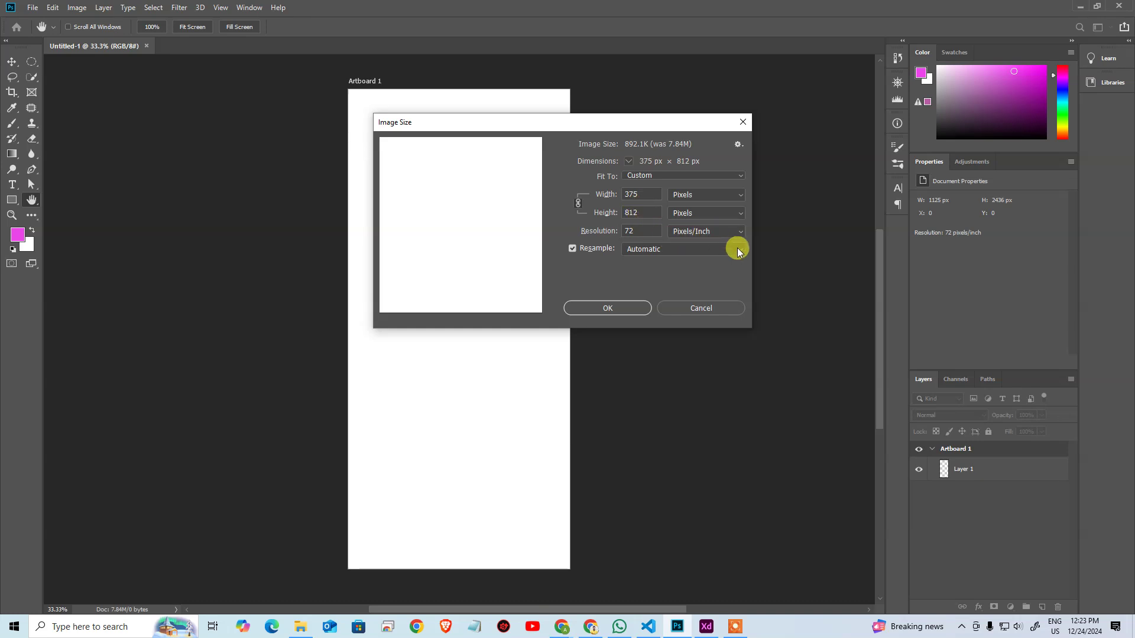
Step: Cancel the pending image resize and recheck the image size settings with the artboard selected, changing nothing
left_click(718, 307)
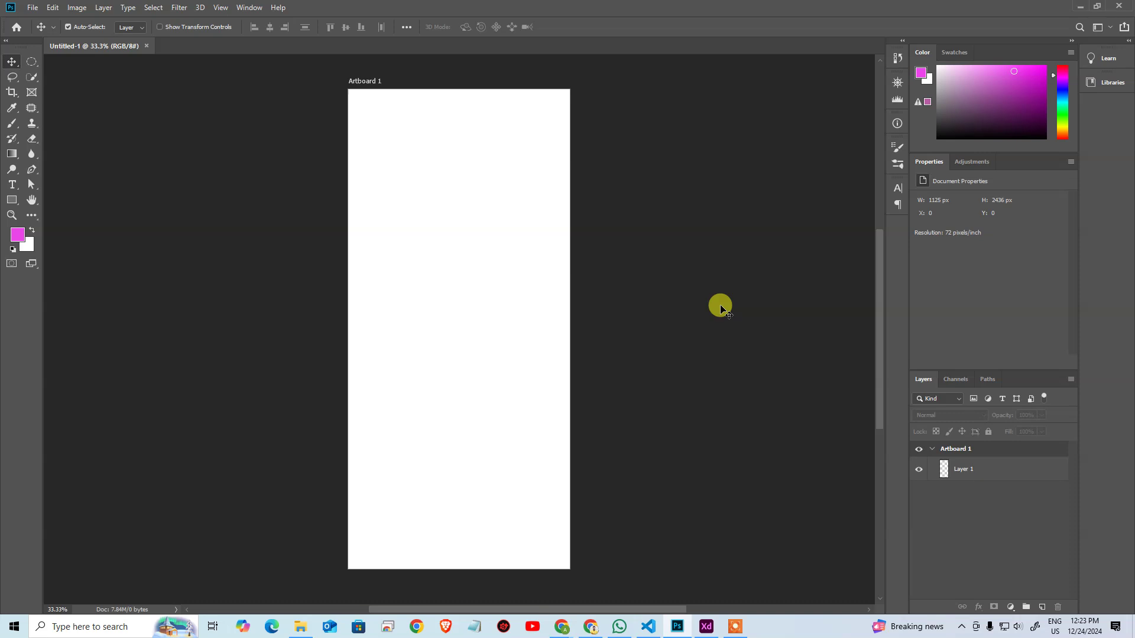
key("ctrl+z")
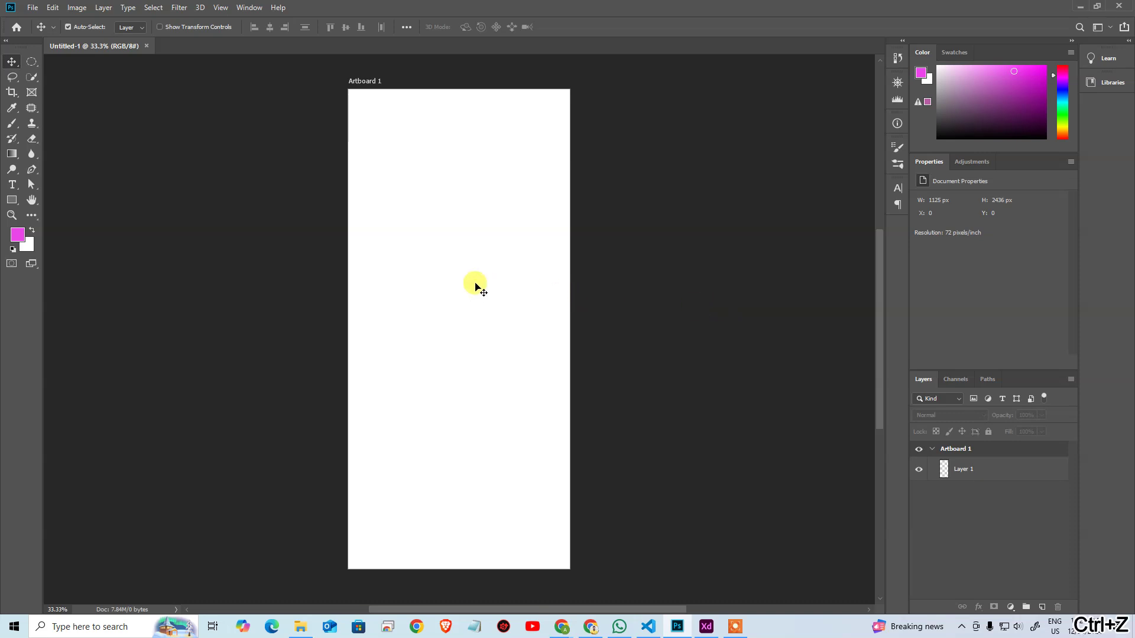
left_click(476, 287)
key("ctrl+alt+i")
key("Escape")
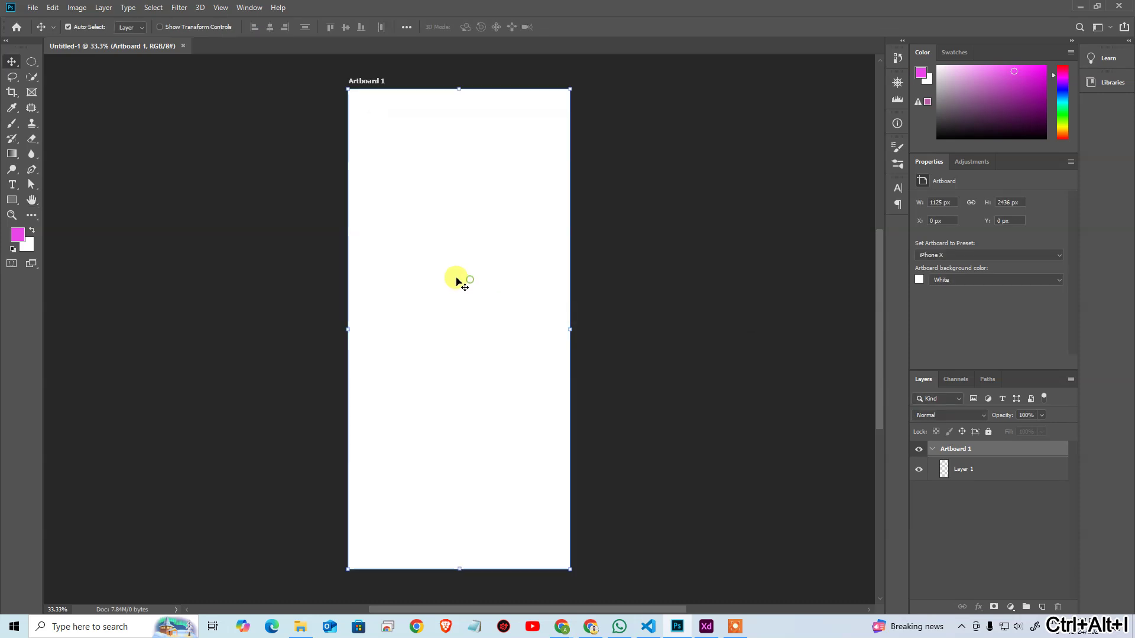
Step: Place a fixed-size 1 in by 1 in rectangular marquee near the artboard's upper-left corner at 100% zoom
key("ctrl+alt+0")
left_click_drag(312, 197, 294, 451)
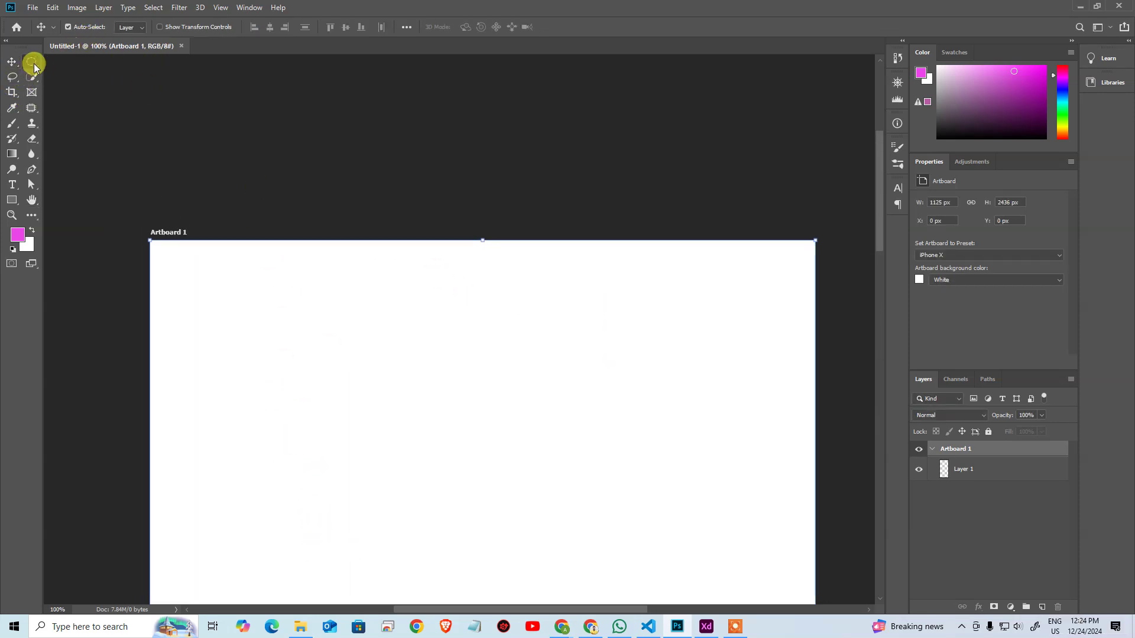
left_click_drag(32, 62, 53, 63)
left_click_drag(263, 264, 219, 302)
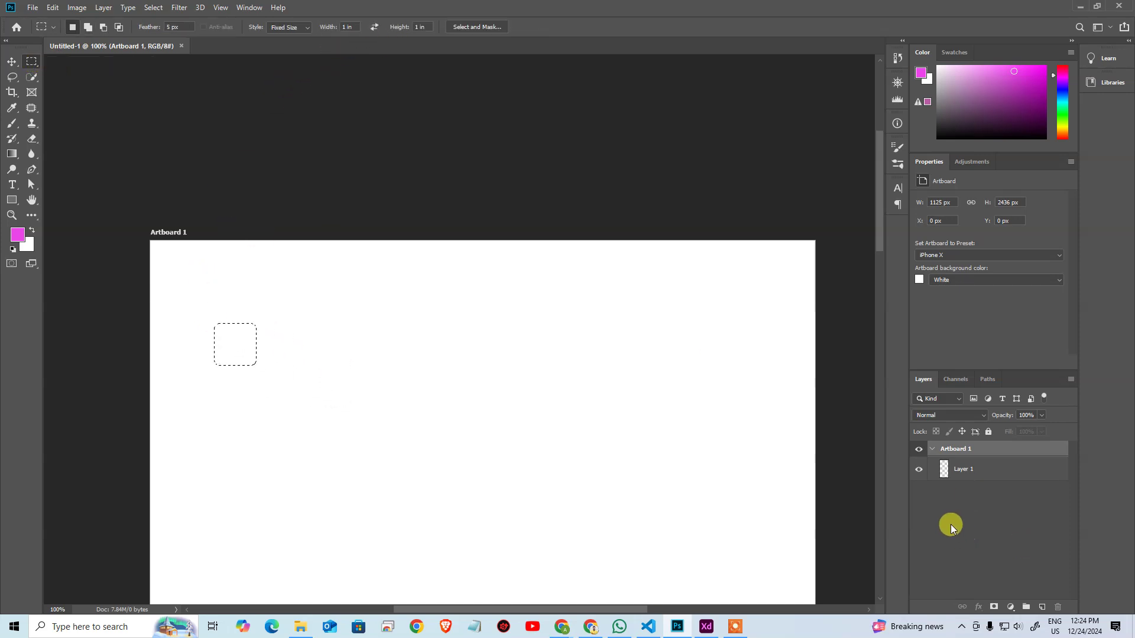
left_click(976, 477)
key("ctrl+alt+shift+n")
key("alt+BackSpace")
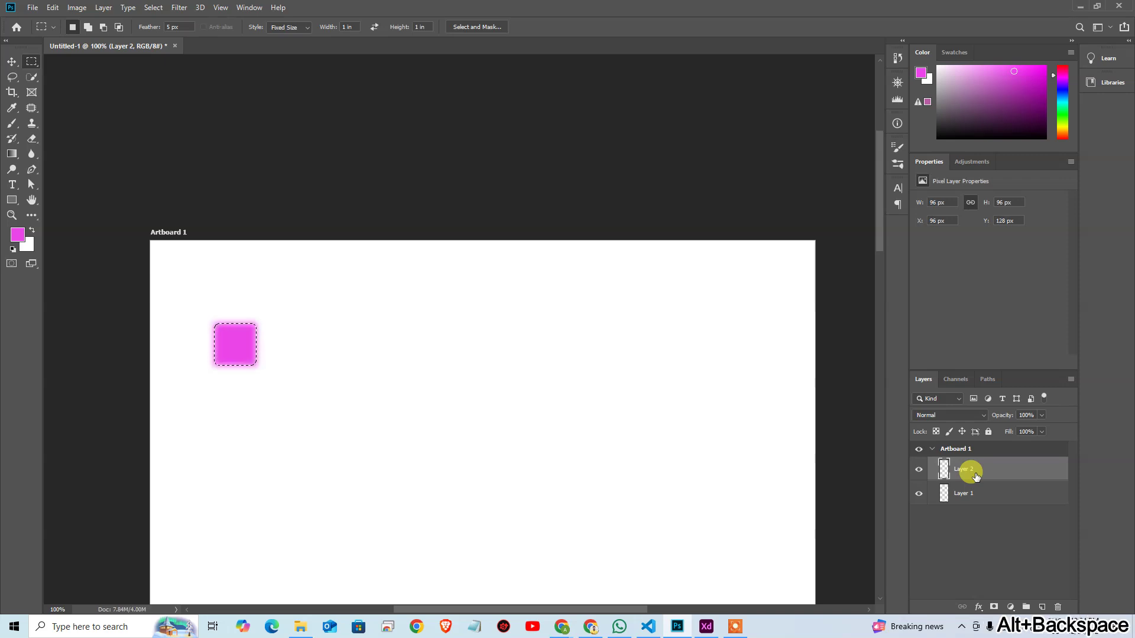
key("ctrl+z")
key("ctrl+z")
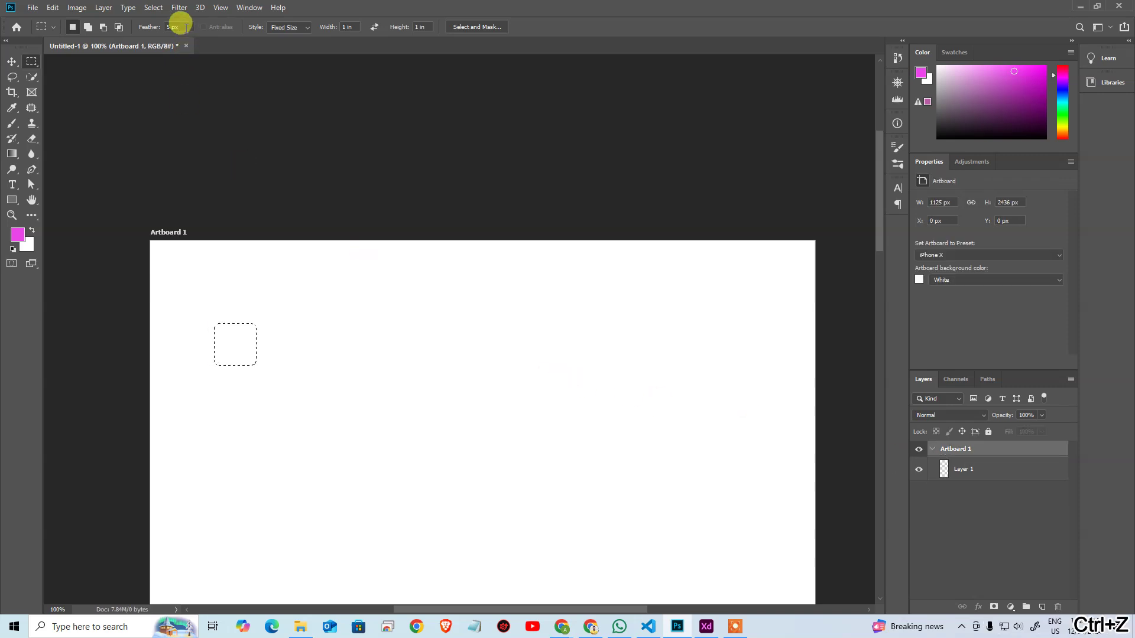
Step: Set the marquee feather to 0 px and place a new 1 in by 1 in selection near the artboard's upper-left corner
left_click_drag(186, 27, 153, 31)
type("0")
key("Return")
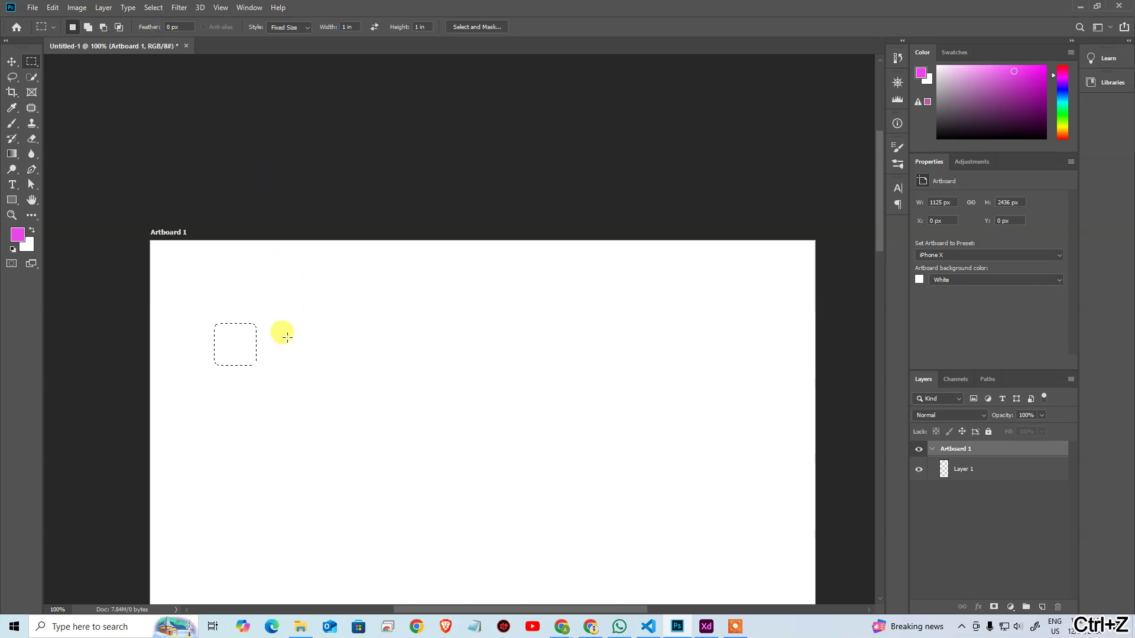
left_click(208, 295)
Step: Add a new layer above Layer 1, fill the selection with the magenta foreground colour and deselect
left_click(1003, 475)
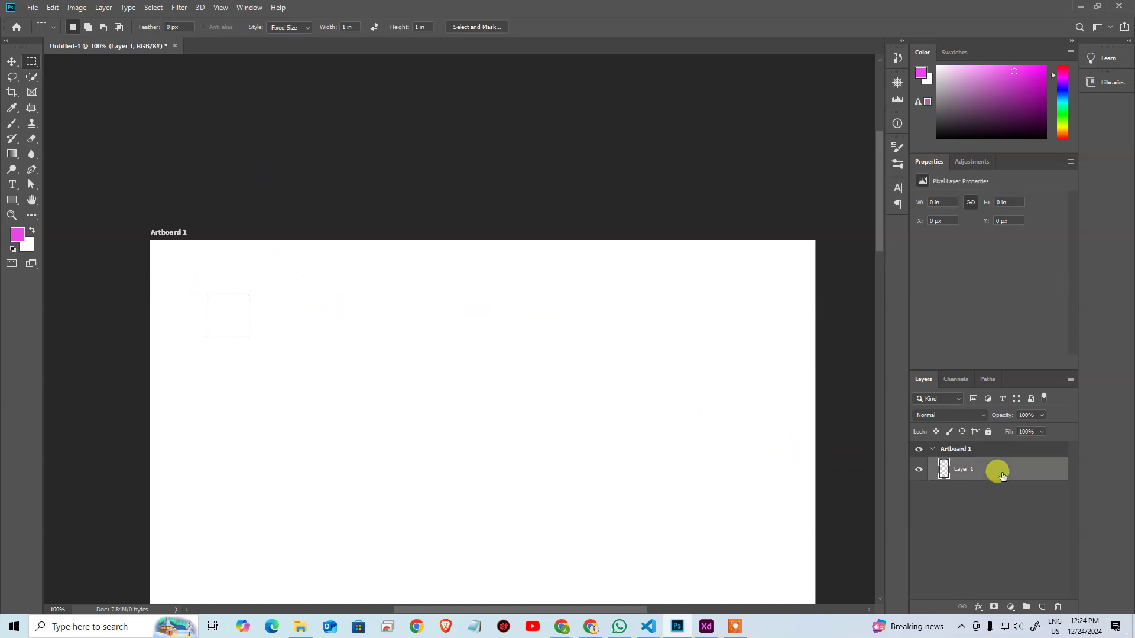
key("ctrl+alt+shift+n")
key("alt+BackSpace")
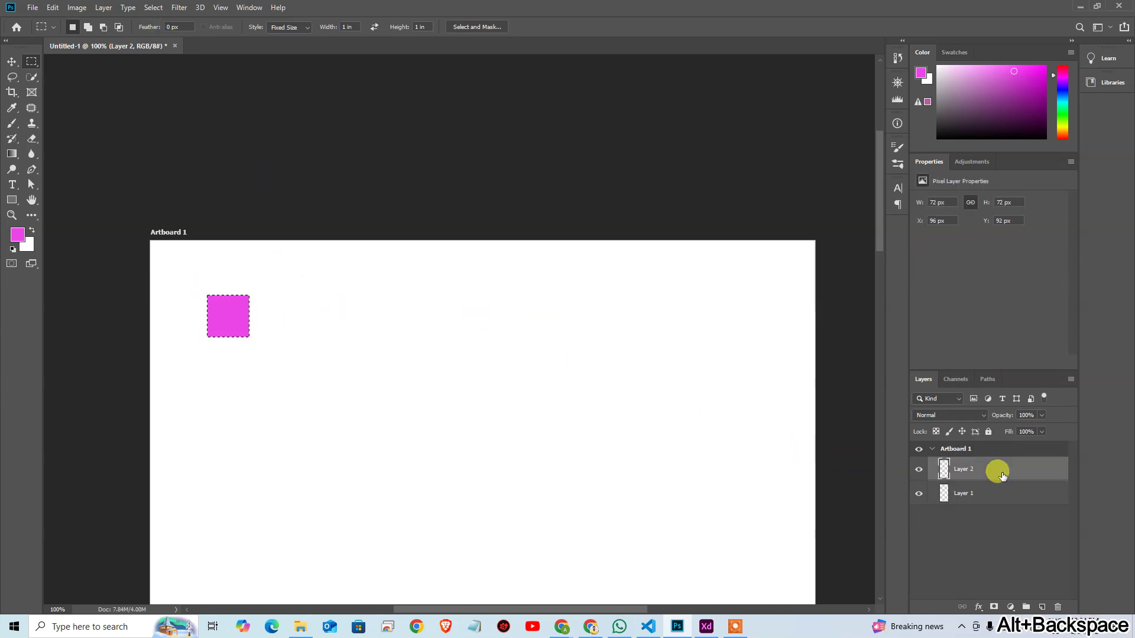
key("ctrl+d")
key("v")
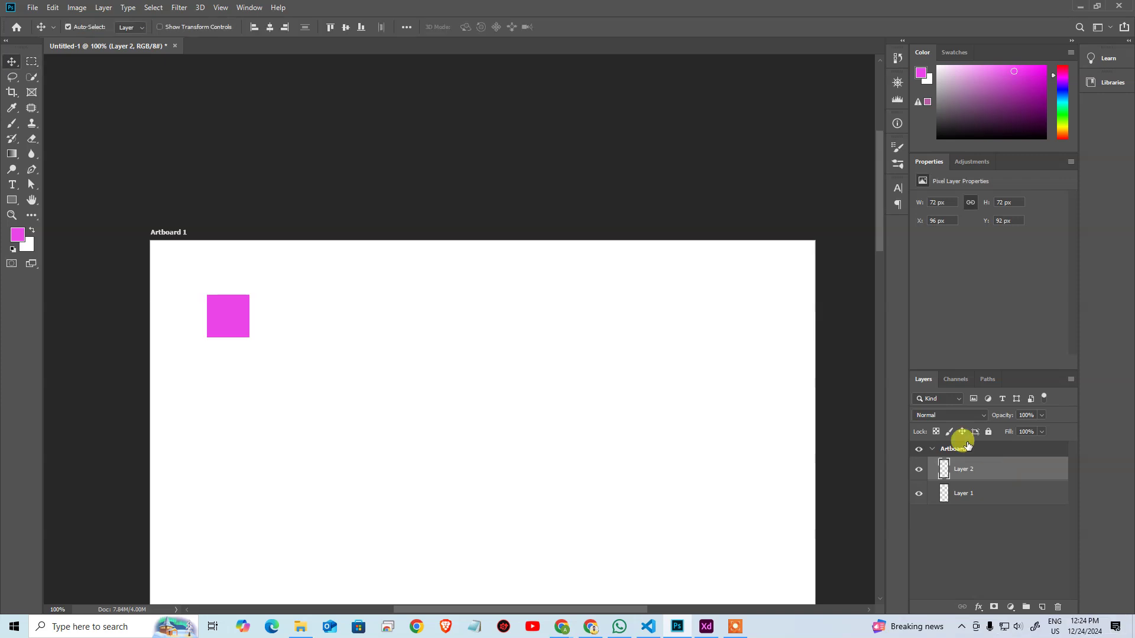
key("alt+Tab")
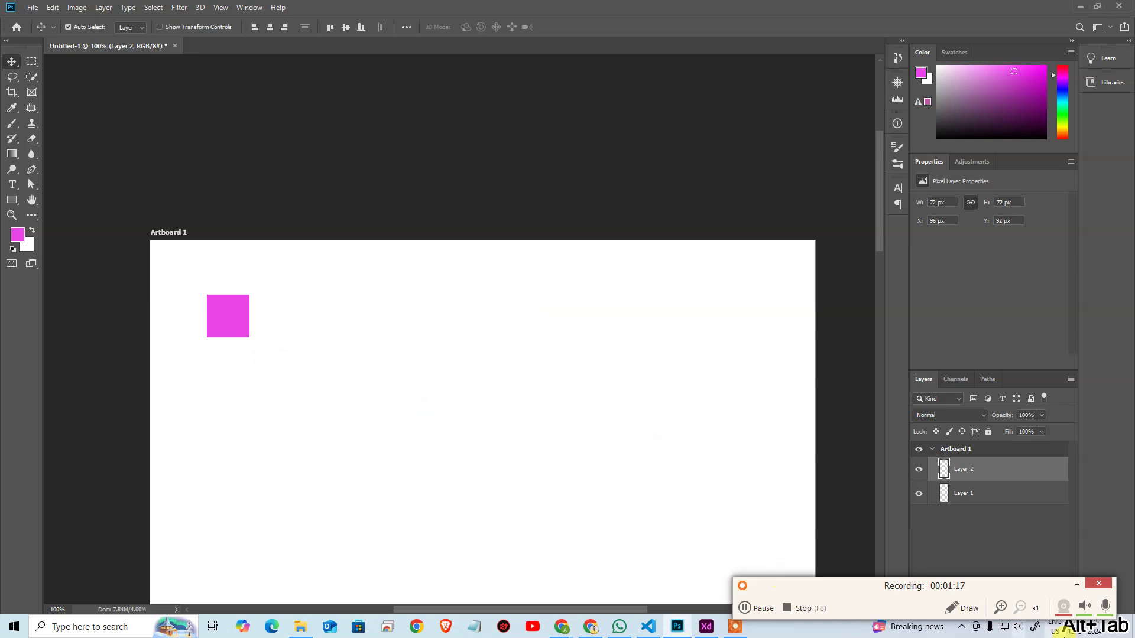
left_click(1077, 583)
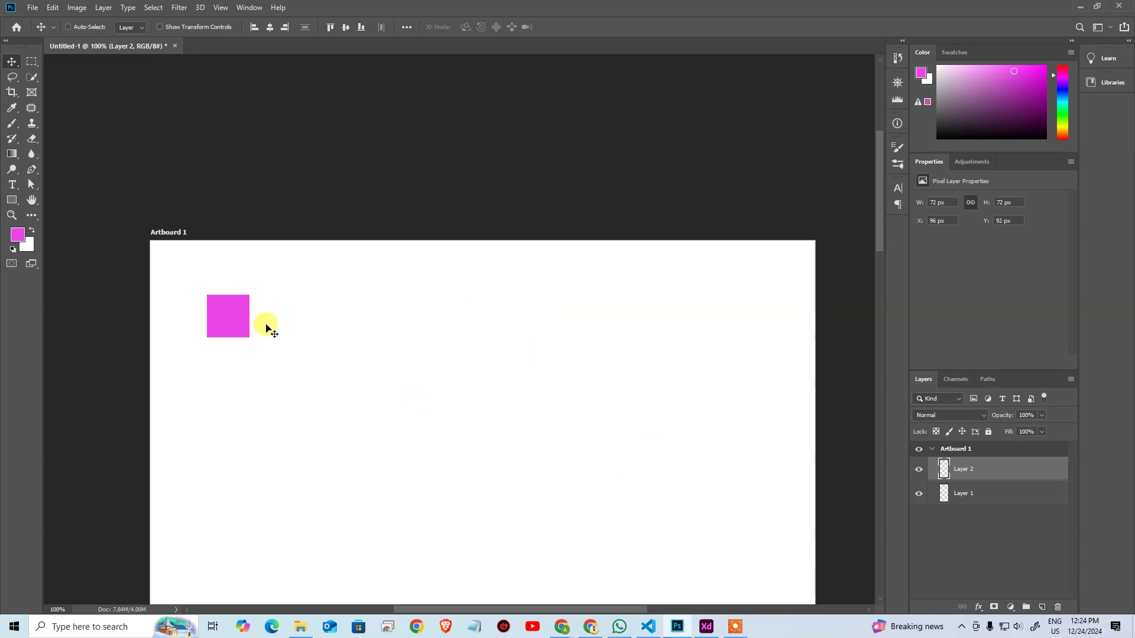
Step: Check the document's resolution in the Image Size settings without changing it
key("ctrl+alt+i")
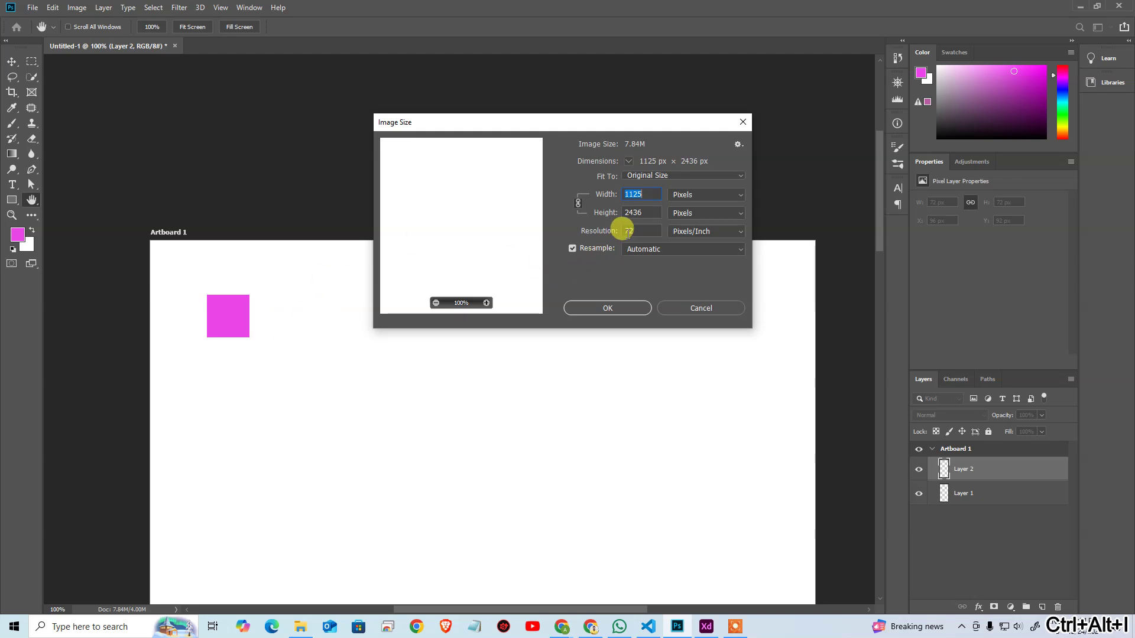
double_click(625, 230)
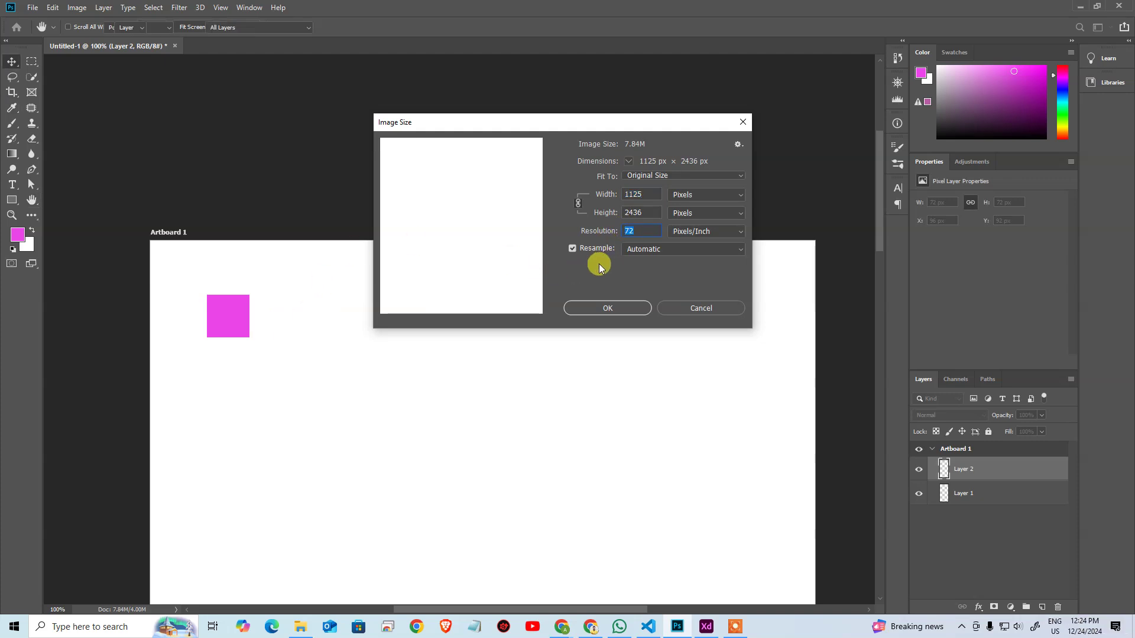
key("Escape")
Step: Show the Info panel and measure the magenta square's width and height with Free Transform
left_click(901, 130)
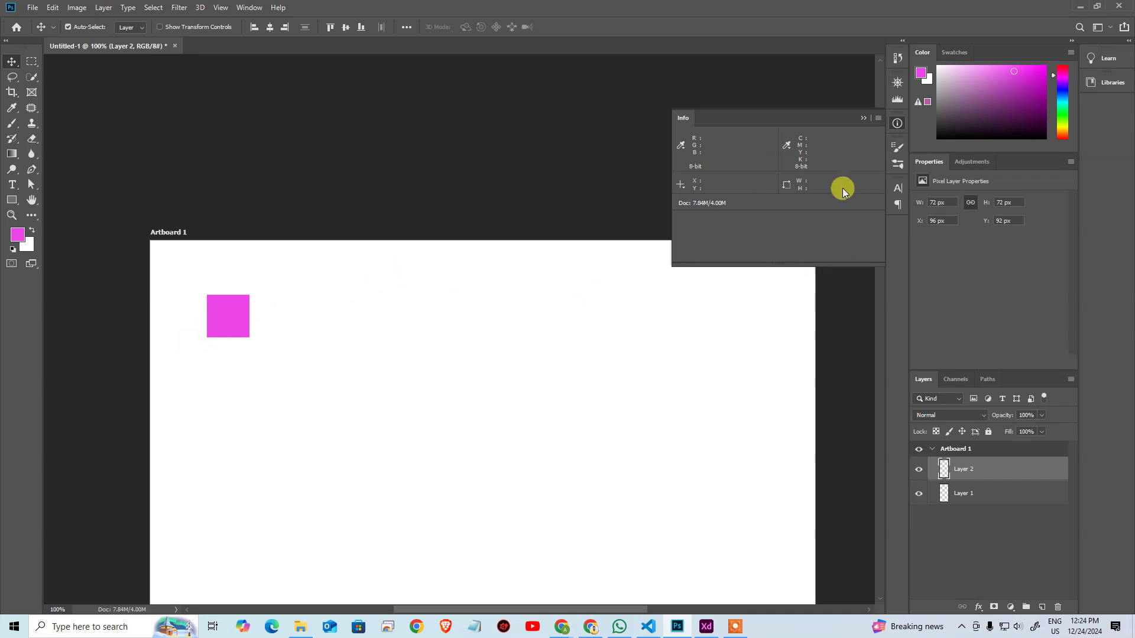
key("ctrl+t")
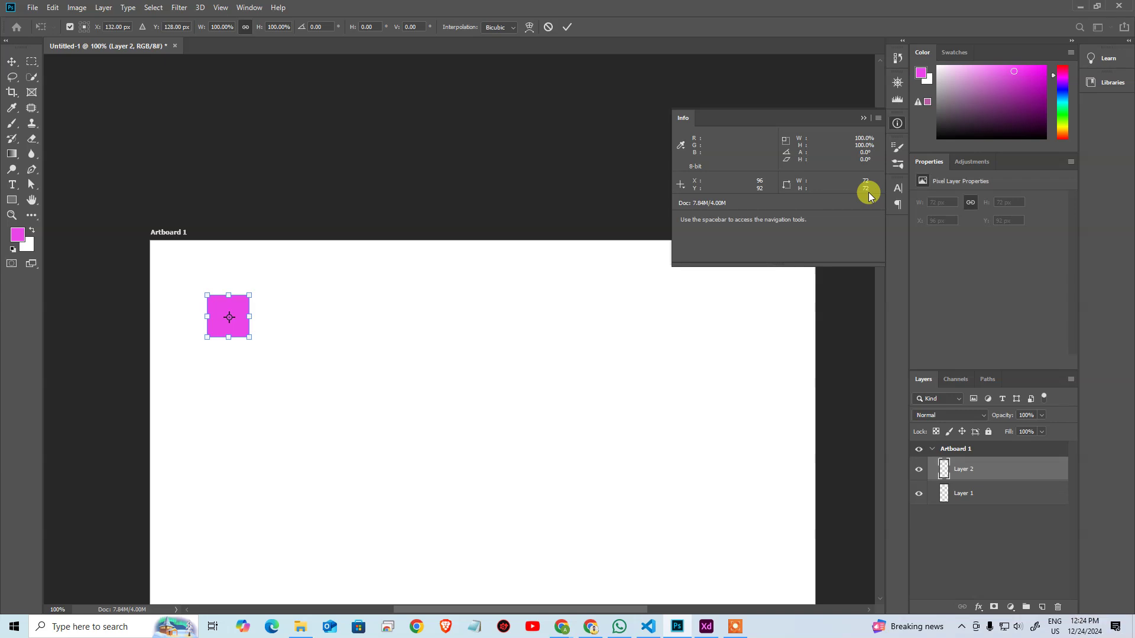
key("Return")
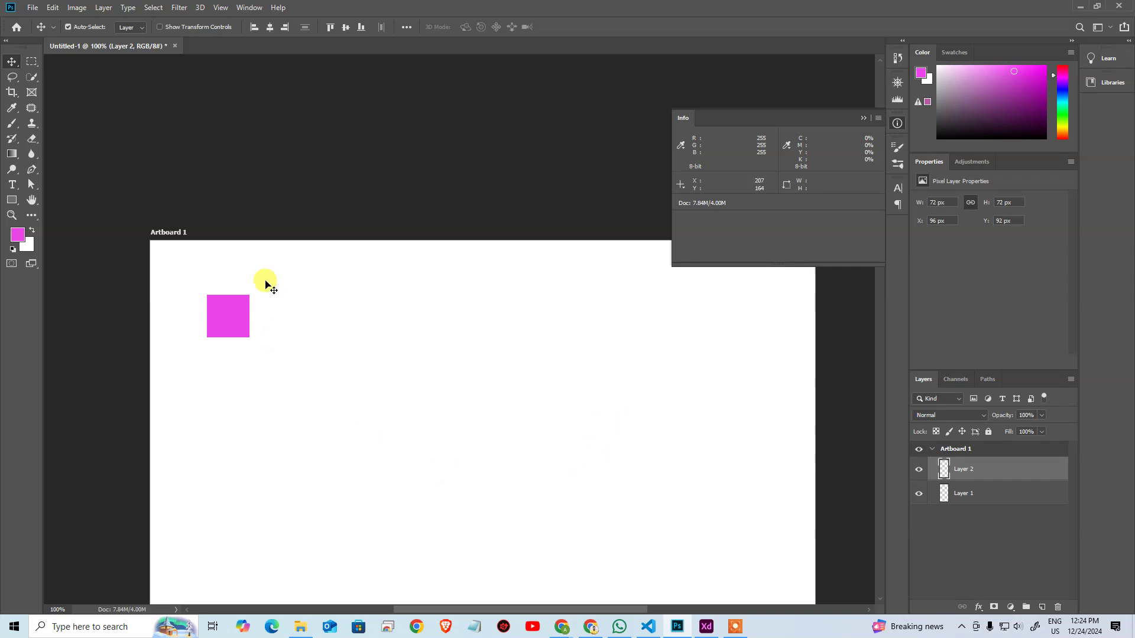
Step: Review the new-document presets without creating one, and remeasure the magenta square with Free Transform
key("ctrl+n")
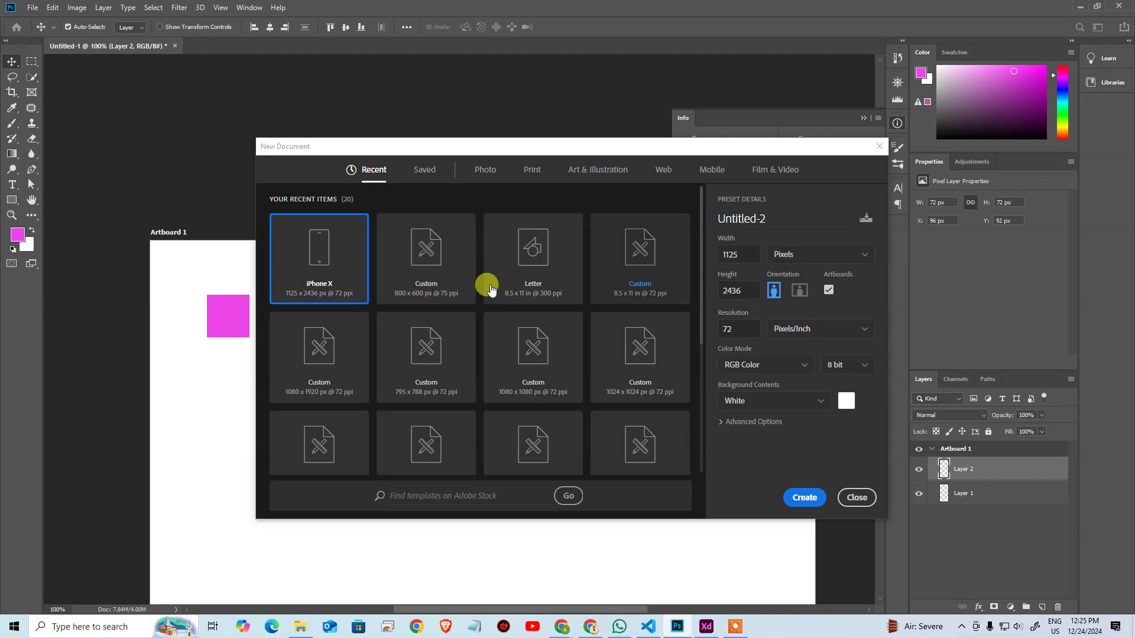
key("Escape")
left_click(236, 322)
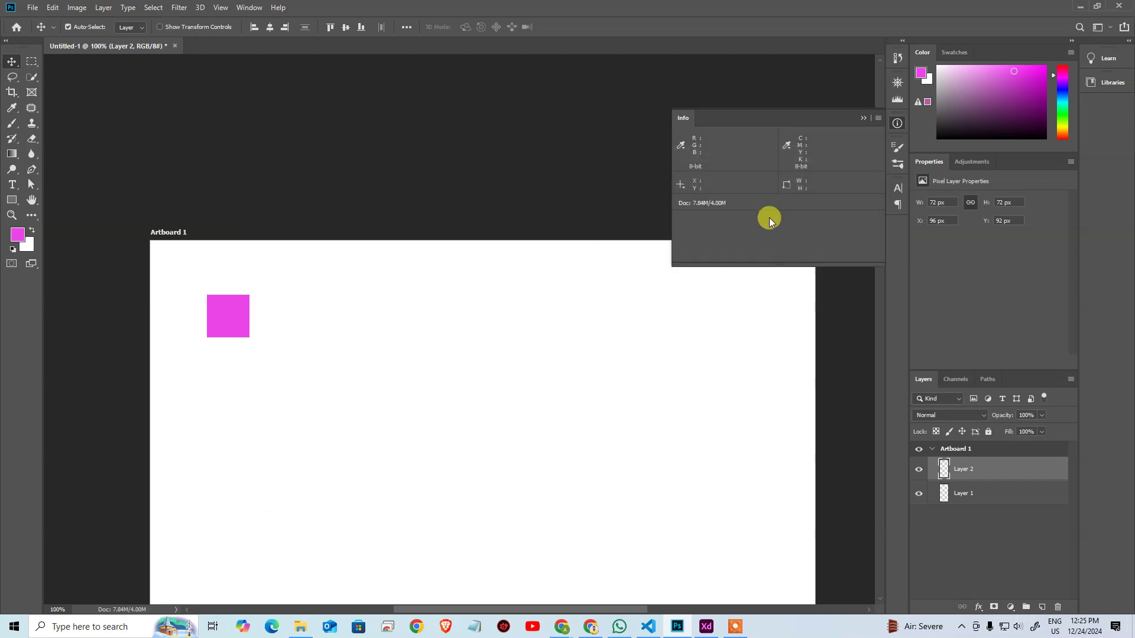
key("ctrl+t")
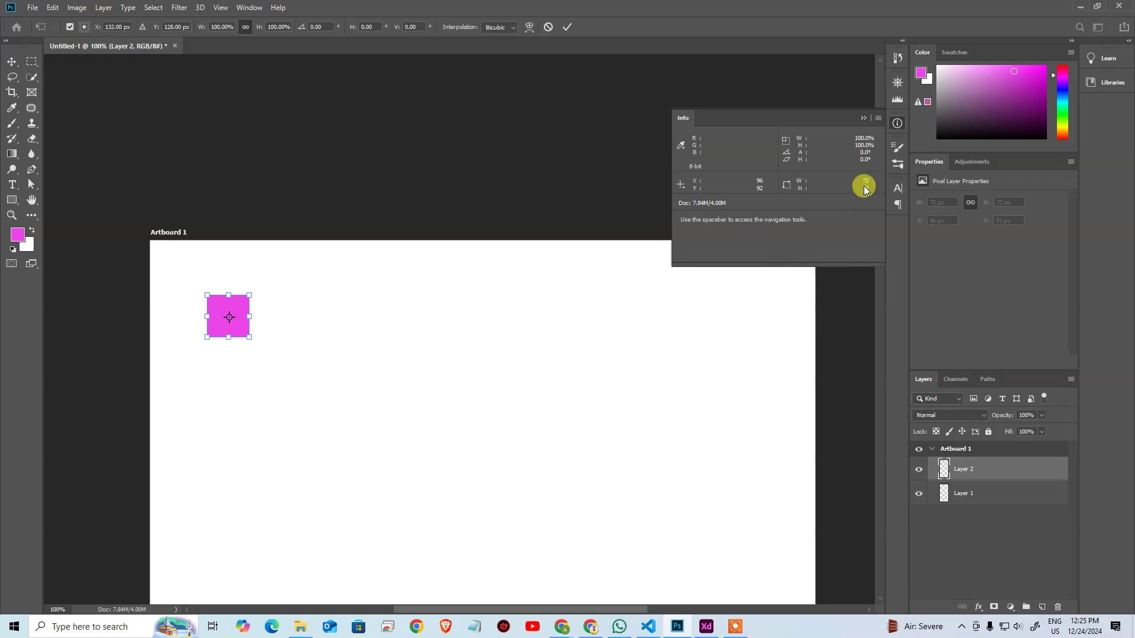
key("Return")
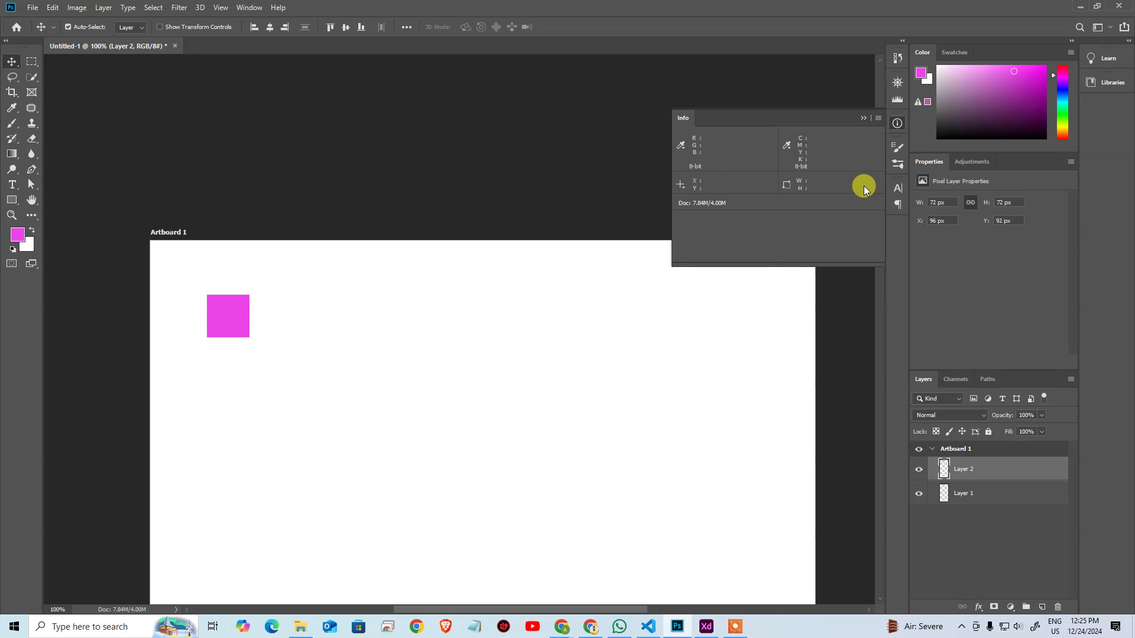
Step: Launch Windows Calculator and compute 72 × 72
key("super+r")
type("calc")
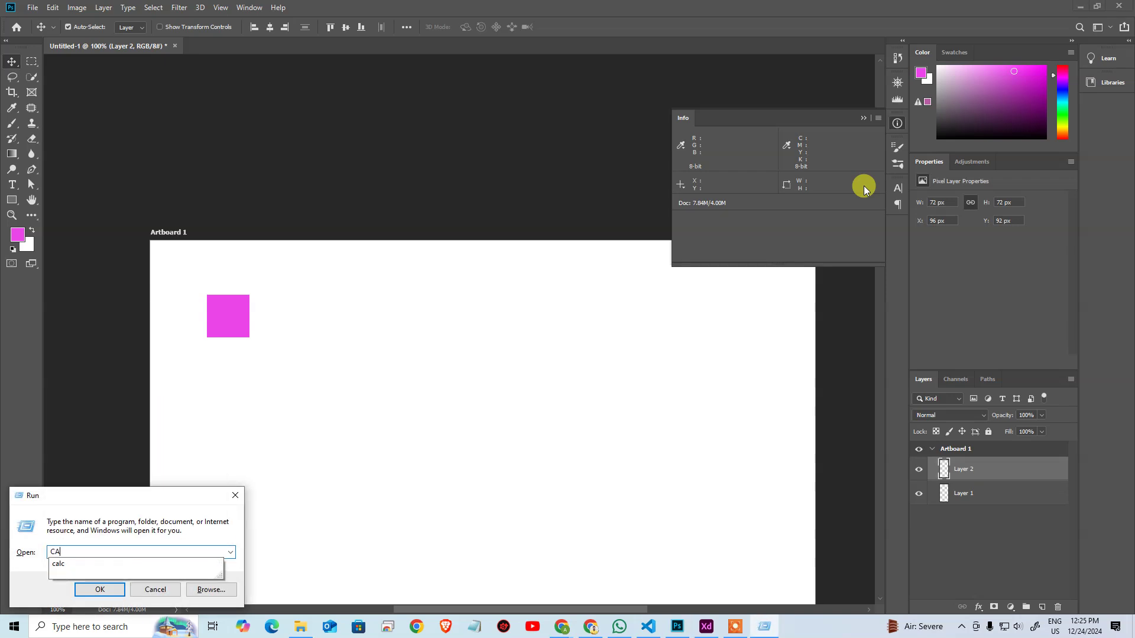
key("Return")
type("75")
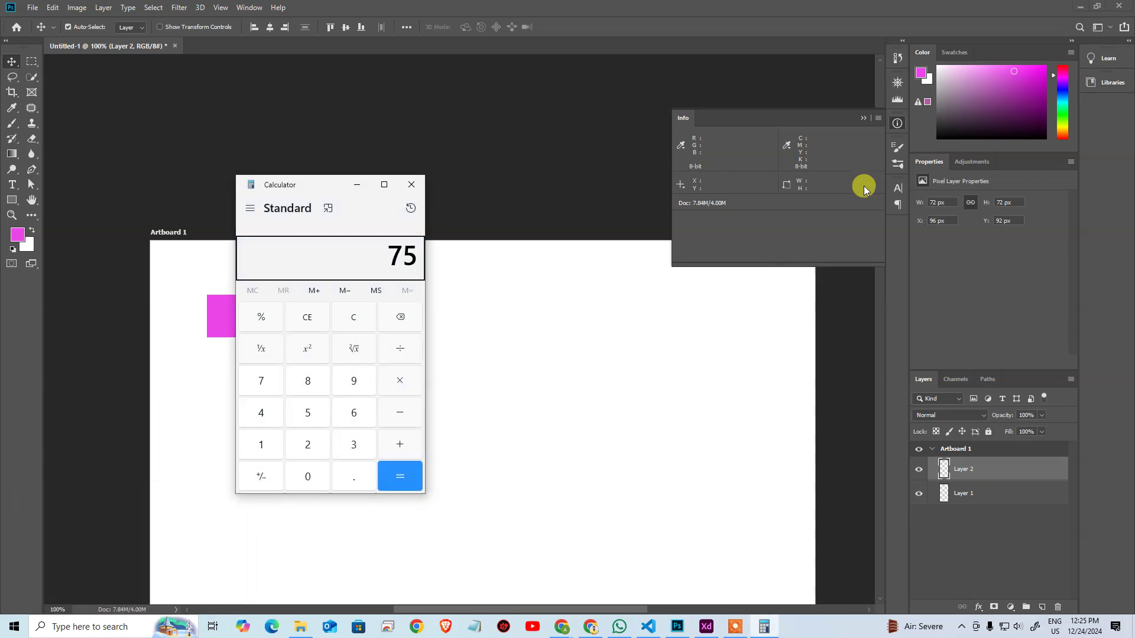
key("BackSpace")
type("2*")
key("Return")
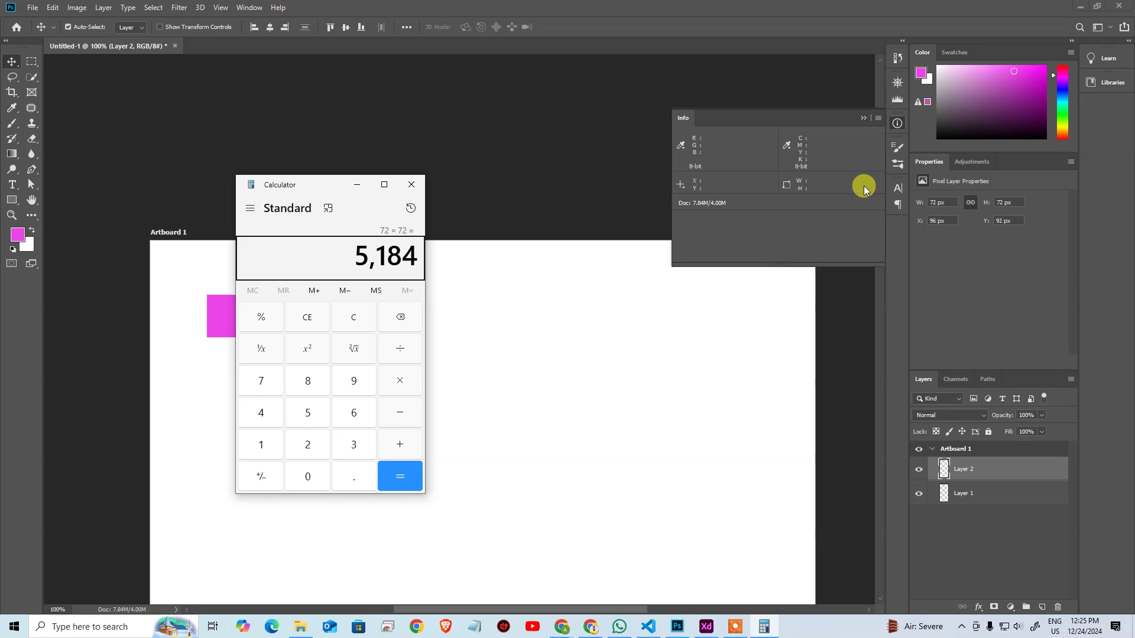
Step: Return to Photoshop, show the Histogram panel and check its pixel statistics with the magenta square in Free Transform
left_click(901, 99)
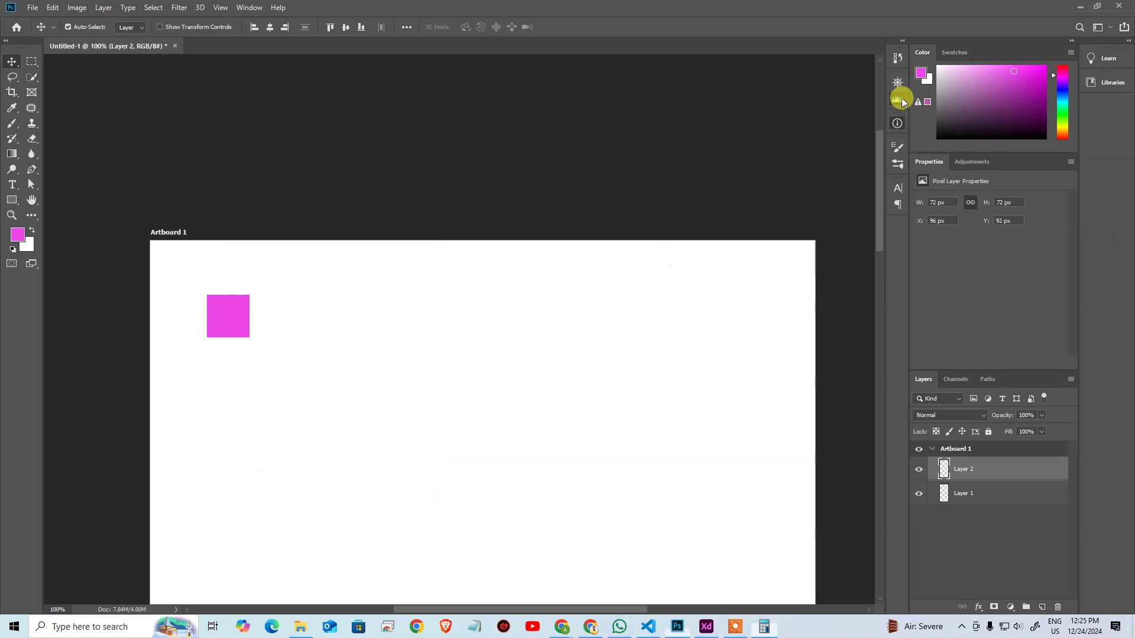
left_click(898, 100)
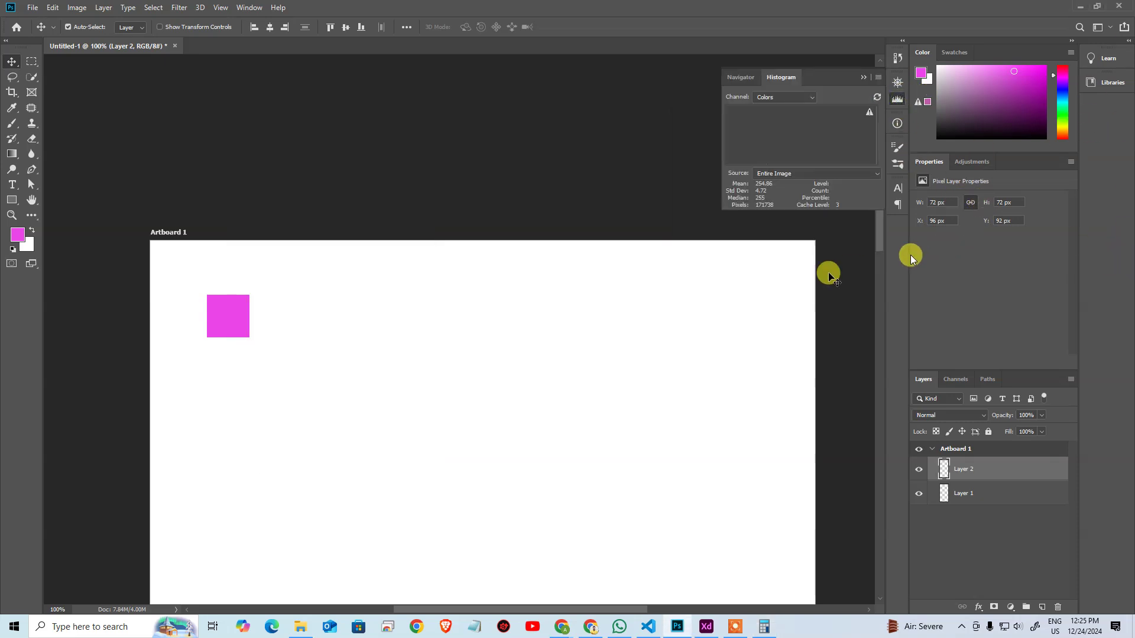
left_click(465, 327)
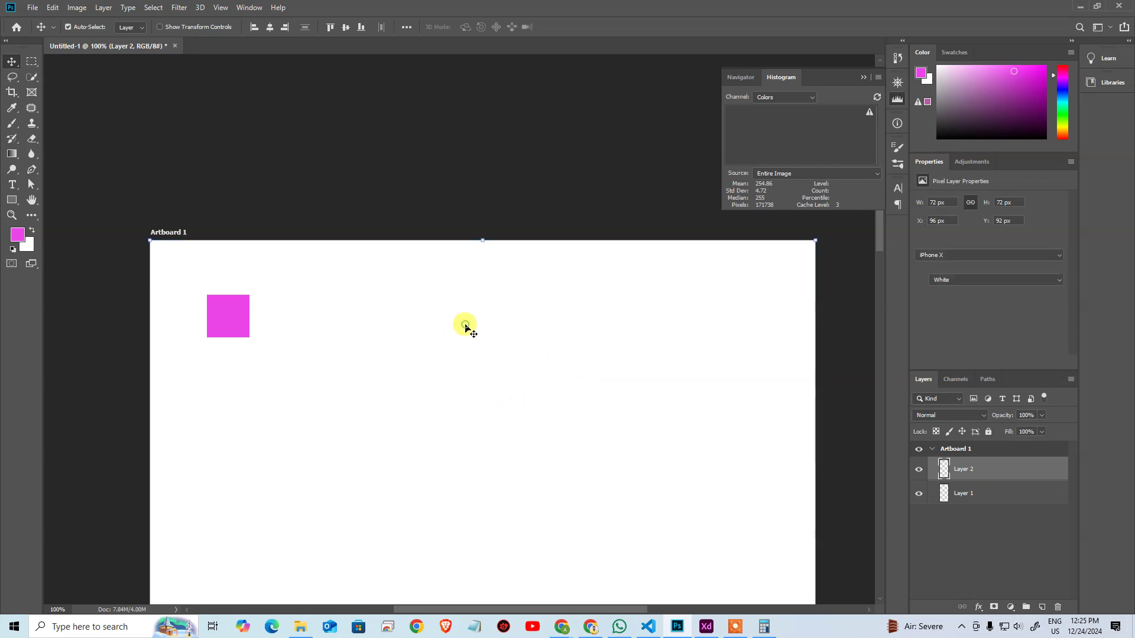
left_click(229, 319)
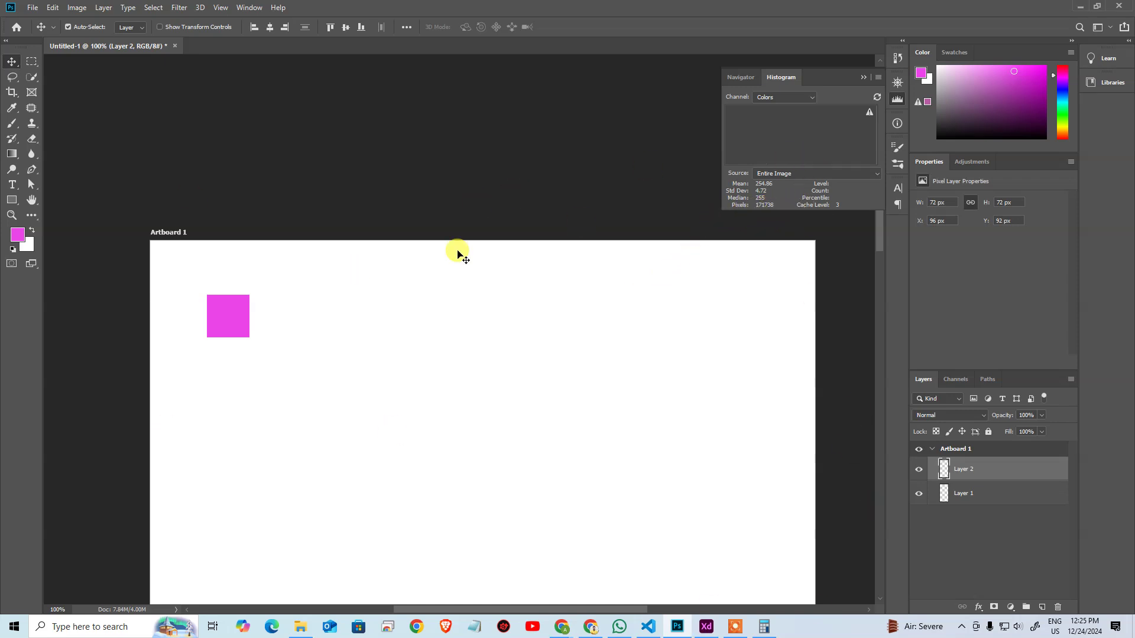
key("ctrl+t")
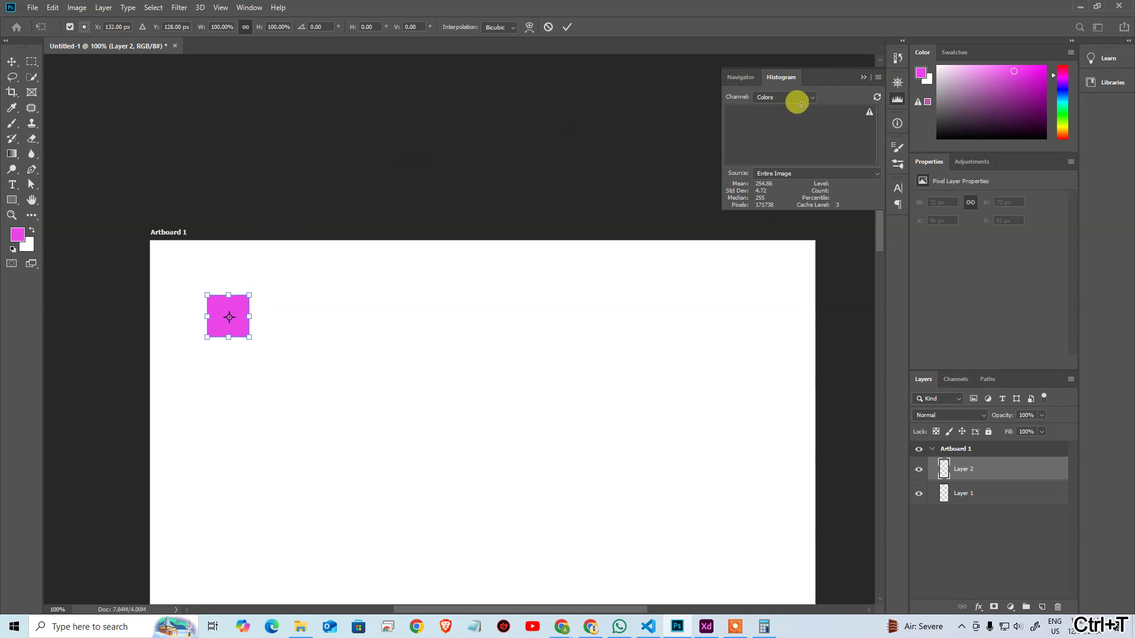
key("Return")
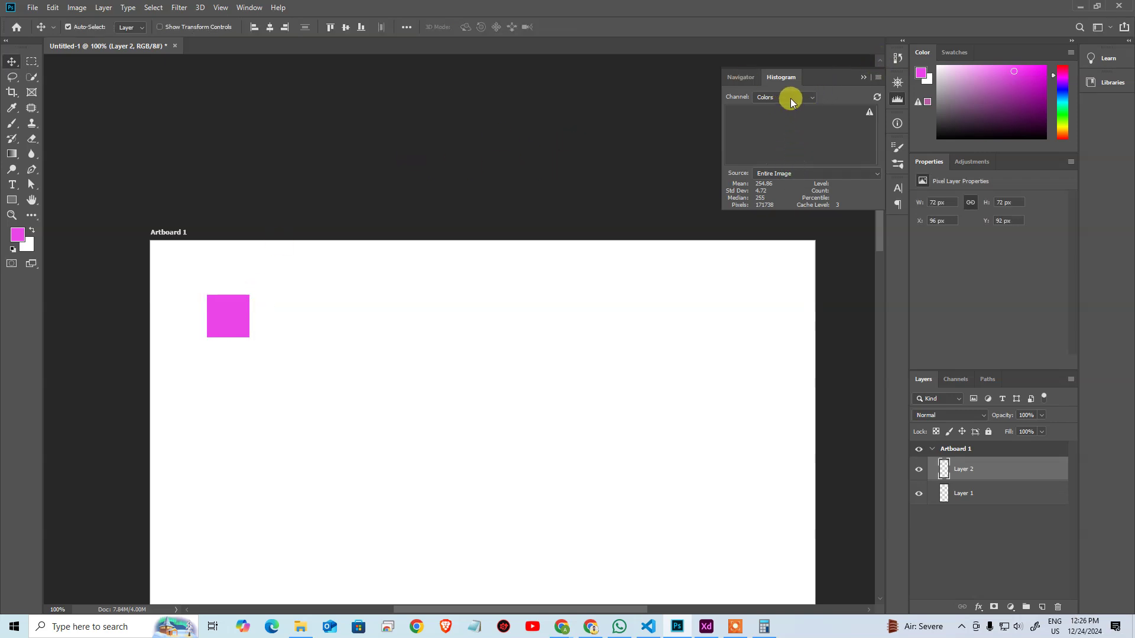
Step: Close the untitled document without saving and open the recent images IMG_20241219_145126[1].jpg and IMG_20241219_145126_1_-transformed.png
key("ctrl+w")
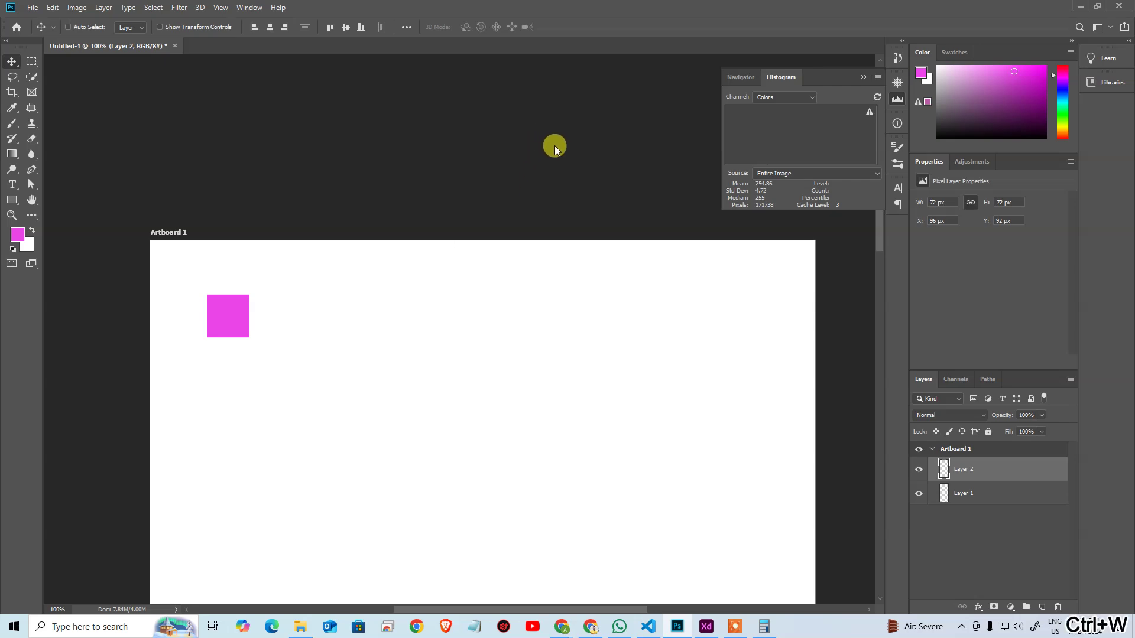
left_click(566, 232)
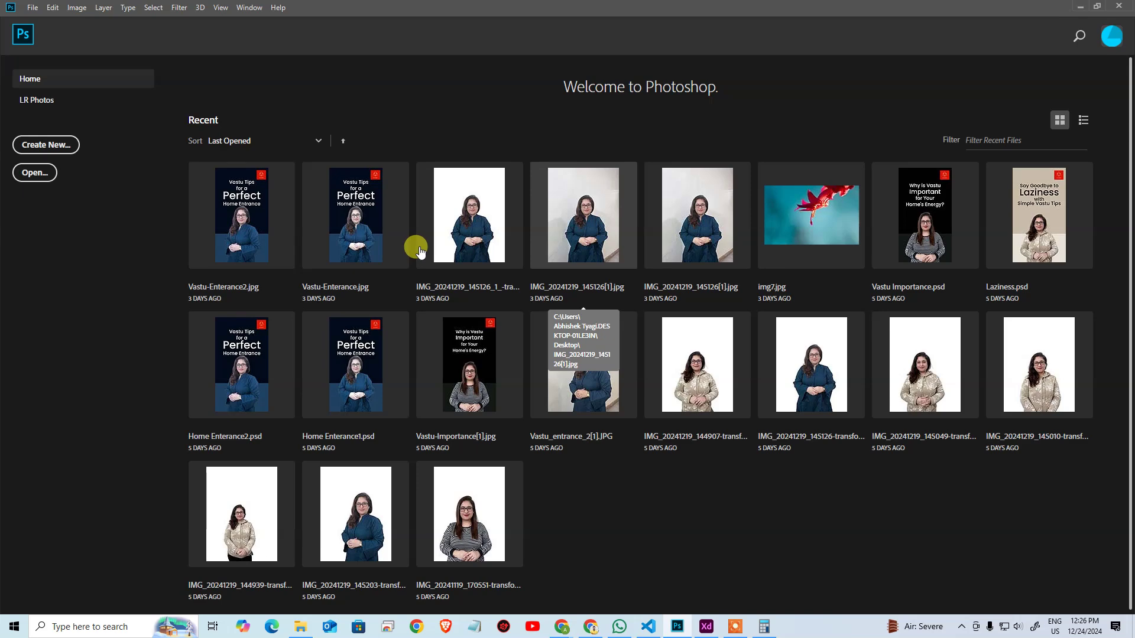
left_click(529, 216)
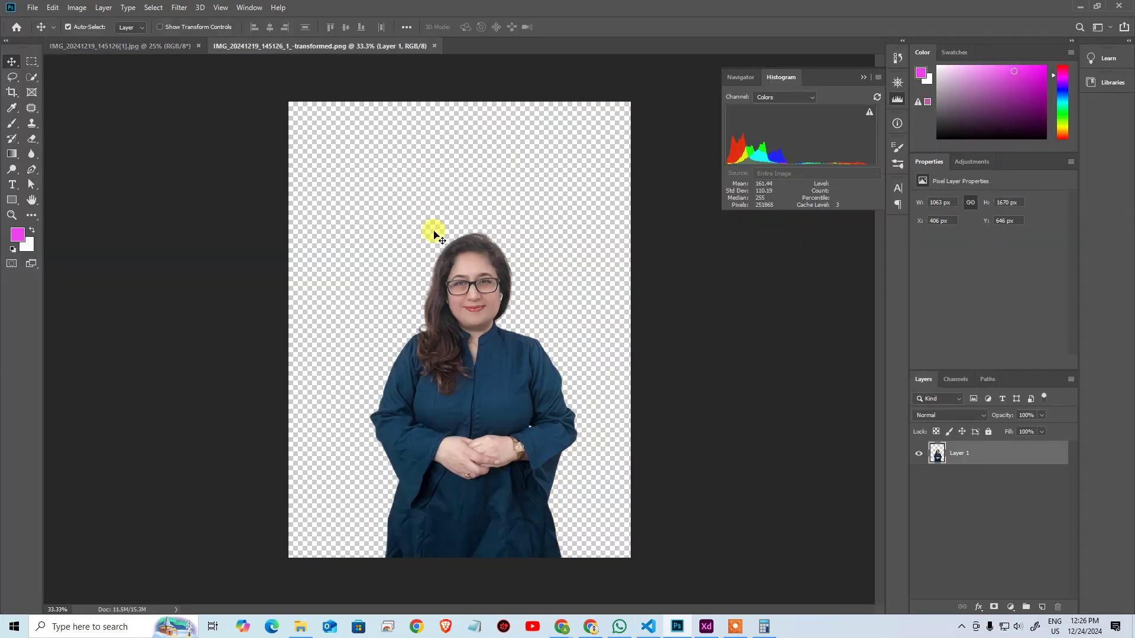
Step: Examine the transformed portrait's collar and shoulder detail at 200% zoom
key("ctrl+space")
left_click(534, 347)
left_click(548, 348)
left_click(554, 314)
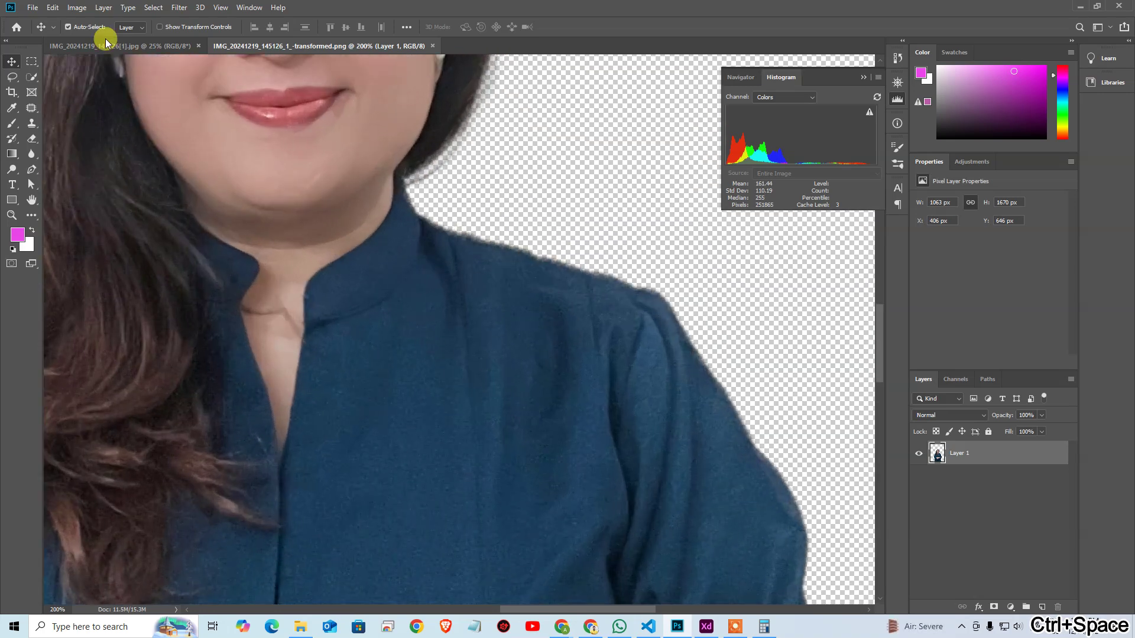
Step: Check the transformed portrait's image size and place a fixed 1 × 1 inch marquee selection on the shirt below the shoulder
left_click(30, 60)
left_click(77, 7)
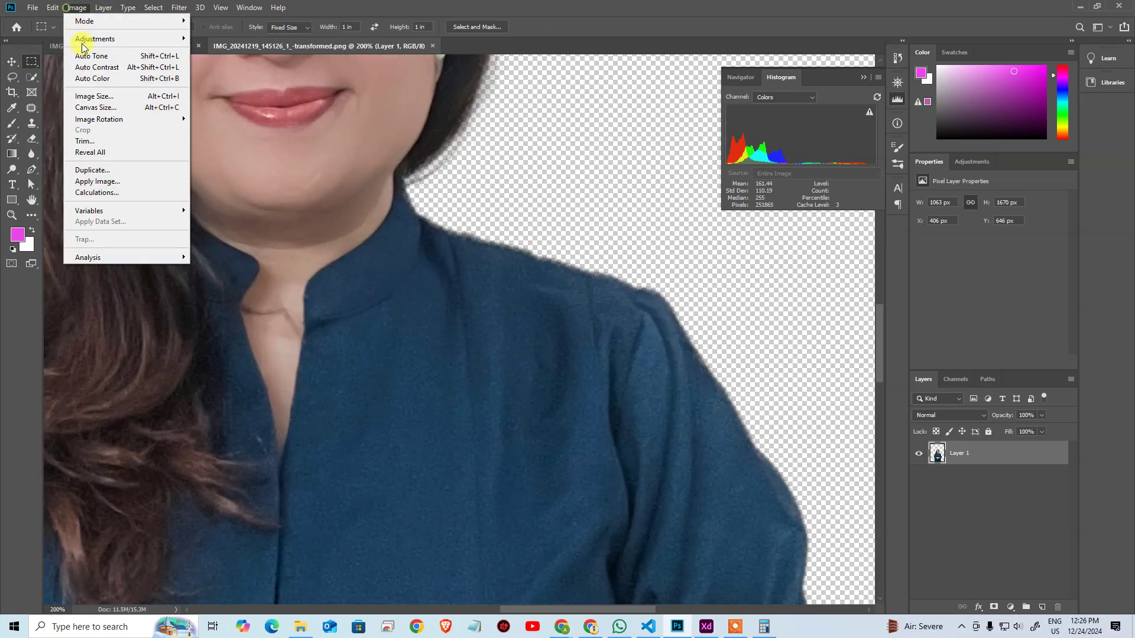
left_click(95, 96)
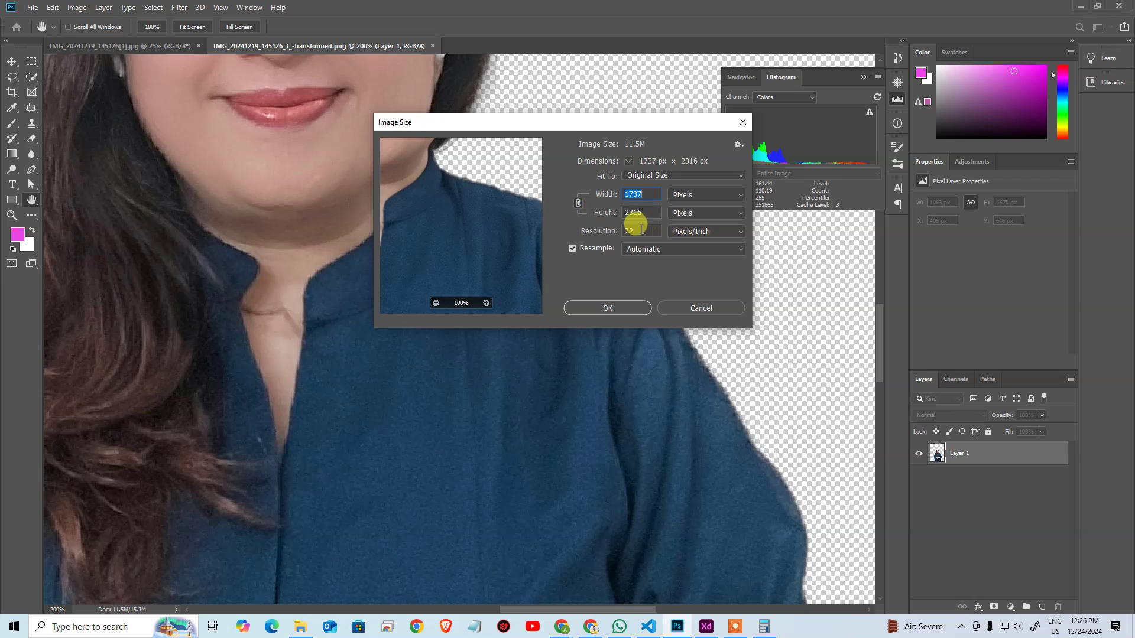
key("Escape")
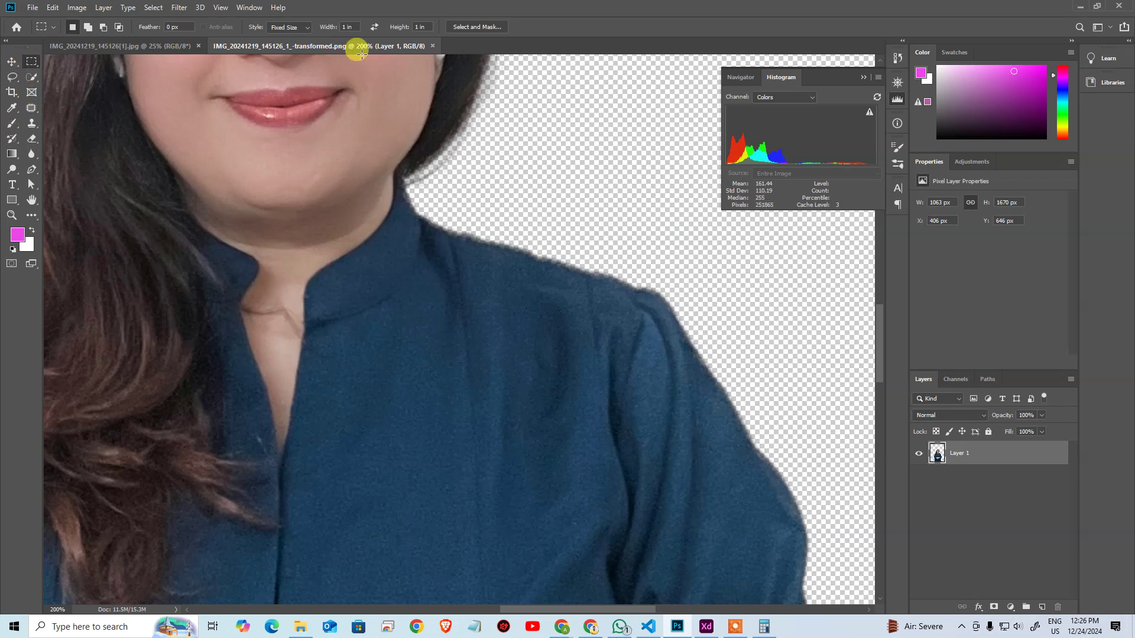
left_click(450, 297)
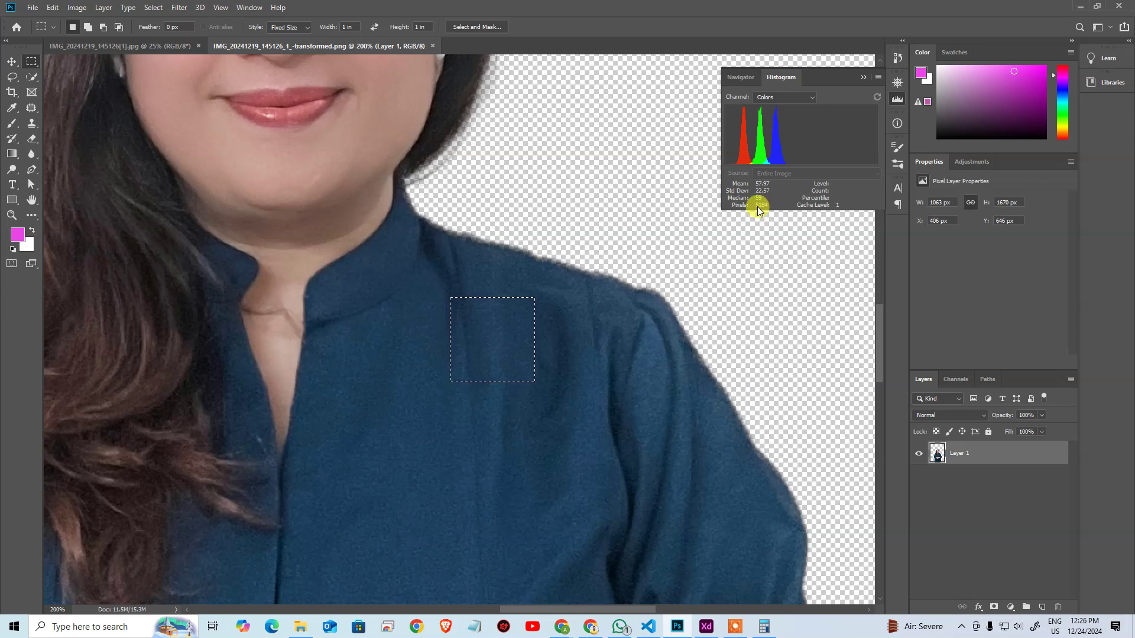
Step: Switch to Calculator and compute 300 × 300
left_click(764, 627)
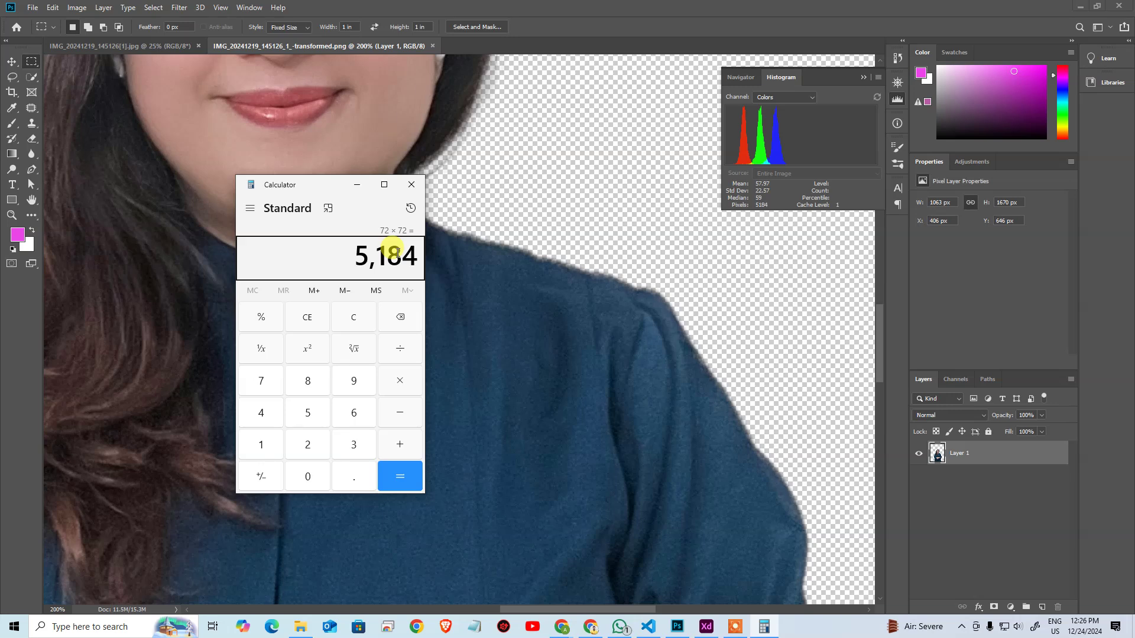
type("300")
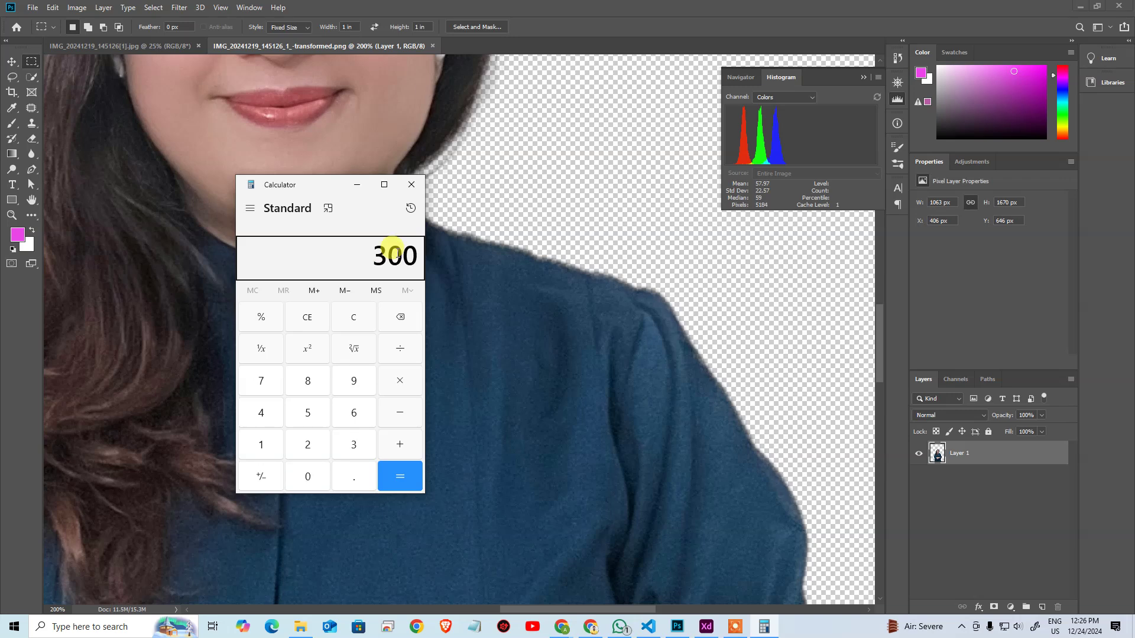
type("*300")
key("Return")
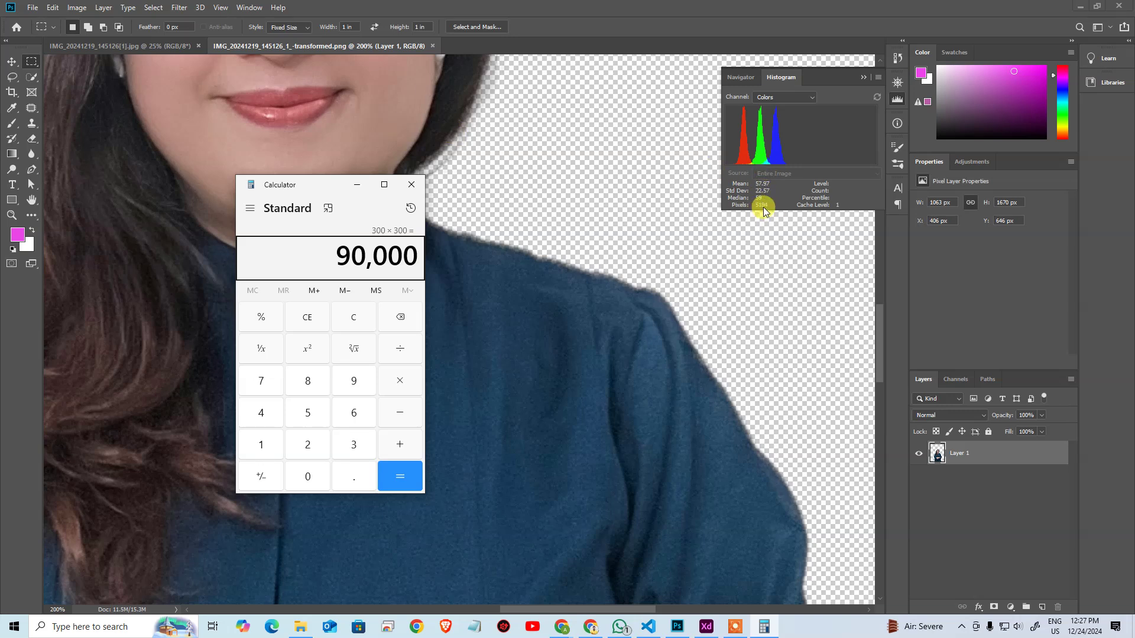
key("Escape")
Step: Return to Photoshop and close both portrait images, reviewing the resolution setting for a new document in between
left_click(423, 45)
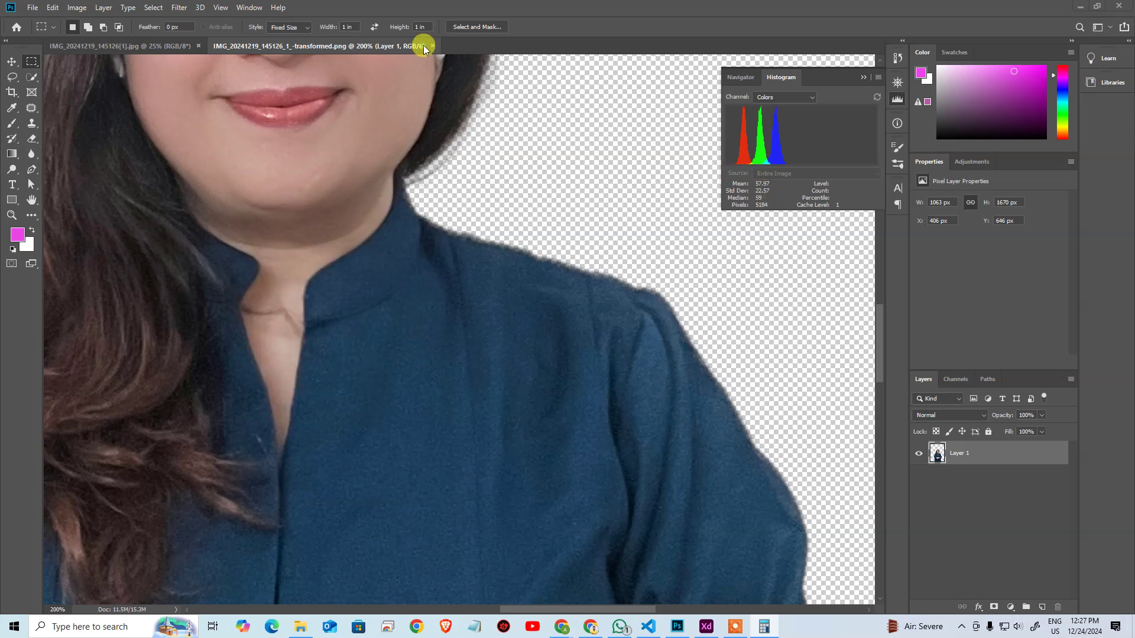
key("ctrl+w")
key("ctrl+n")
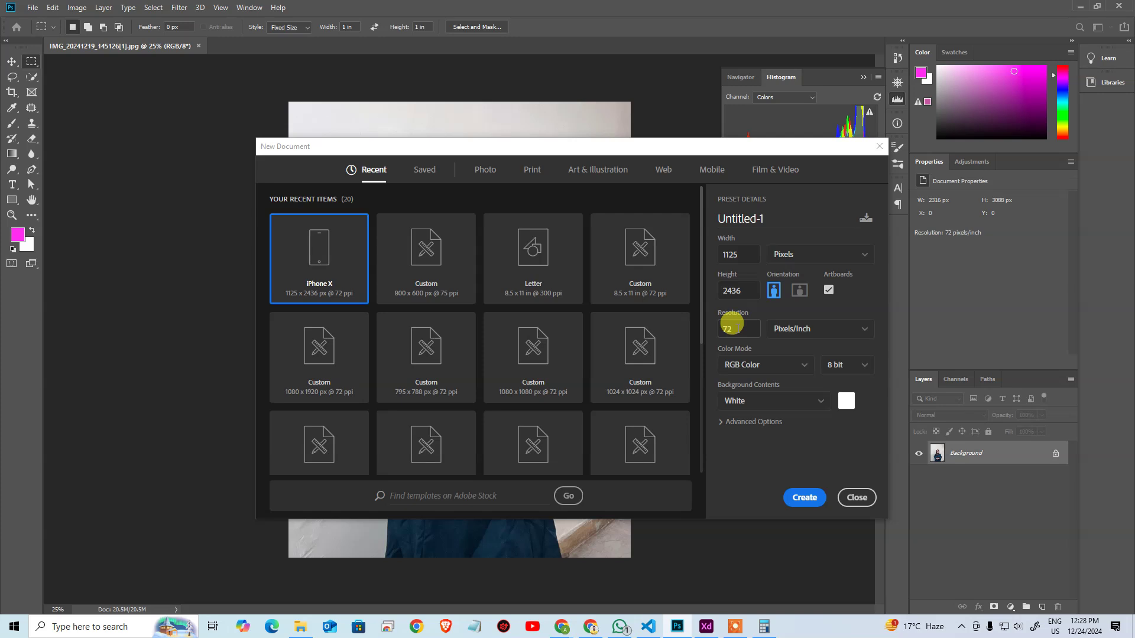
key("alt+Tab")
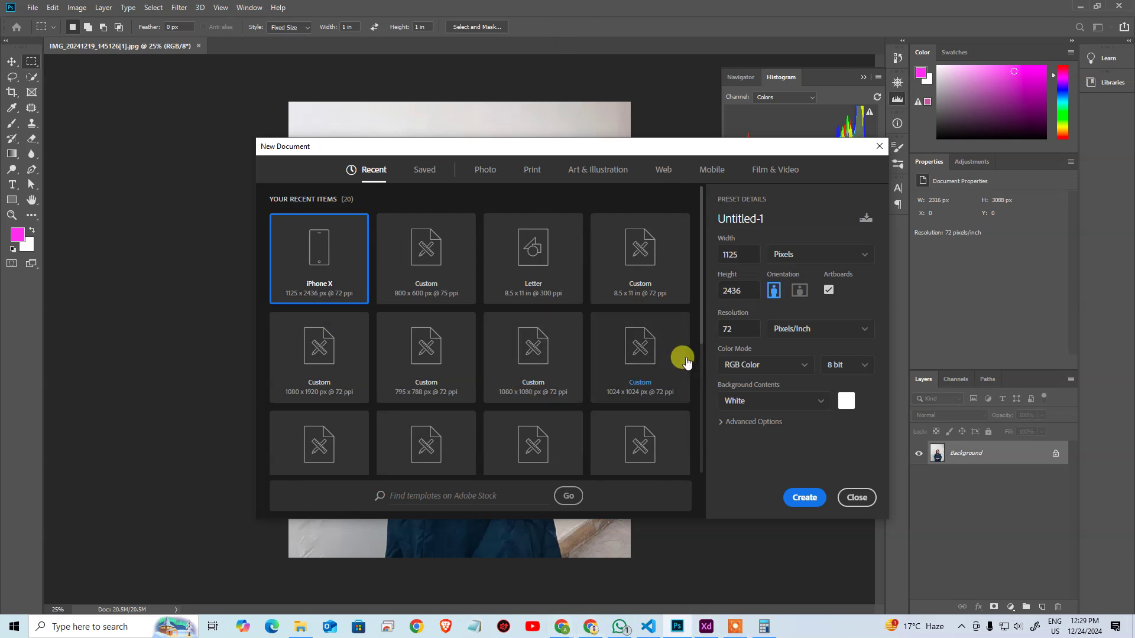
left_click(723, 329)
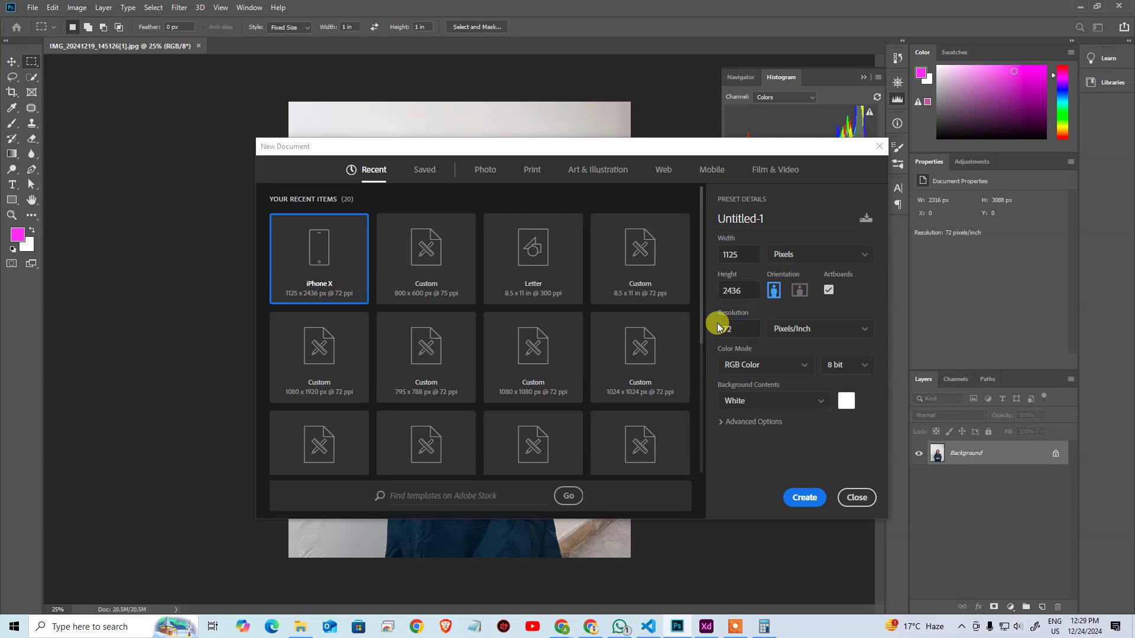
key("Escape")
key("ctrl+w")
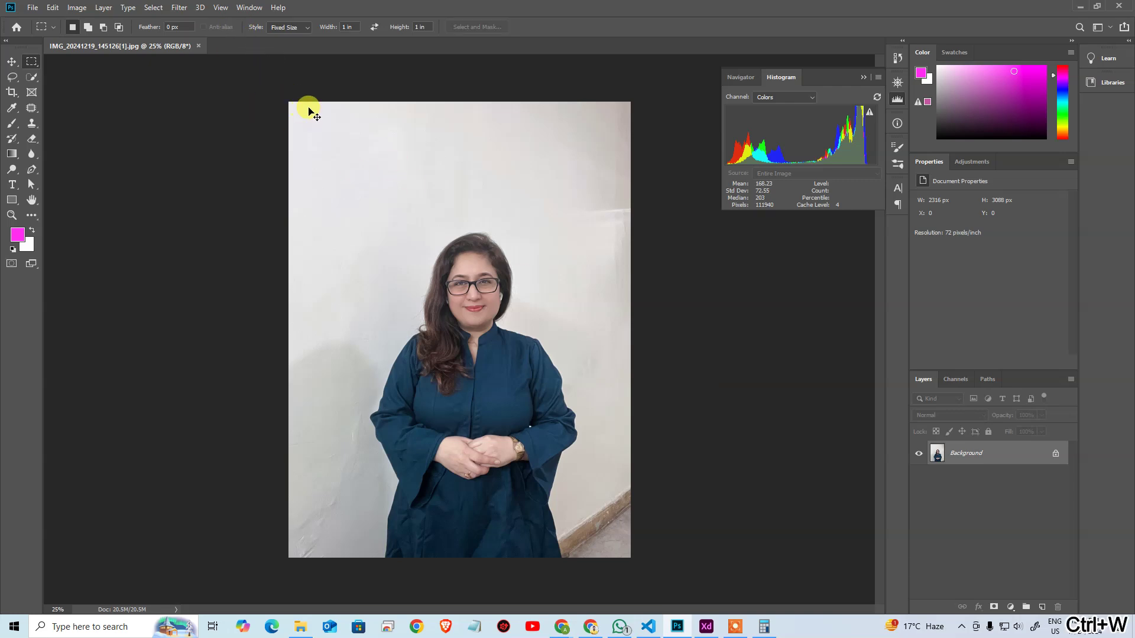
Step: Create a new document from the iPhone X mobile preset, 1125 × 2436 px at 72 ppi
key("ctrl+n")
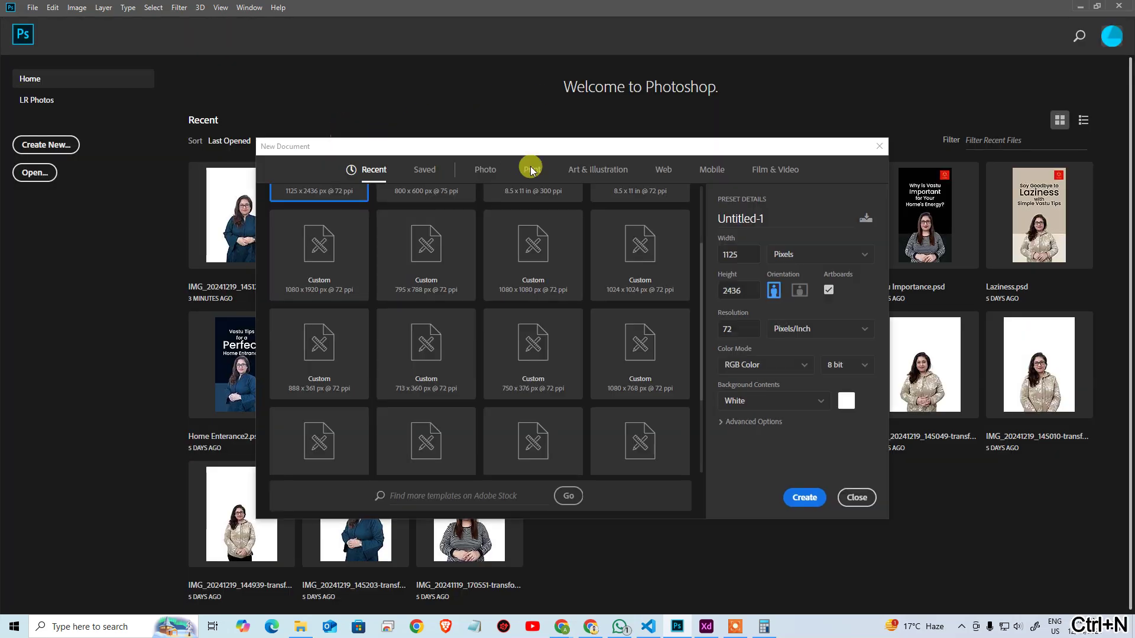
left_click(712, 169)
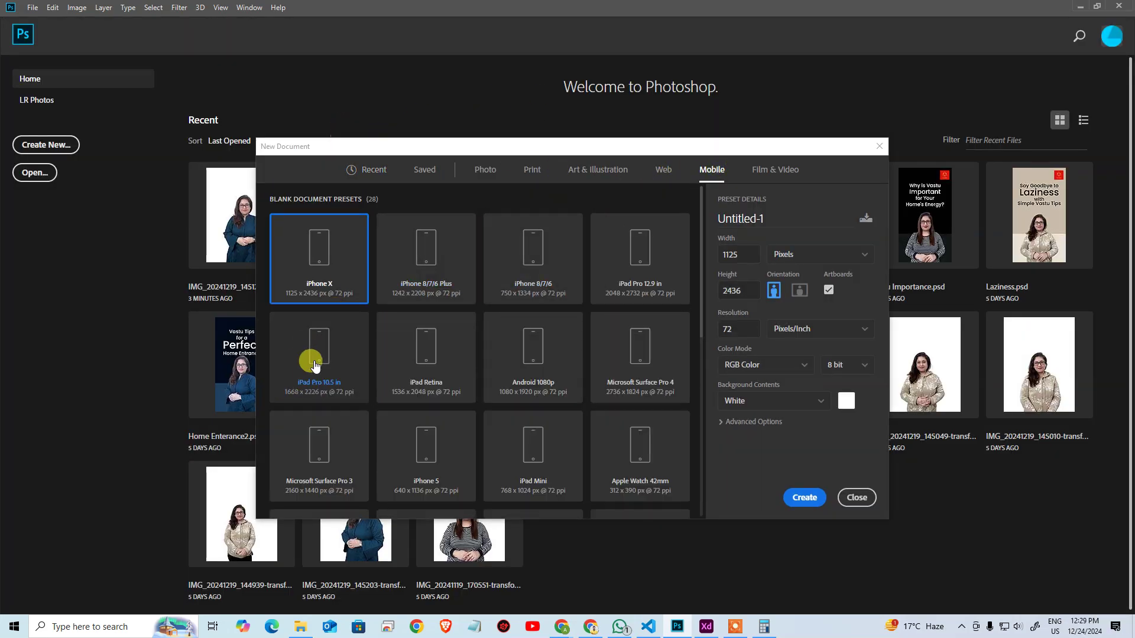
left_click(805, 498)
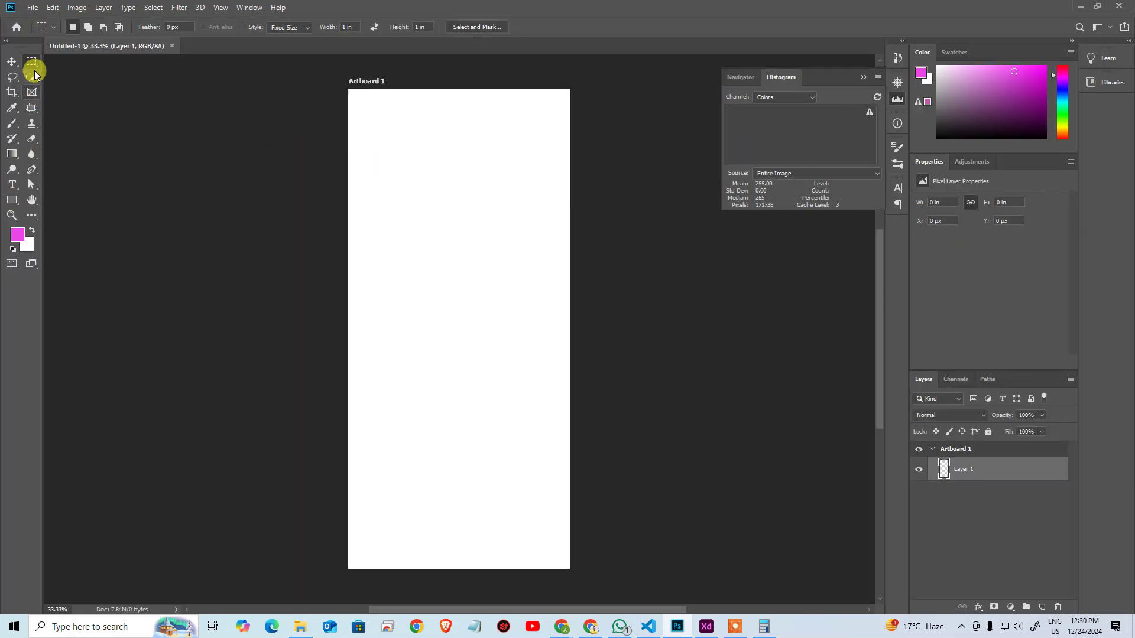
Step: Fill a 1 × 1 inch selection near the artboard's upper-left corner with the magenta foreground colour, and collapse the Histogram panel
left_click(382, 142)
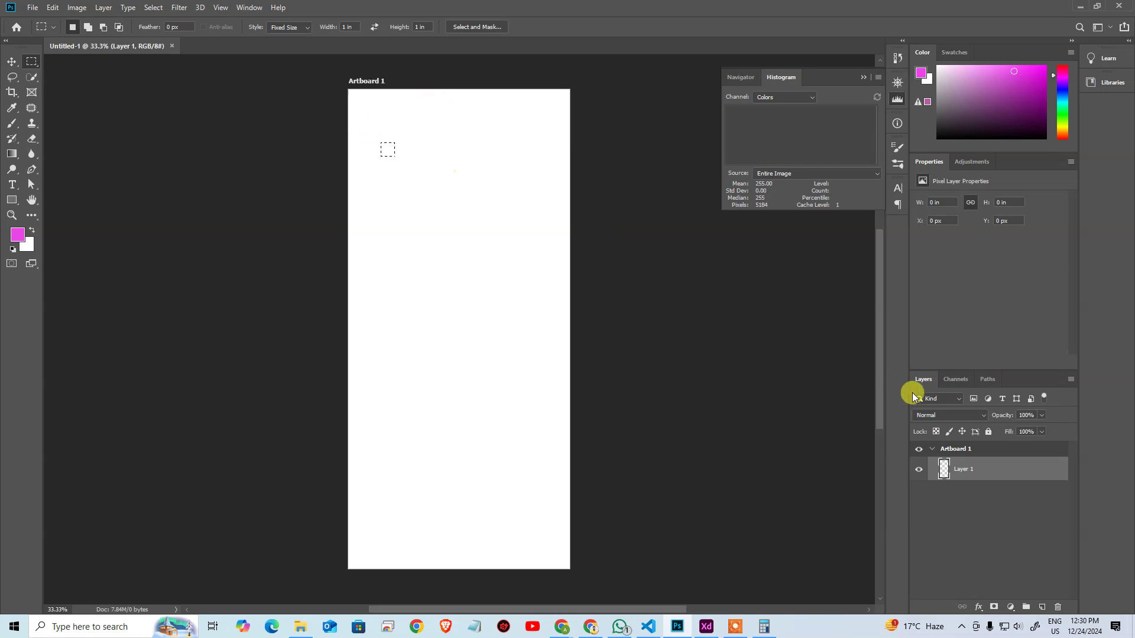
key("alt+BackSpace")
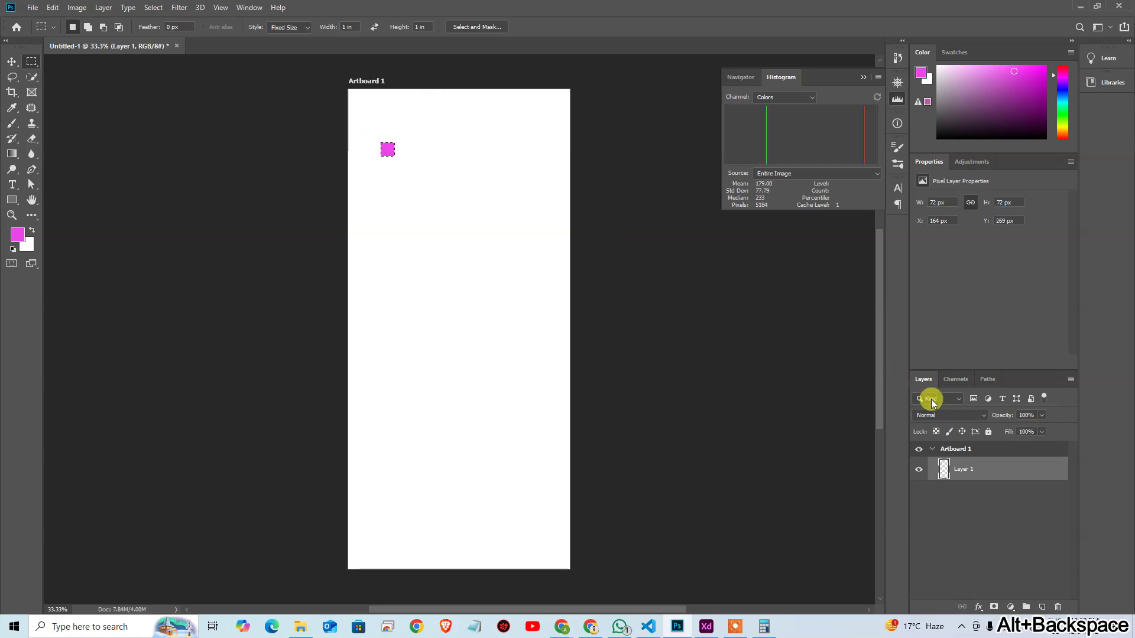
key("ctrl+alt+0")
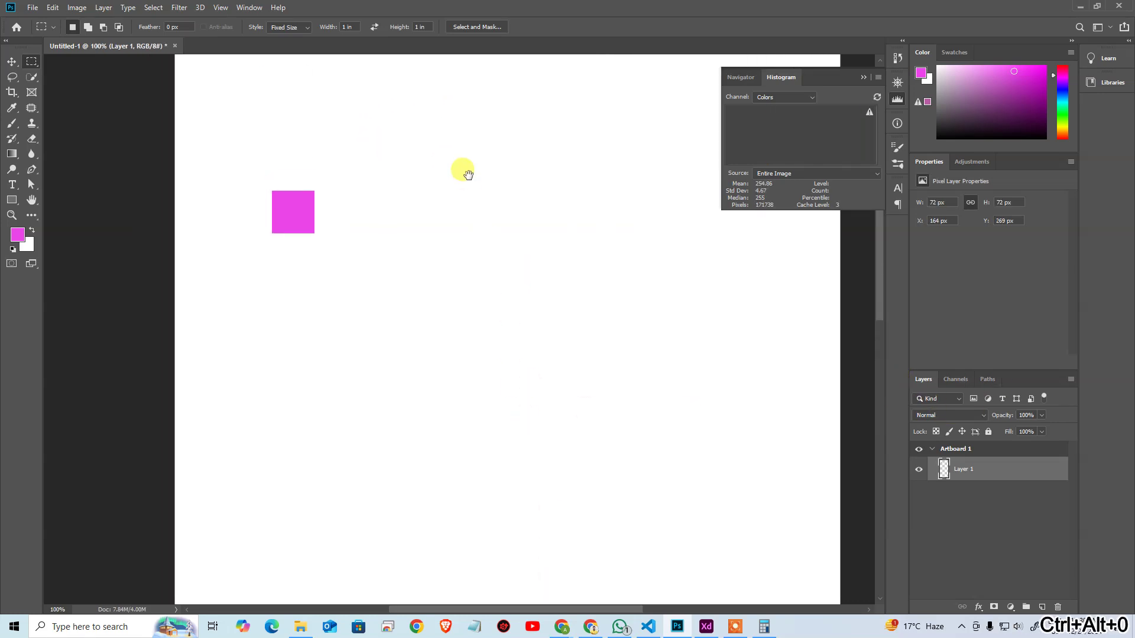
left_click(903, 98)
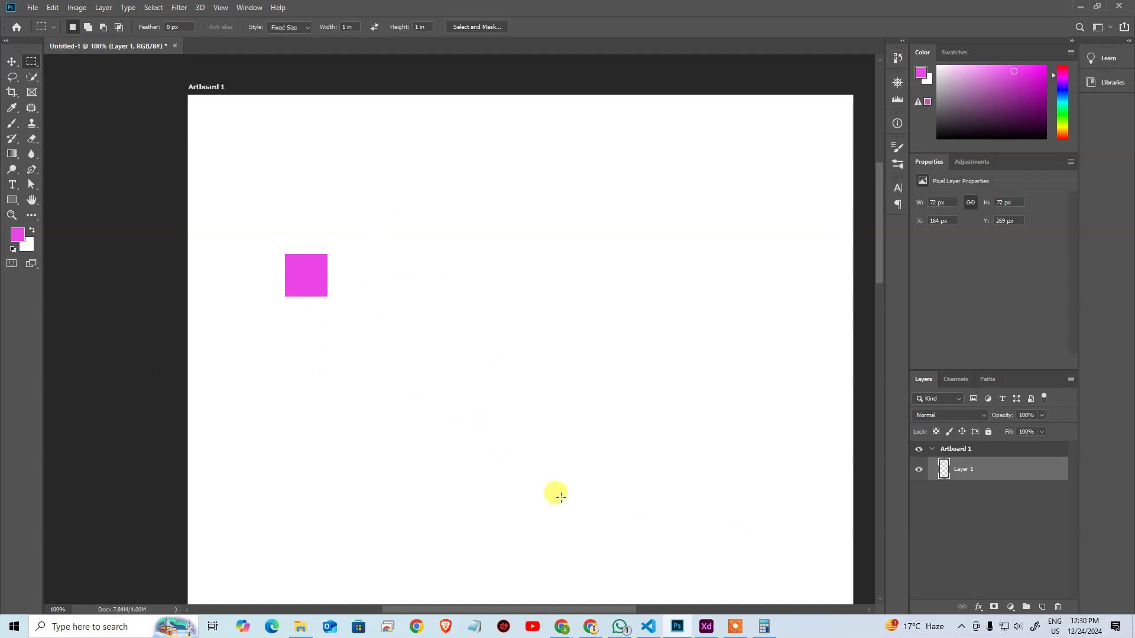
Step: Switch to Adobe XD, draw a square about 60 × 60 in the upper part of the artboard and resize it to 72 × 72
left_click(706, 626)
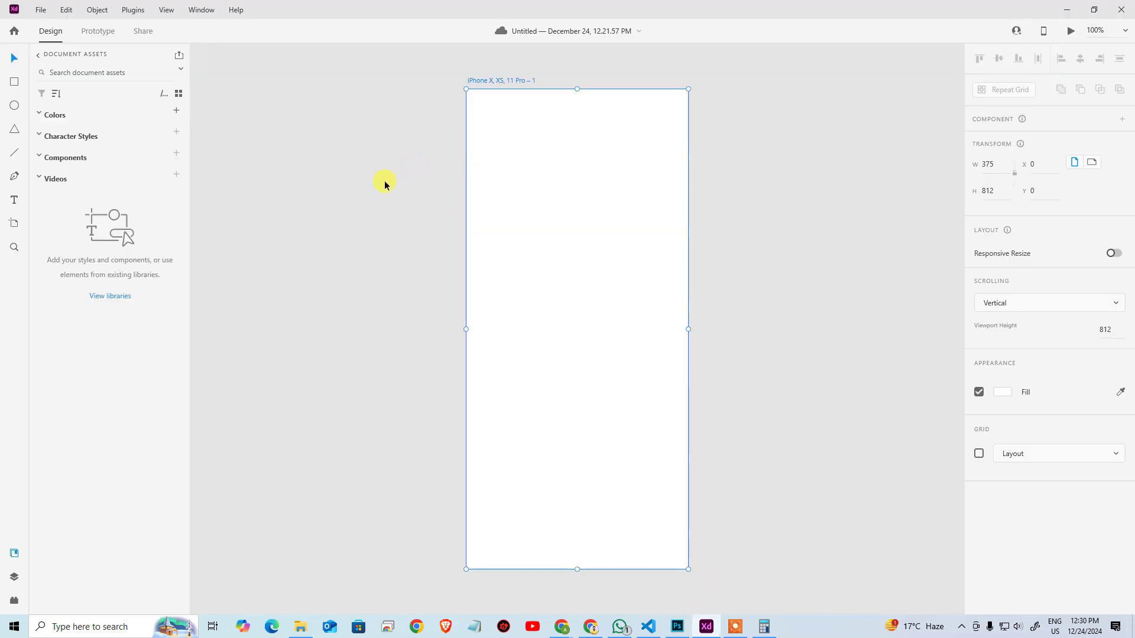
left_click(347, 161)
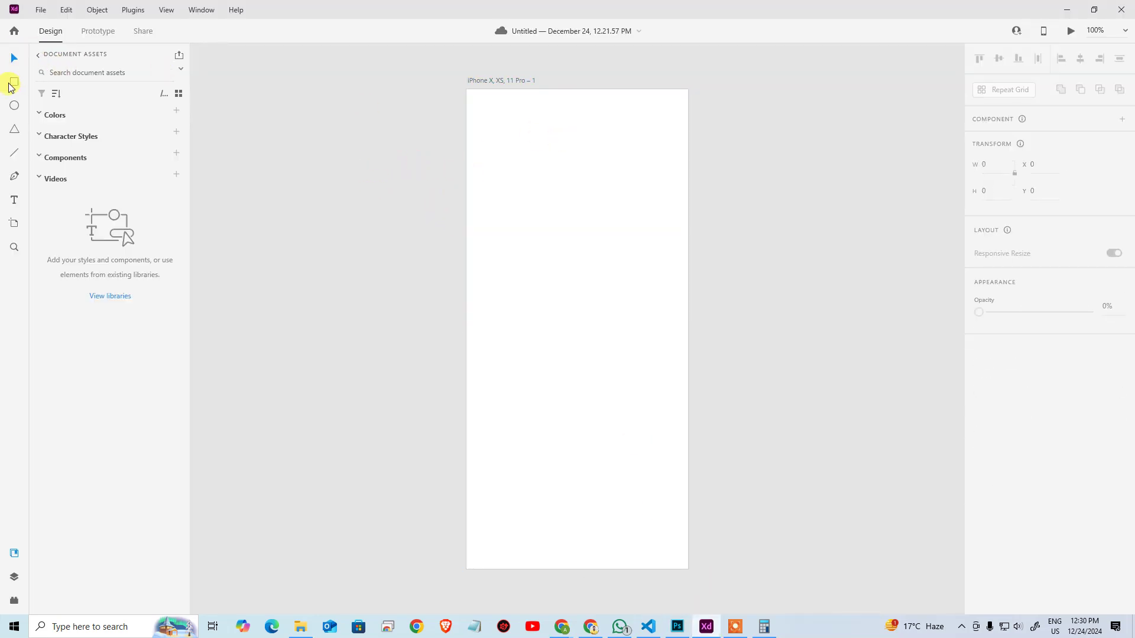
left_click_drag(521, 157, 556, 192)
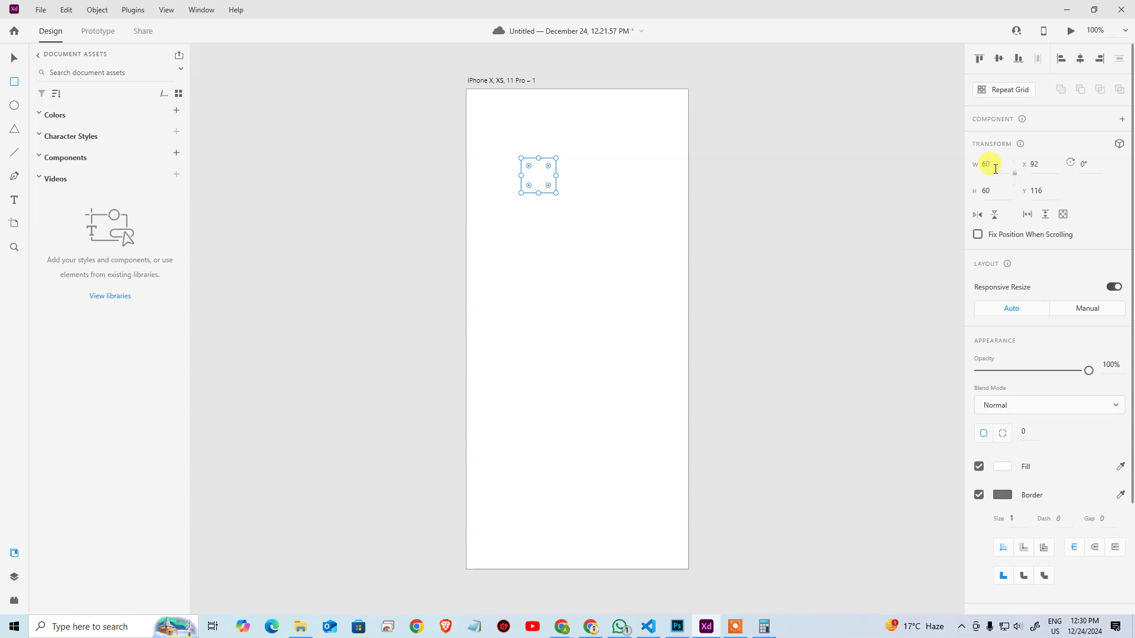
type("72")
key("Tab")
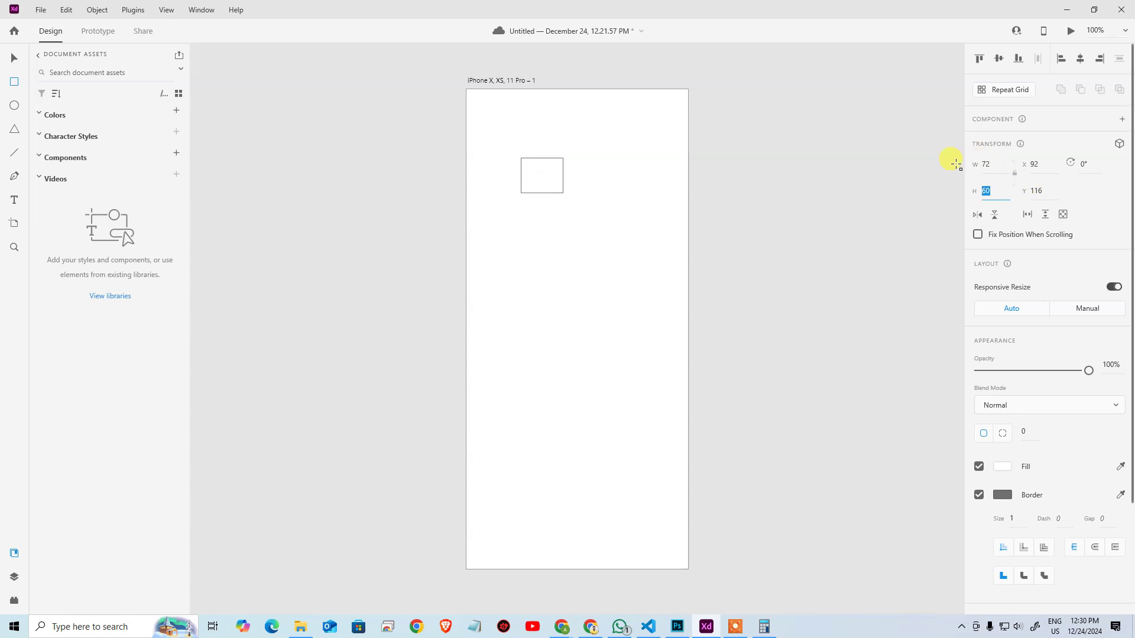
type("72")
key("Return")
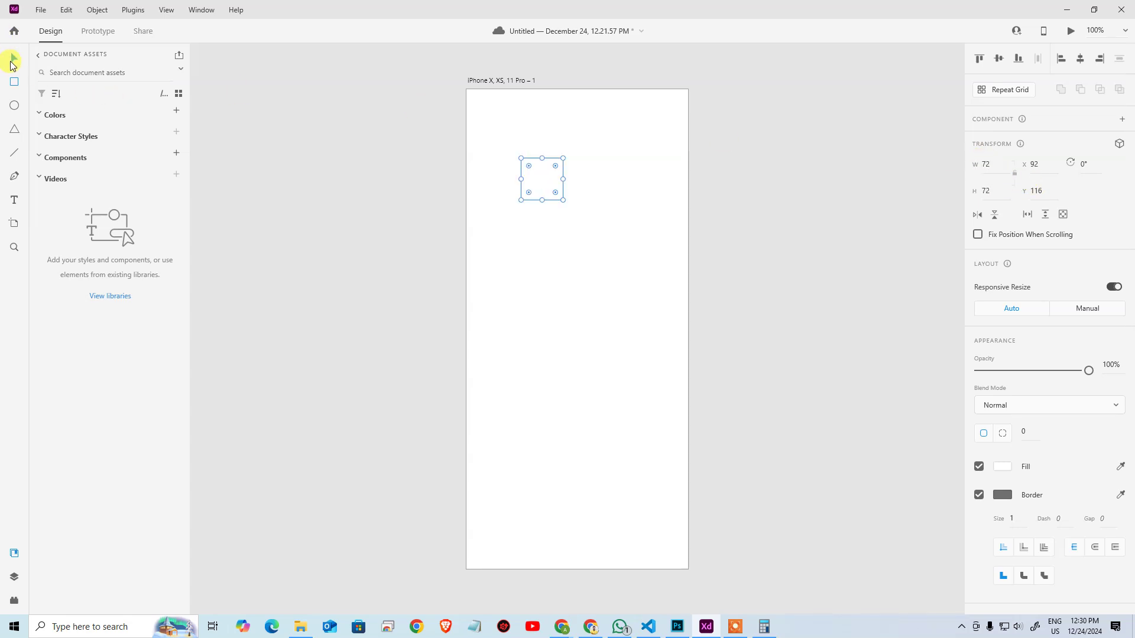
Step: Fill the square on the XD artboard with red #DB3A3A and deselect it
left_click(12, 62)
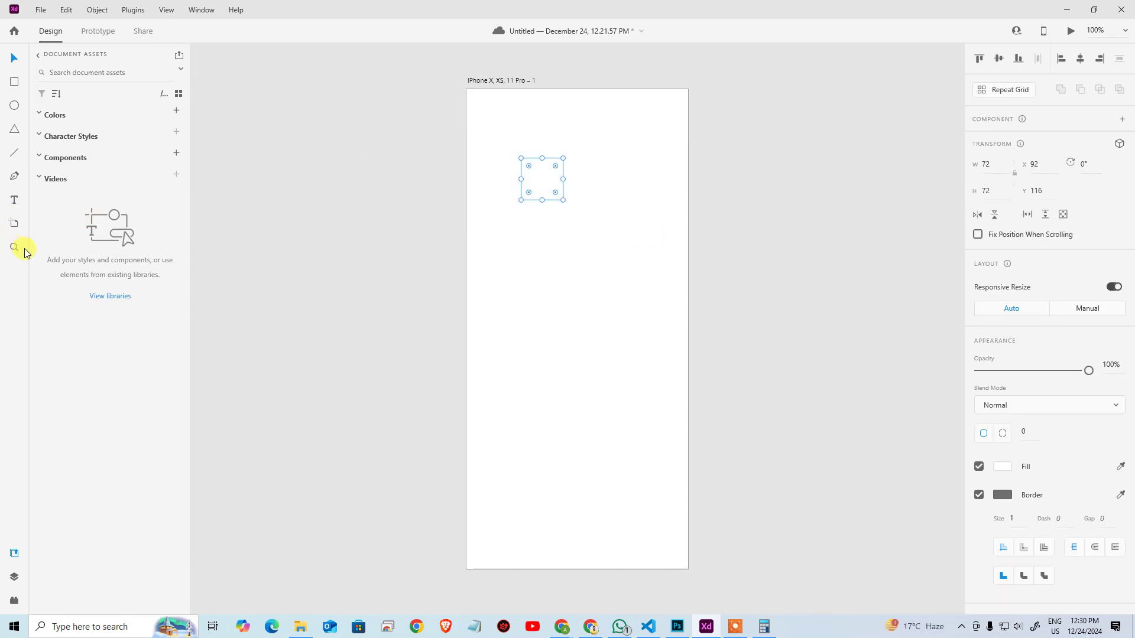
left_click(1004, 467)
left_click(895, 423)
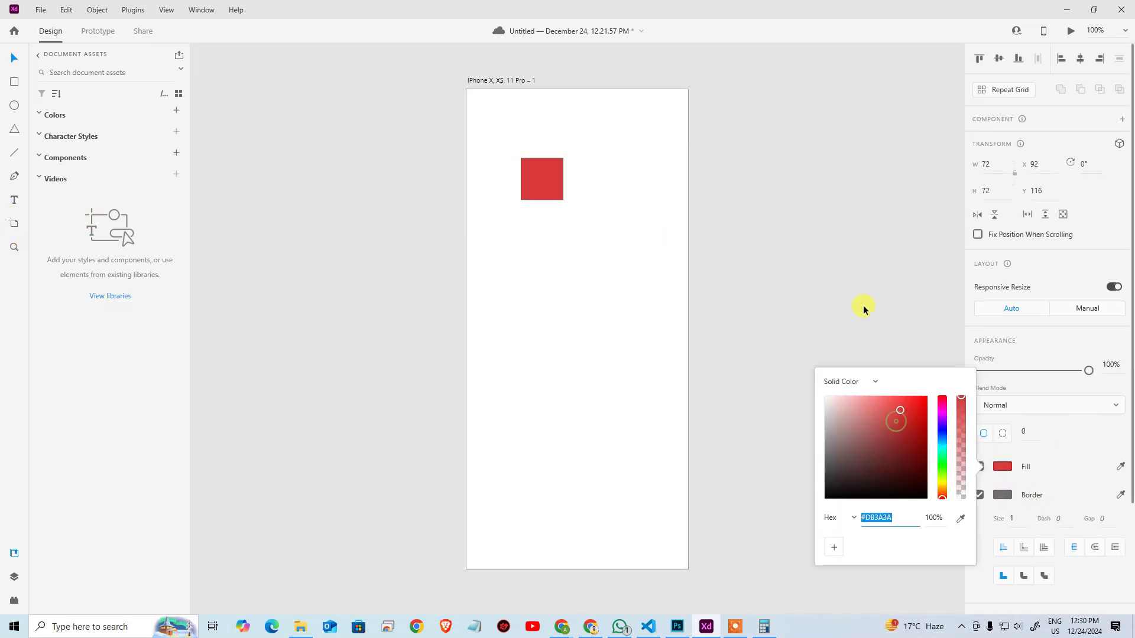
left_click(834, 211)
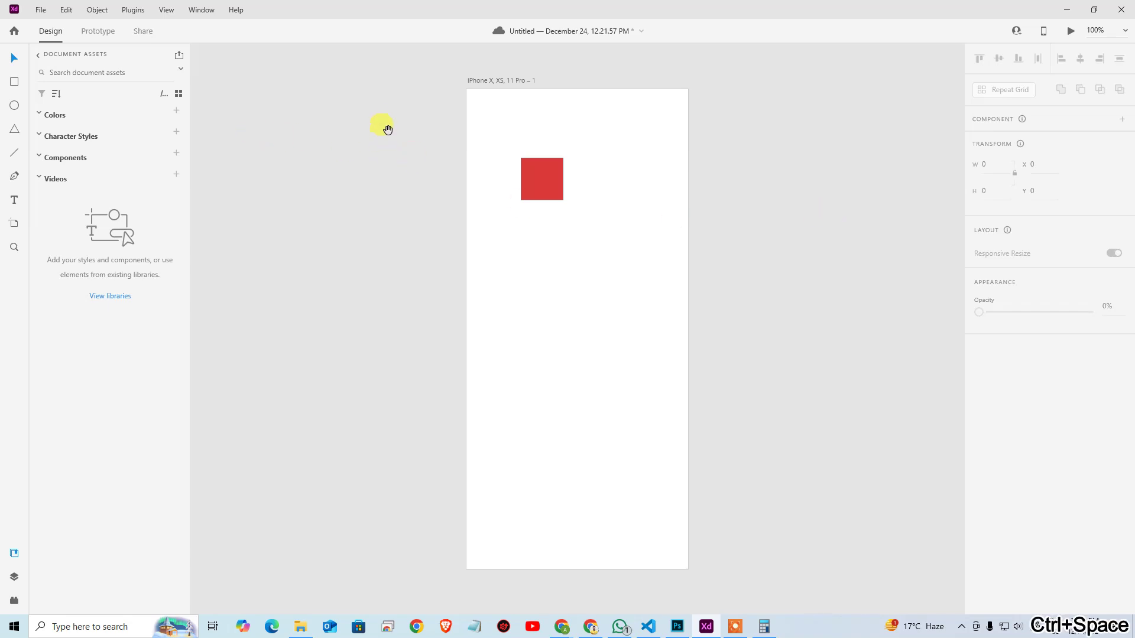
mouse_move(384, 126)
left_mouse_down()
mouse_move(378, 212)
mouse_move(377, 124)
left_mouse_up()
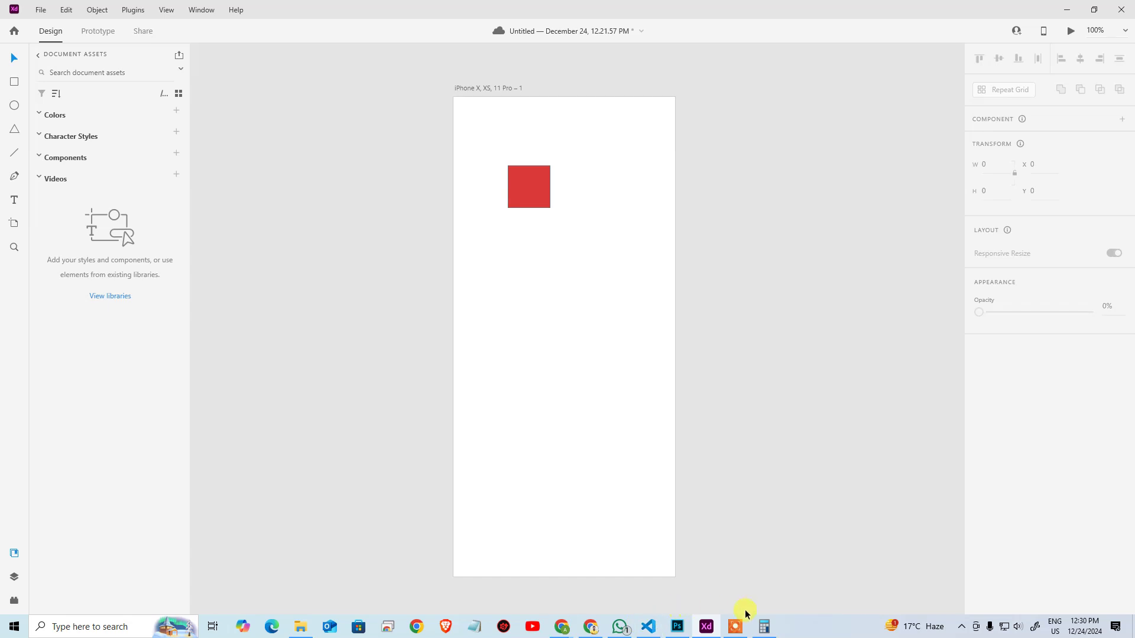
Step: Switch to Photoshop and export the magenta square's layer as a JPG at 100% quality
left_click(685, 628)
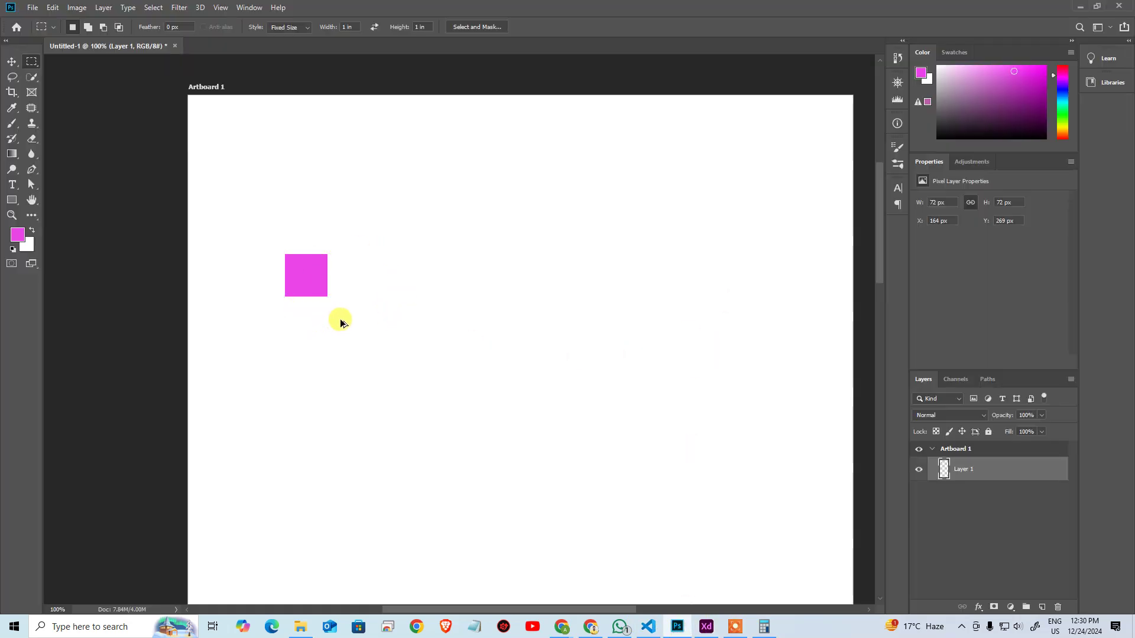
key("v")
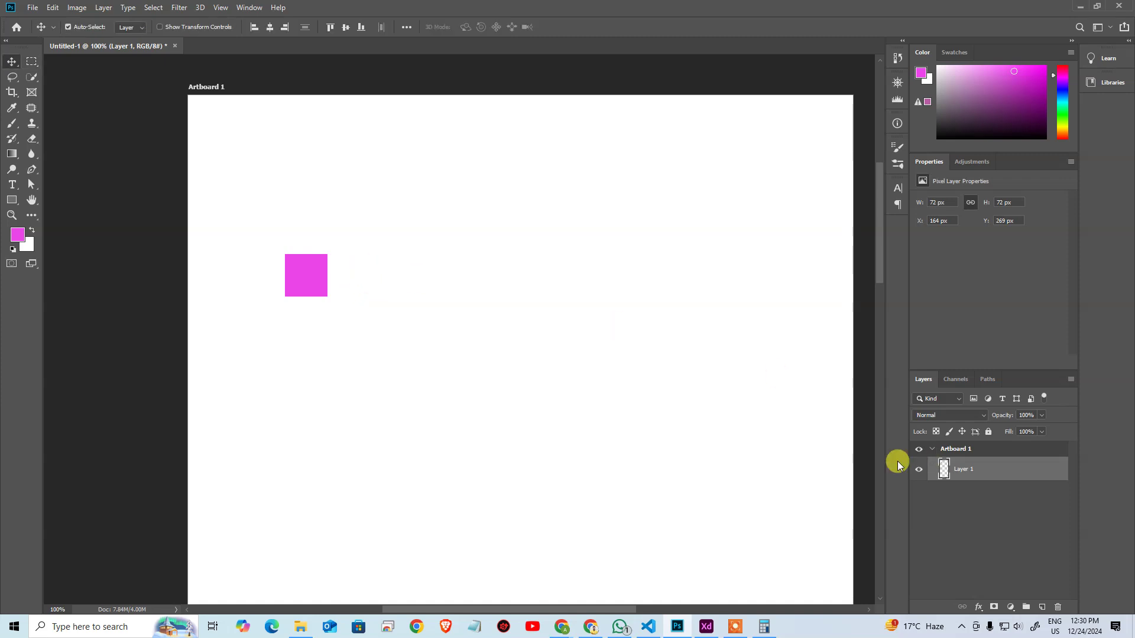
right_click(958, 471)
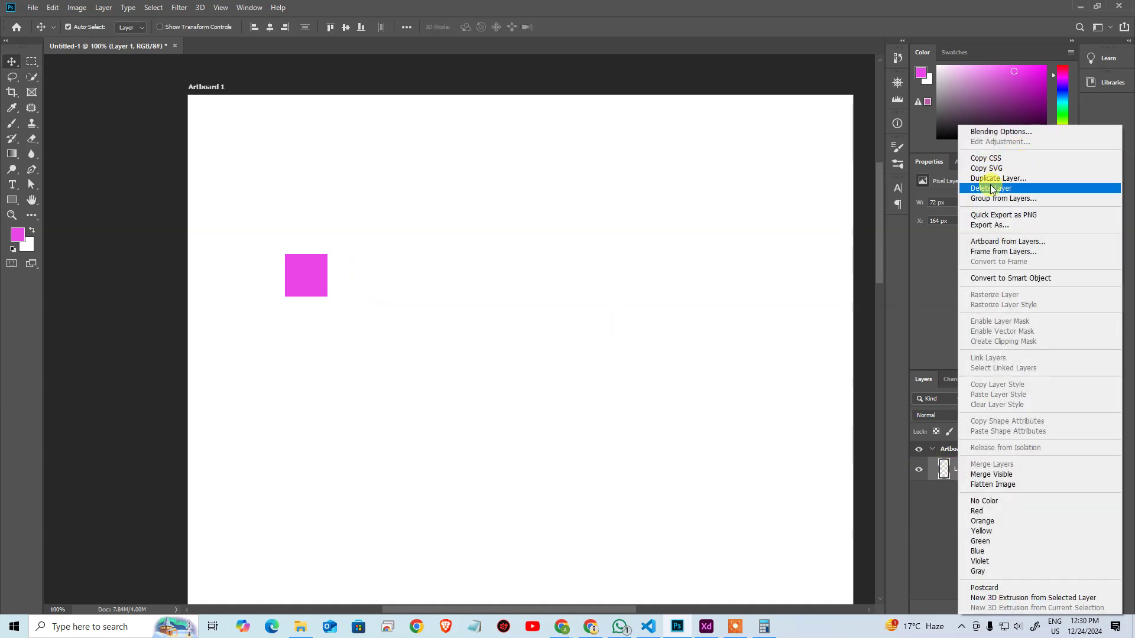
left_click(998, 217)
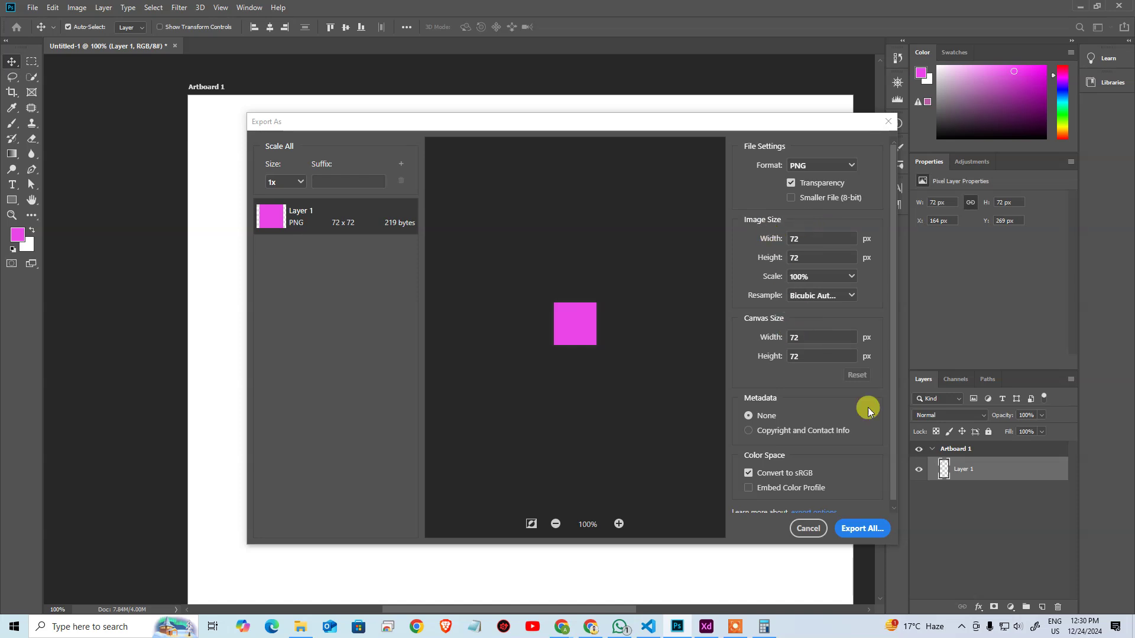
left_click(835, 166)
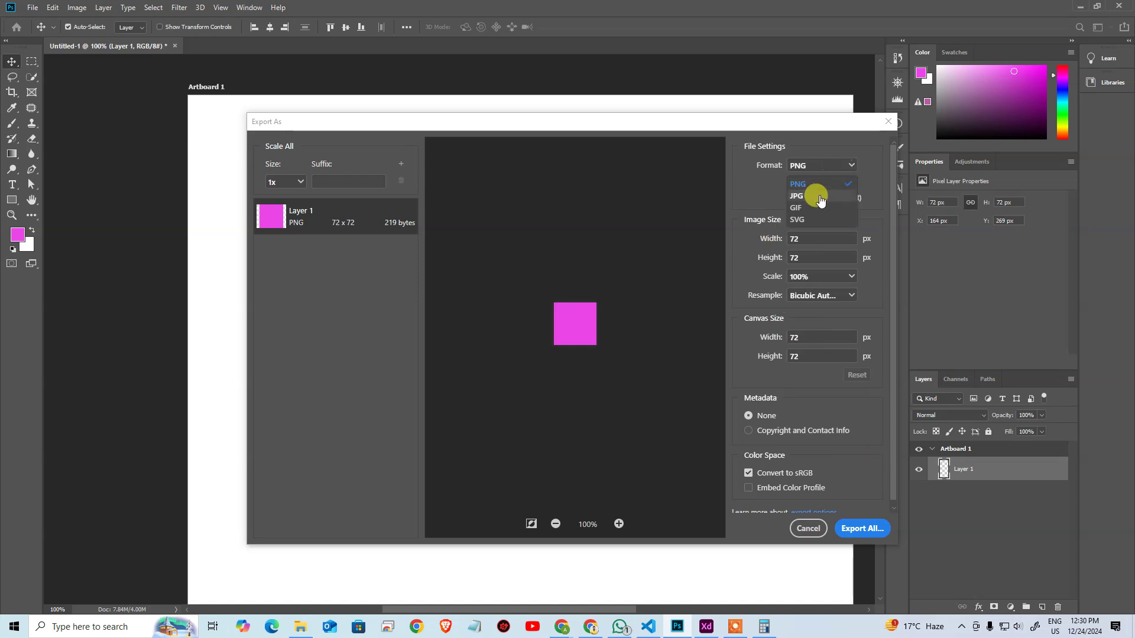
left_click(820, 198)
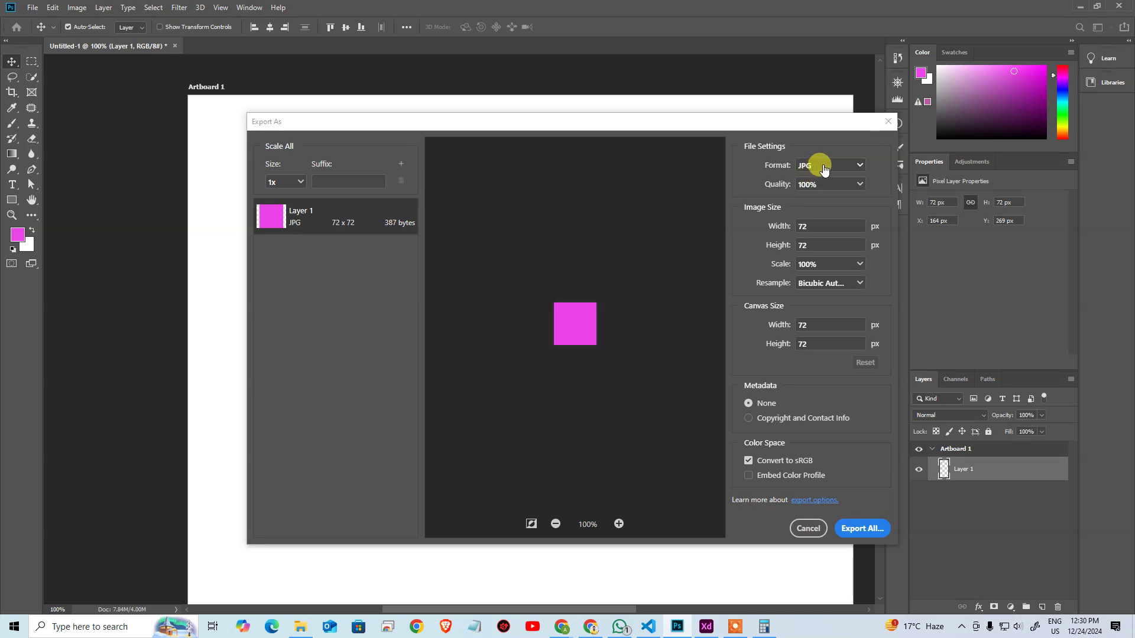
left_click(847, 530)
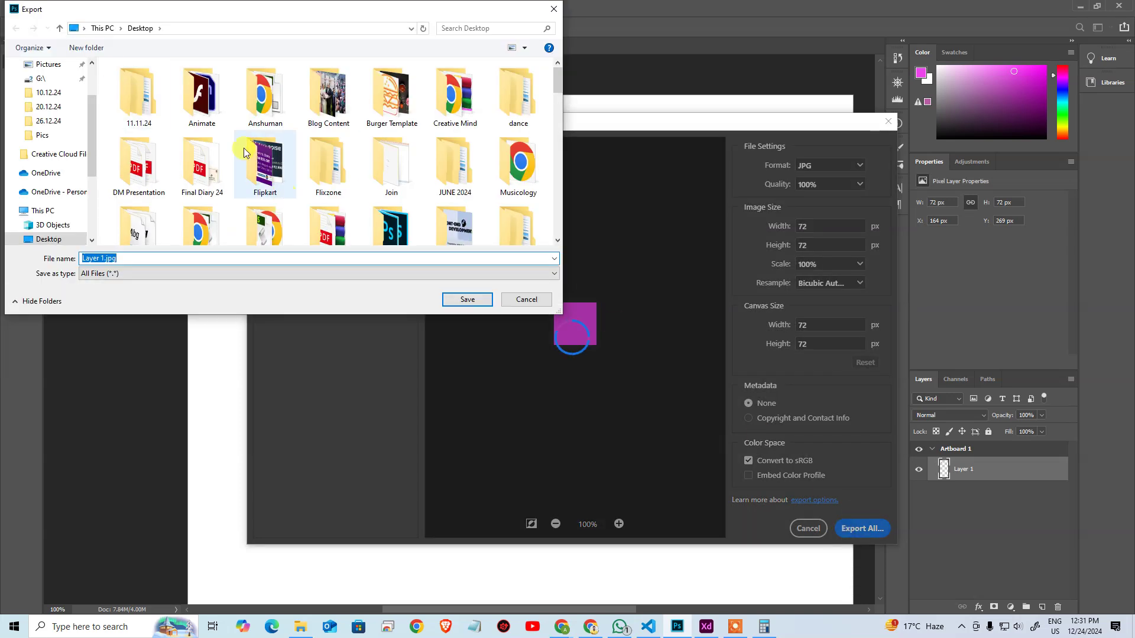
Step: Create a folder named xd on the Desktop and save the exported image in it as PS_EXPORT
left_click(86, 47)
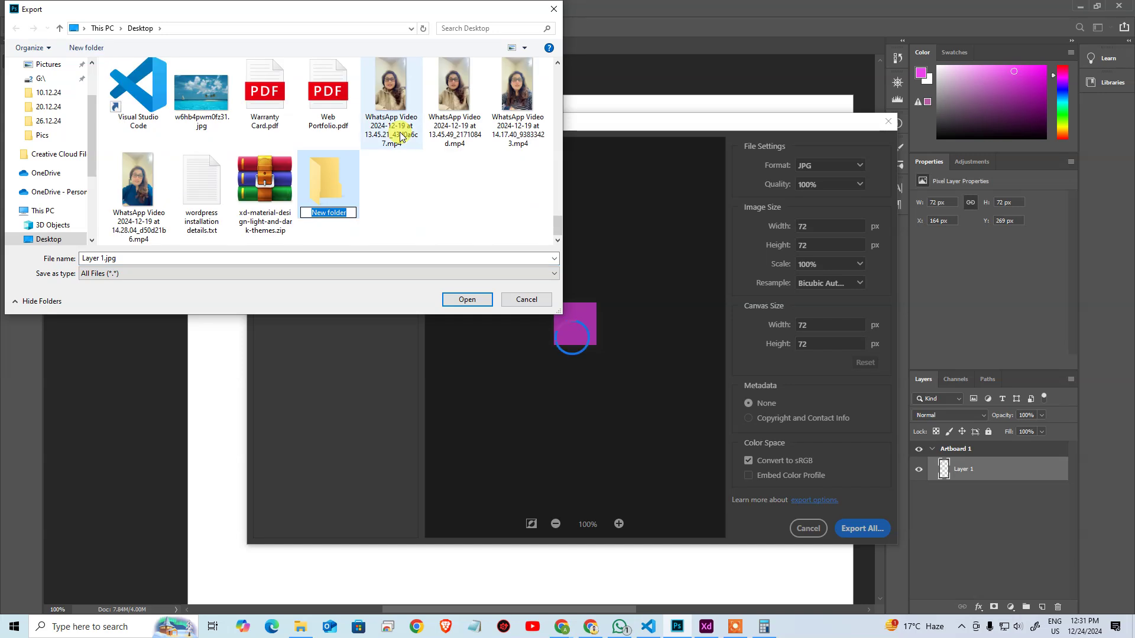
type("xd")
key("Return")
key("Return")
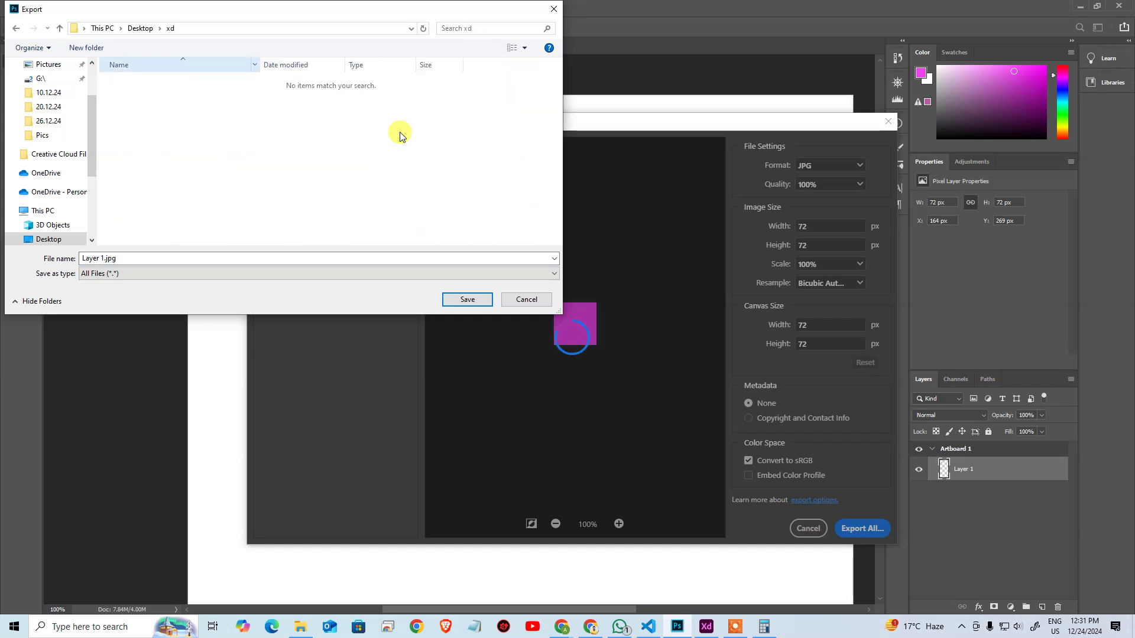
left_click(239, 259)
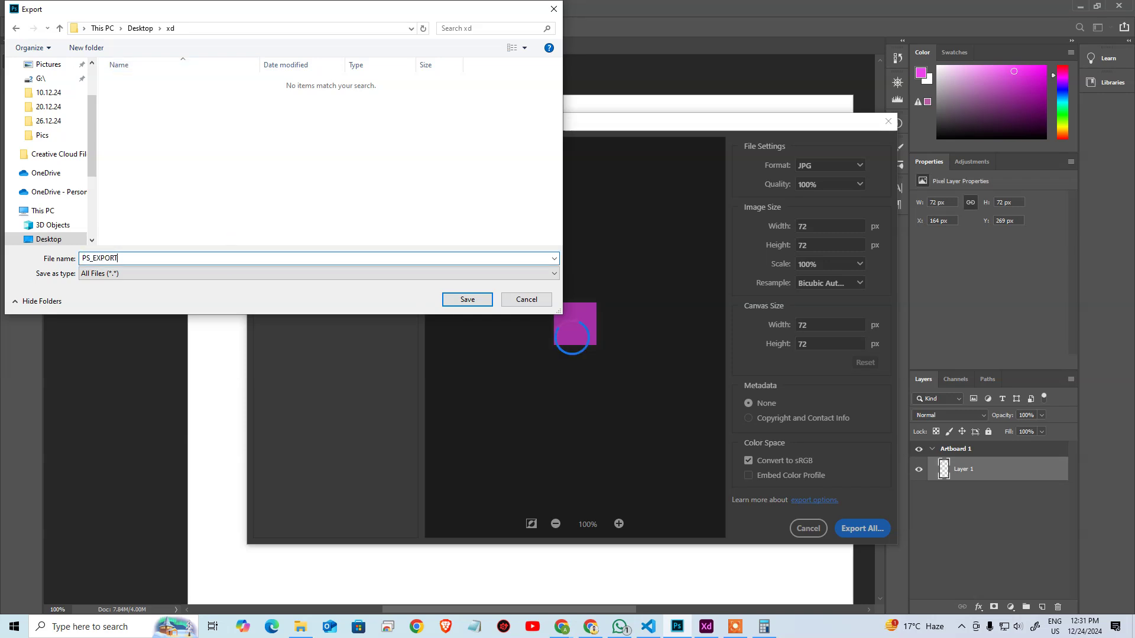
key("Return")
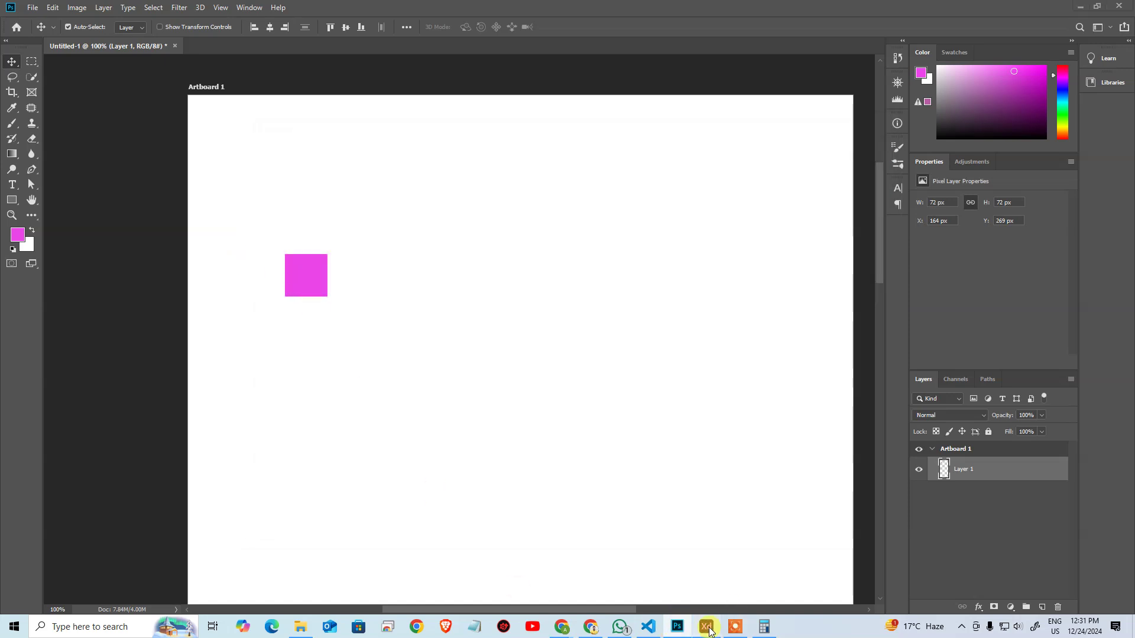
Step: Switch to Adobe XD, select the red square and mark it for export
left_click(706, 626)
left_click(530, 192)
left_click(513, 161)
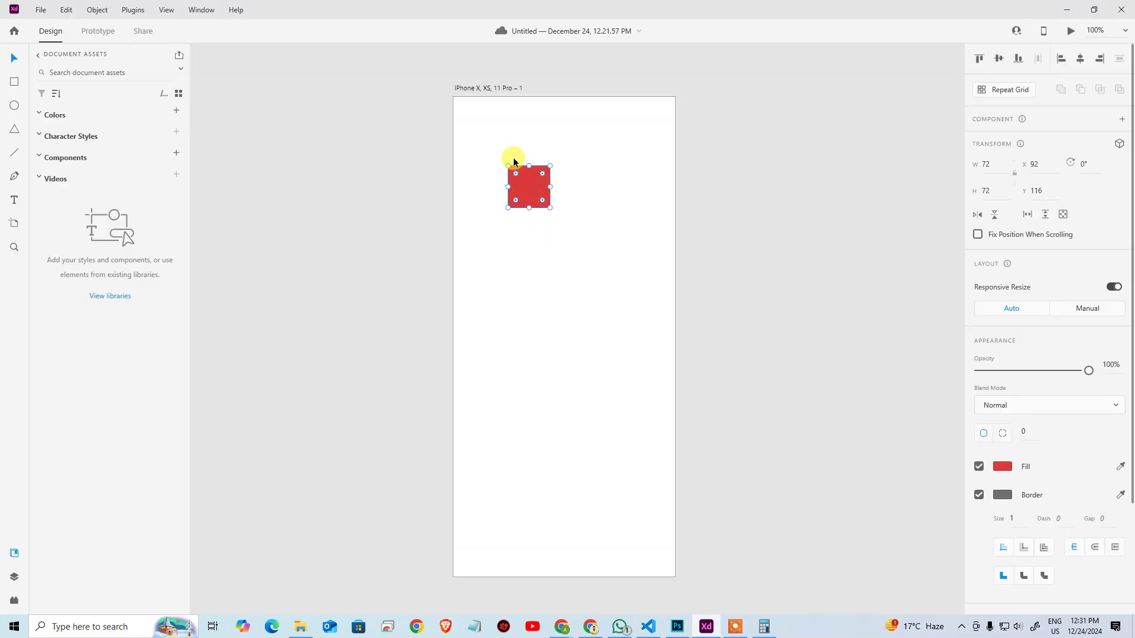
scroll(1026, 424, "down", 3)
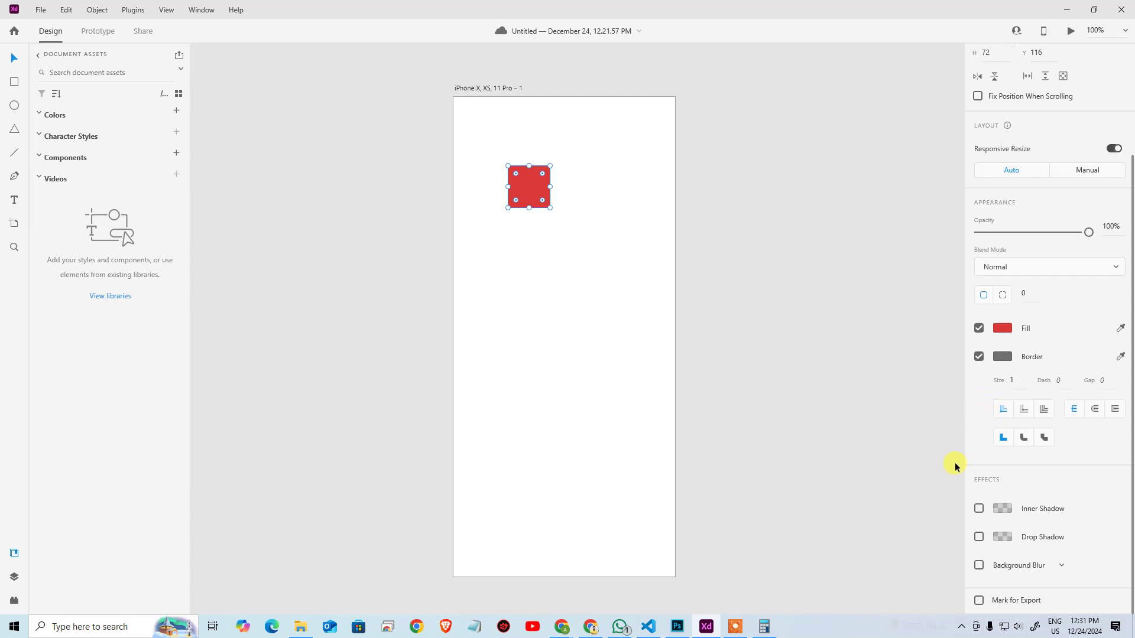
left_click(1011, 601)
Step: Start exporting the selected red square and set the export format to JPG
left_click(41, 10)
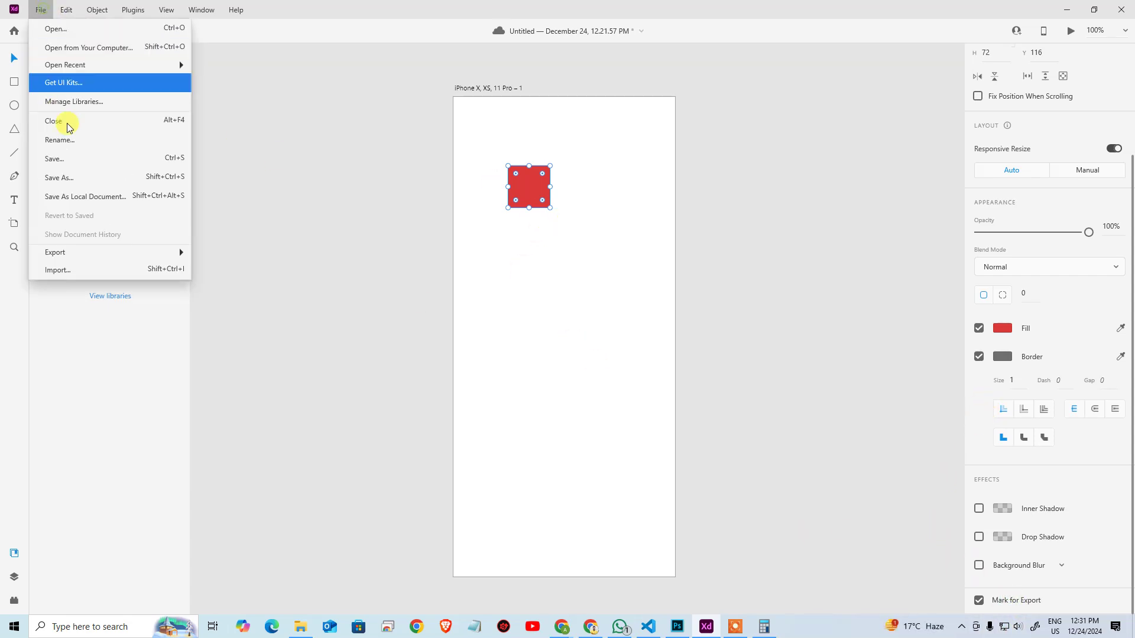
mouse_move(171, 271)
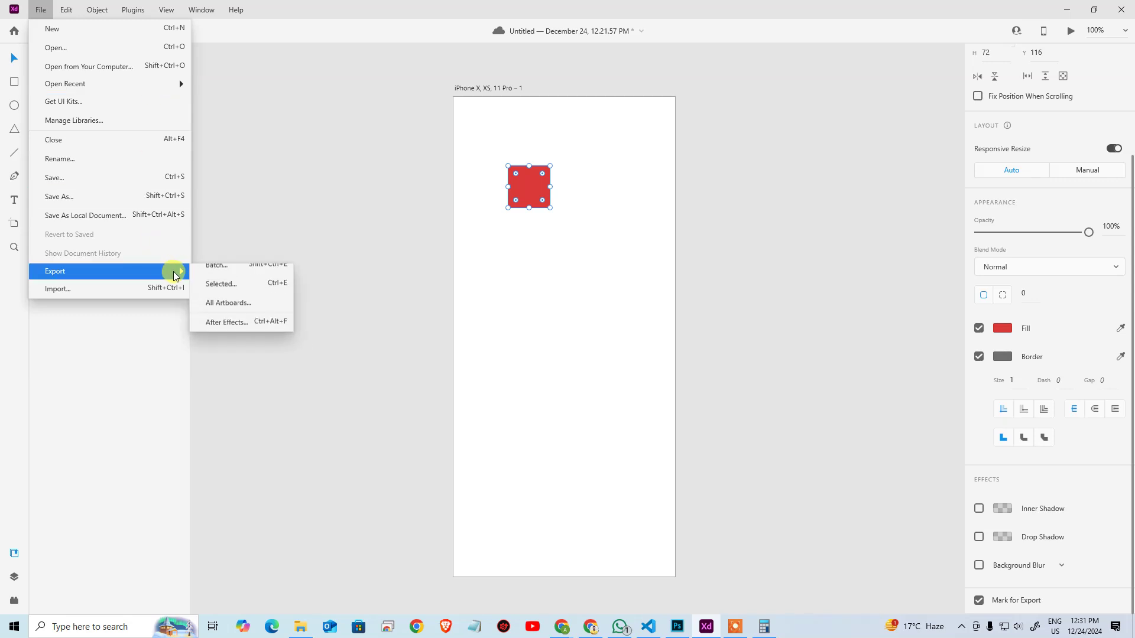
left_click(273, 292)
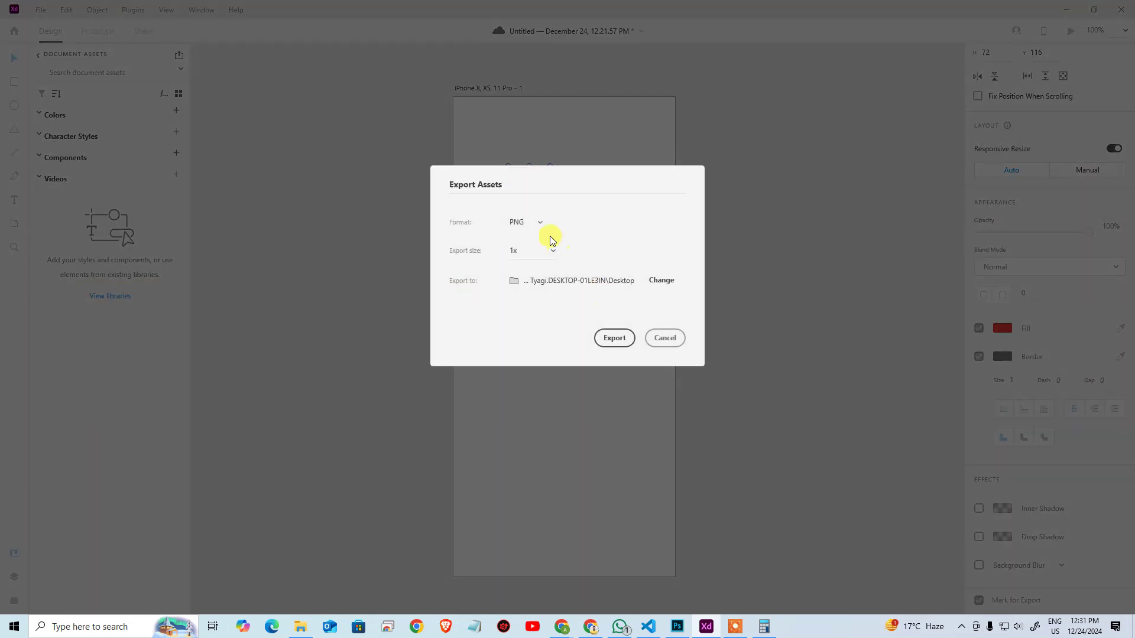
left_click(525, 223)
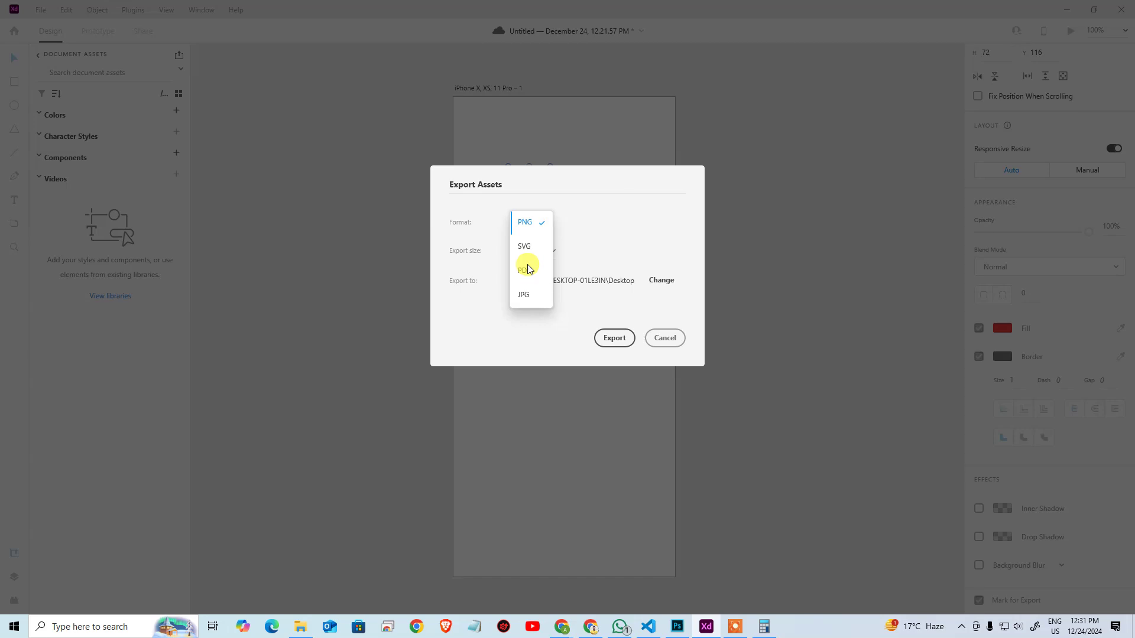
left_click(524, 295)
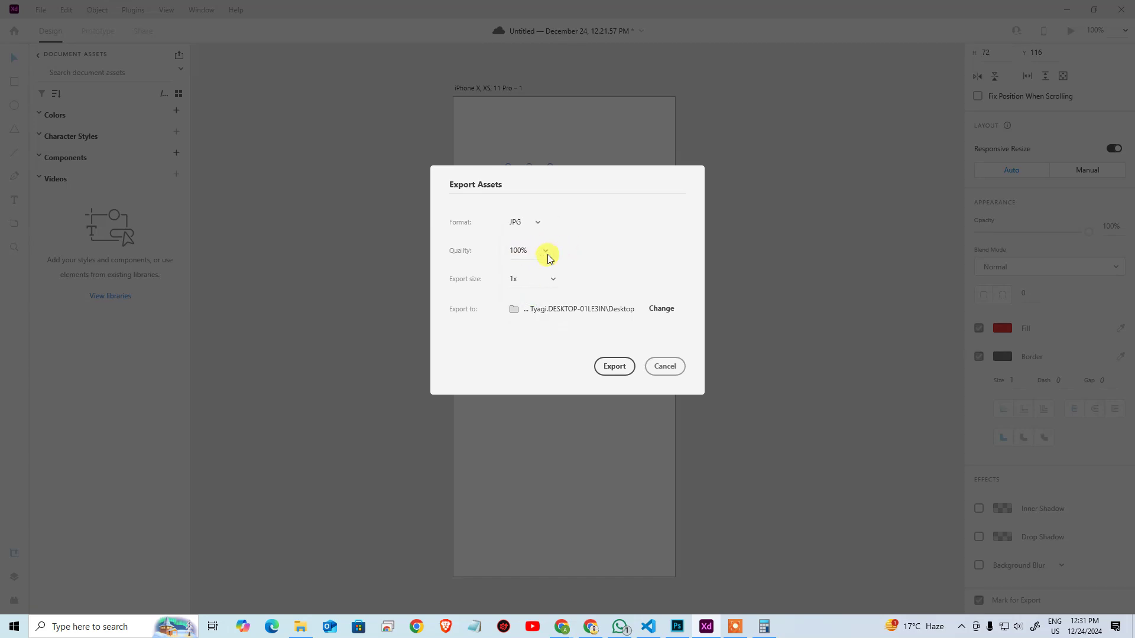
left_click(655, 309)
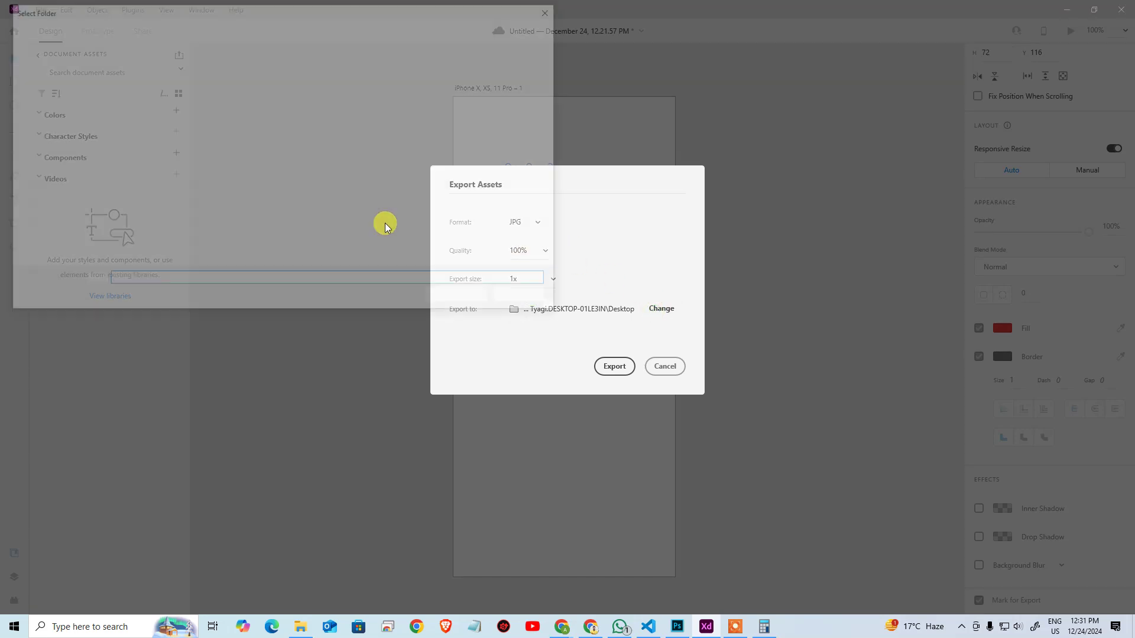
left_click(167, 161)
type("xd")
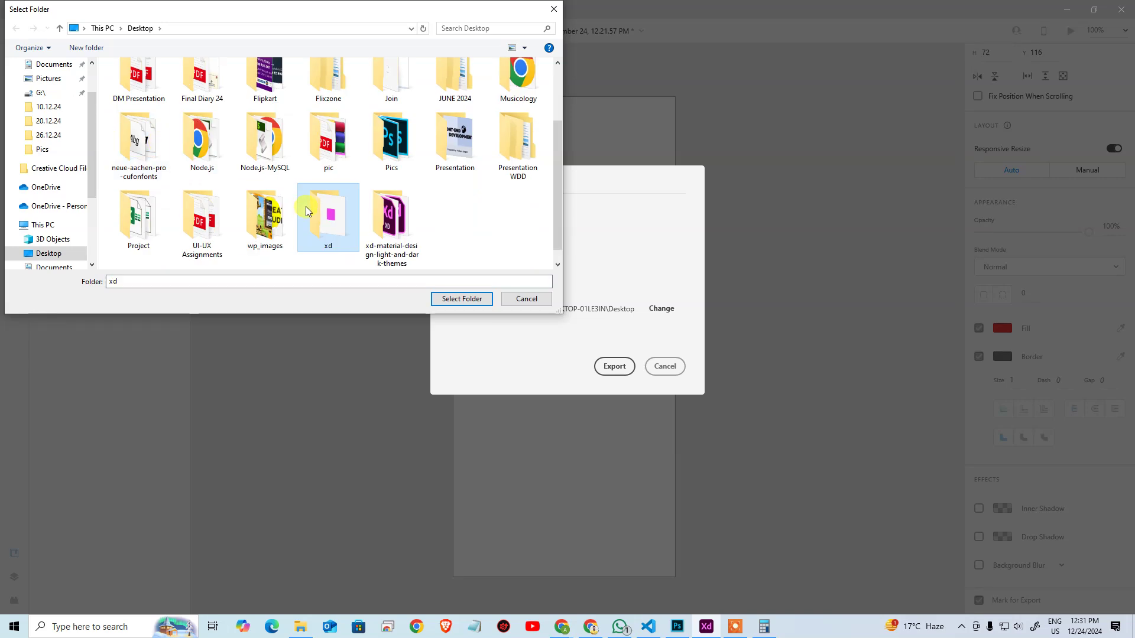
double_click(328, 224)
left_click(231, 281)
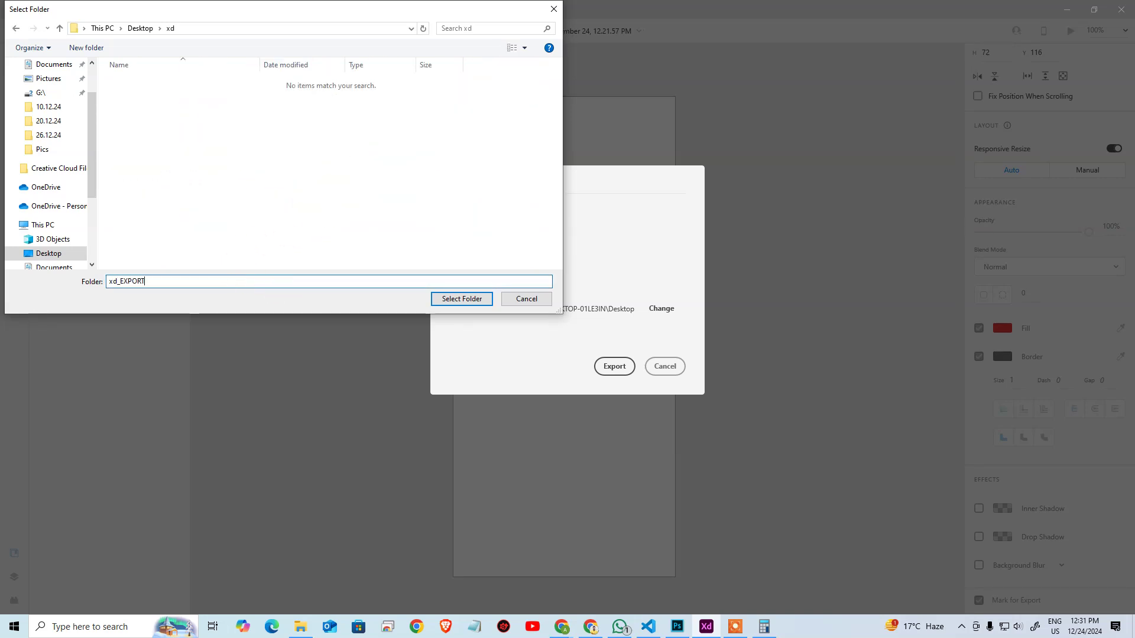
key("Return")
type("XD")
left_click(447, 297)
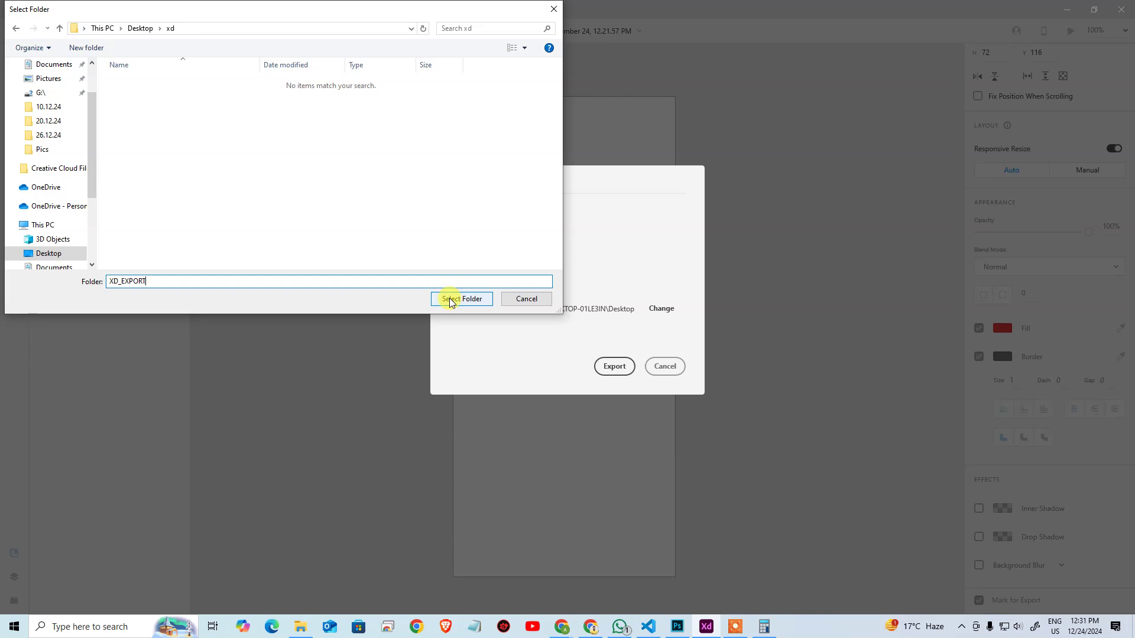
left_click(633, 317)
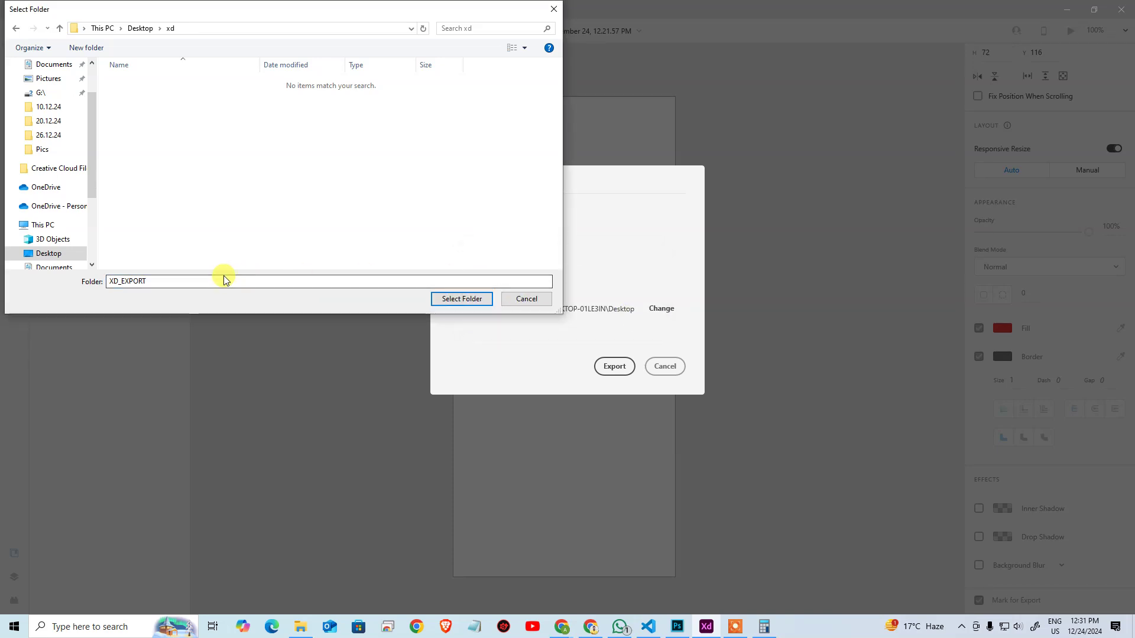
left_click(526, 299)
left_click(653, 310)
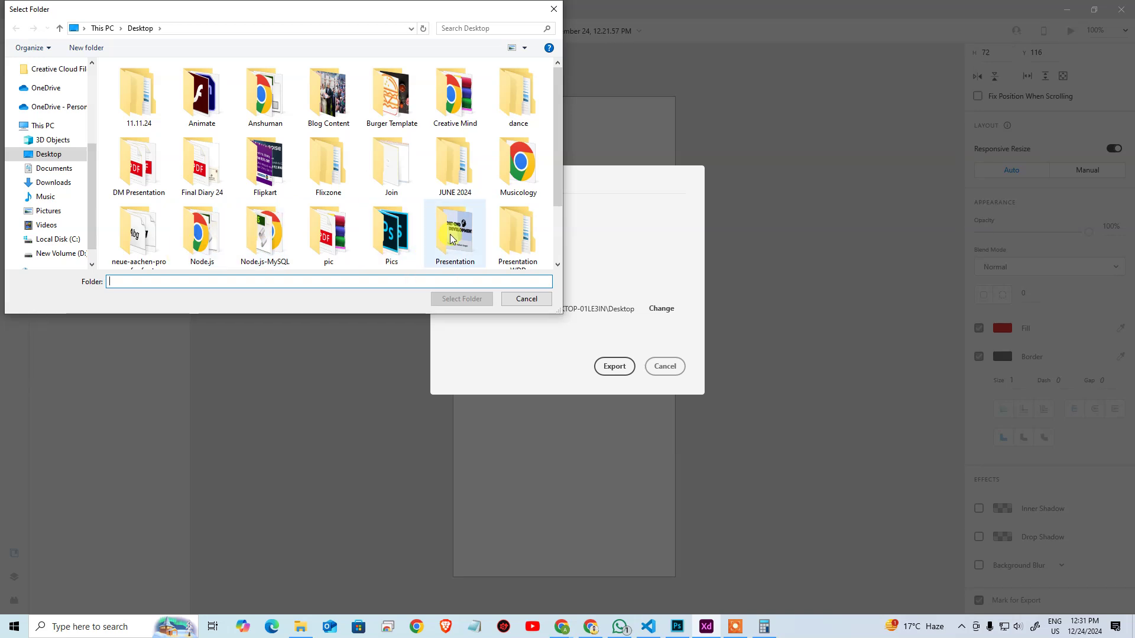
key("Escape")
key("Escape")
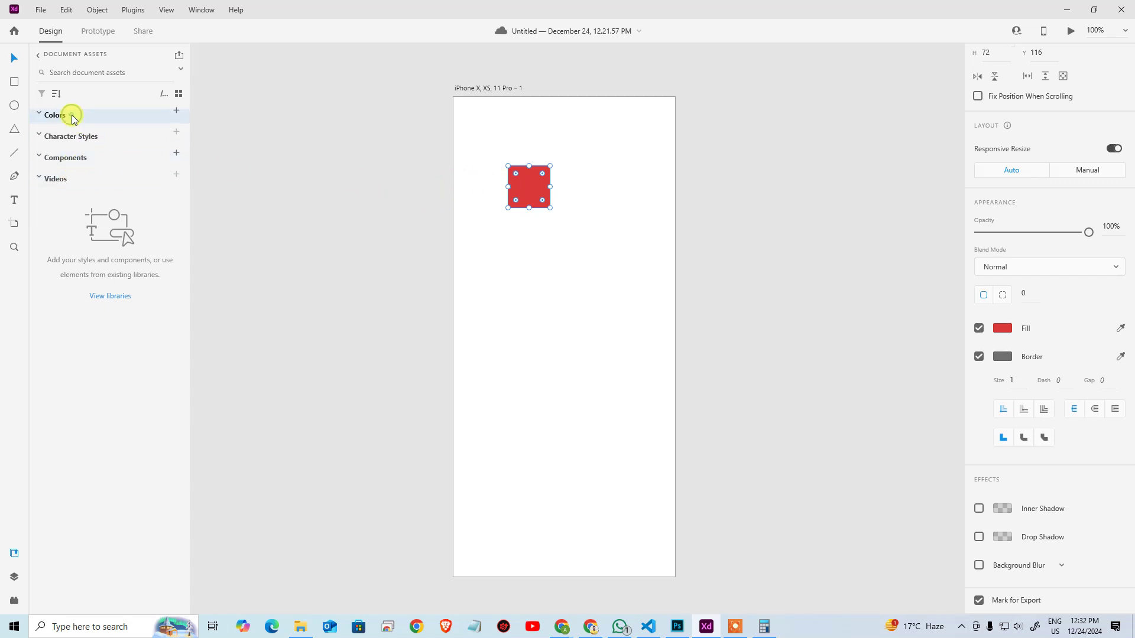
Step: Rename the red square's layer as XD_EXPORT and deselect it
left_click(14, 577)
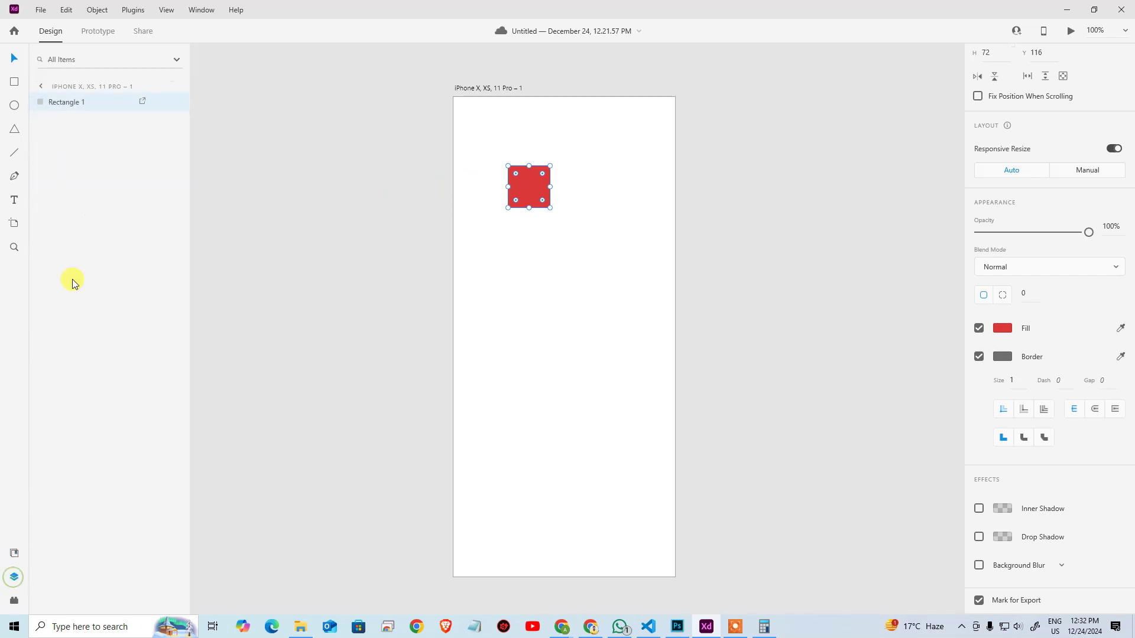
double_click(69, 101)
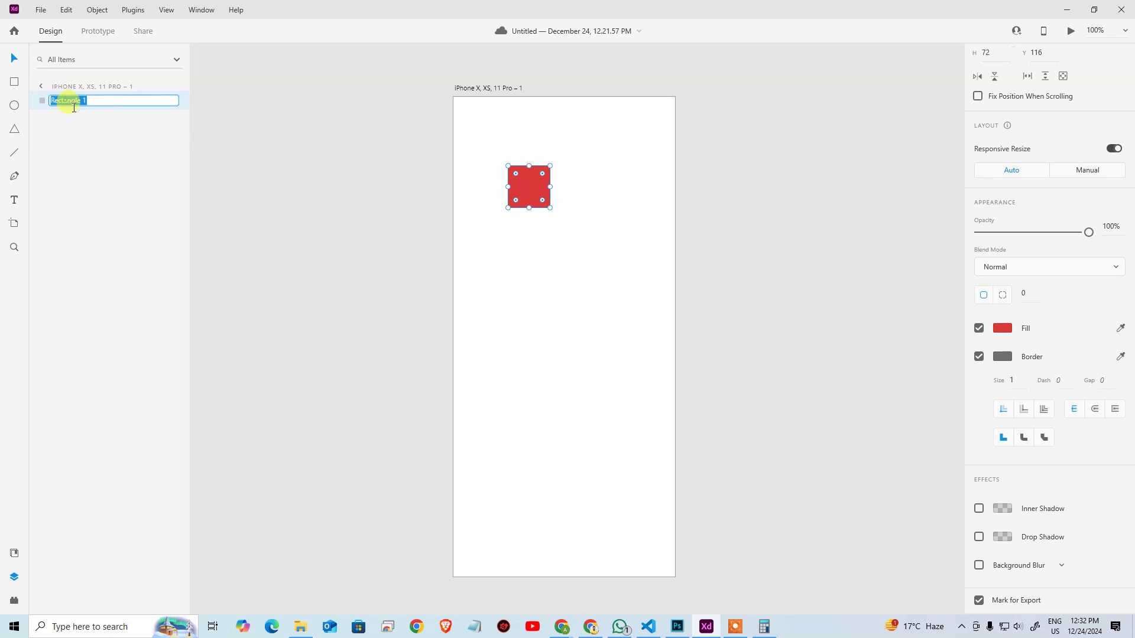
type("XD_EXPORT")
key("Return")
left_click(265, 160)
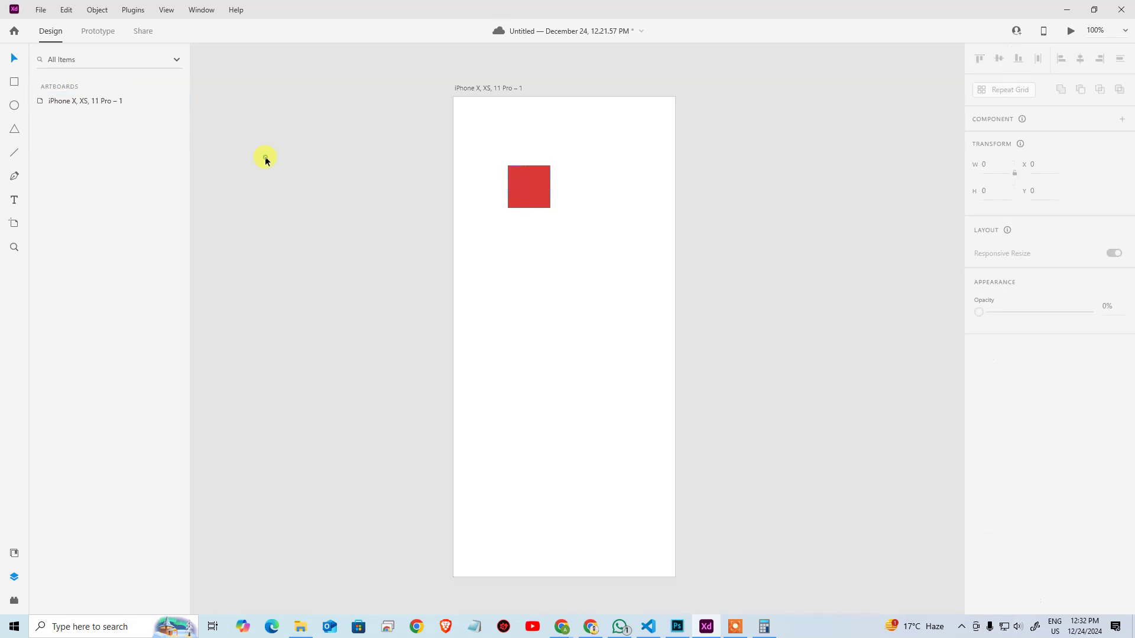
Step: Select the red square again and open the export settings for the selected object
left_click(512, 187)
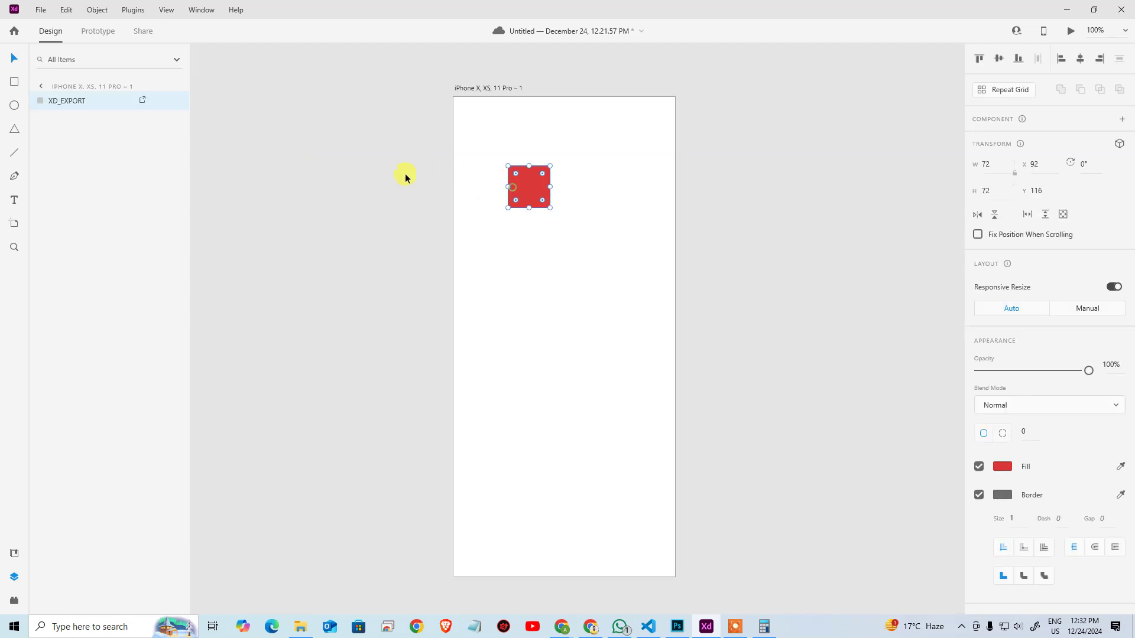
left_click(142, 101)
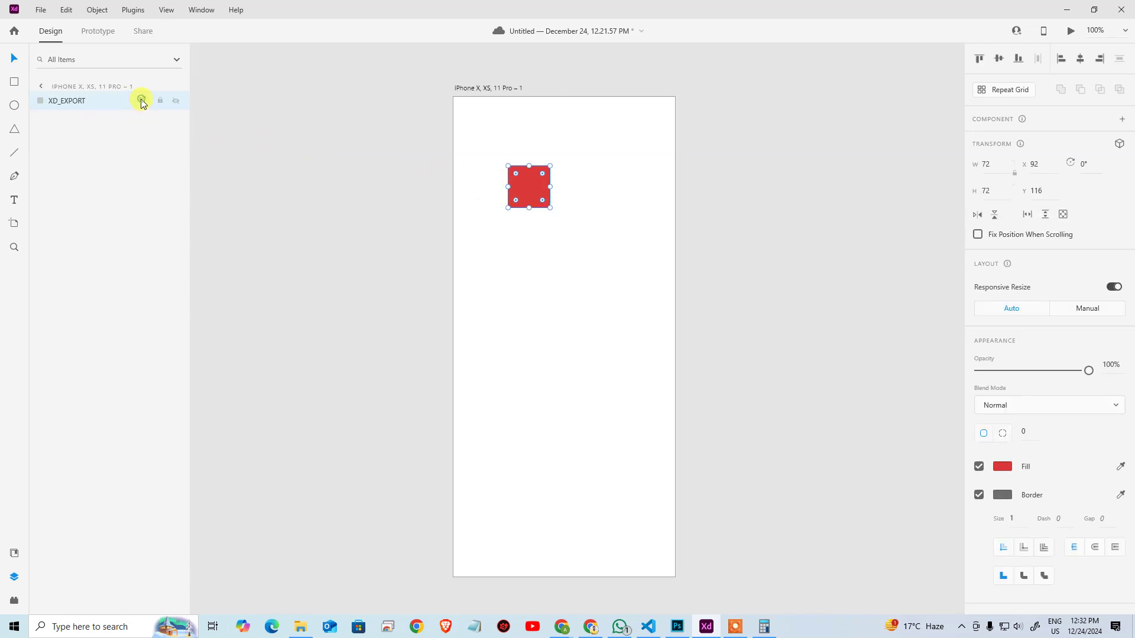
left_click(39, 10)
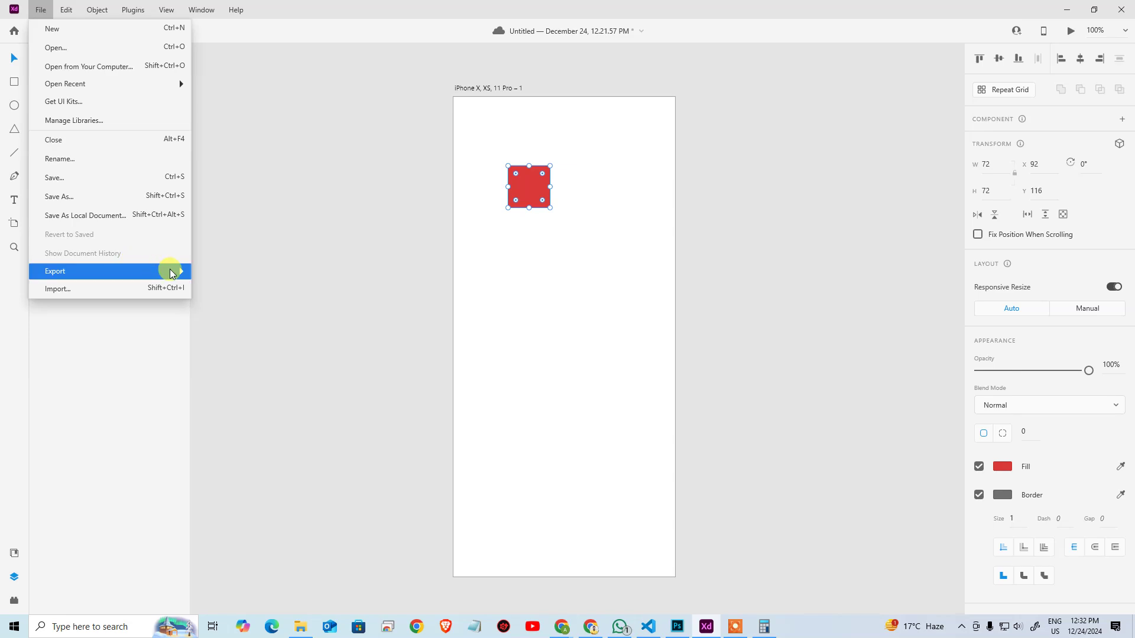
mouse_move(165, 270)
left_click(258, 291)
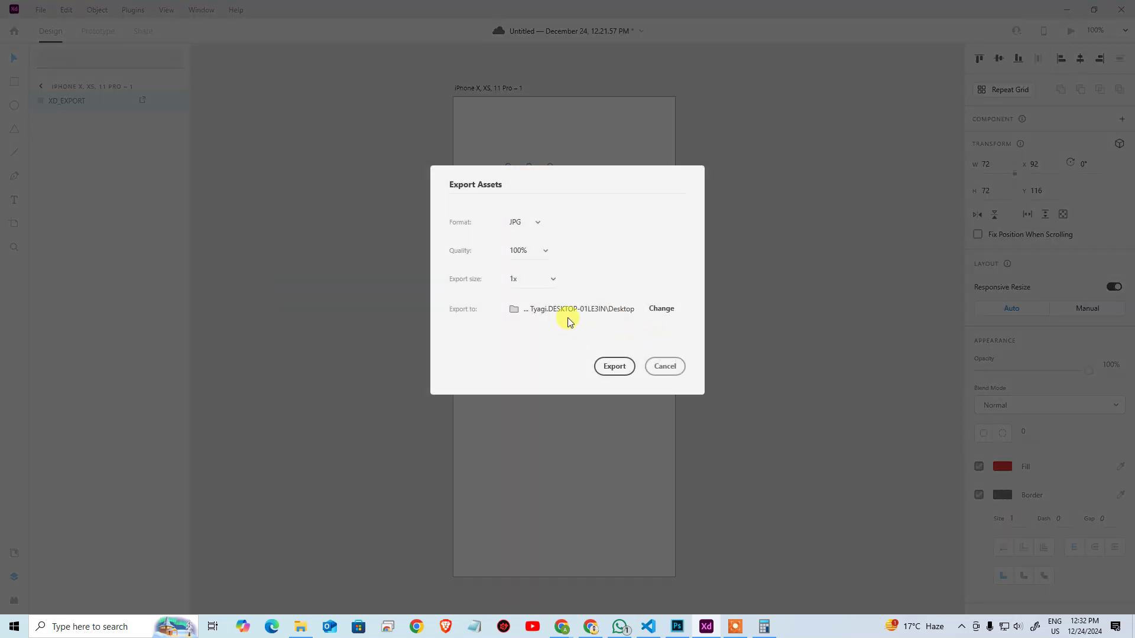
Step: Set the export destination to the Desktop's xd folder, export the red square and deselect it
left_click(662, 309)
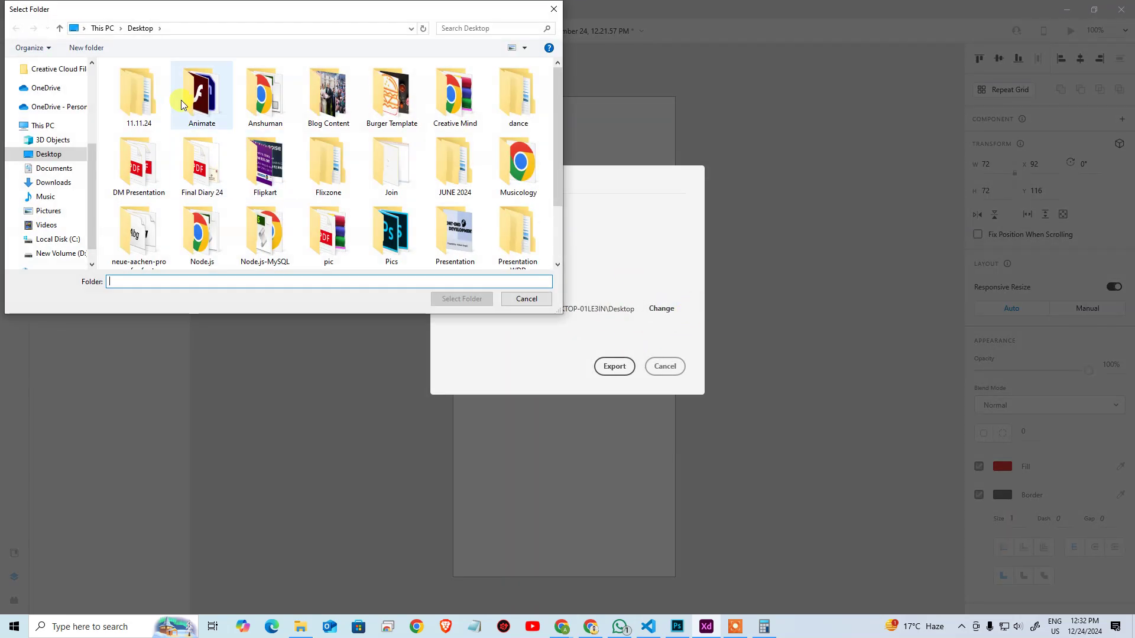
left_click(162, 104)
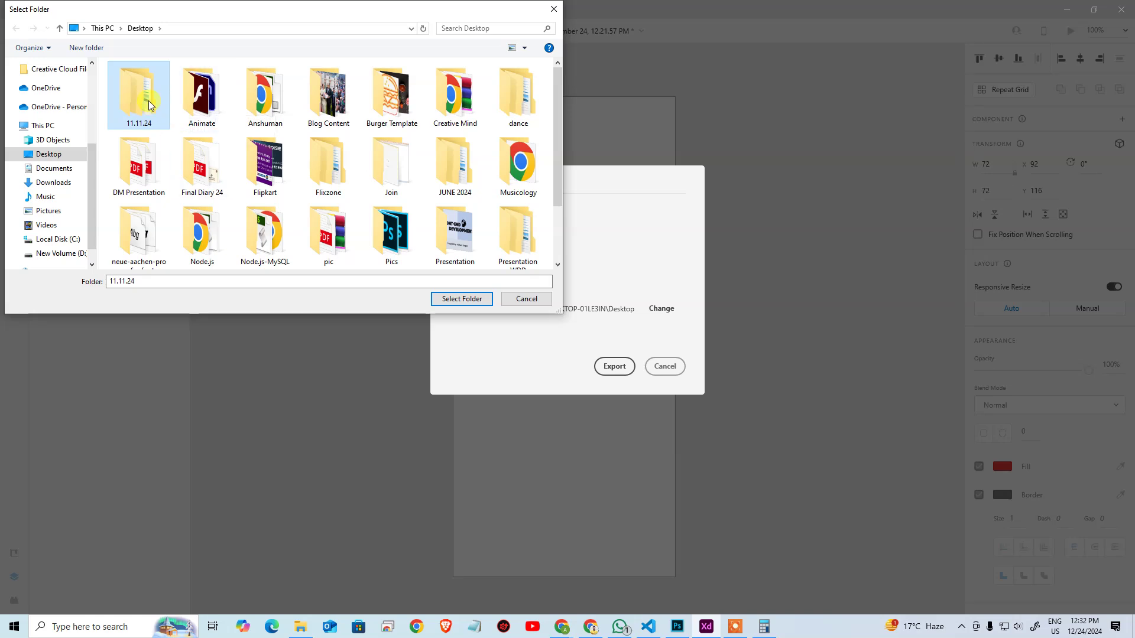
left_click(193, 156)
scroll(231, 173, "down", 3)
left_click(327, 224)
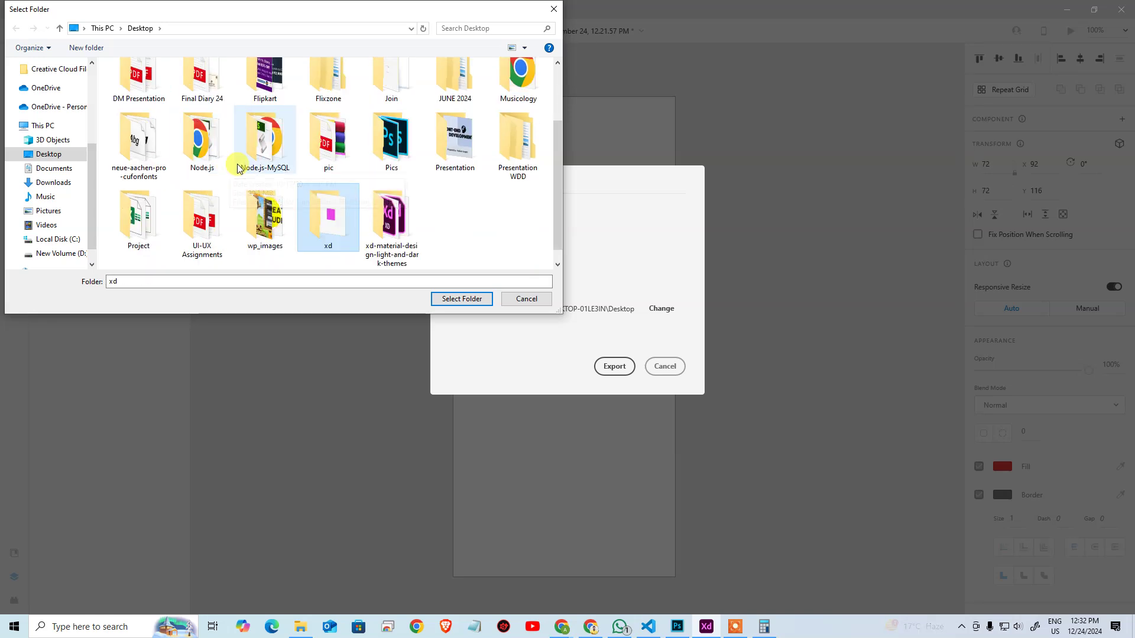
double_click(327, 224)
left_click(461, 298)
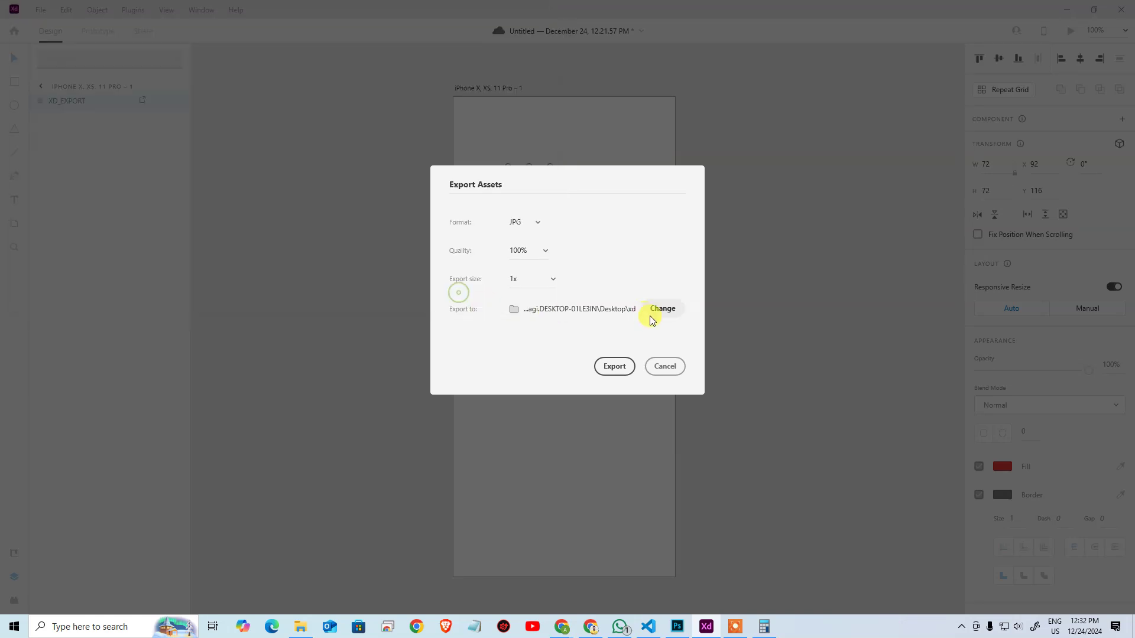
left_click(614, 366)
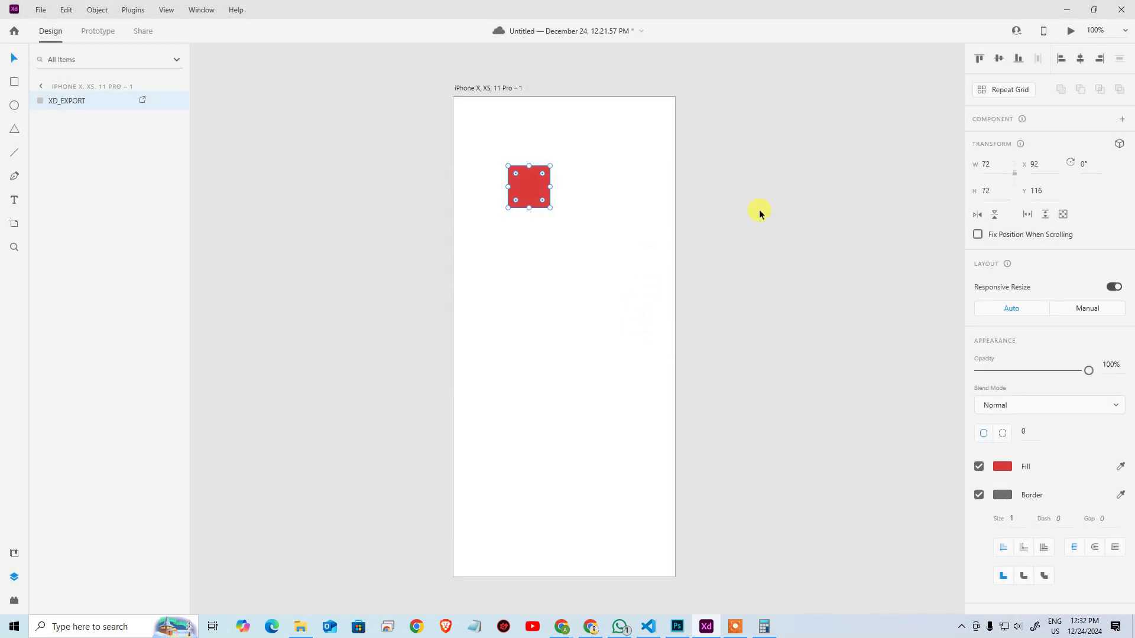
left_click(804, 200)
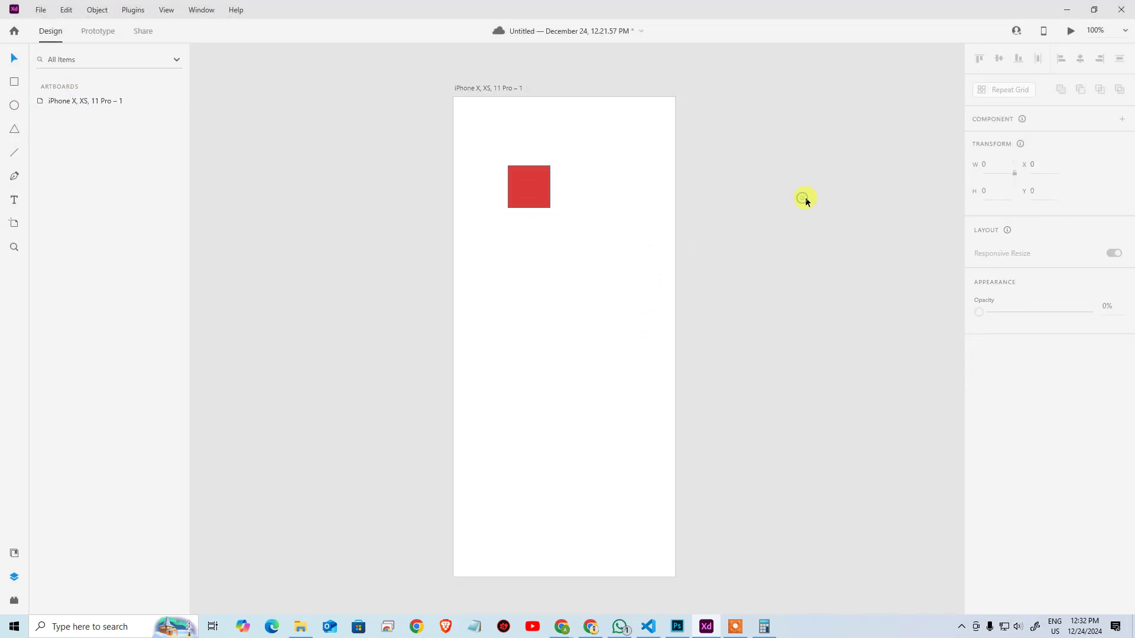
Step: Switch to File Explorer and open the Desktop's xd folder to view the two exported squares
left_click(312, 622)
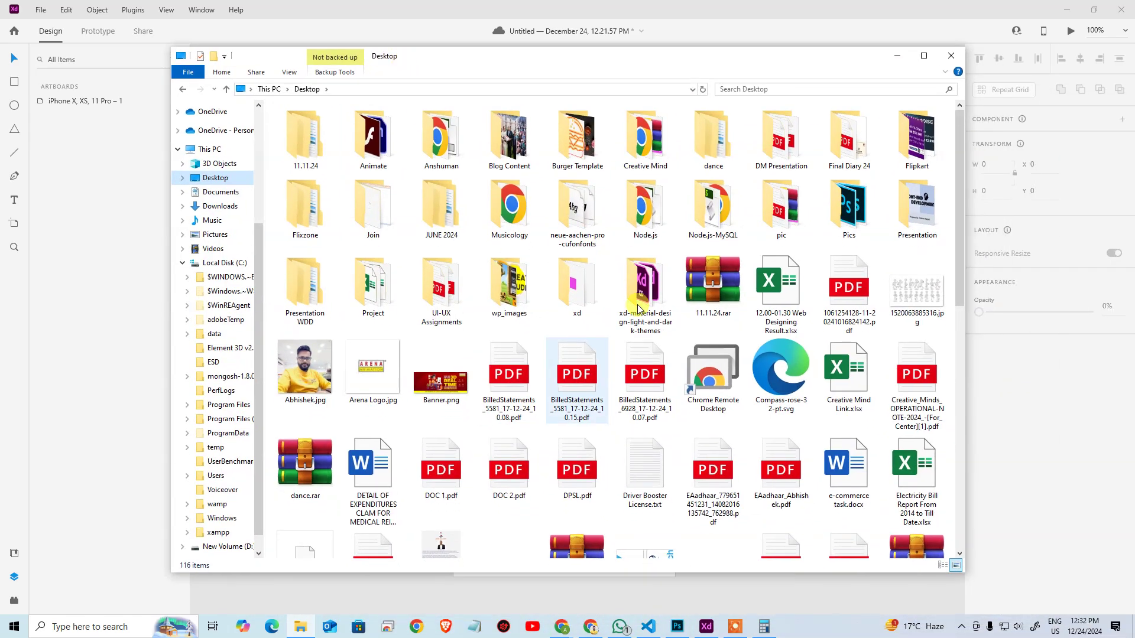
left_click(653, 194)
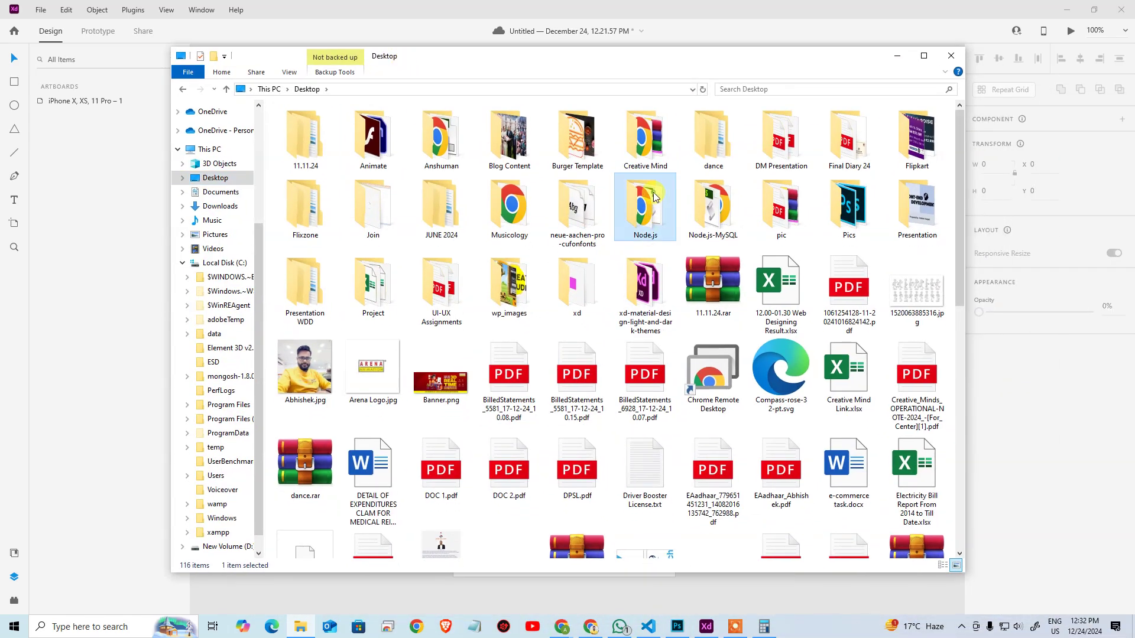
double_click(584, 314)
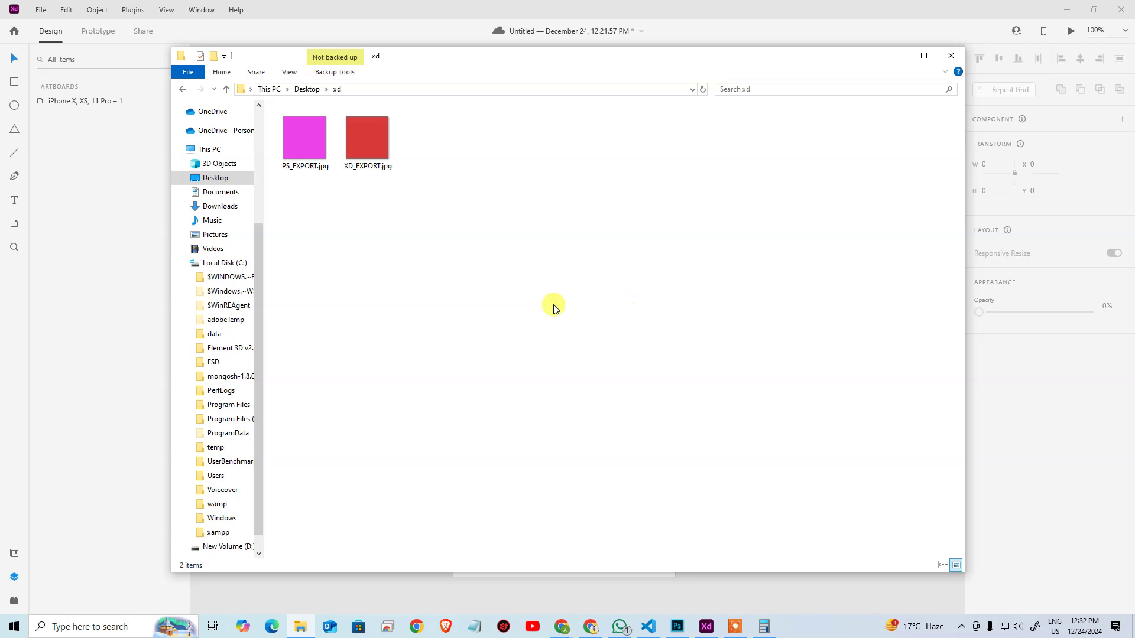
left_click(322, 160)
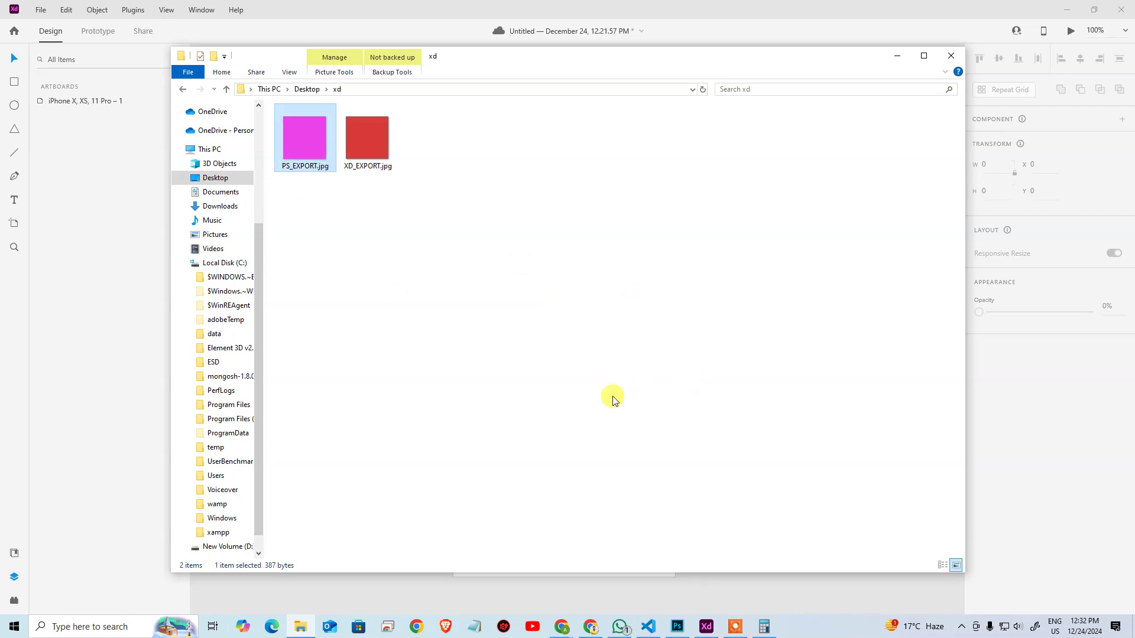
left_click(362, 151)
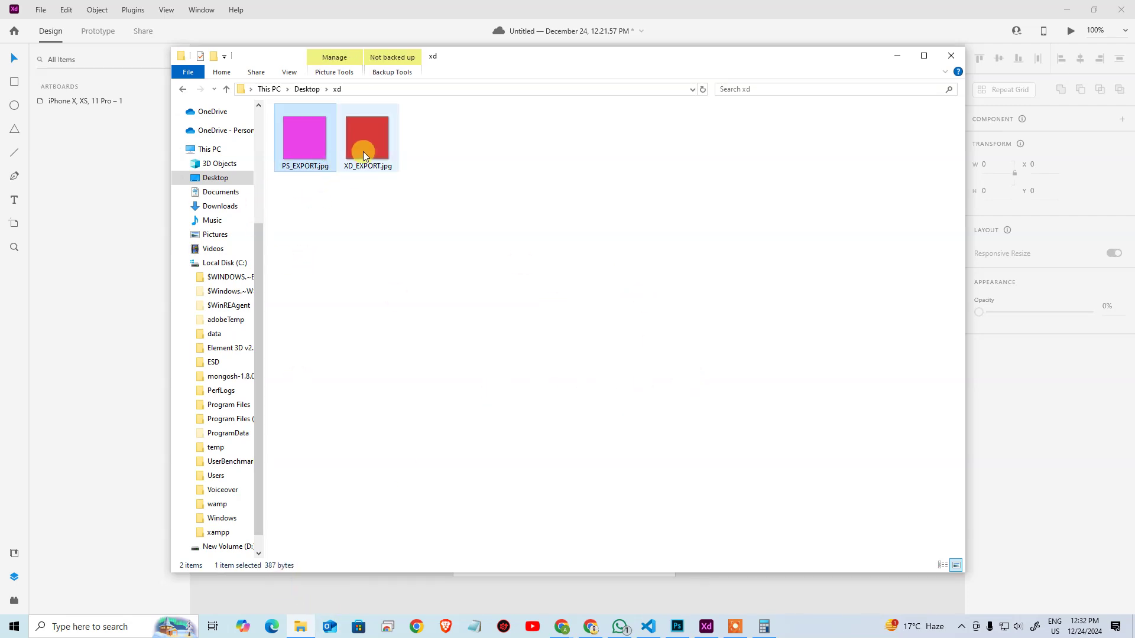
Step: Check the image dimensions and resolution in the file properties of PS_EXPORT.jpg, and close them
left_click(313, 149)
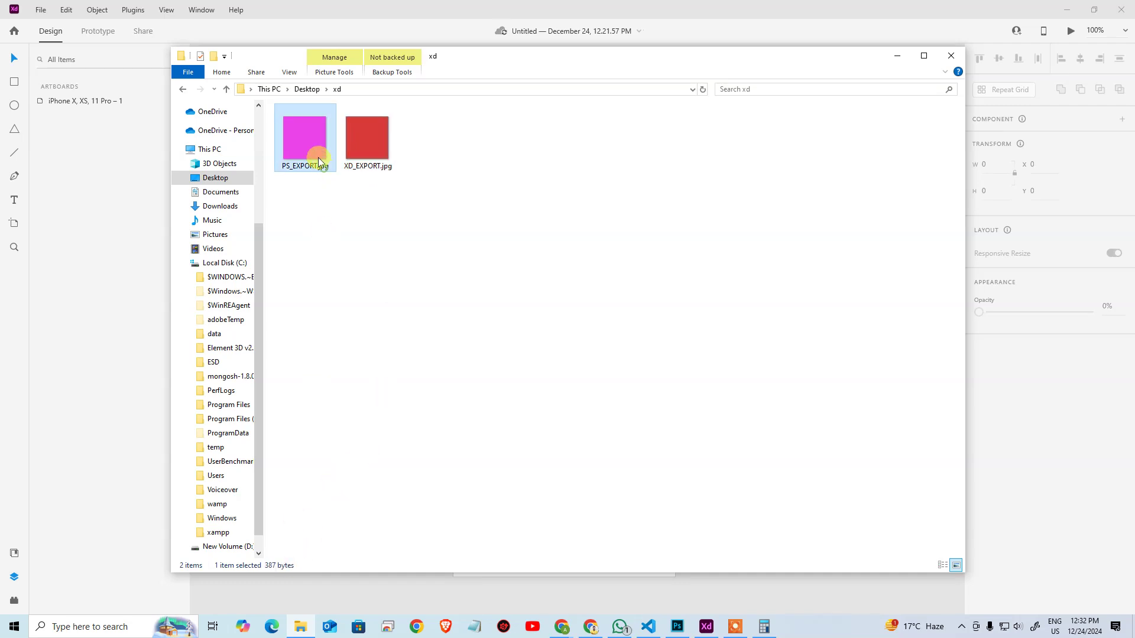
key("alt+Return")
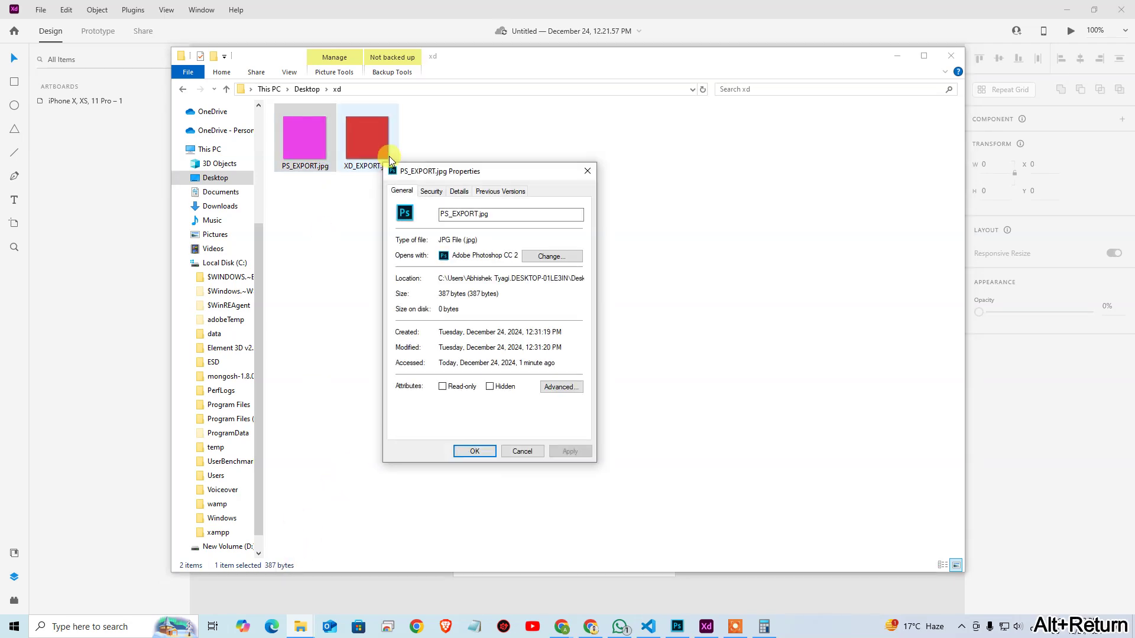
left_click(455, 192)
scroll(485, 342, "down", 2)
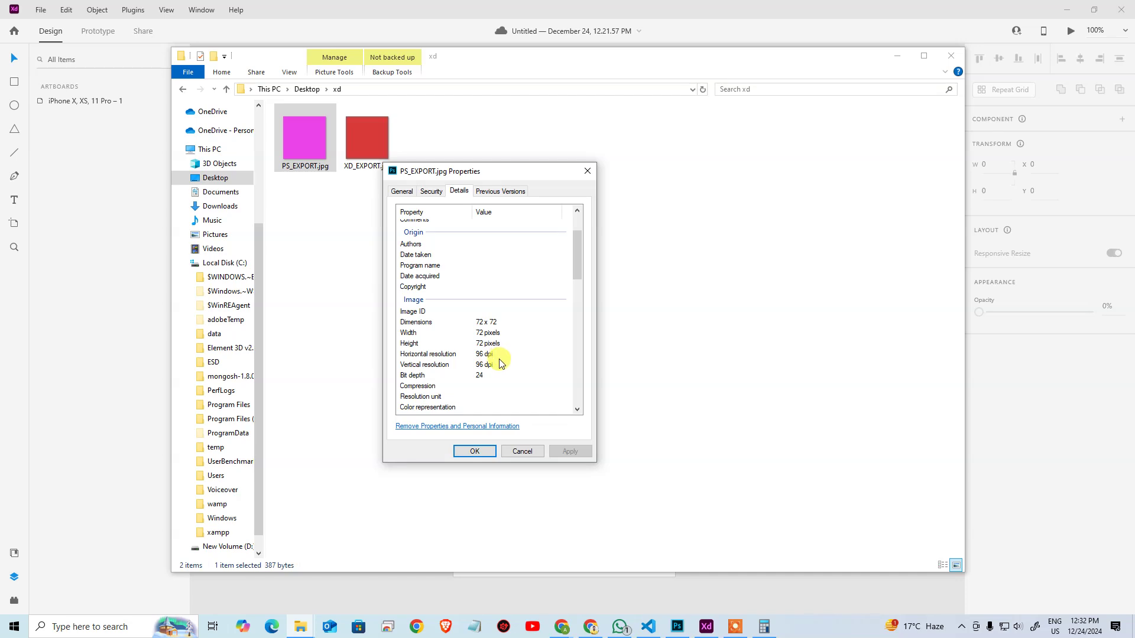
key("Escape")
Step: Check the image dimensions and resolution in the file properties of XD_EXPORT.jpg, and close them
left_click(348, 154)
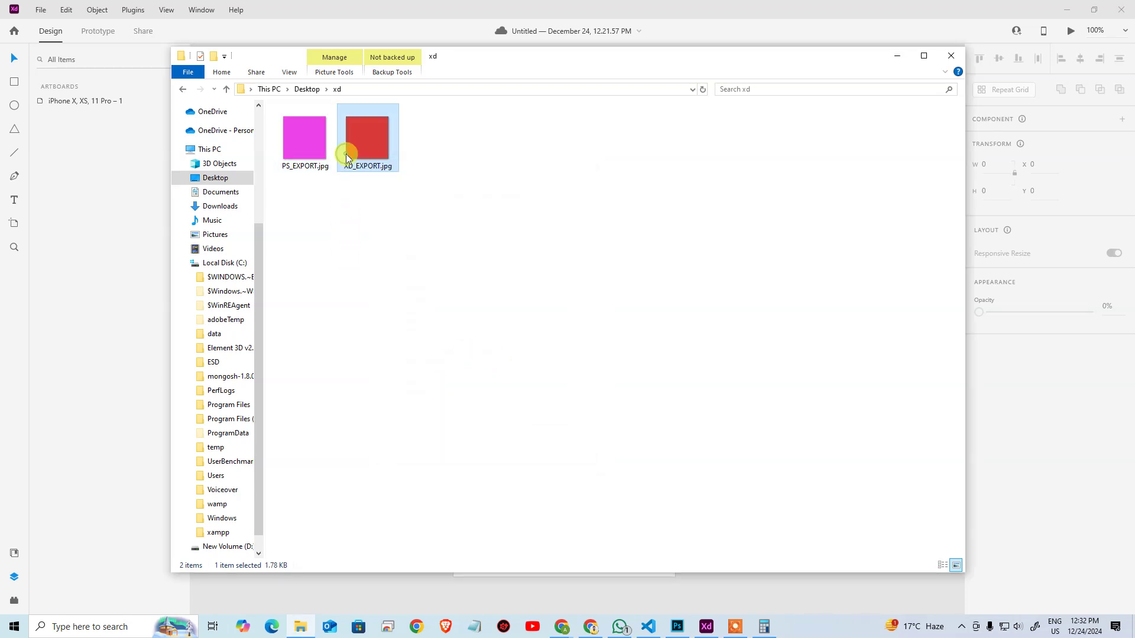
key("alt+Return")
left_click(424, 184)
scroll(505, 331, "down", 5)
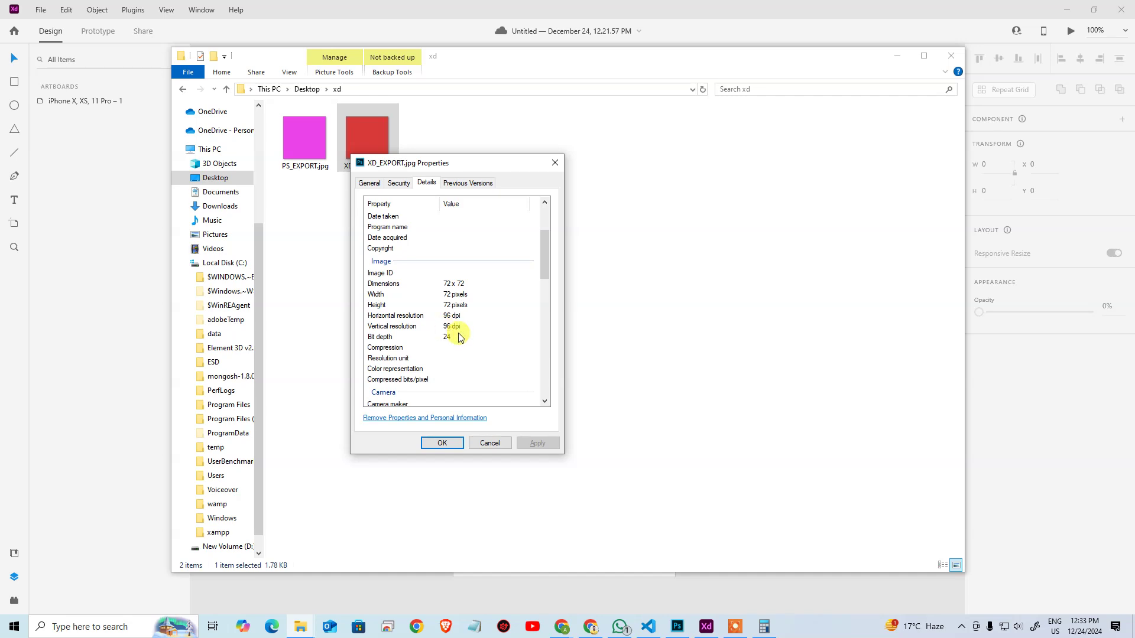
left_click(489, 443)
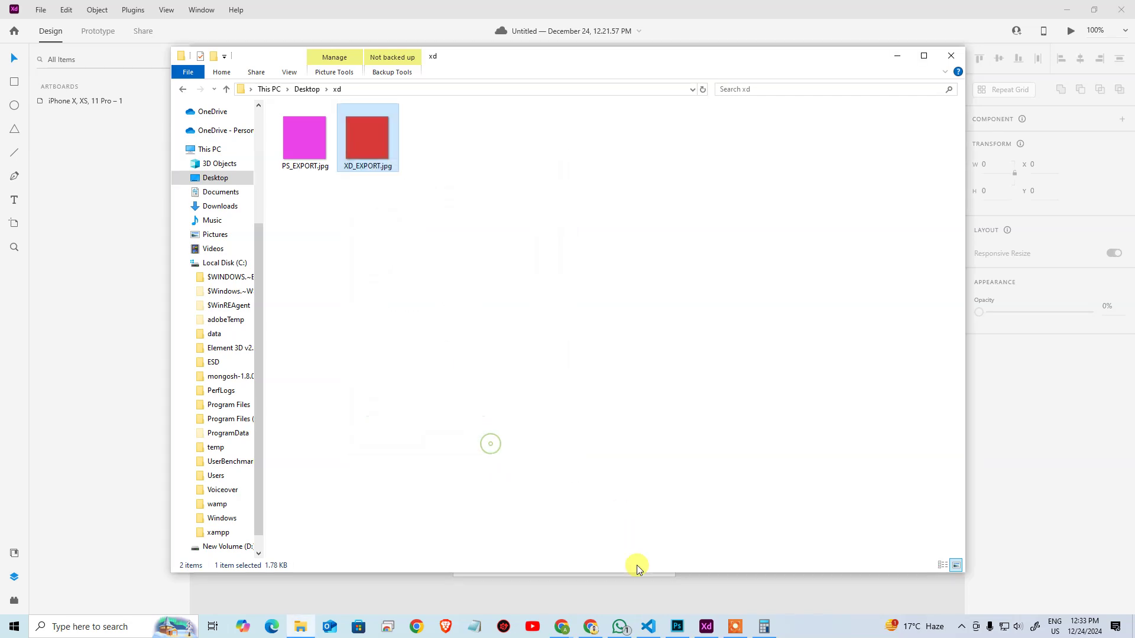
Step: Switch to Photoshop, start a new document and view the bit depth and color mode options of the iPhone X preset
left_click(677, 627)
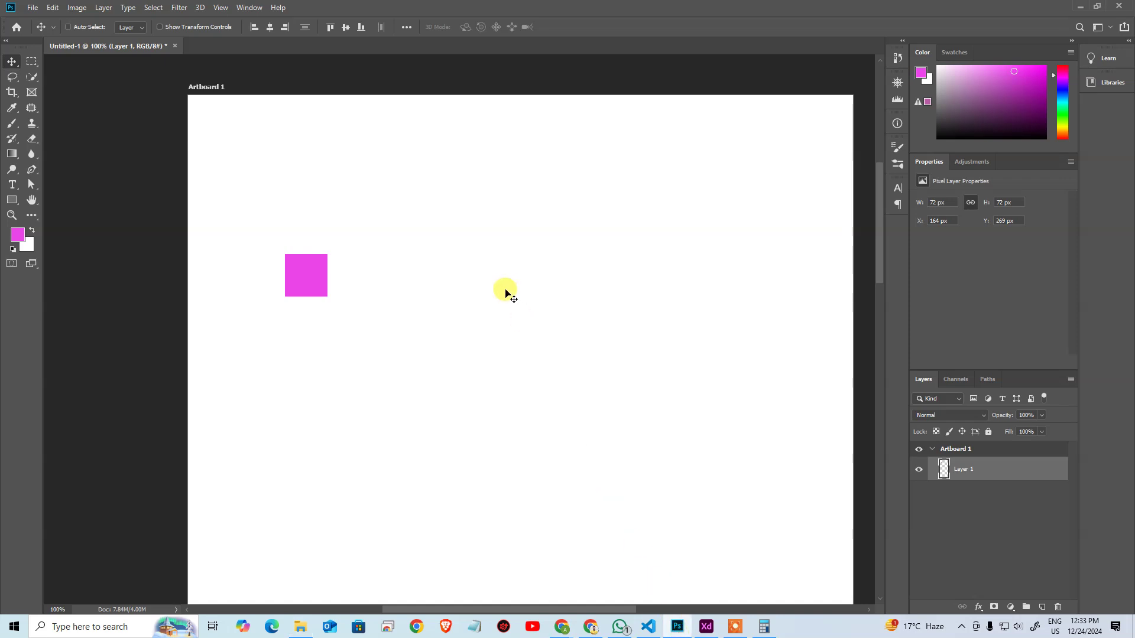
key("ctrl+n")
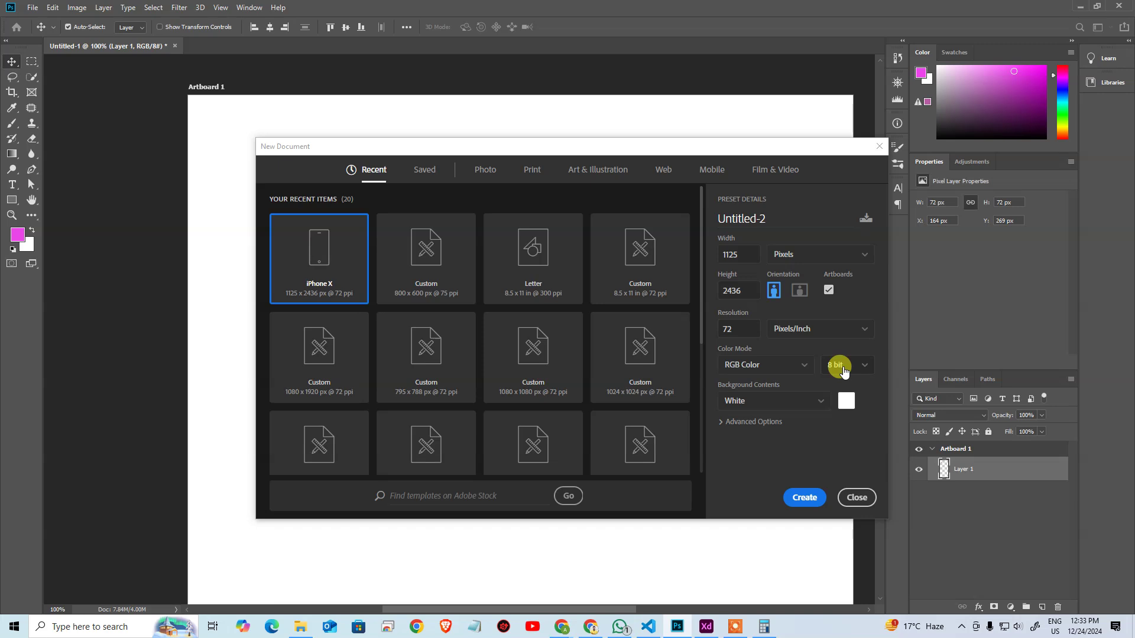
left_click(843, 370)
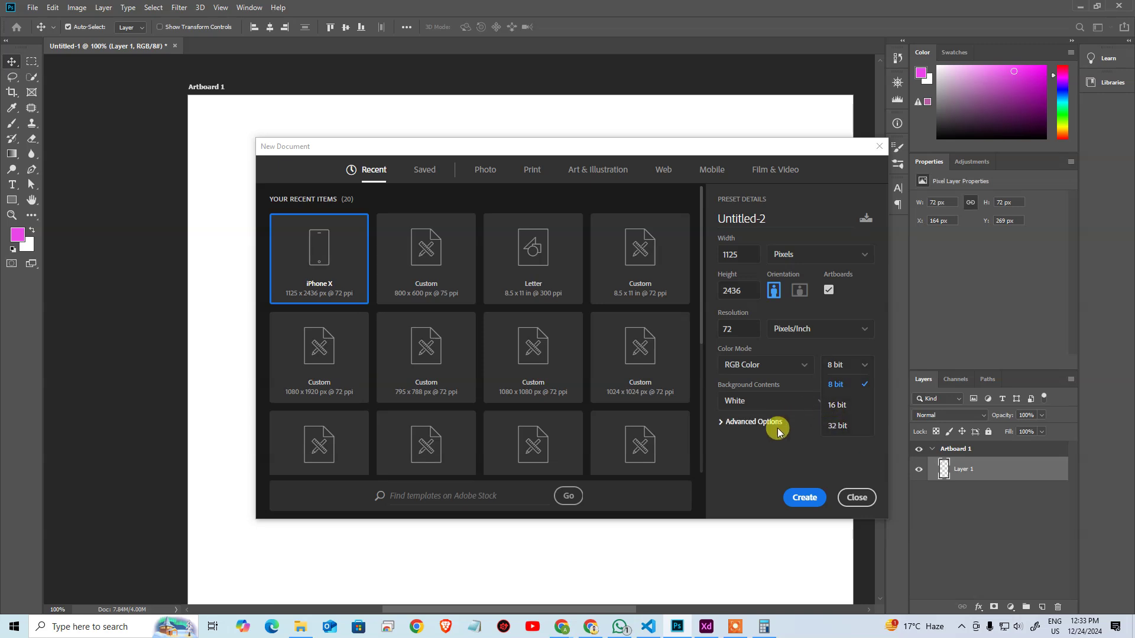
left_click(769, 442)
left_click(754, 371)
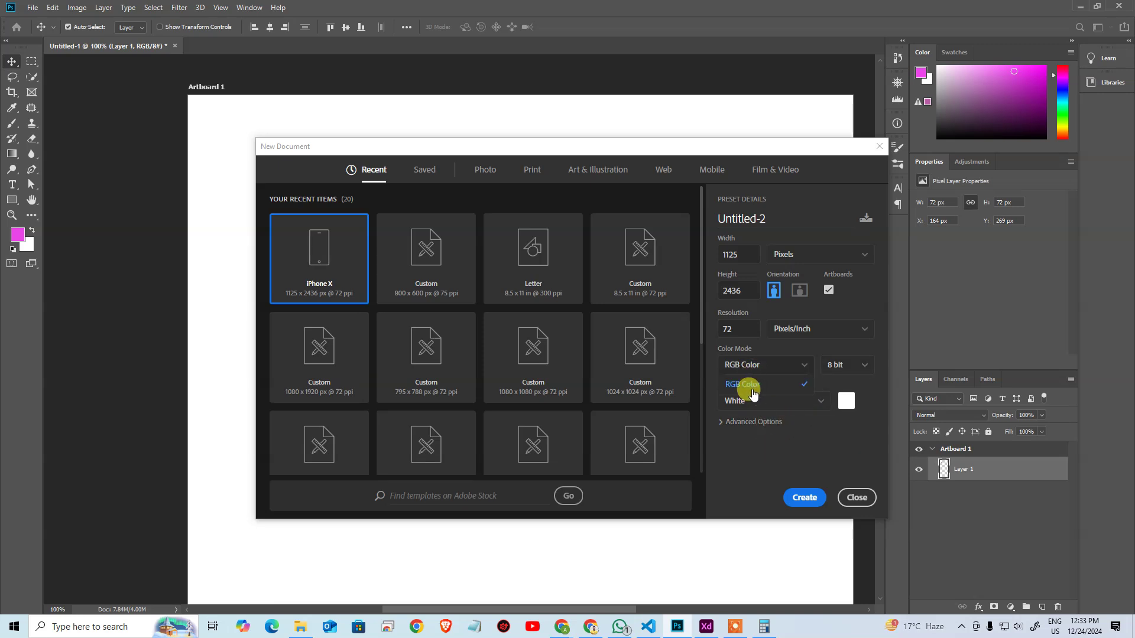
left_click(760, 460)
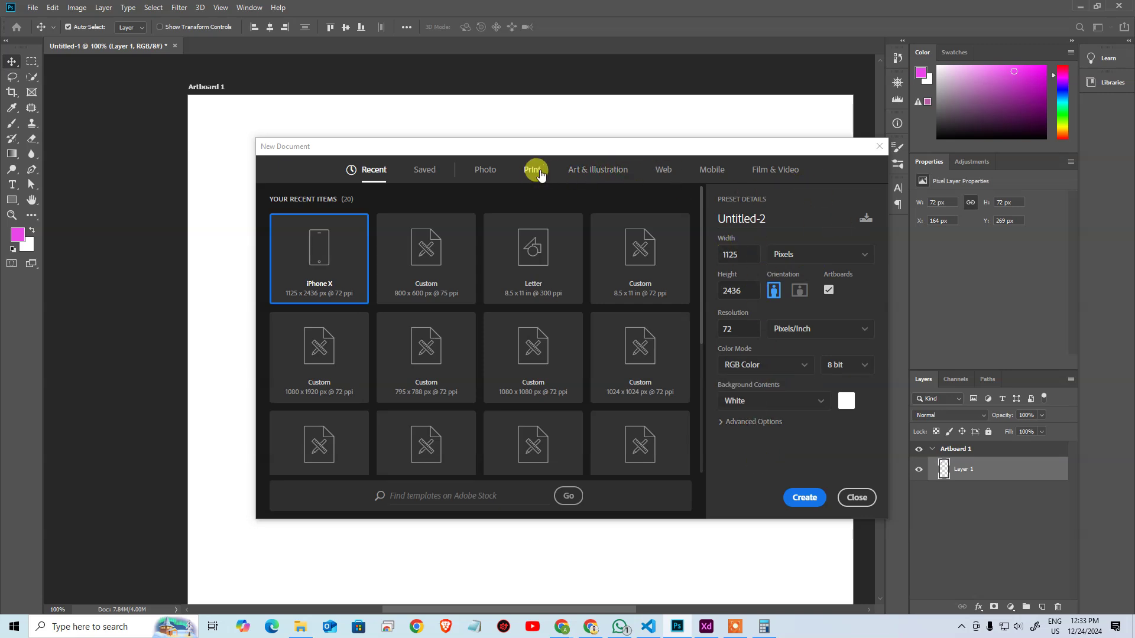
Step: View the color mode options of the Web Most Common preset and close the new document settings
left_click(660, 172)
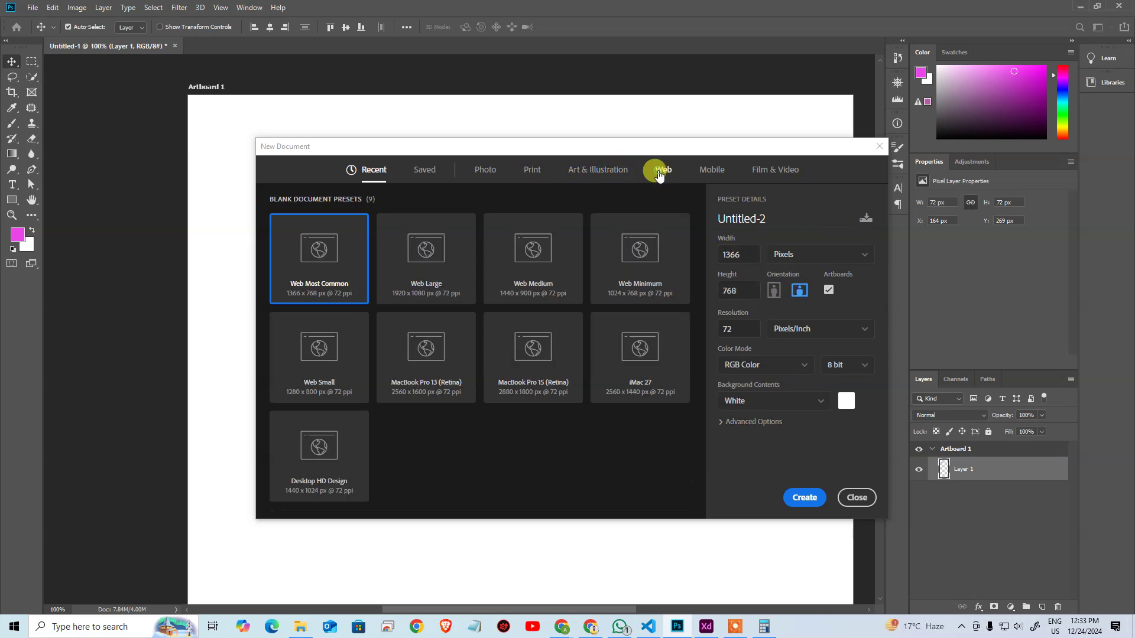
left_click(750, 366)
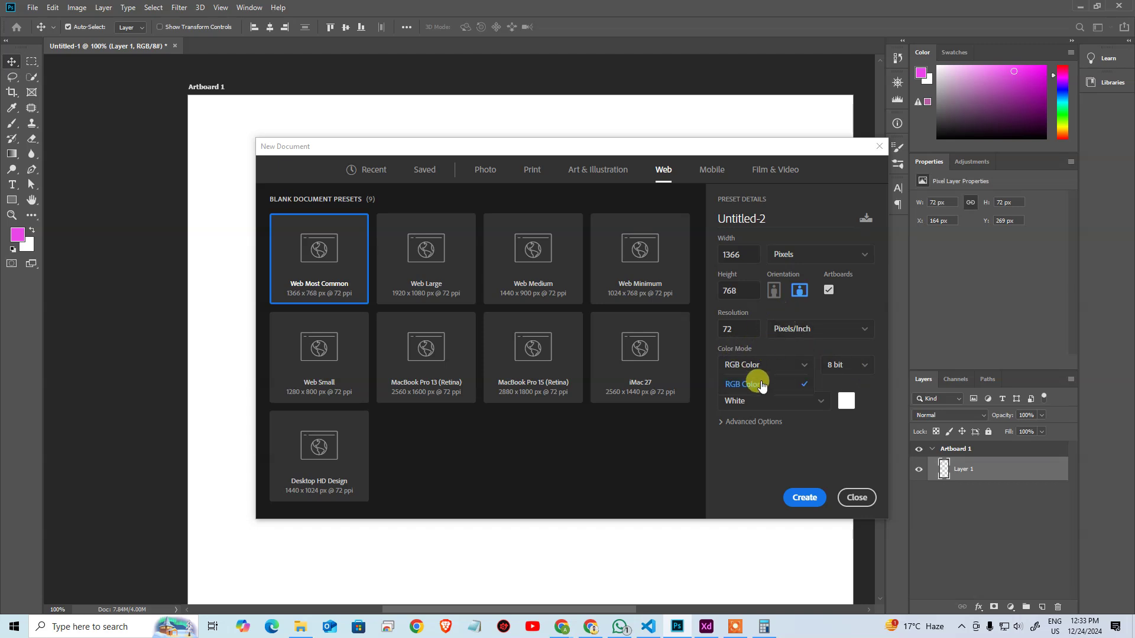
left_click(845, 497)
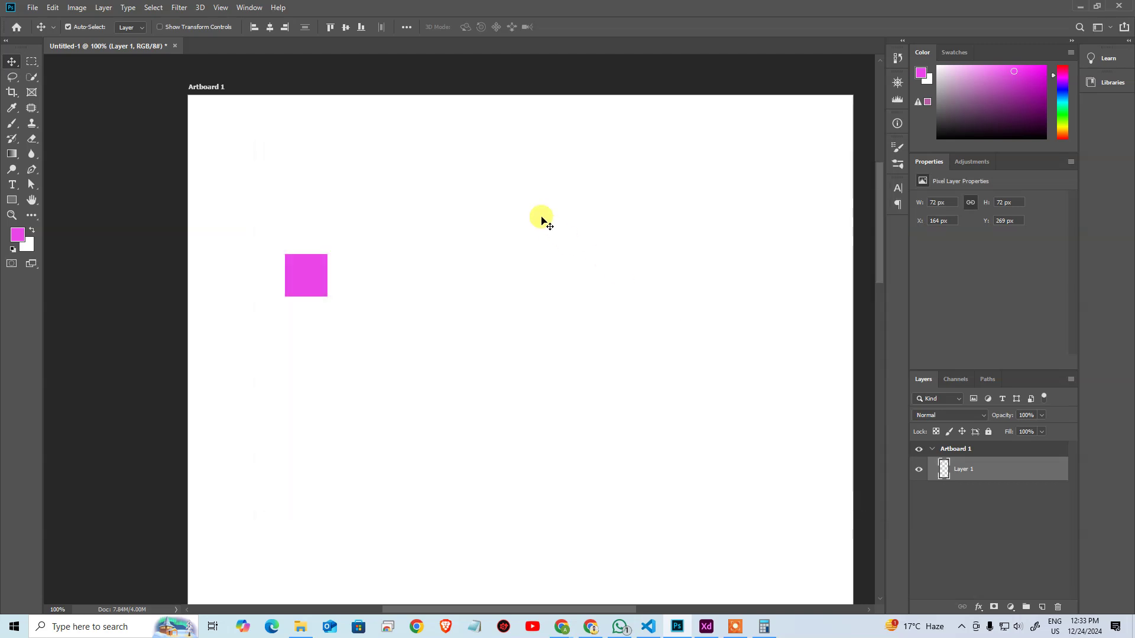
Step: Start a new document from the Print presets, set the color mode to Bitmap and view its bit depth options
key("ctrl")
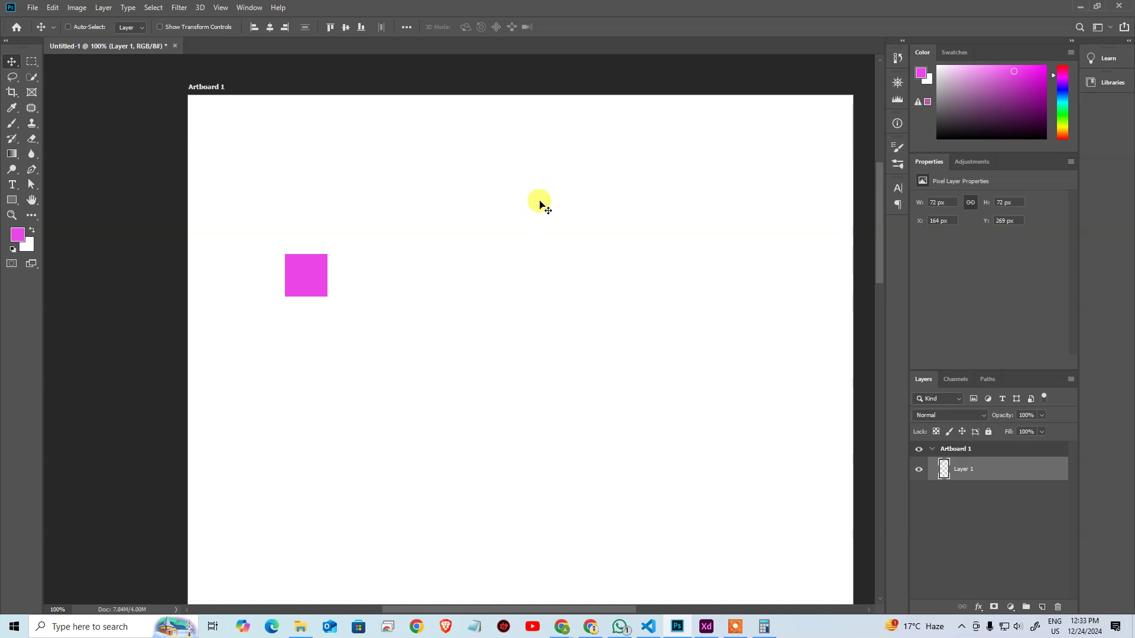
key("ctrl+n")
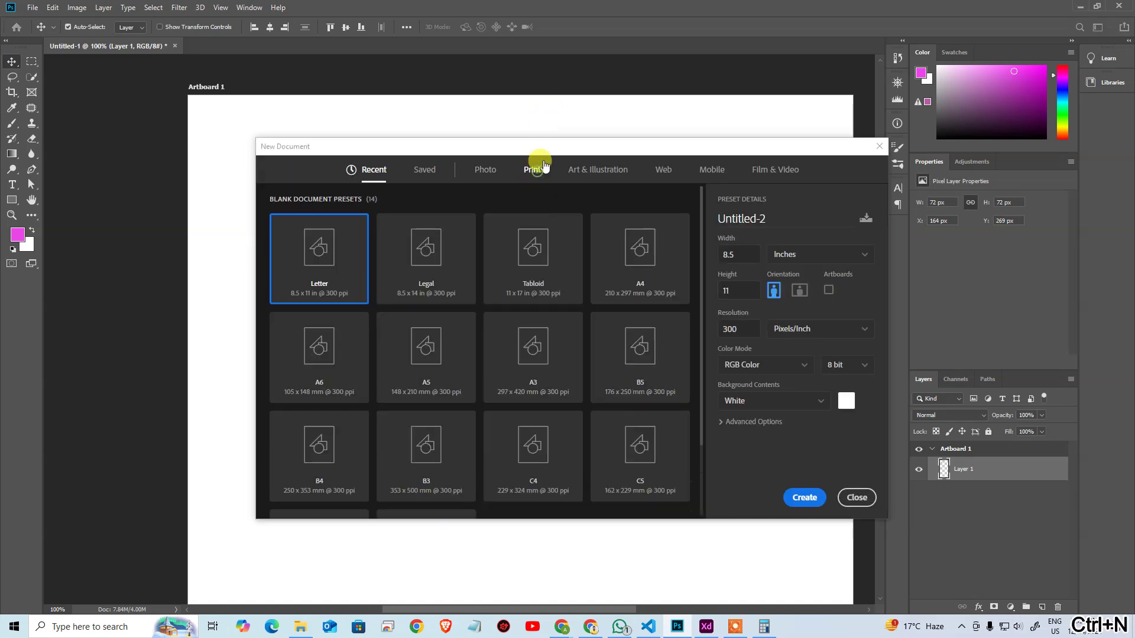
left_click(544, 166)
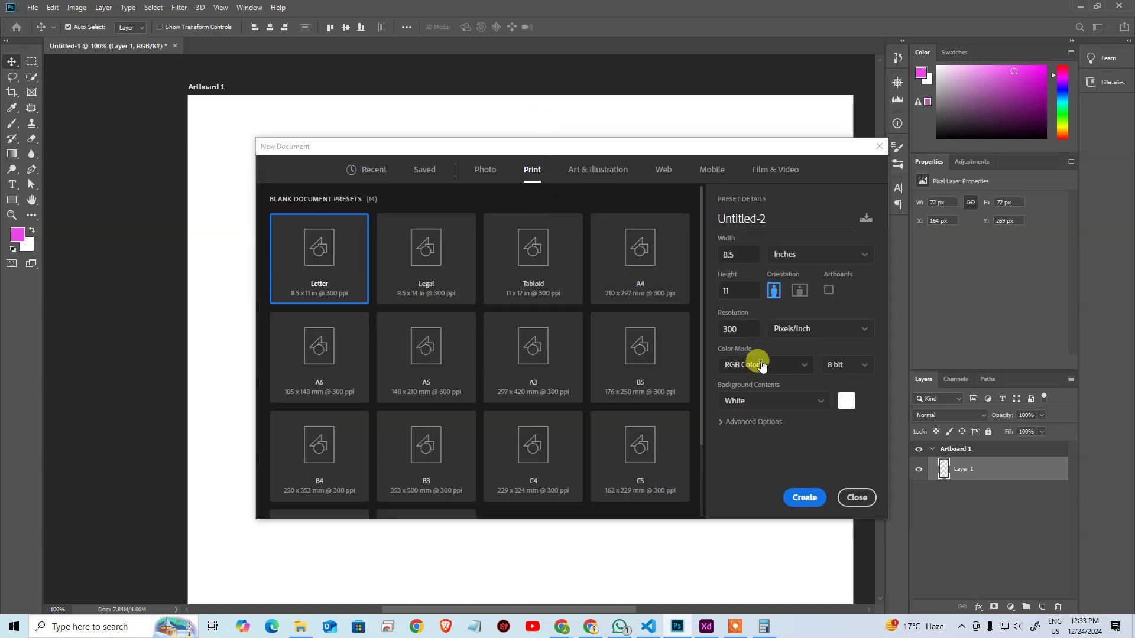
left_click(762, 365)
left_click(739, 381)
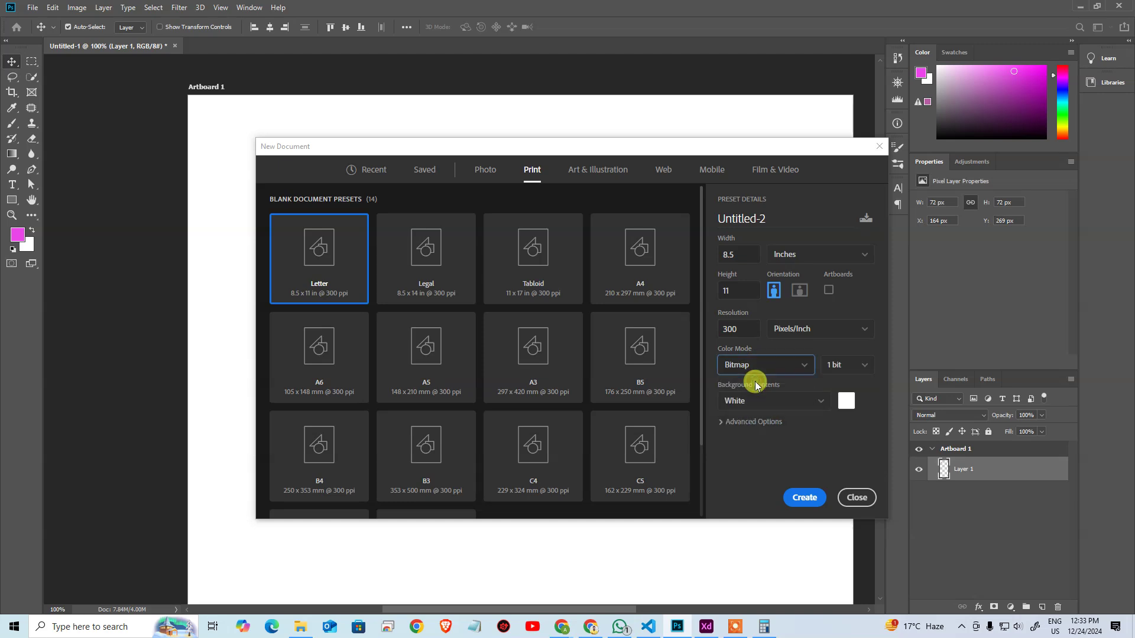
left_click(864, 373)
left_click(851, 386)
Step: Switch the print document's color mode to Grayscale and then RGB Color, checking the bit depth options of each
left_click(761, 364)
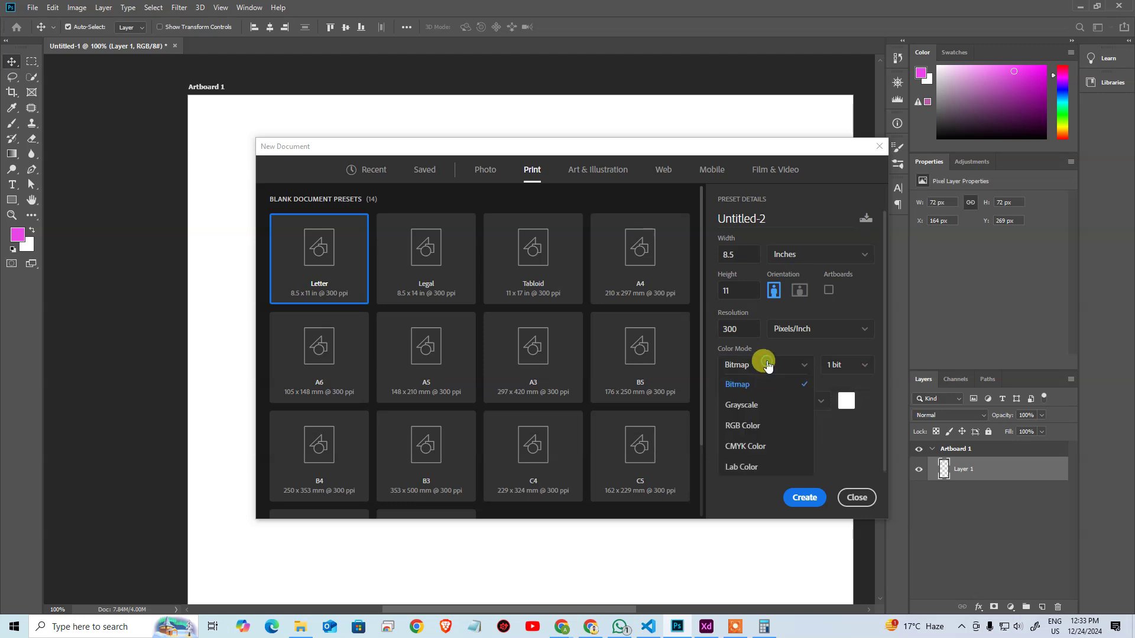
left_click(755, 403)
left_click(771, 365)
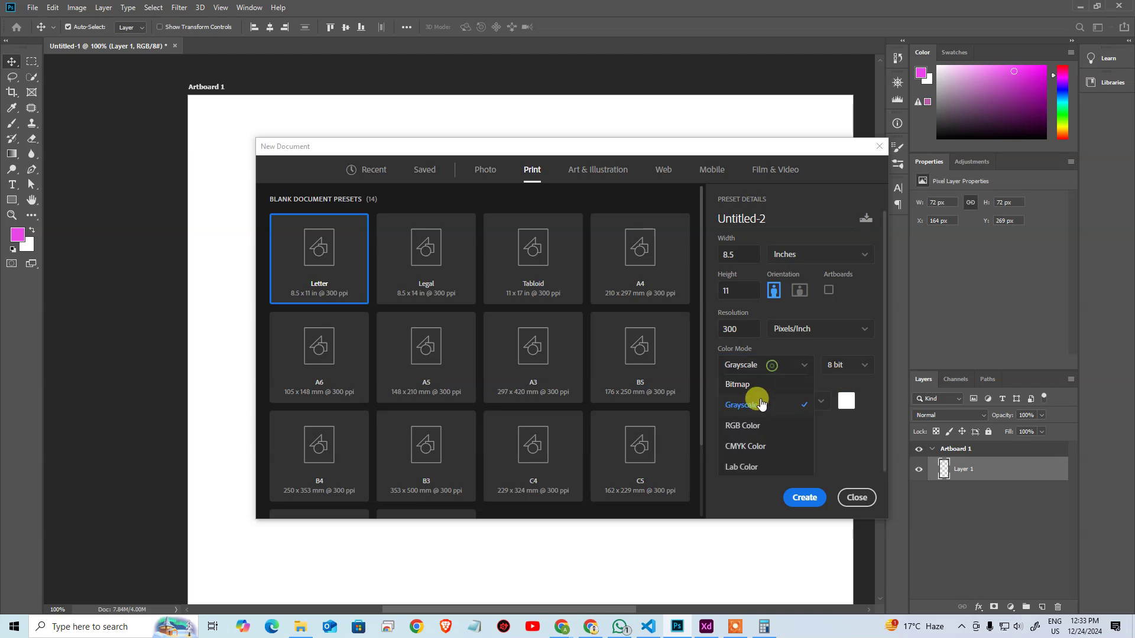
left_click(862, 366)
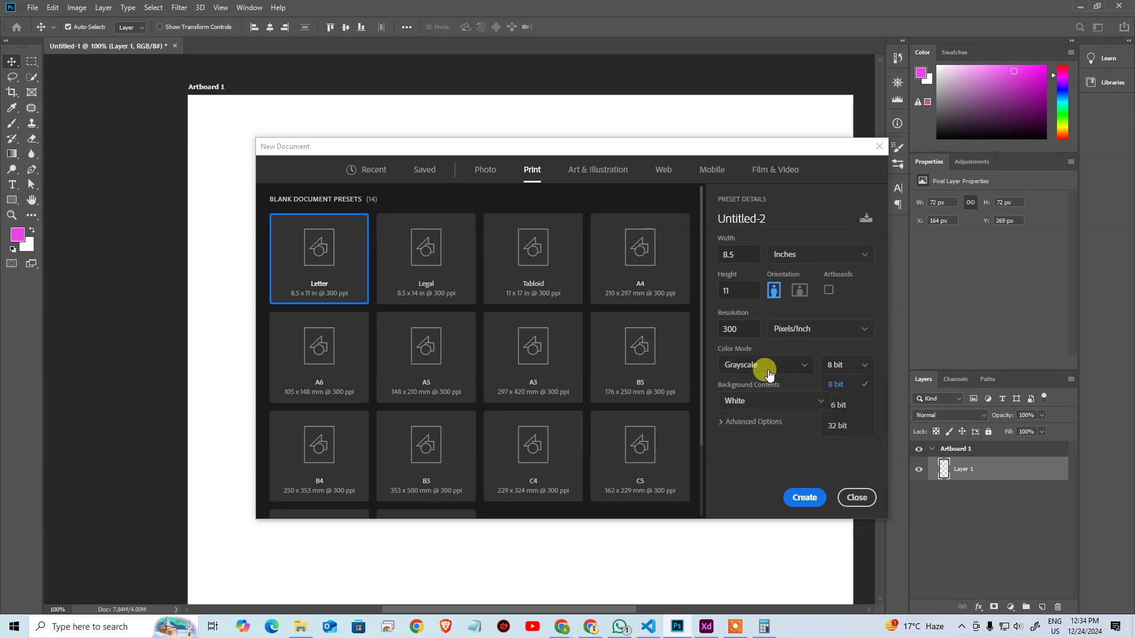
left_click(758, 368)
left_click(759, 426)
left_click(830, 367)
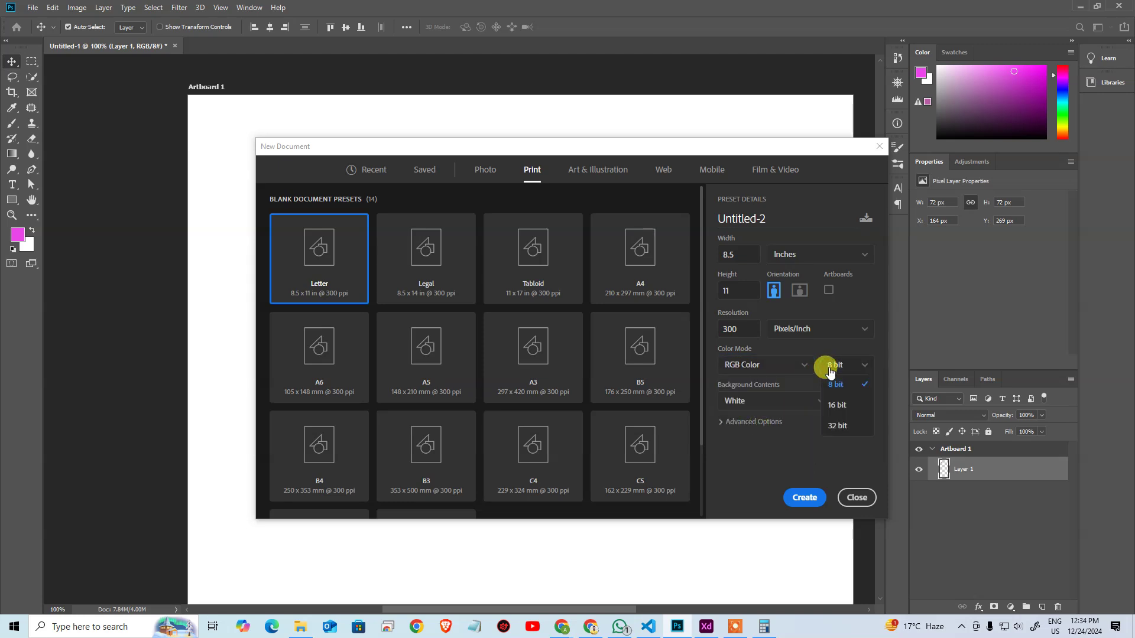
Step: Set the color mode to CMYK Color, view its bit depth options, and choose Lab Color
left_click(768, 367)
left_click(751, 447)
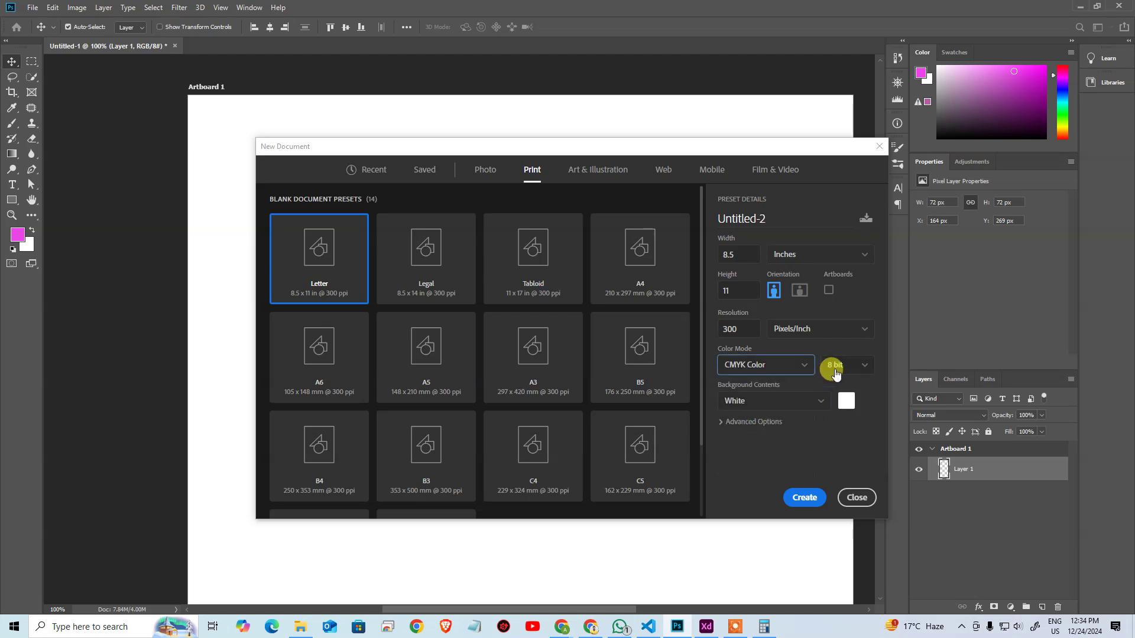
left_click(833, 366)
left_click(761, 367)
left_click(750, 467)
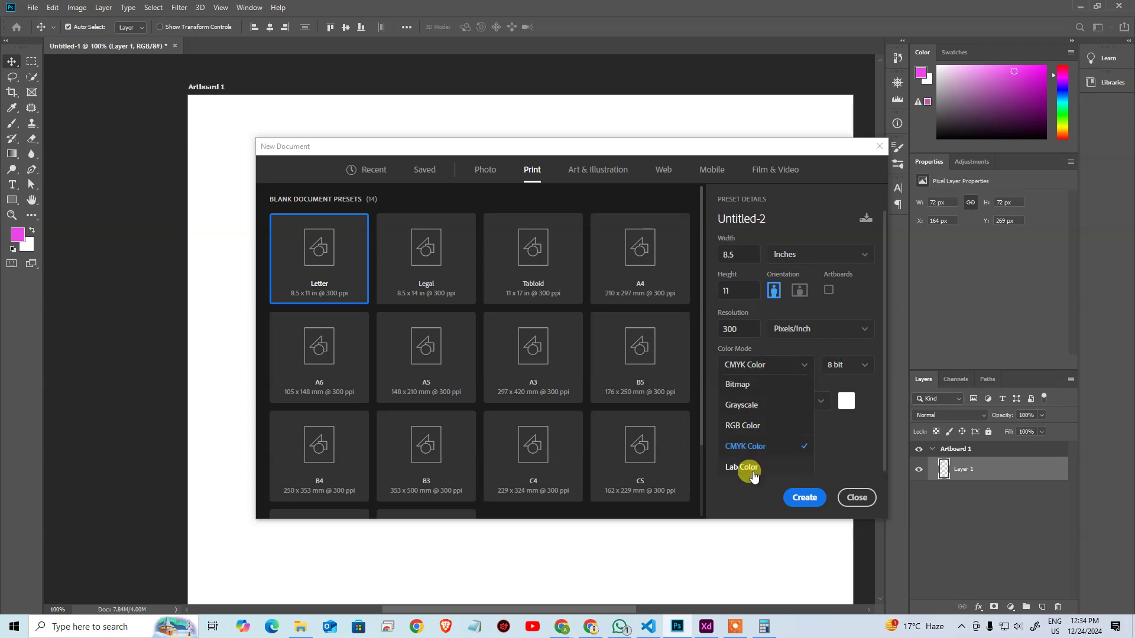
Step: View the bit depth options of Lab Color and switch the document's color mode back to CMYK Color
left_click(839, 368)
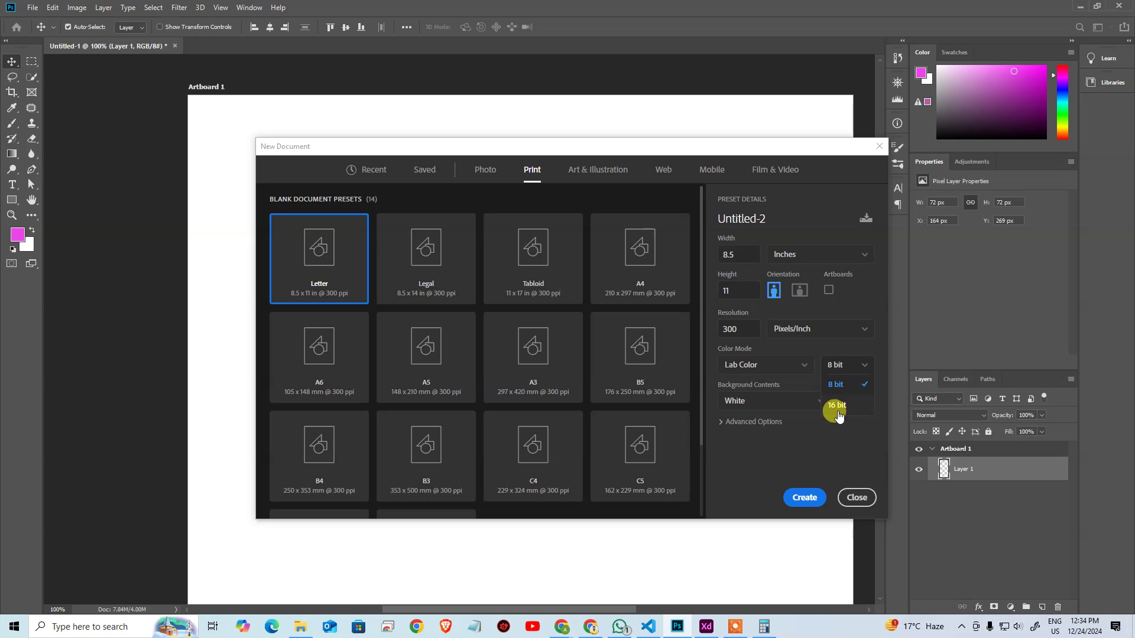
left_click(772, 367)
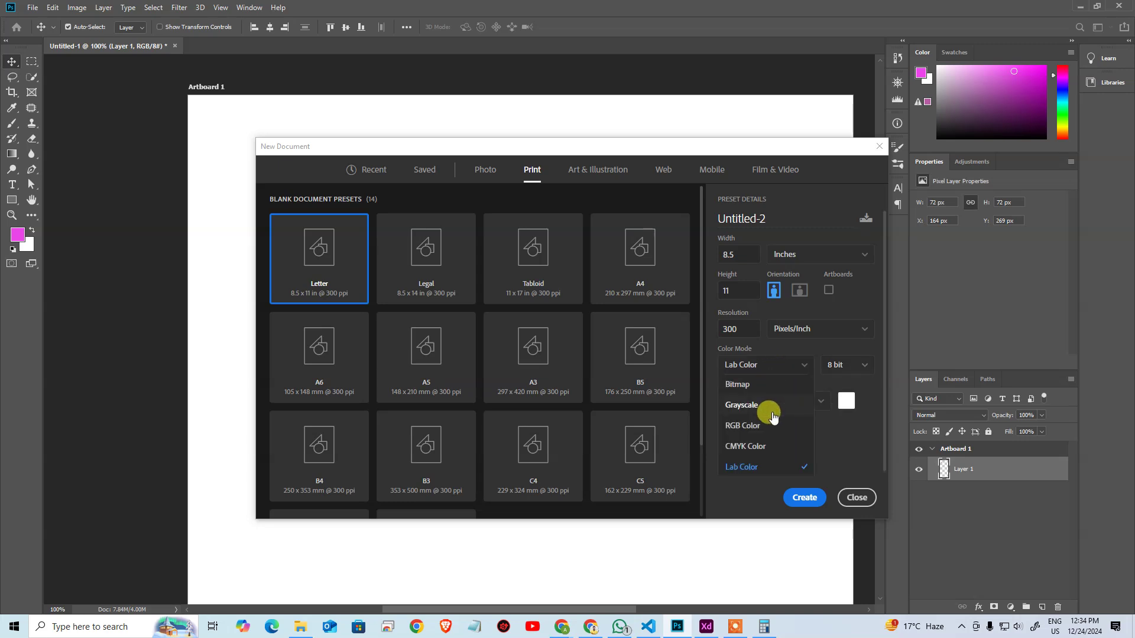
left_click(760, 447)
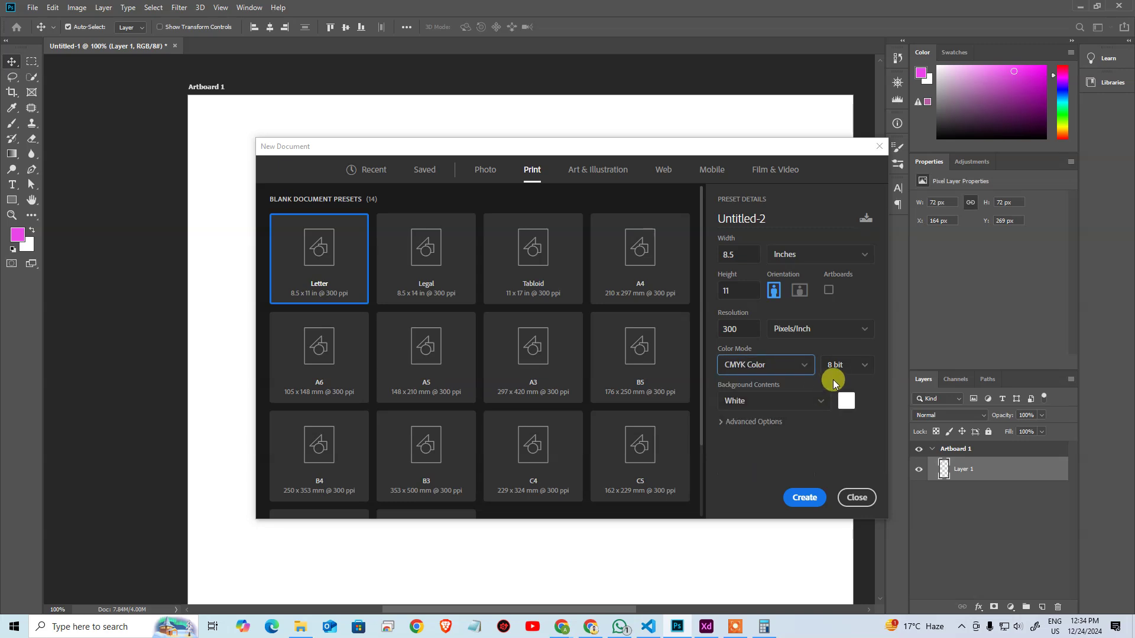
Step: Set the print document's color mode to RGB Color, view its bit depth options and close the new document settings
left_click(778, 368)
left_click(767, 430)
left_click(842, 366)
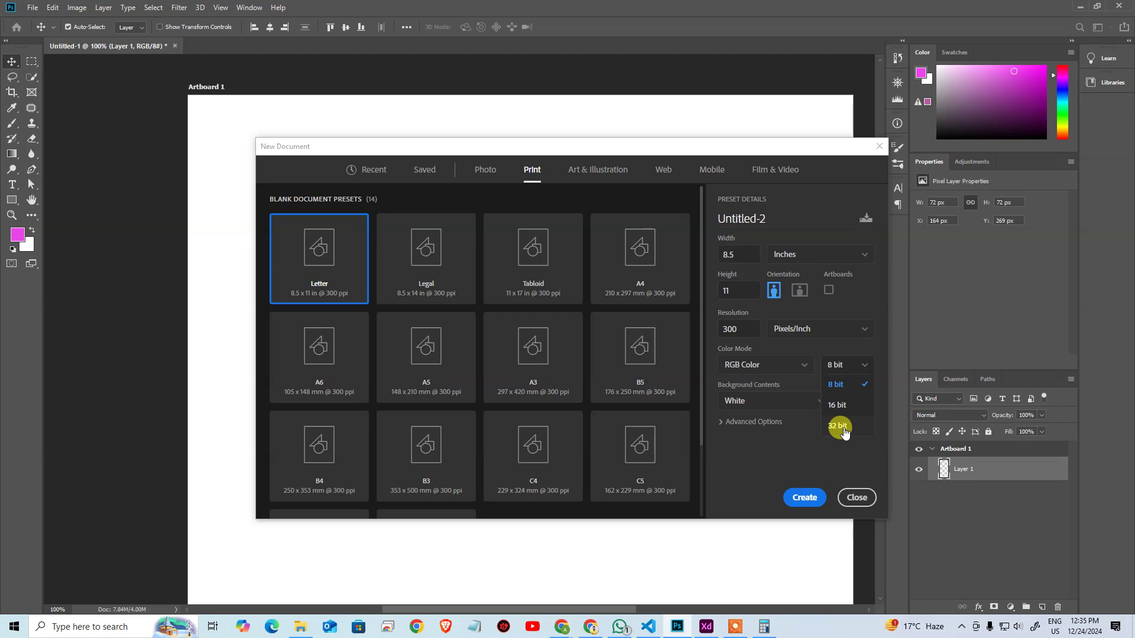
key("Escape")
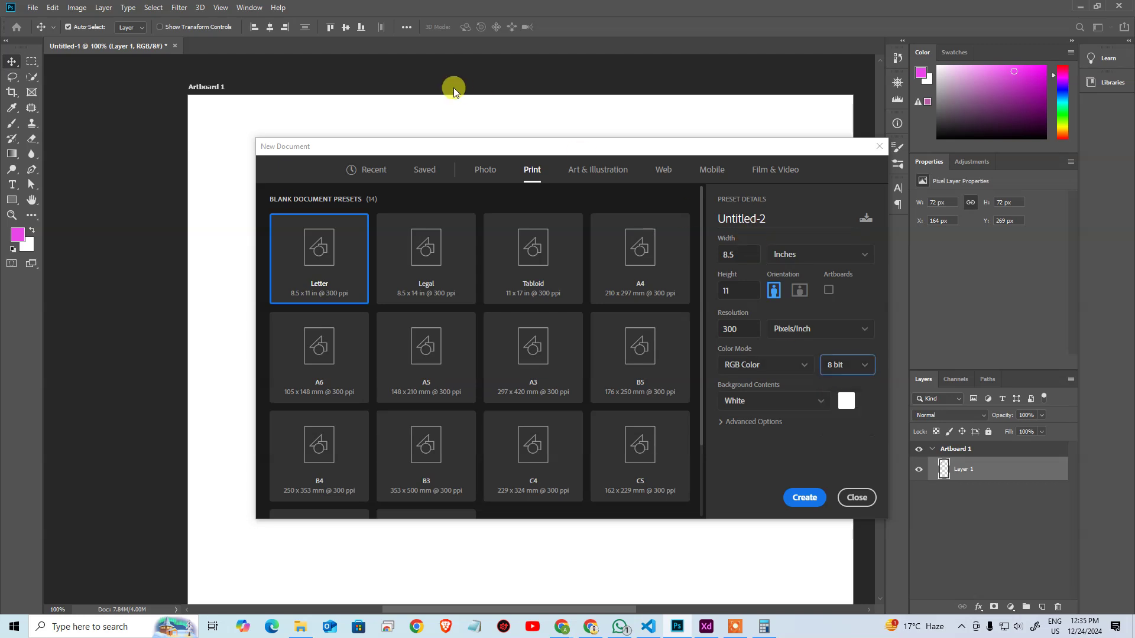
left_click(882, 155)
key("ctrl+n")
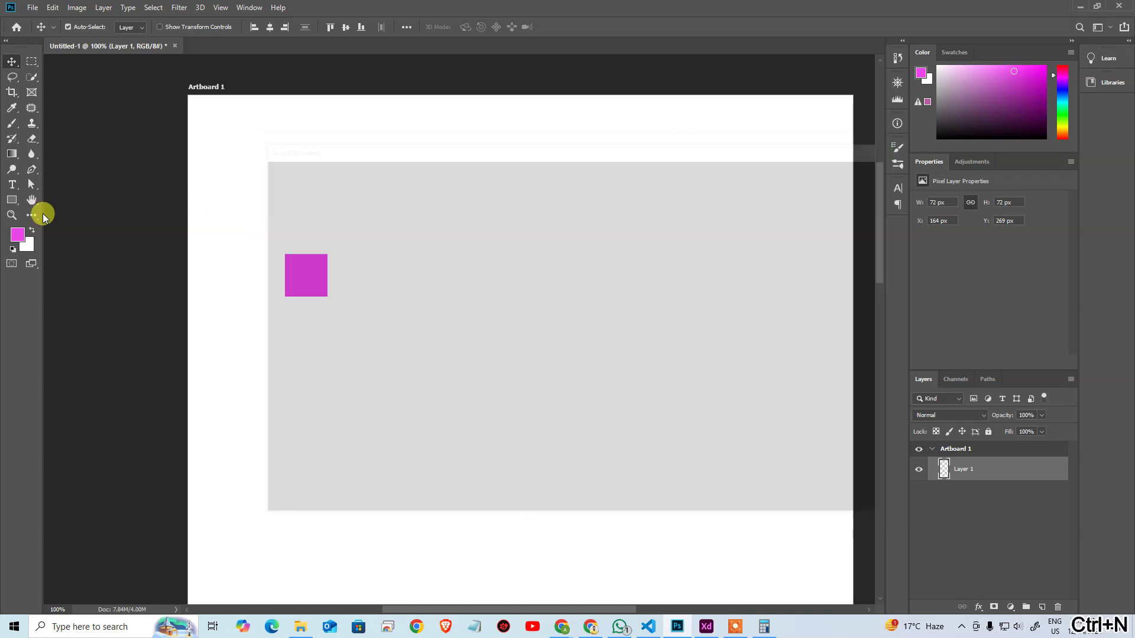
Step: Open the foreground color picker and lower the red, green and blue values to 0 each
left_click(16, 235)
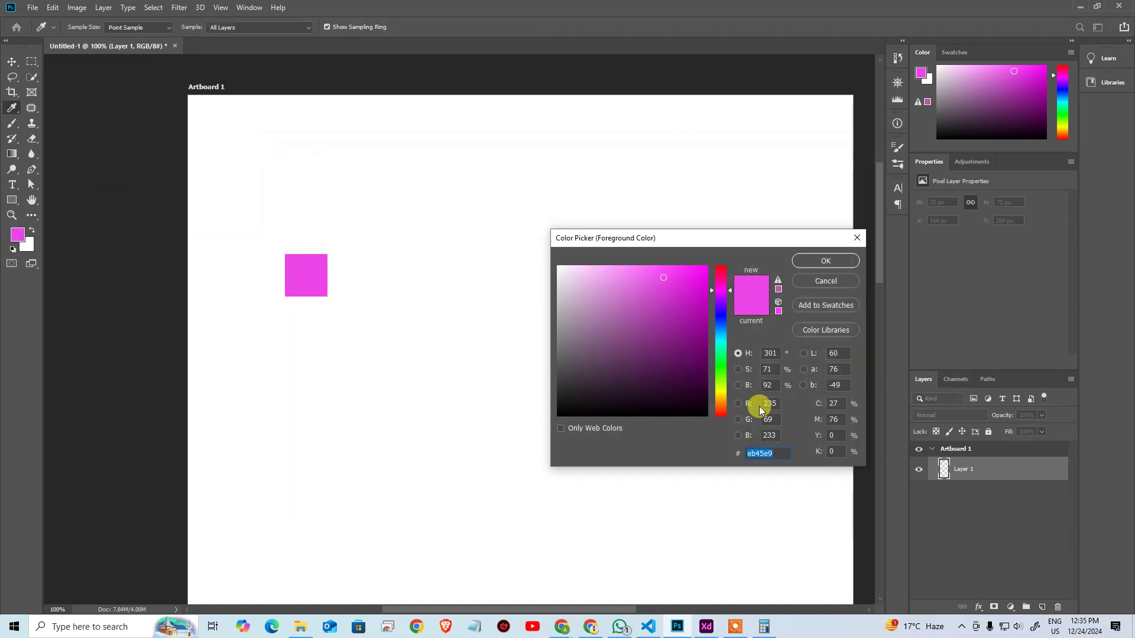
left_click_drag(762, 400, 816, 405)
left_click_drag(758, 401, 532, 422)
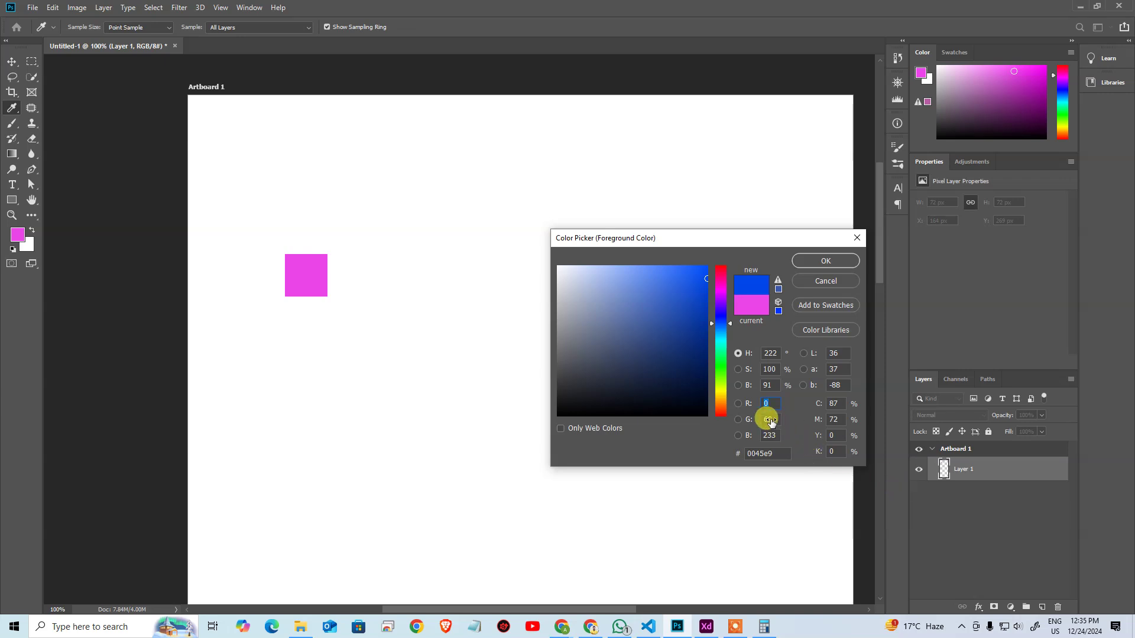
left_click_drag(761, 419, 601, 431)
left_click_drag(759, 435, 580, 451)
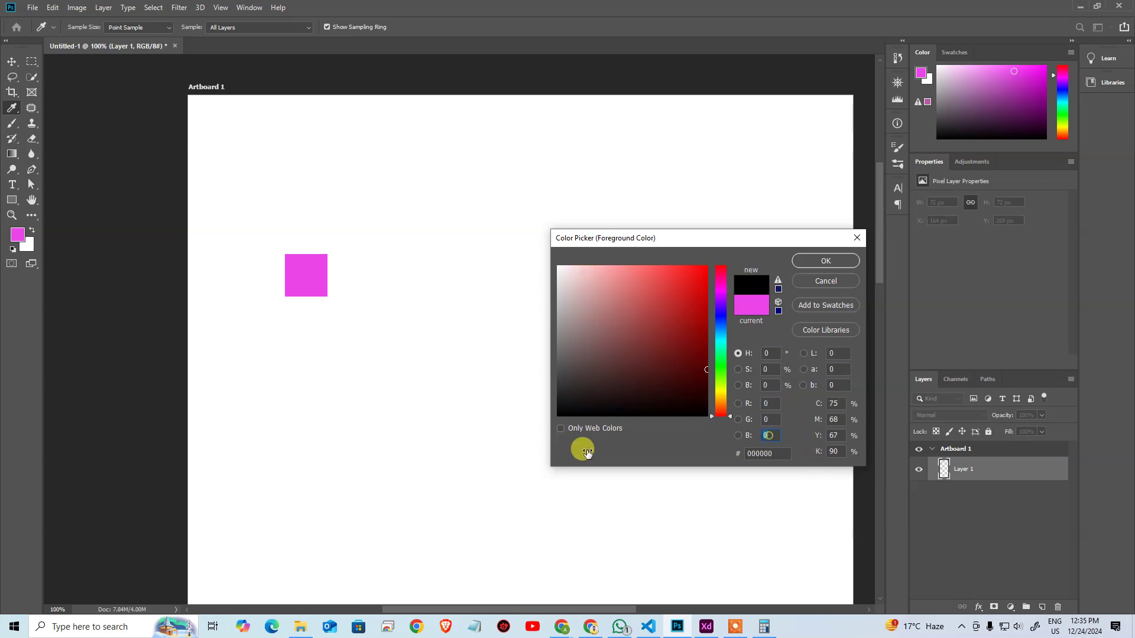
Step: Raise the foreground color's red, green and blue values to 255 each
left_click_drag(767, 402, 924, 398)
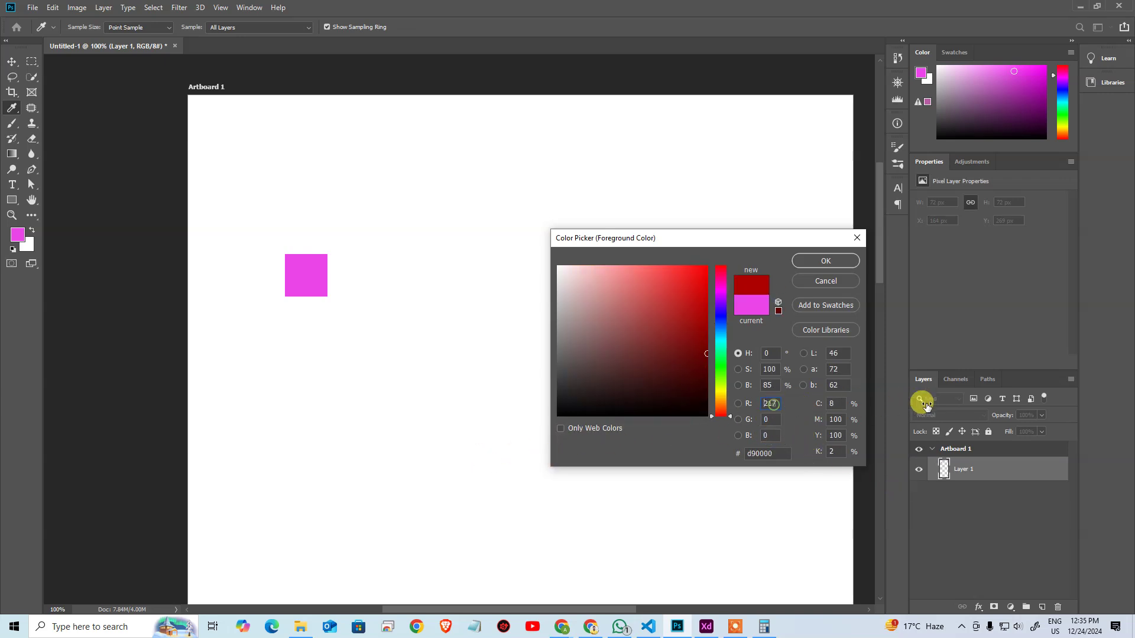
left_click_drag(768, 419, 946, 418)
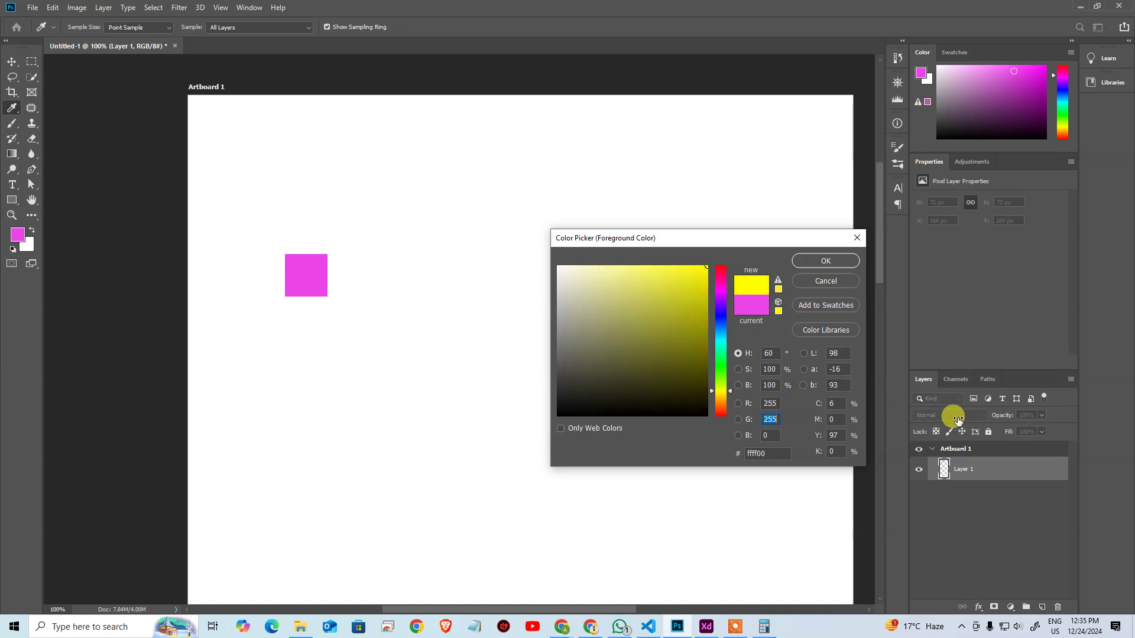
left_click_drag(763, 433, 1014, 436)
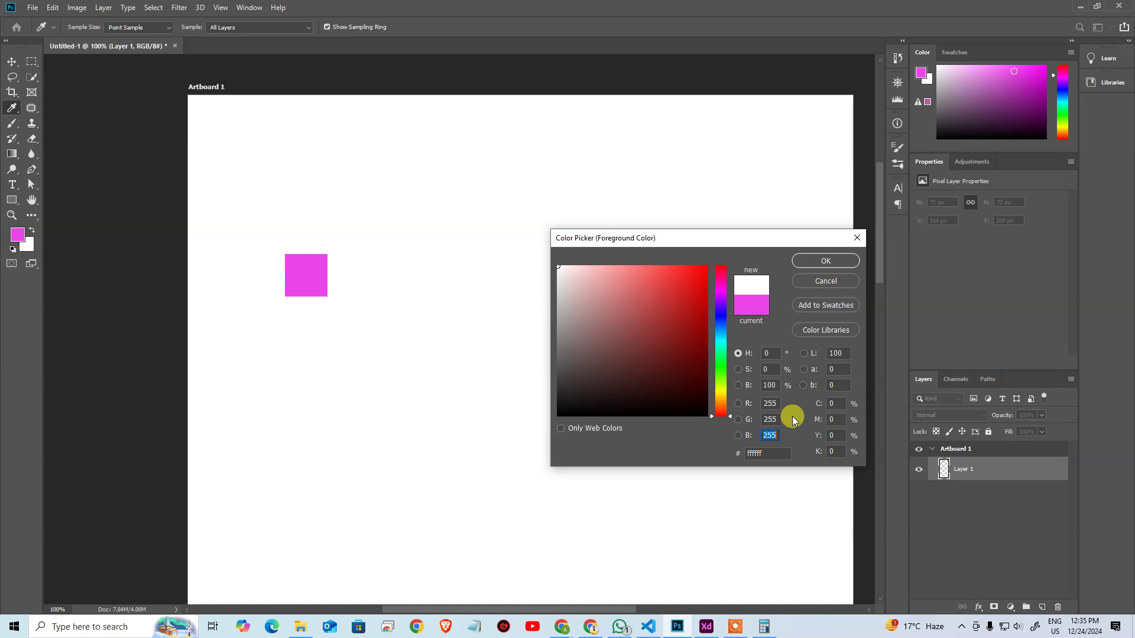
Step: Switch to Calculator, compute 256 × 256 × 256 for the number of RGB colors, and close it
left_click(765, 629)
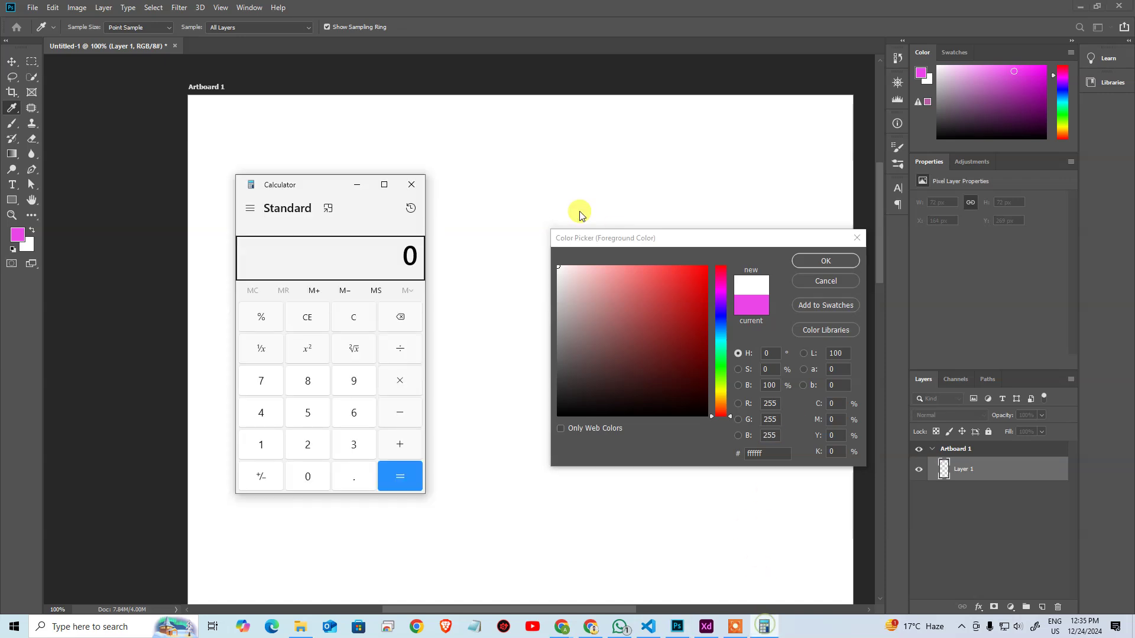
left_click_drag(302, 191, 295, 191)
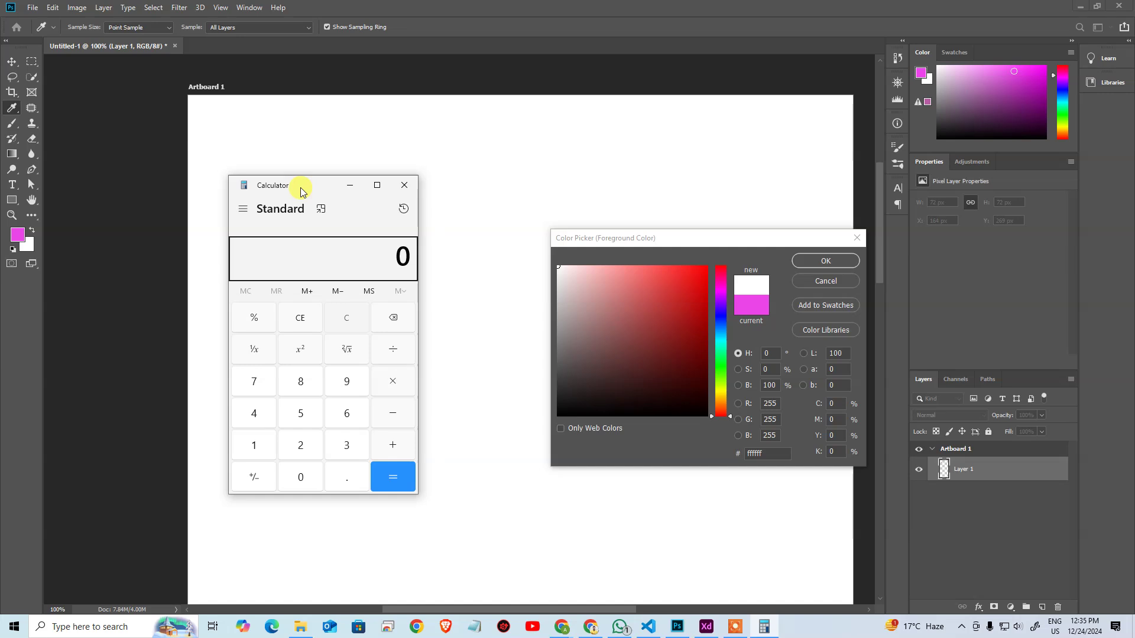
type("256*256*256")
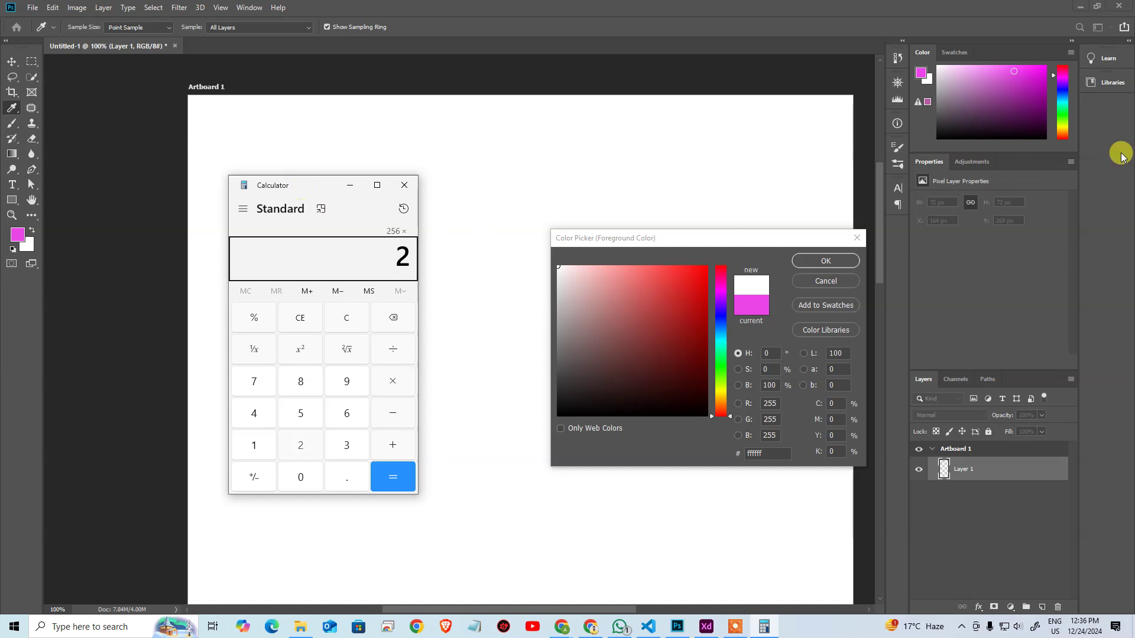
key("Return")
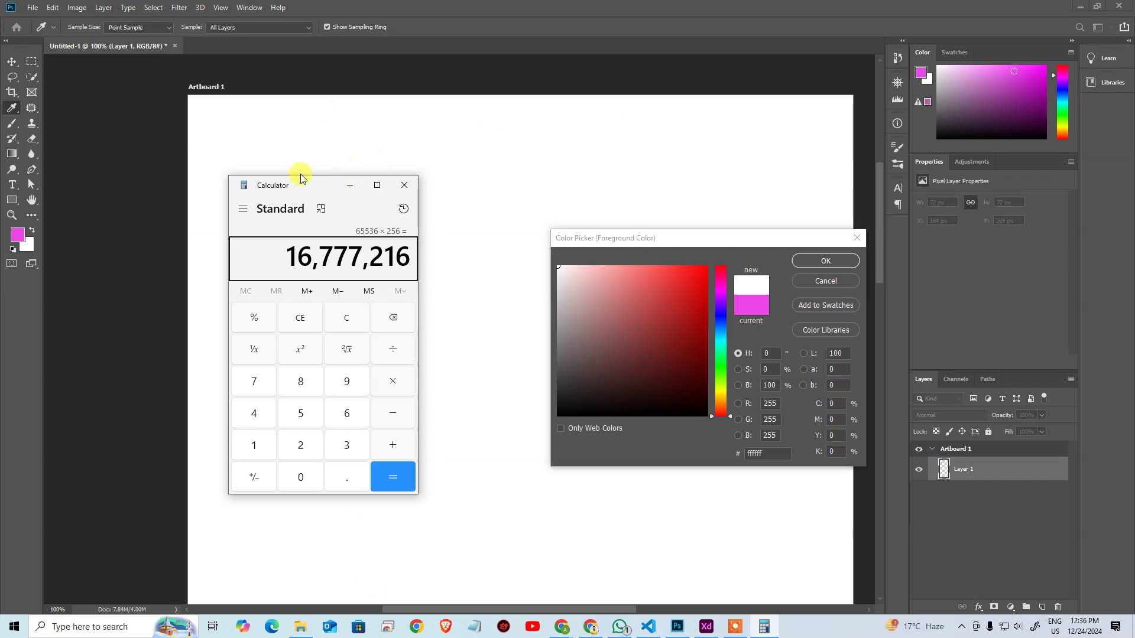
left_click_drag(296, 185, 297, 150)
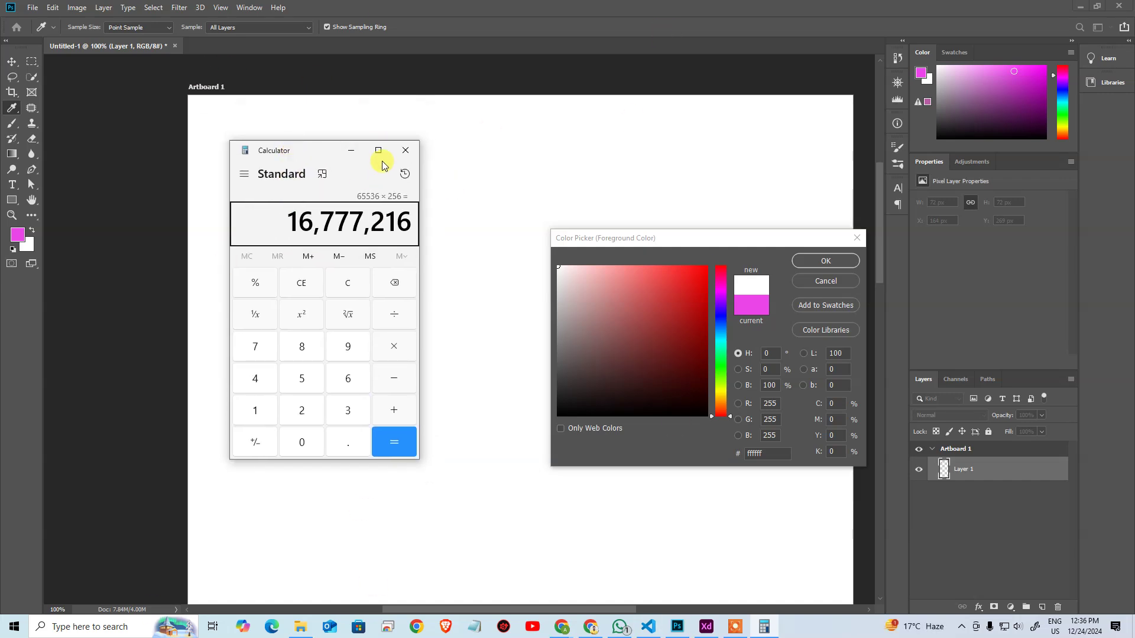
left_click(405, 152)
Step: Dismiss the foreground color picker without applying the color and return to the Move tool
left_click_drag(785, 247, 684, 157)
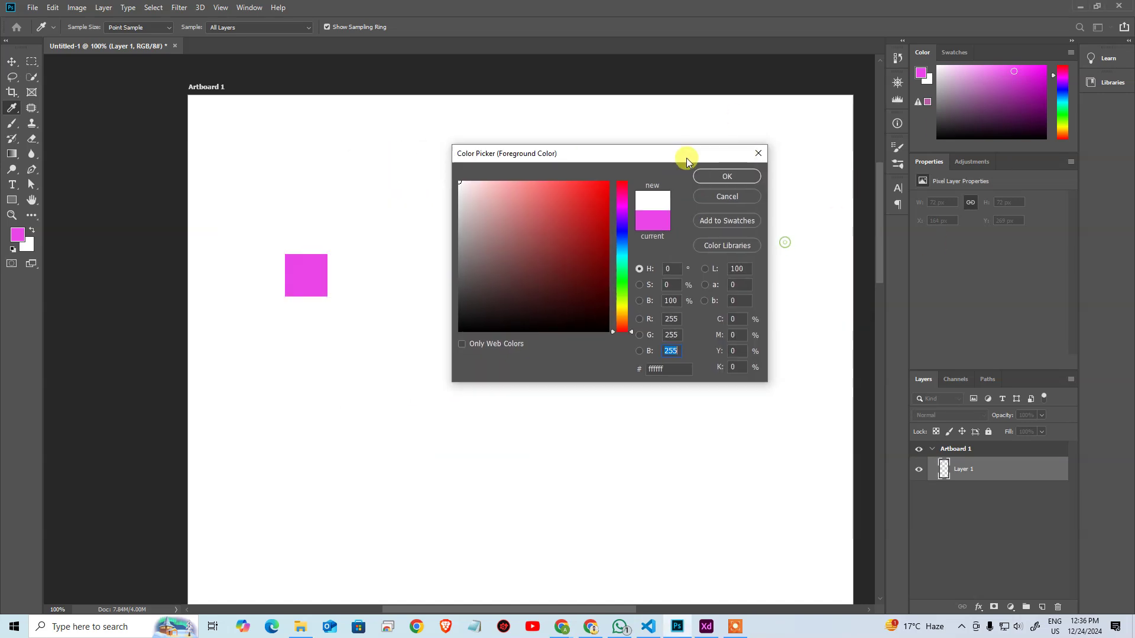
key("Escape")
key("v")
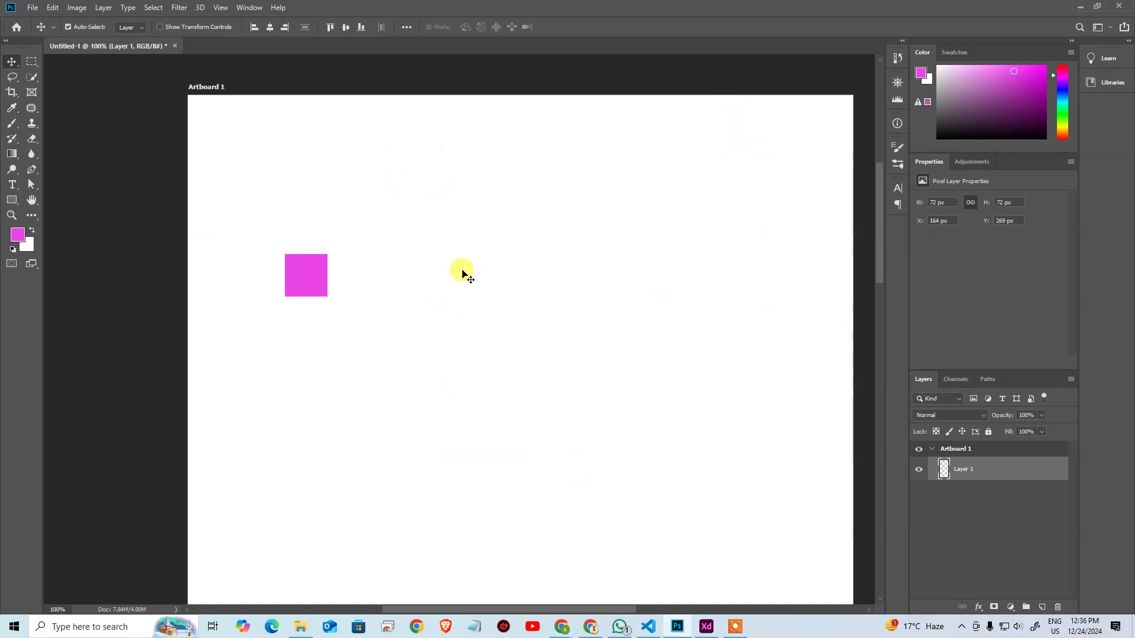
Step: Open the foreground color picker, set the red value to 255 and close the picker
left_click(17, 235)
left_click(670, 320)
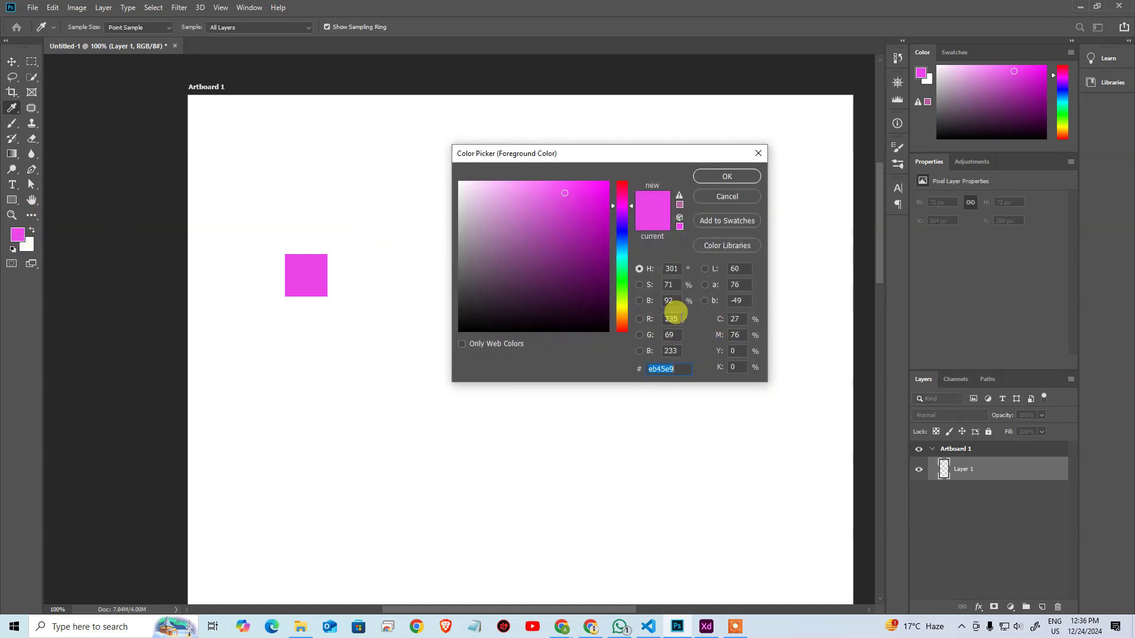
type("255")
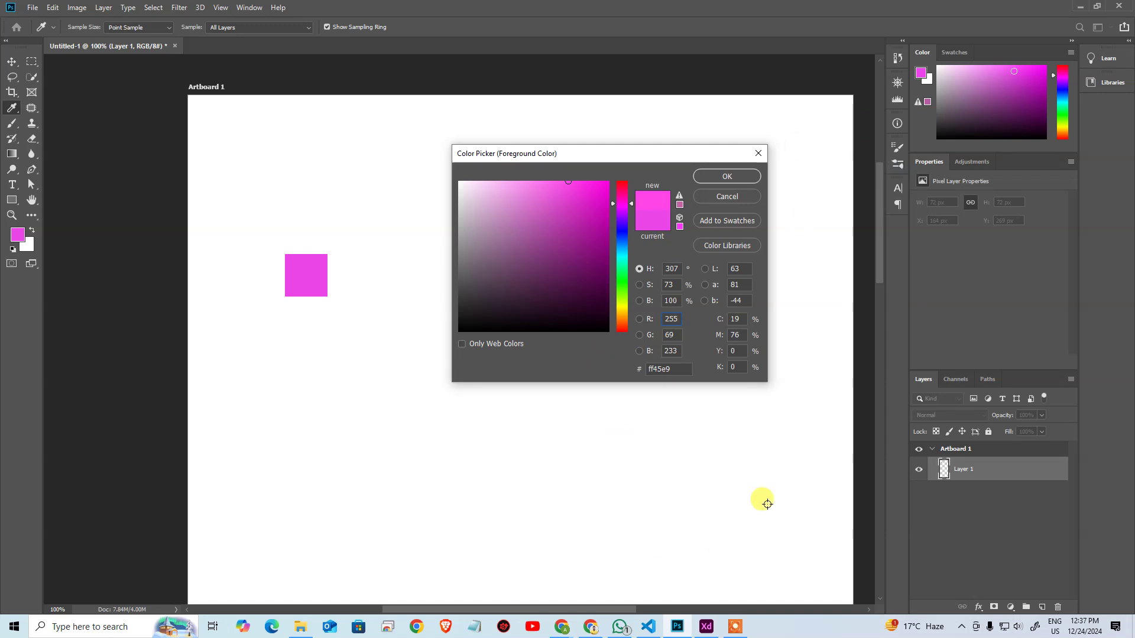
key("alt+Tab")
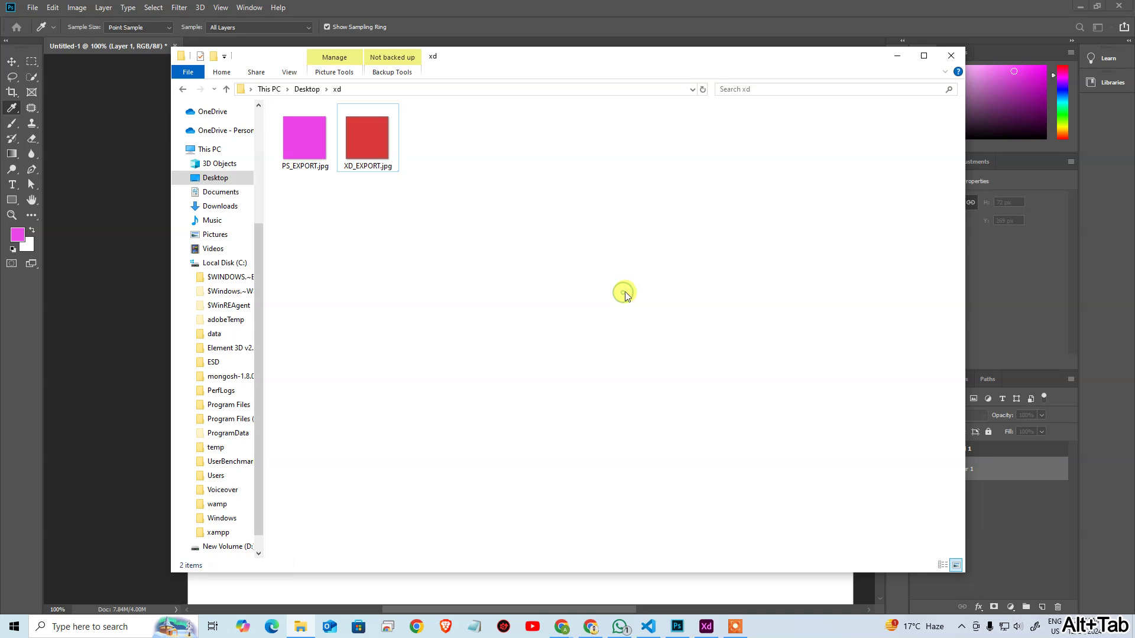
key("alt+Tab")
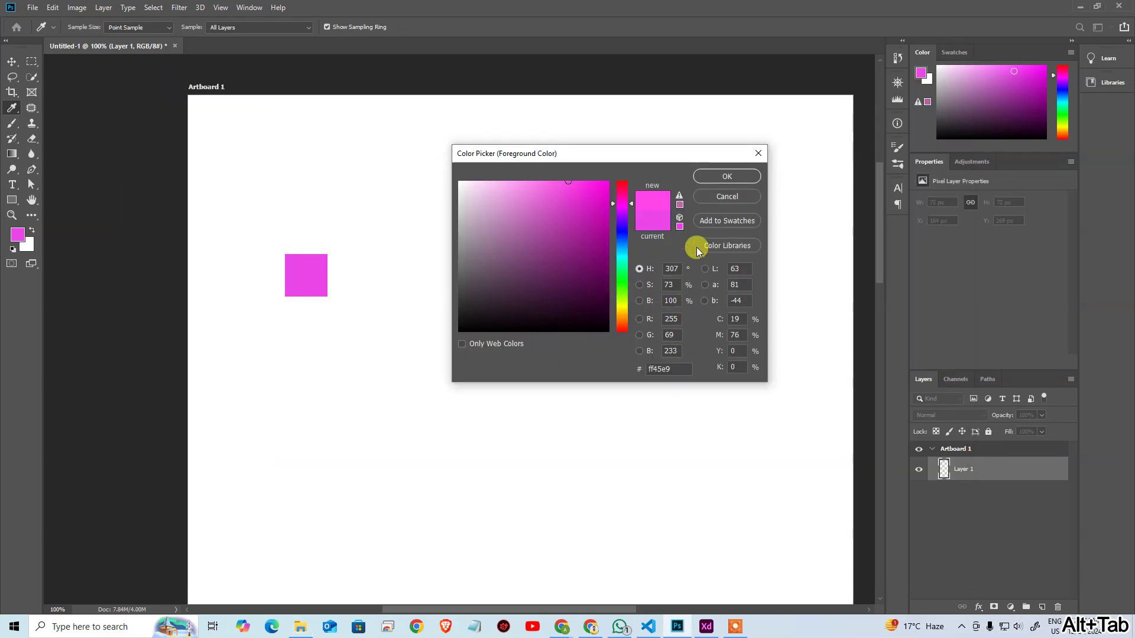
key("ctrl+n")
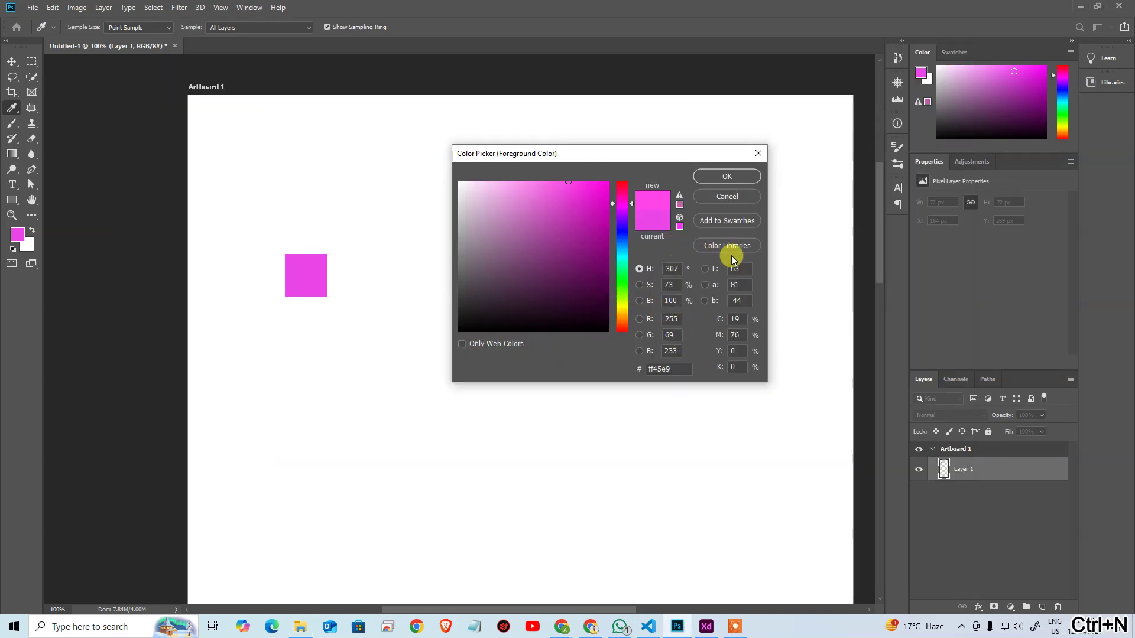
left_click(730, 184)
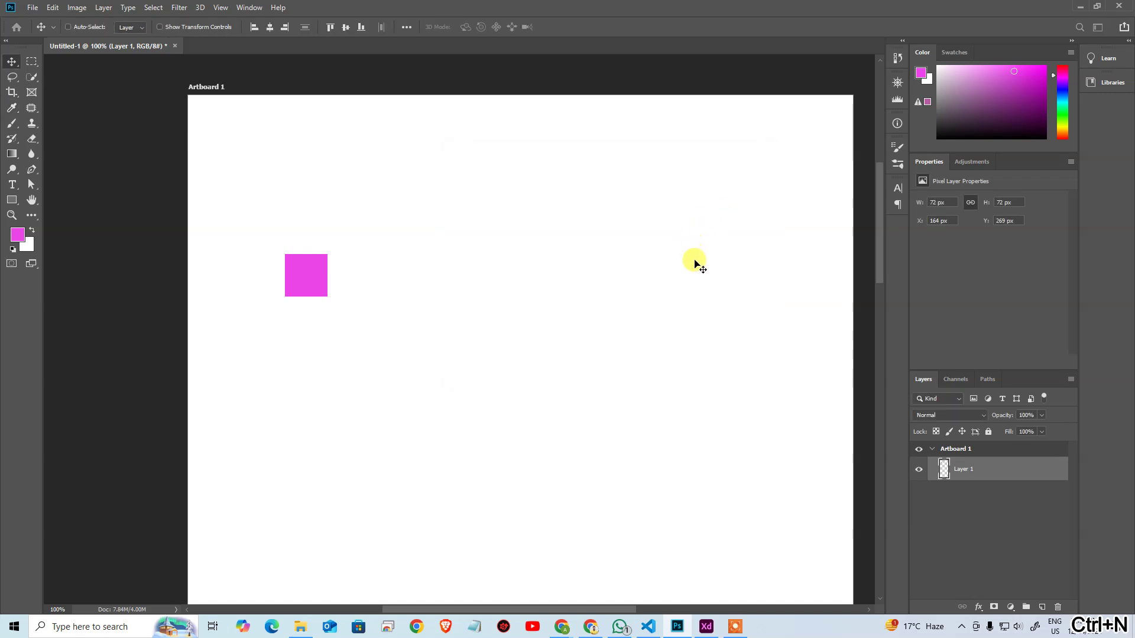
Step: Start a new document from the Print presets and set its color mode to Bitmap
key("ctrl+n")
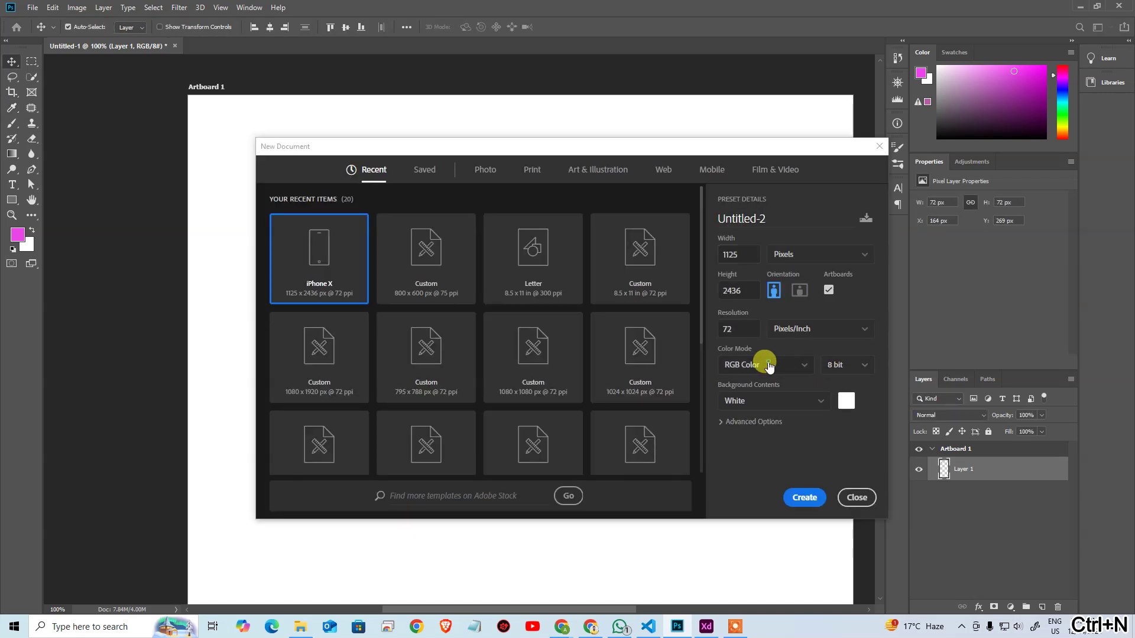
left_click(758, 367)
left_click(759, 375)
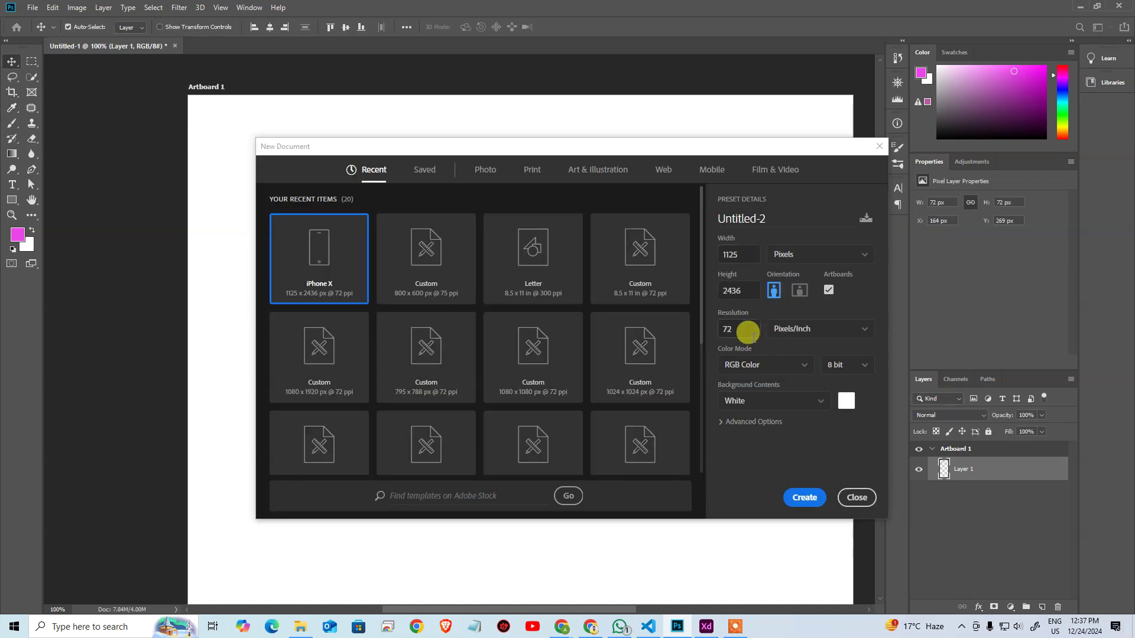
left_click(532, 170)
left_click(736, 367)
left_click(735, 373)
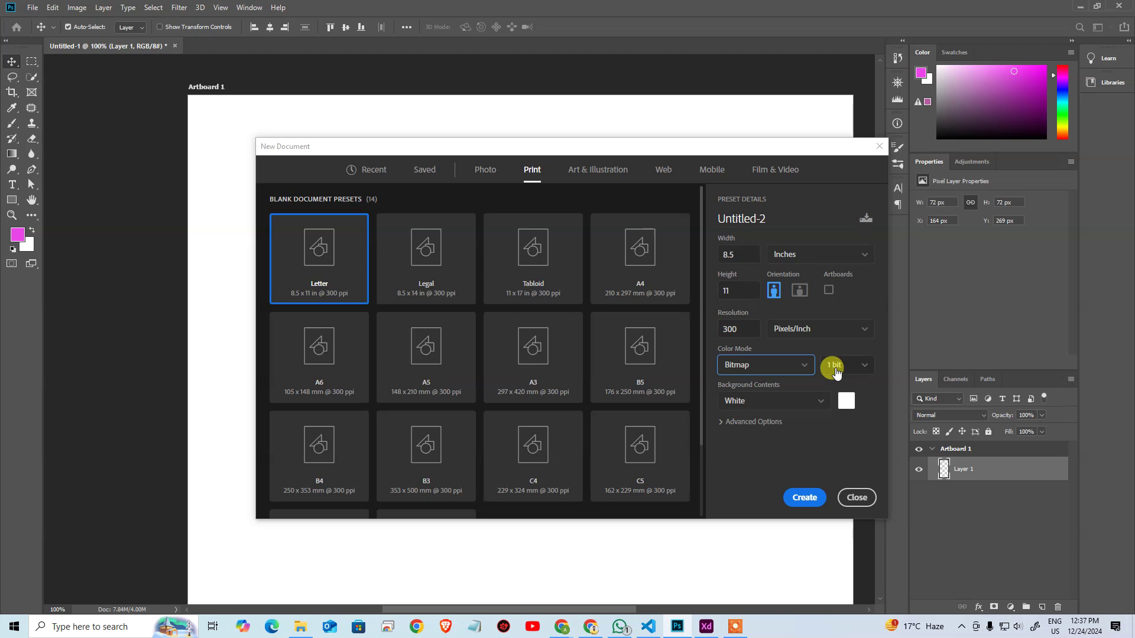
Step: Set the color mode to Grayscale and try the 16 bit and 32 bit depths
left_click(777, 369)
left_click(759, 404)
left_click(795, 372)
left_click(841, 364)
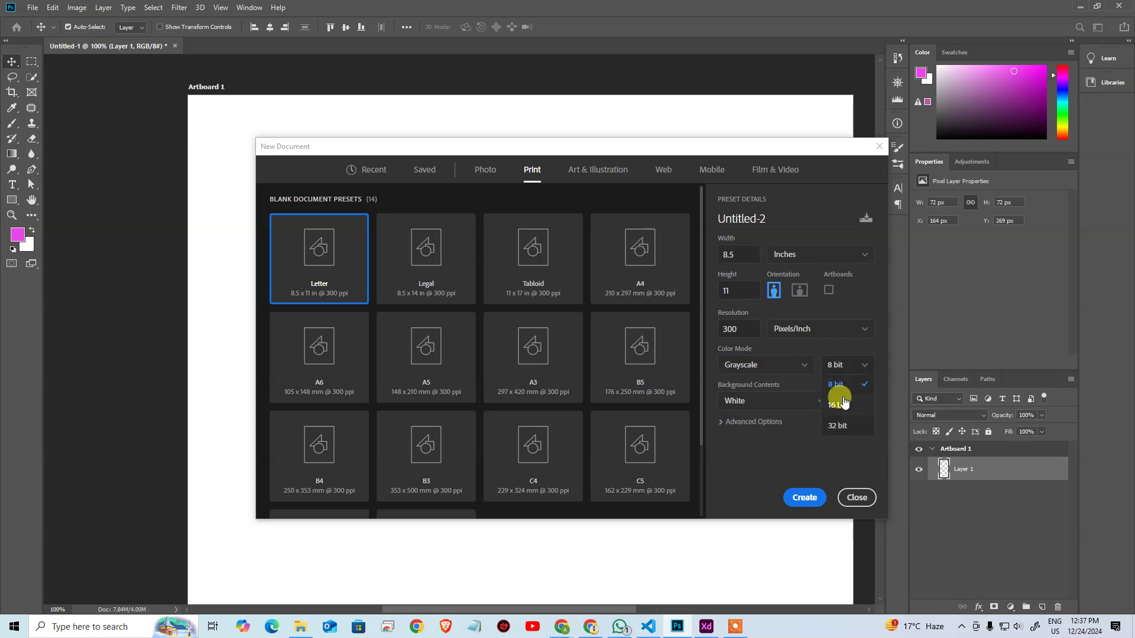
left_click(837, 386)
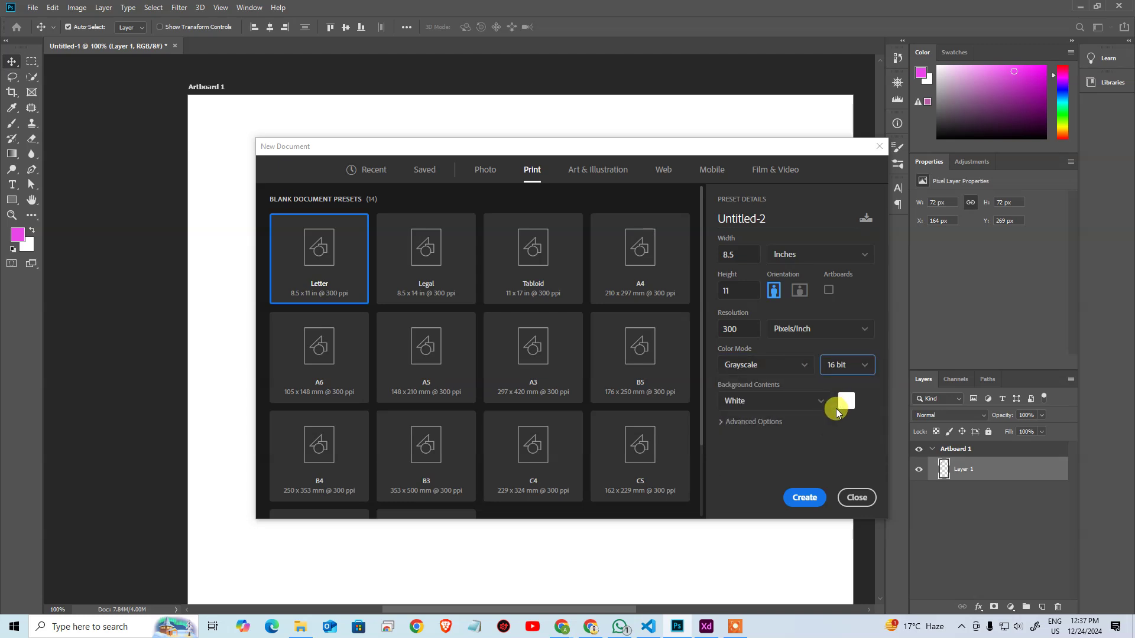
left_click(855, 367)
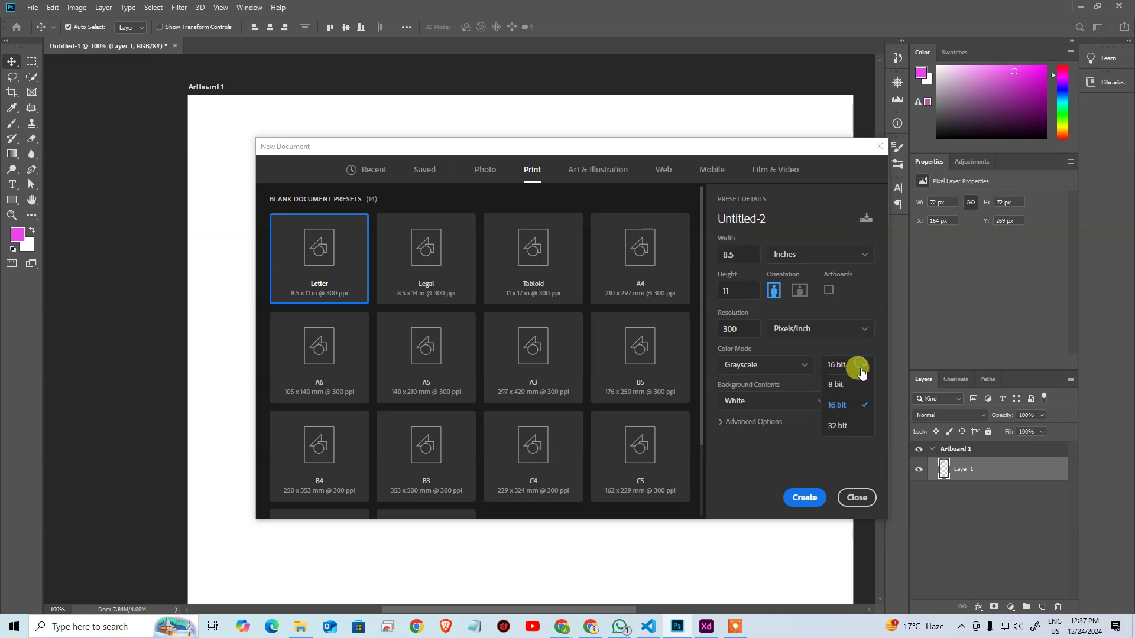
left_click(856, 426)
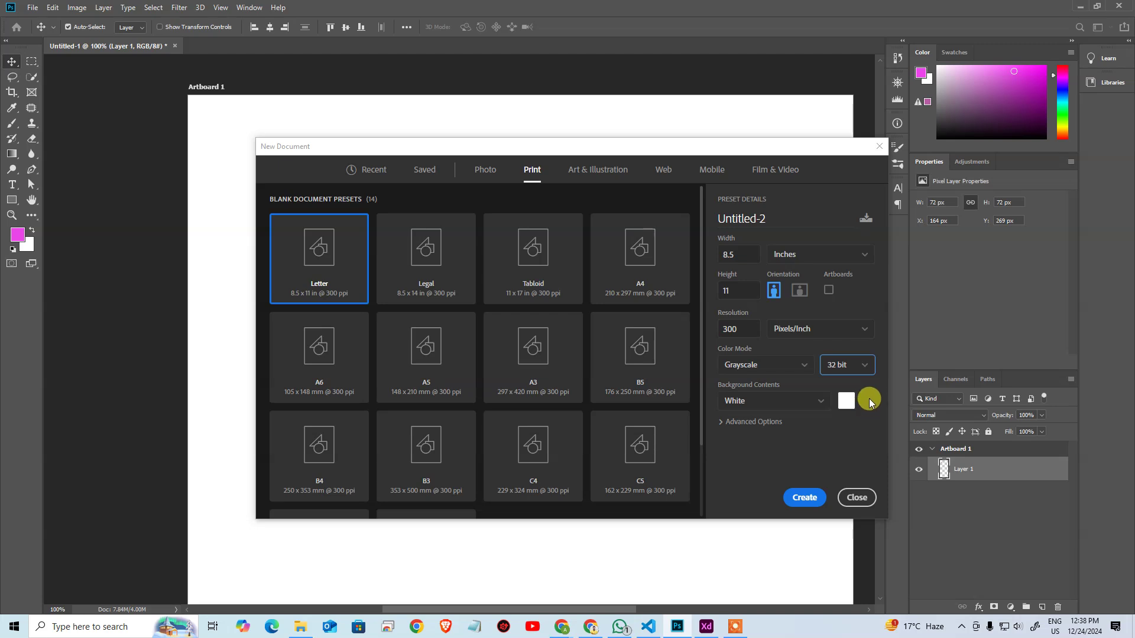
Step: Change the print document's color mode to CMYK Color and view its bit depth options
left_click(866, 360)
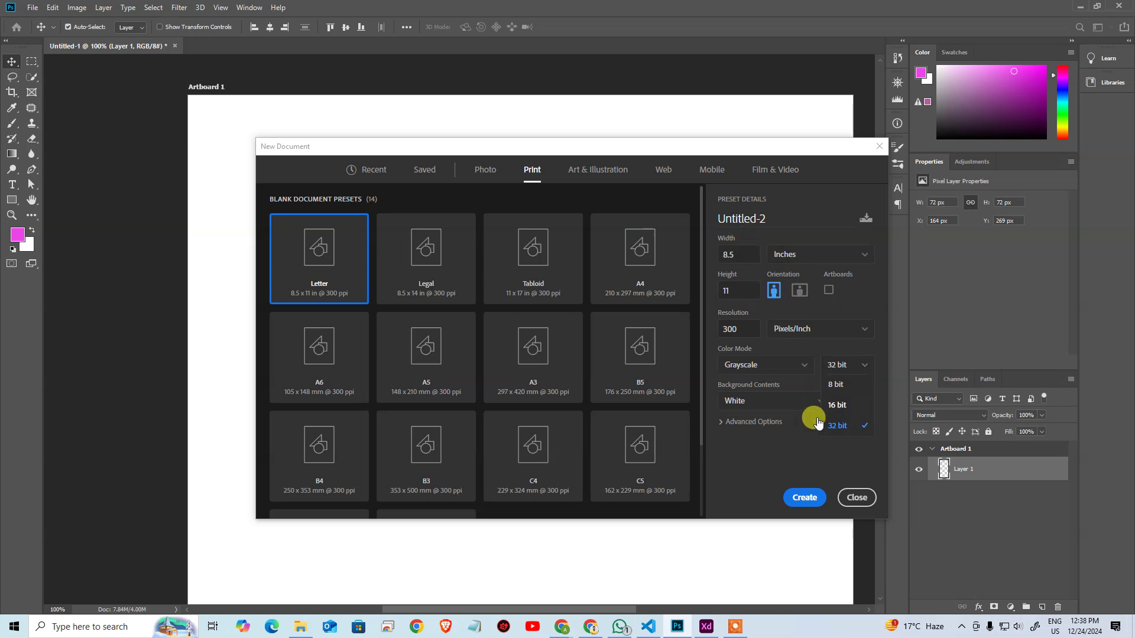
left_click(763, 366)
left_click(763, 365)
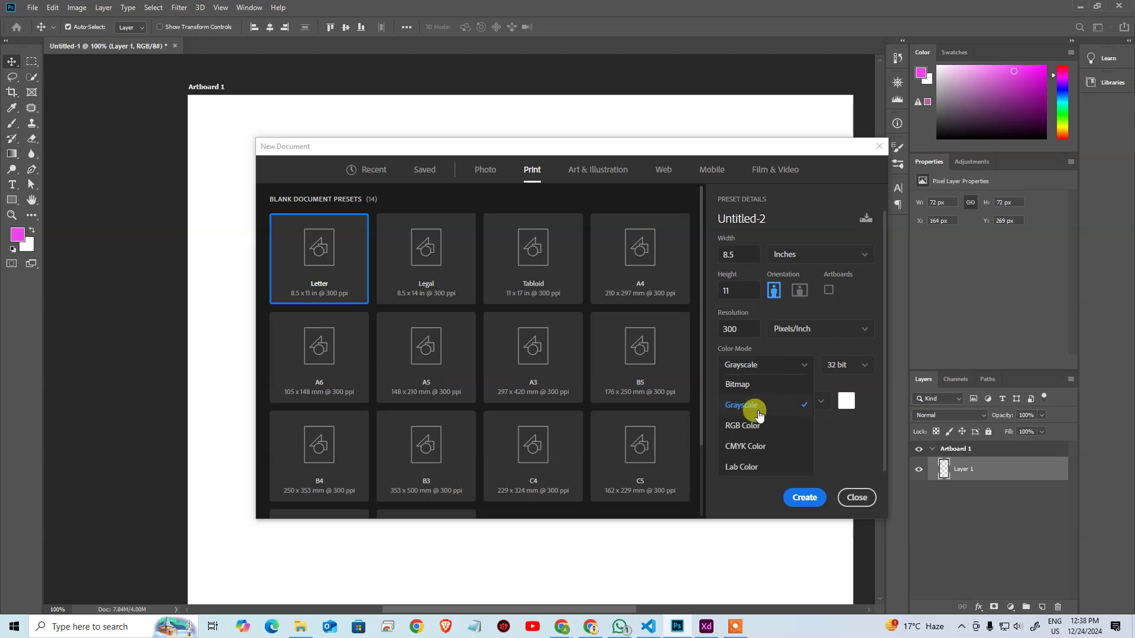
left_click(746, 444)
left_click(829, 376)
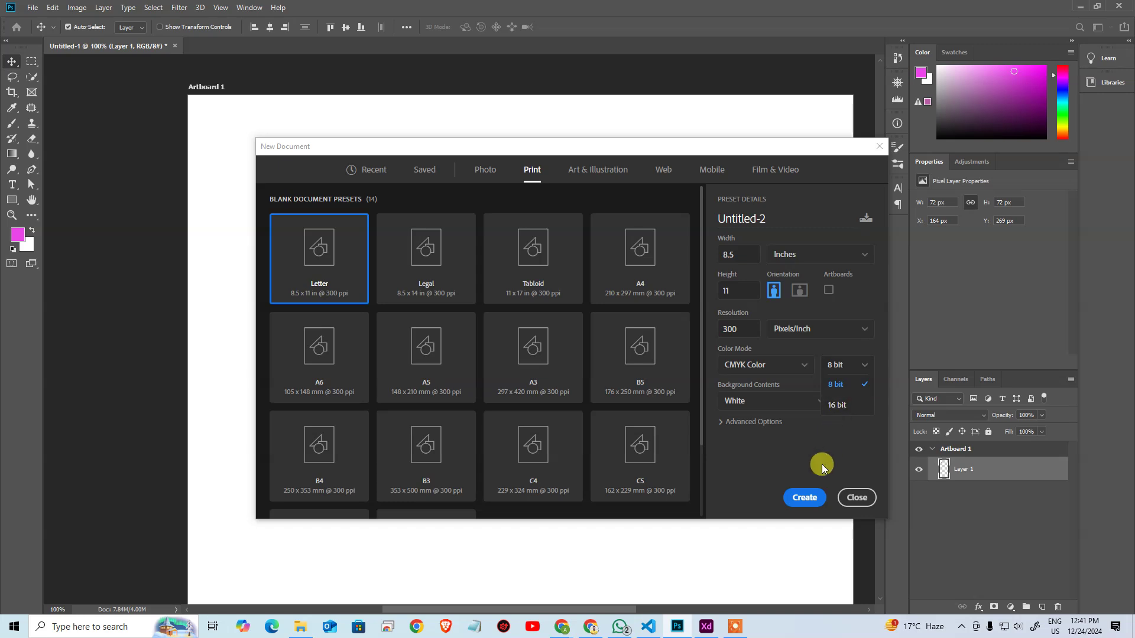
Step: Cancel the print document setup and create a new document from the Web Most Common preset
key("Escape")
key("Escape")
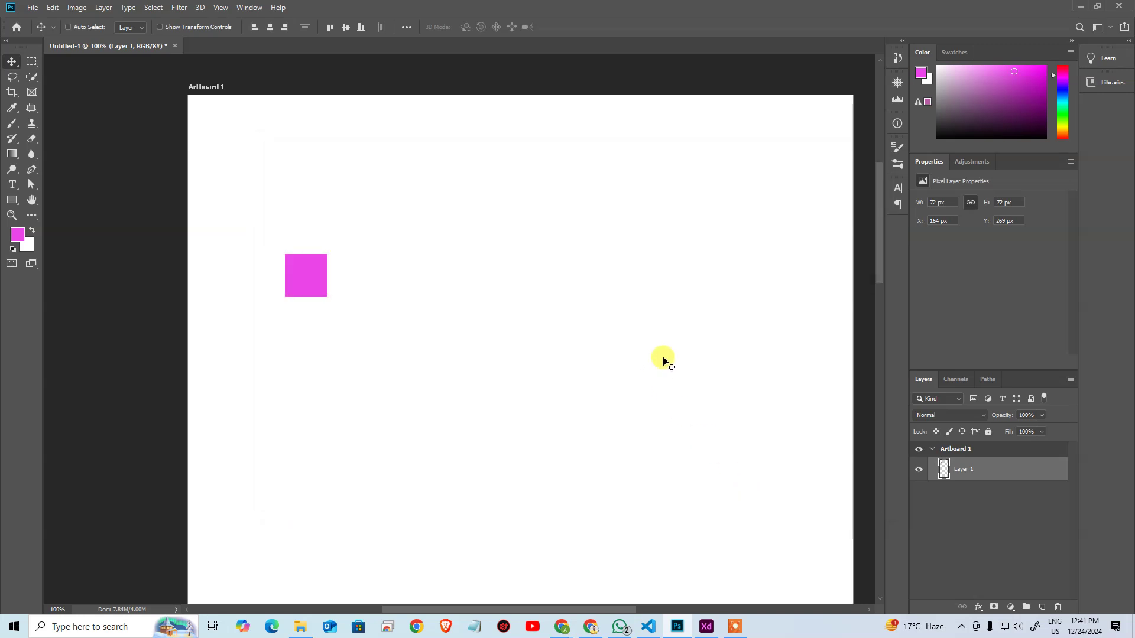
key("ctrl+n")
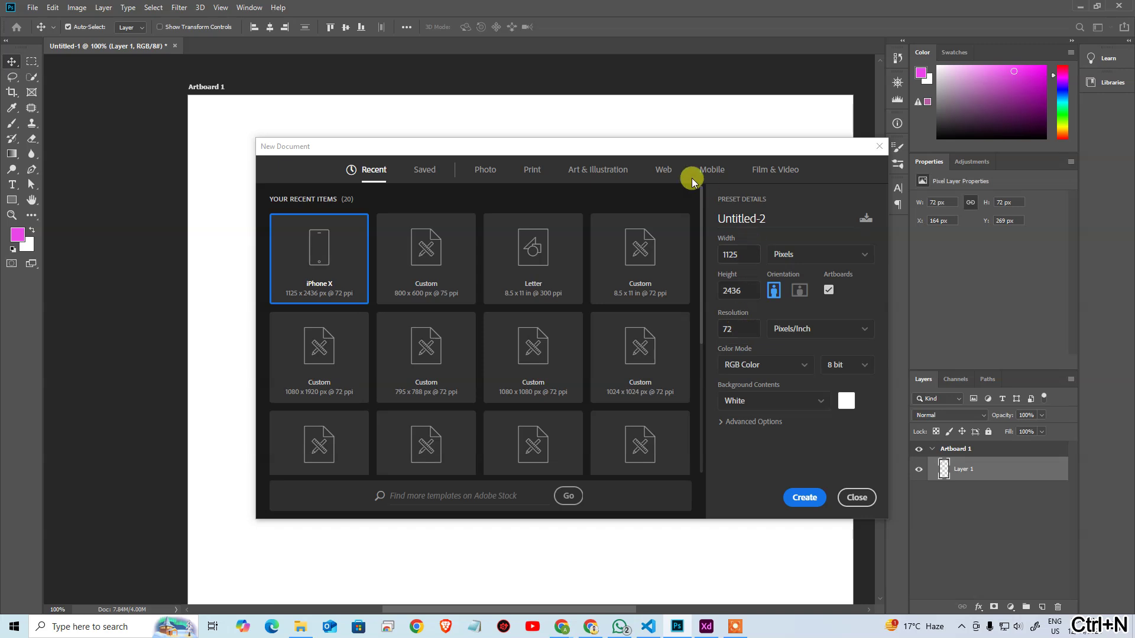
left_click(661, 169)
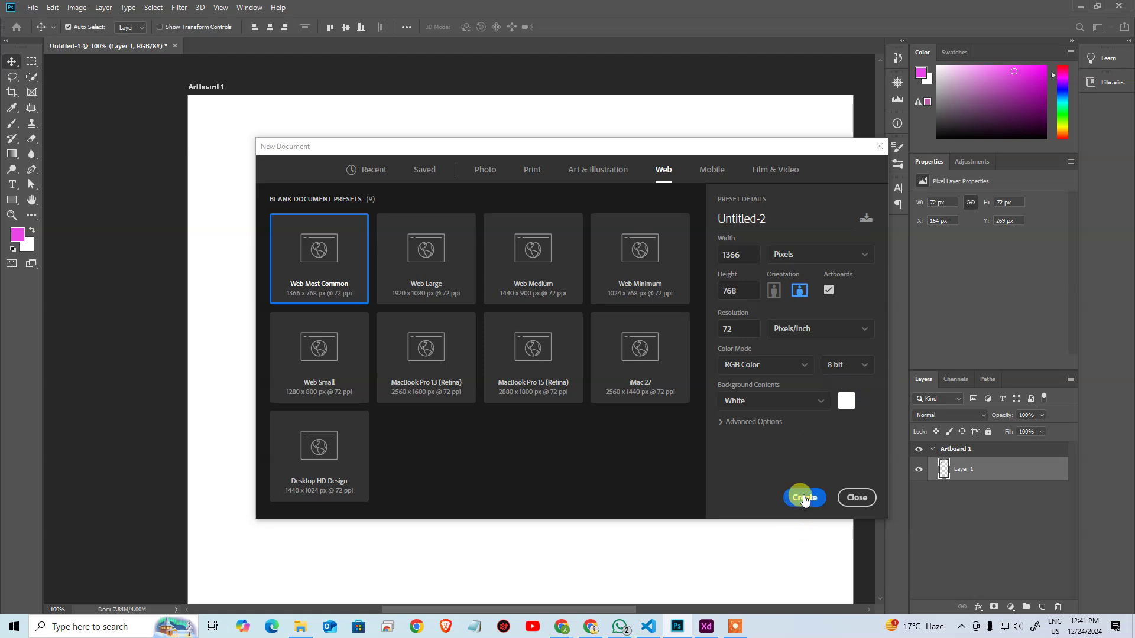
left_click(802, 497)
left_click(621, 319)
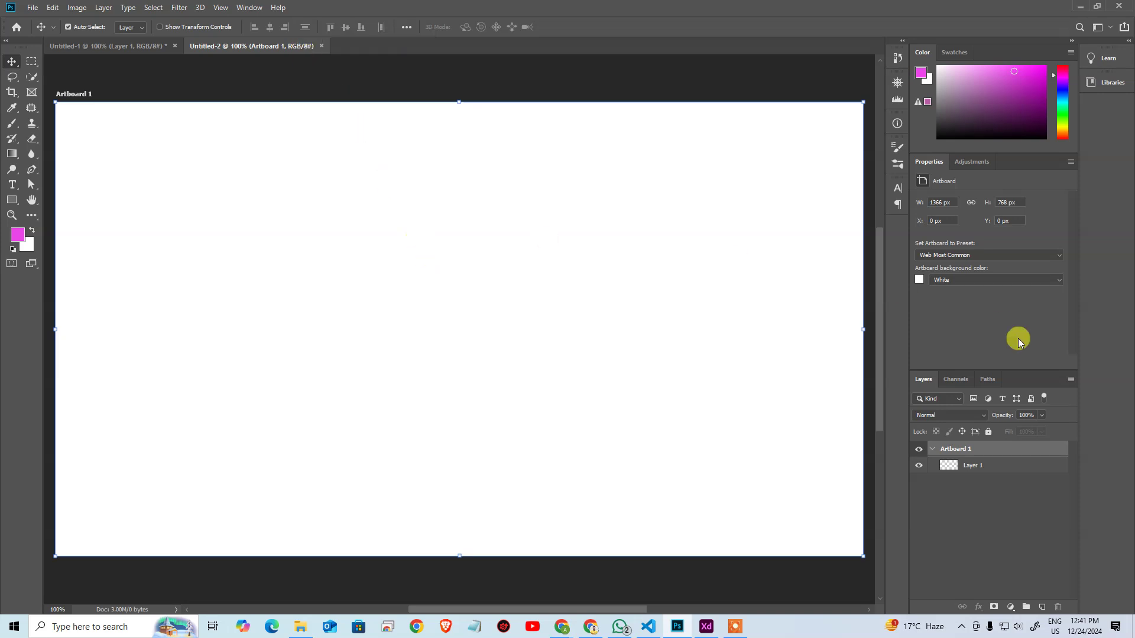
Step: View the web document's Red and Blue channels individually, then return to the RGB composite
left_click(958, 380)
left_click(966, 411)
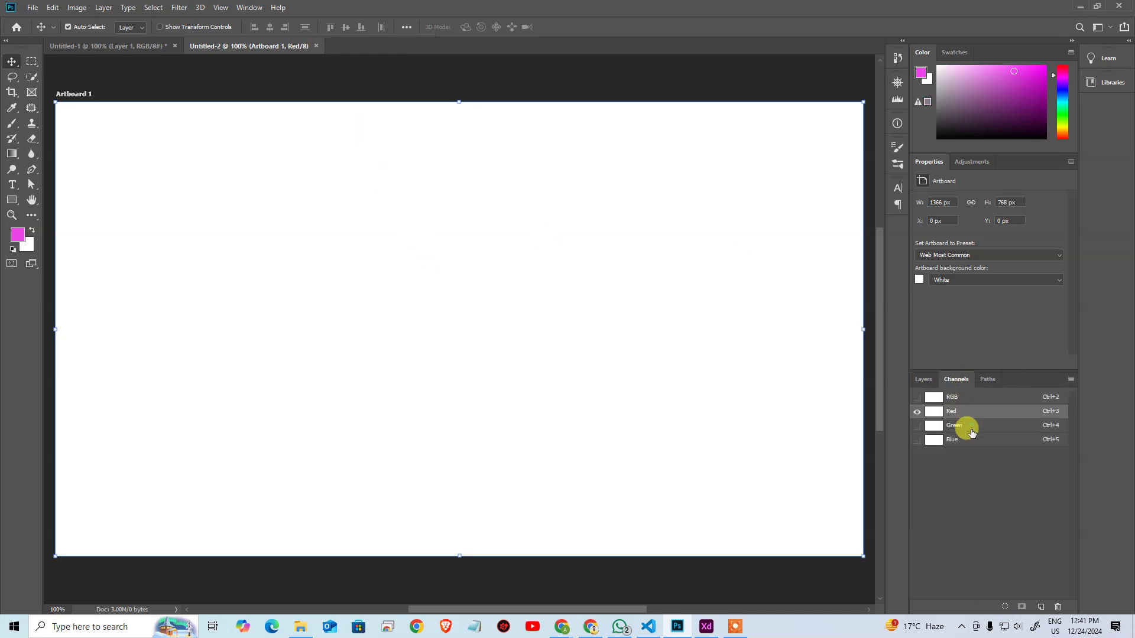
left_click(966, 440)
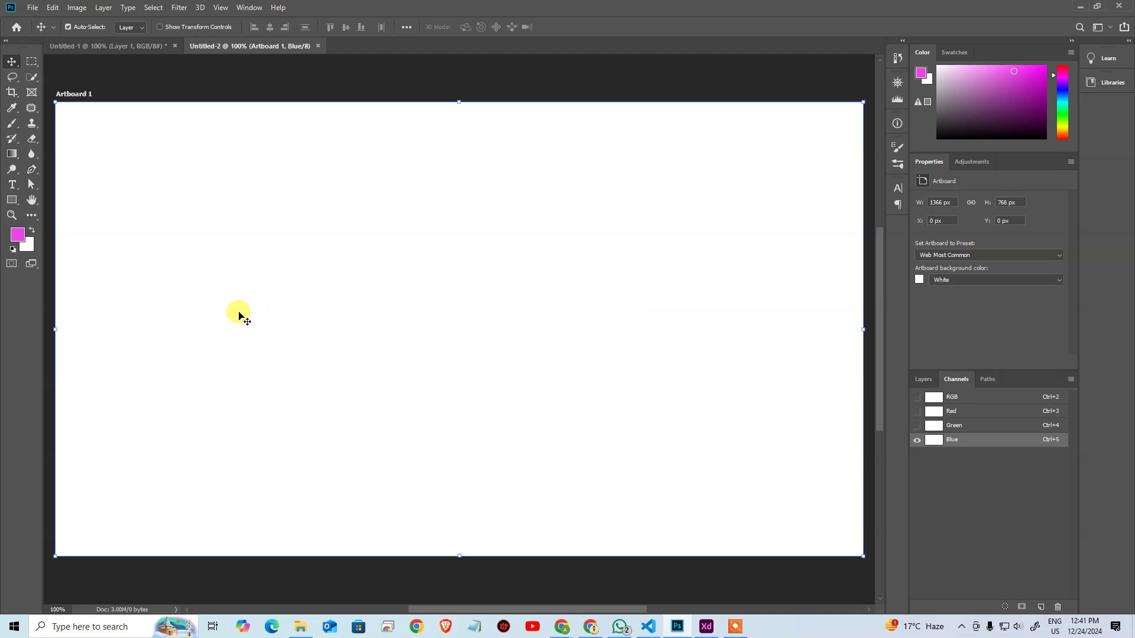
left_click(948, 396)
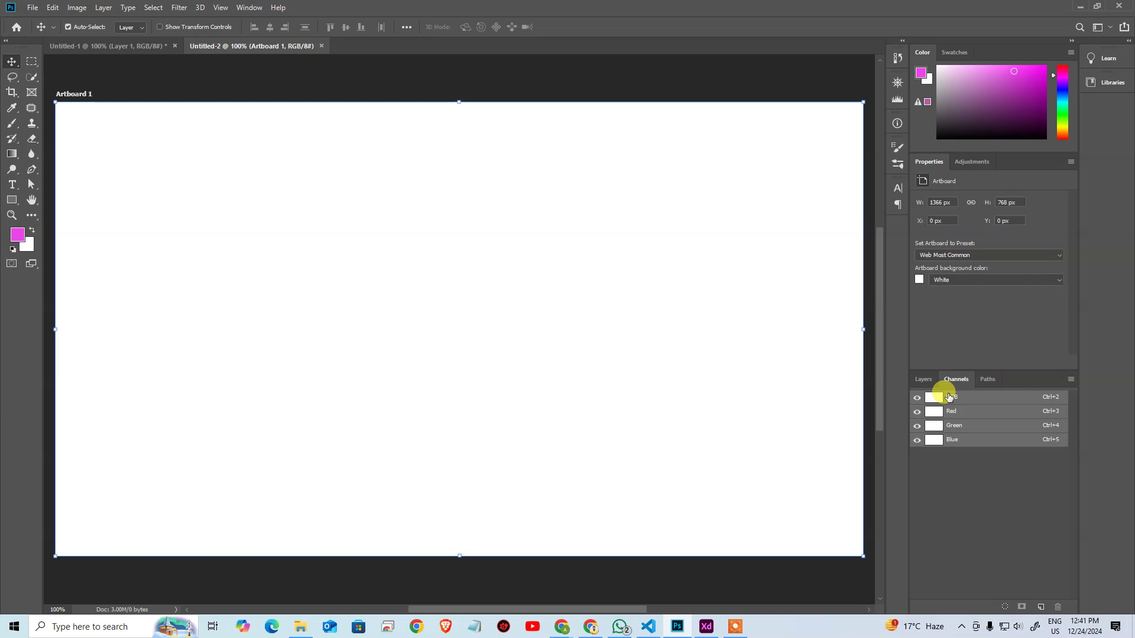
Step: Create a Letter print document in CMYK Color, view its channels and close the document
key("ctrl+n")
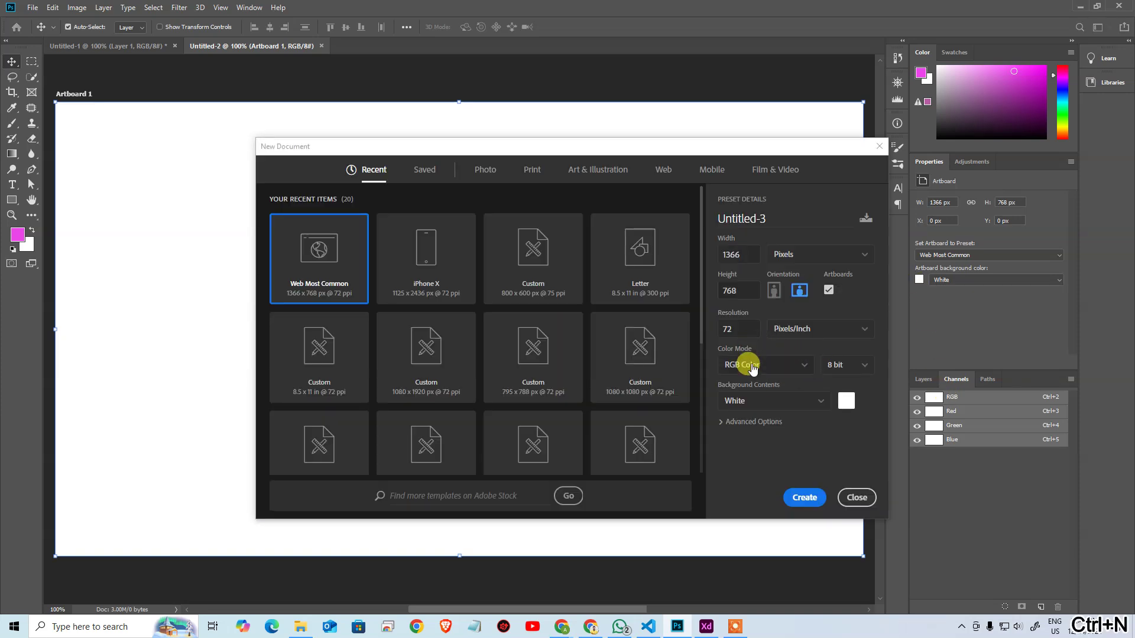
left_click(532, 169)
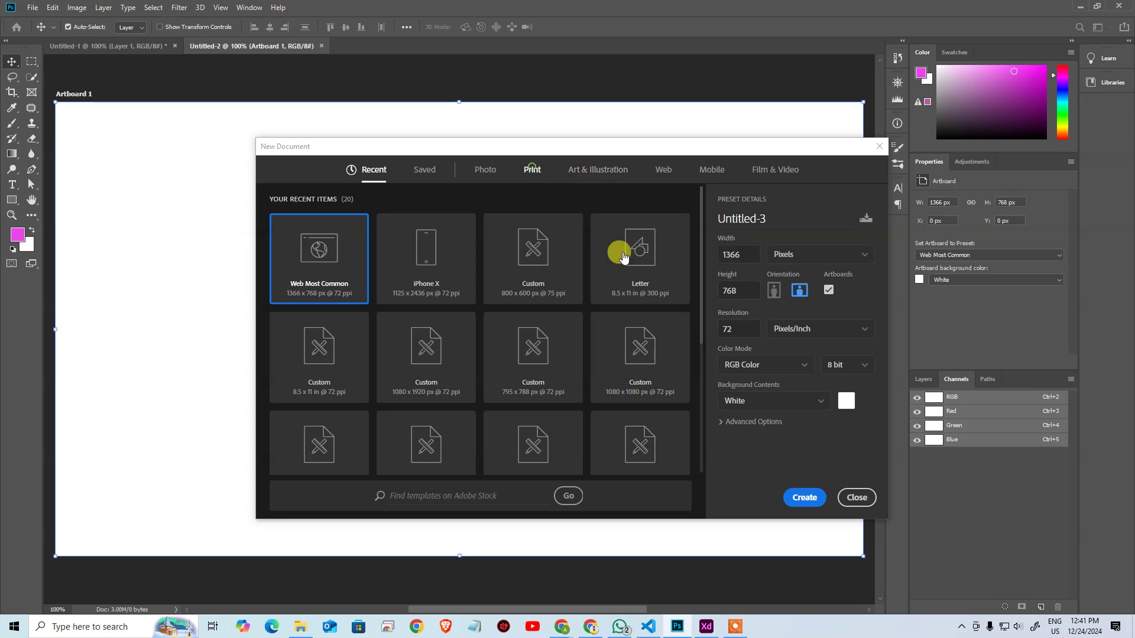
left_click(764, 362)
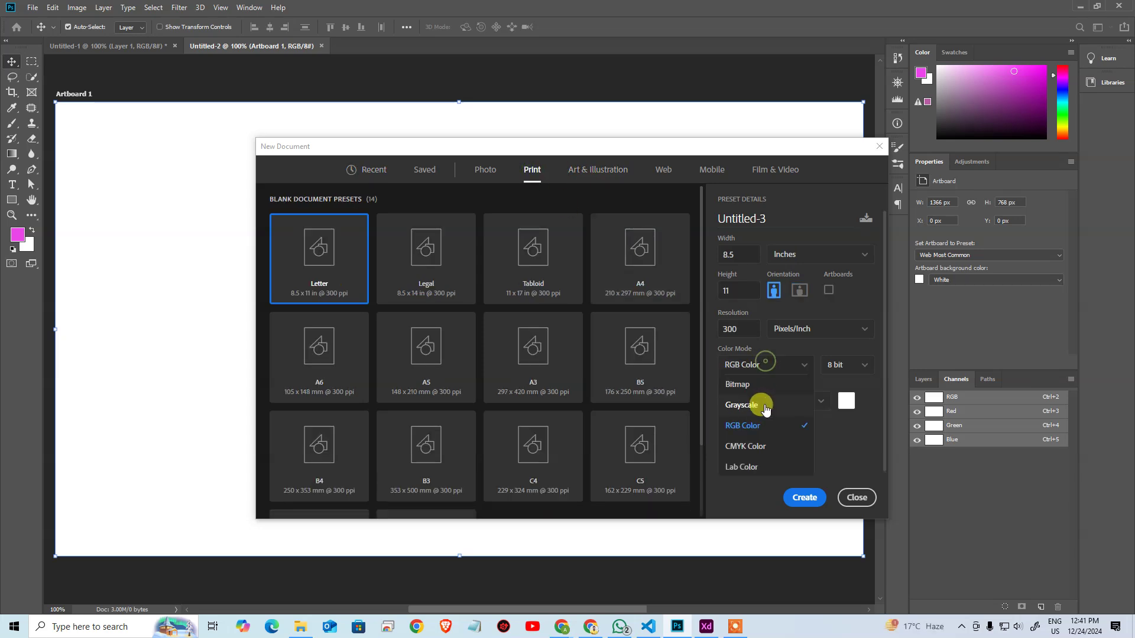
left_click(763, 445)
left_click(807, 498)
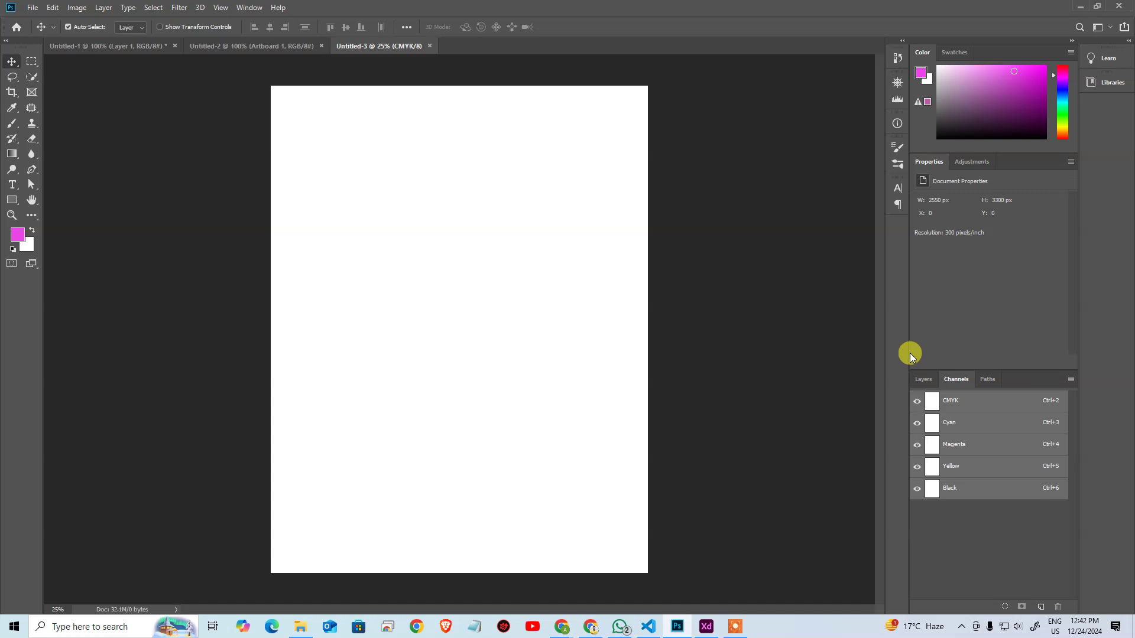
left_click(430, 45)
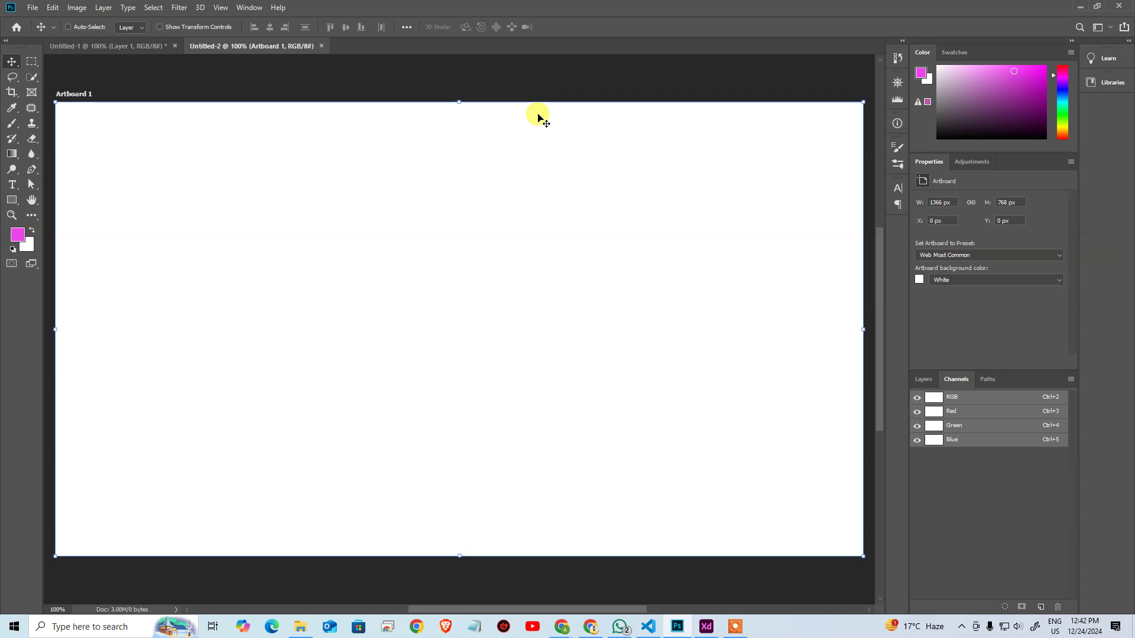
Step: Start another new document, set its color mode to RGB Color, view the bit depth options and cancel
key("ctrl+n")
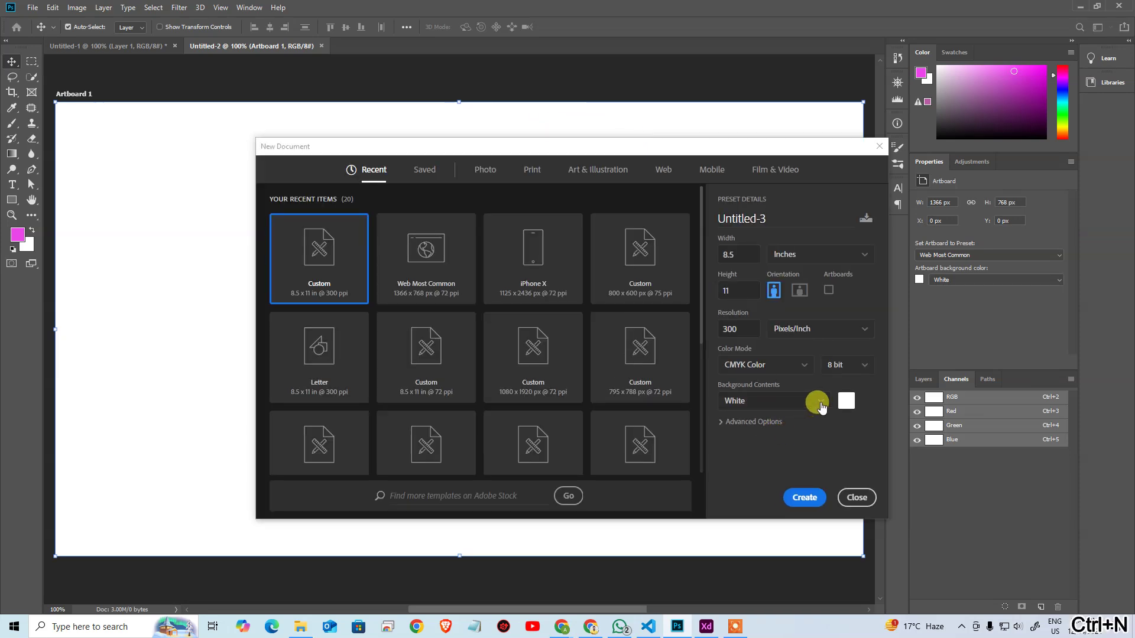
left_click(769, 365)
left_click(767, 404)
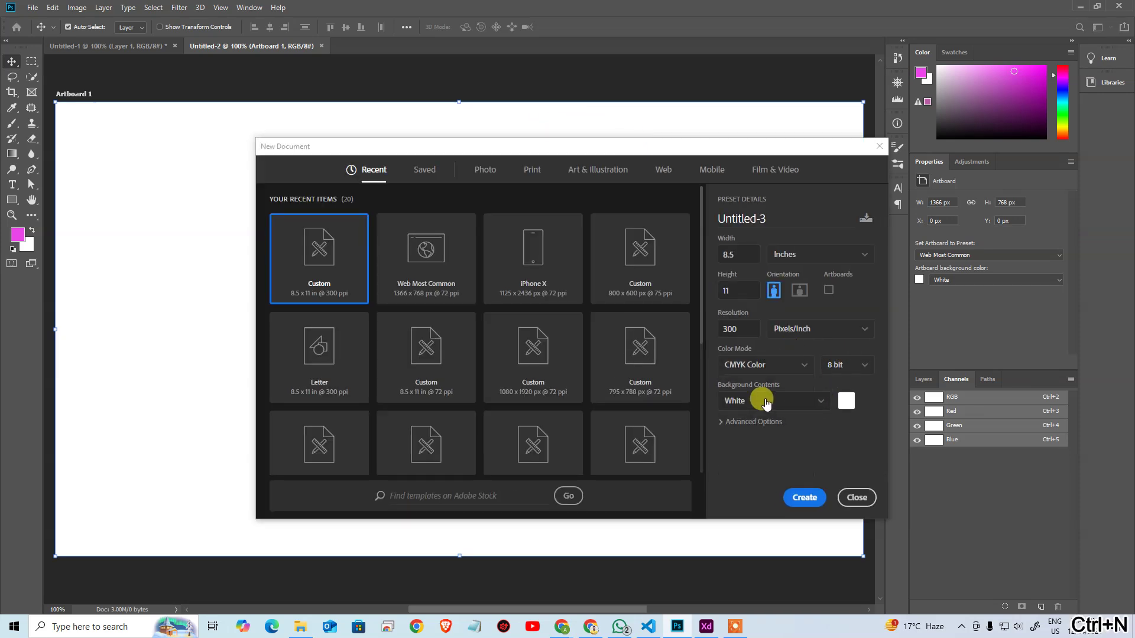
left_click(757, 364)
left_click(763, 425)
left_click(840, 366)
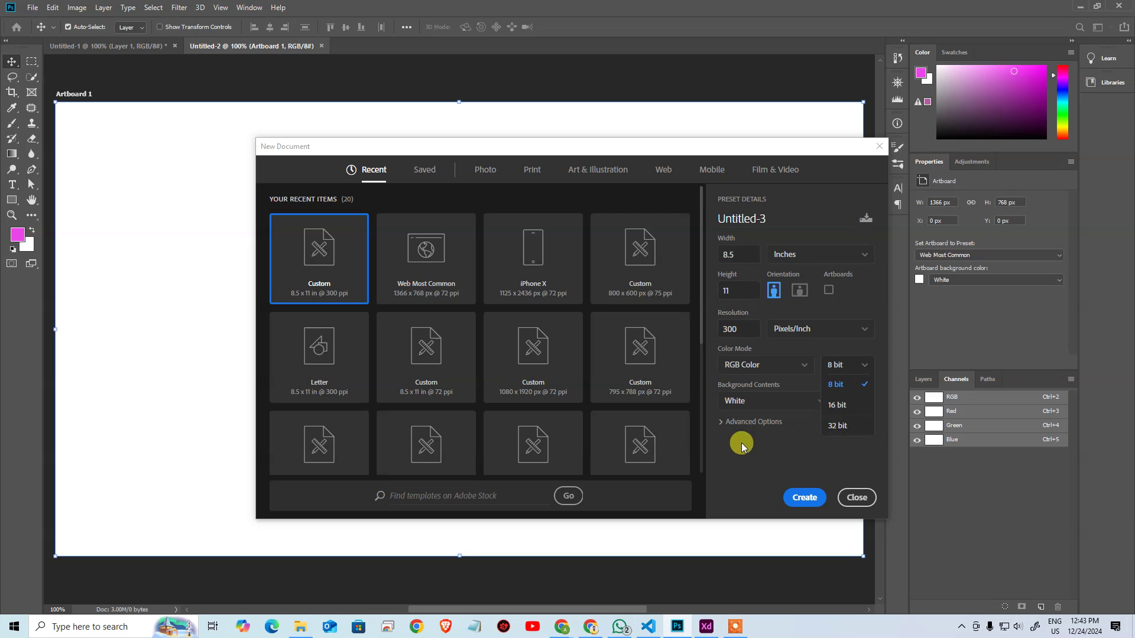
key("Escape")
key("Escape")
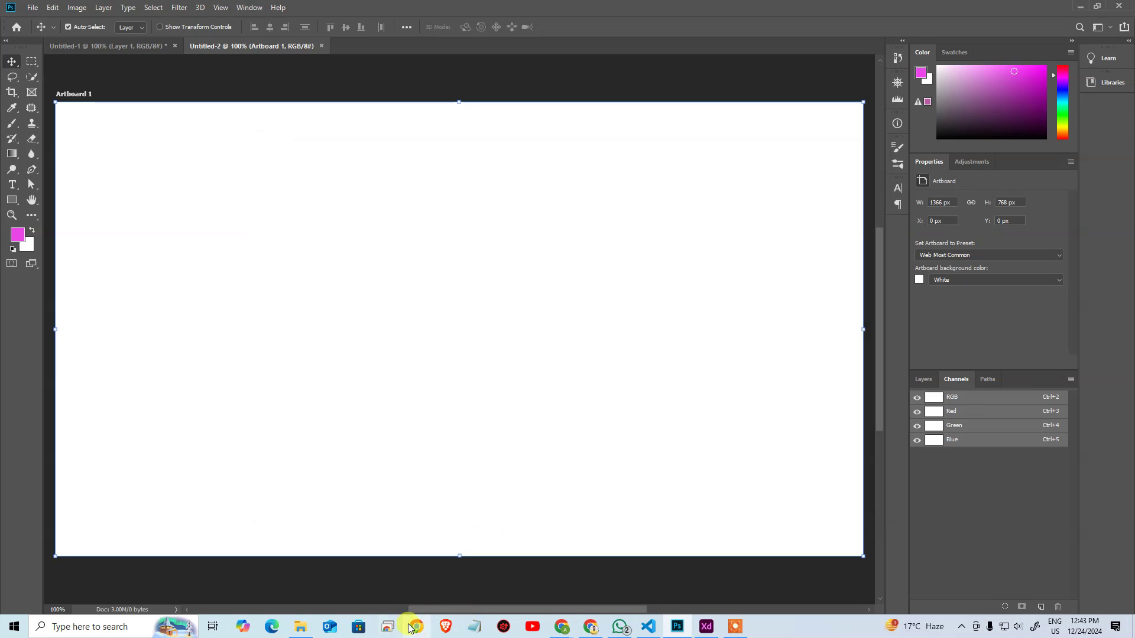
Step: Switch to File Explorer, examine the image details of XD_EXPORT.jpg including its bit depth, and close the folder window
left_click(301, 626)
left_click(304, 147)
left_click(348, 165)
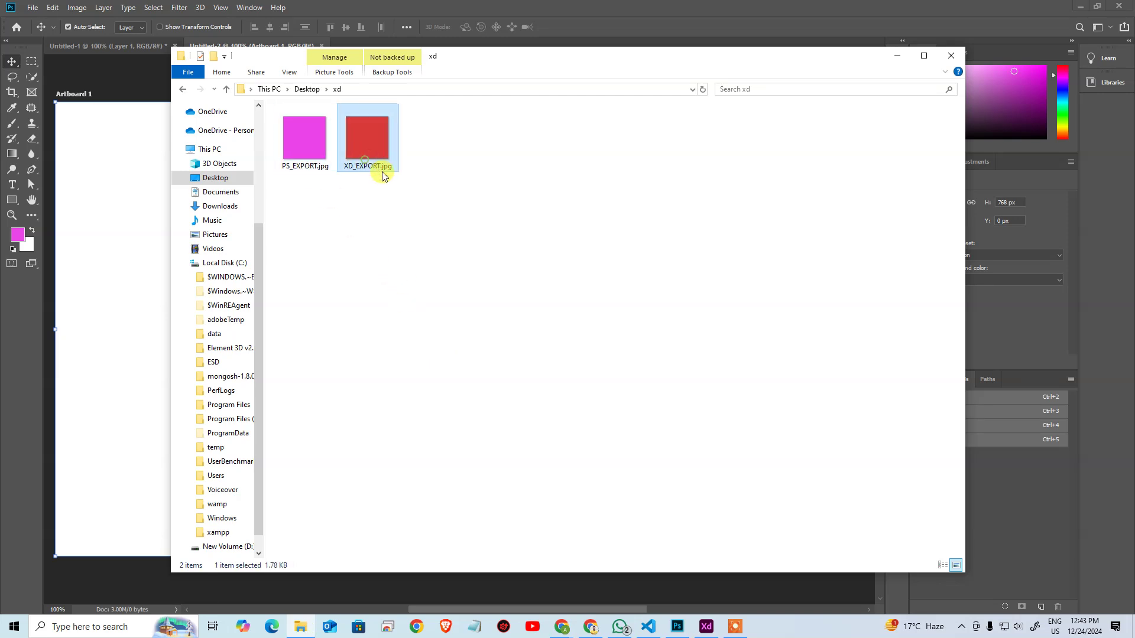
key("alt+Return")
left_click(490, 246)
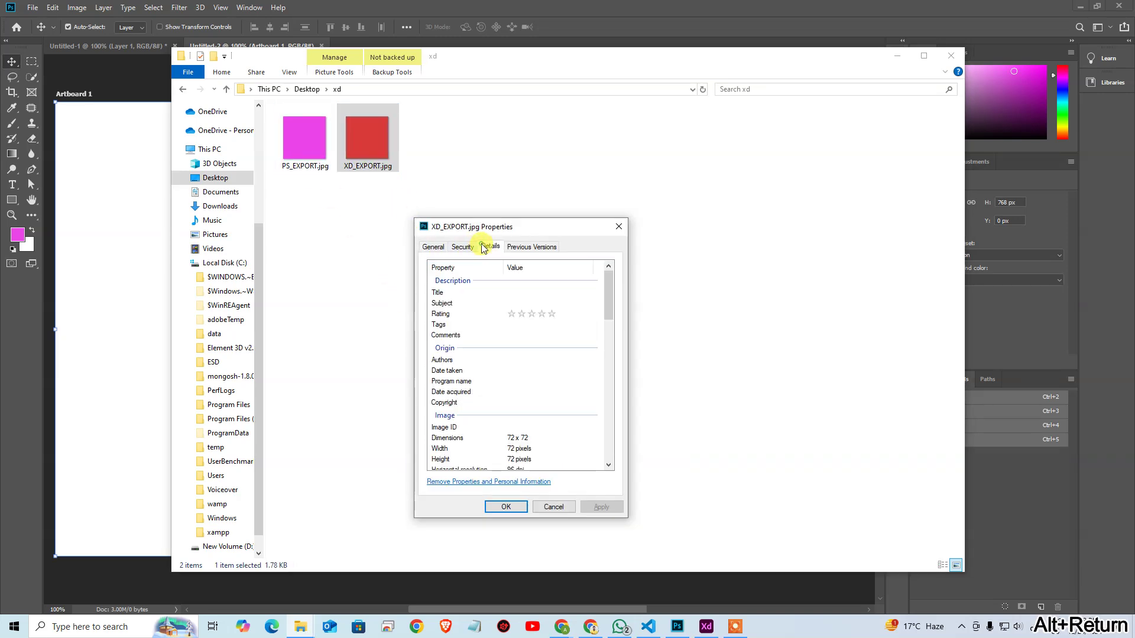
scroll(517, 437, "down", 3)
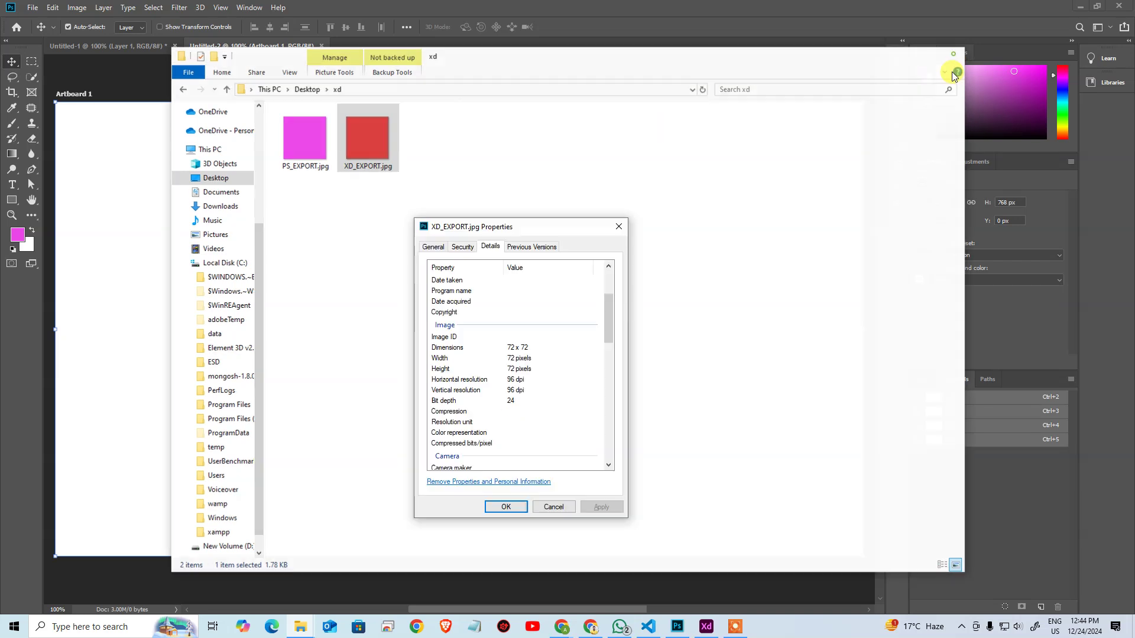
left_click(950, 56)
Step: Switch to Visual Studio Code, close 30_JS Arrays.html and collapse the 26.12.24 folder
mouse_move(650, 615)
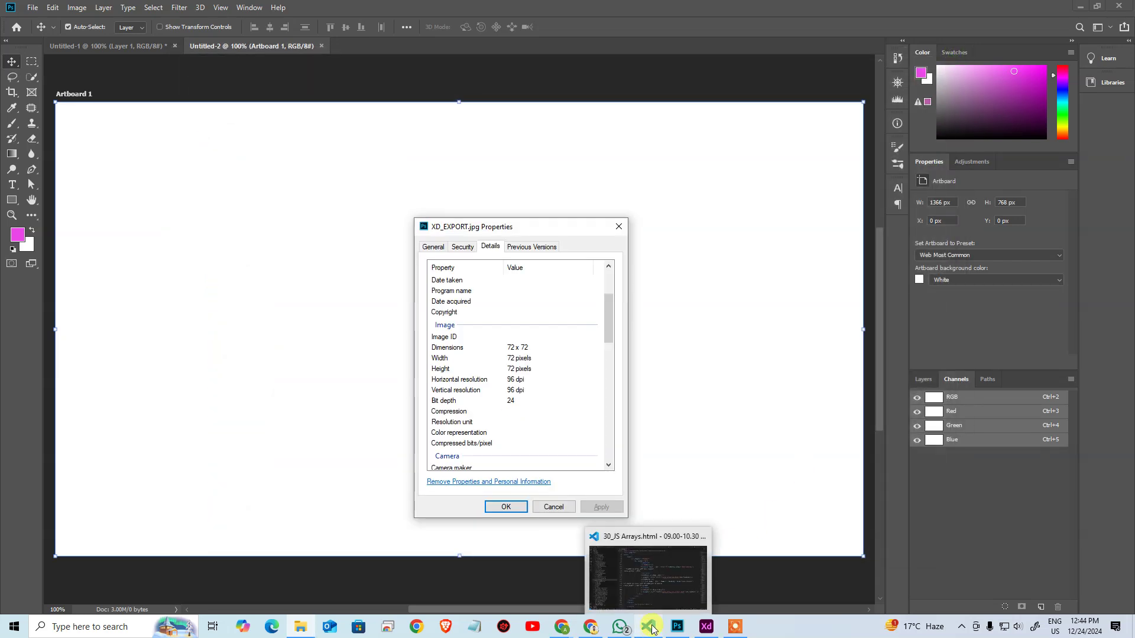
left_click(657, 588)
left_click(506, 302)
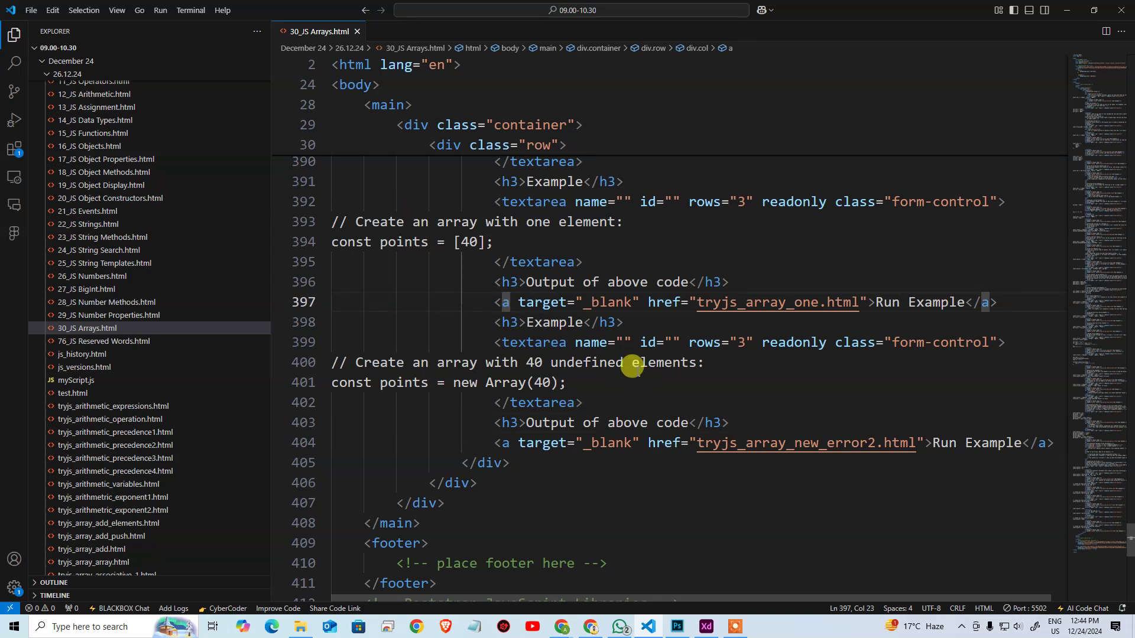
scroll(629, 369, "up", 4)
key("ctrl+w")
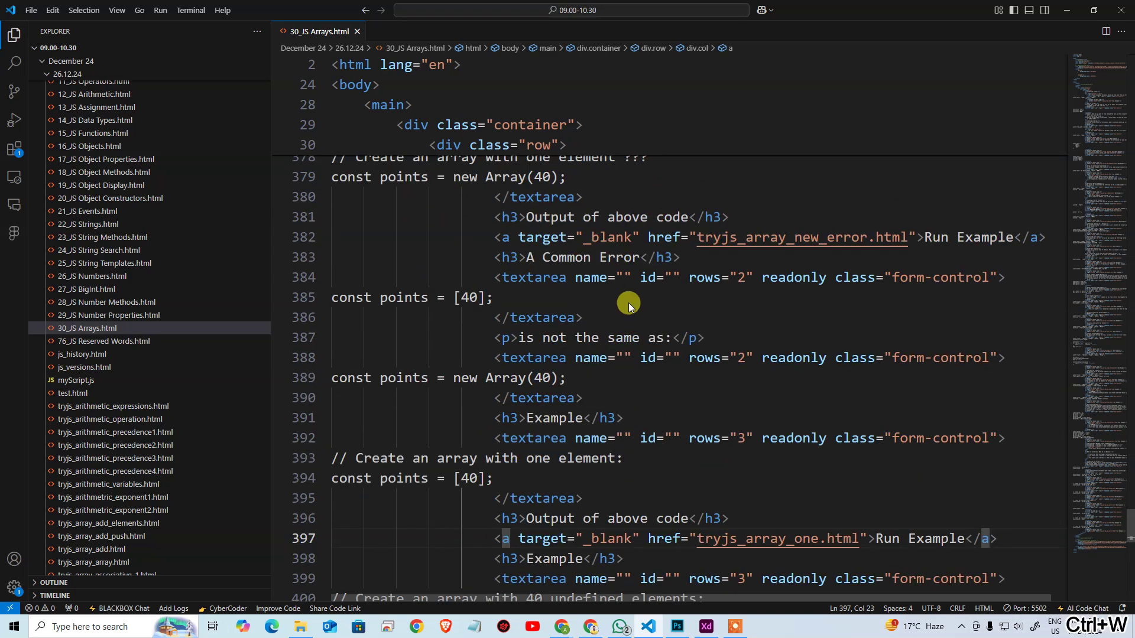
scroll(198, 165, "up", 5)
left_click(51, 118)
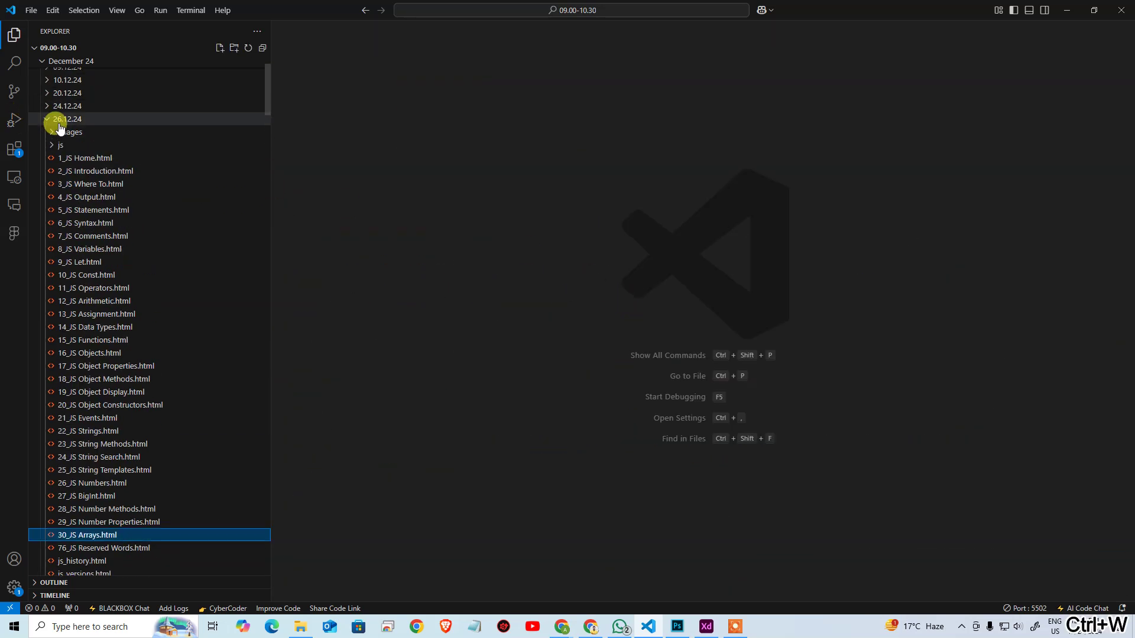
Step: Create a file named demo.html in the December 24 folder
right_click(73, 88)
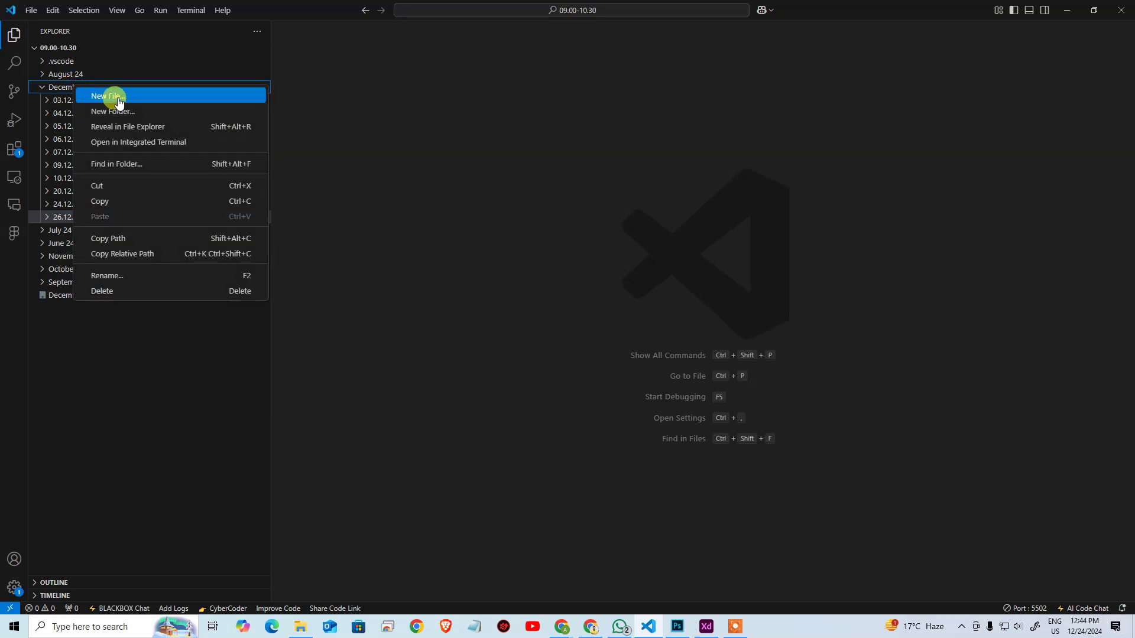
left_click(114, 101)
type("DE")
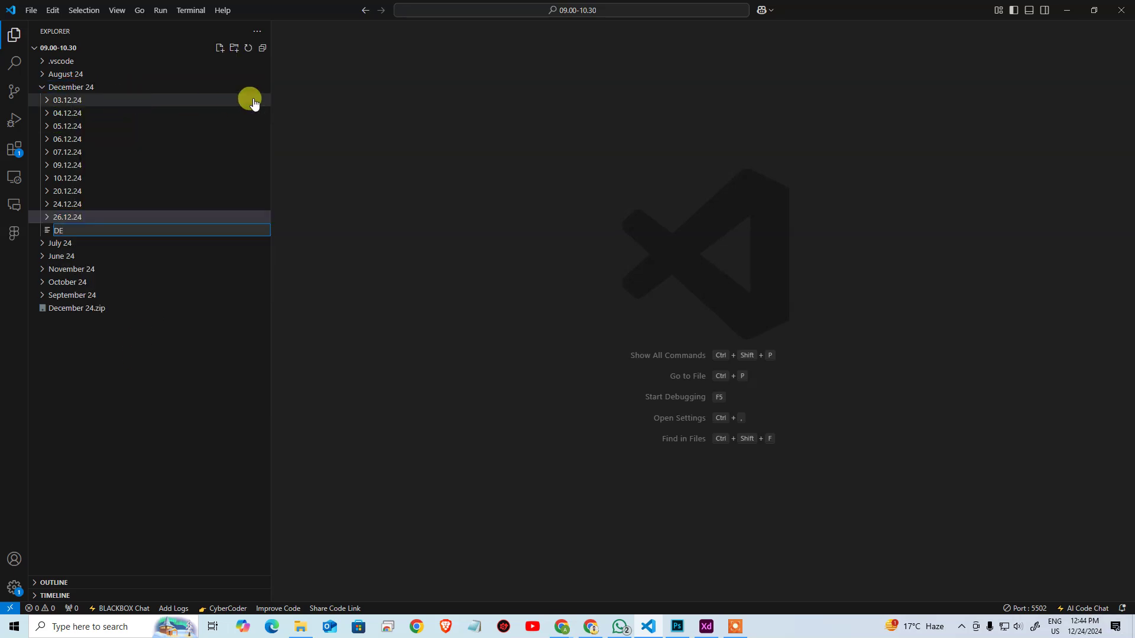
key("BackSpace")
key("BackSpace")
type("demo.html")
key("Return")
Step: Insert the HTML5 boilerplate into demo.html and save the file
type("html")
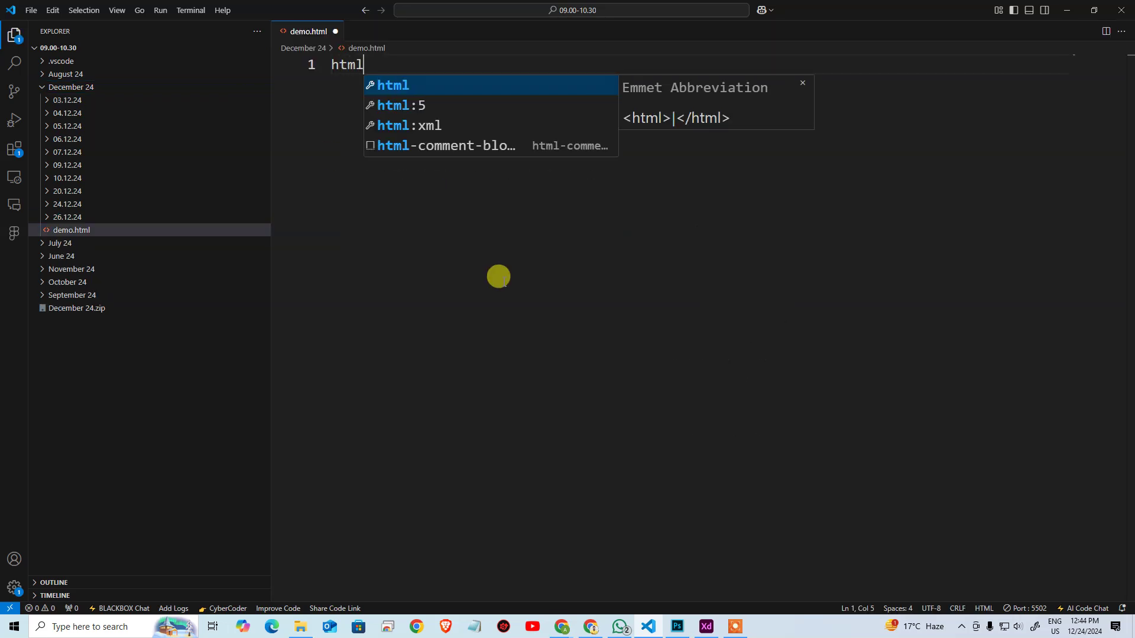
key("Down")
key("Return")
key("ctrl+s")
Step: Add a script block inside the body and declare in it "var x = screen;"
key("Down")
key("Down")
key("Down")
key("Down")
key("Down")
type("sc")
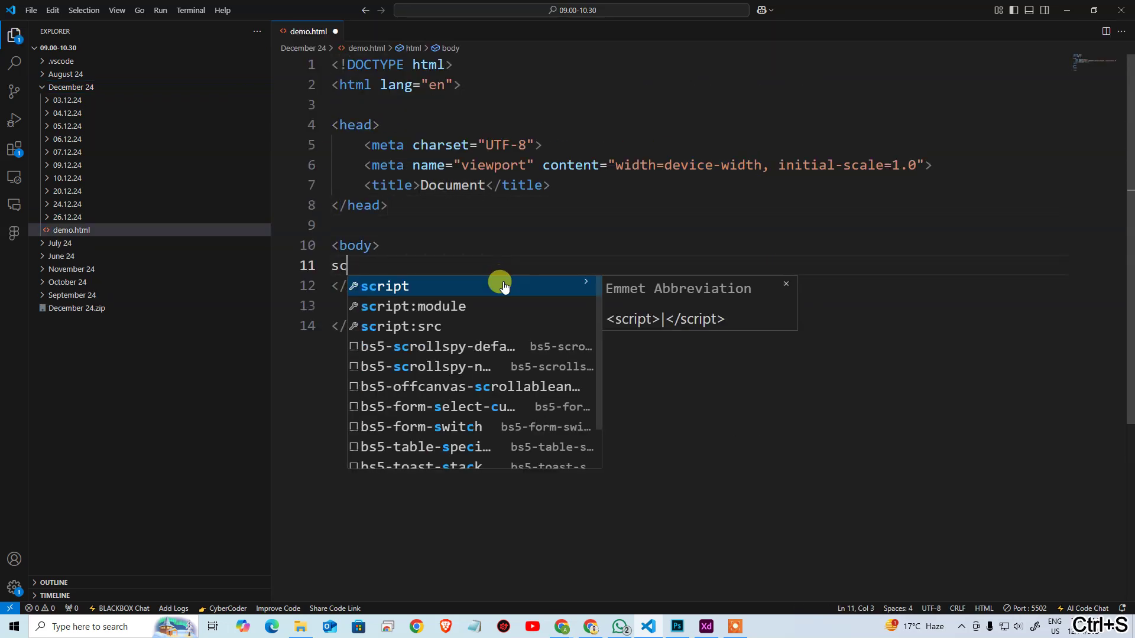
left_click(503, 286)
key("Return")
type("var ")
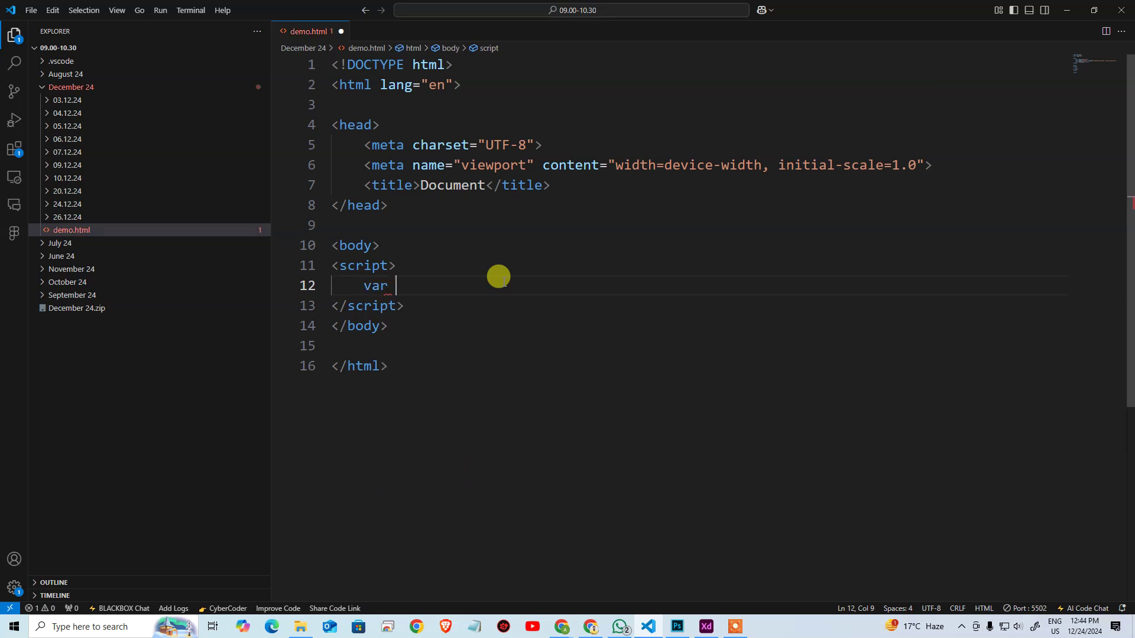
type("x = screen;")
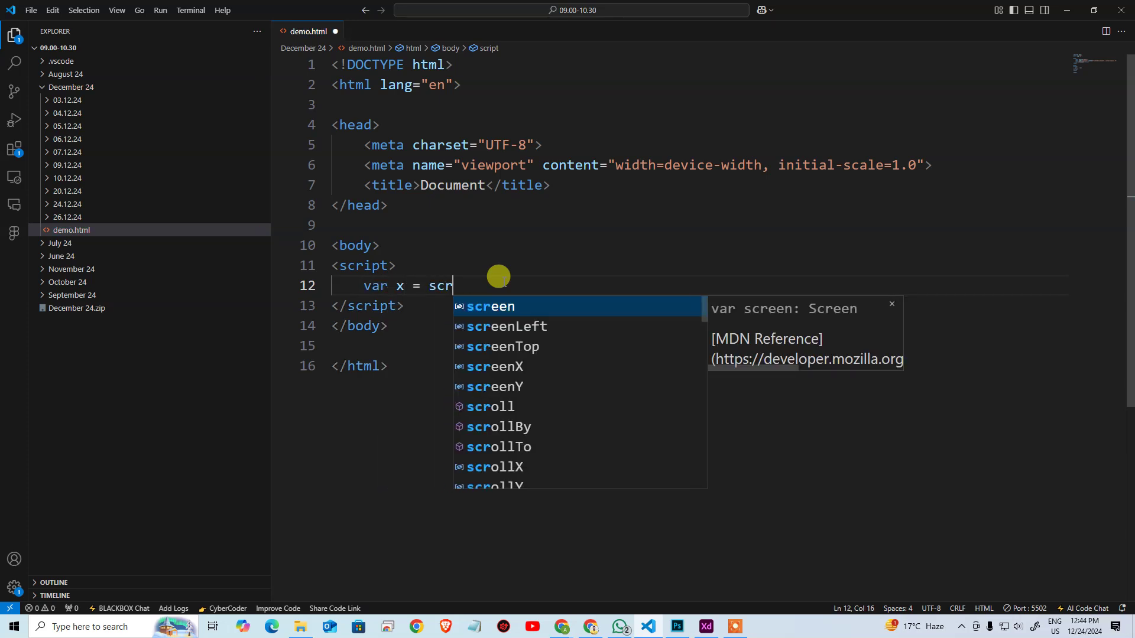
key("Return")
key("Return")
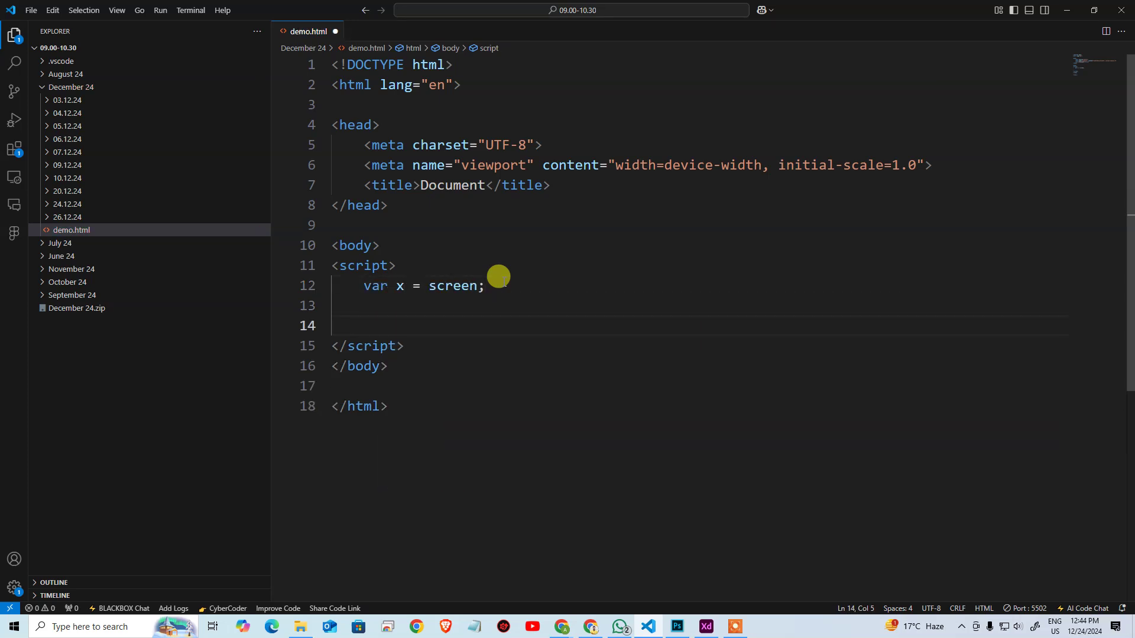
Step: Start a document.write call two lines below the variable declaration in the script block
type("dpc")
key("BackSpace")
key("BackSpace")
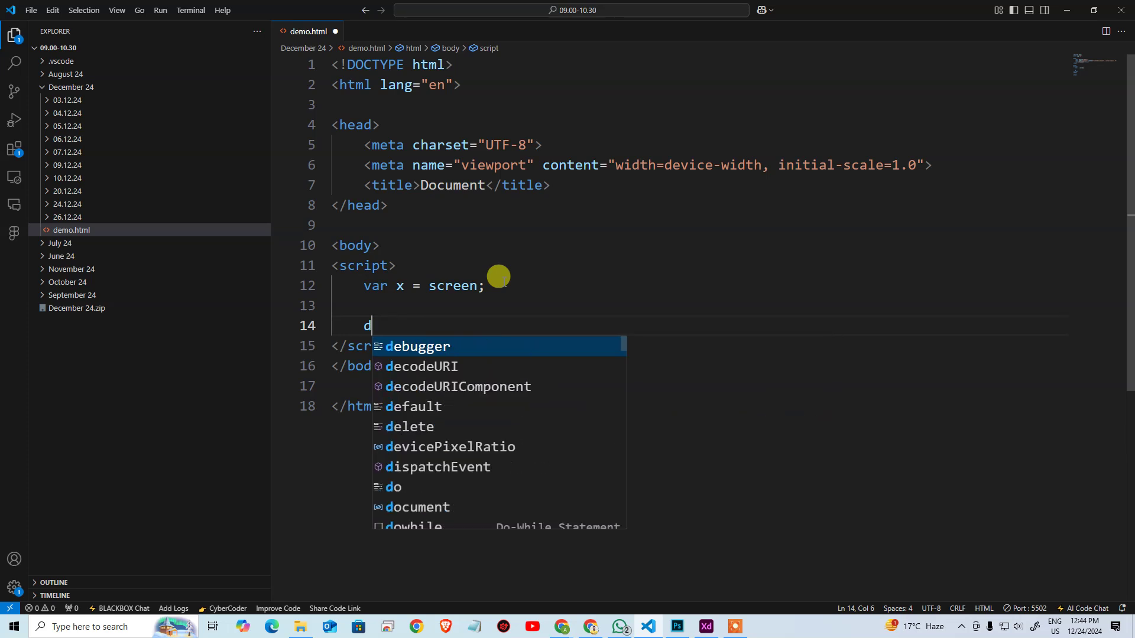
type("ocum")
key("Tab")
type(".wroi")
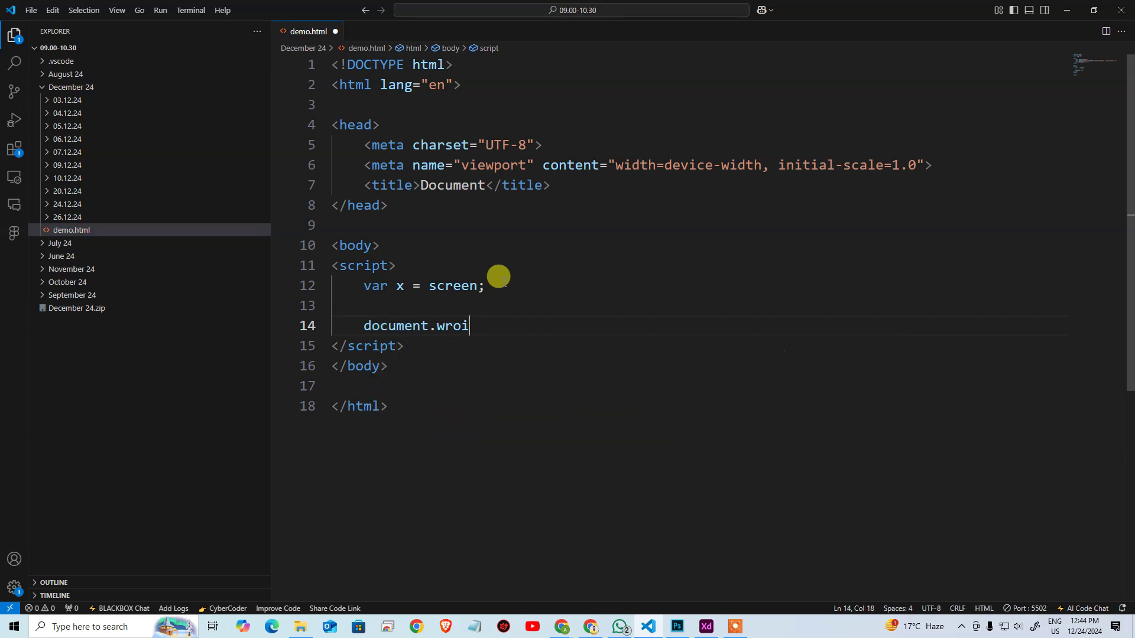
key("BackSpace")
key("BackSpace")
key("ctrl+space")
key("Tab")
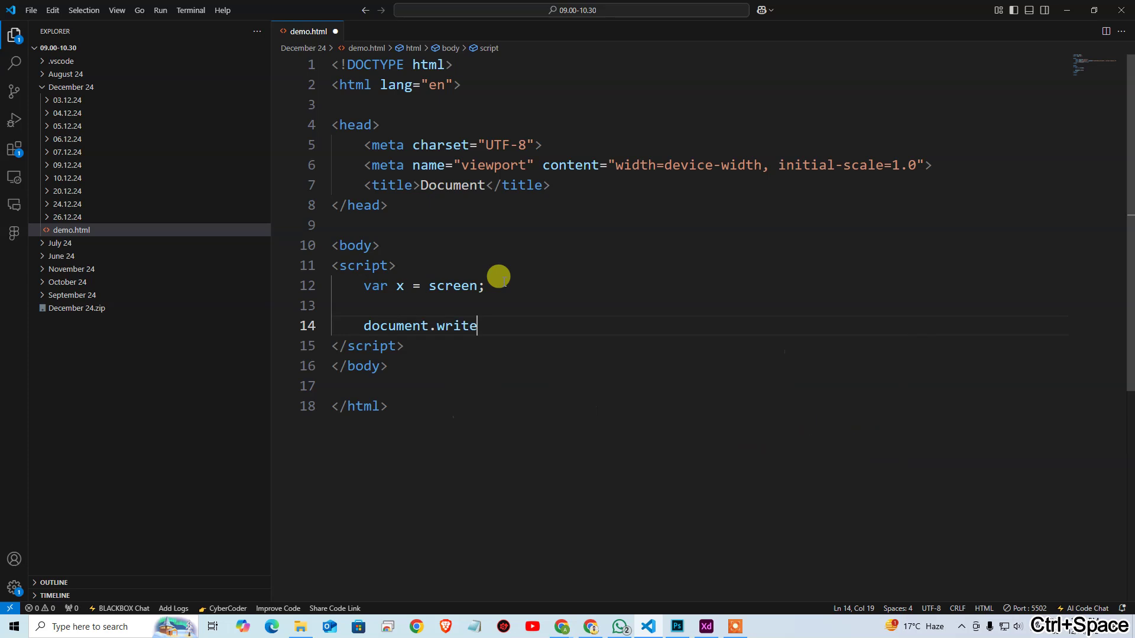
Step: Give the call the argument "Color Depth:" + x.colorDepth, end it with a semicolon and save the file
type("()")
type("\"Color De")
type("pth")
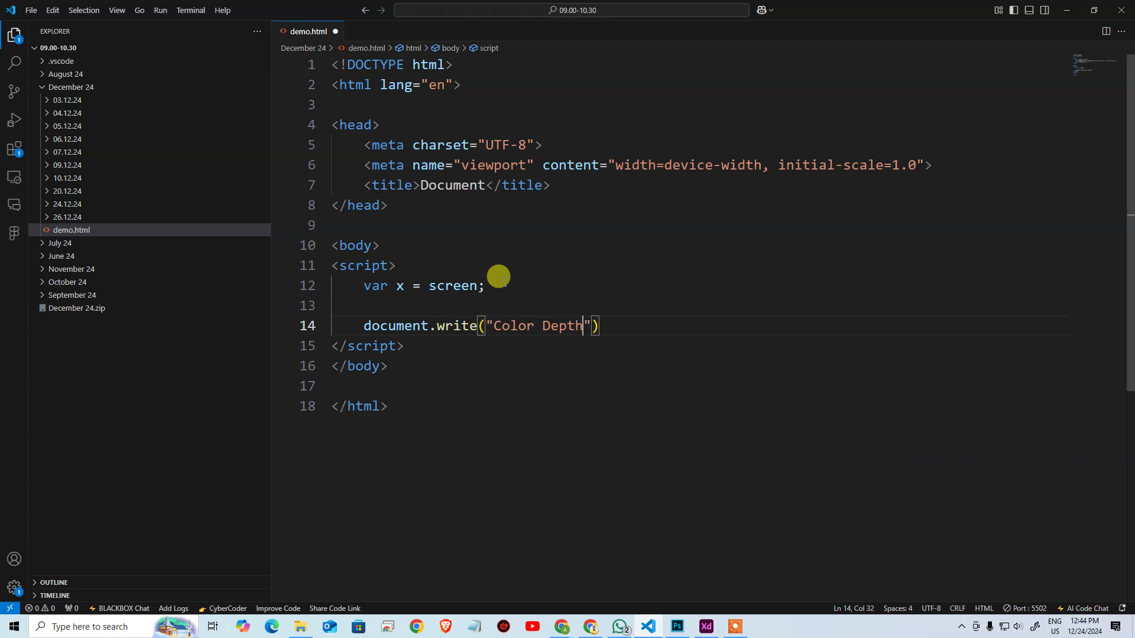
type(":\" + x.")
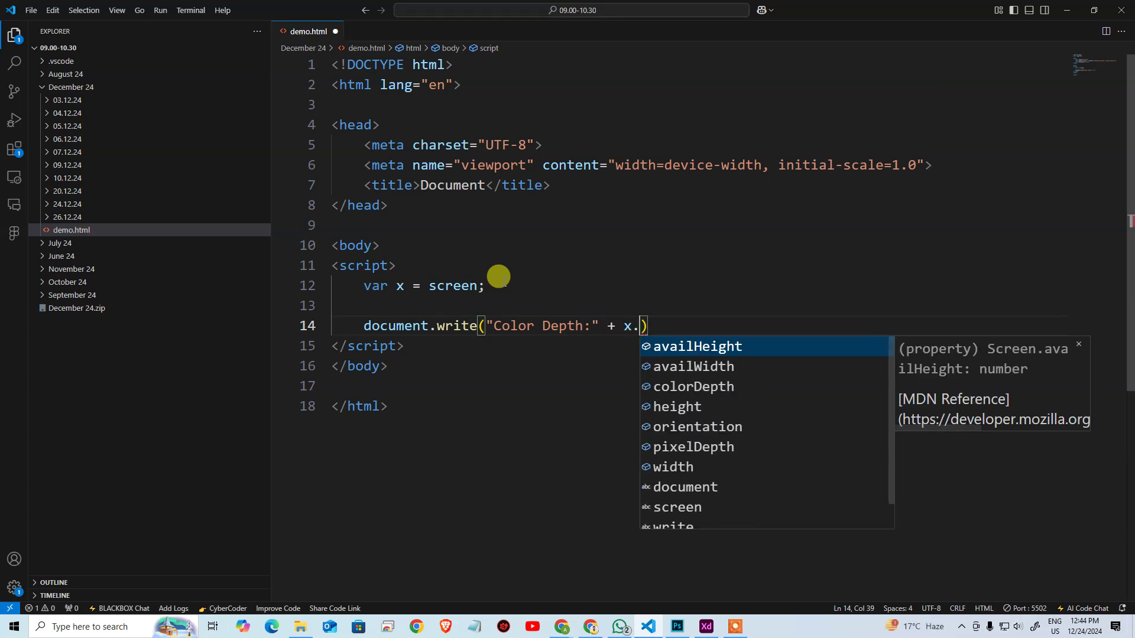
type("co")
key("Return")
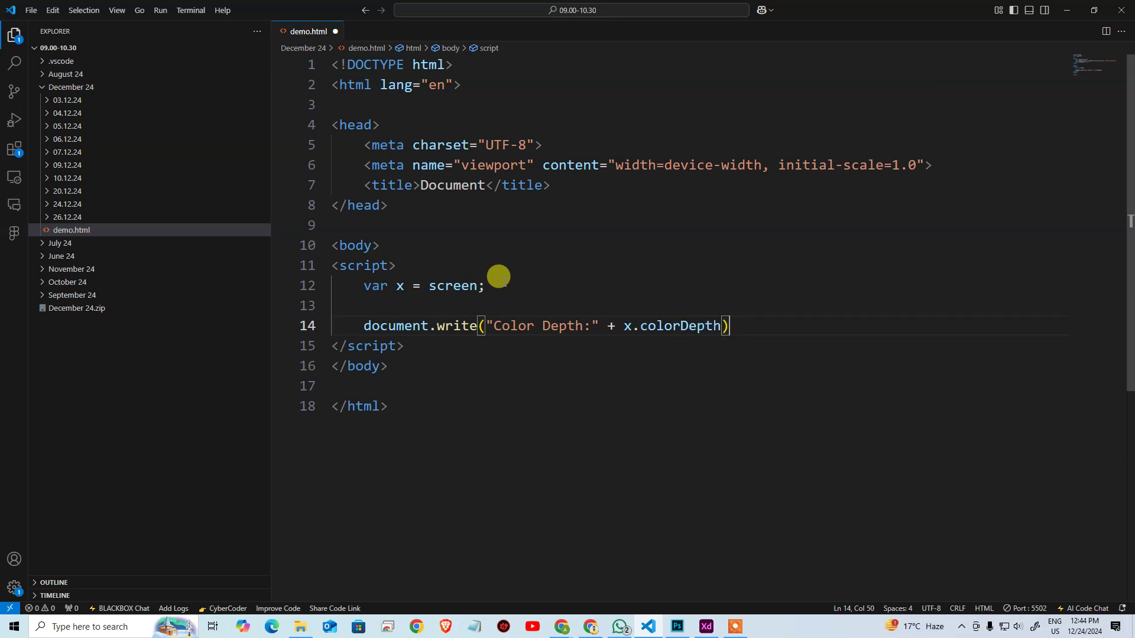
type(";")
key("ctrl+s")
Step: Duplicate the Color Depth document.write line twice so three identical statements follow one another
key("ctrl+c")
key("ctrl+v")
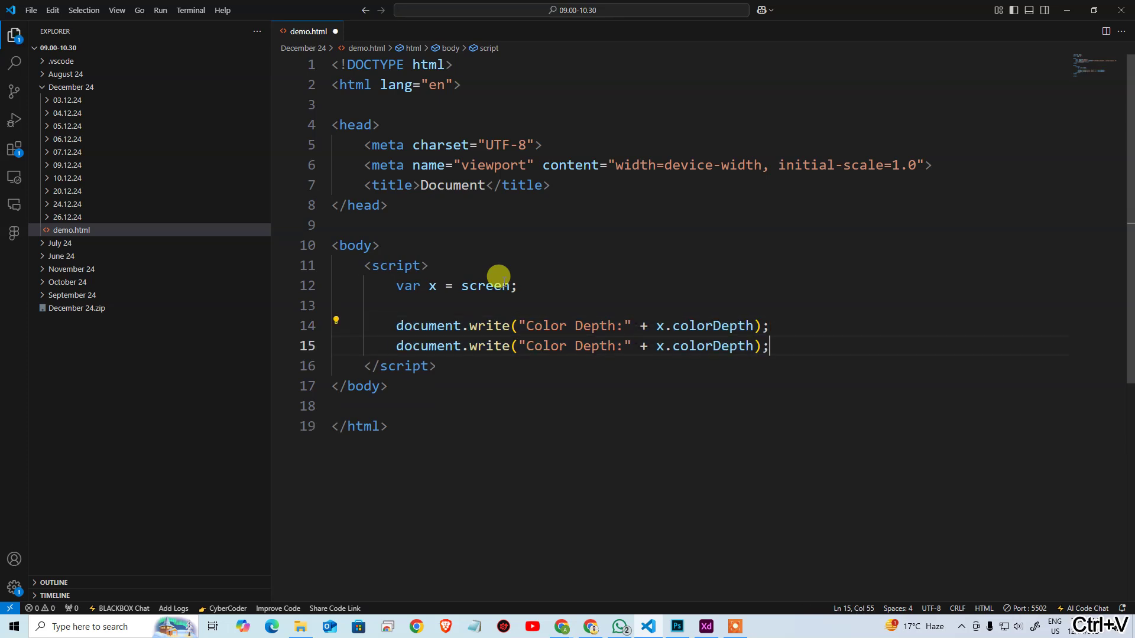
key("Up")
key("Return")
key("Up")
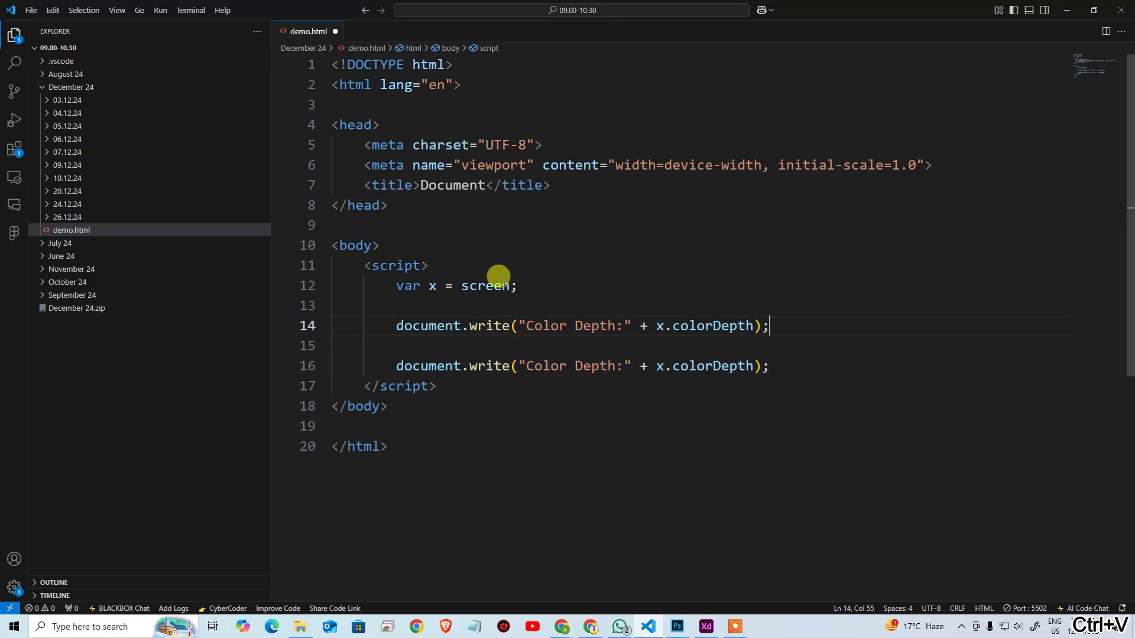
key("Down")
key("ctrl+v")
Step: Change the middle statement to document.write("<br>"); in place of the color depth text and property
key("Left")
key("Left")
key("ctrl+shift+Left")
key("ctrl+shift+Left")
key("ctrl+shift+Left")
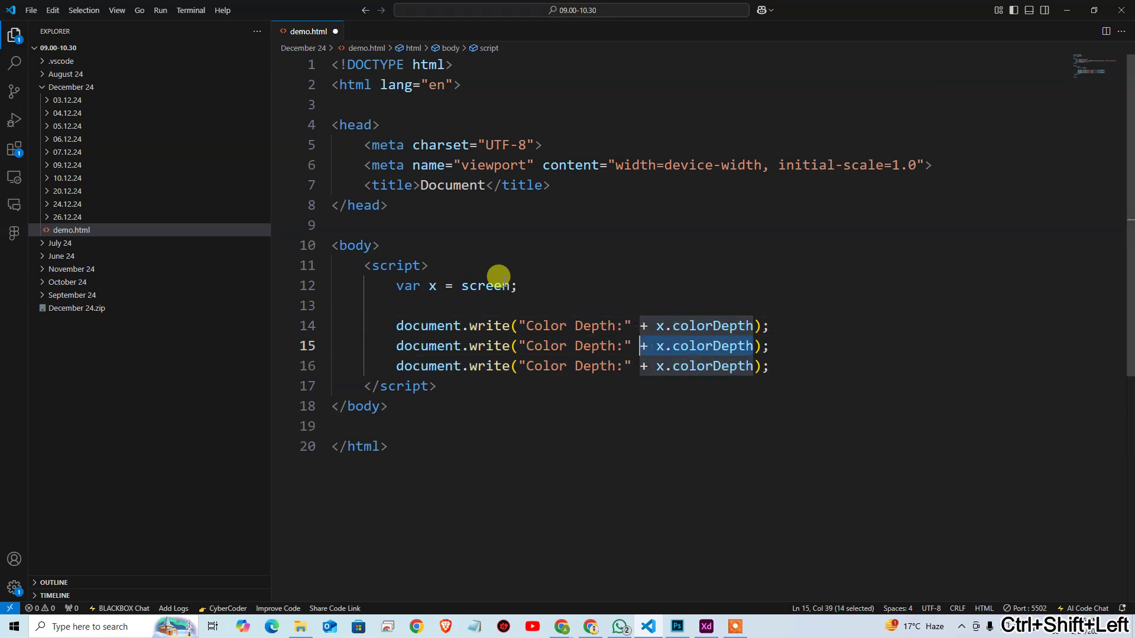
key("BackSpace")
key("BackSpace")
key("Left")
key("ctrl+shift+Left")
key("ctrl+shift+Left")
key("ctrl+shift+Left")
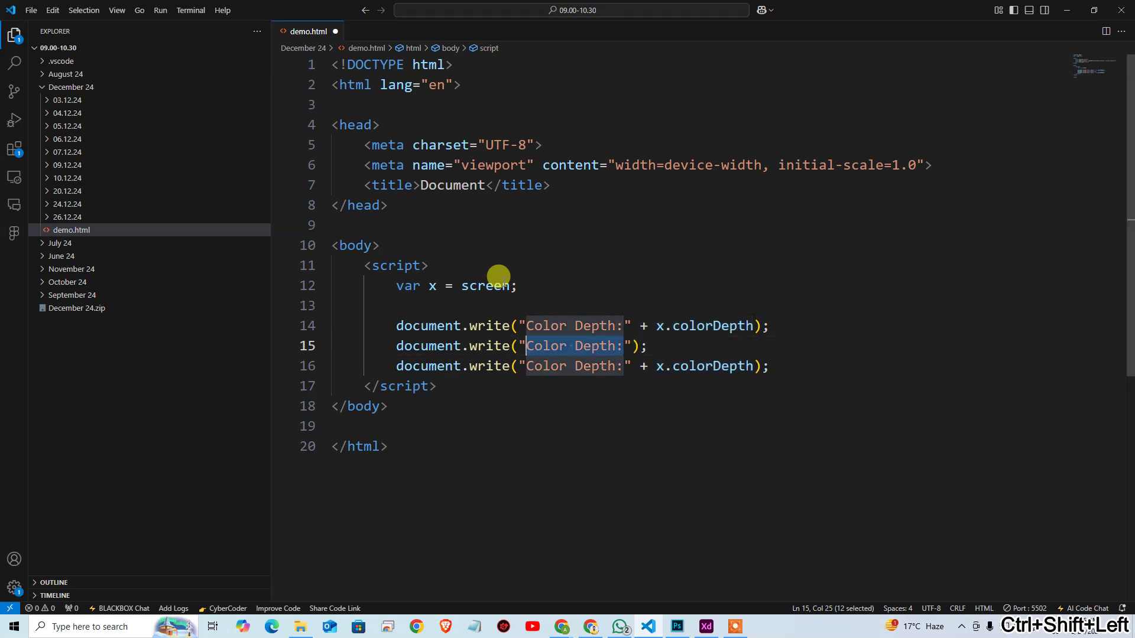
type("<>")
type("br>>")
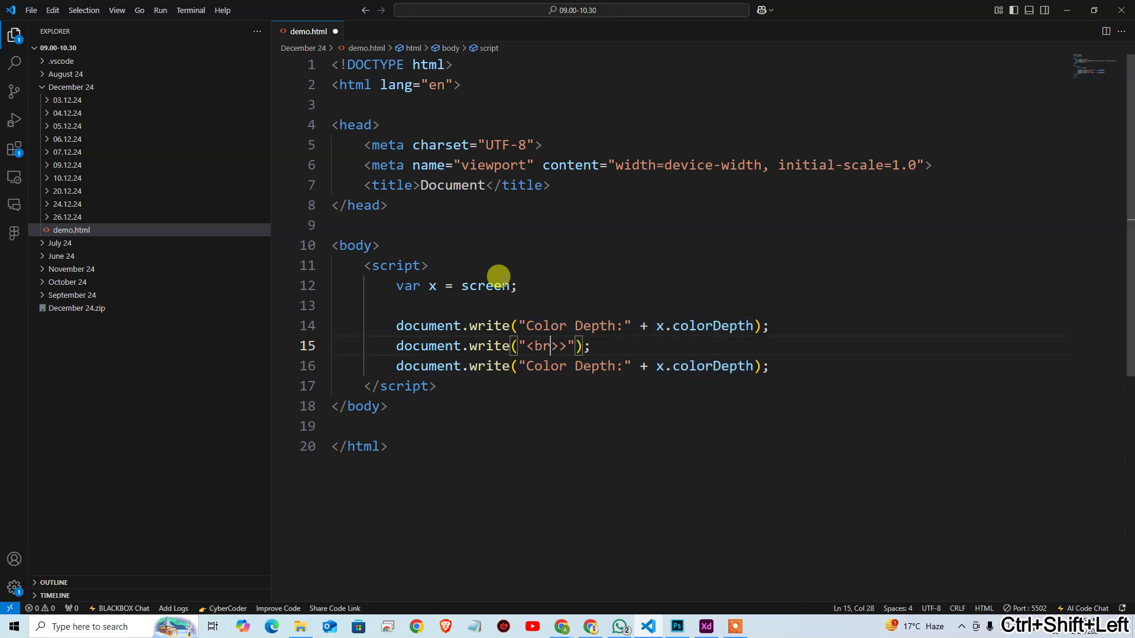
key("Delete")
Step: Change the label in the third document.write statement to "Bit Depth:"
key("Down")
key("End")
key("Left")
key("Home")
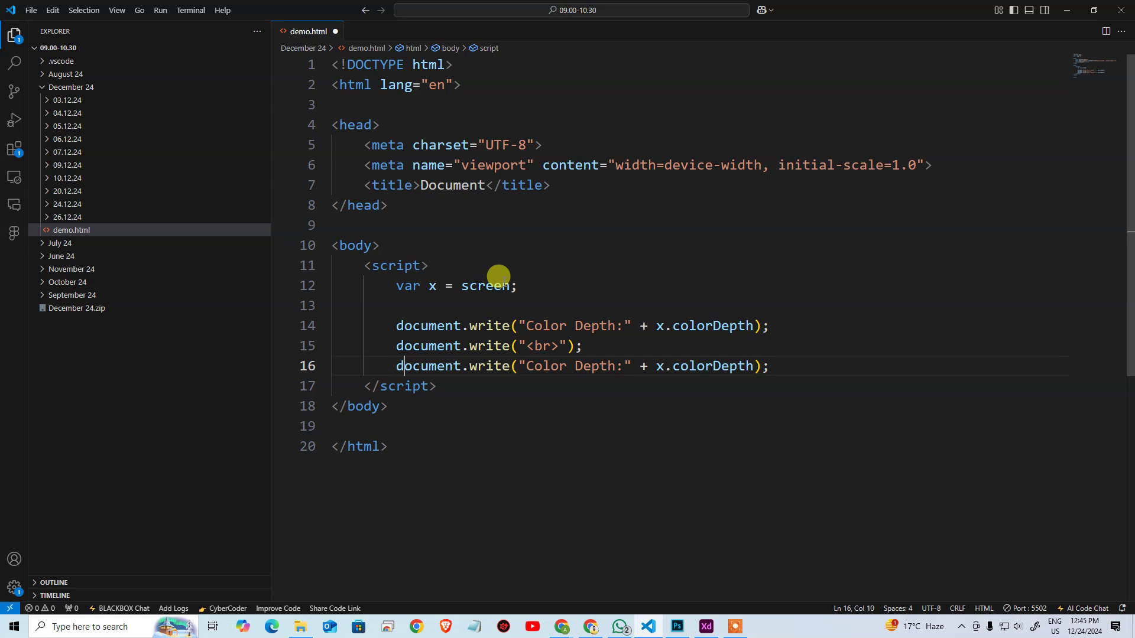
key("ctrl+Right")
key("ctrl+Right")
key("ctrl+Right")
key("Right")
key("Left")
key("ctrl+shift+Right")
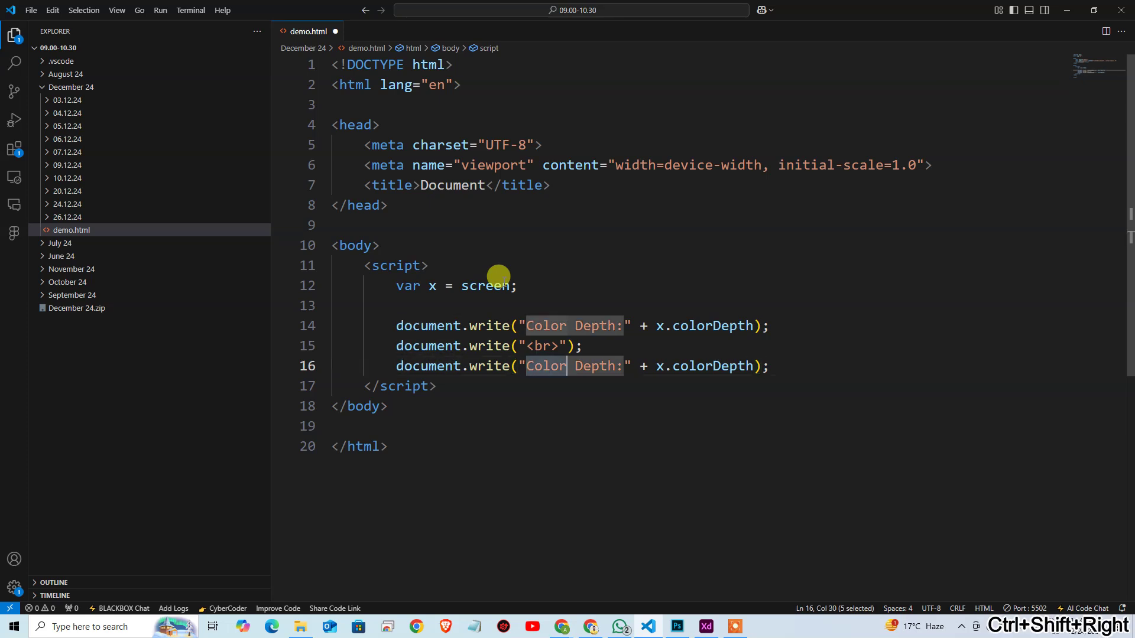
type("Bit")
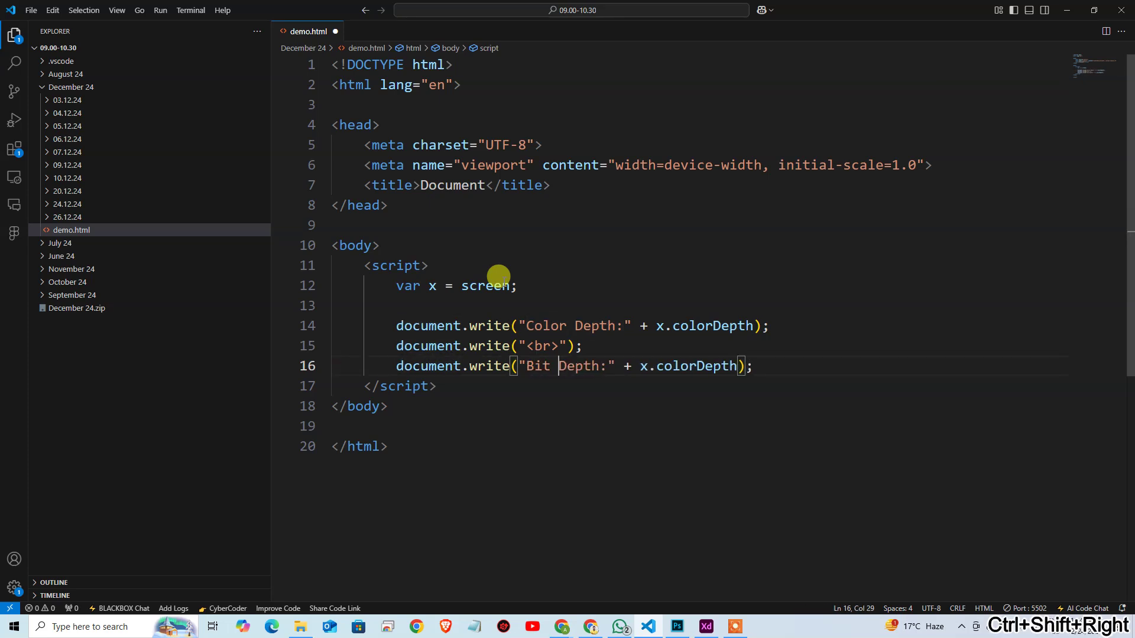
Step: Remove the colorDepth property after "x." in the Bit Depth statement
key("Right")
key("Right")
key("Right")
key("Right")
key("Right")
key("Right")
key("Right")
key("Right")
key("Right")
key("Right")
key("Right")
key("Right")
key("Right")
key("Right")
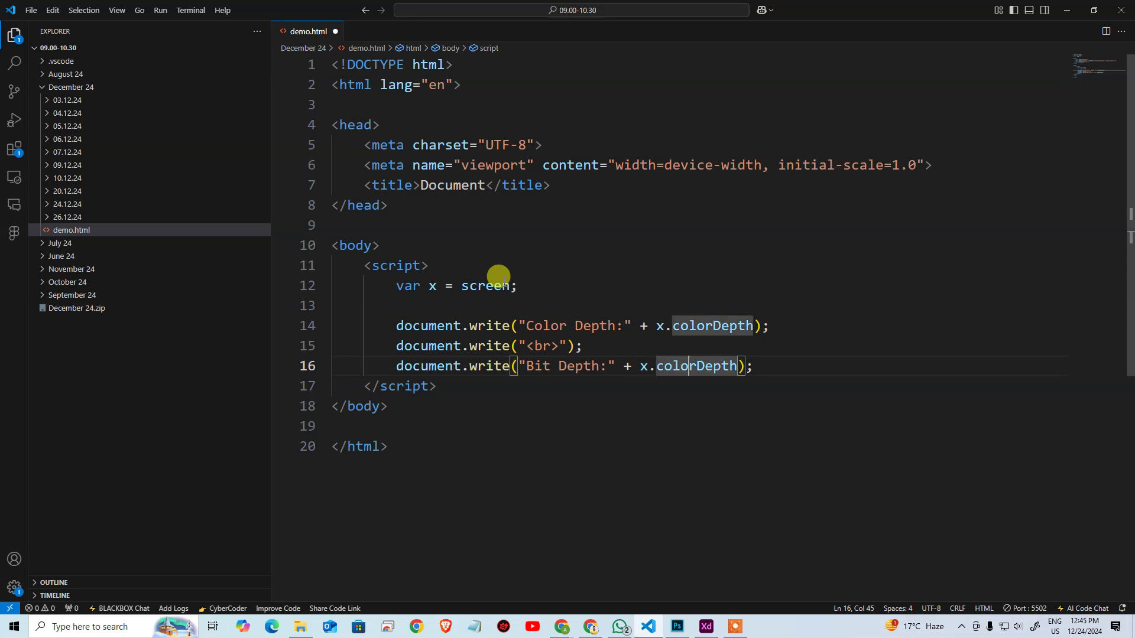
key("shift+Left")
key("shift+Left")
key("shift+Left")
key("shift+Left")
key("shift+Left")
type("b")
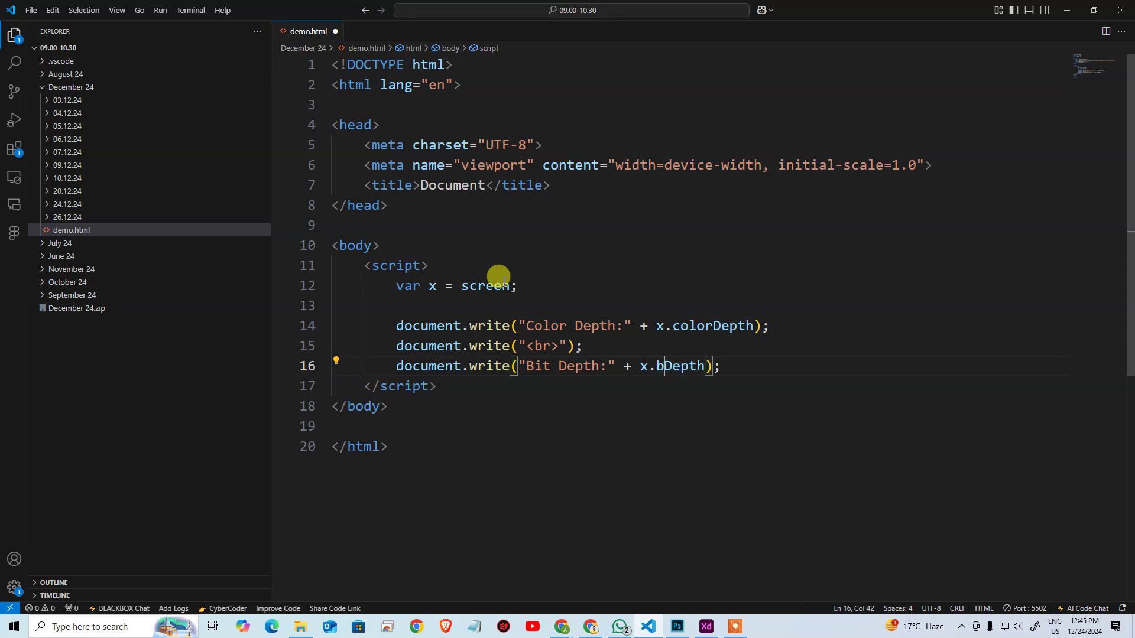
key("ctrl+shift+Right")
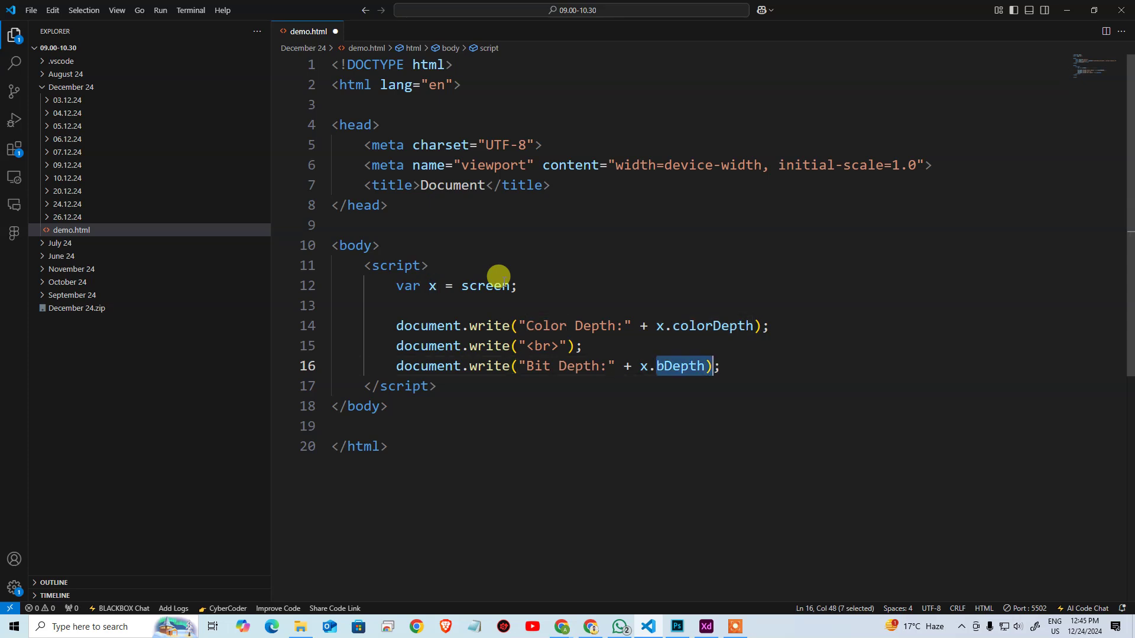
key("BackSpace")
type("bit")
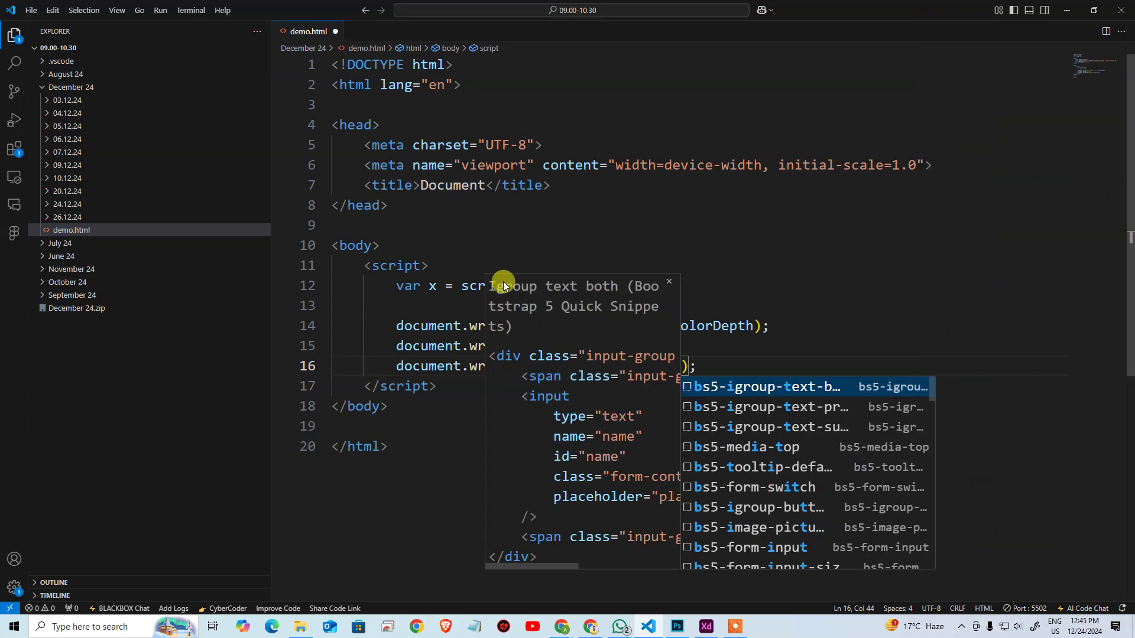
key("Escape")
key("BackSpace")
key("BackSpace")
key("BackSpace")
Step: Insert the pixelDepth property after "x." in the Bit Depth statement and save the file
type("p")
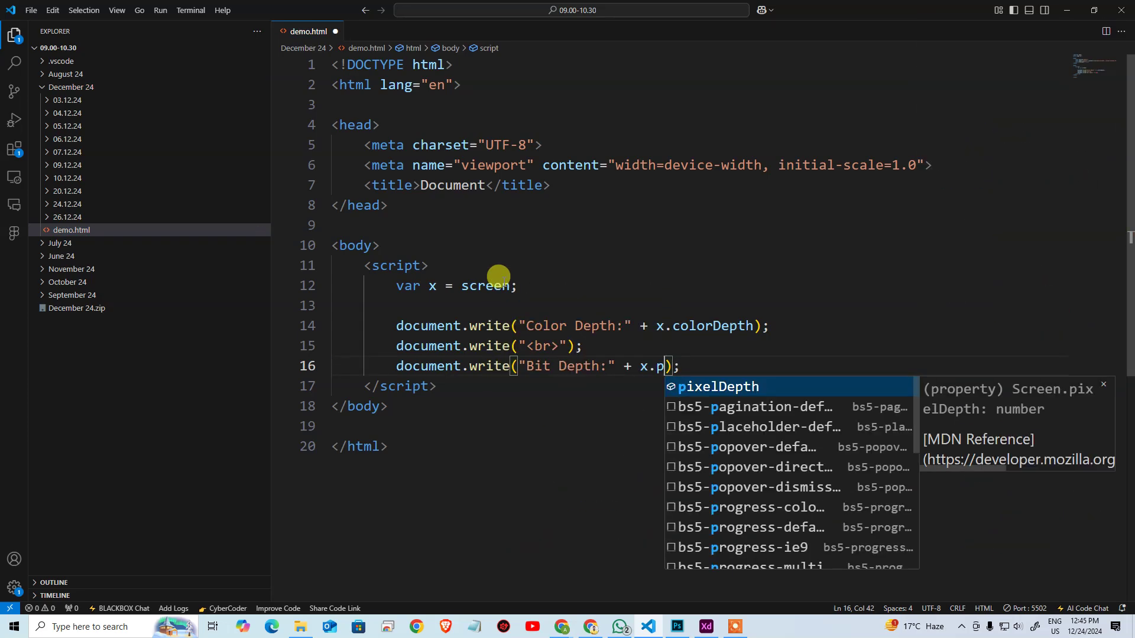
key("Return")
key("End")
key("ctrl+s")
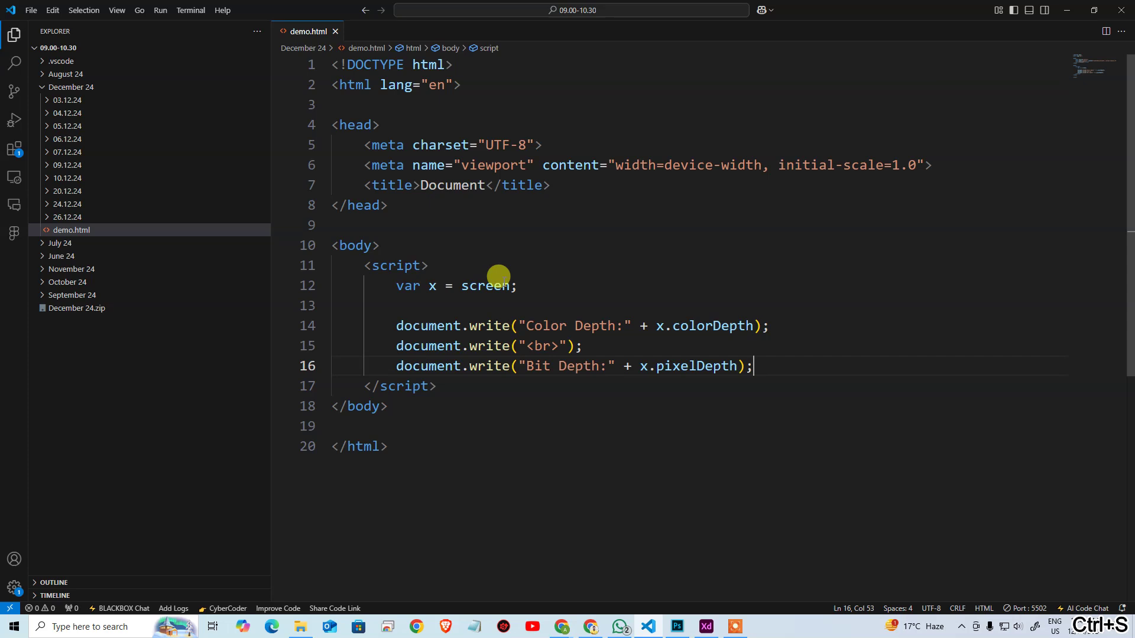
Step: Open demo.html with Live Server and enlarge the page to 200% to examine the color depth and bit depth values
right_click(526, 418)
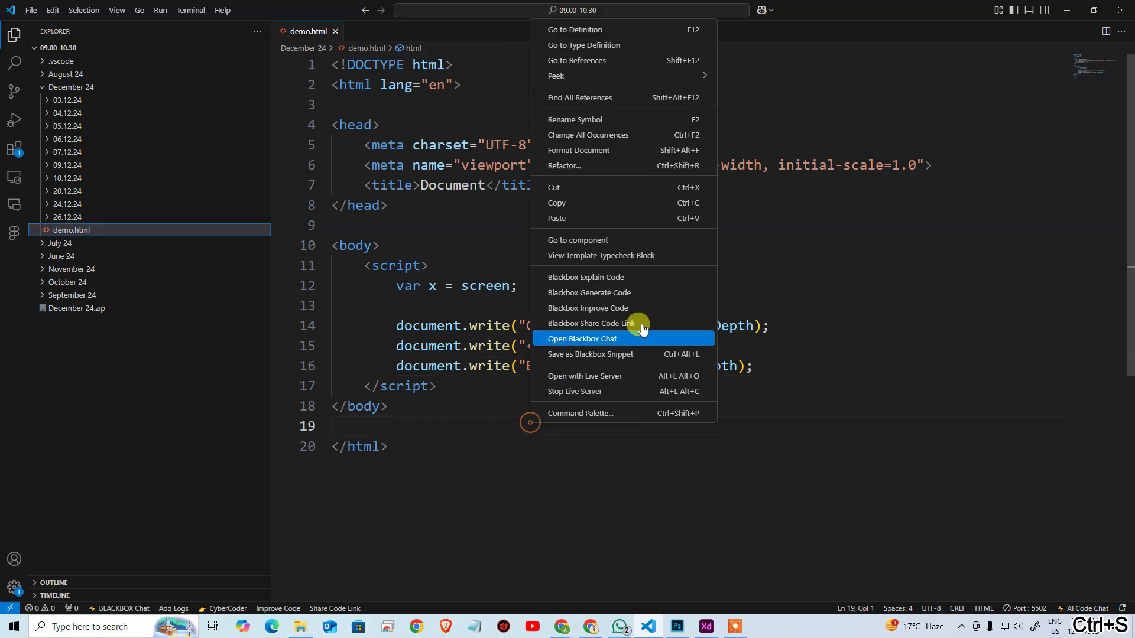
left_click(610, 371)
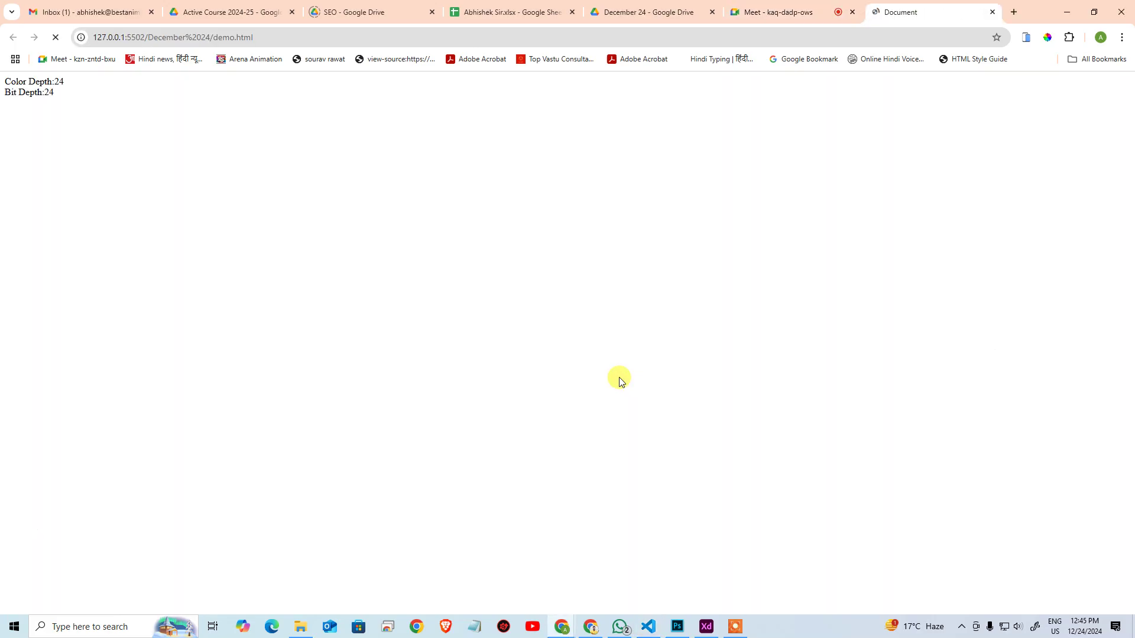
key("ctrl+plus")
key("ctrl+plus")
key("ctrl+plus")
key("ctrl+plus")
key("ctrl+plus")
double_click(117, 93)
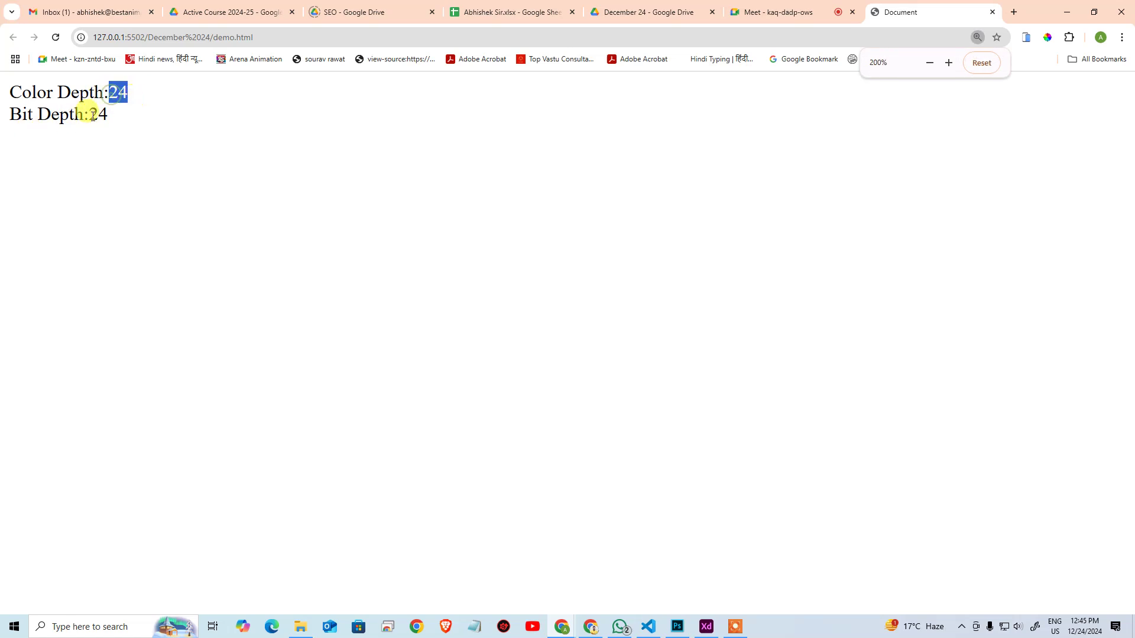
double_click(98, 114)
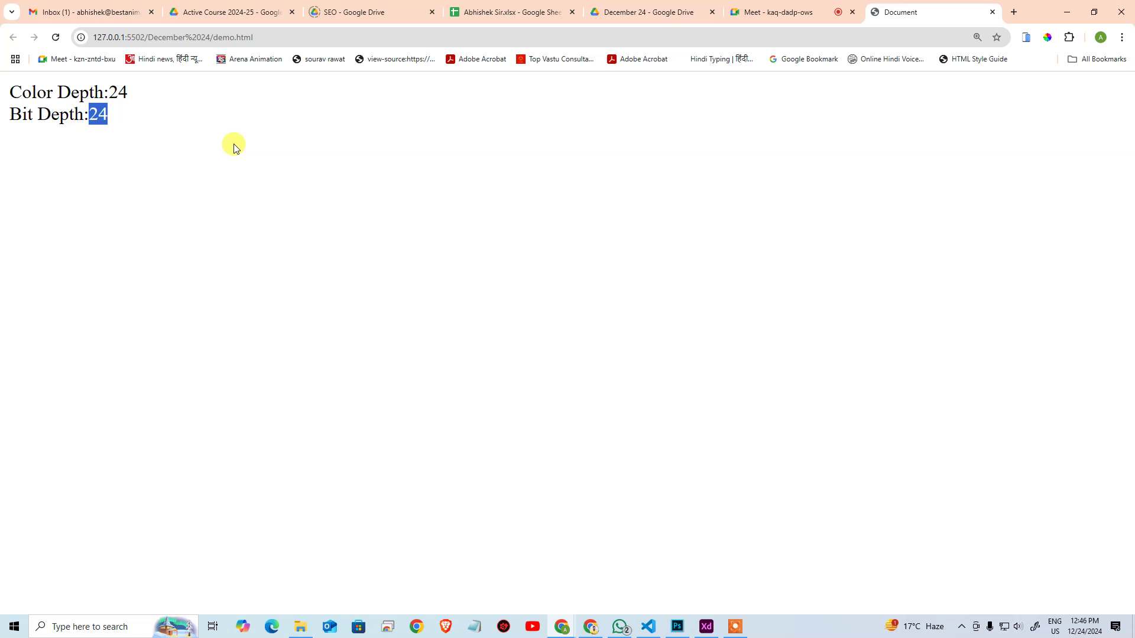
Step: Close the demo page's browser tab and switch to Photoshop
key("ctrl+0")
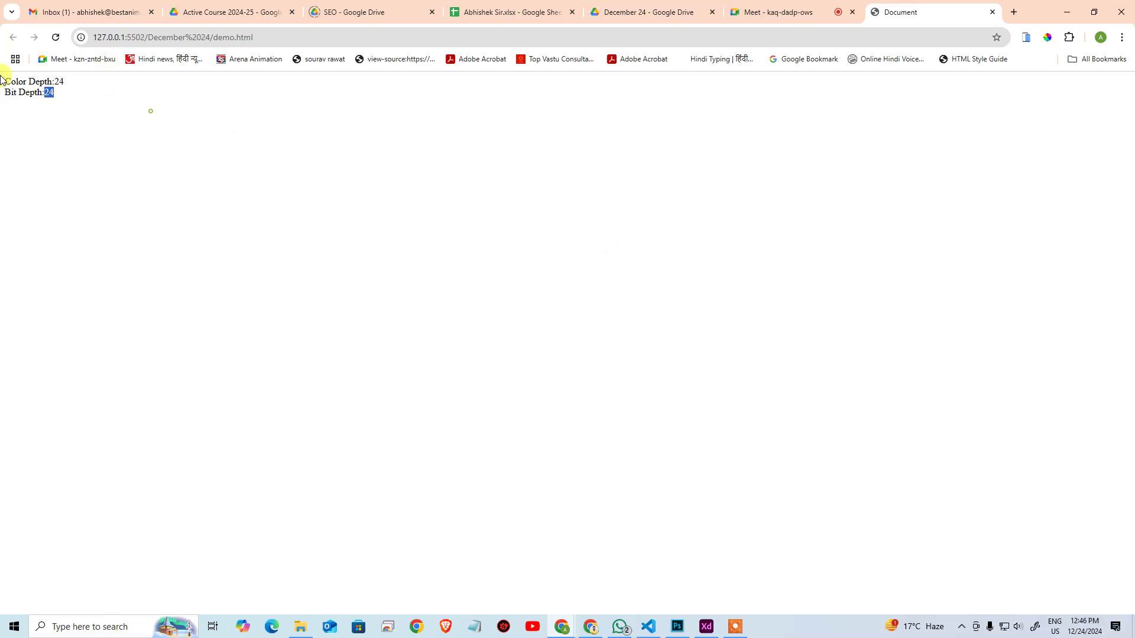
left_click(993, 12)
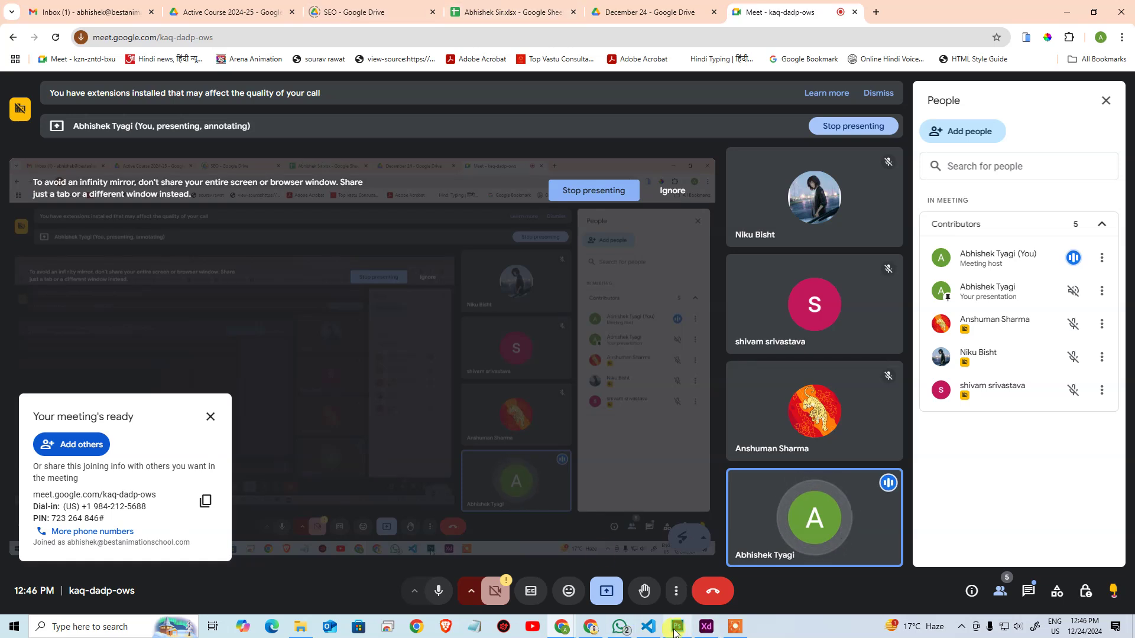
left_click(663, 567)
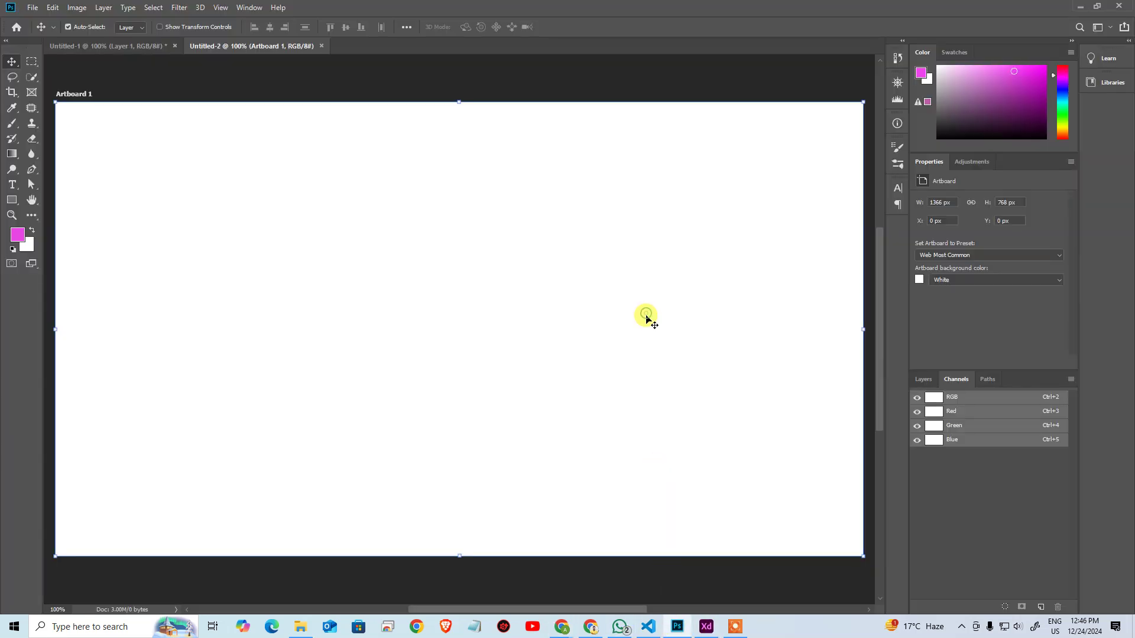
Step: Open the photo IMG_20241219_145126[1].jpg from the Desktop folder
key("ctrl")
key("ctrl+o")
scroll(435, 249, "down", 5)
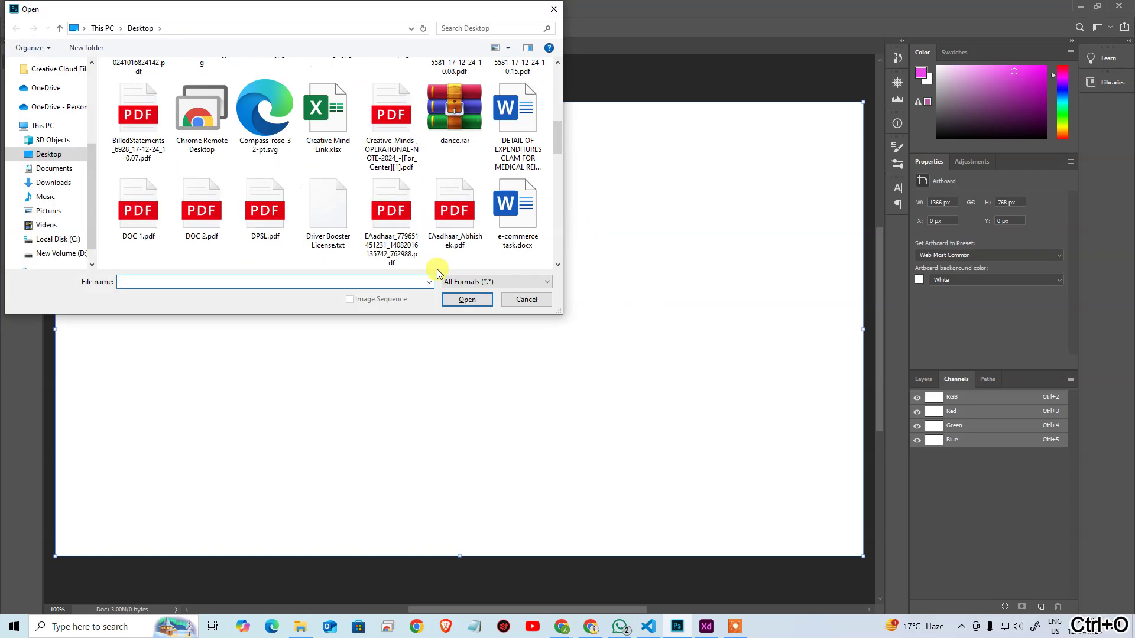
scroll(438, 273, "down", 10)
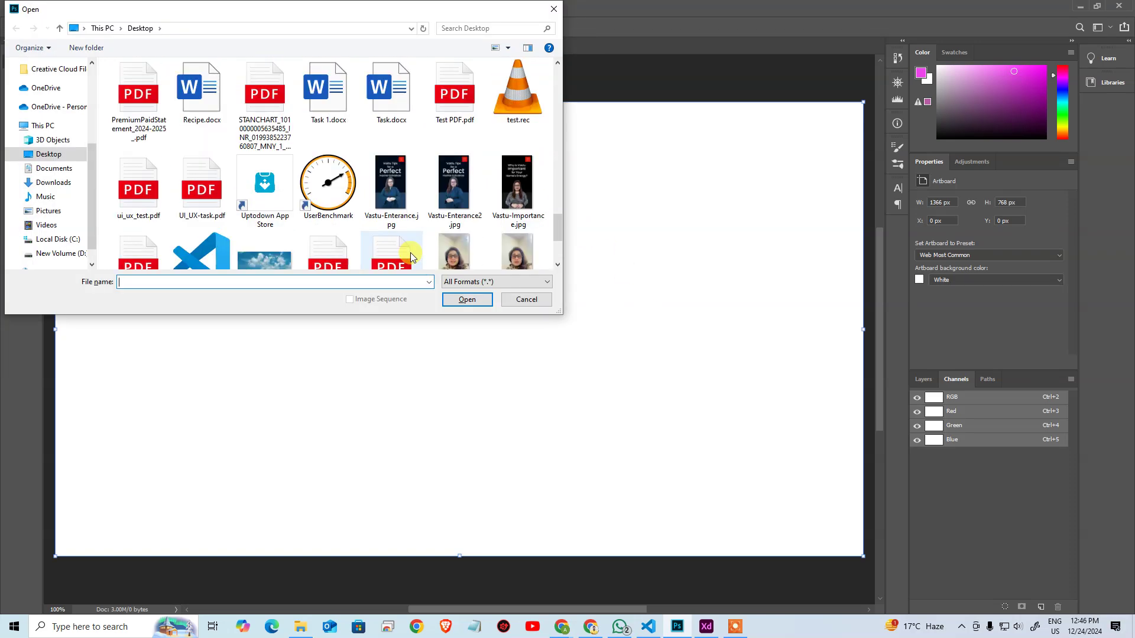
scroll(413, 254, "down", 3)
scroll(414, 253, "up", 10)
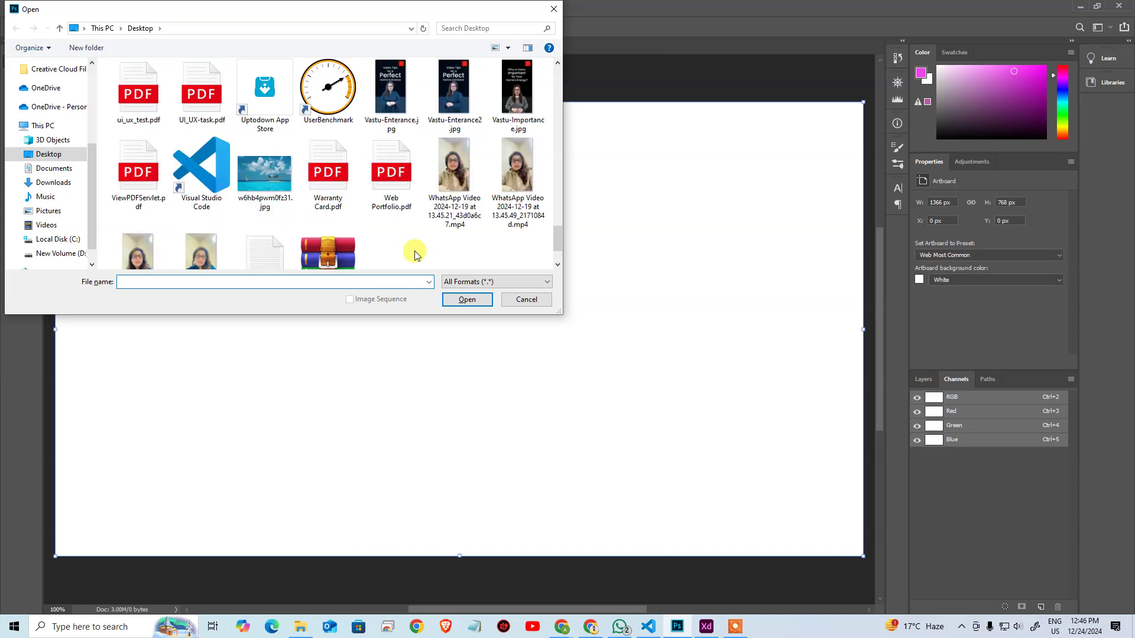
scroll(414, 254, "up", 1)
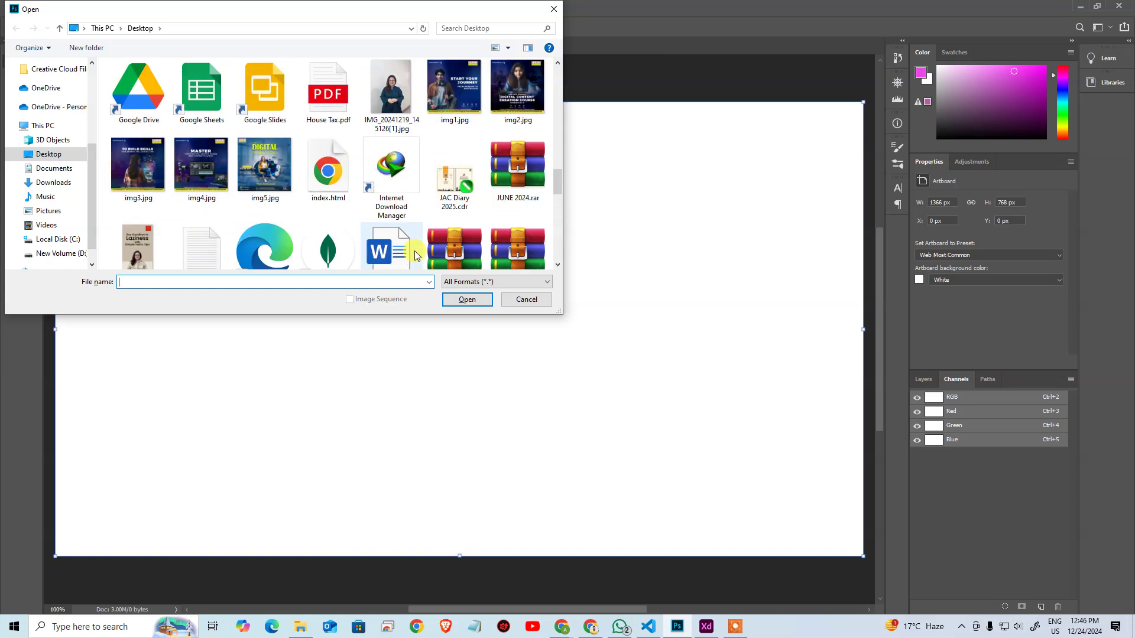
double_click(401, 117)
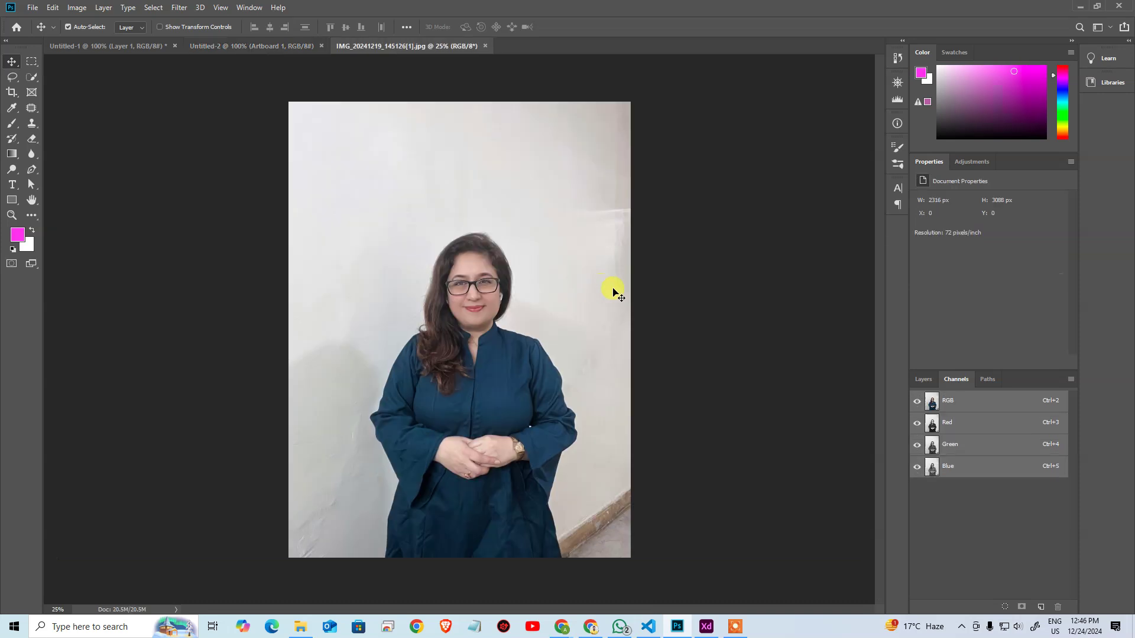
Step: Convert the opened photo to Grayscale mode, discarding its color information
left_click(78, 7)
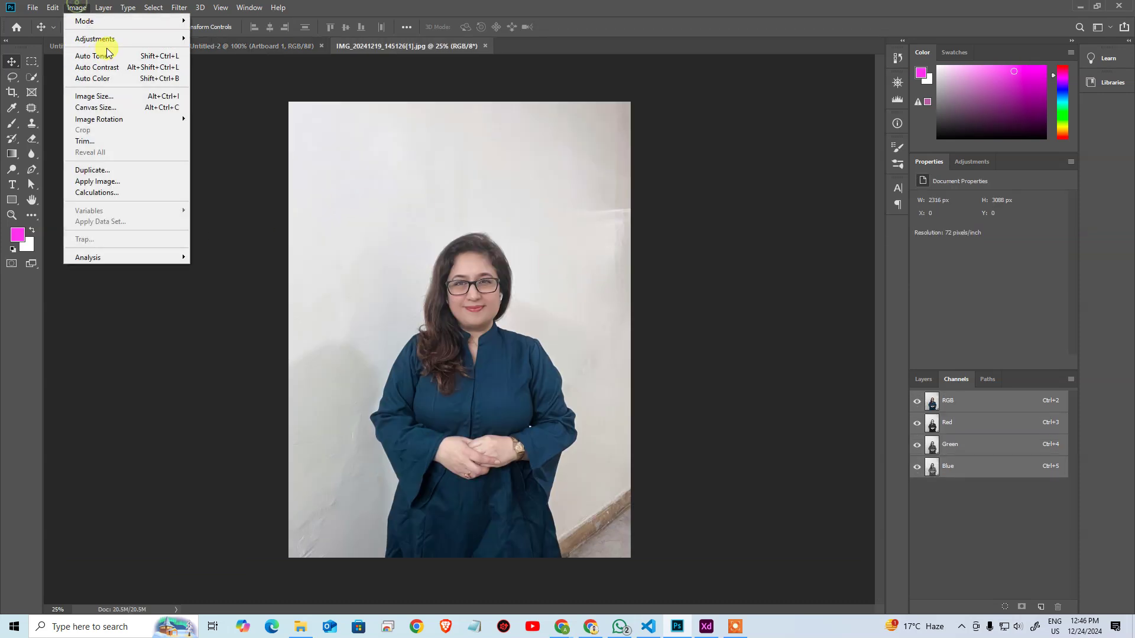
mouse_move(144, 21)
left_click(217, 37)
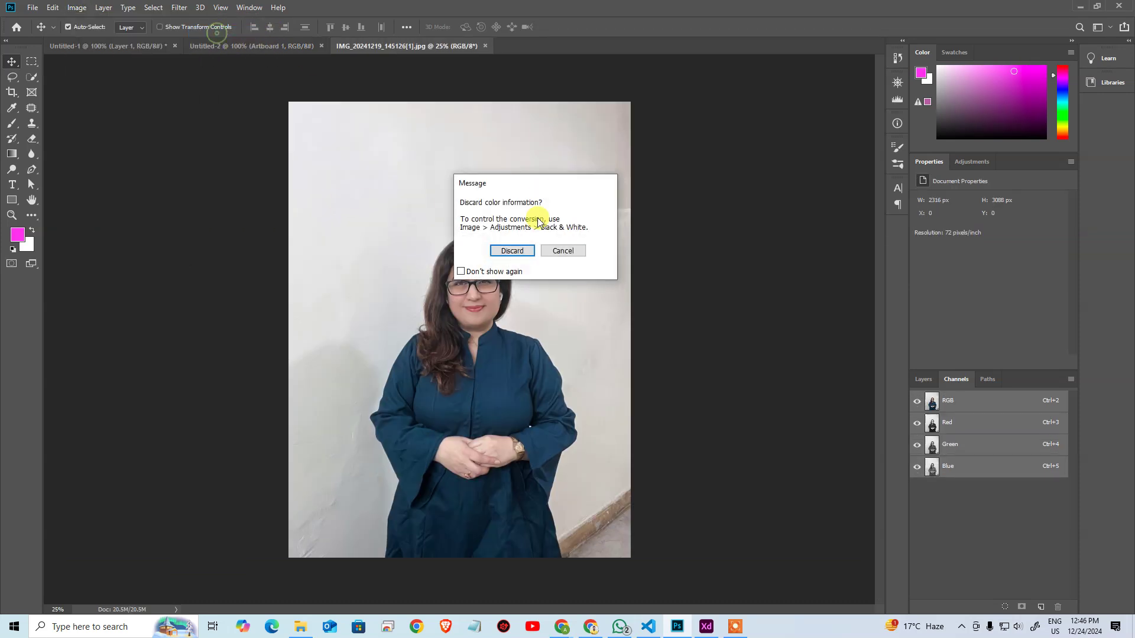
left_click(509, 248)
key("ctrl+alt+0")
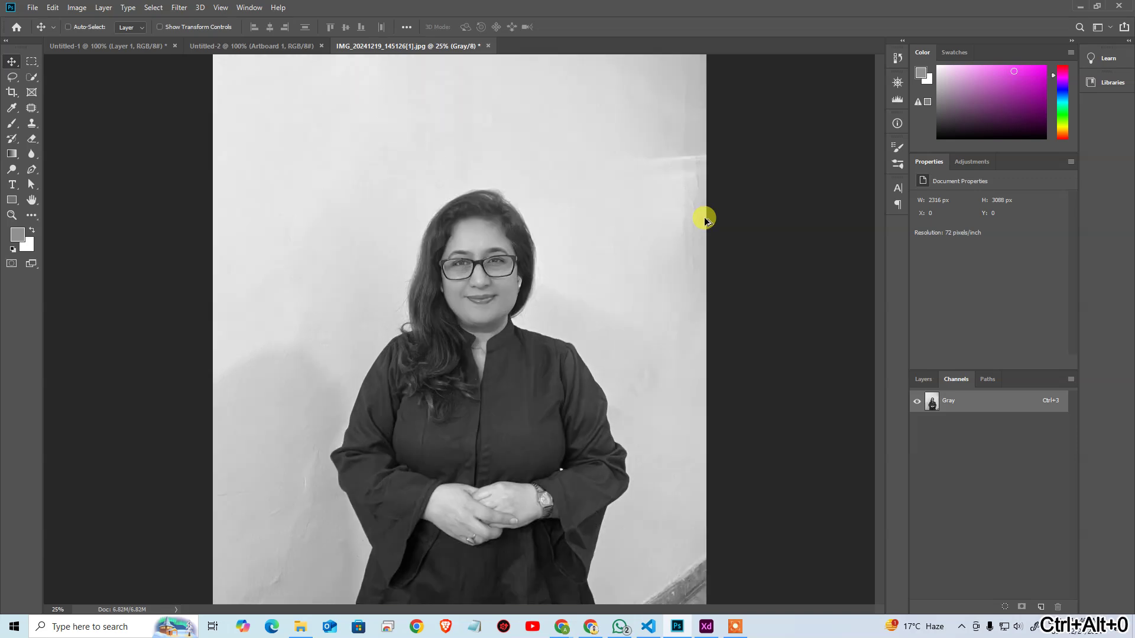
Step: Convert the grayscale photo to Bitmap mode at 72 pixels/inch output using the Diffusion Dither method
key("ctrl+0")
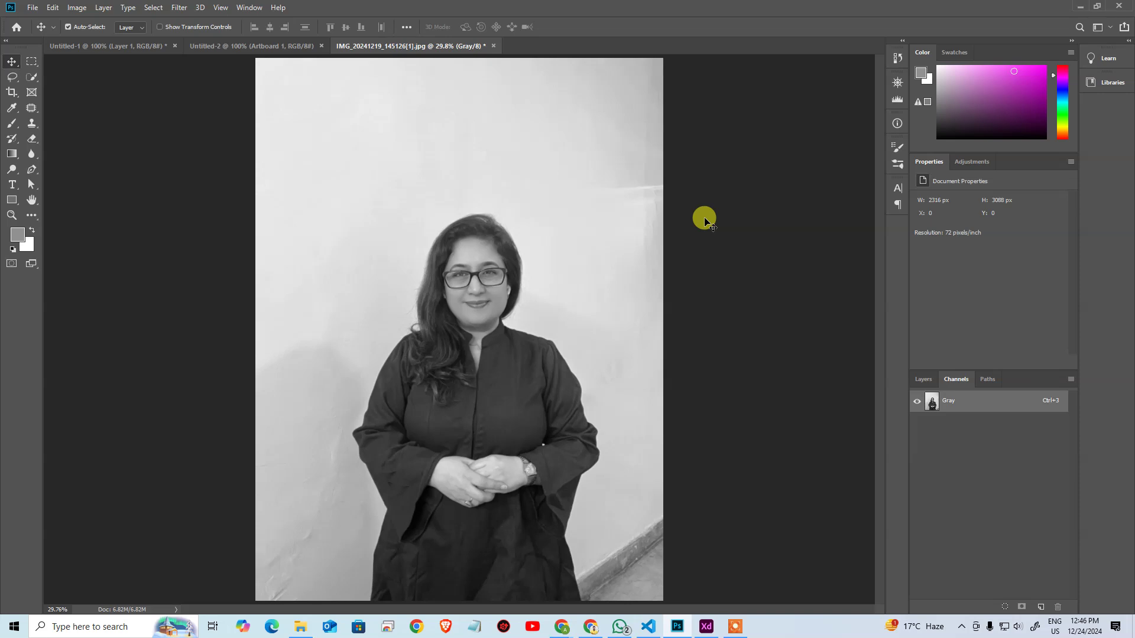
key("ctrl+space")
left_click_drag(400, 190, 638, 215)
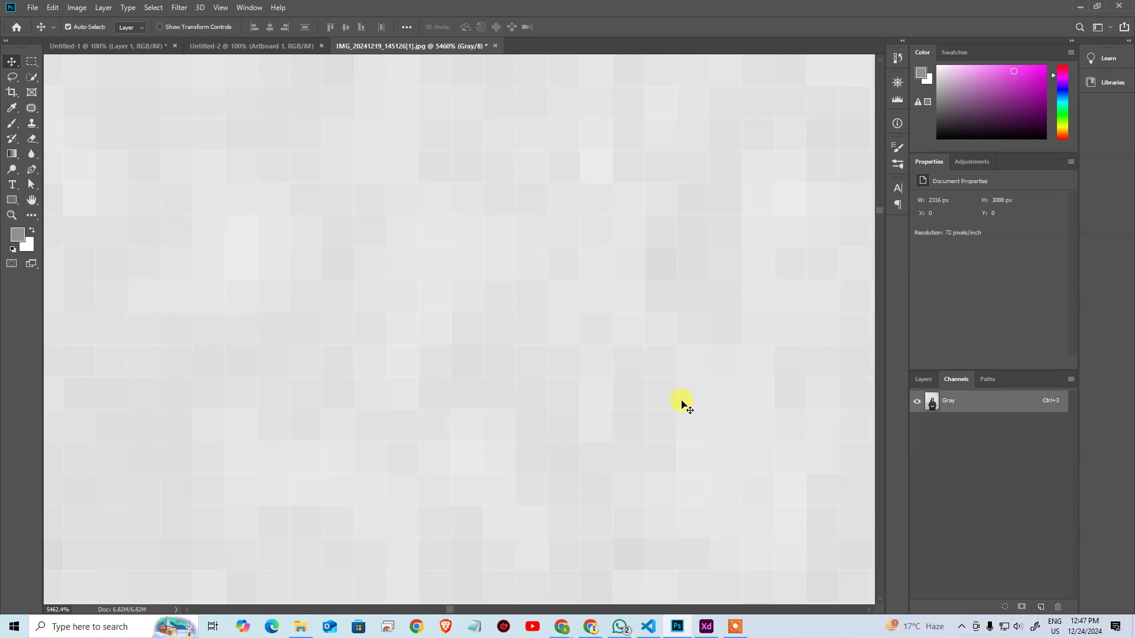
left_click(77, 7)
mouse_move(99, 28)
left_click(207, 21)
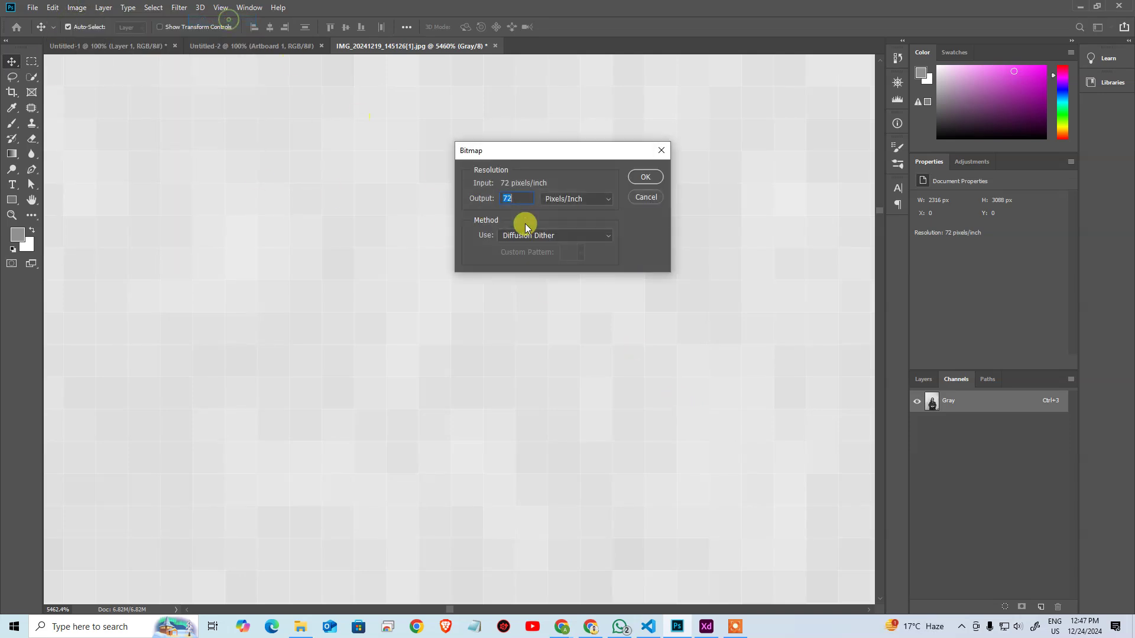
left_click(642, 177)
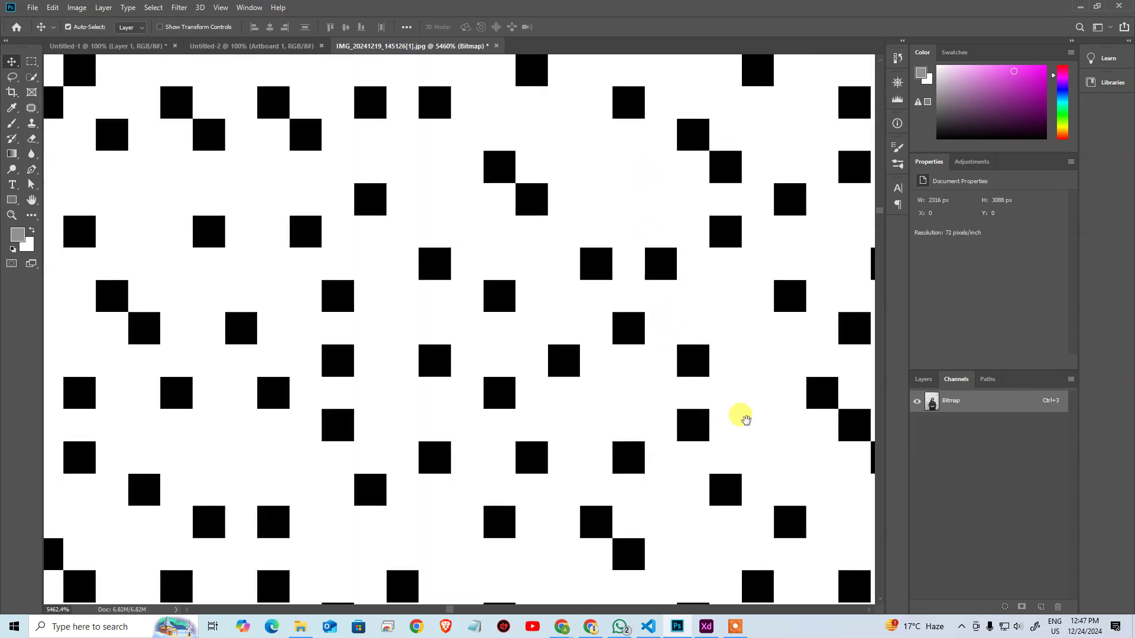
Step: Examine the bitmap photo's black and white pixels at high magnification, at 100% and fitted to the window
key("ctrl+space")
left_click_drag(708, 402, 603, 396)
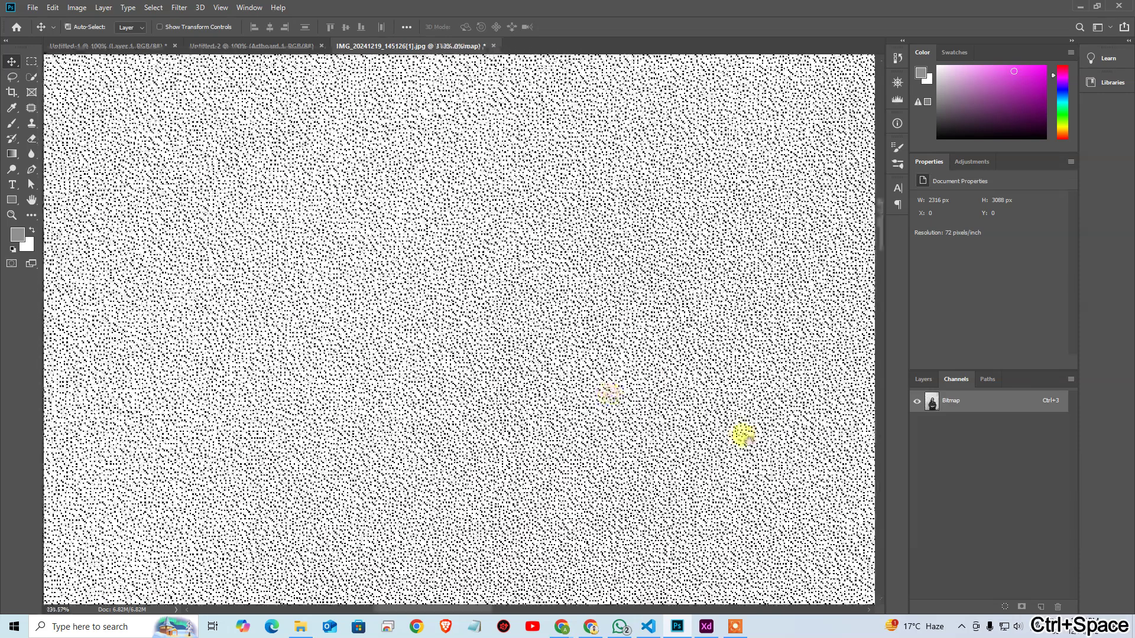
left_click_drag(740, 436, 436, 285)
key("ctrl+alt+0")
key("ctrl+0")
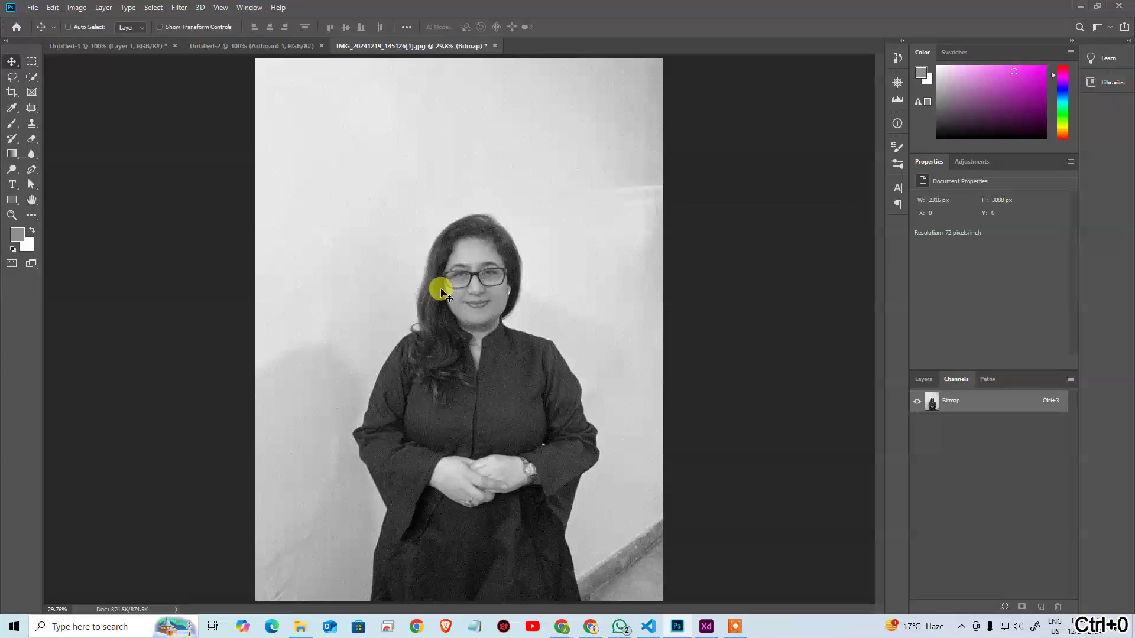
key("alt+v")
key("ctrl+alt+0")
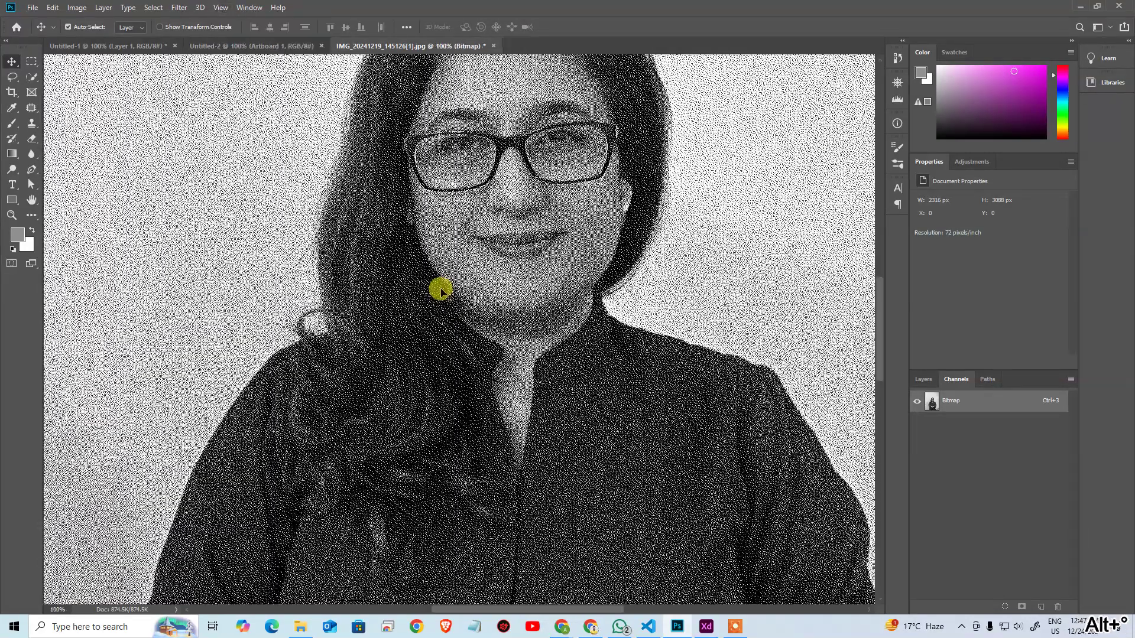
key("ctrl+0")
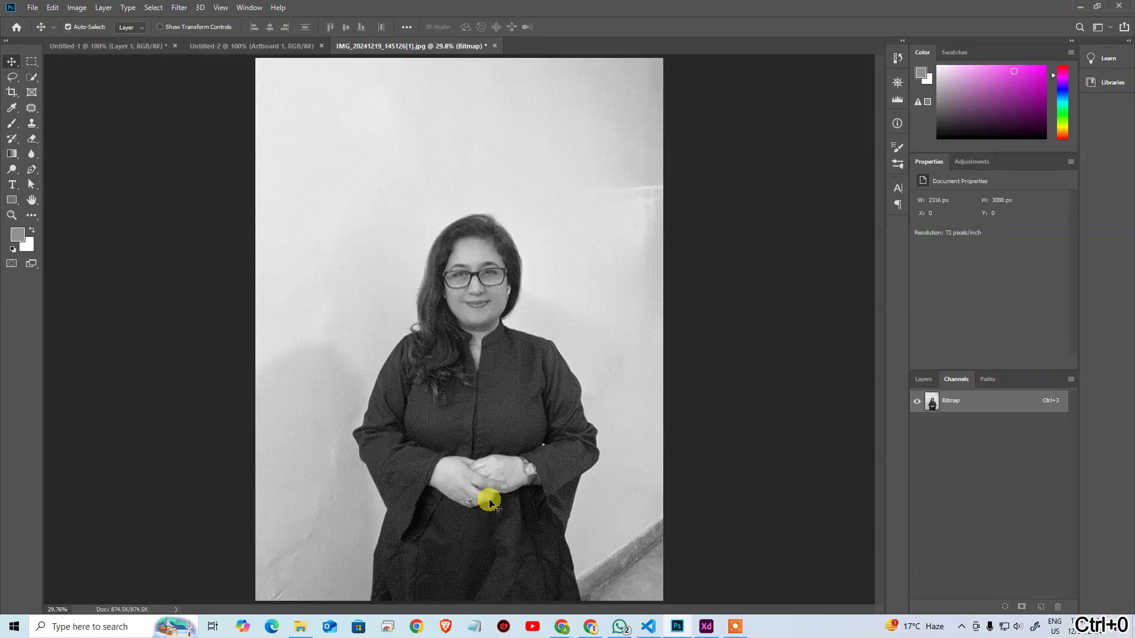
key("ctrl+space")
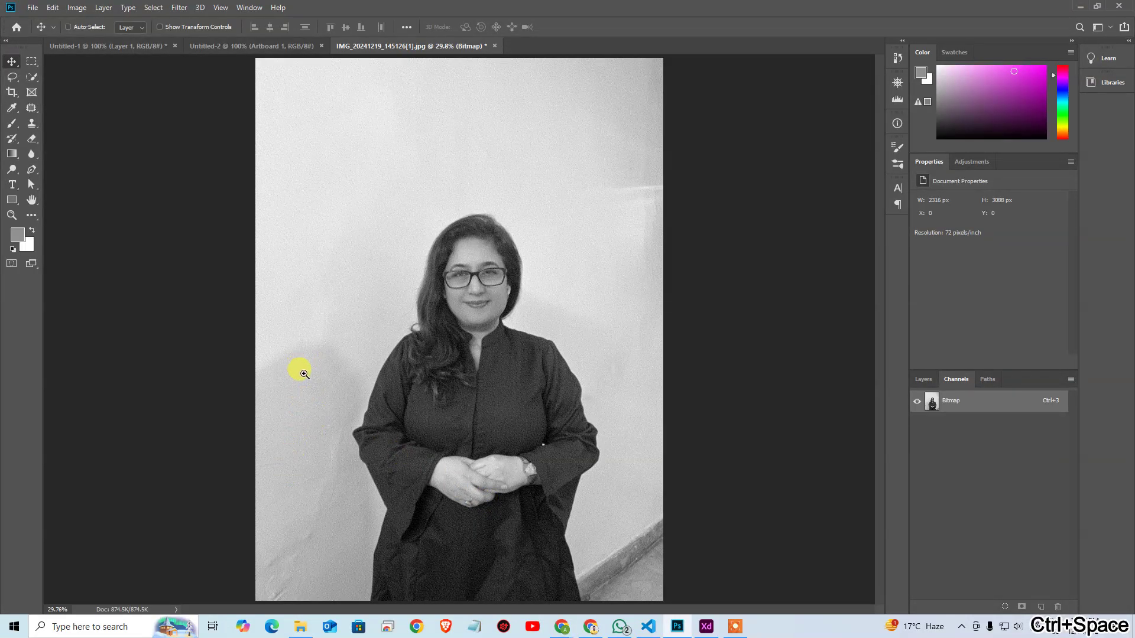
left_click_drag(304, 374, 503, 362)
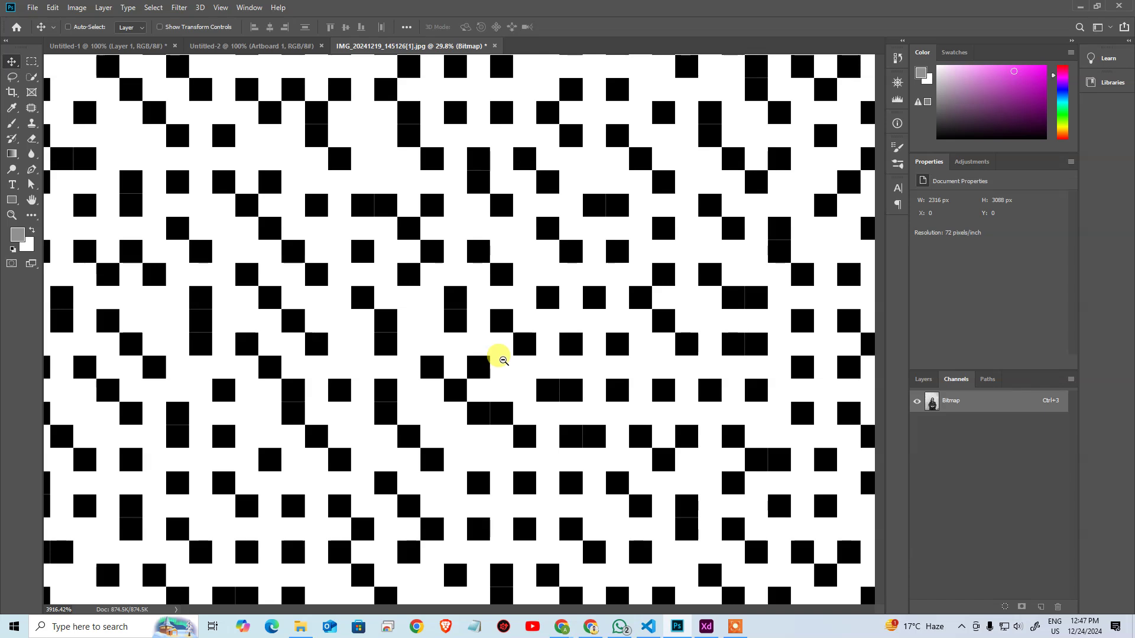
left_click_drag(503, 360, 503, 362)
Step: Step back through the photo's earlier color modes and forward again to the Bitmap version to compare their pixels
key("ctrl+z")
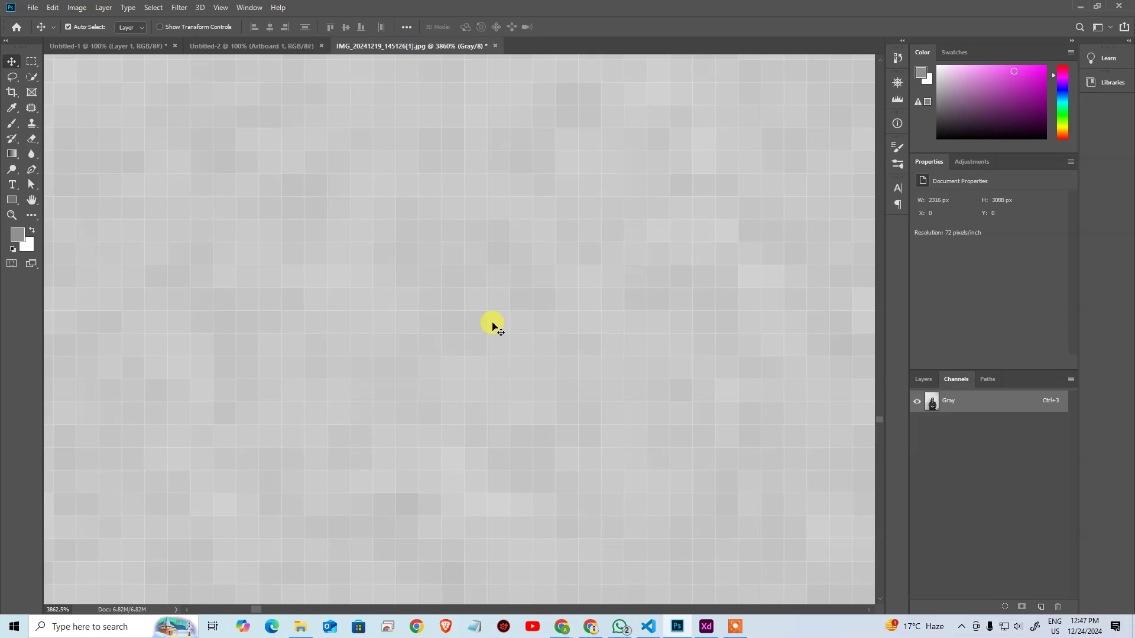
key("ctrl+space")
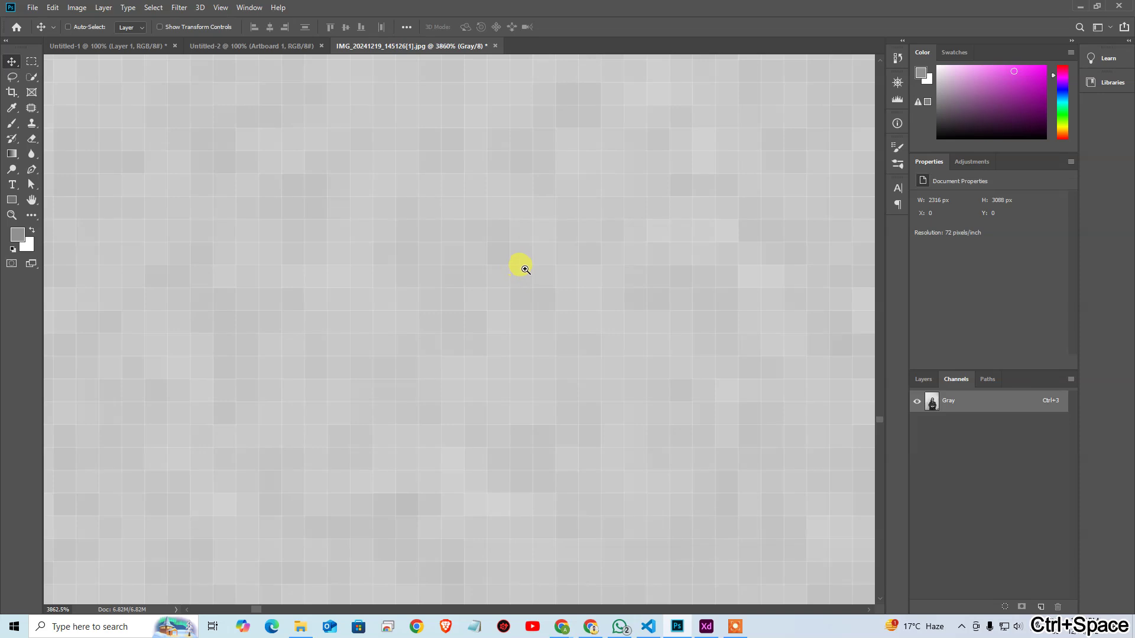
key("ctrl+z")
key("ctrl+shift+z")
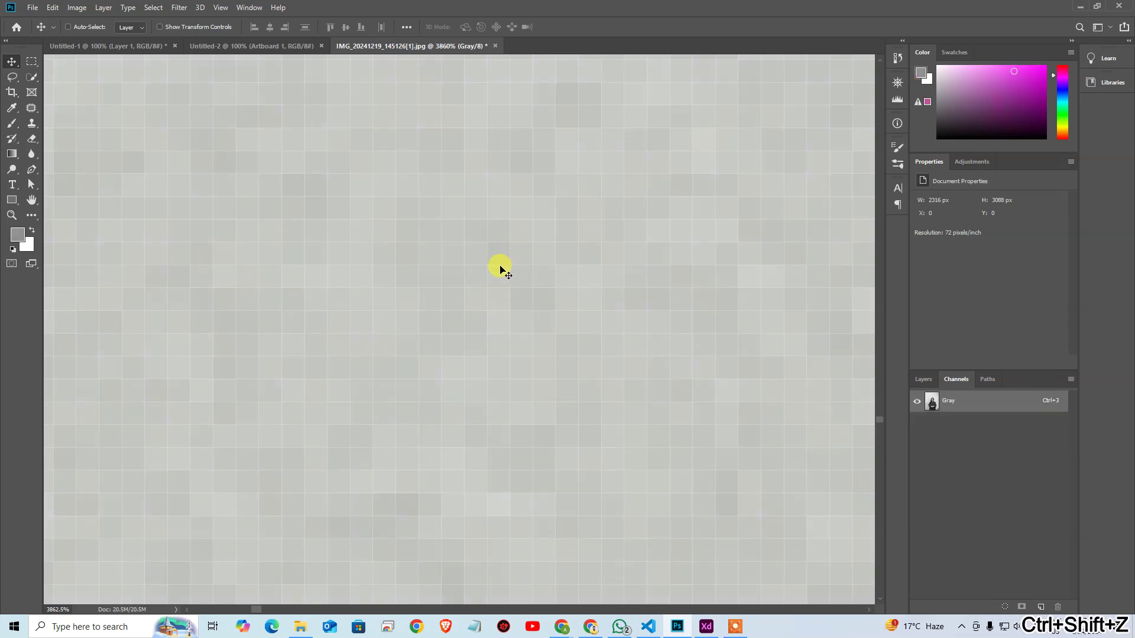
key("ctrl+shift+z")
key("ctrl+space")
left_click_drag(499, 284, 372, 302)
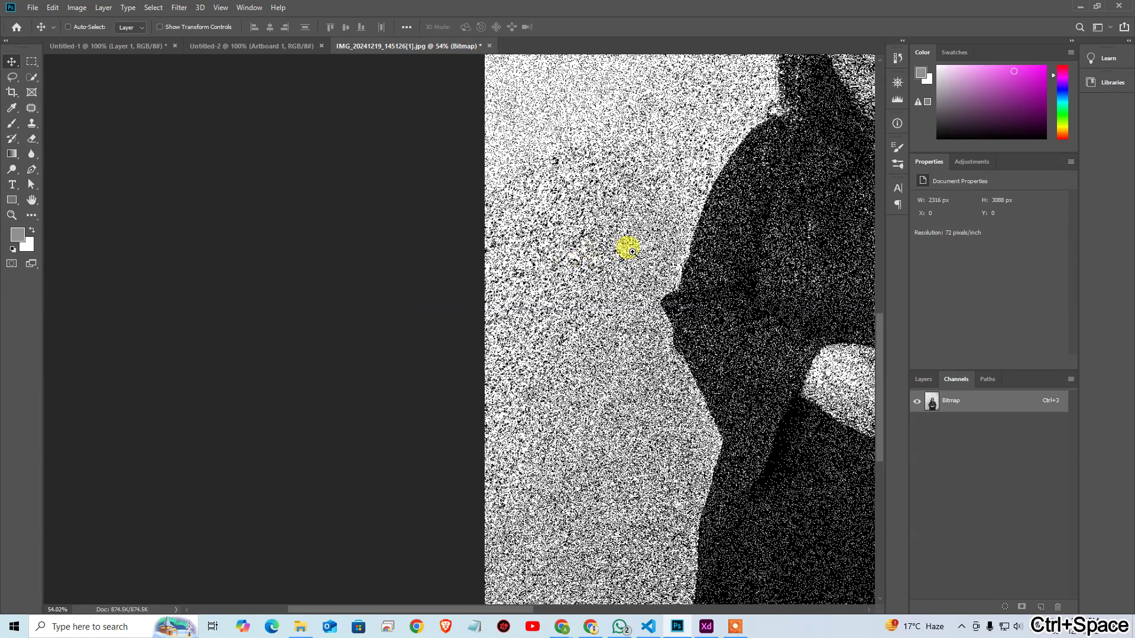
key("ctrl+0")
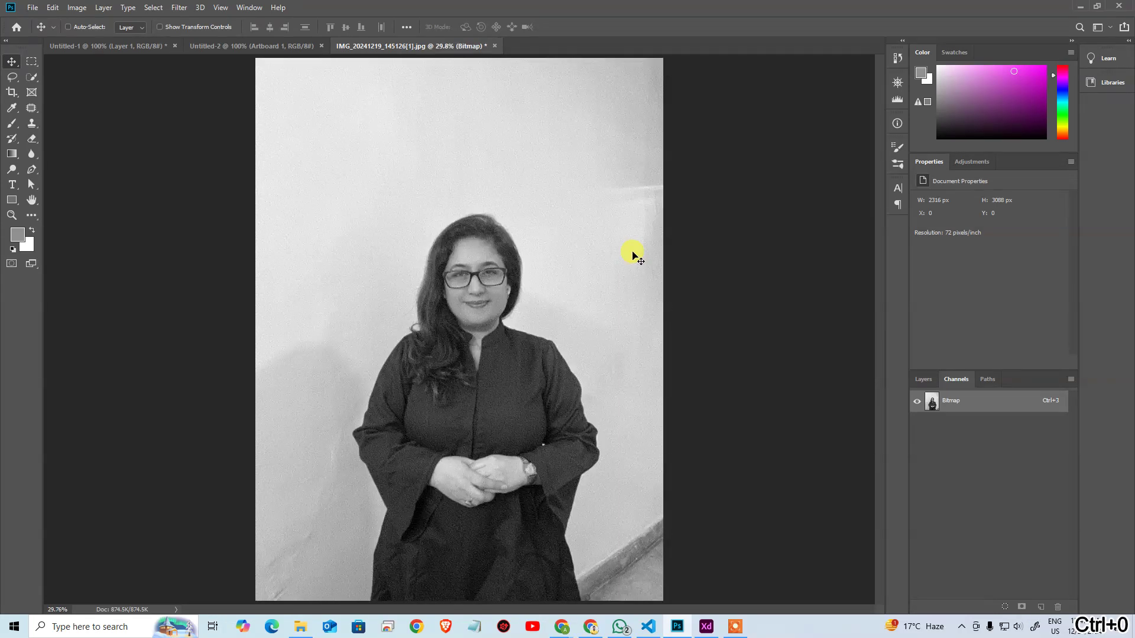
Step: Convert the bitmap photo back to Grayscale mode
key("ctrl")
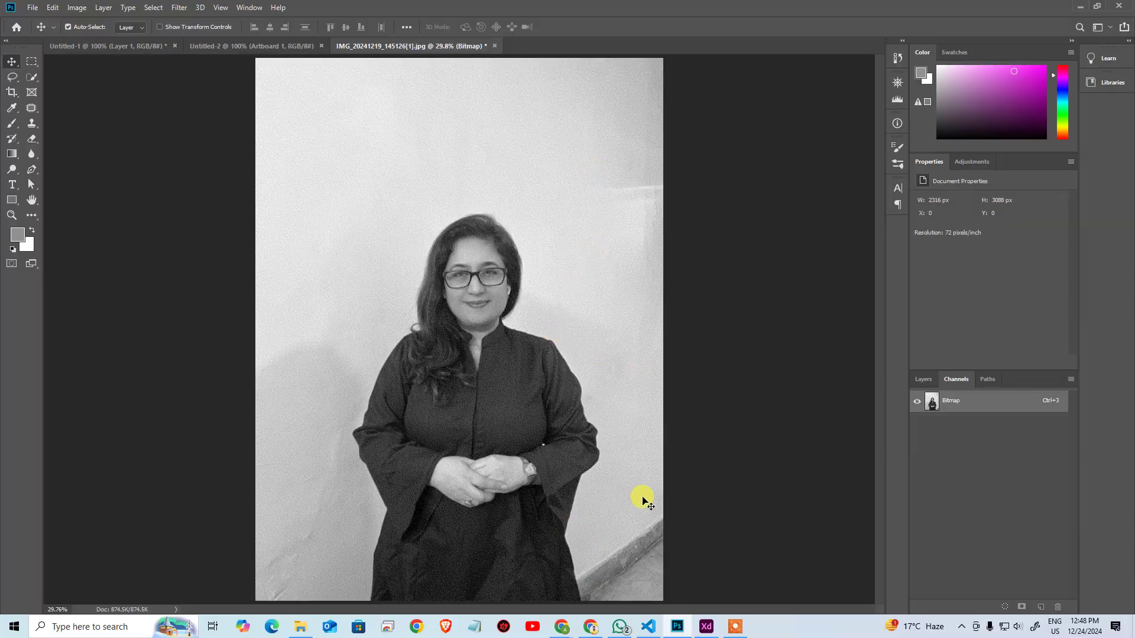
key("ctrl+space")
mouse_move(617, 575)
left_mouse_down()
mouse_move(765, 532)
mouse_move(622, 560)
mouse_move(601, 548)
mouse_move(625, 556)
left_mouse_up()
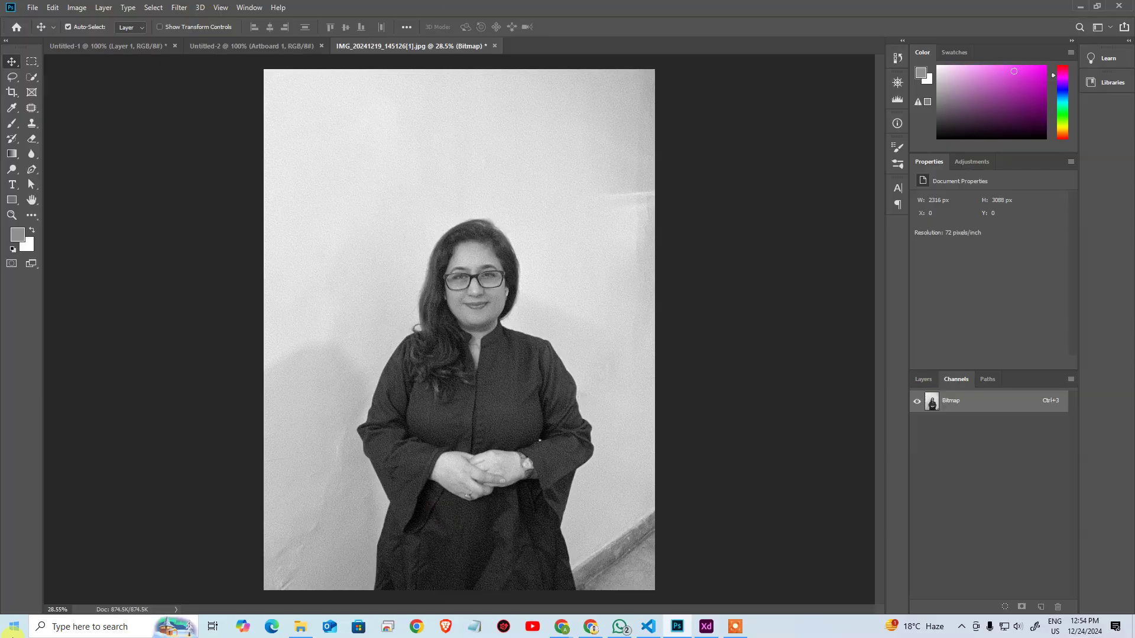
key("ctrl+space")
left_click_drag(441, 397, 523, 267)
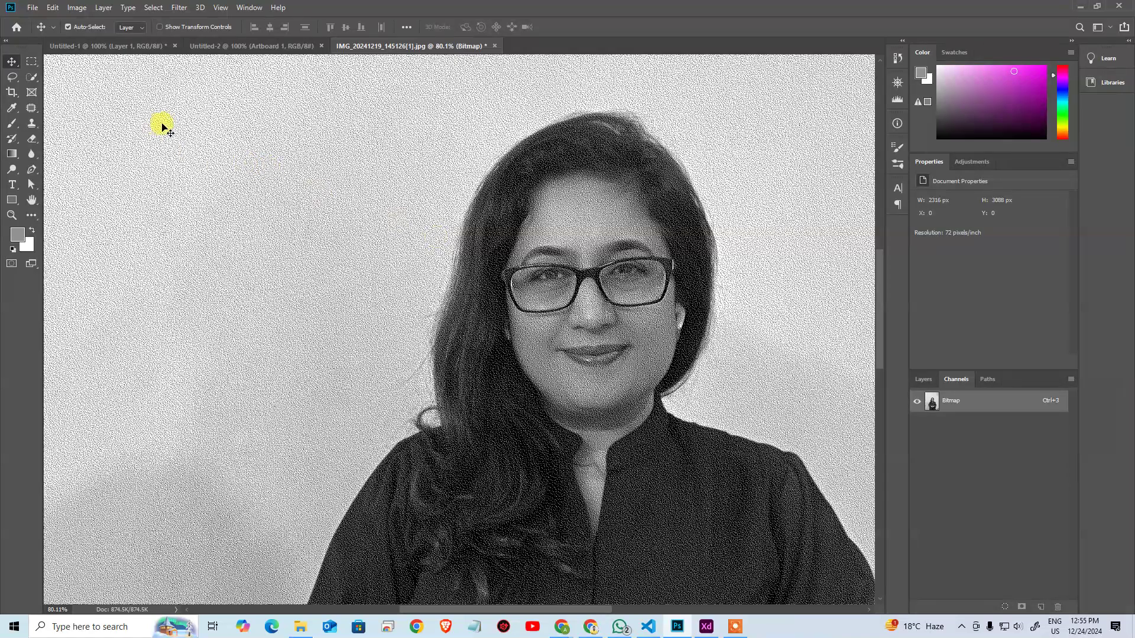
left_click(80, 8)
mouse_move(94, 21)
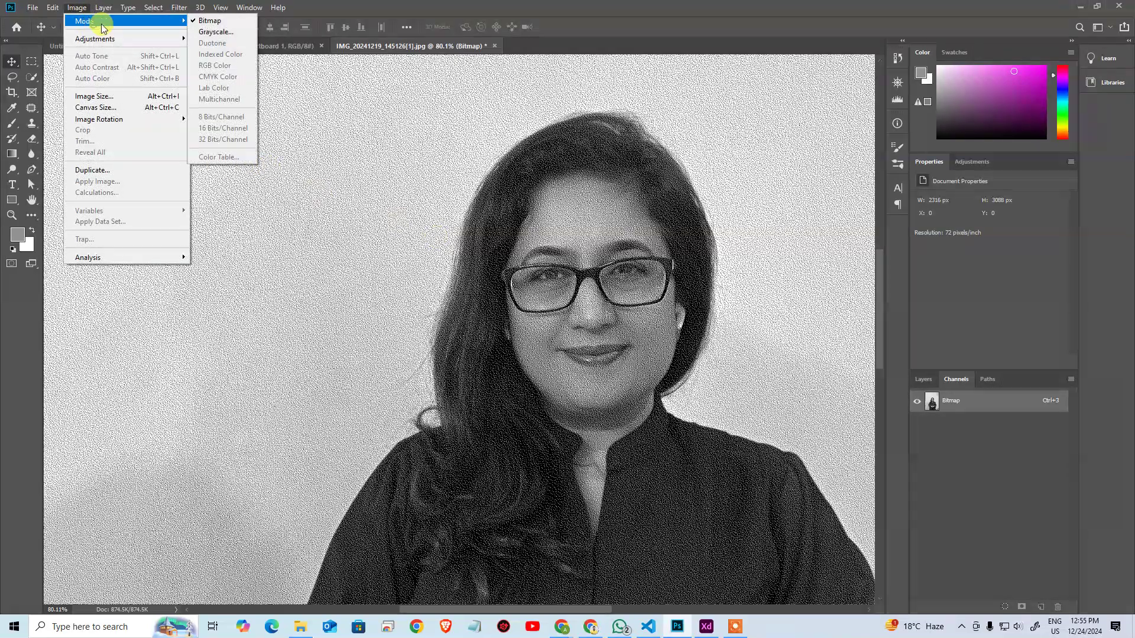
left_click(215, 32)
left_click(596, 196)
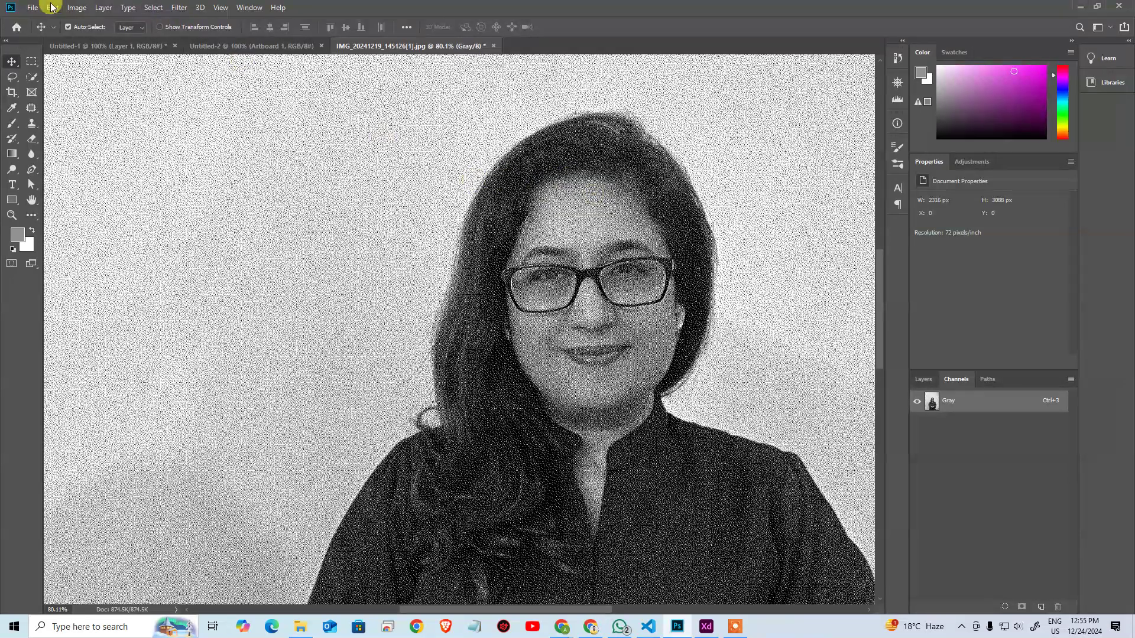
Step: Start a Duotone conversion of the grayscale photo and review the available ink types, keeping Monotone
left_click(77, 8)
mouse_move(145, 21)
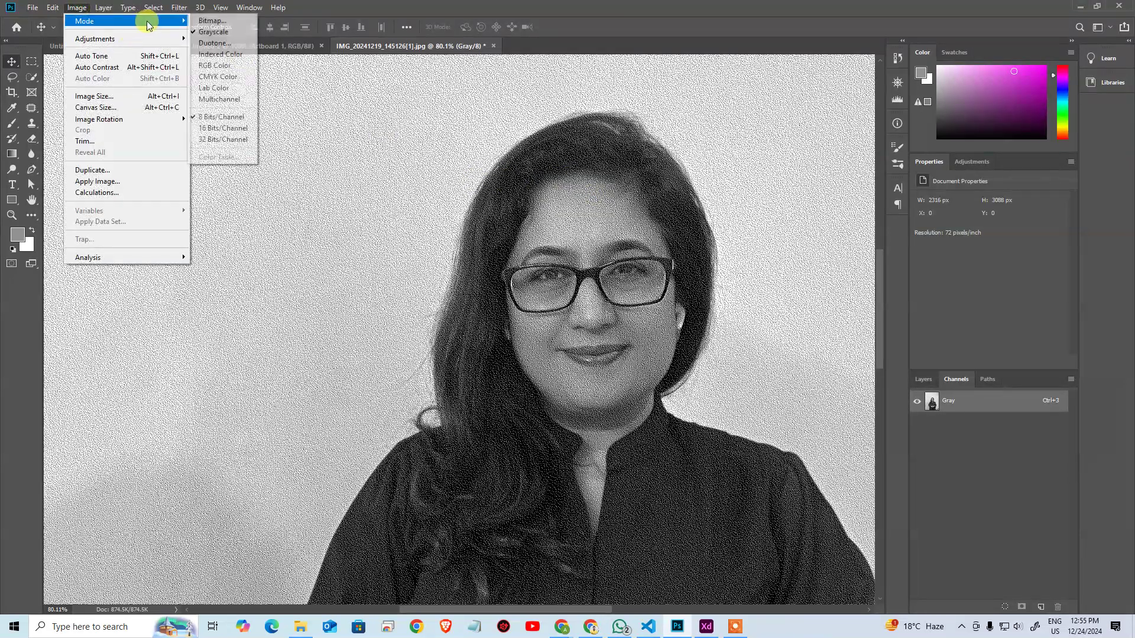
left_click(244, 48)
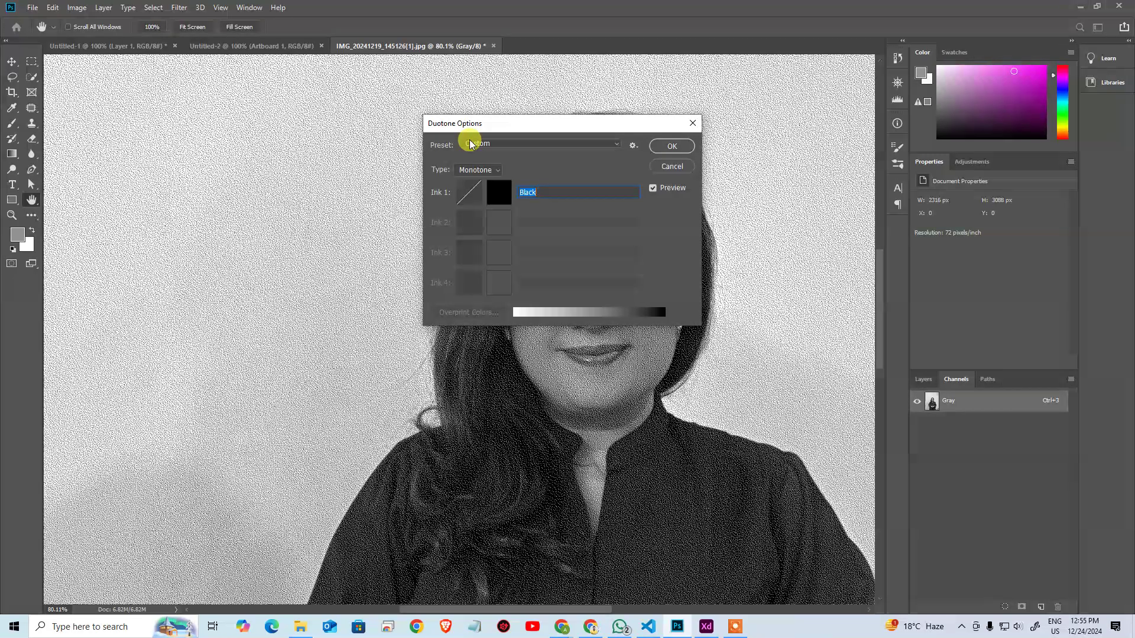
left_click(501, 195)
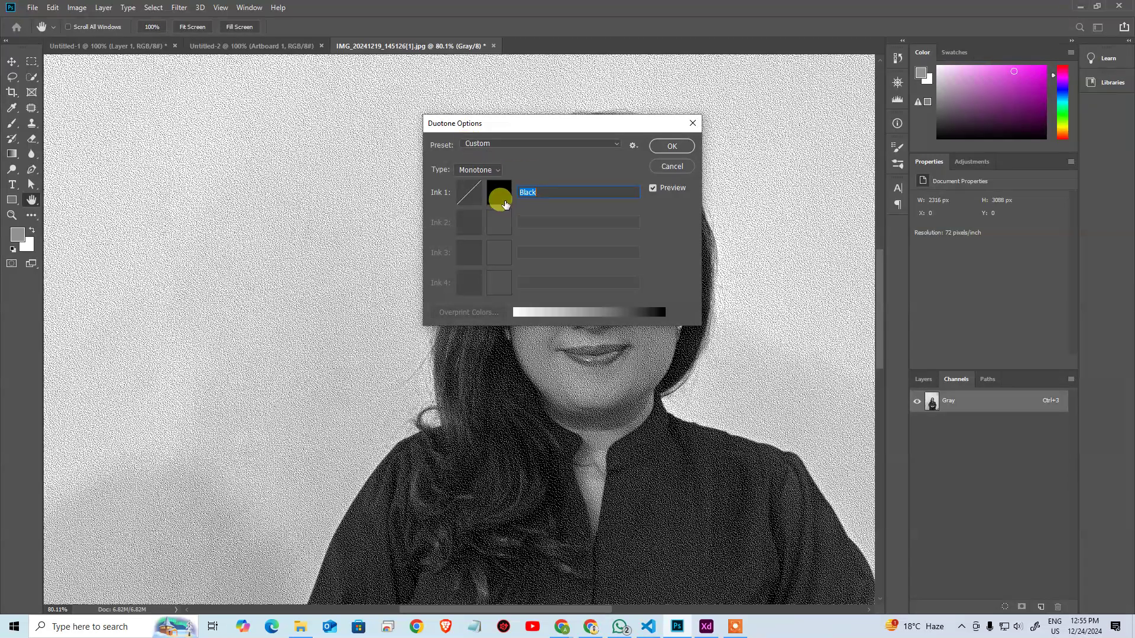
left_click(494, 171)
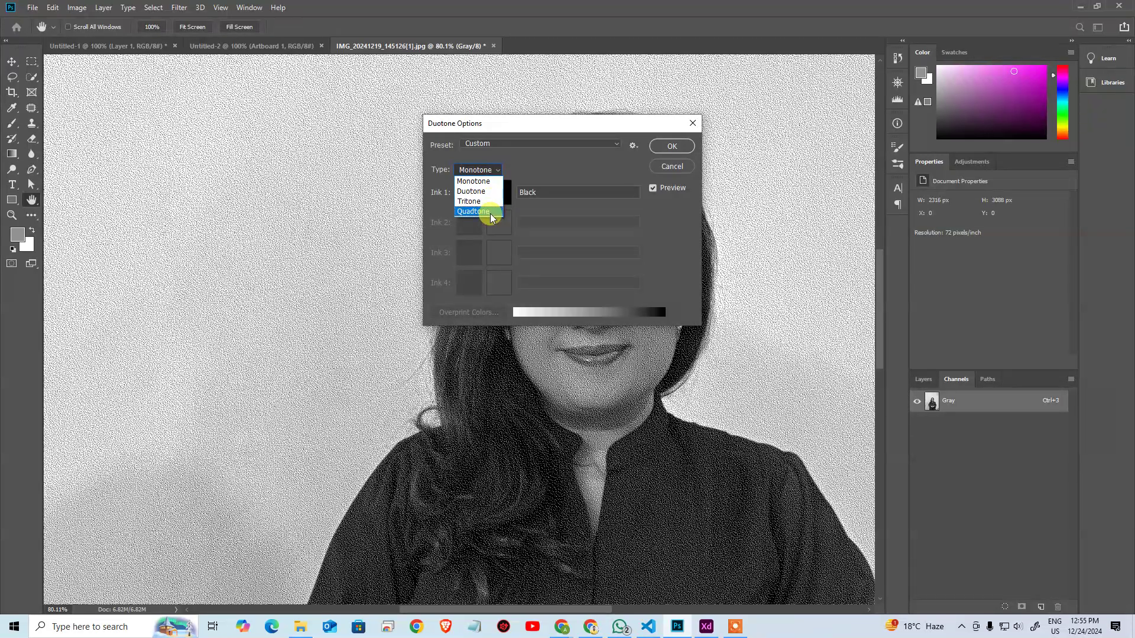
left_click(667, 233)
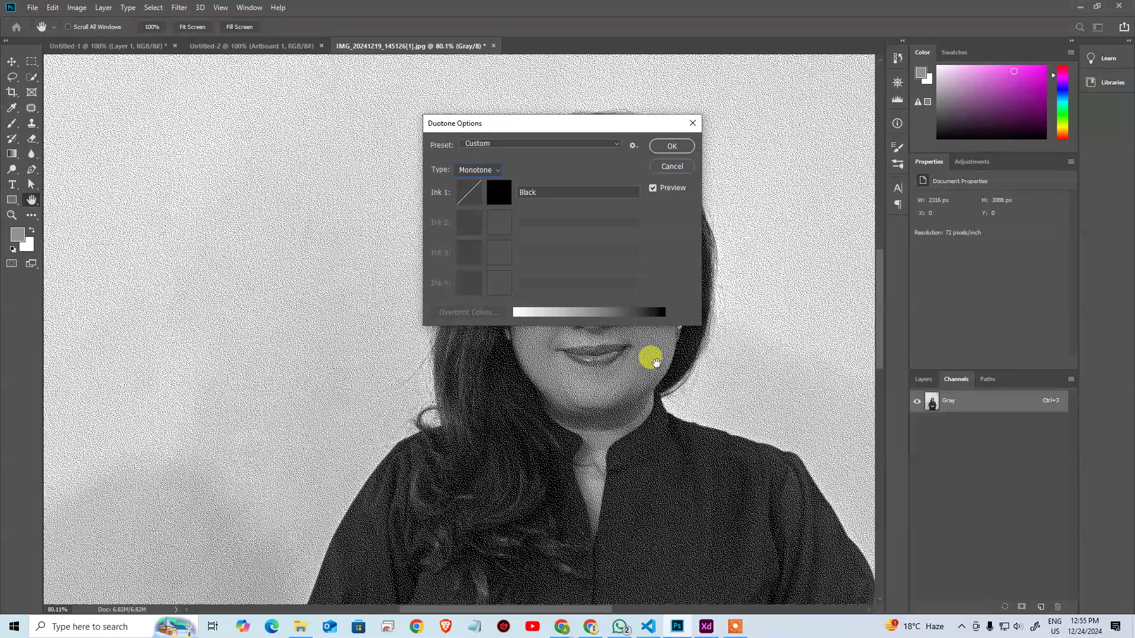
Step: Set the monotone's Ink 1 to magenta (C 0, M 100, Y 0, K 0) and apply it to the photo
left_click(500, 193)
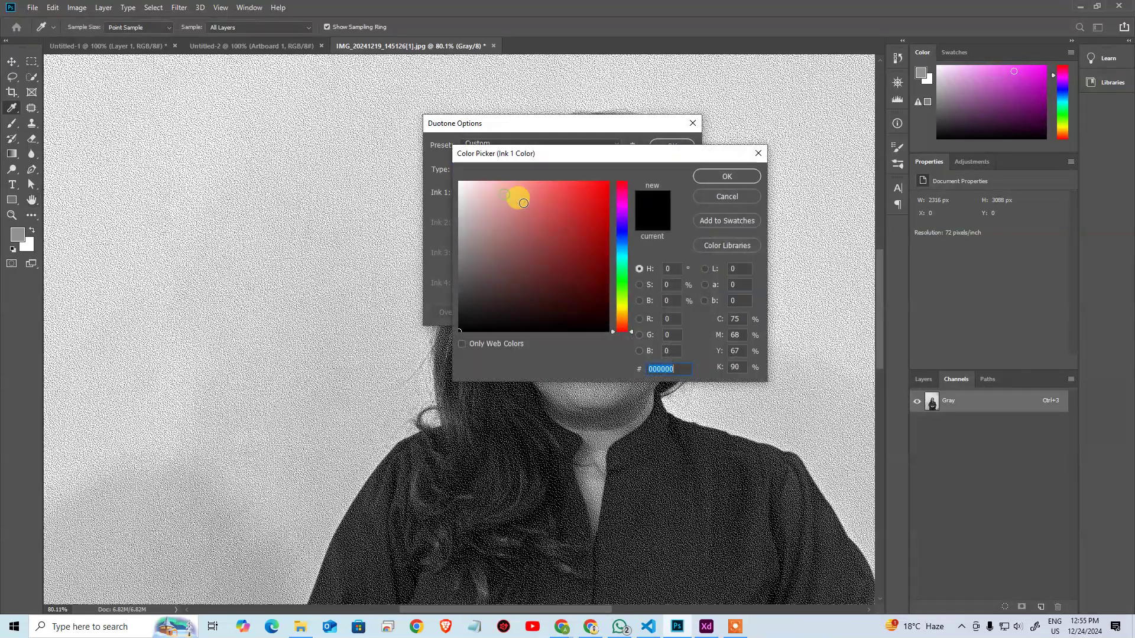
left_click(735, 318)
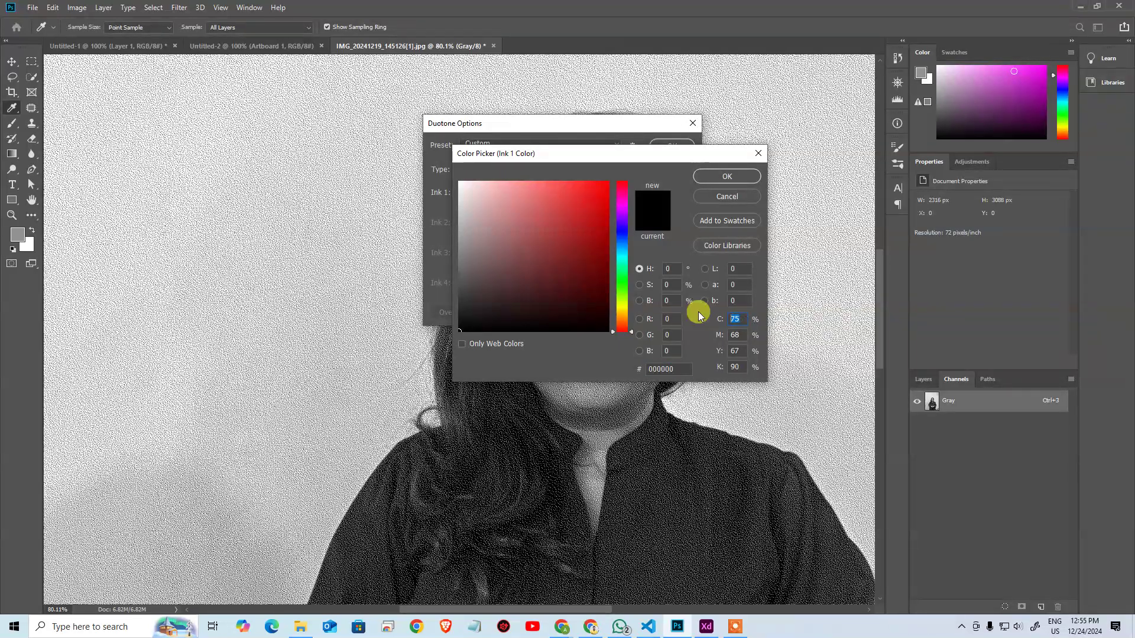
type("0")
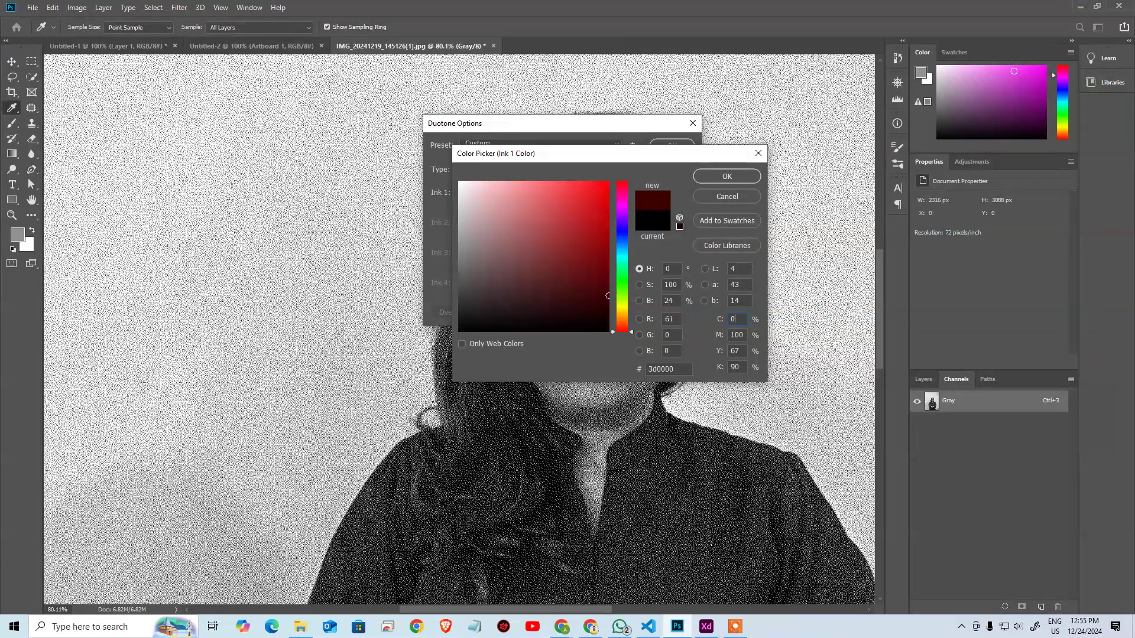
key("Tab")
key("Tab")
type("0")
key("Tab")
type("0")
key("Return")
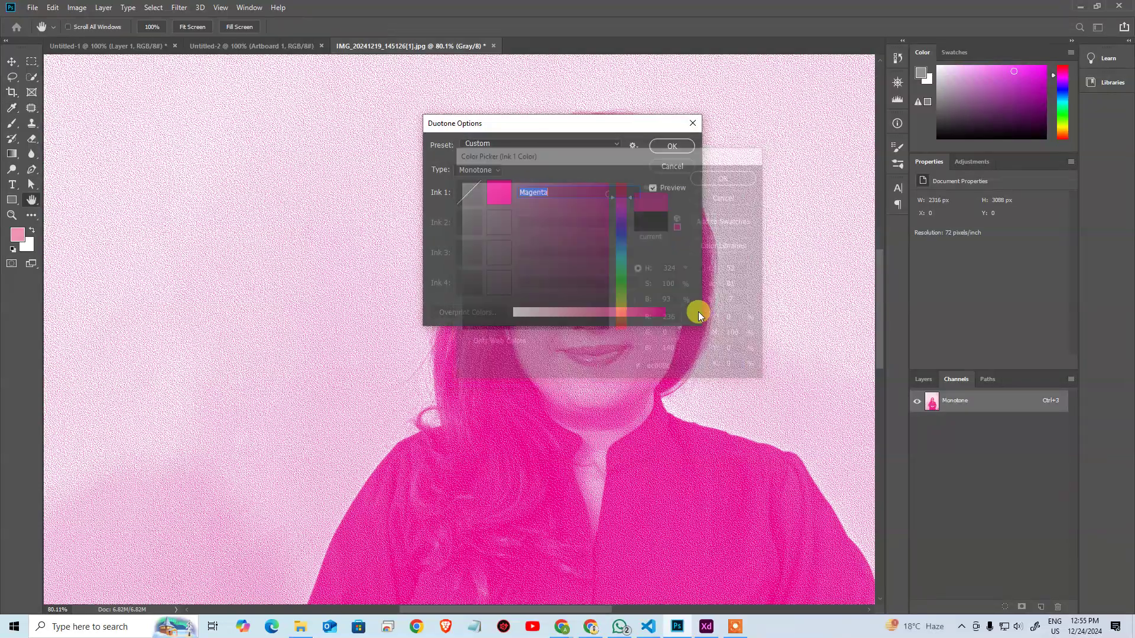
left_click(672, 146)
key("ctrl+0")
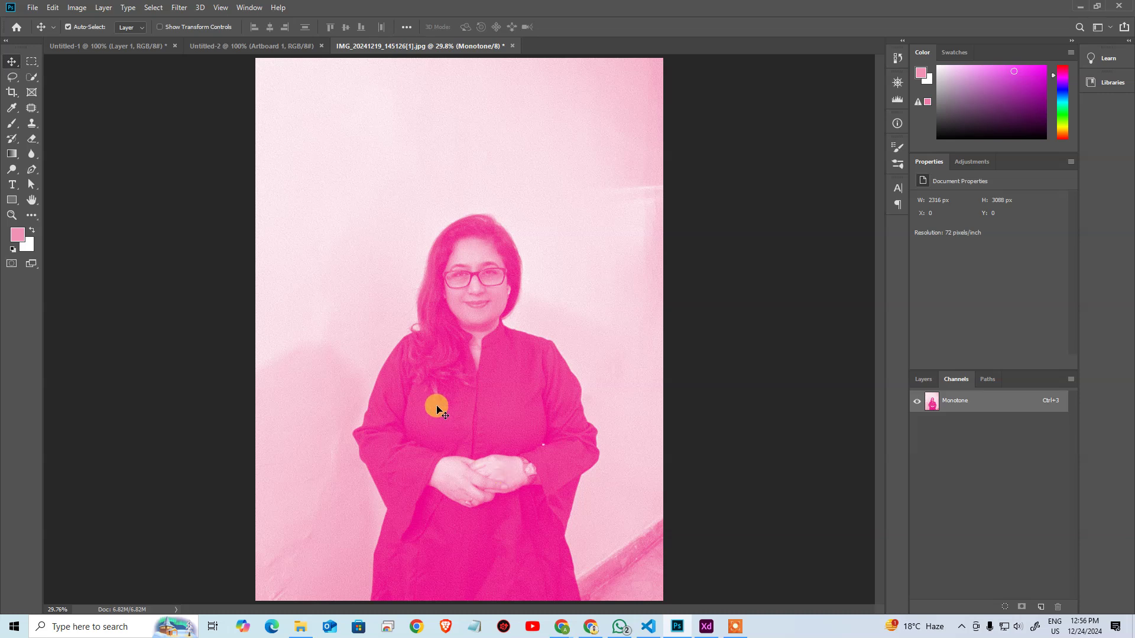
Step: Undo the magenta monotone and start a new Duotone conversion of the grayscale photo
key("ctrl+z")
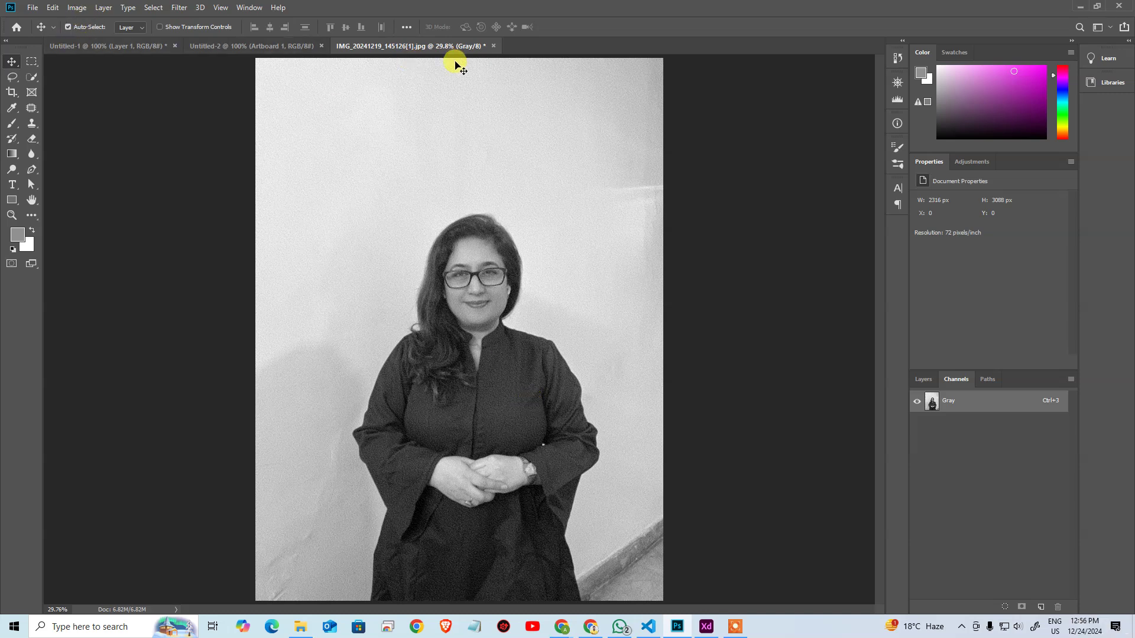
left_click(77, 8)
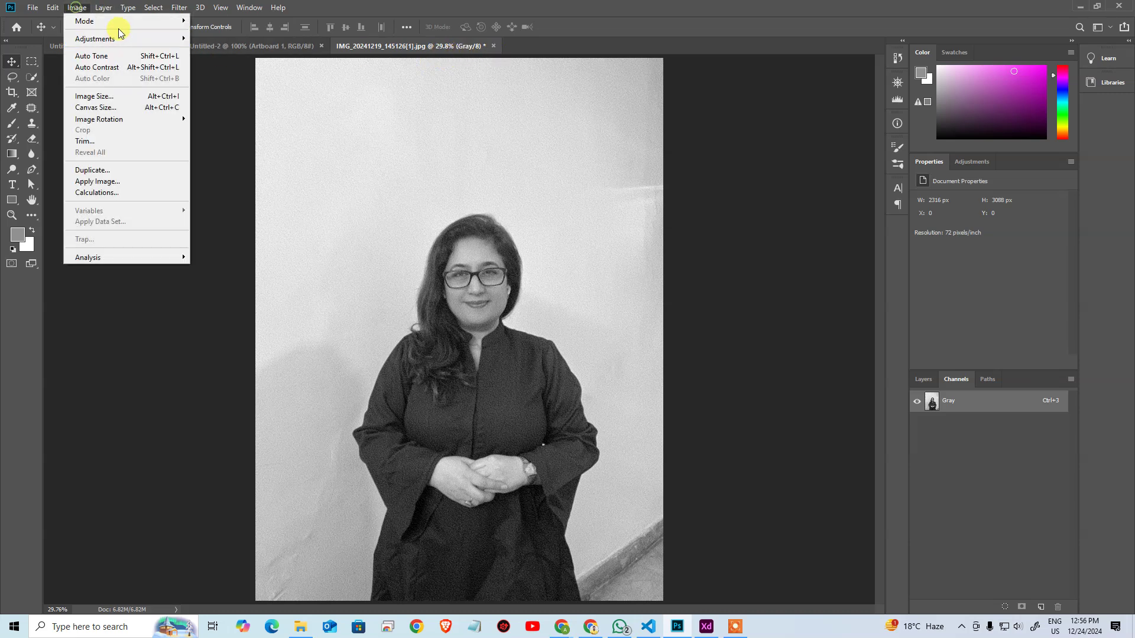
left_click(121, 21)
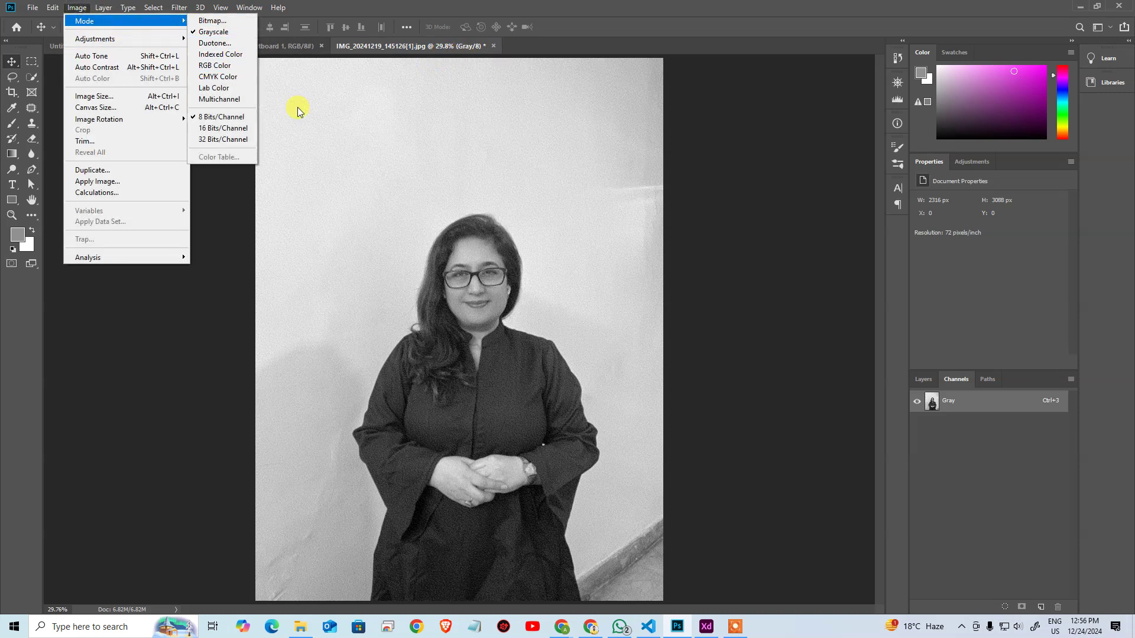
left_click(214, 43)
left_click(477, 170)
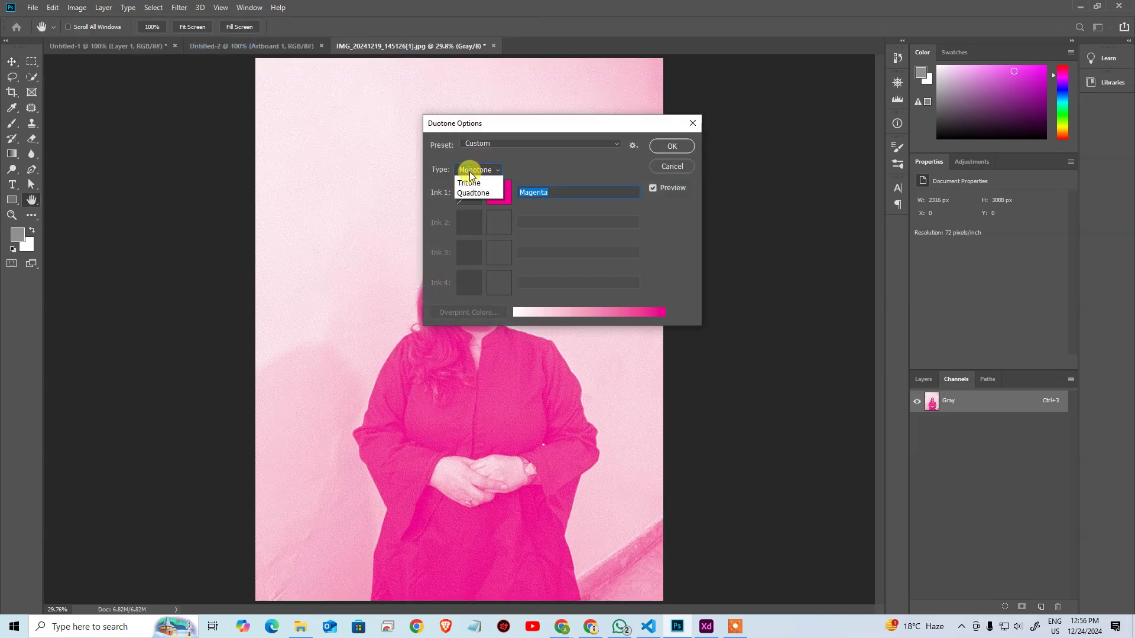
left_click(472, 183)
Step: Set Ink 1 of the duotone conversion to cyan (C 100, M 0, Y 0, K 0)
left_click(507, 191)
left_click(735, 318)
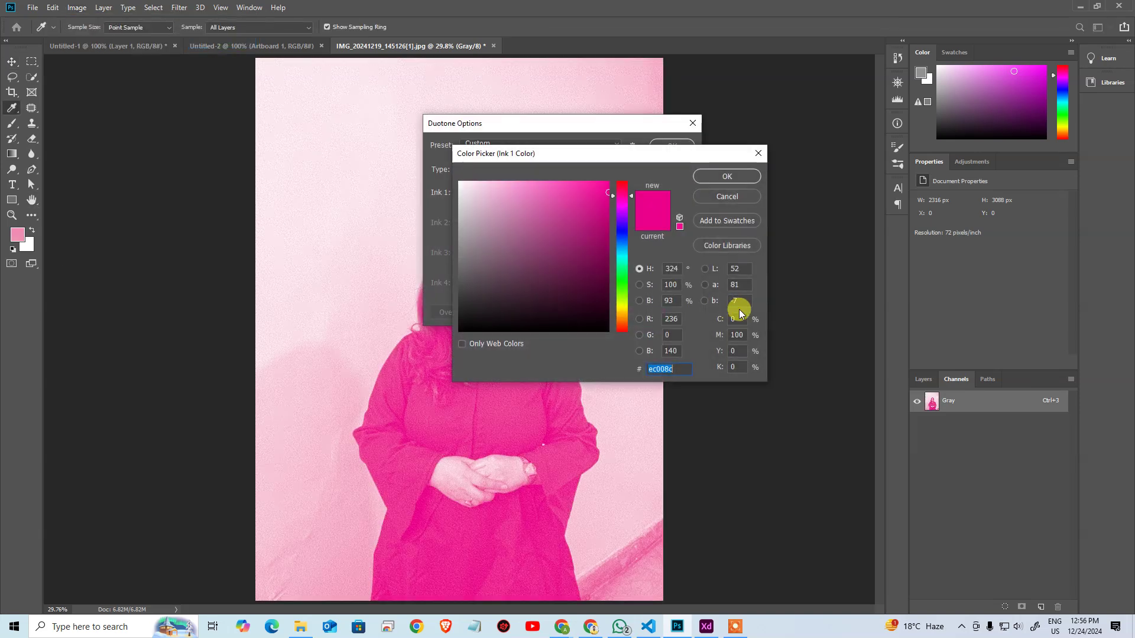
type("100")
key("Tab")
type("0")
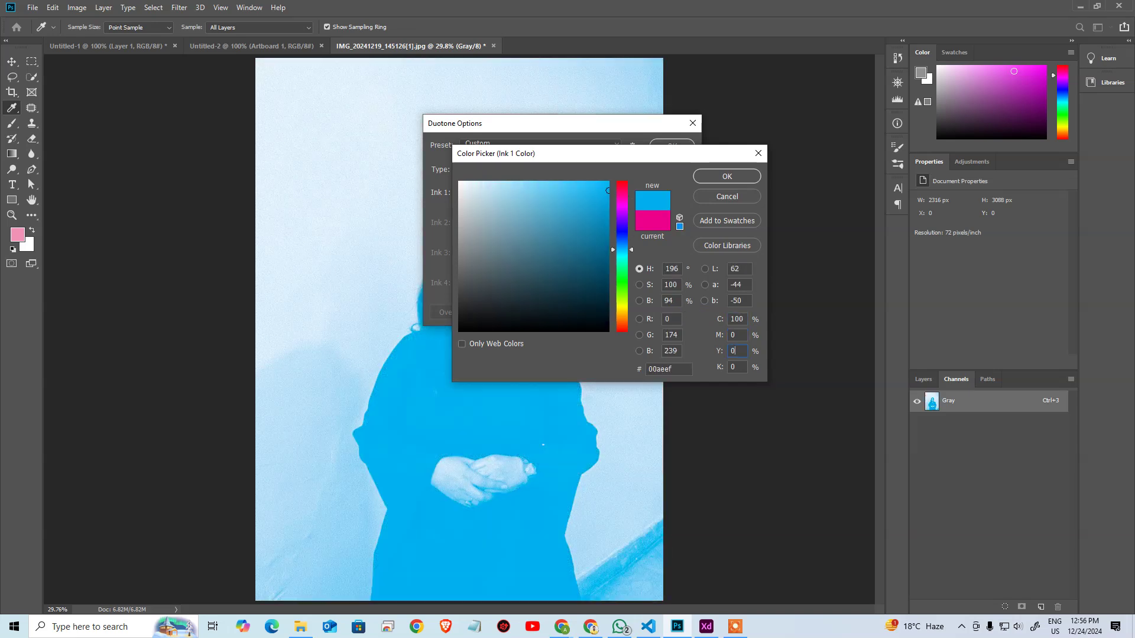
key("Tab")
key("Tab")
key("Return")
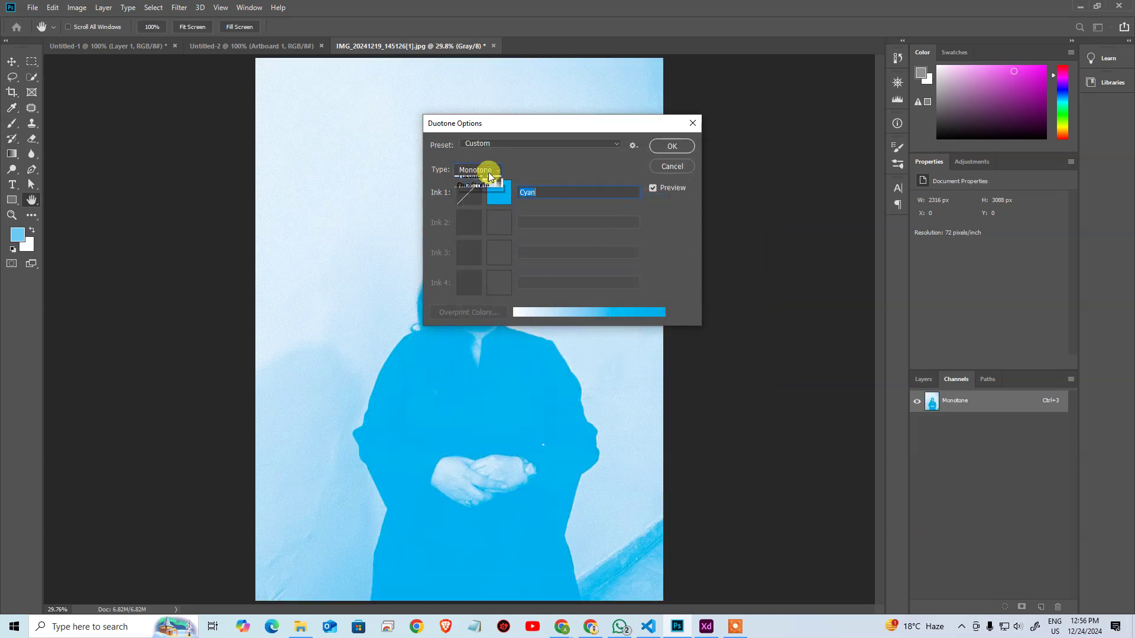
Step: Change the ink type to Quadtone and set Ink 2 to magenta (C 0, M 100, Y 0, K 0)
left_click(487, 171)
left_click(483, 212)
left_click(497, 221)
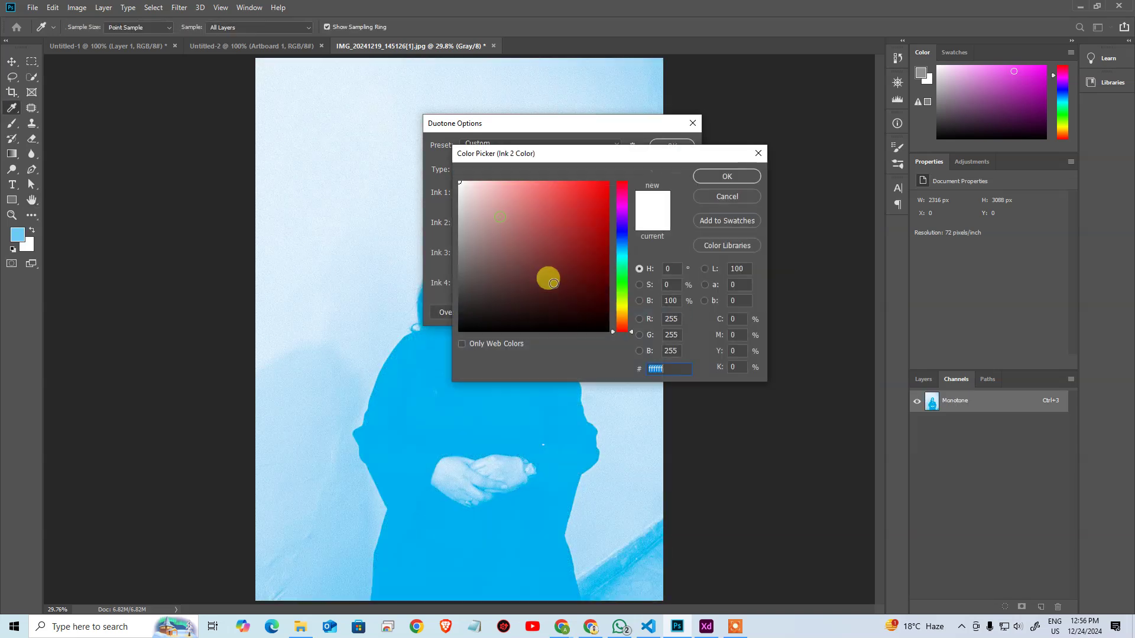
left_click(717, 336)
type("100")
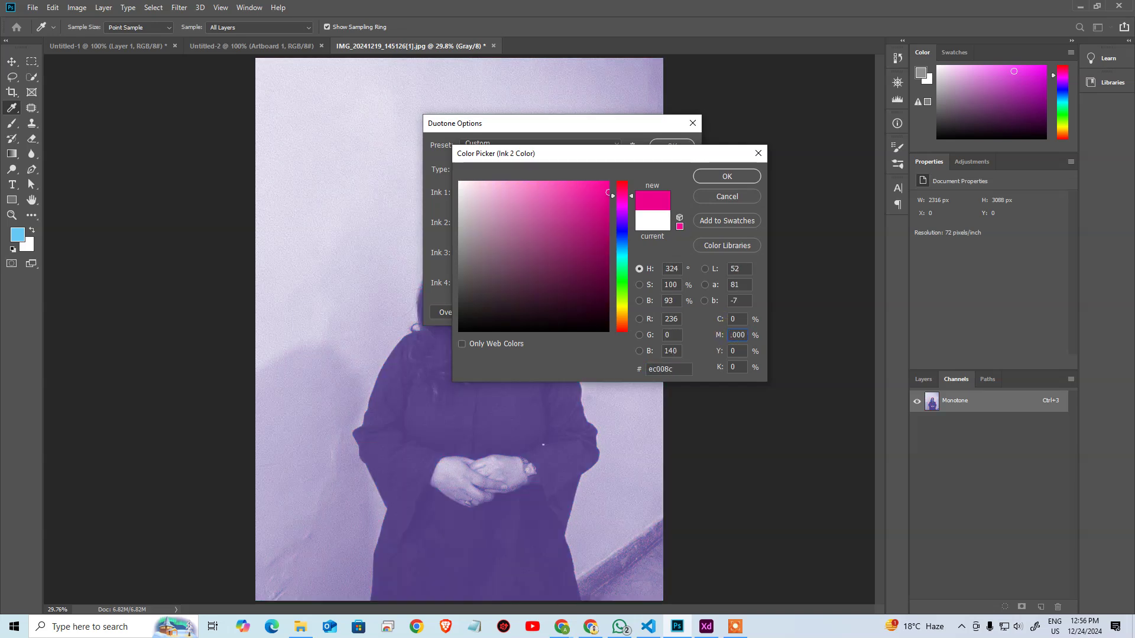
key("Return")
Step: Set the quadtone's Ink 3 to yellow (C 0, M 0, Y 100, K 0)
left_click(500, 254)
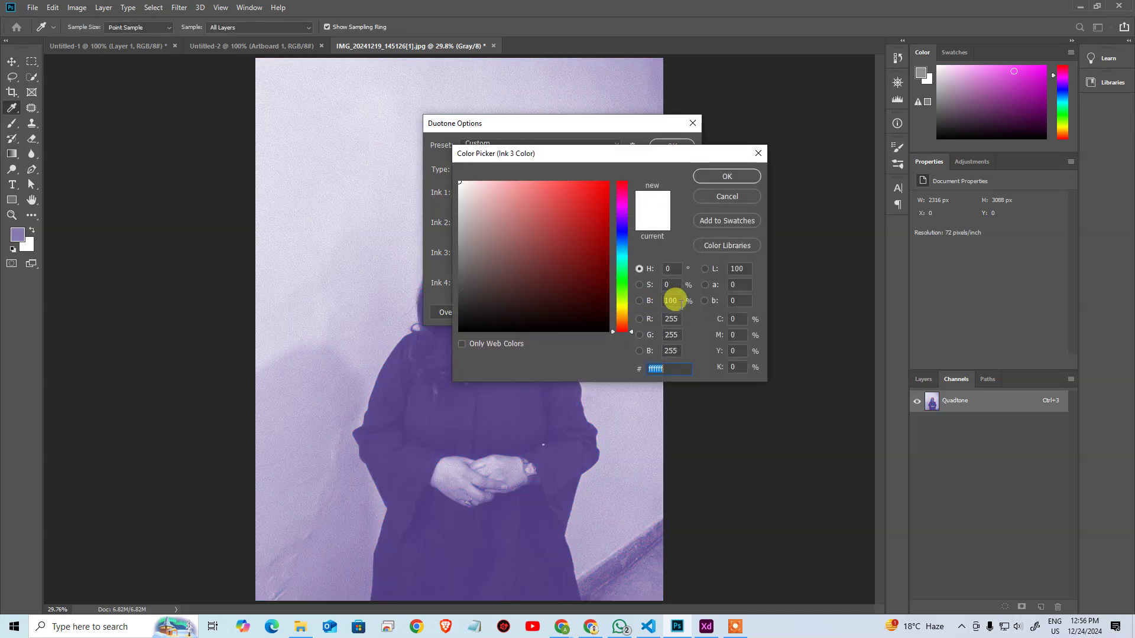
left_click(735, 350)
type("100")
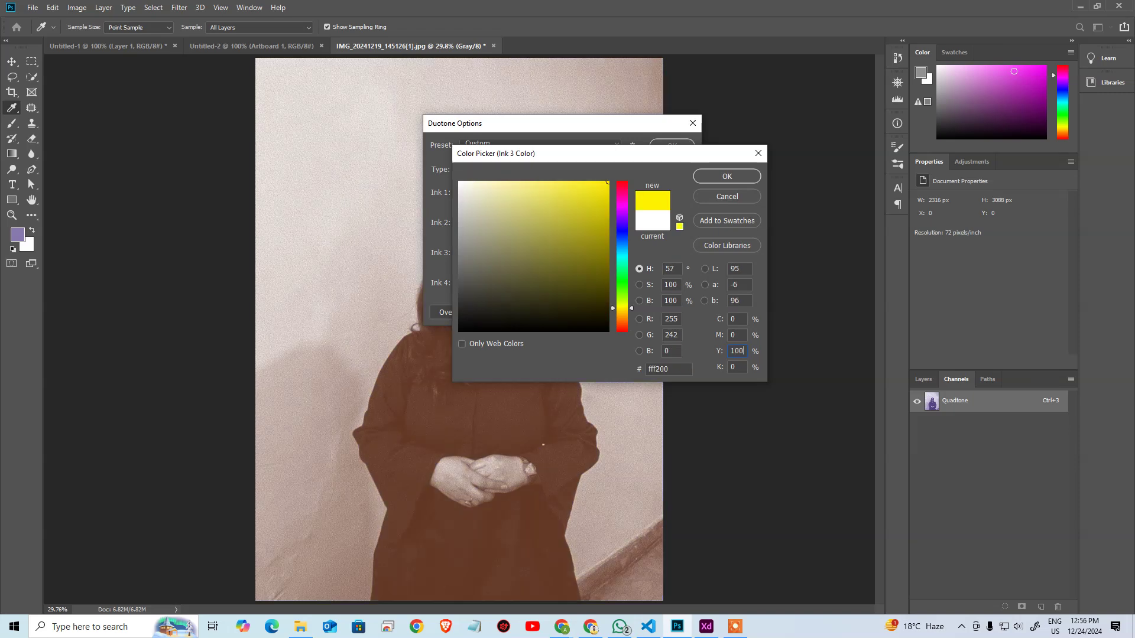
key("Return")
Step: Set the quadtone's Ink 4 to black (C 0, M 0, Y 0, K 100) and apply the quadtone to the photo
left_click(501, 283)
left_click(735, 367)
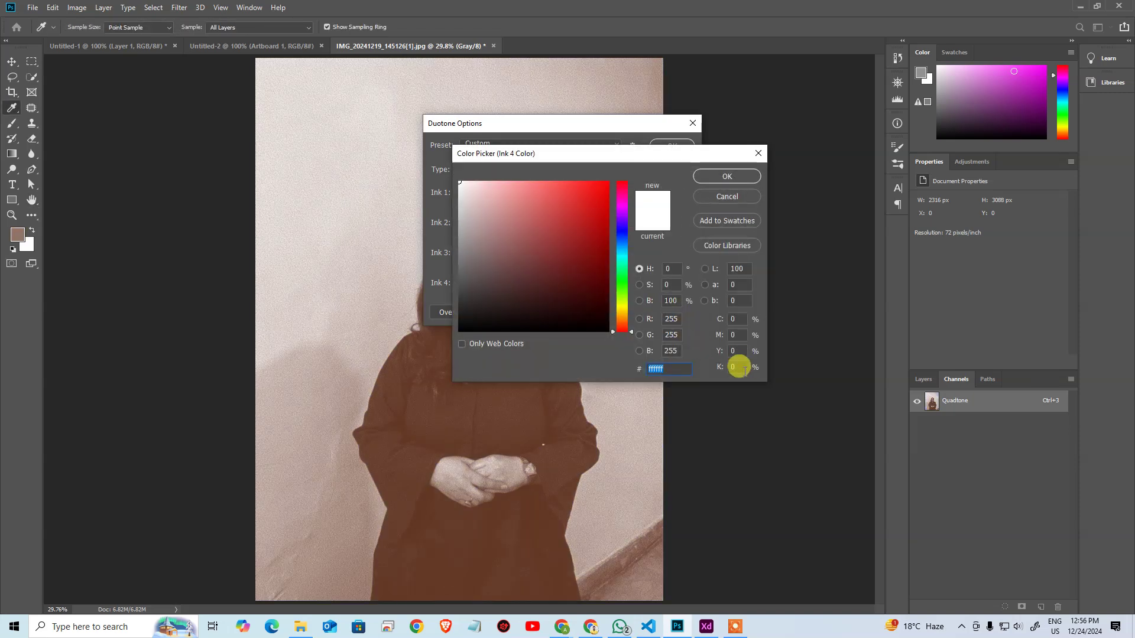
type("100")
key("Return")
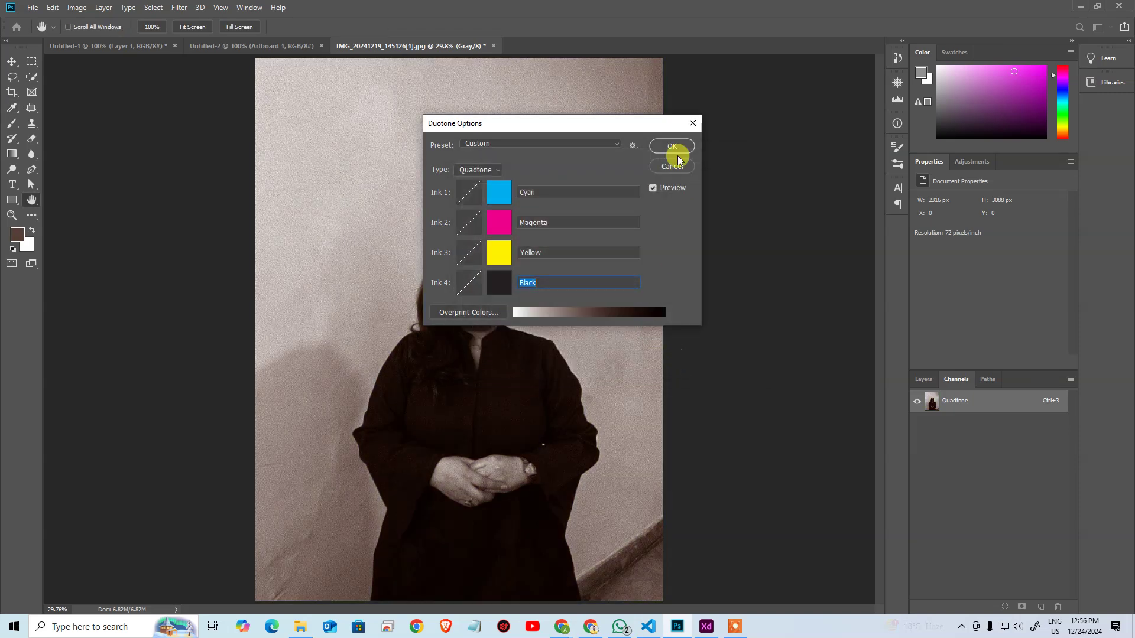
left_click(673, 145)
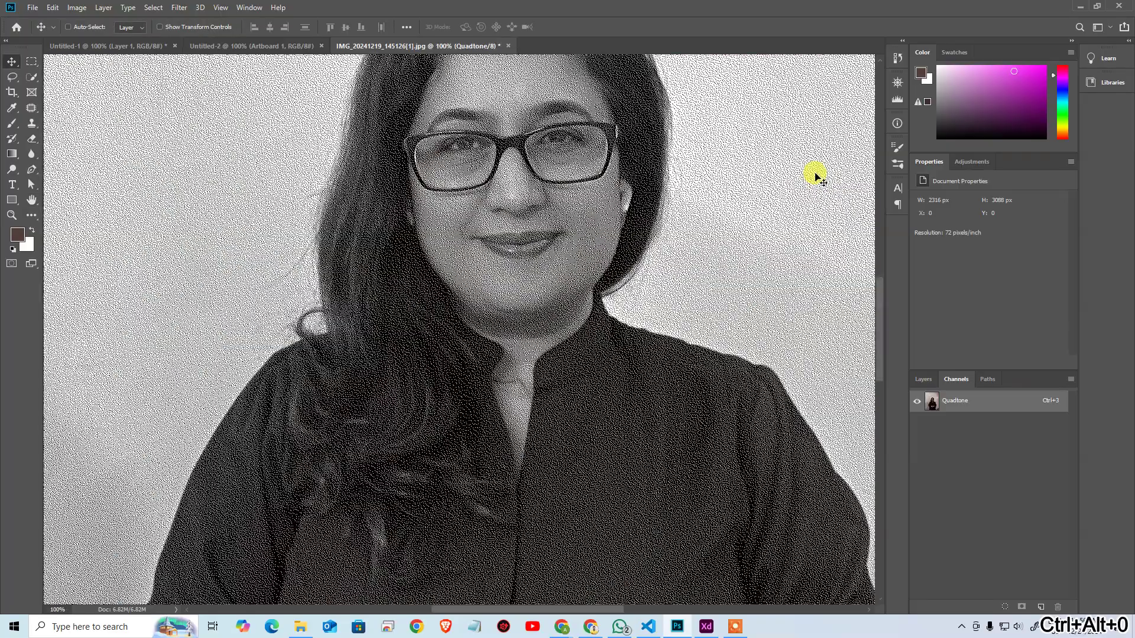
Step: Compare the quadtone photo with its grayscale version by stepping back and forward once, and inspect it up close
key("ctrl+0")
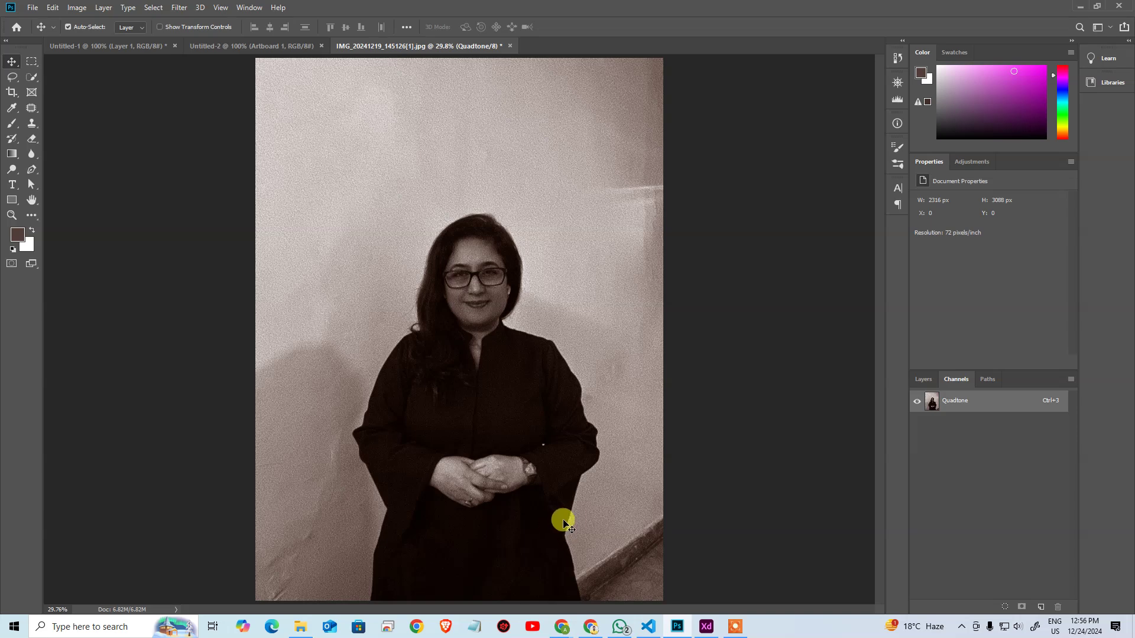
key("ctrl+space")
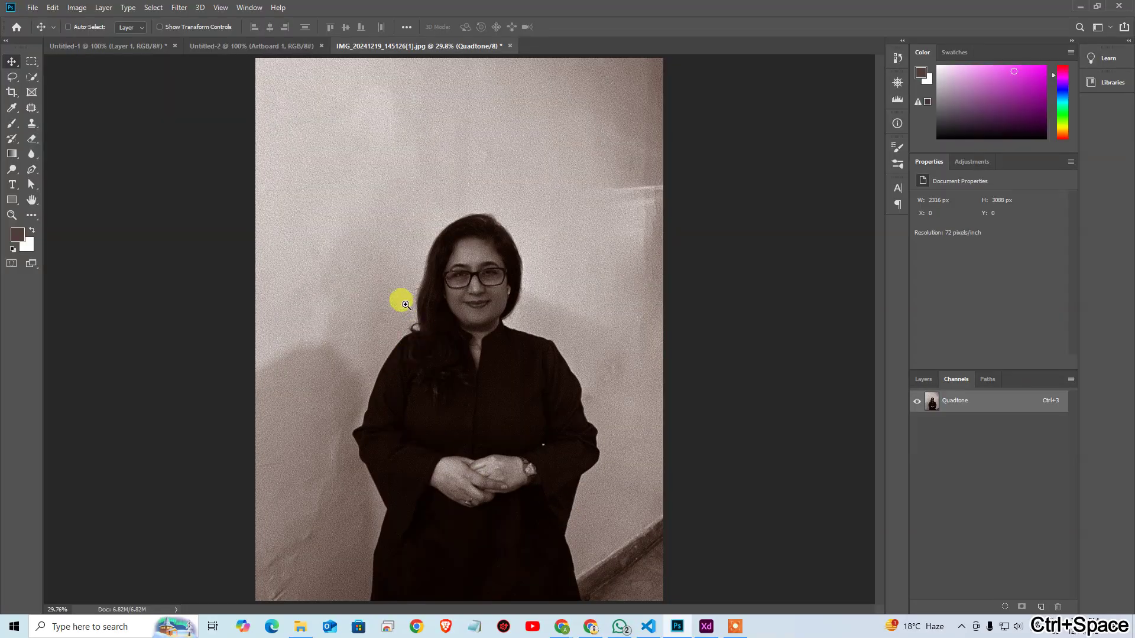
left_click_drag(400, 299, 420, 382)
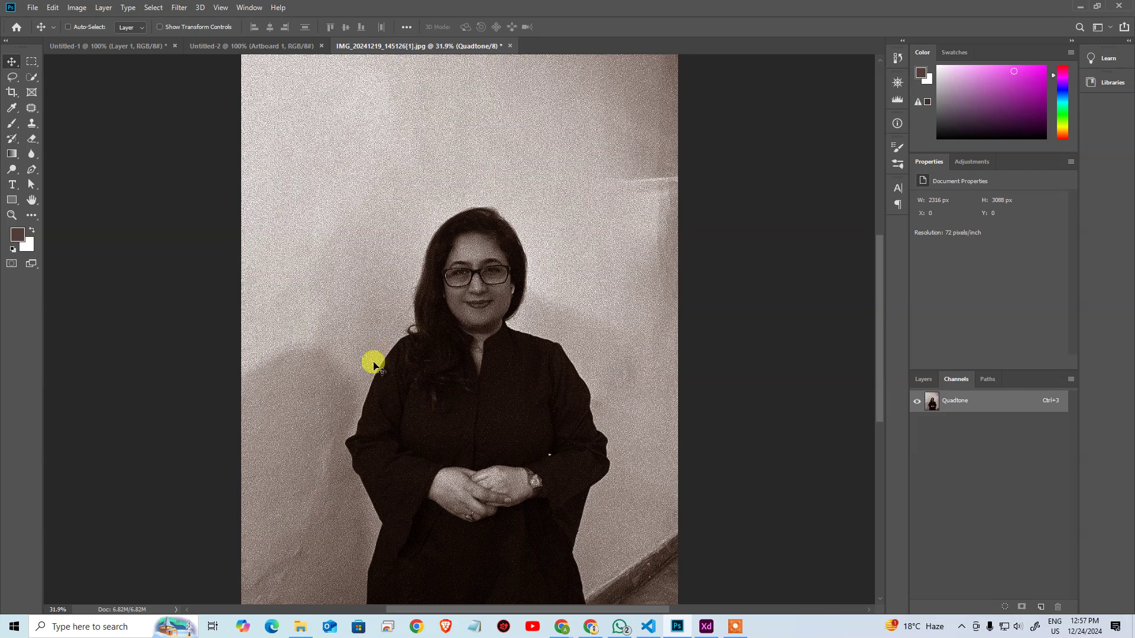
key("ctrl+z")
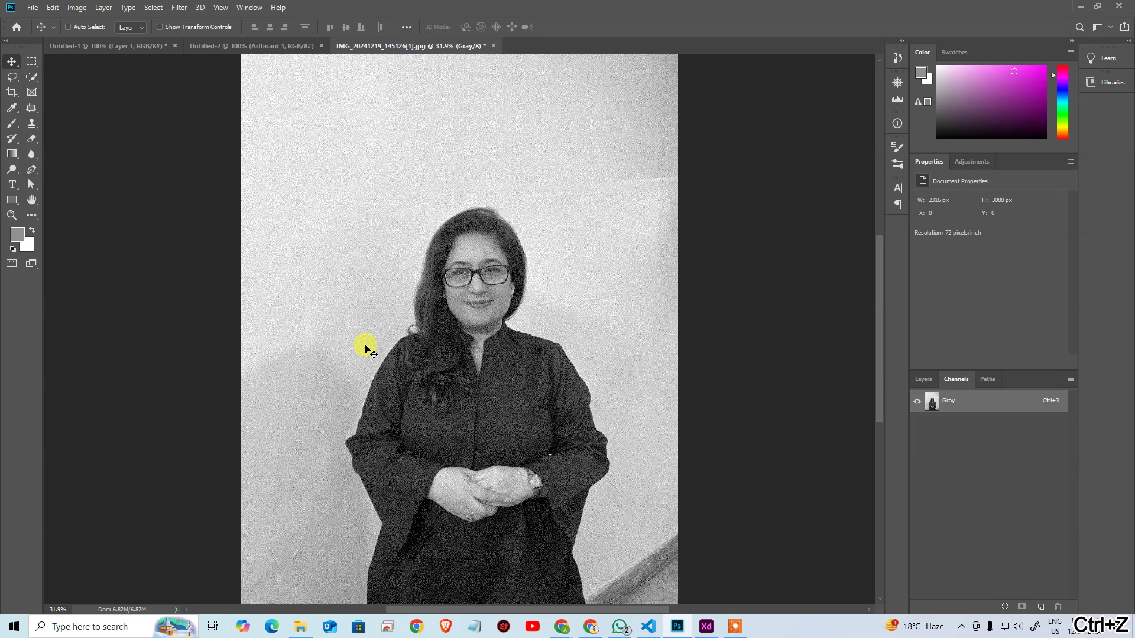
key("ctrl+shift+z")
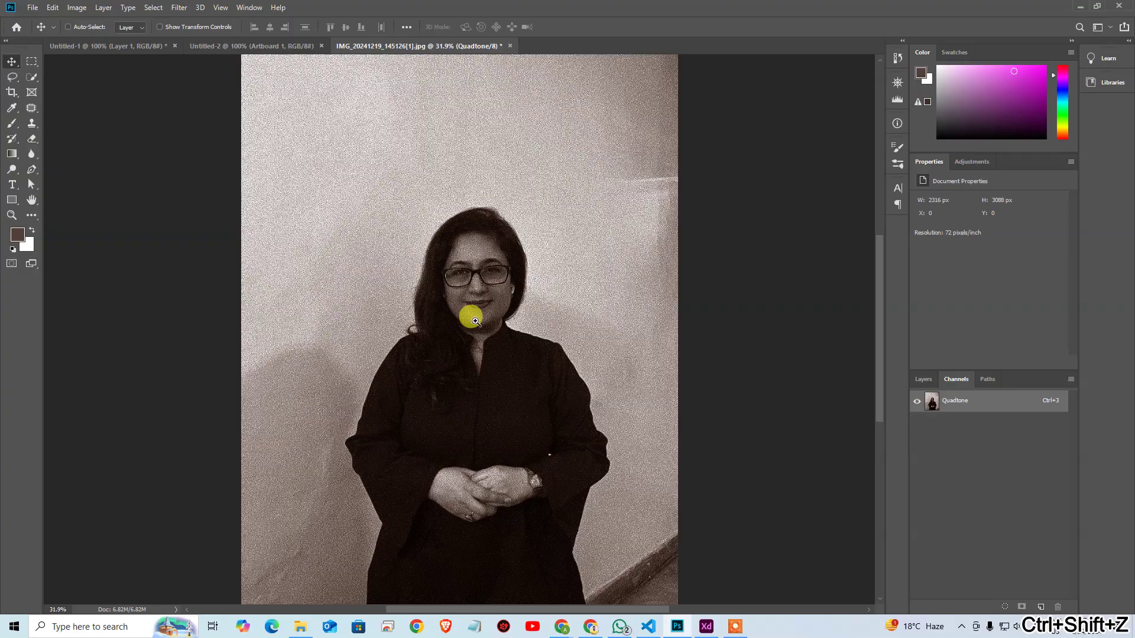
left_click(471, 317, "ctrl")
left_click_drag(484, 322, 459, 349)
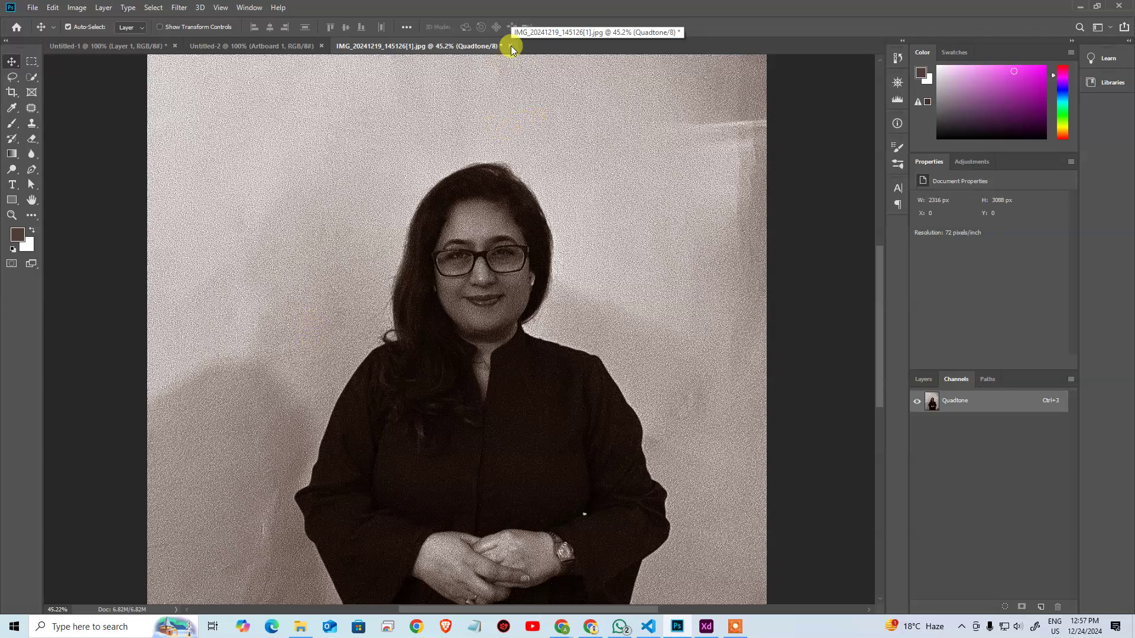
Step: Close the photo without saving its changes and view the Film & Video presets for a new document
left_click(76, 9)
left_click(463, 227)
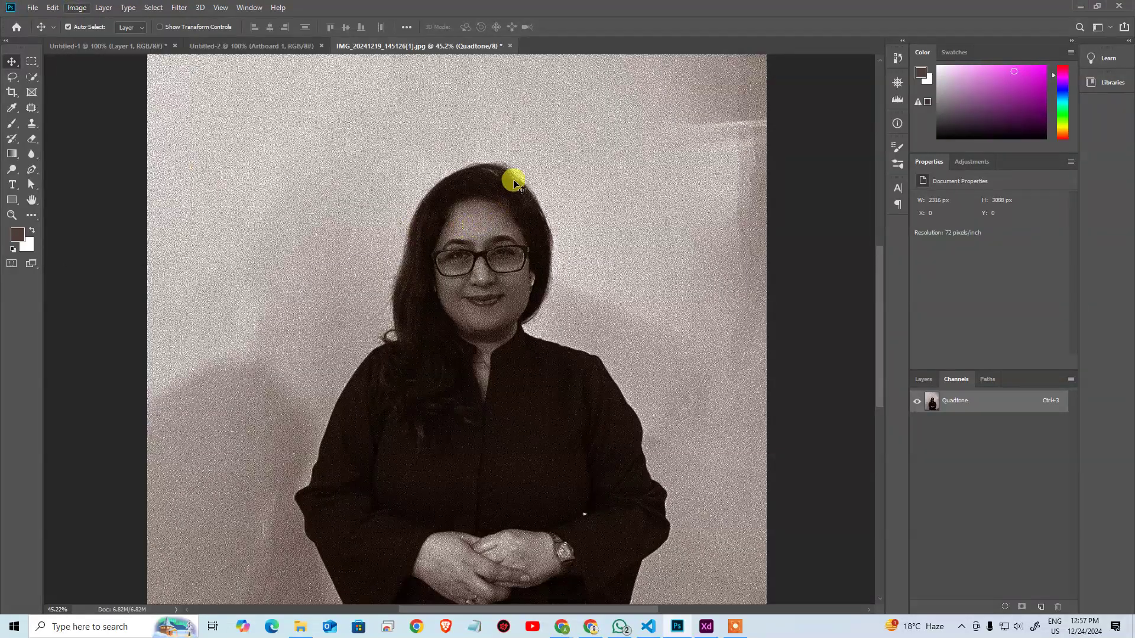
left_click(510, 46)
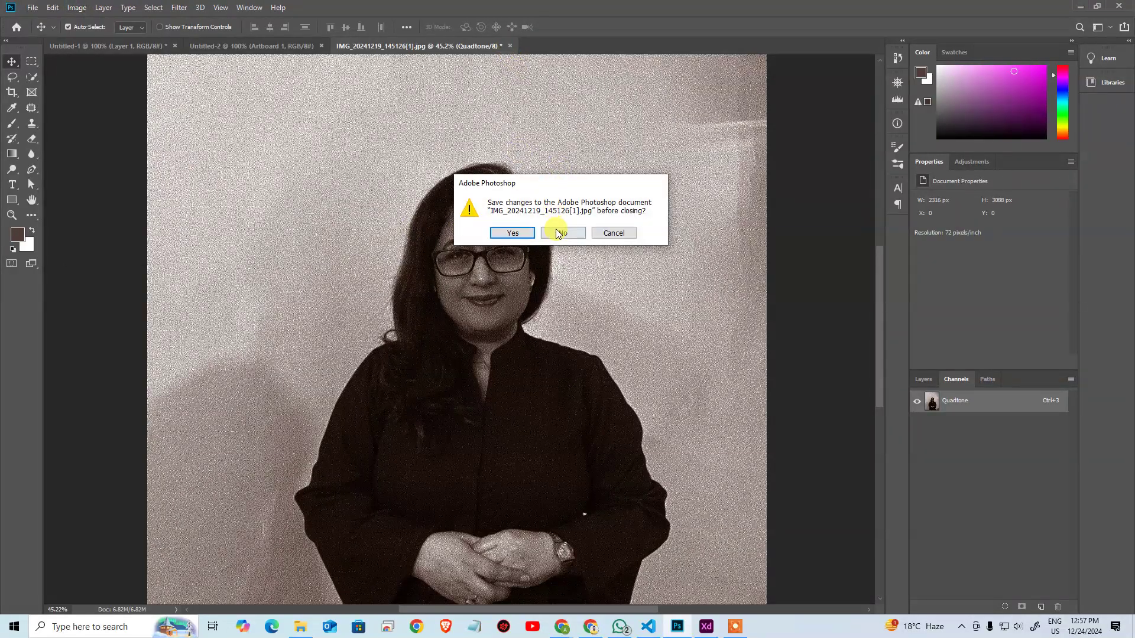
left_click(559, 234)
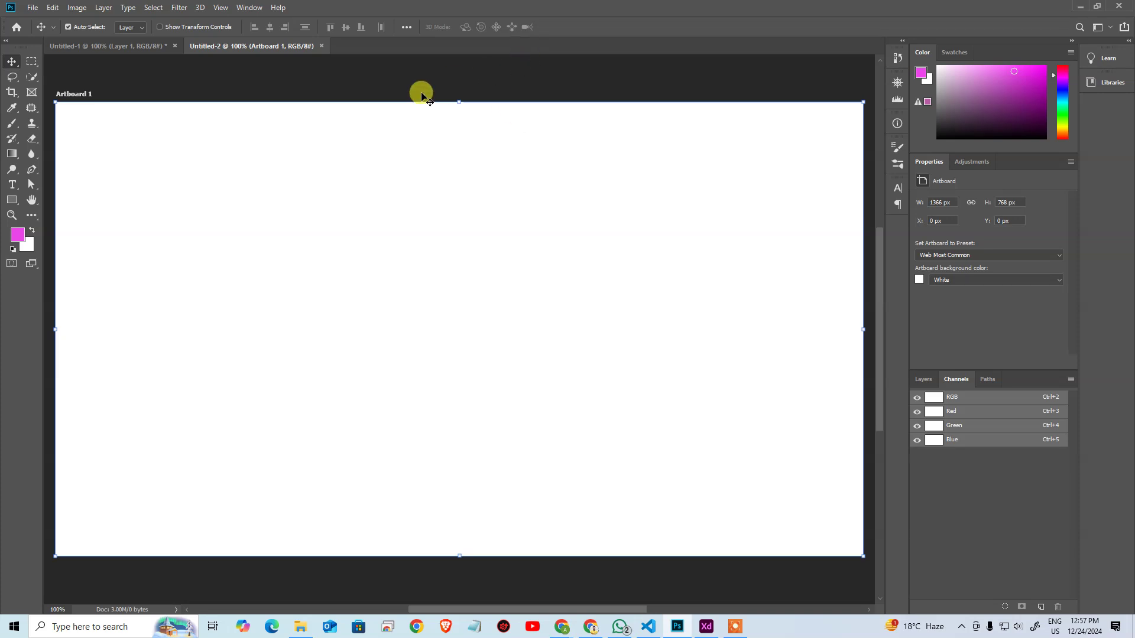
key("ctrl+n")
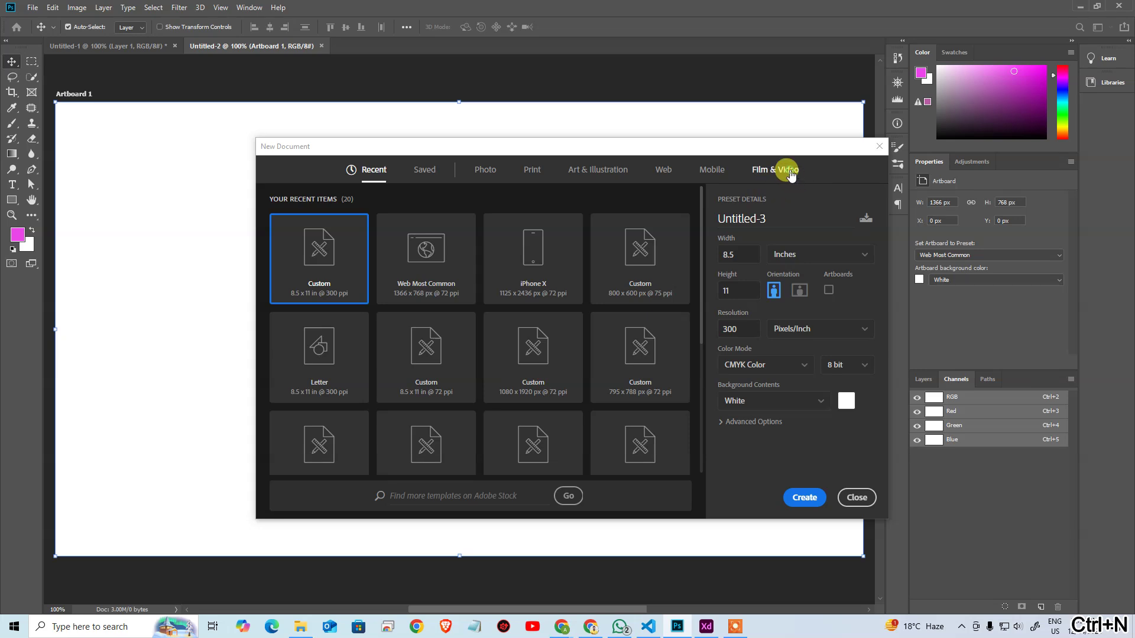
left_click(785, 171)
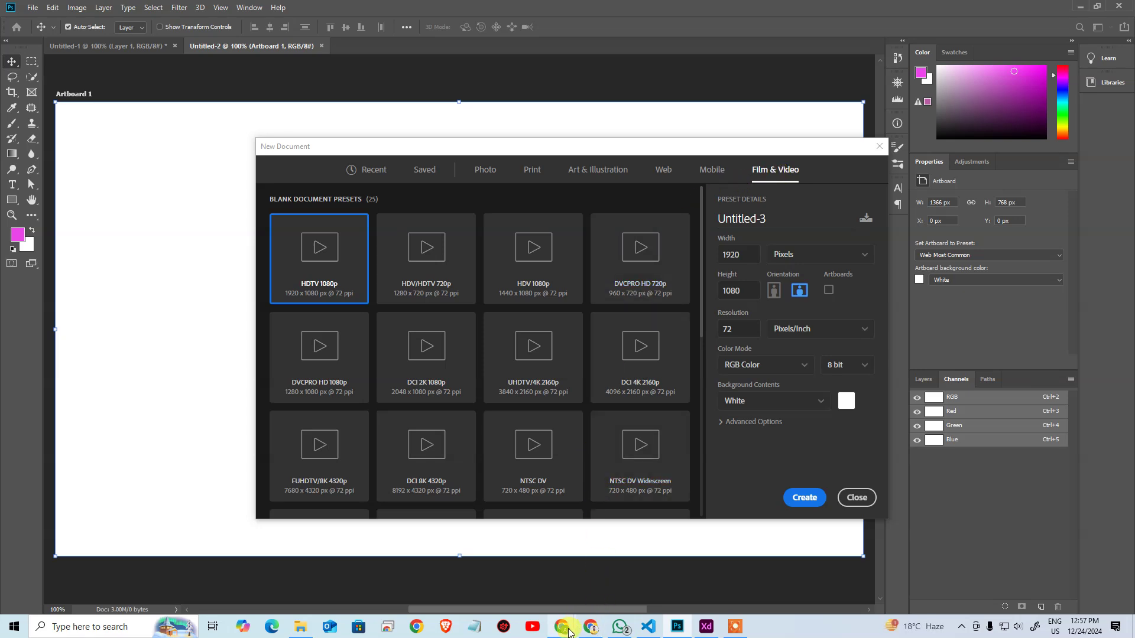
Step: Switch to Chrome and search Google in a new tab for "mughal e azam", skimming the film's results
mouse_move(565, 628)
left_click(505, 585)
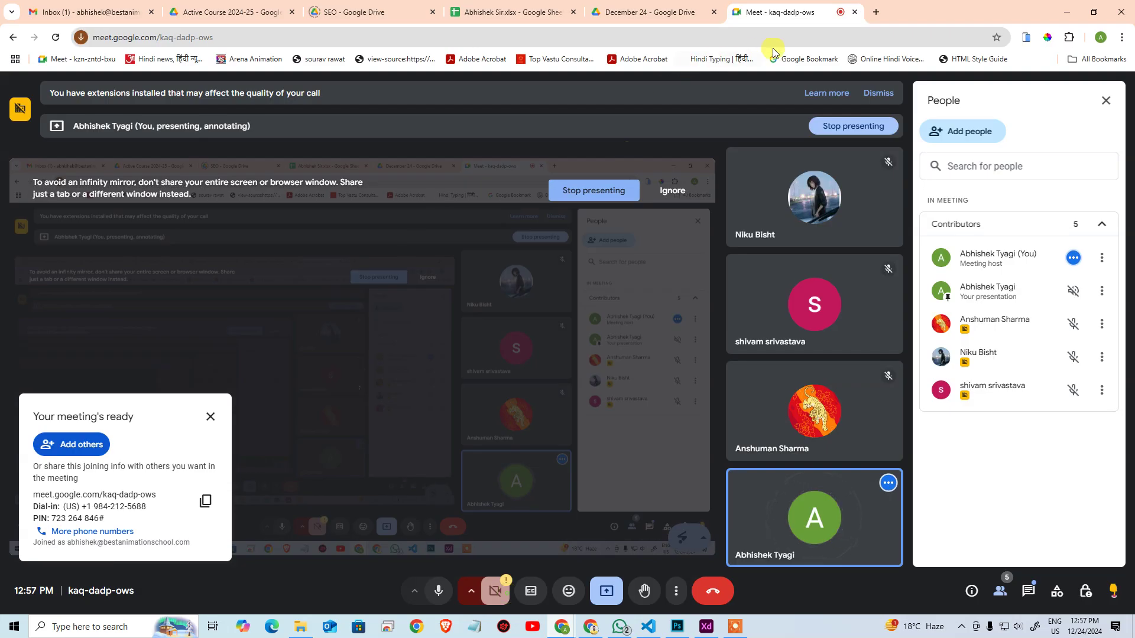
left_click(875, 16)
type("mu")
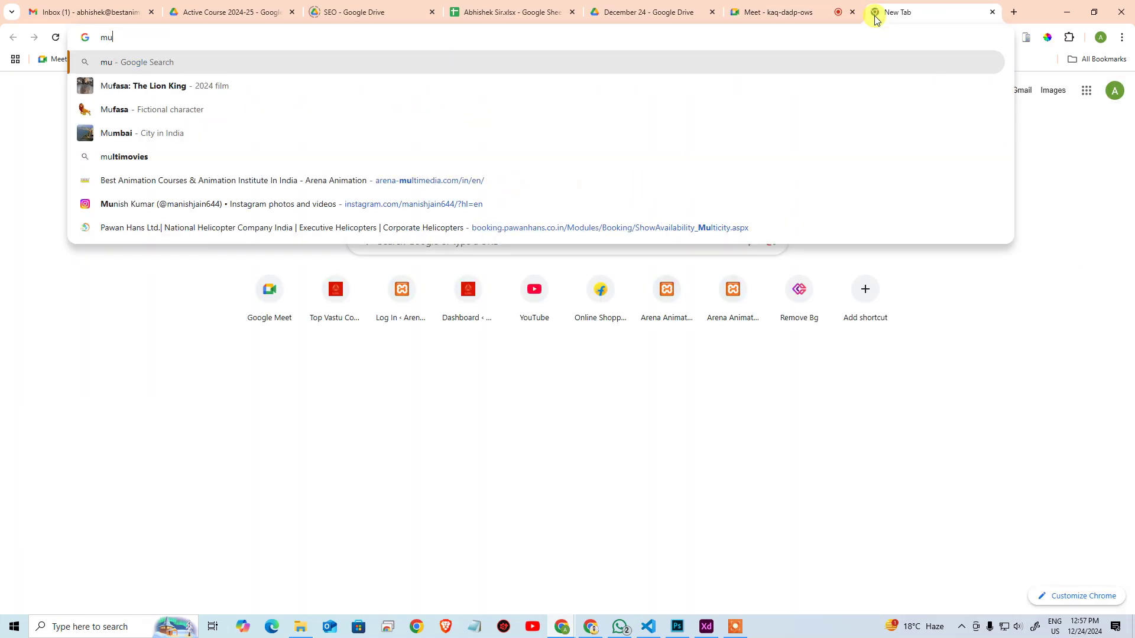
type("gler")
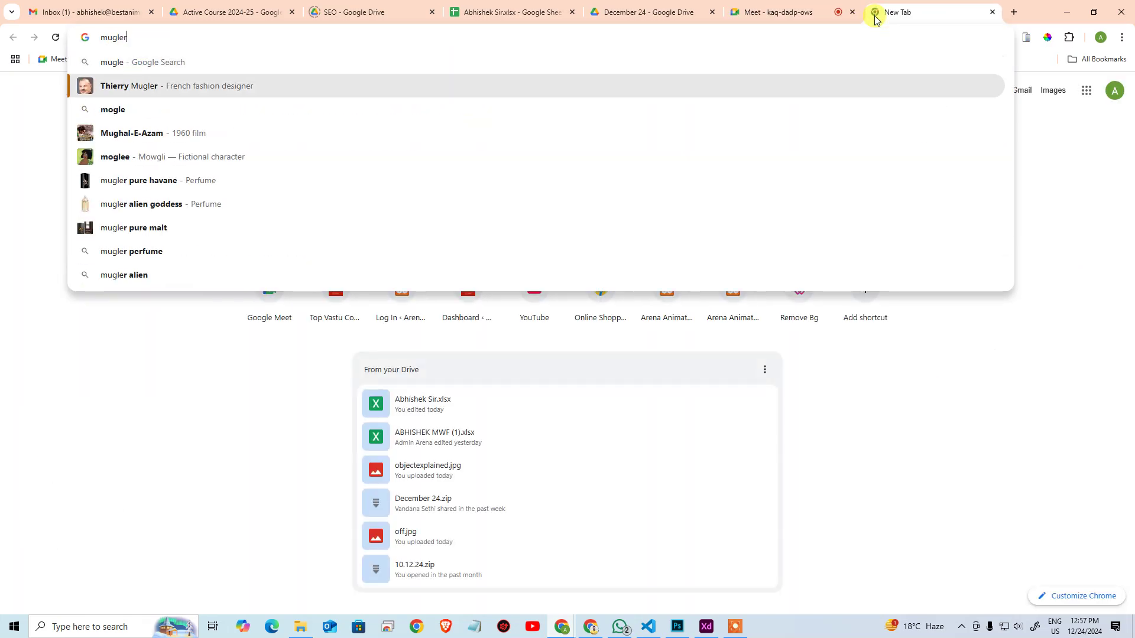
key("Down")
key("Down")
key("Return")
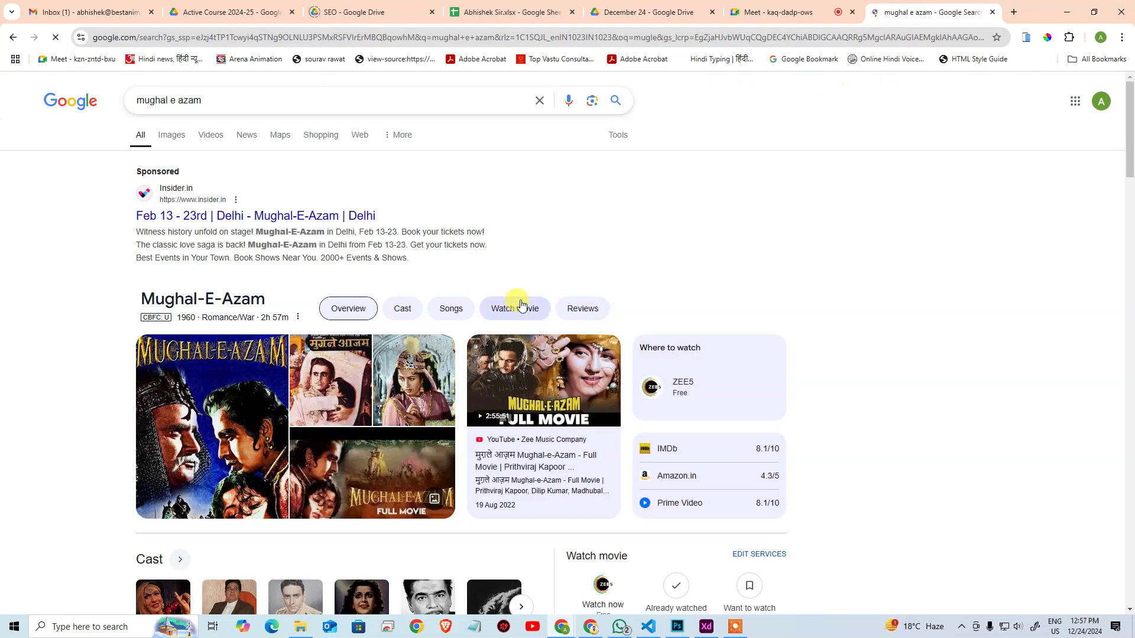
scroll(520, 305, "down", 2)
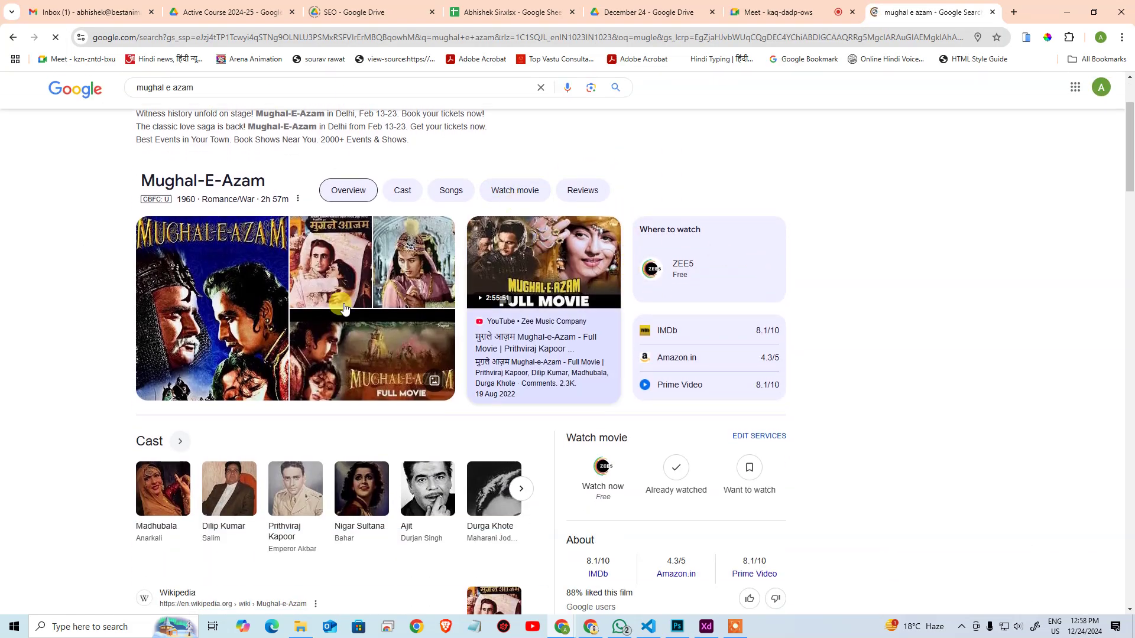
scroll(152, 236, "up", 2)
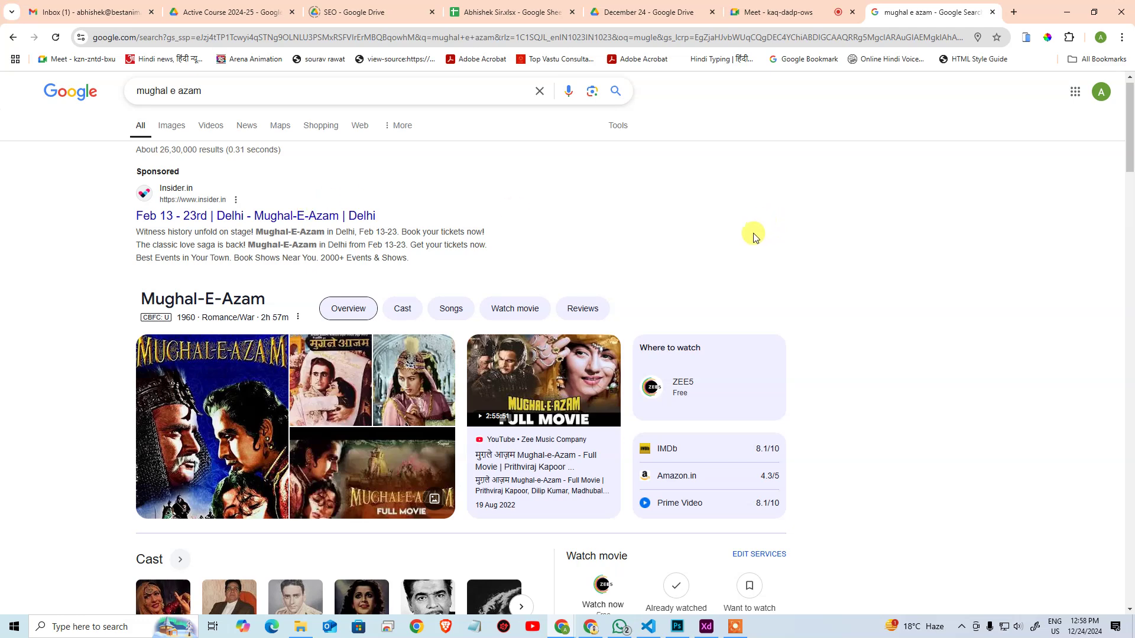
Step: Refine the Google search to "mughal e azam coloured" and look through the results about the film's coloured version
left_click(249, 94)
type("colo")
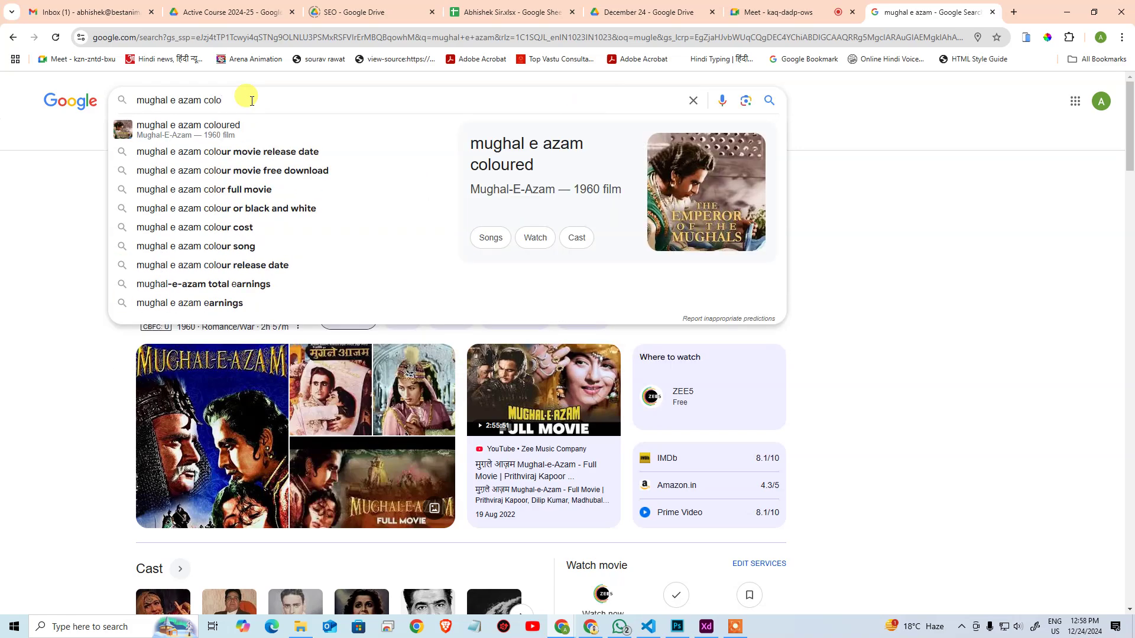
key("Down")
key("Return")
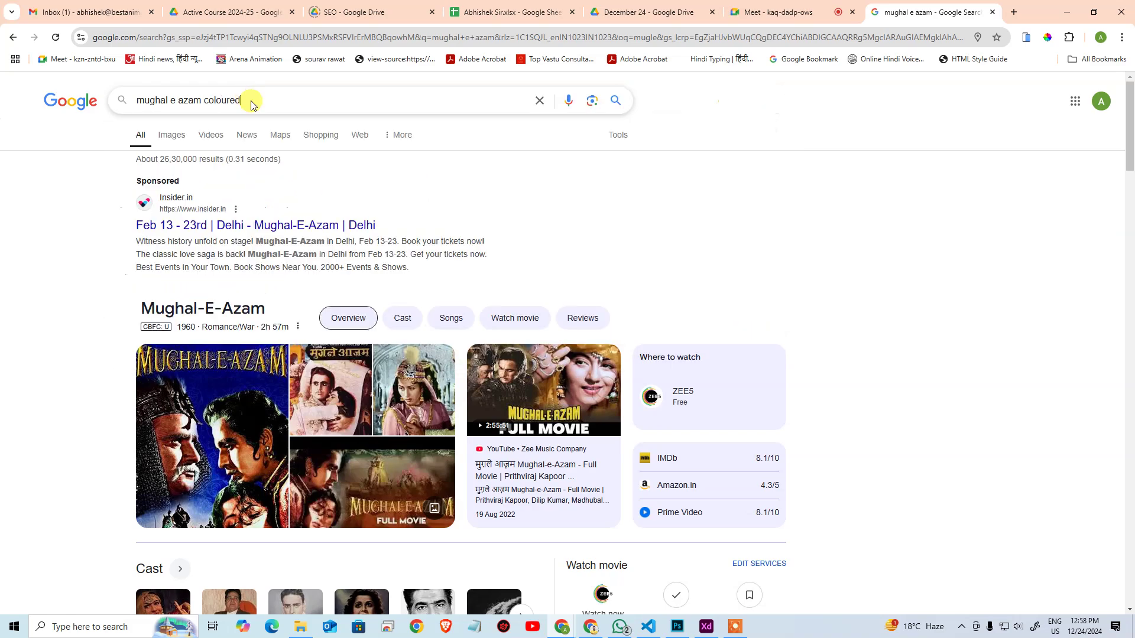
scroll(414, 275, "down", 3)
scroll(413, 275, "down", 1)
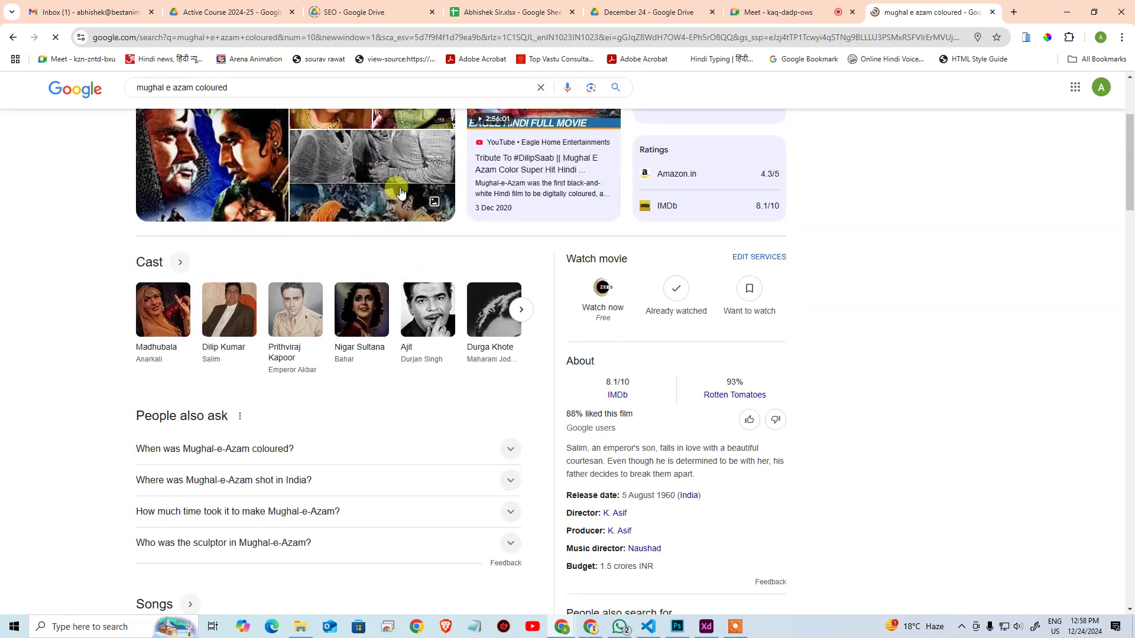
scroll(404, 196, "down", 2)
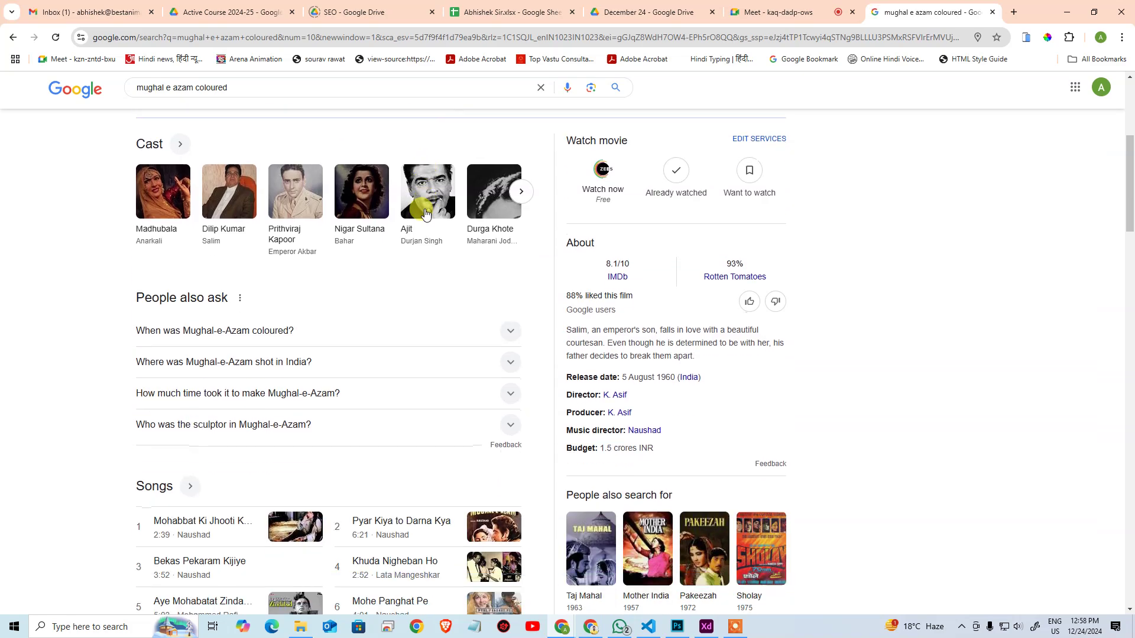
Step: Skim the rest of the coloured film's results, switch back to Photoshop and close the New Document dialog without creating anything
scroll(626, 230, "down", 2)
scroll(866, 232, "up", 7)
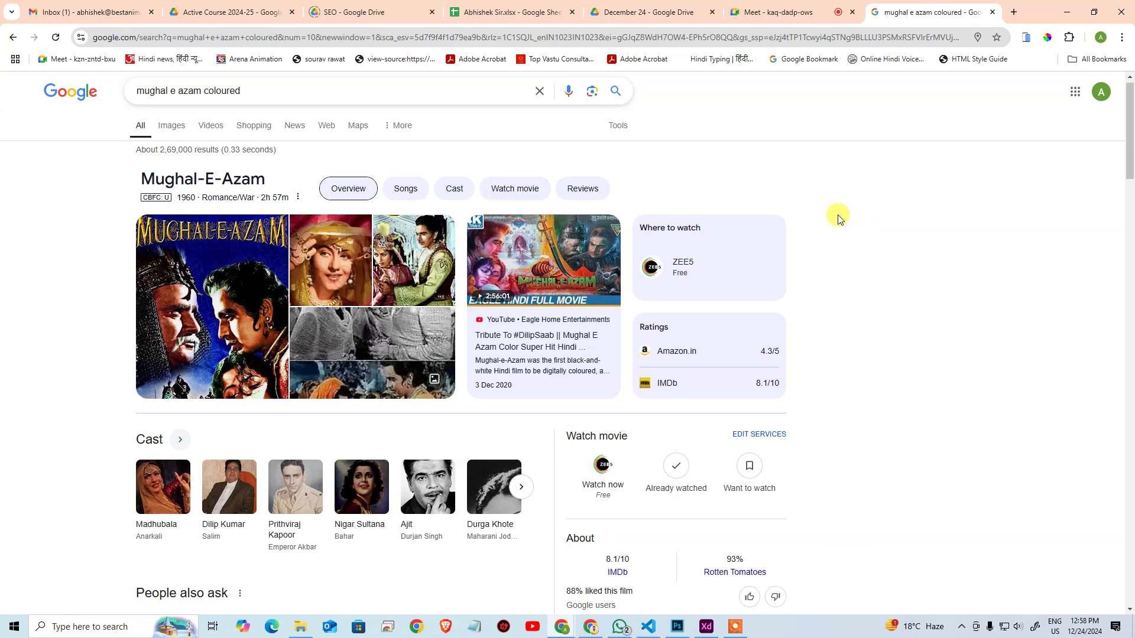
key("alt+Tab")
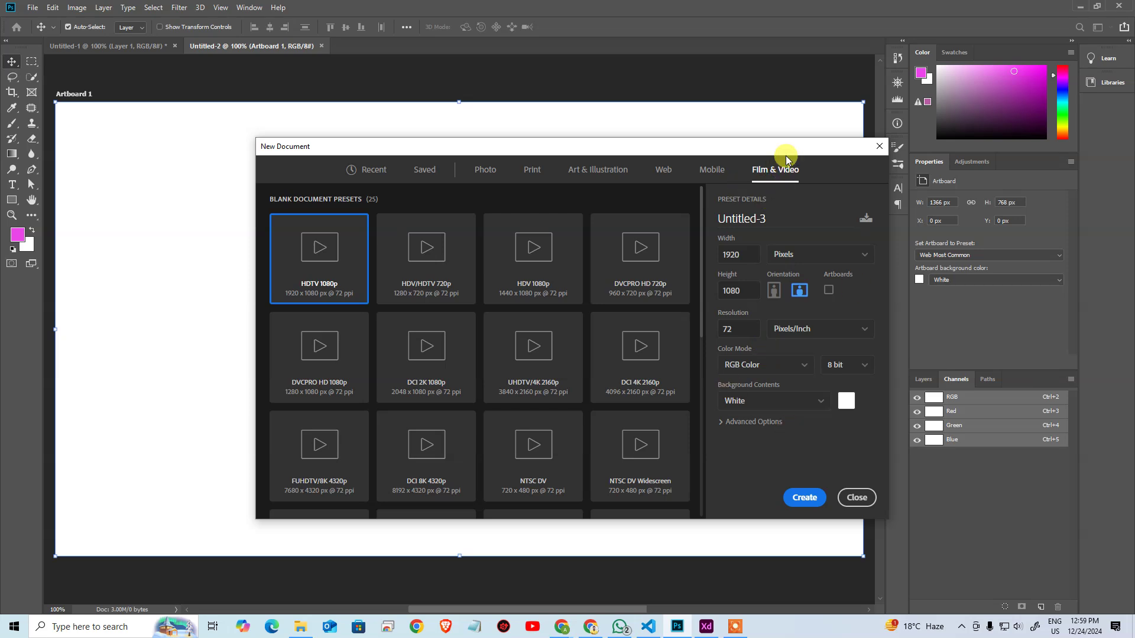
left_click_drag(784, 153, 691, 155)
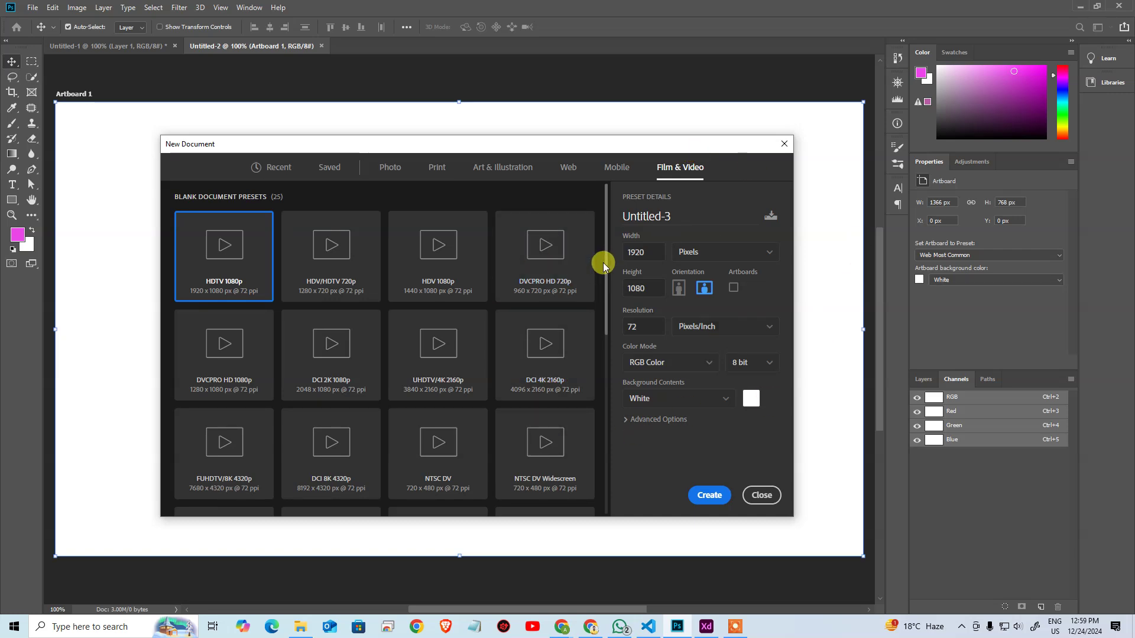
key("Escape")
Step: Switch to Chrome, replace the Google search with "terminator" and look through the film's results
mouse_move(562, 626)
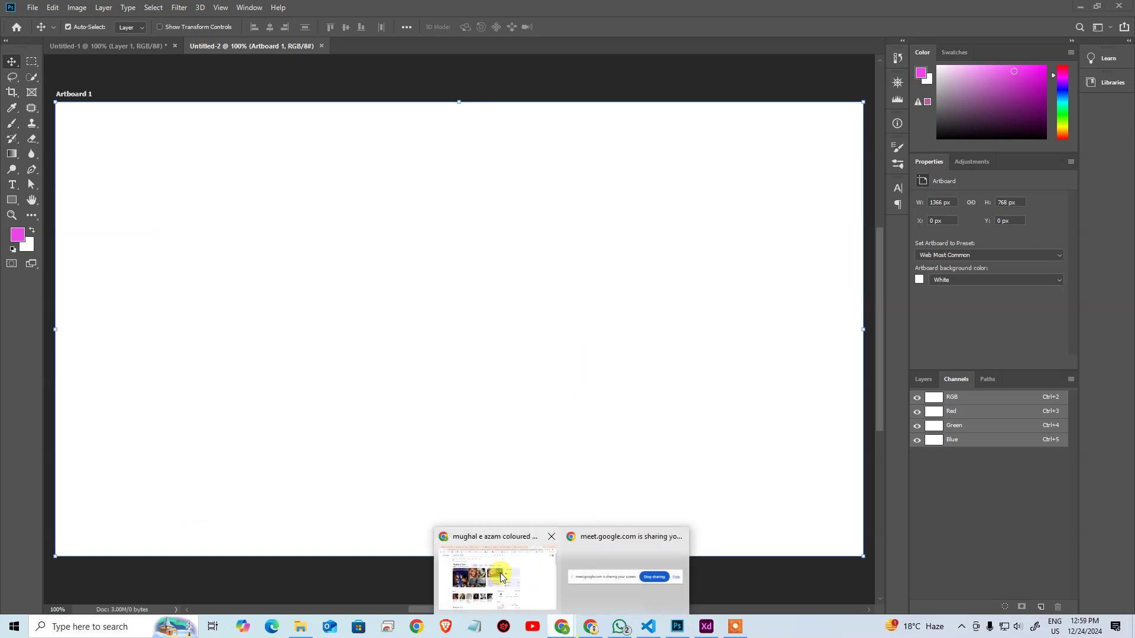
left_click(497, 569)
left_click_drag(456, 85, 41, 77)
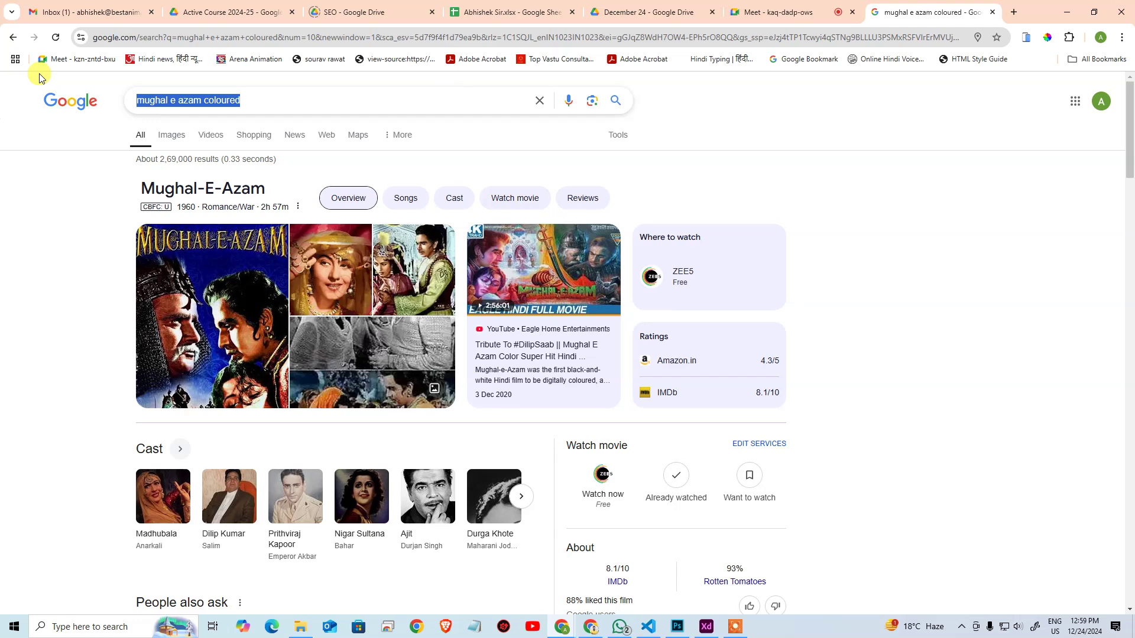
type("e")
key("BackSpace")
type("ter")
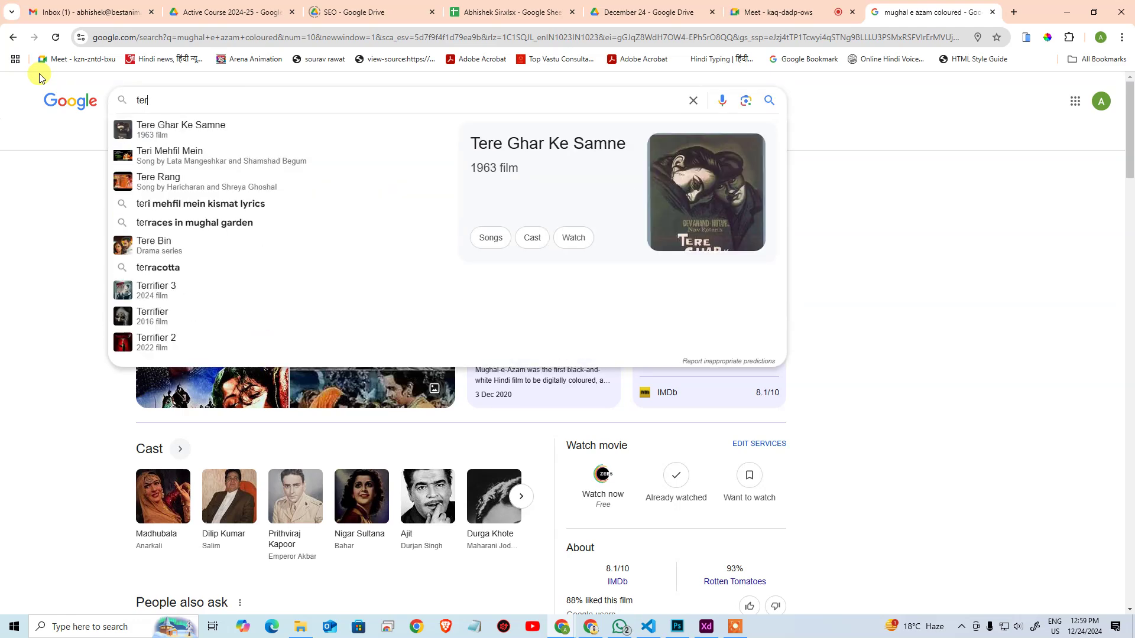
type("minator")
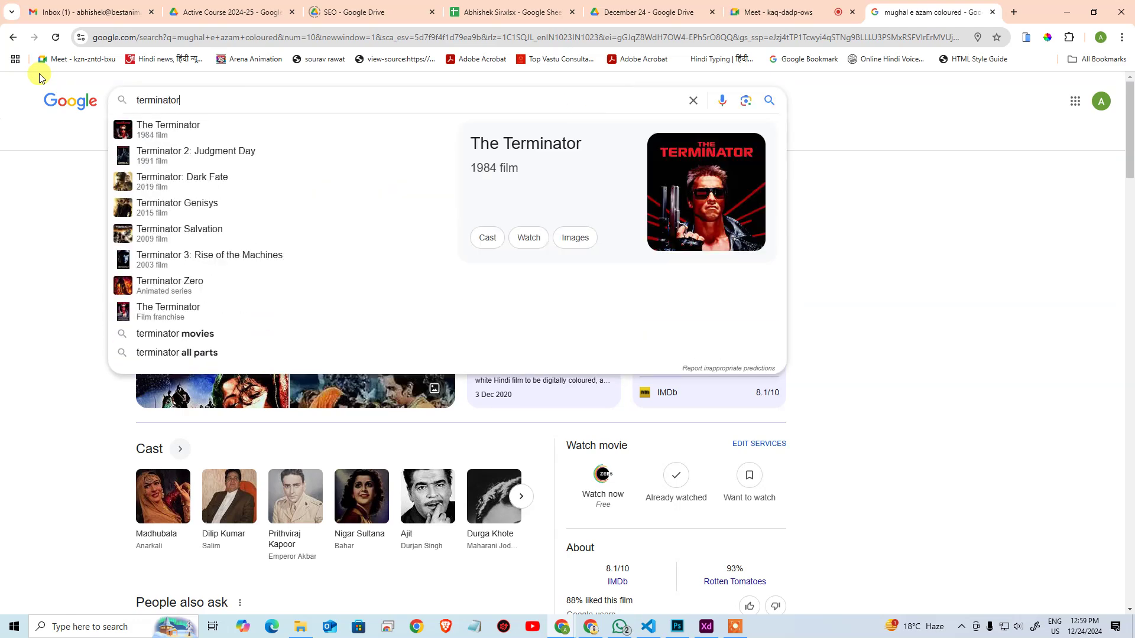
key("Return")
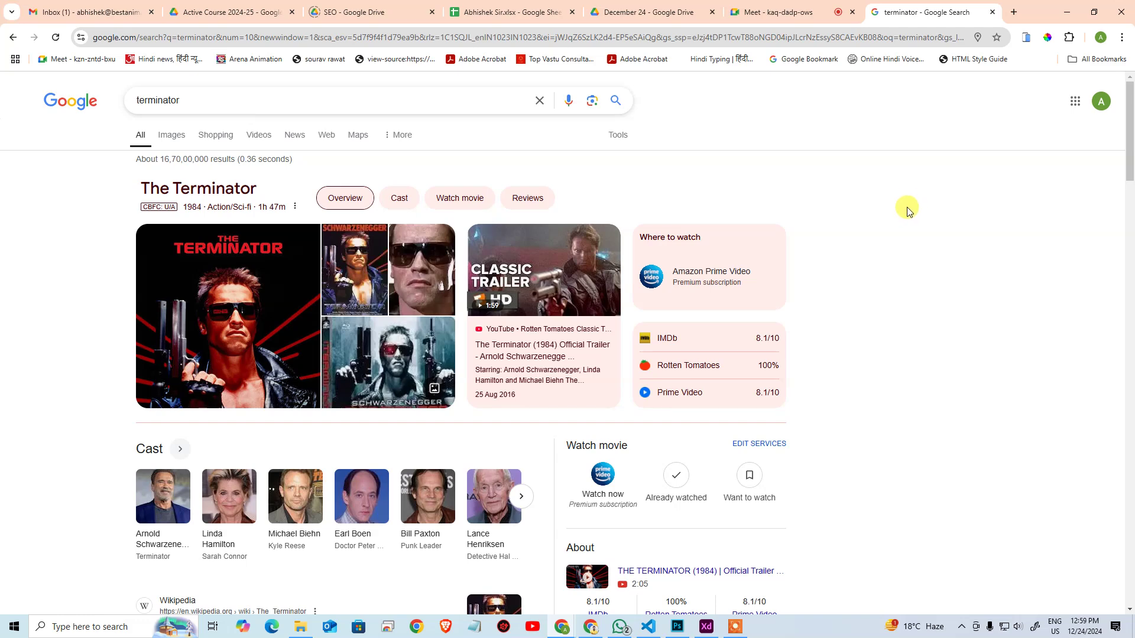
scroll(909, 214, "down", 2)
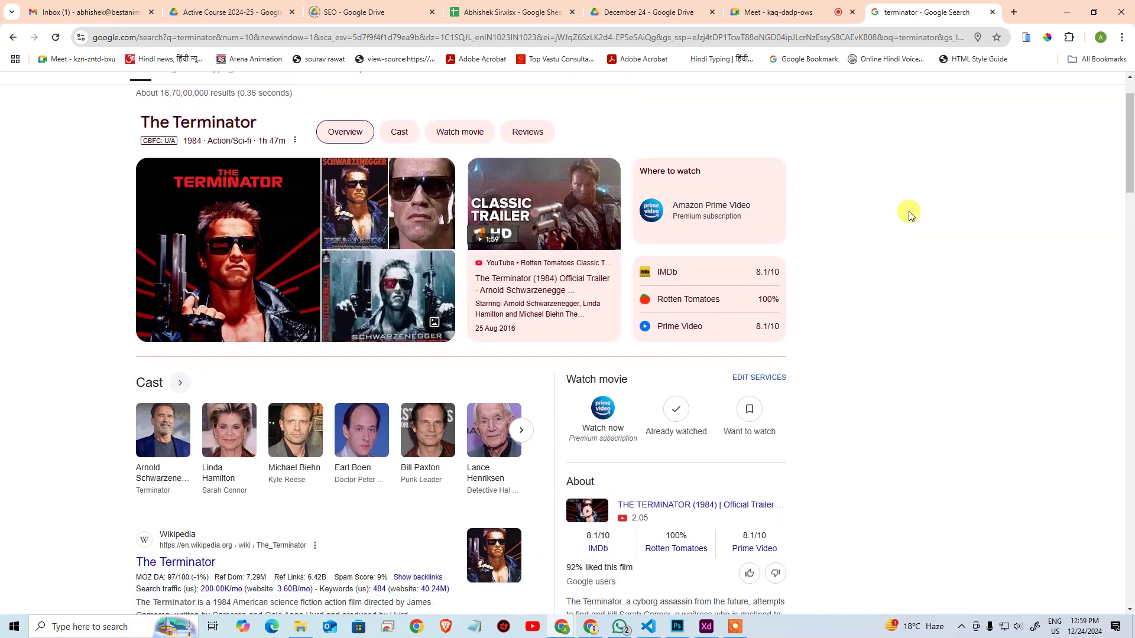
scroll(910, 213, "up", 2)
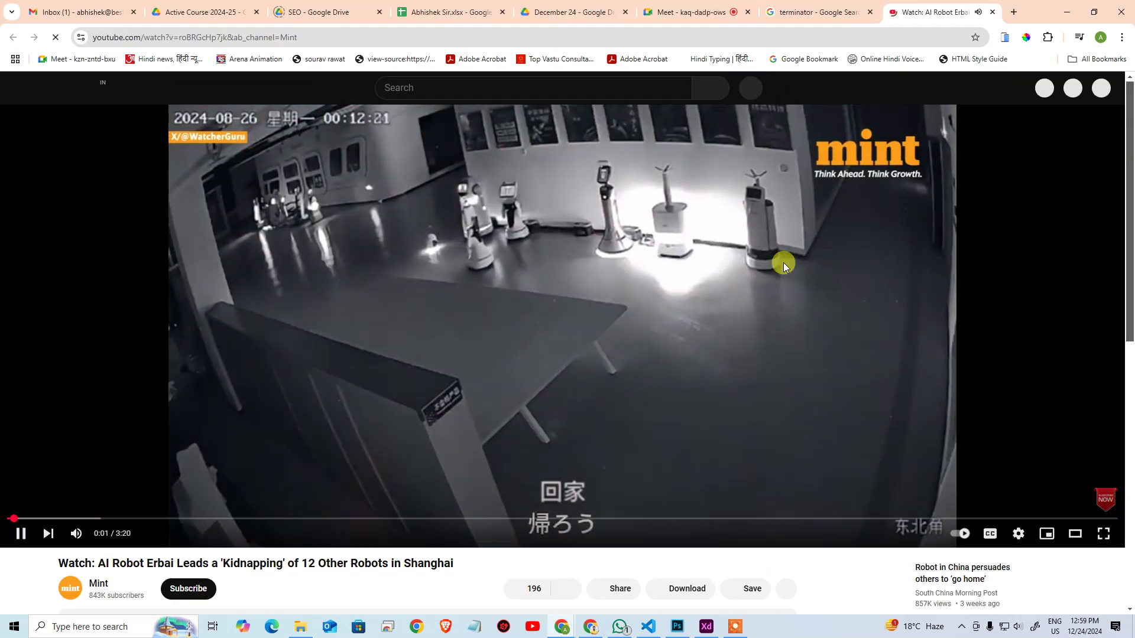
Step: Pause the YouTube video about AI robot Erbai and look over its description
left_click(863, 154)
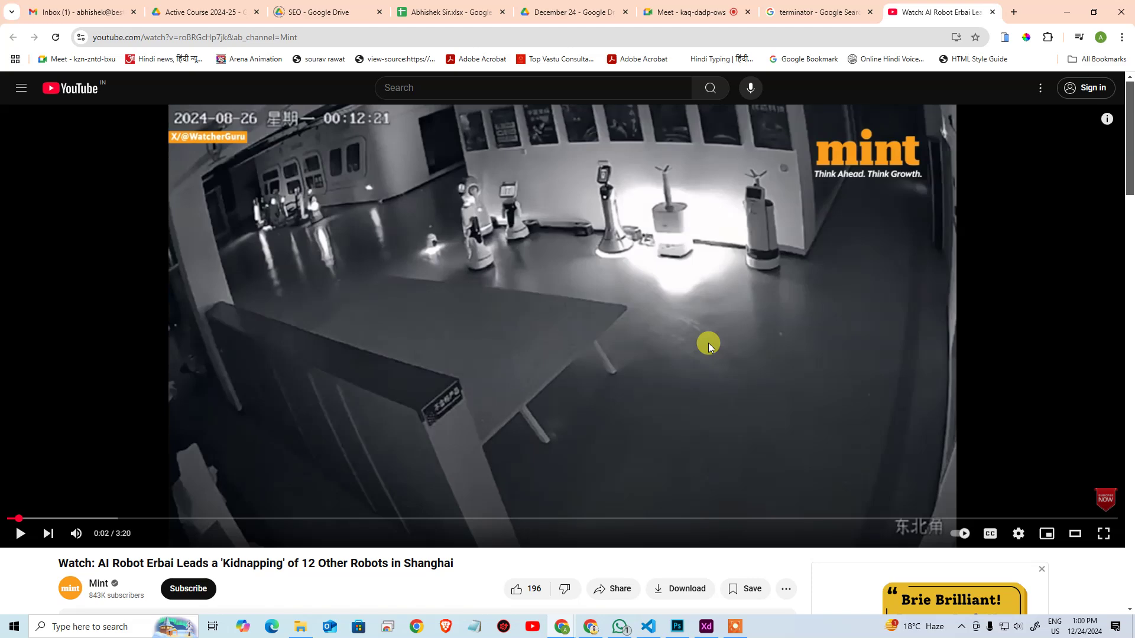
scroll(208, 448, "down", 2)
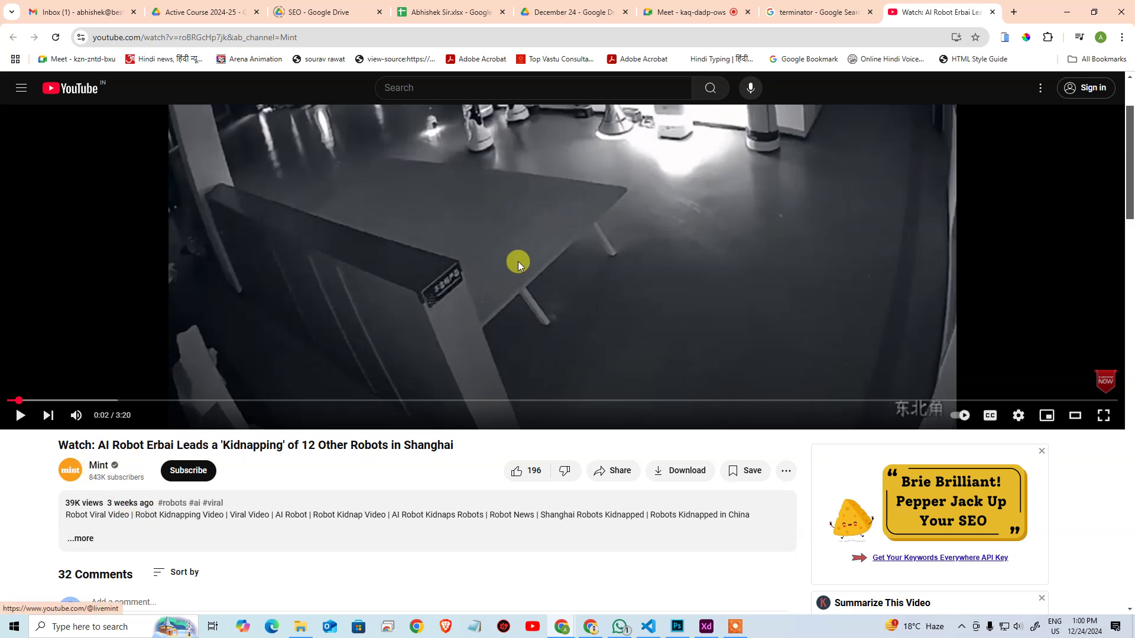
scroll(517, 261, "up", 2)
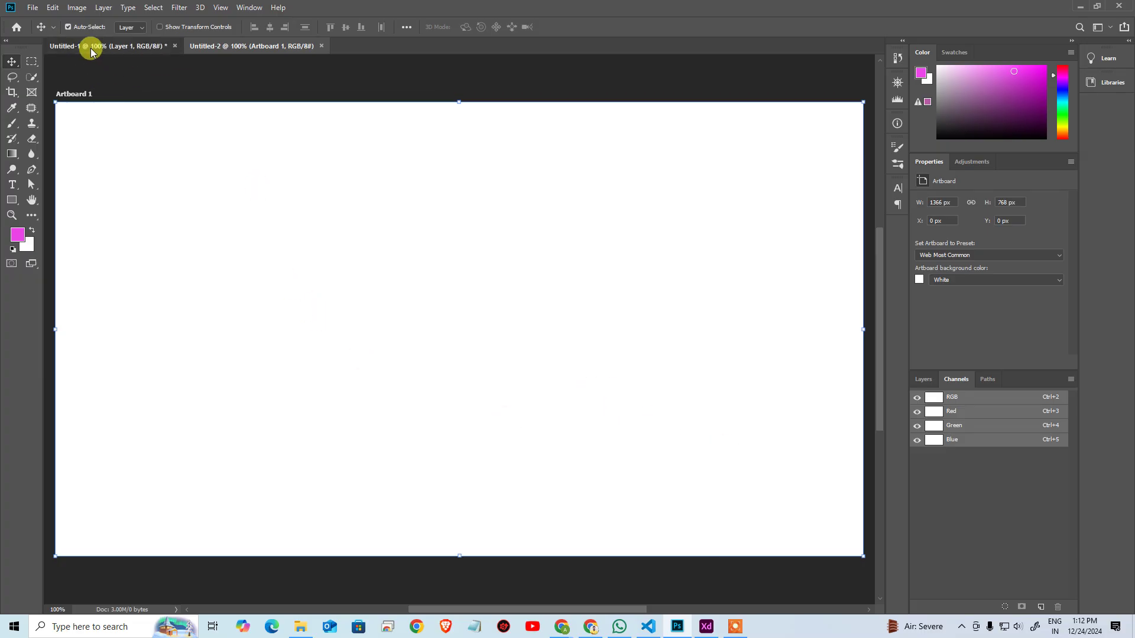
Step: Bring up the Untitled-1 document in Photoshop, start a new document and view the bit depths offered for CMYK Color
left_click(91, 47)
key("ctrl+n")
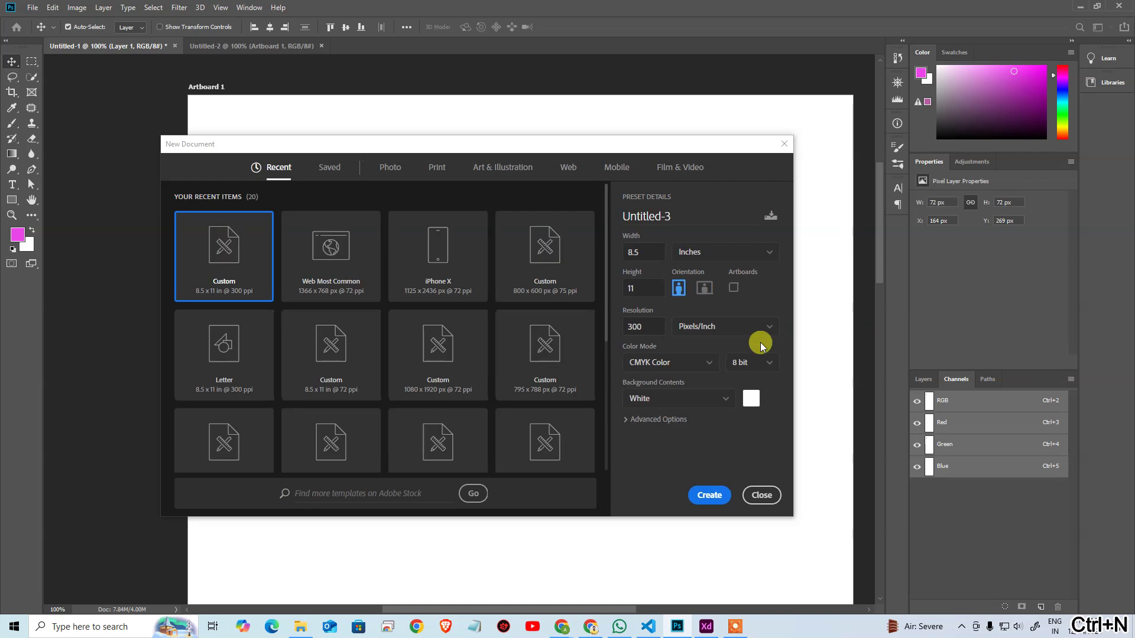
left_click(741, 365)
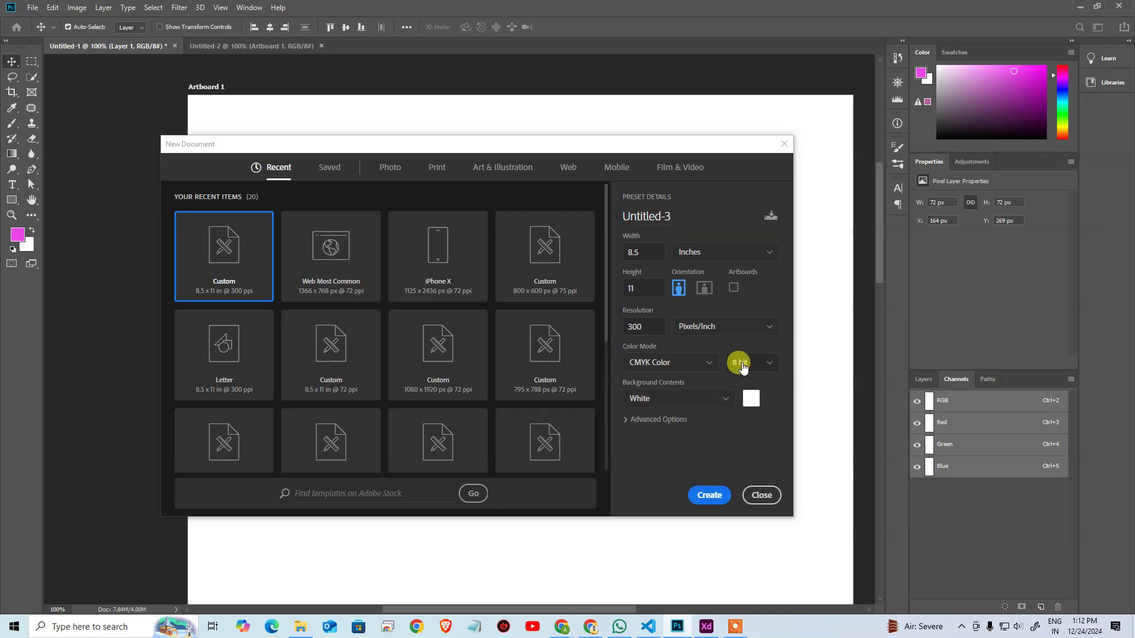
left_click(738, 363)
left_click(709, 362)
left_click(729, 368)
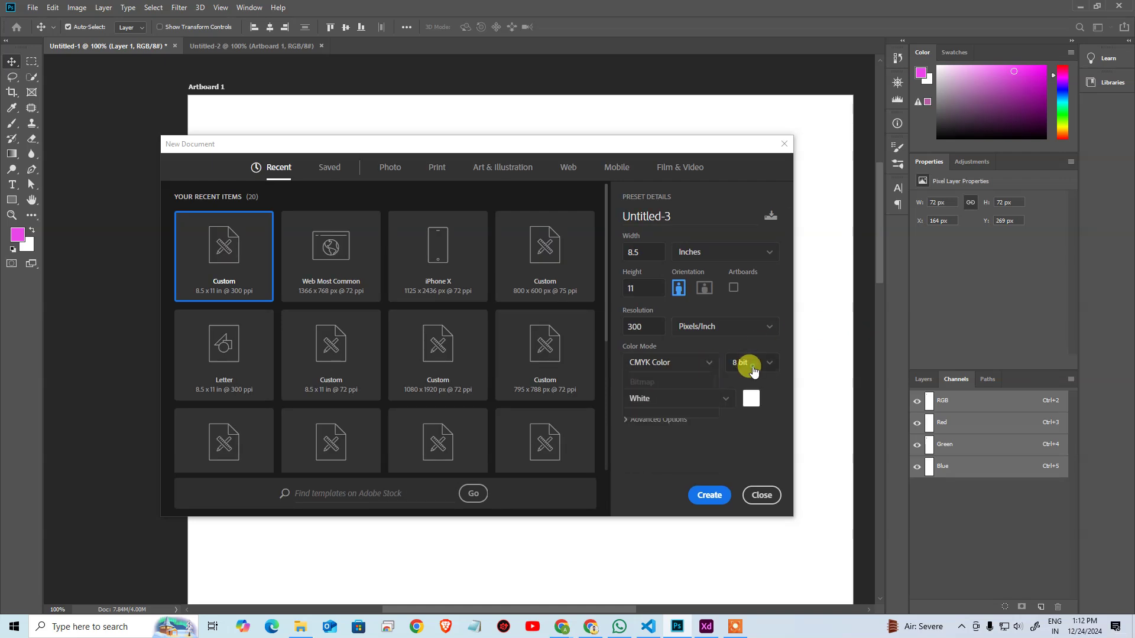
left_click(756, 366)
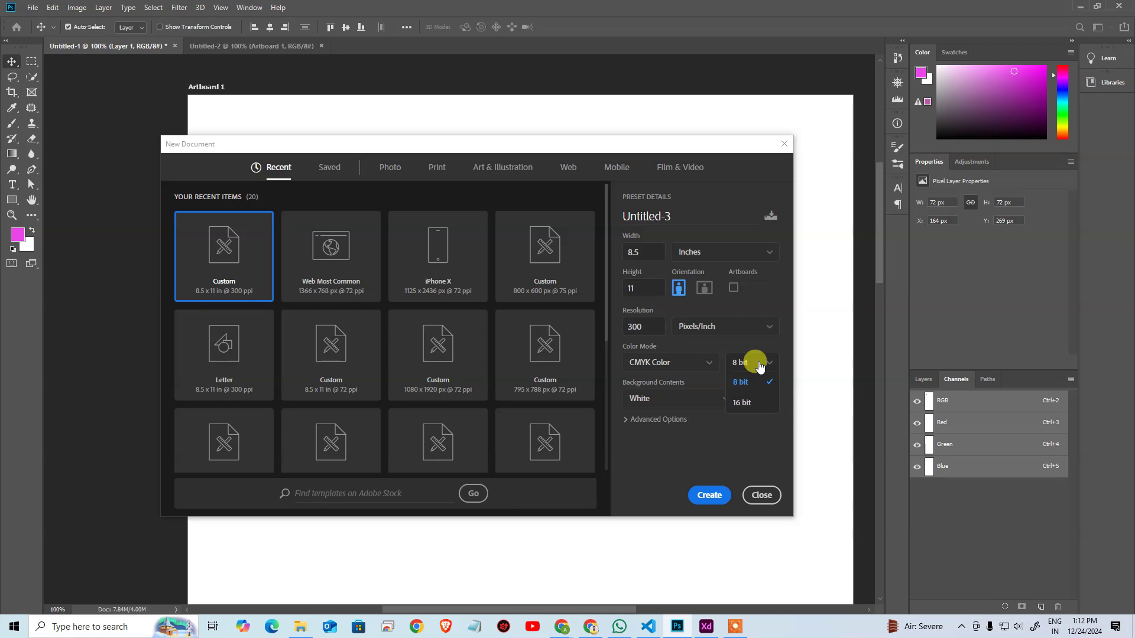
Step: Set the new document's color mode to Grayscale and show the list of color modes again
left_click(684, 364)
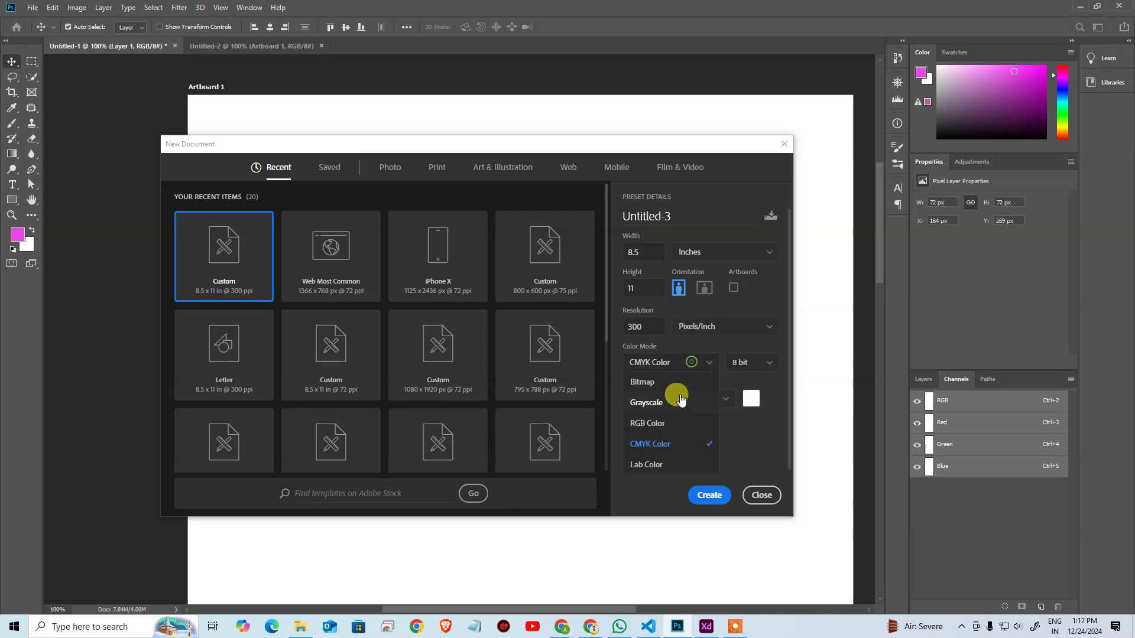
left_click(676, 400)
left_click(666, 364)
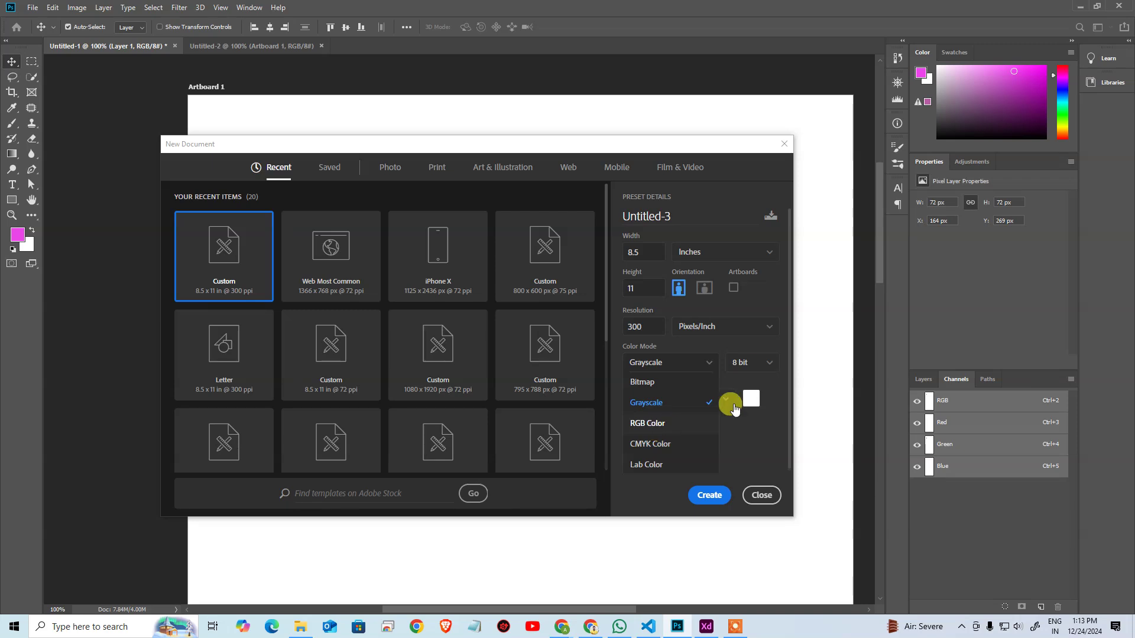
Step: Switch to Chrome and search Google for "offset printing machine" in a new tab
left_click(564, 619)
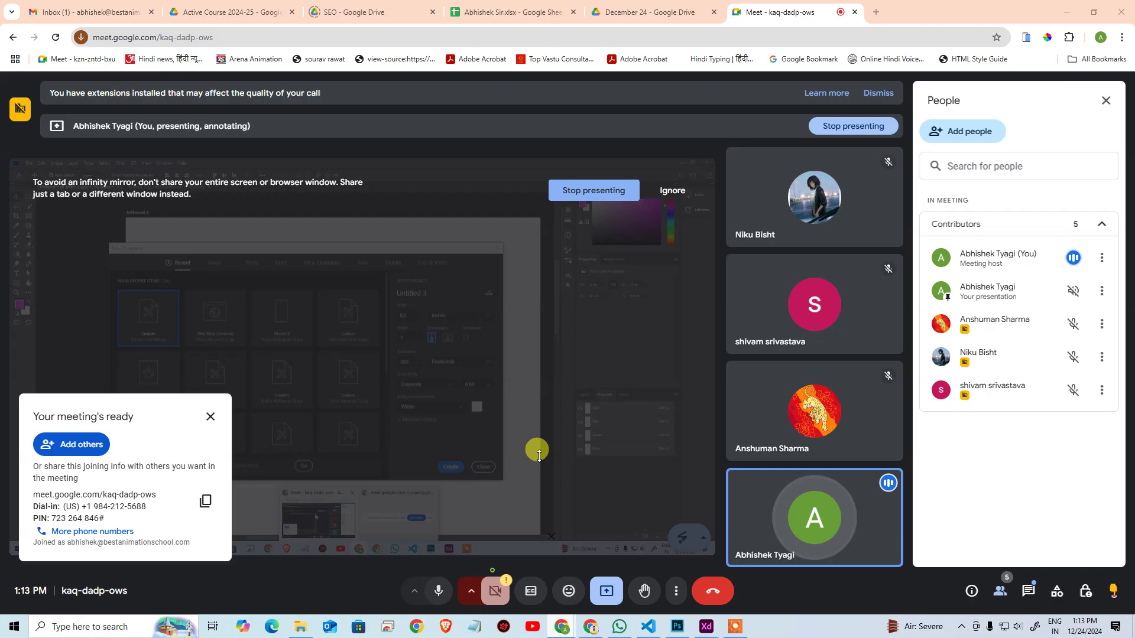
left_click(877, 12)
type("offset pr")
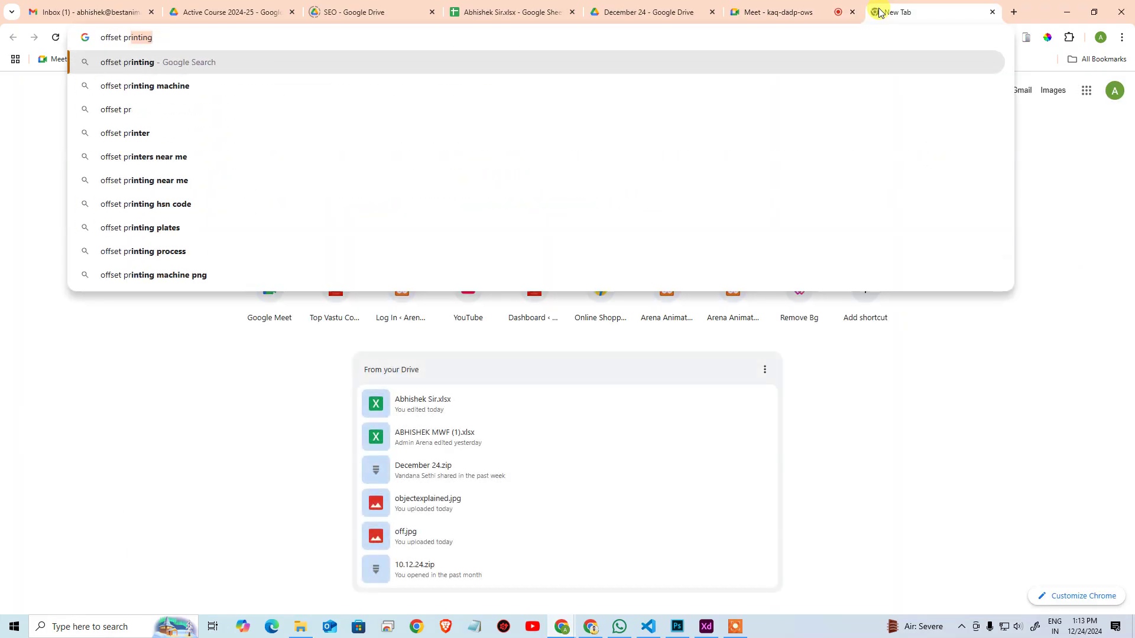
key("Down")
key("Return")
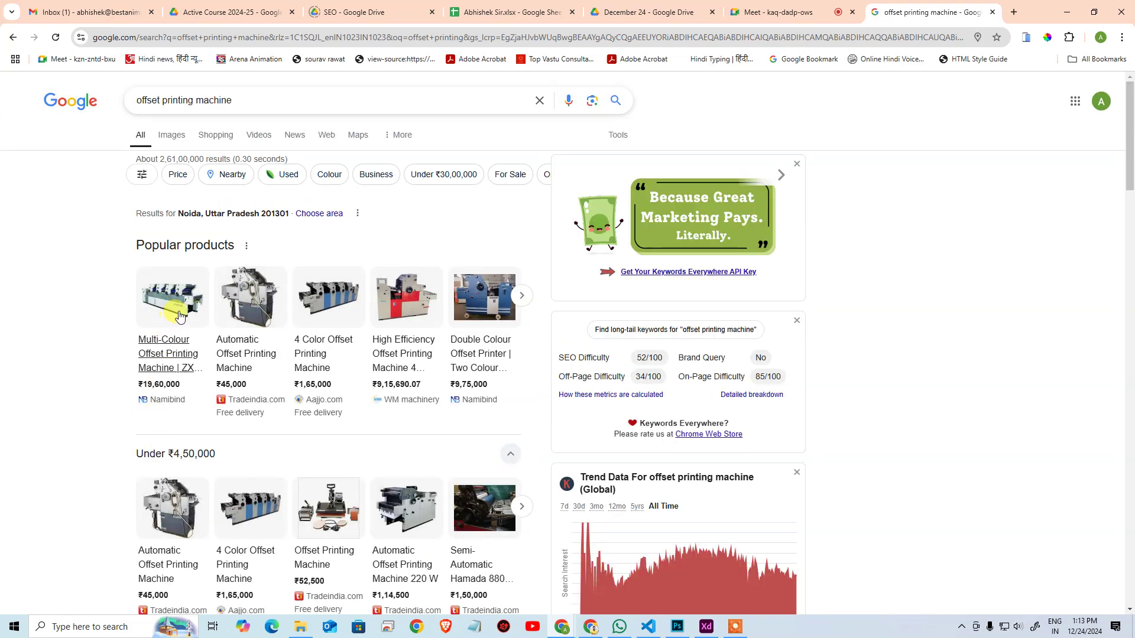
Step: View the product details and picture of the Multi-Colour Offset Printing Machine ZX-1622
left_click(176, 308)
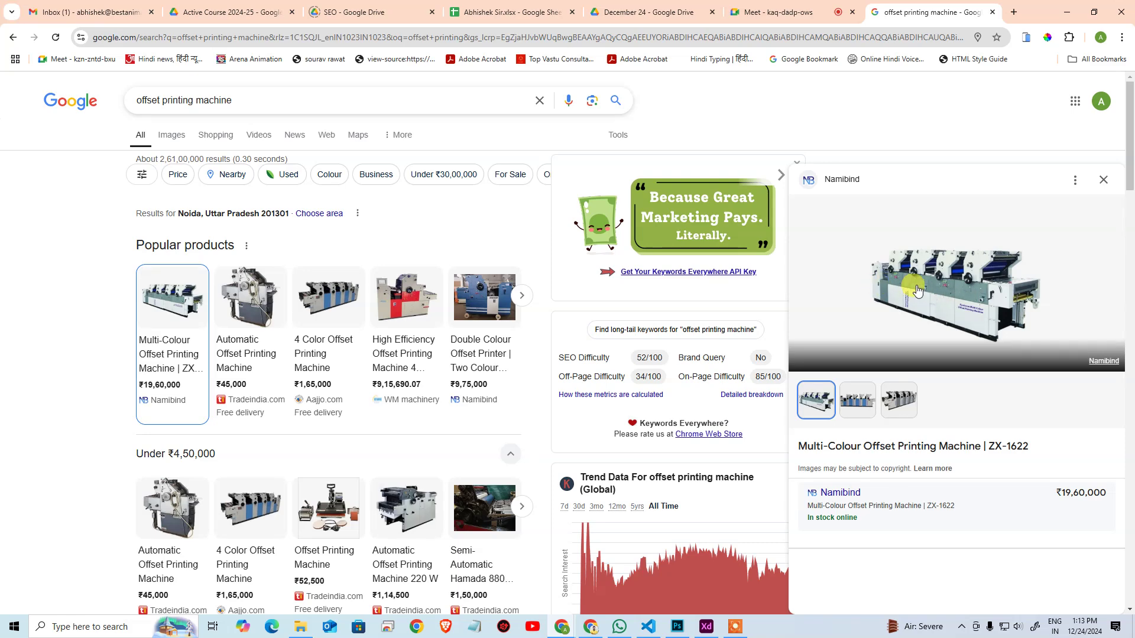
scroll(905, 378, "down", 2)
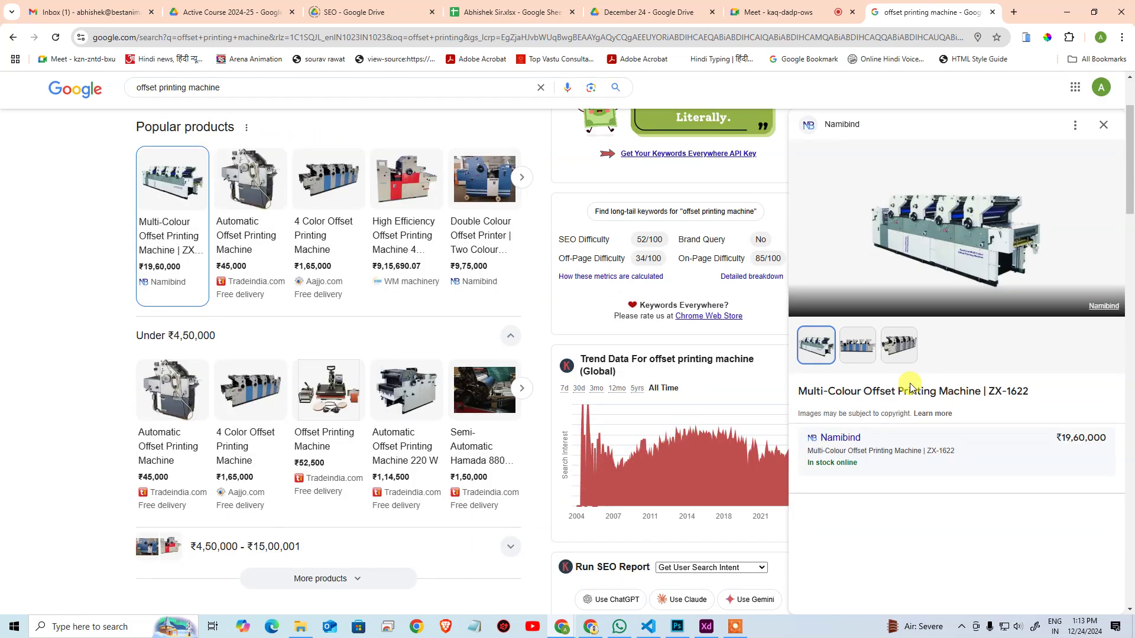
scroll(911, 387, "up", 2)
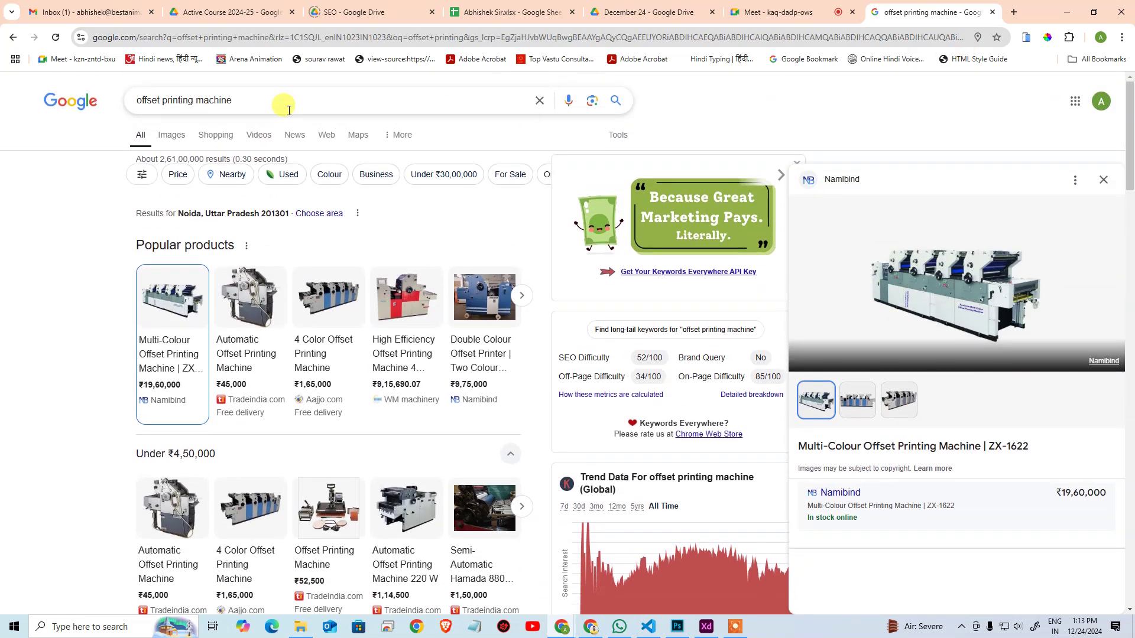
Step: Refine the Google search to "offset printing machine dimensions"
left_click(305, 98)
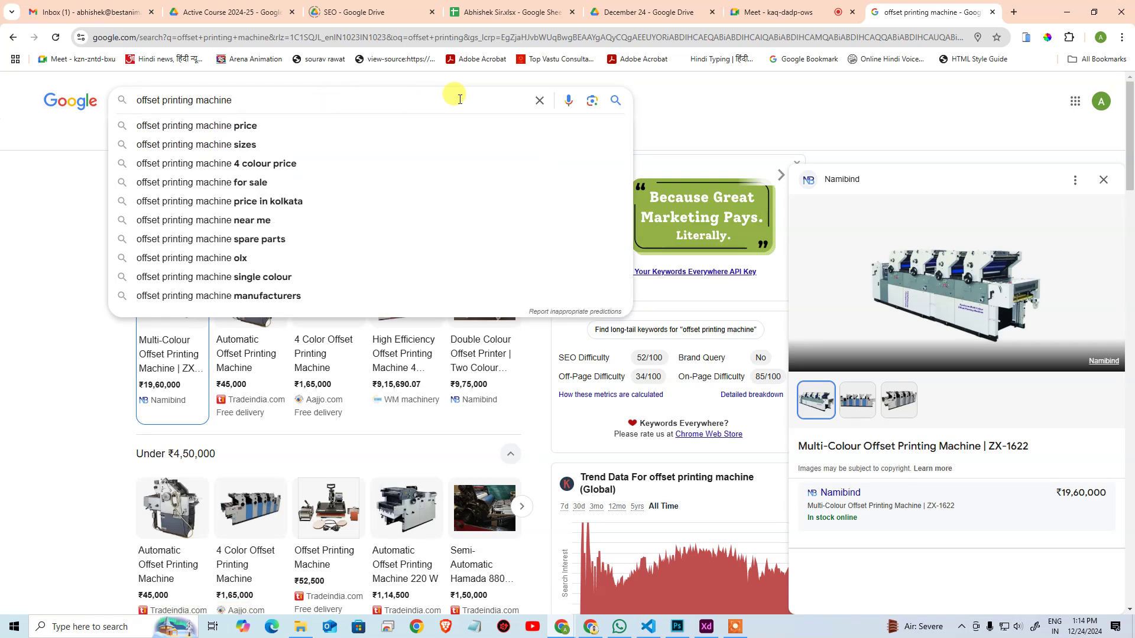
key("Down")
key("ctrl+shift+Left")
type("di")
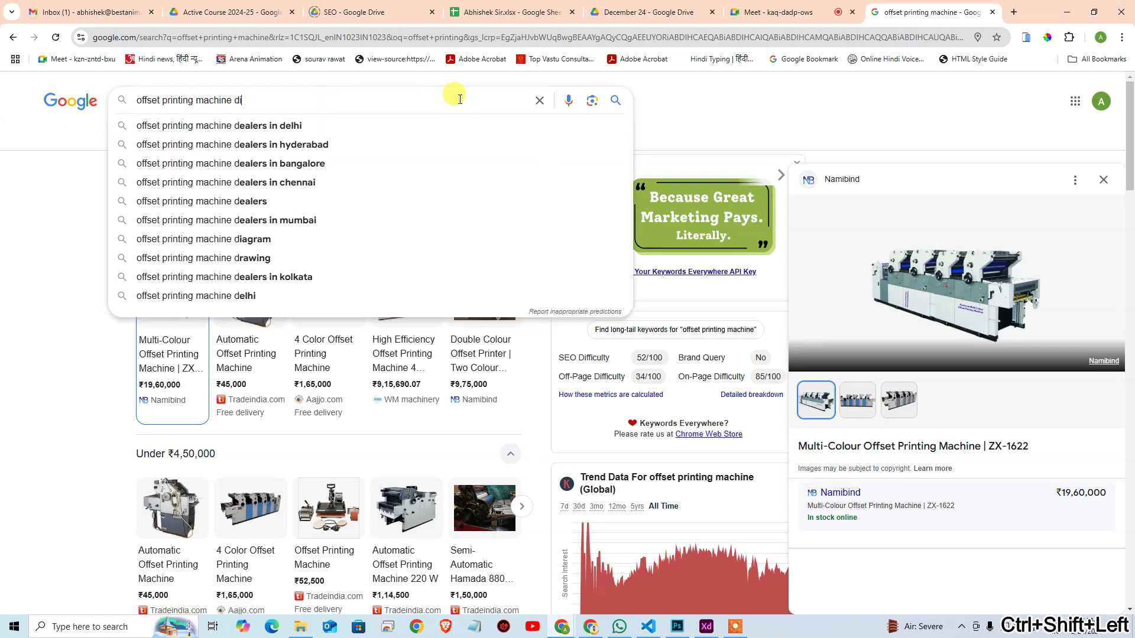
type("mensions")
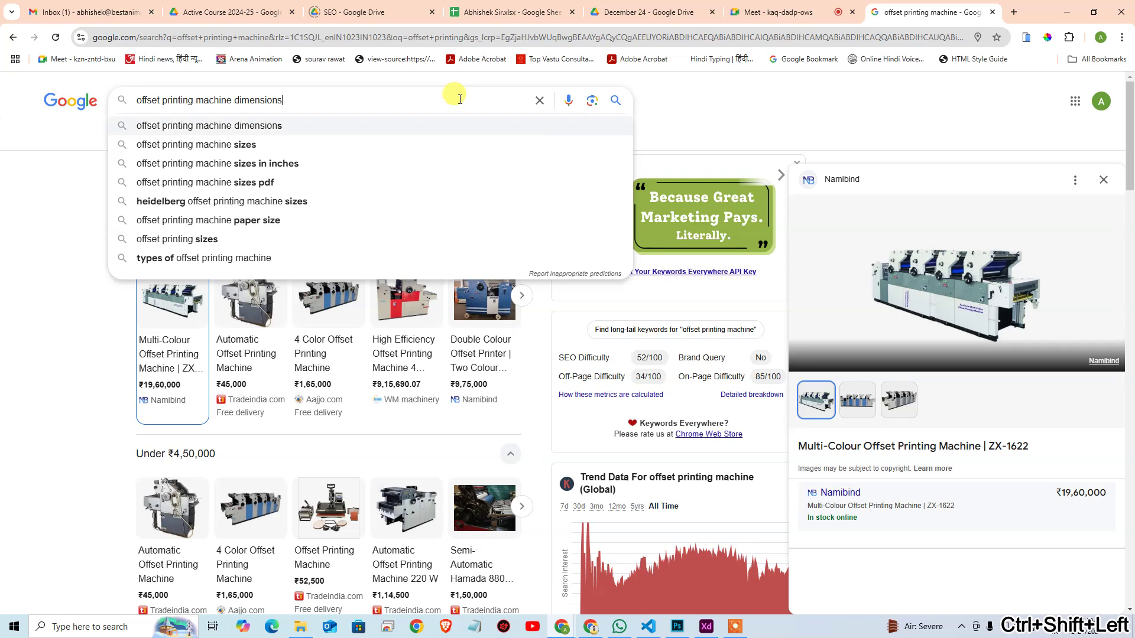
key("Return")
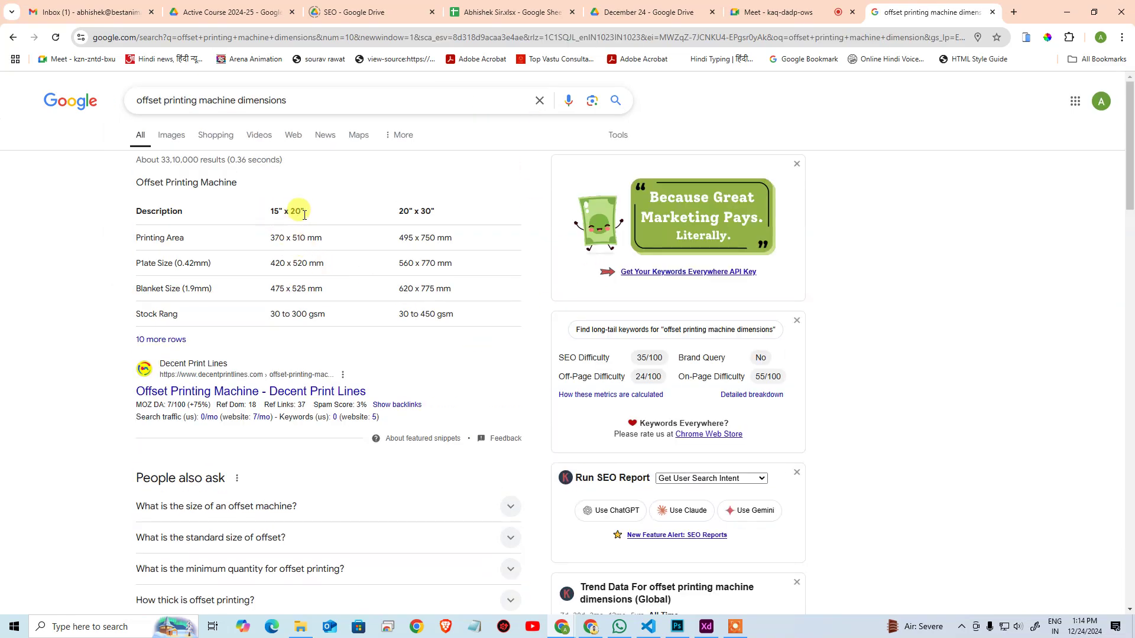
Step: Highlight the 15" x 20" machine size in the featured table and skim the remaining results for machine dimensions
left_click_drag(305, 213, 267, 220)
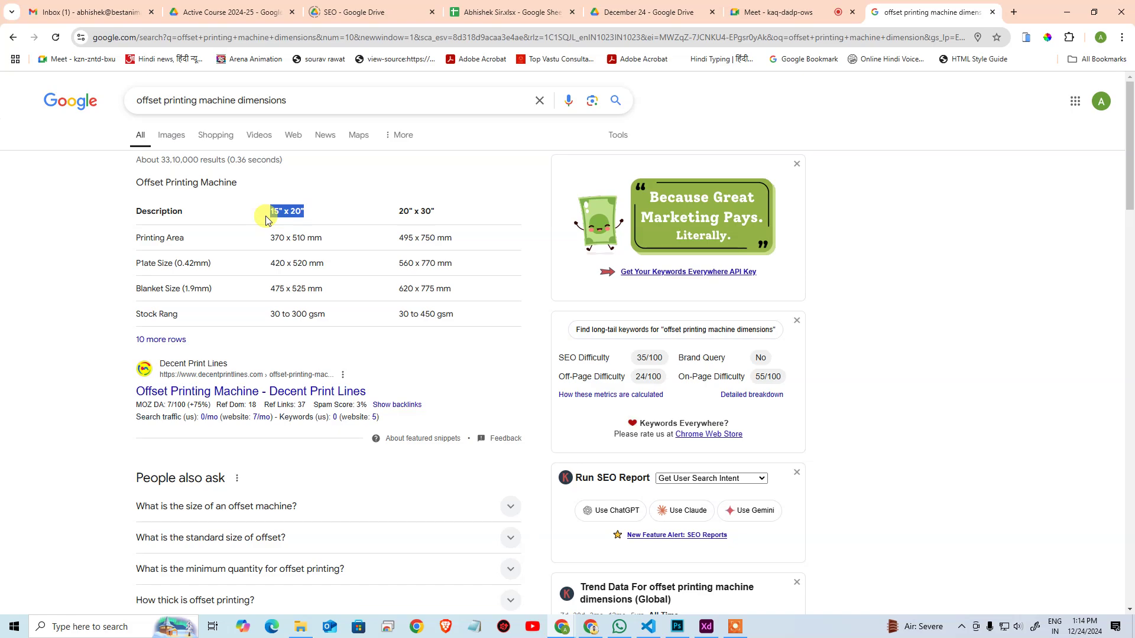
scroll(295, 296, "down", 10)
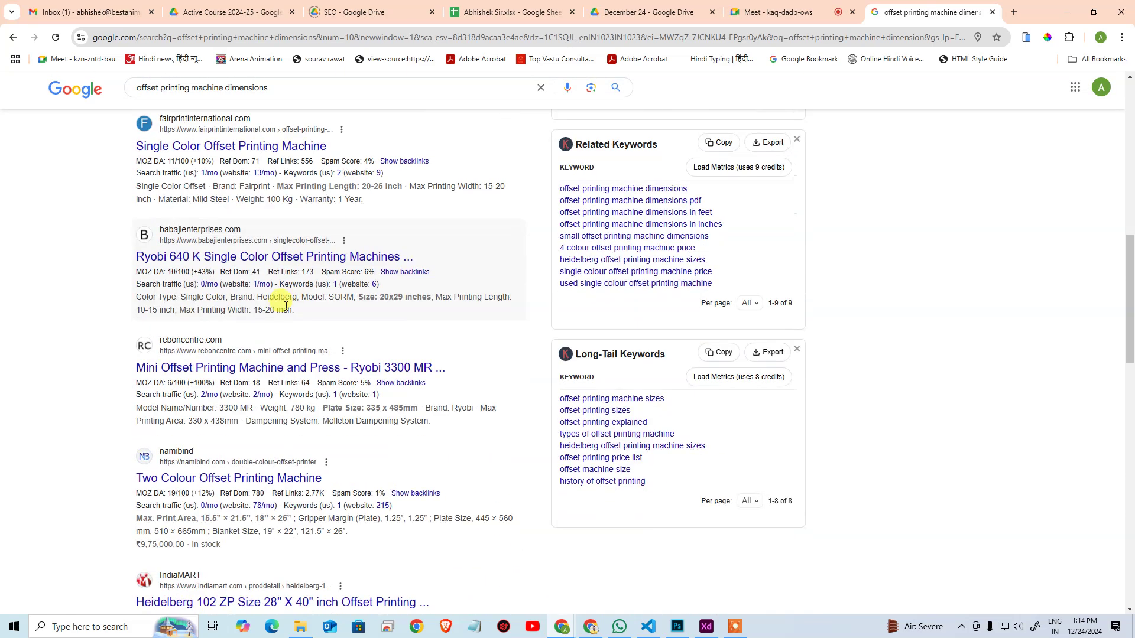
scroll(269, 296, "up", 4)
Step: Close the offset printing results tab and search for "google" in a new tab
middle_click(914, 13)
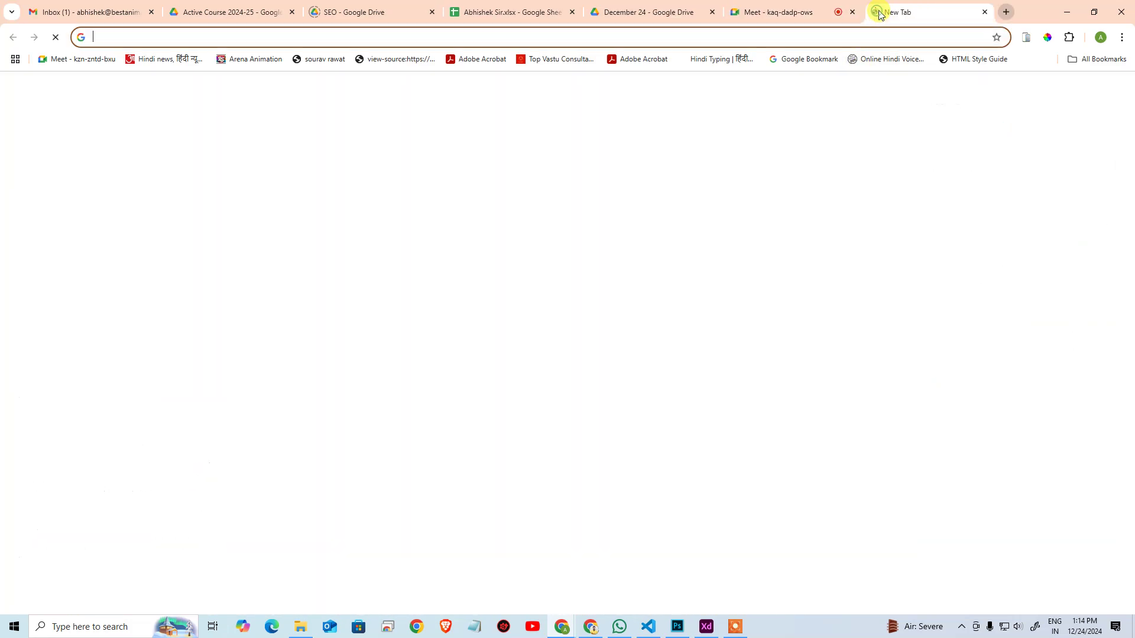
left_click(877, 13)
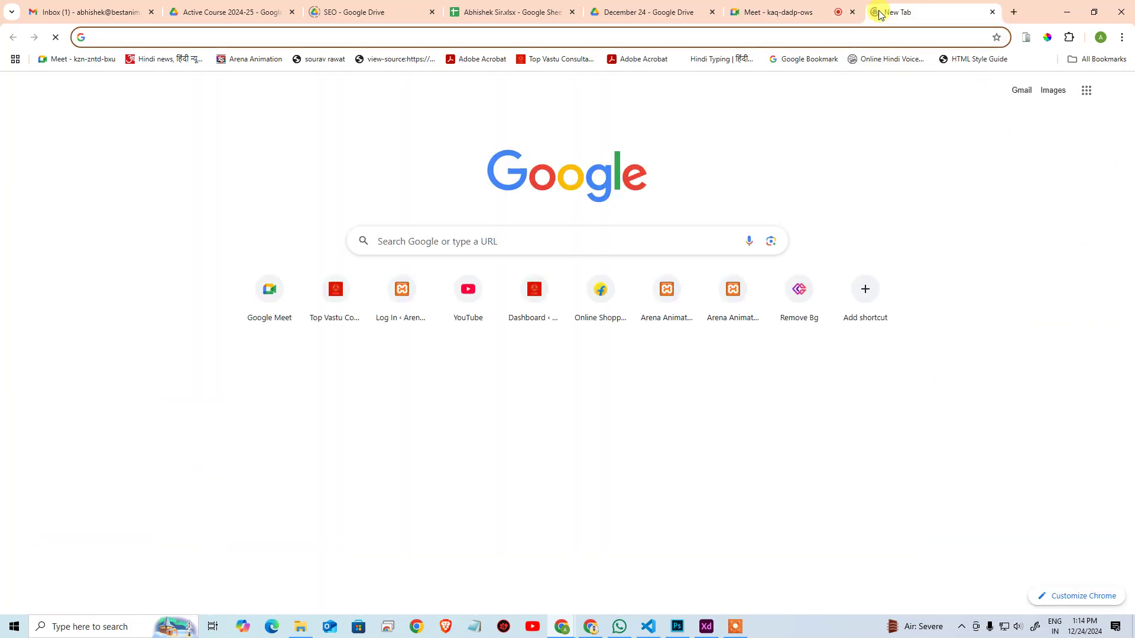
type("go")
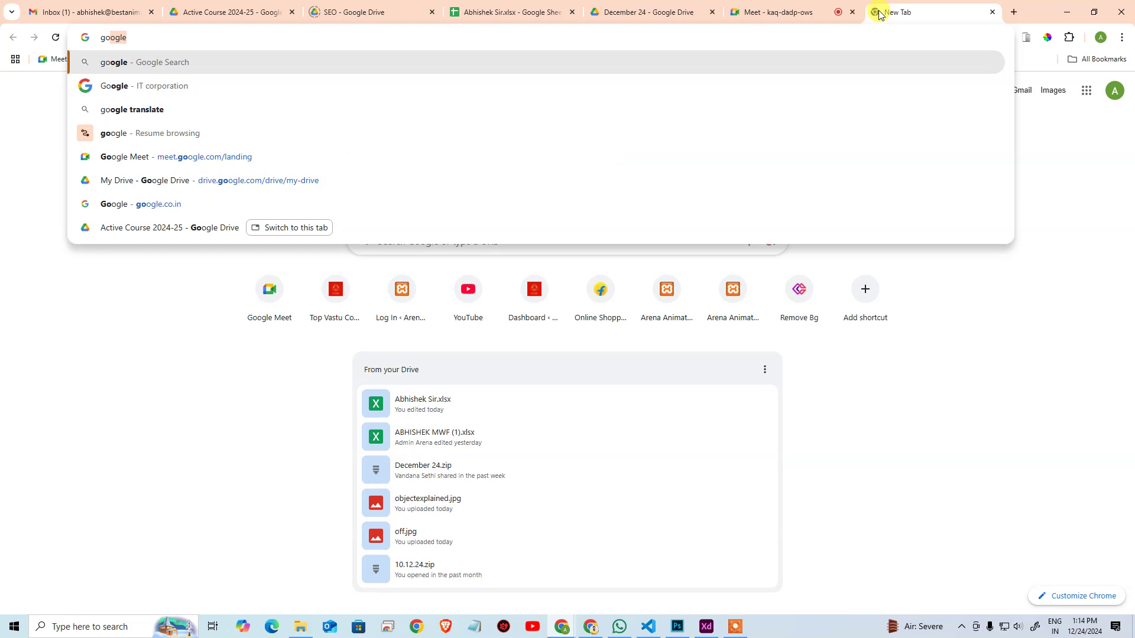
type("ogle")
key("Return")
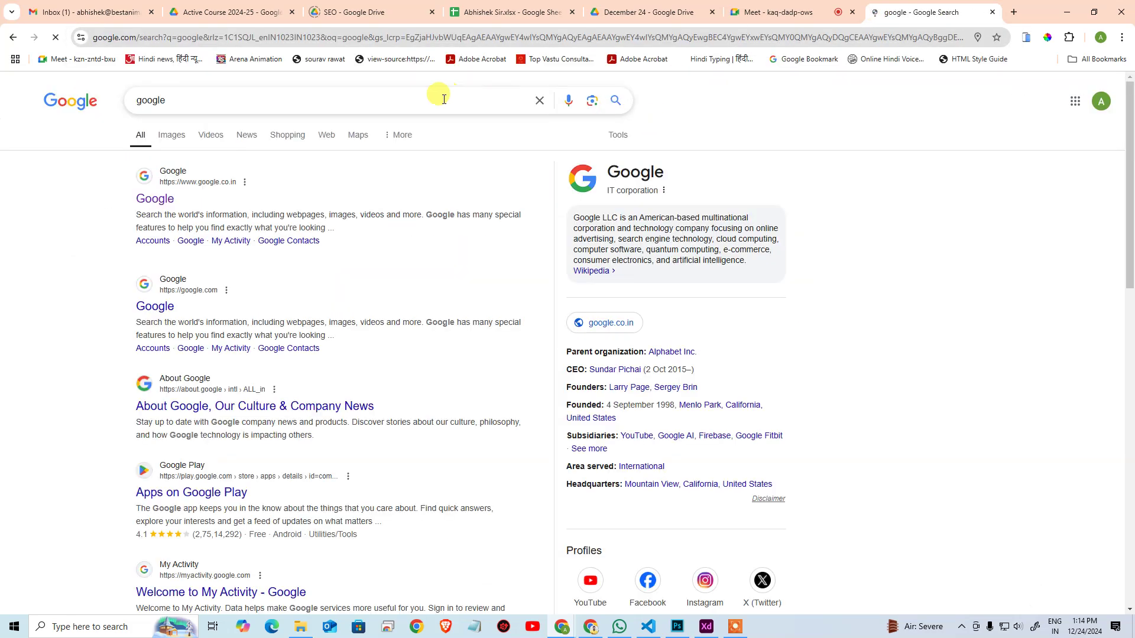
Step: Search Google Images for "times of india printing press"
left_click(443, 100)
key("ctrl+a")
type("times")
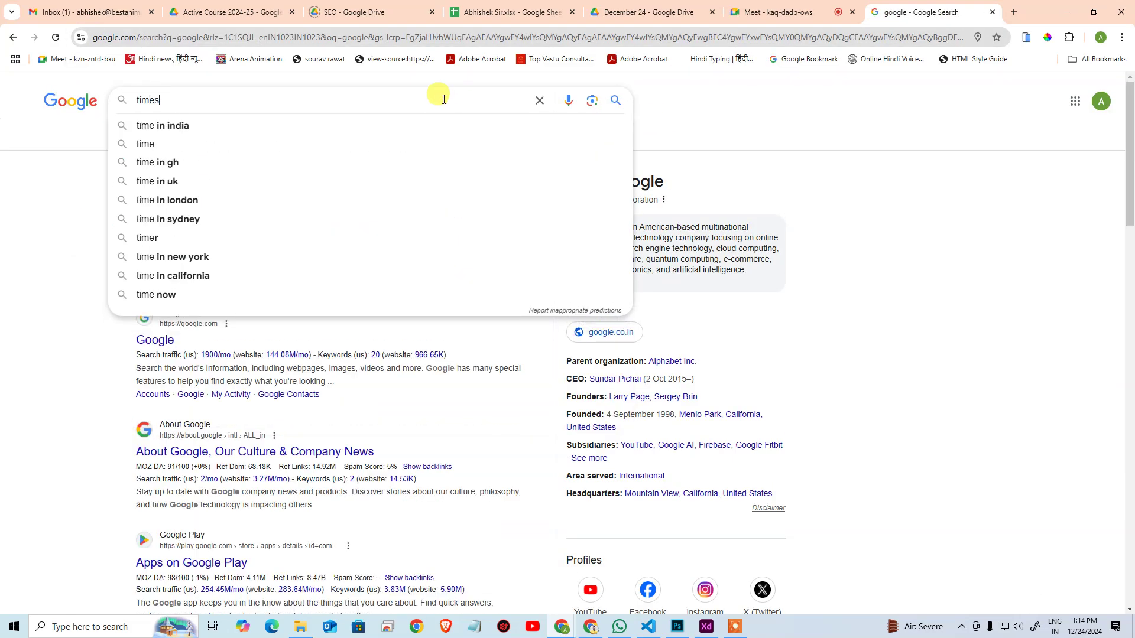
type(" of india pri")
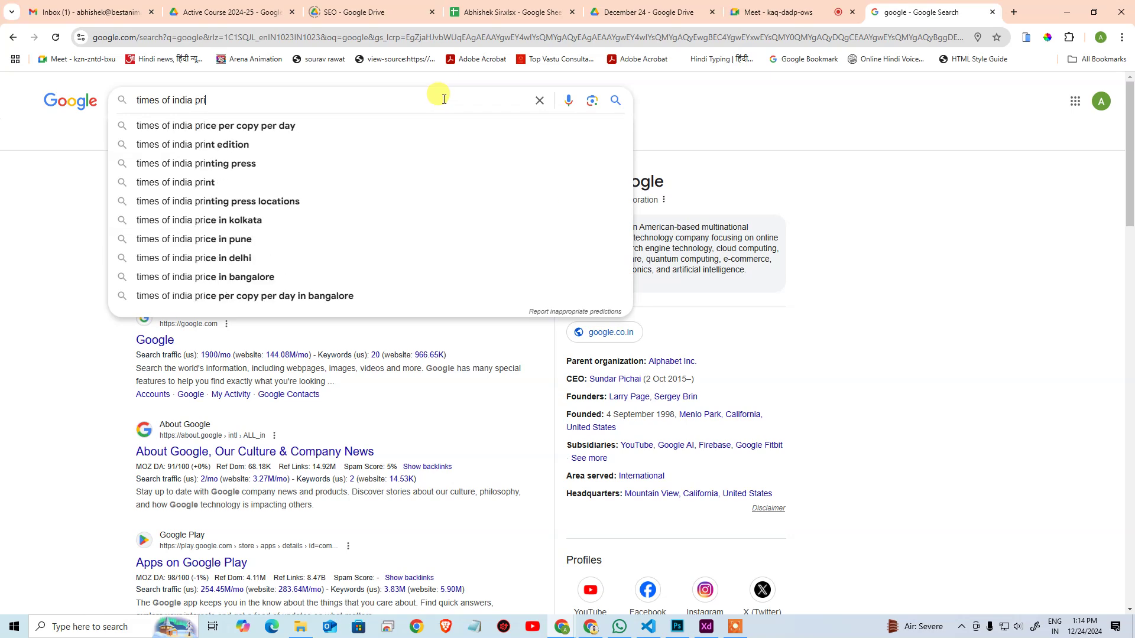
type("nting press")
key("Return")
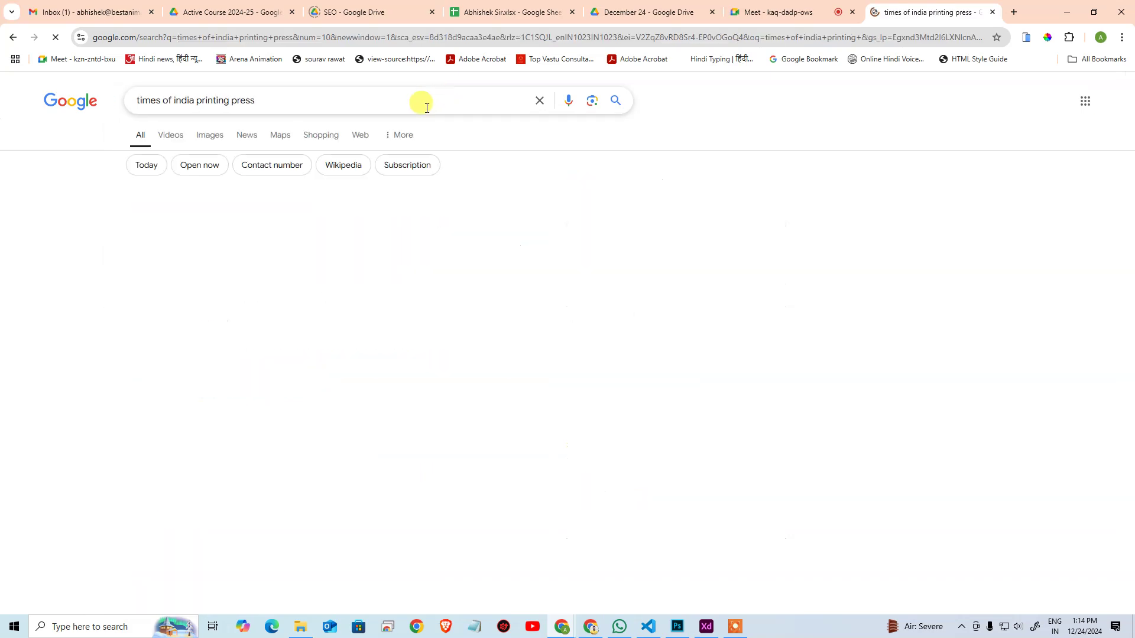
left_click(196, 144)
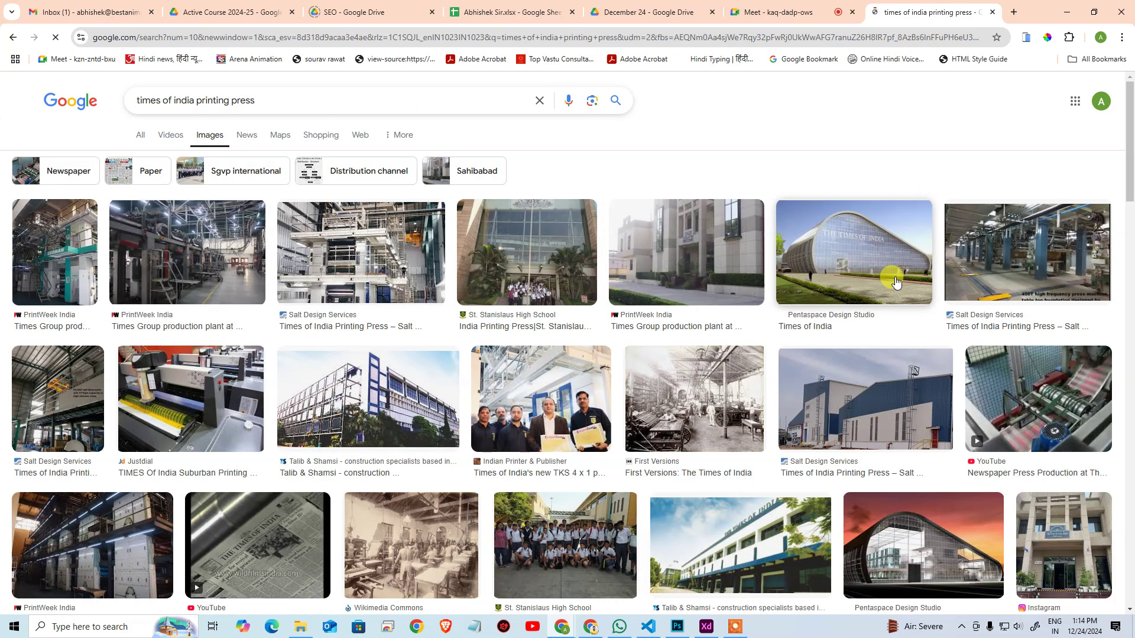
Step: View the enlarged picture of the Times Group production plant at Sahibabad and its printing machinery
left_click(208, 269)
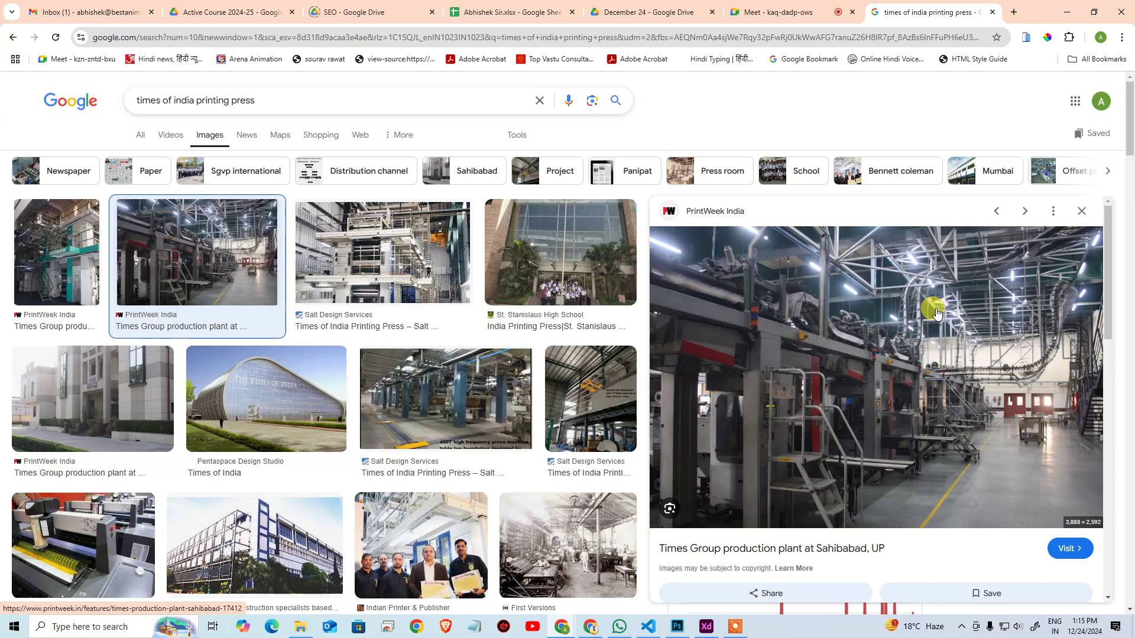
scroll(926, 383, "down", 1)
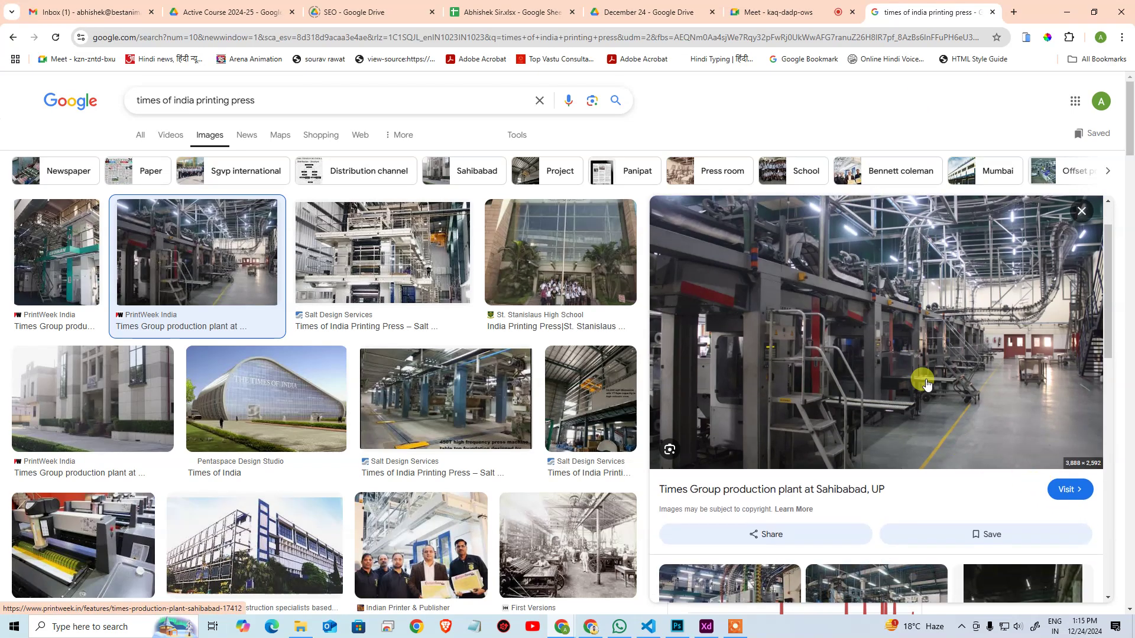
scroll(933, 384, "up", 1)
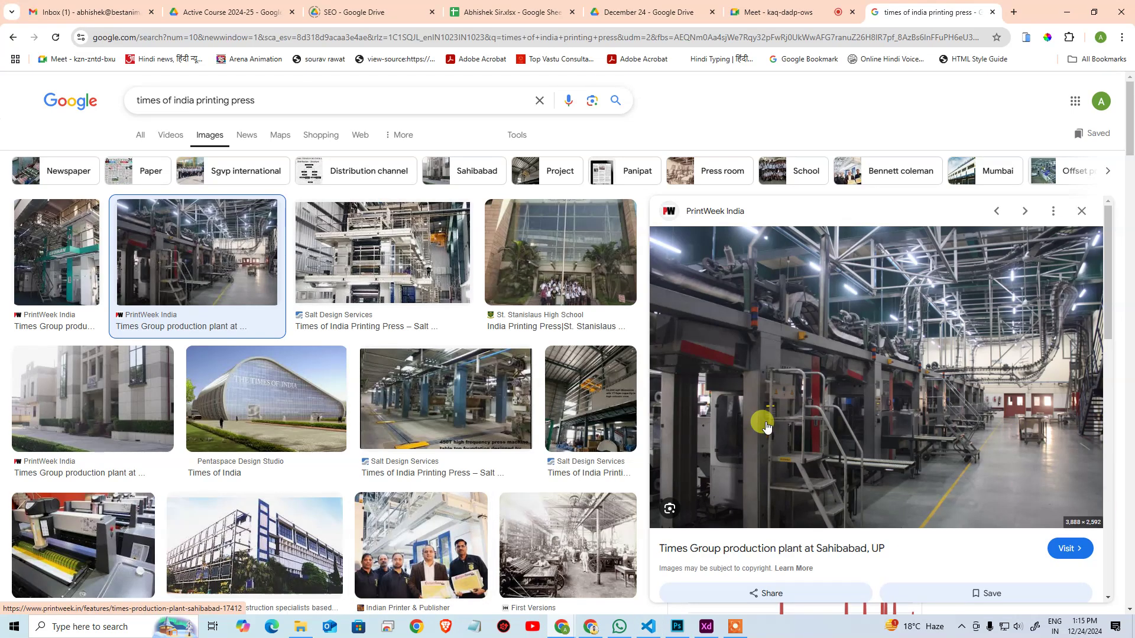
scroll(763, 423, "down", 5)
Step: View the Salt Design Services press picture and the related pressXchange newspaper machine picture, and close the image results tab
left_click(424, 274)
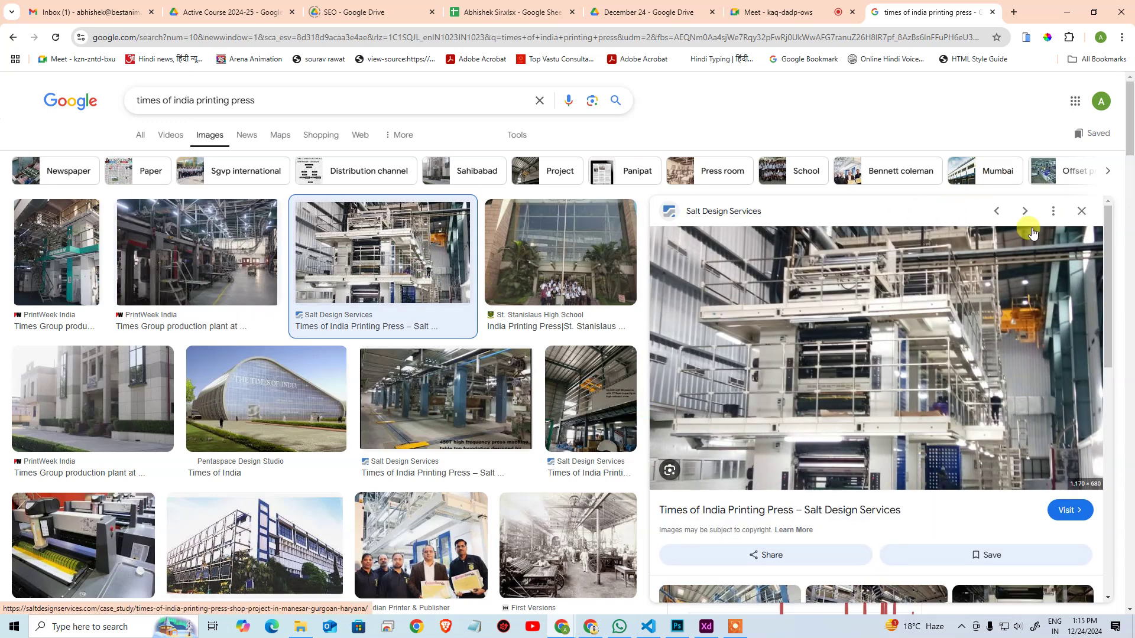
scroll(883, 336, "down", 2)
scroll(792, 355, "down", 4)
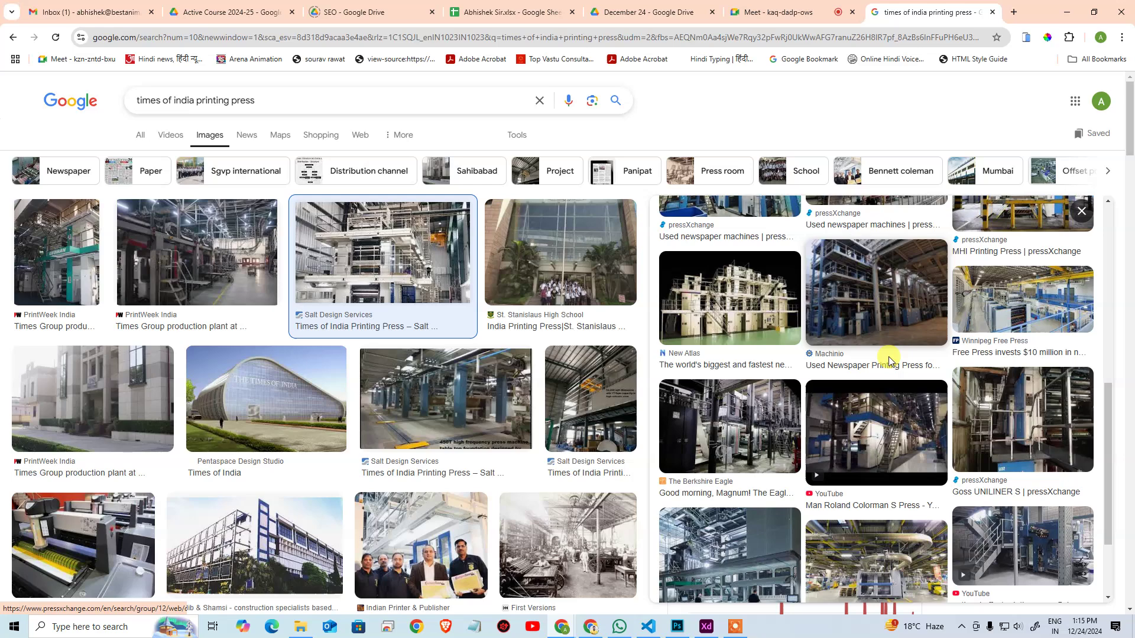
scroll(751, 346, "up", 2)
left_click(747, 344)
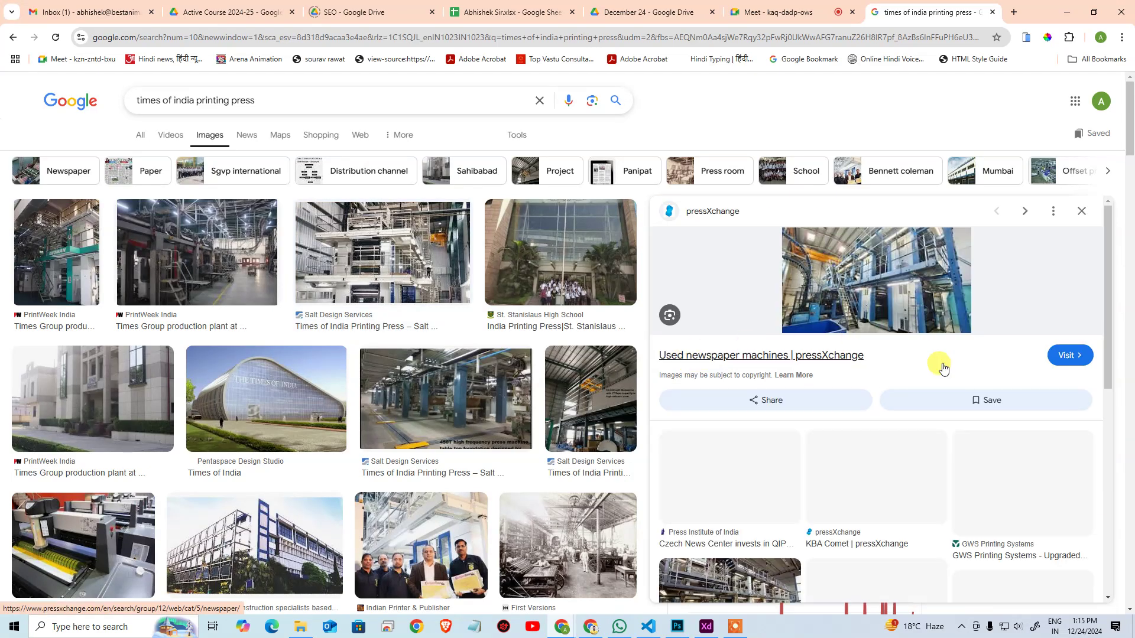
key("Escape")
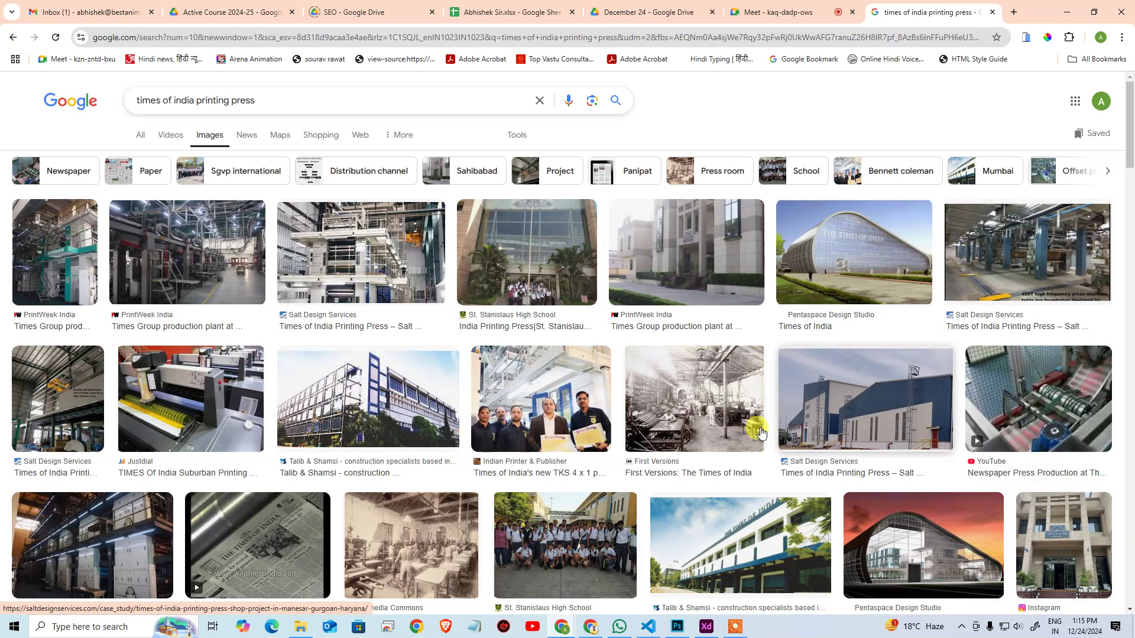
key("ctrl+w")
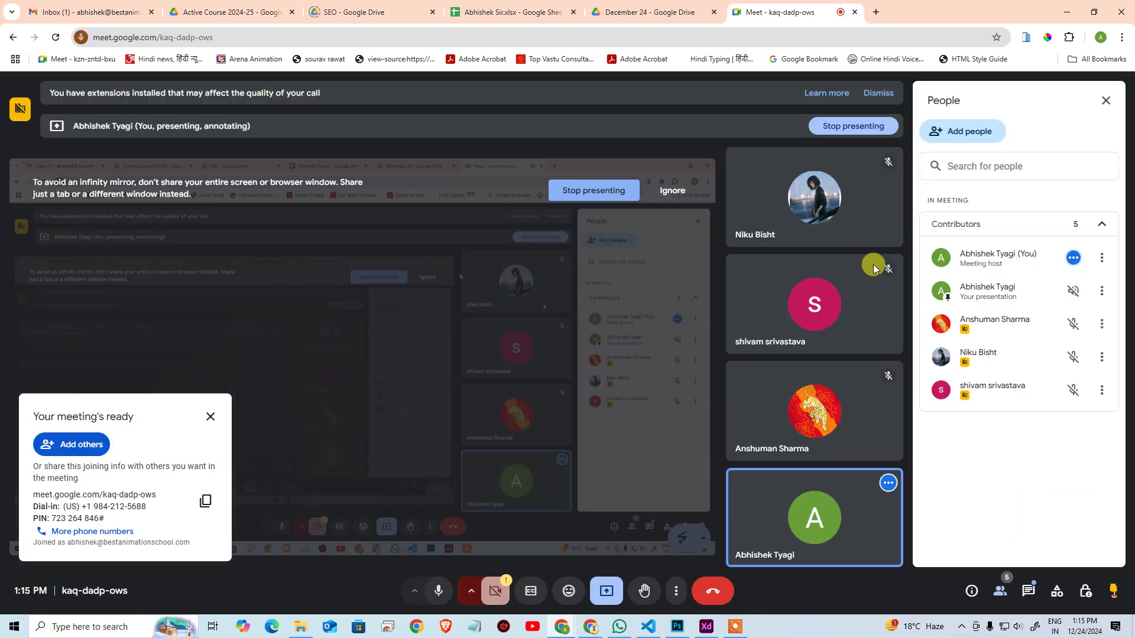
mouse_move(813, 307)
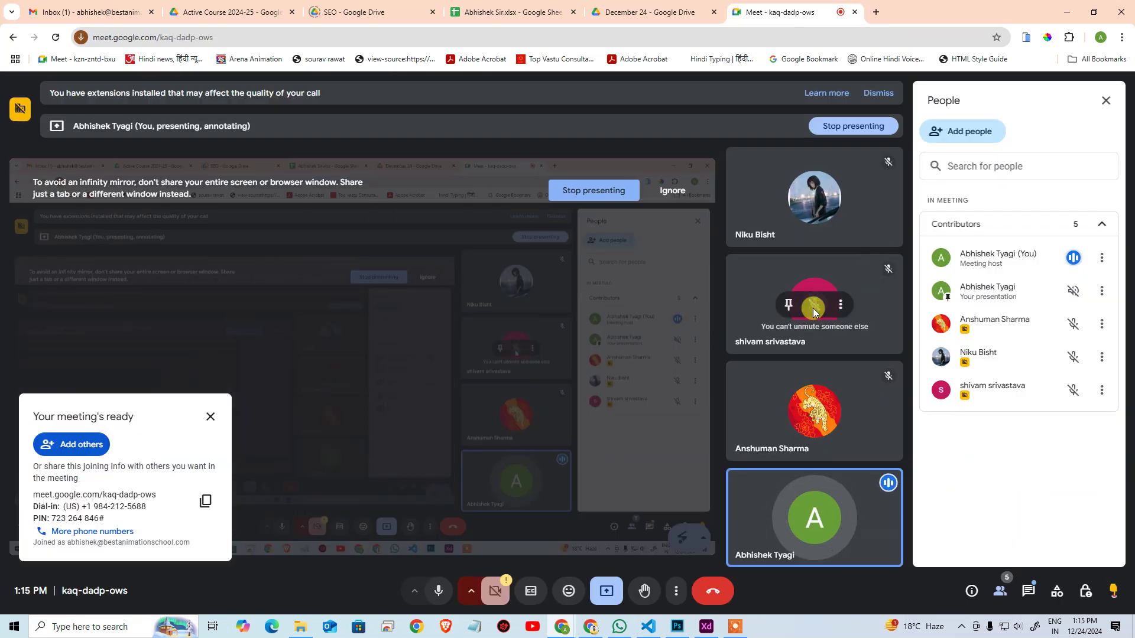
left_click(874, 14)
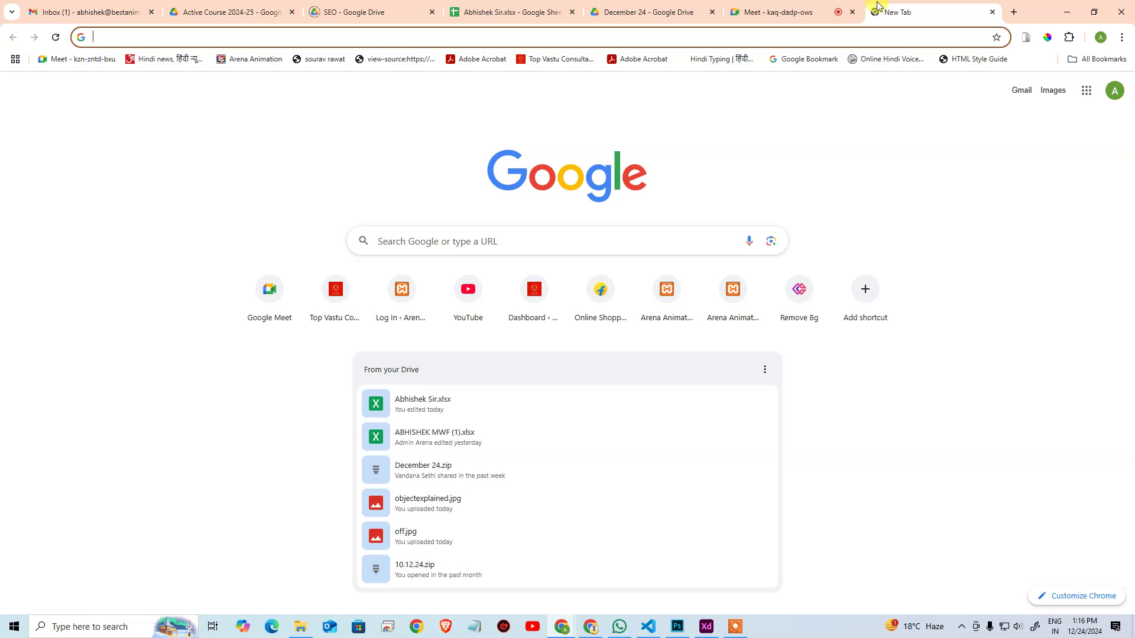
left_click(923, 283)
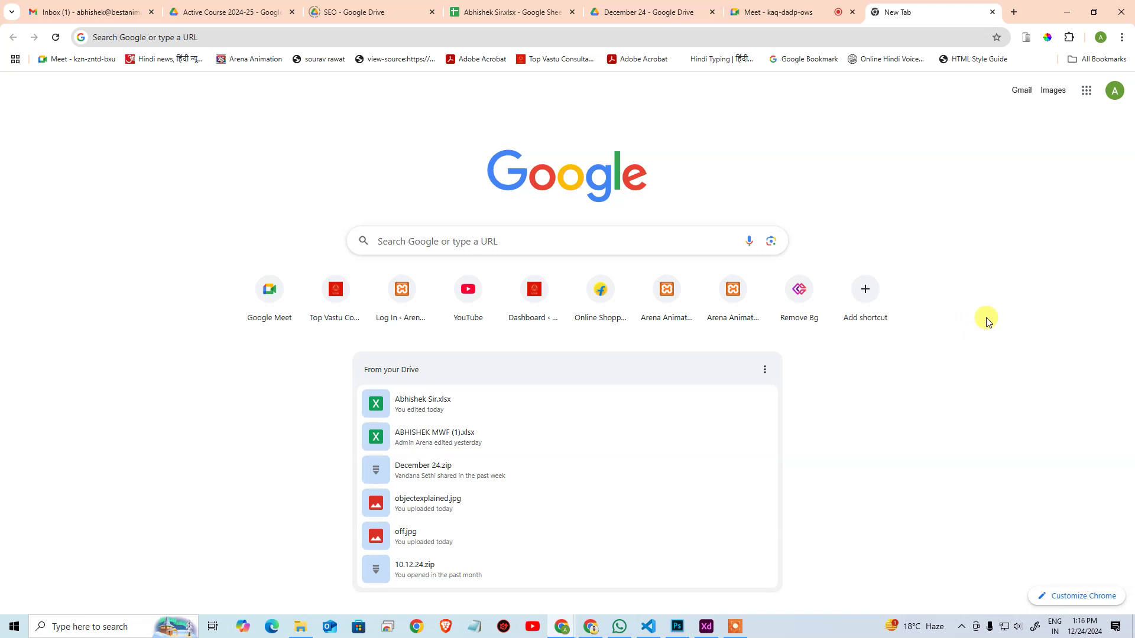
left_click(992, 12)
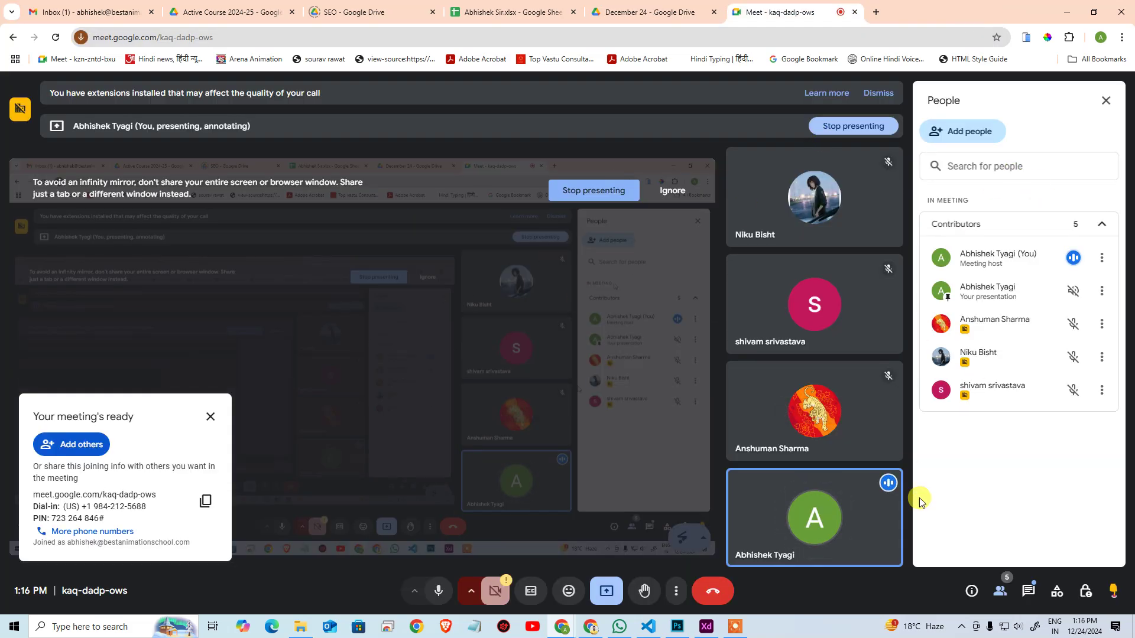
Step: Switch to Photoshop and delete the magenta square from Artboard 1 of Untitled-1
left_click(707, 628)
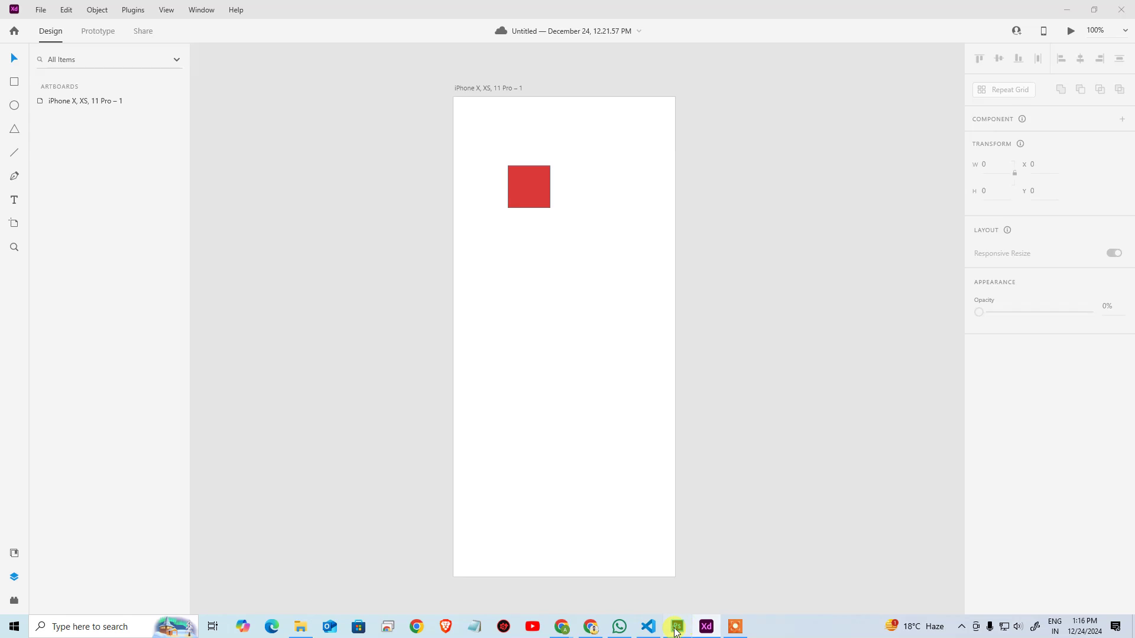
left_click(677, 627)
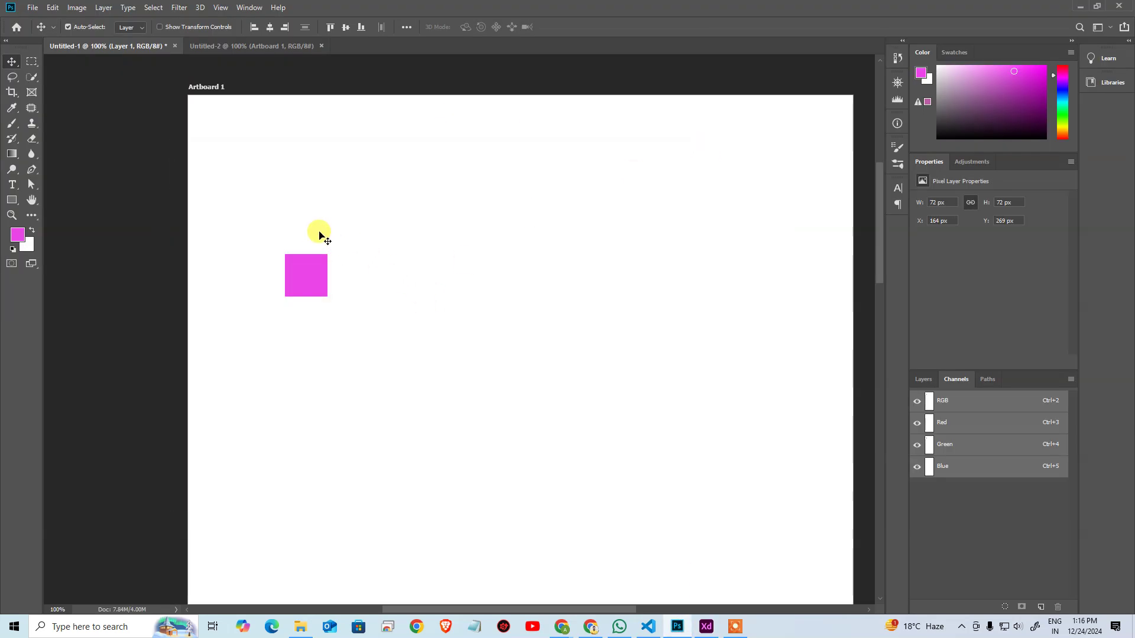
left_click(302, 223)
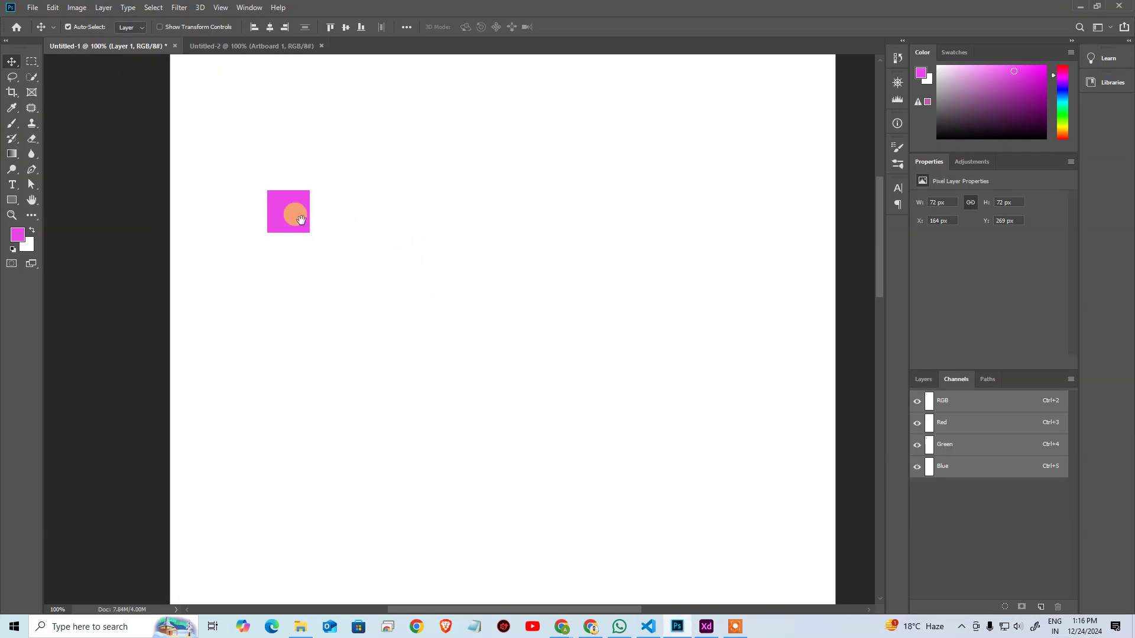
left_click_drag(350, 215, 355, 287)
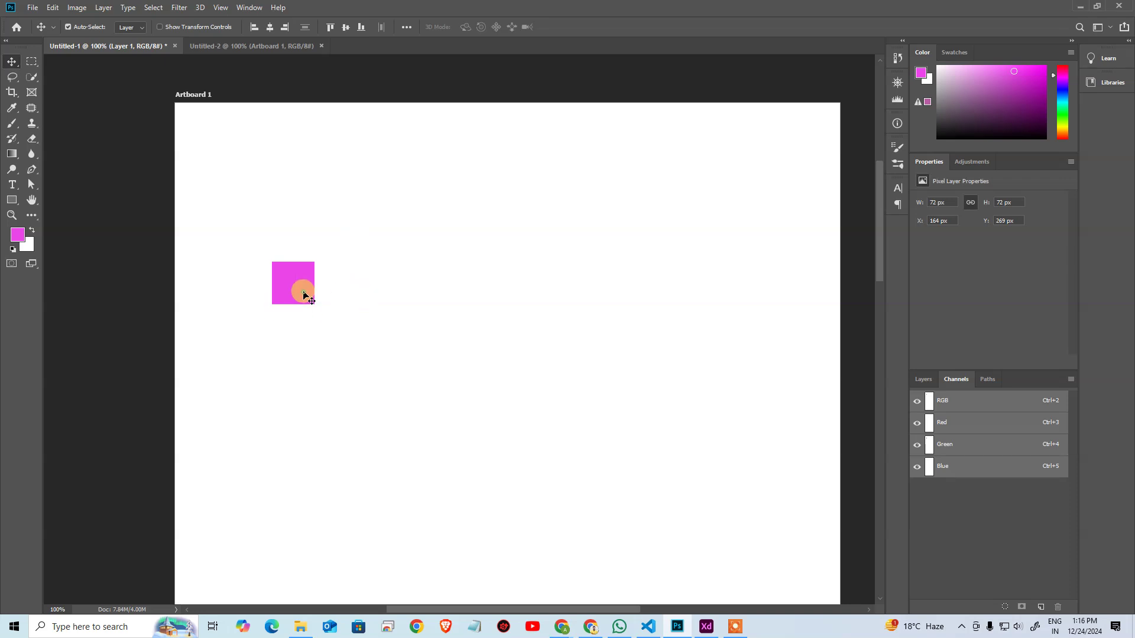
key("ctrl+alt+0")
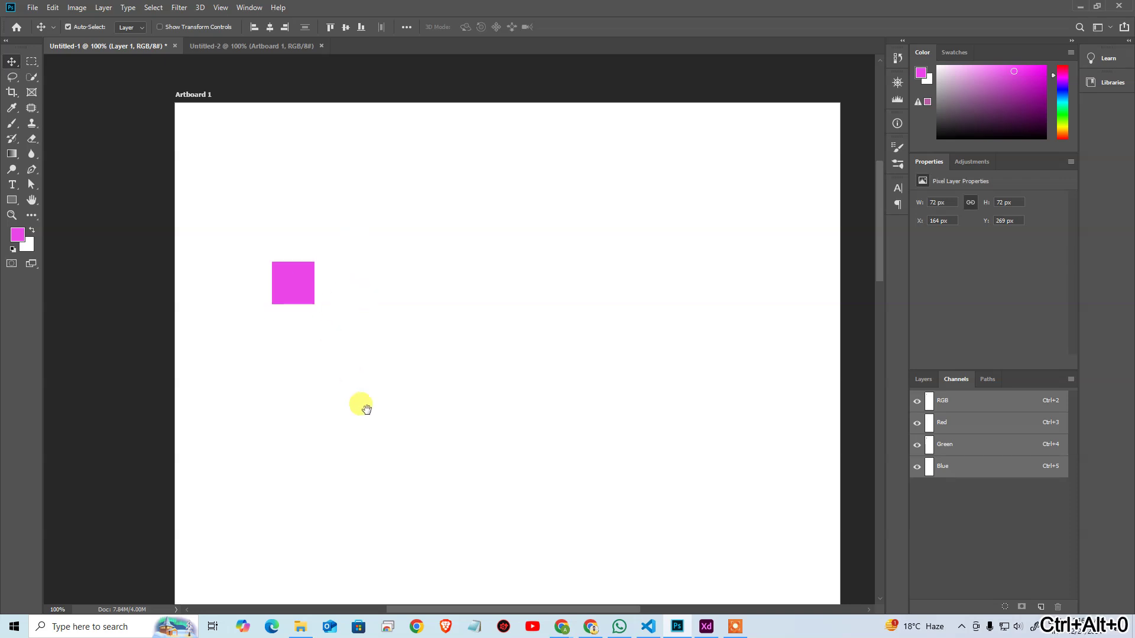
left_click_drag(367, 409, 337, 403)
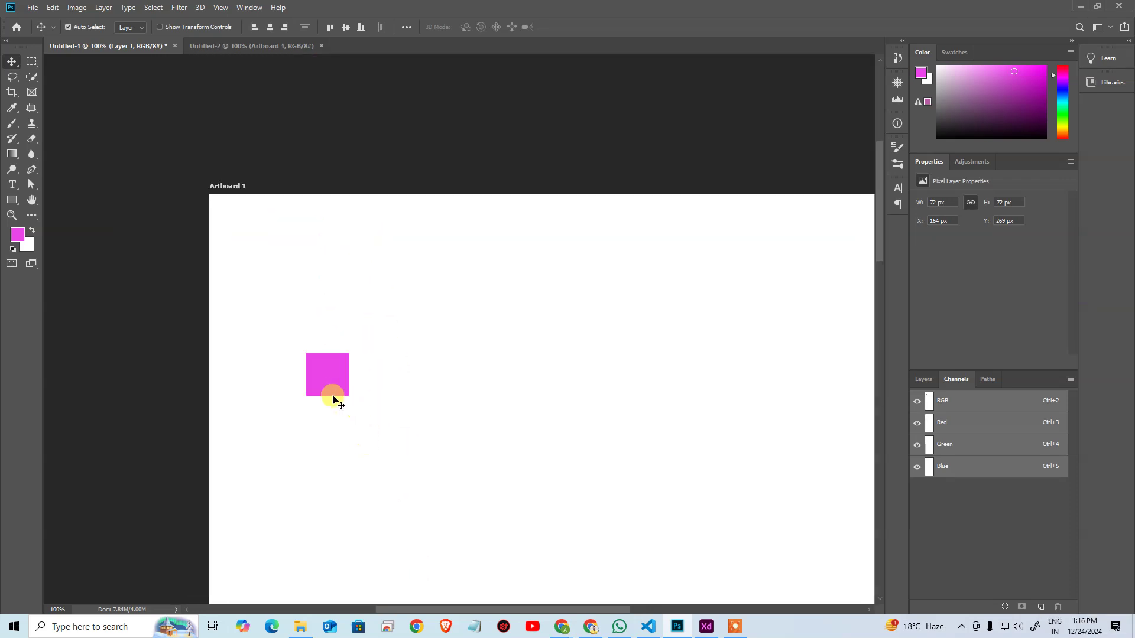
key("Delete")
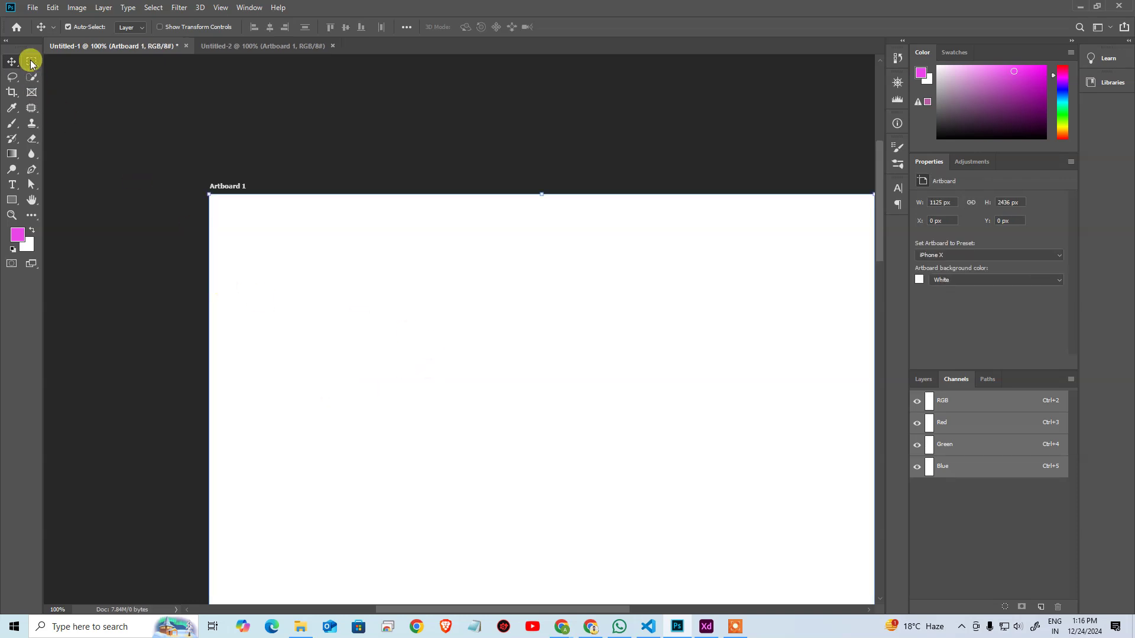
Step: Set the Rectangular Marquee style to Normal and select a wide band across the upper part of Artboard 1
left_click(32, 63)
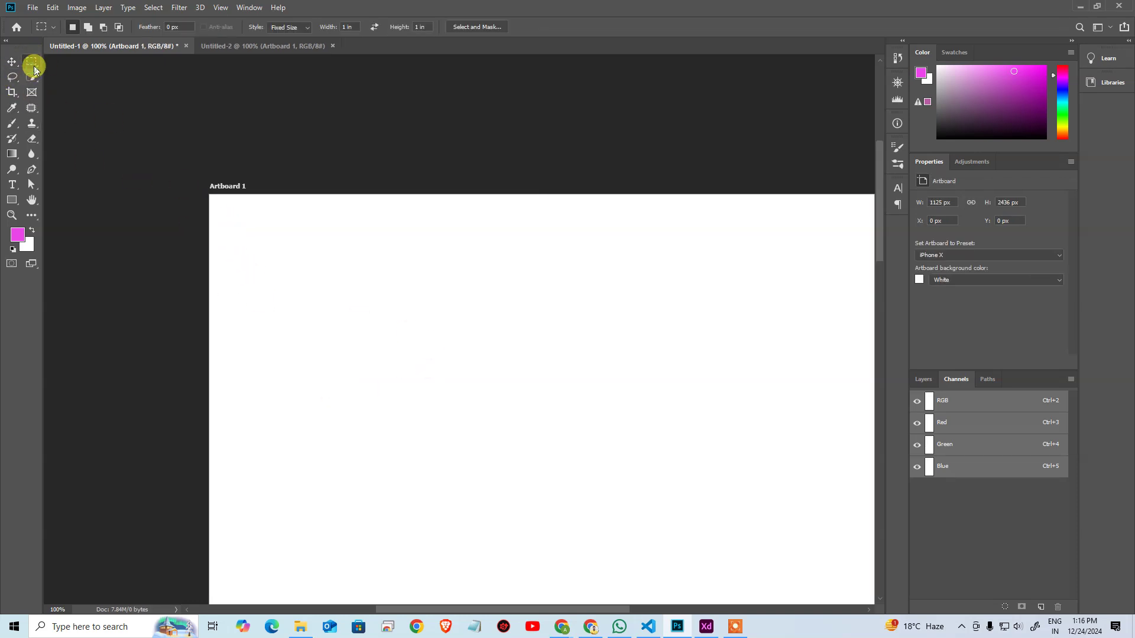
left_click(259, 236)
left_click_drag(638, 340, 485, 313)
left_click(290, 28)
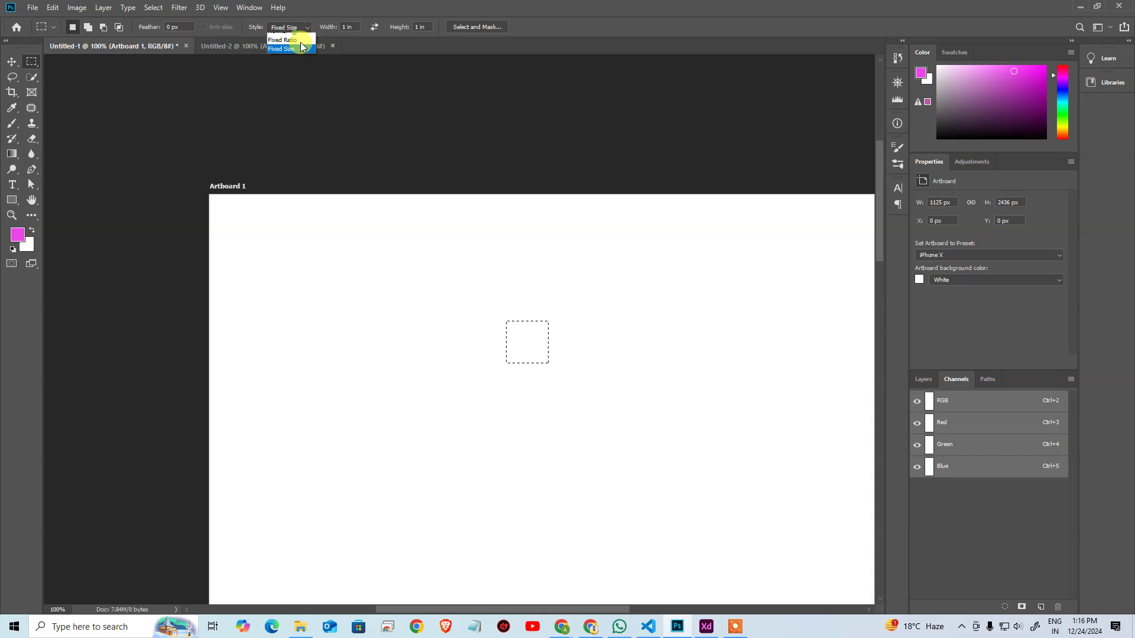
left_click(283, 33)
left_click_drag(236, 233, 834, 352)
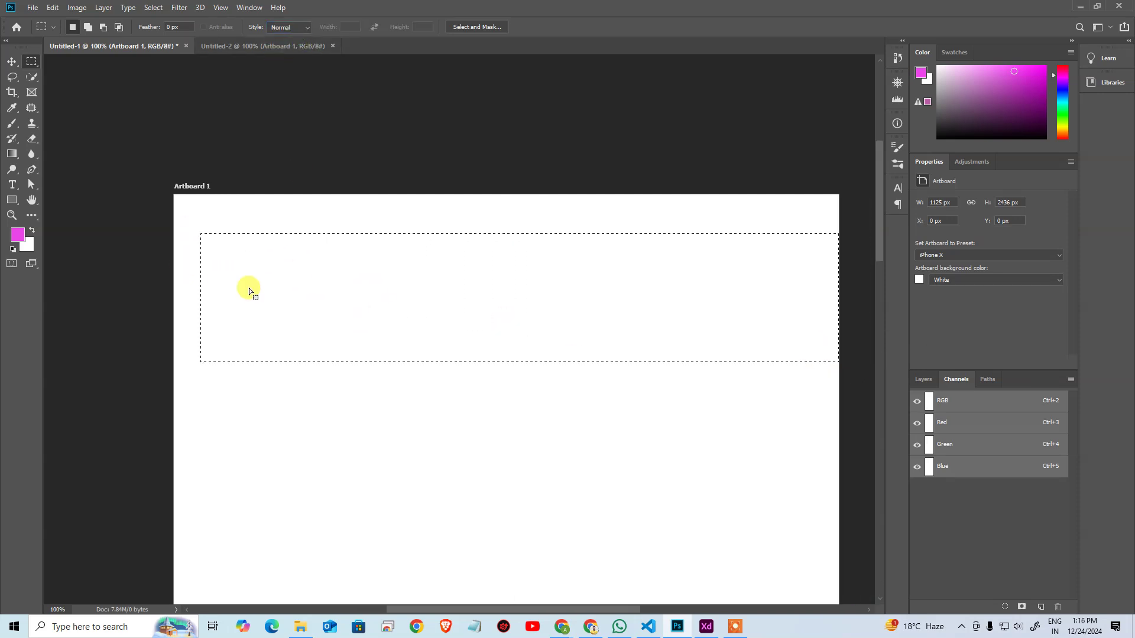
Step: Start Transform Selection on the wide marquee band
right_click(234, 293)
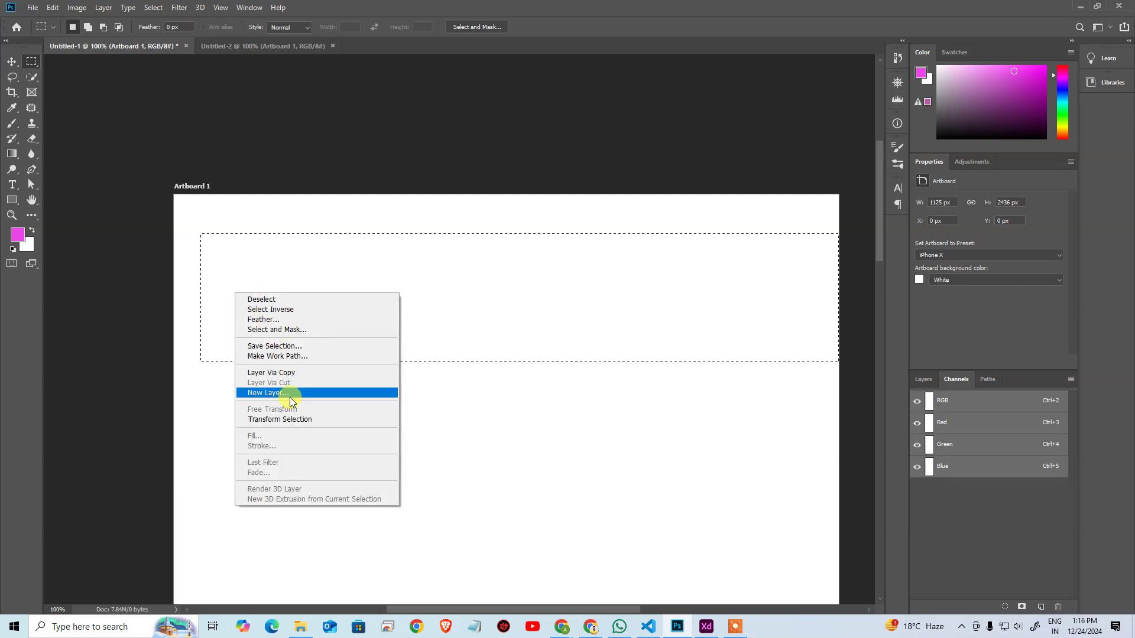
left_click(292, 419)
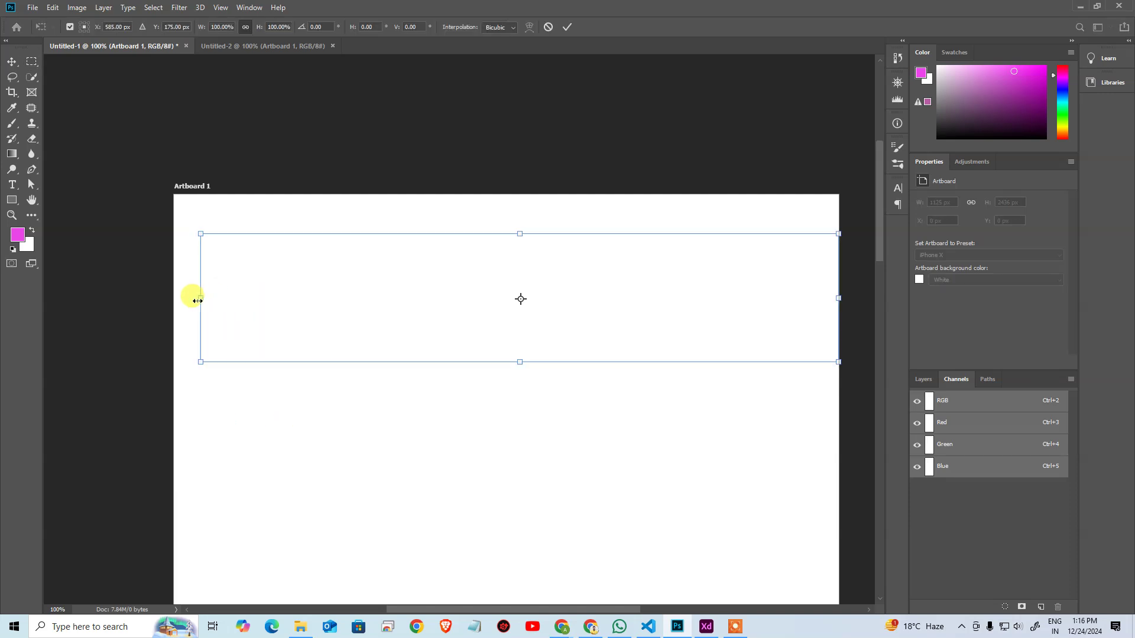
Step: Extend the selection to the artboard's left edge, fill it with the magenta foreground color on a new layer, and deselect
left_click_drag(198, 301, 174, 298)
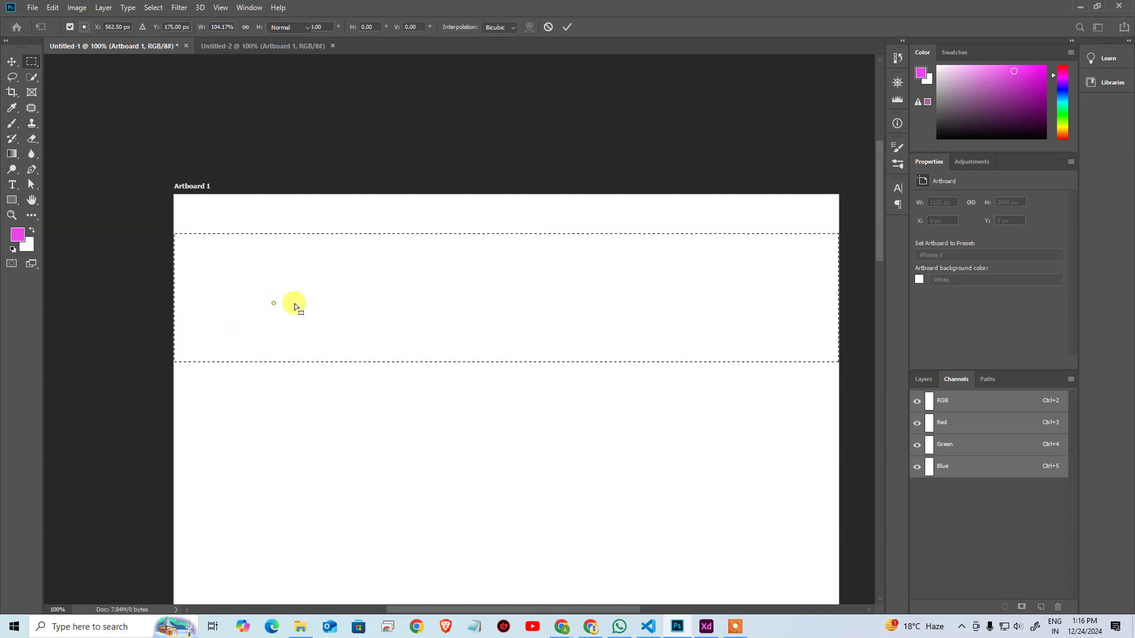
key("Return")
left_click(924, 379)
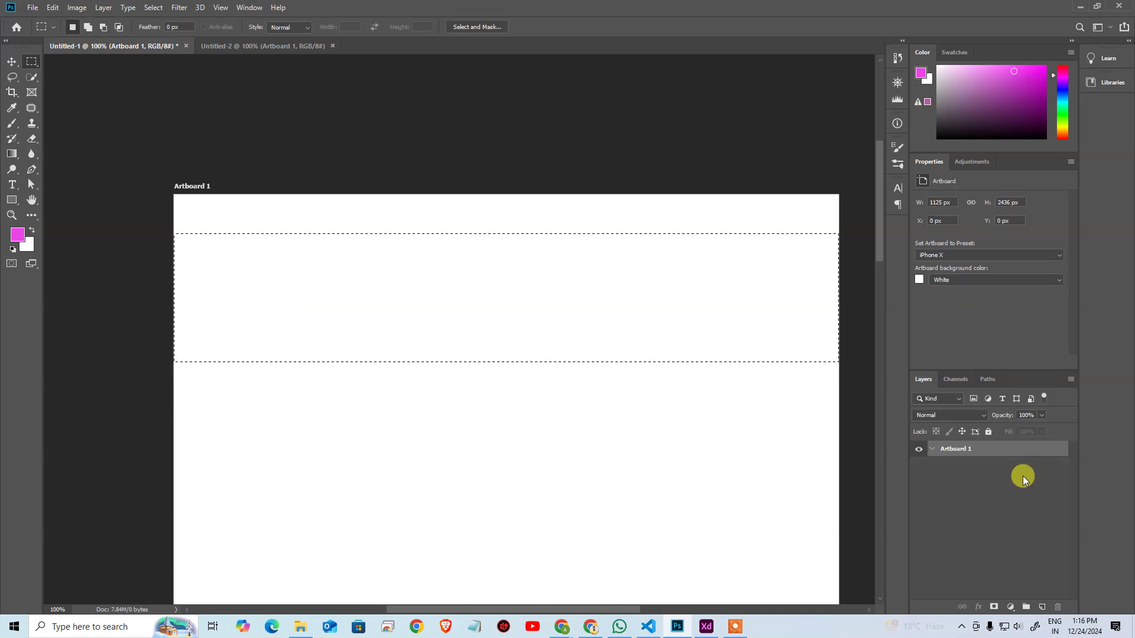
key("ctrl+alt+shift+n")
key("alt+BackSpace")
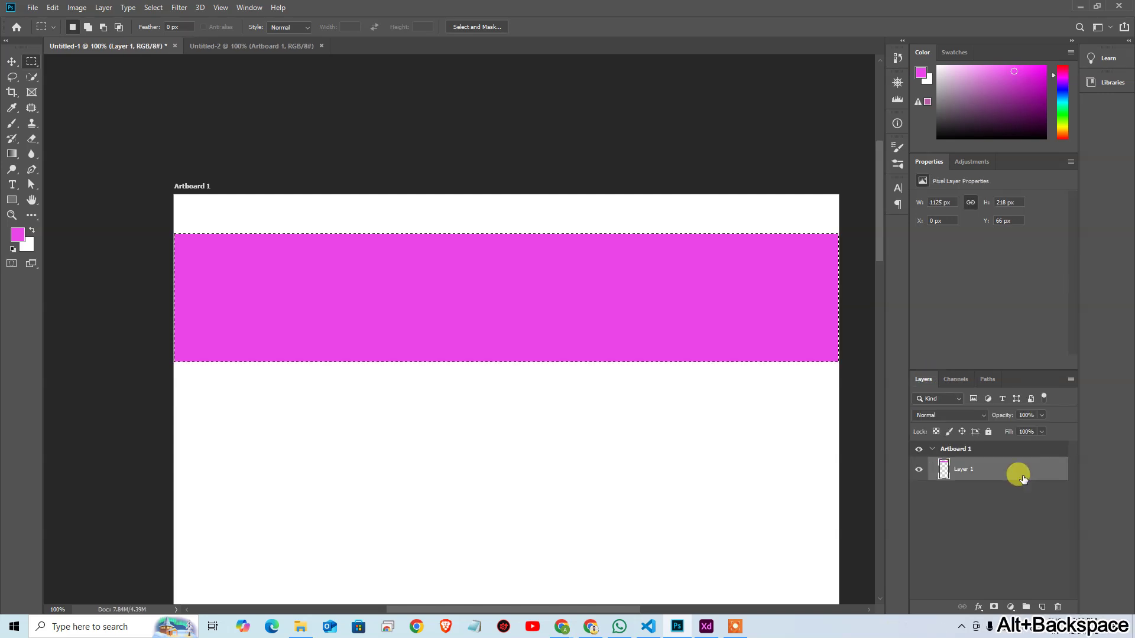
key("ctrl+d")
key("v")
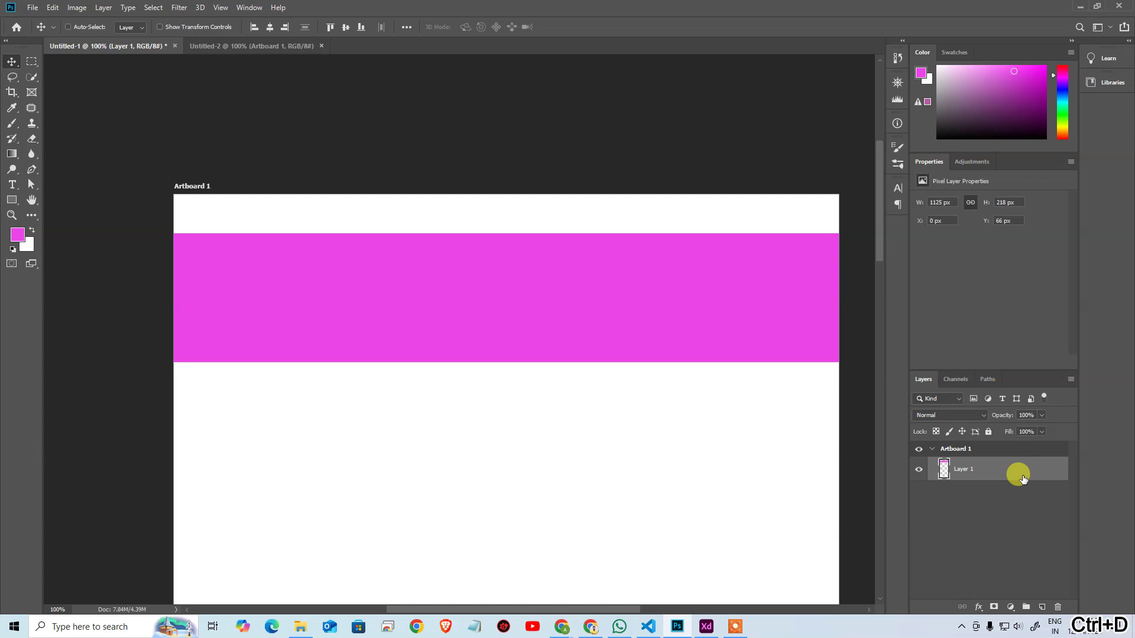
Step: Check the magenta band's width and height in pixels using Free Transform and the Info readout
key("ctrl+t")
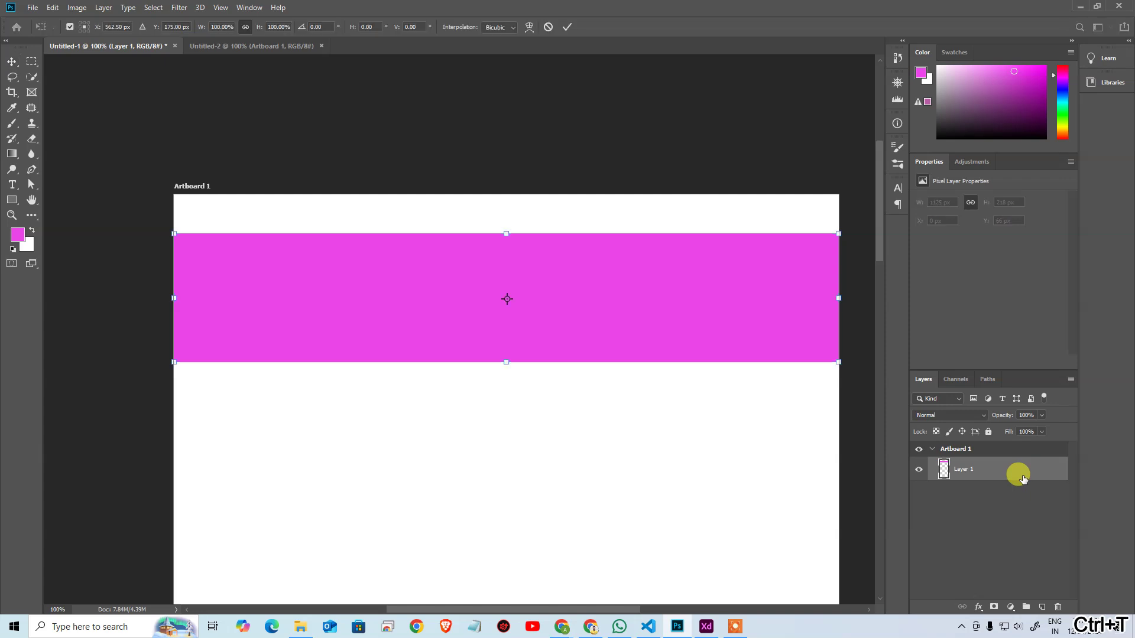
left_click(898, 122)
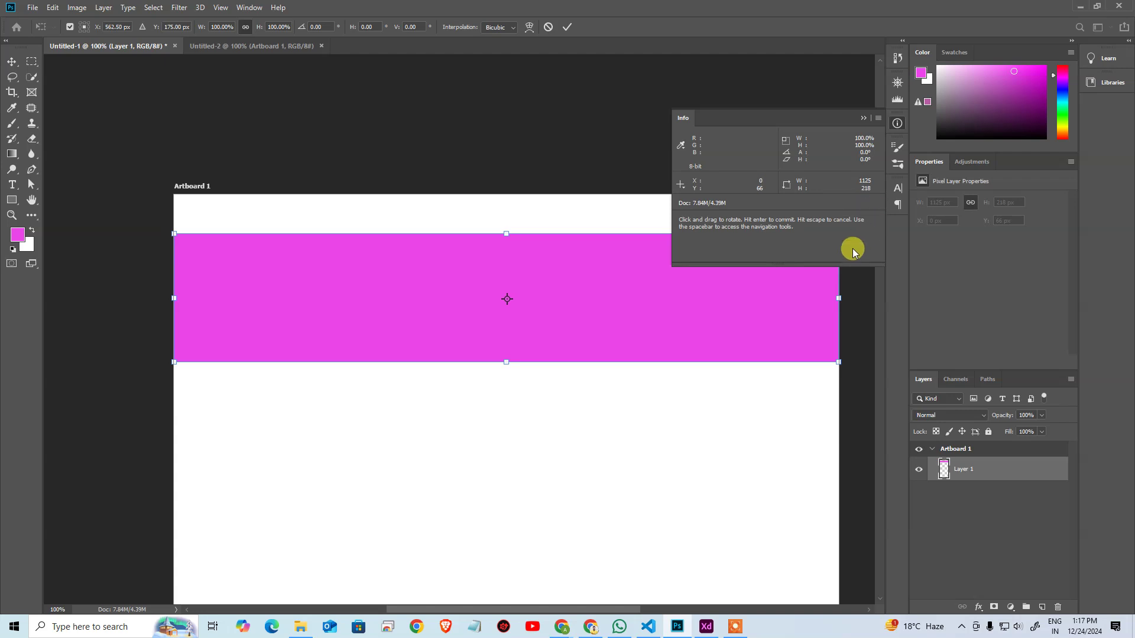
key("Return")
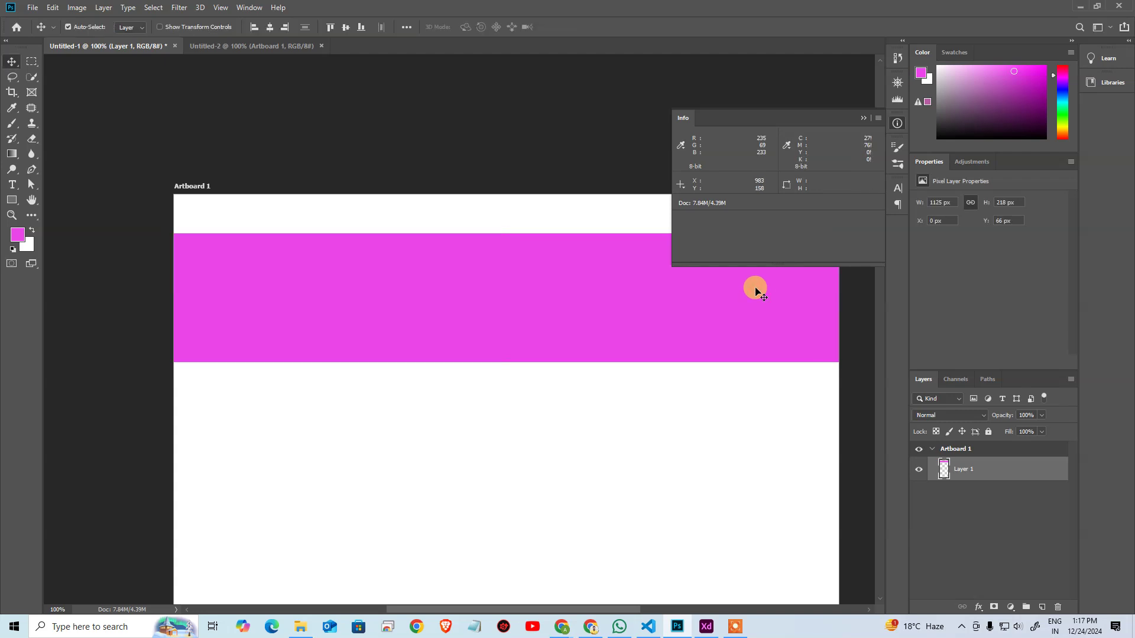
left_click(896, 123)
Step: Switch to Adobe XD, check the iPhone X artboard's dimensions, and return to Photoshop
key("alt+Tab")
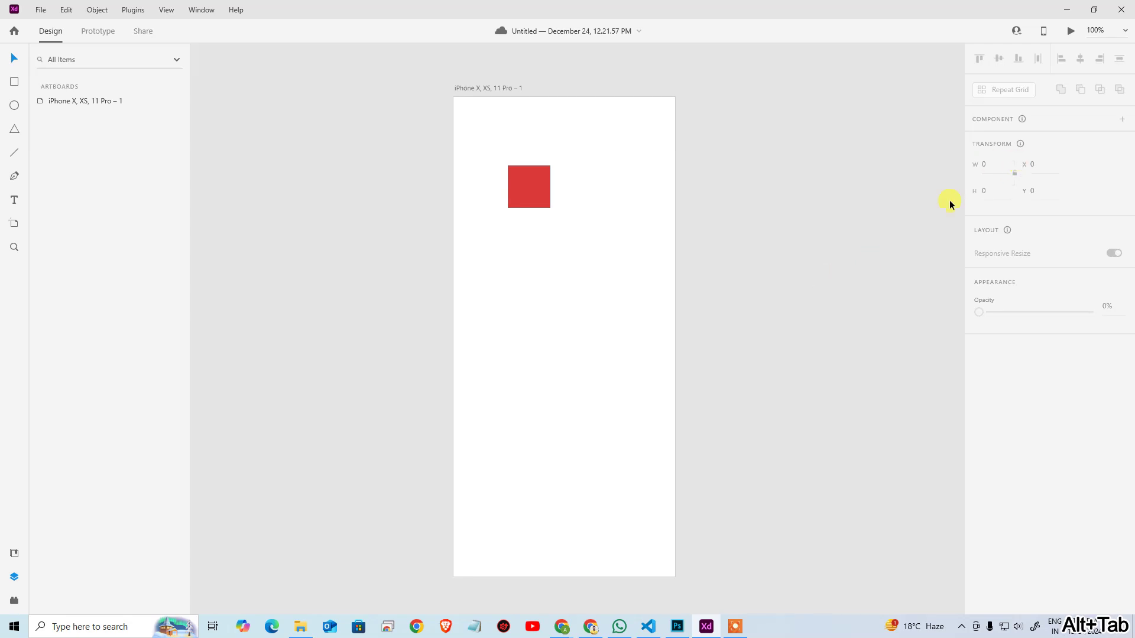
left_click(496, 89)
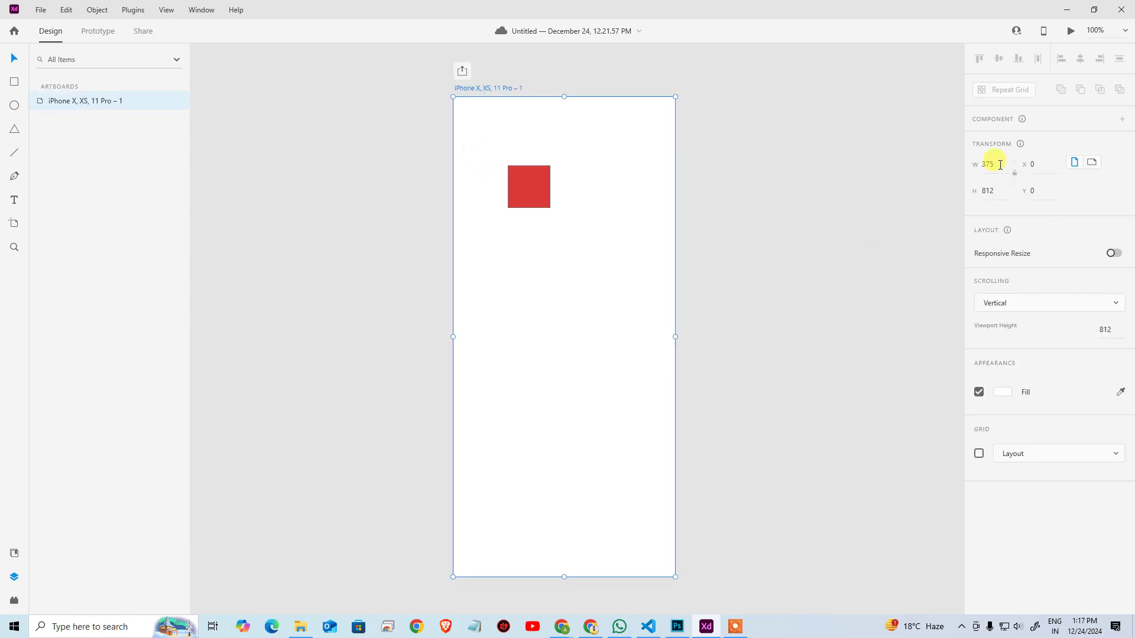
key("alt+Tab")
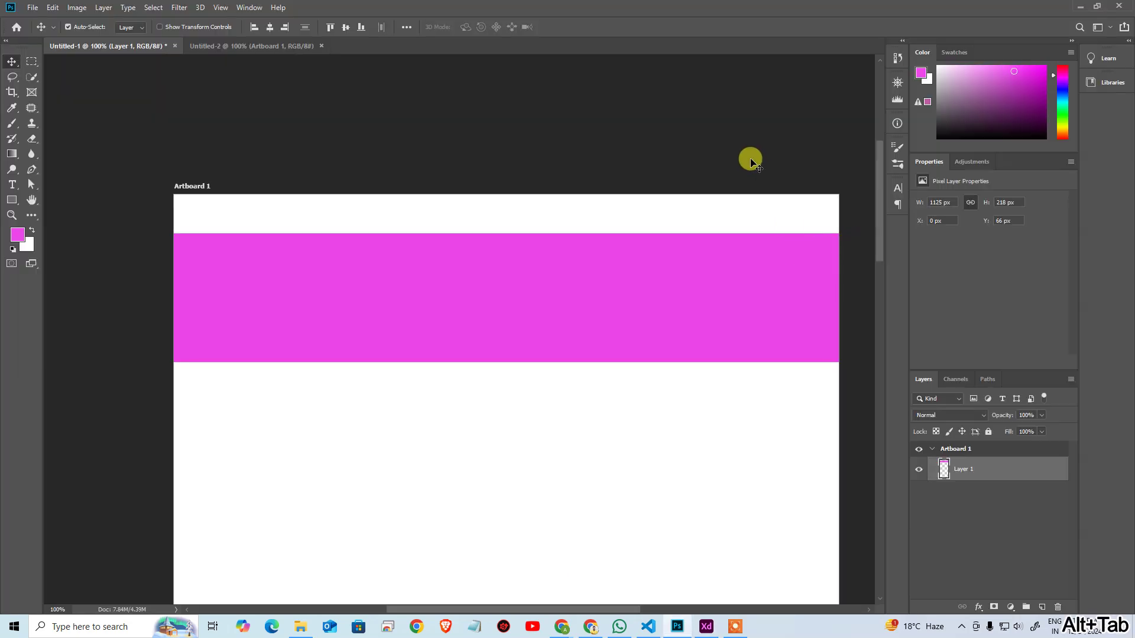
Step: Resize the whole image to a width of 375 pixels with its proportions kept
key("ctrl+alt+t")
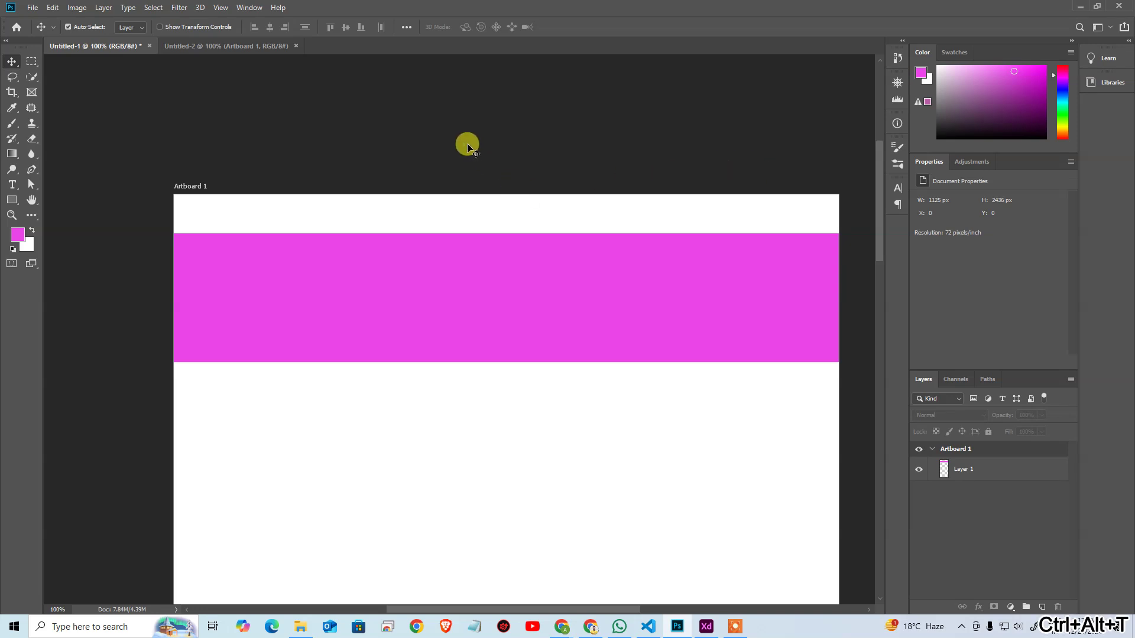
left_click(53, 7)
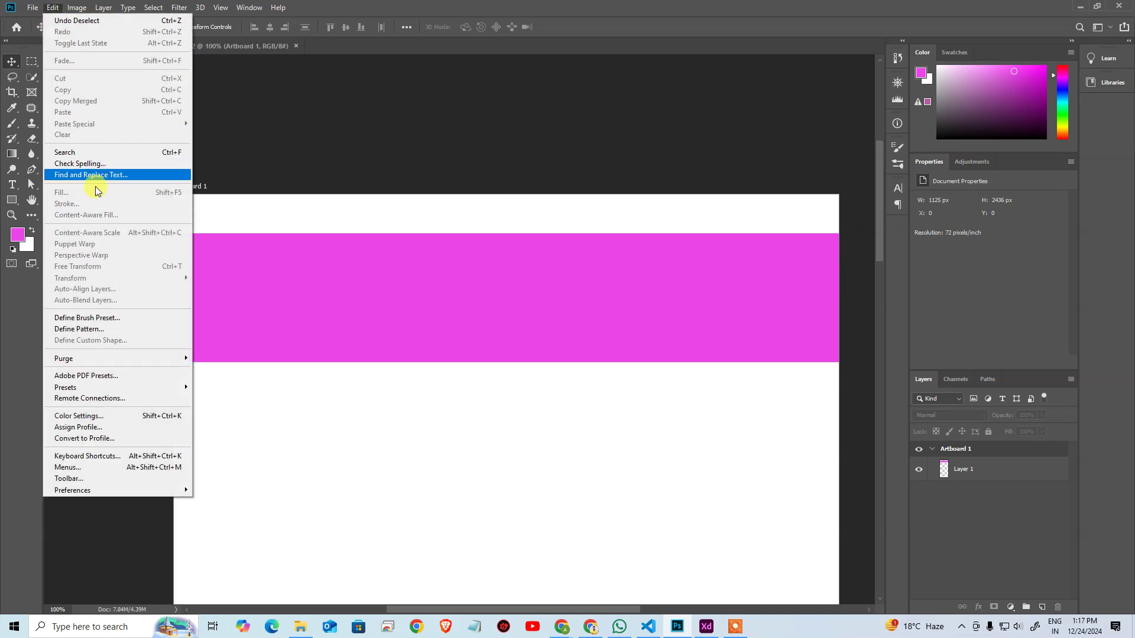
mouse_move(77, 7)
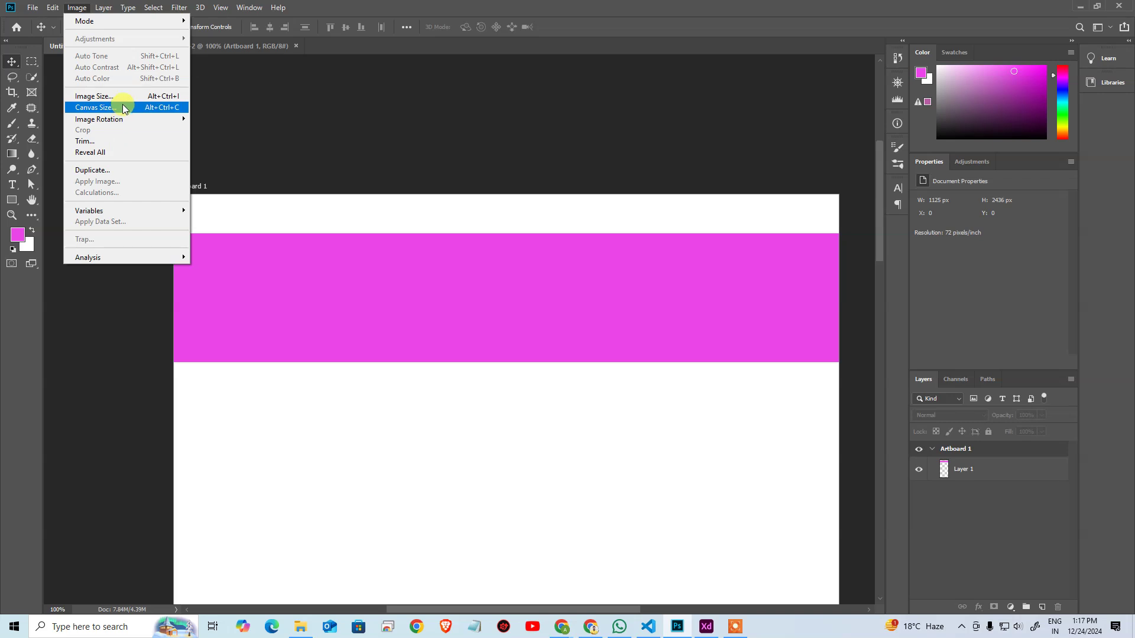
left_click(126, 105)
type("375")
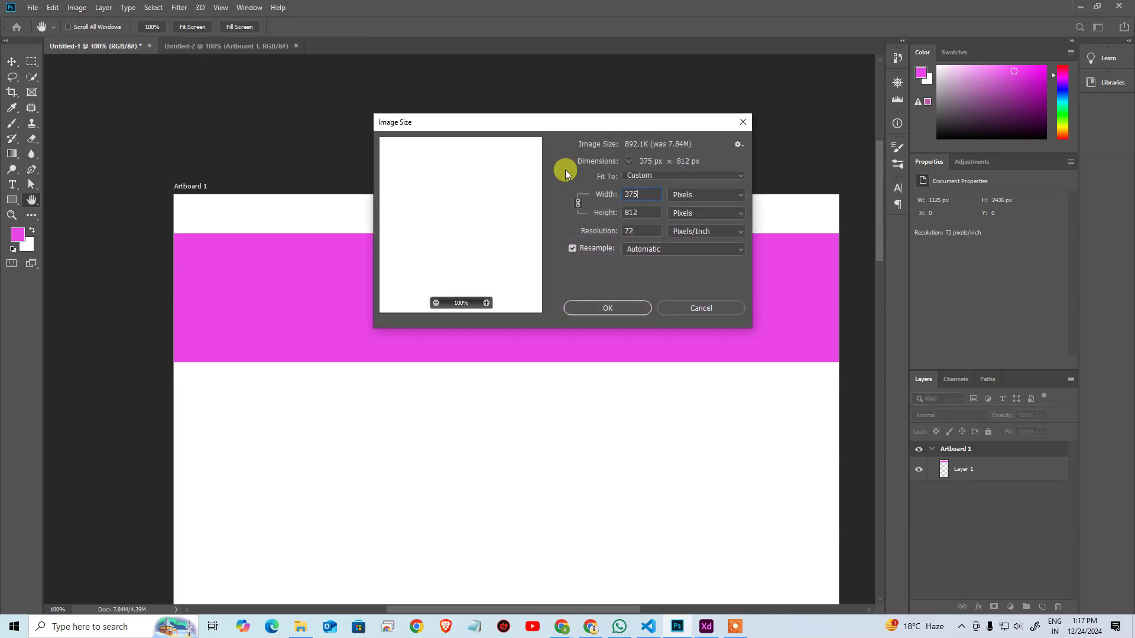
left_click(607, 308)
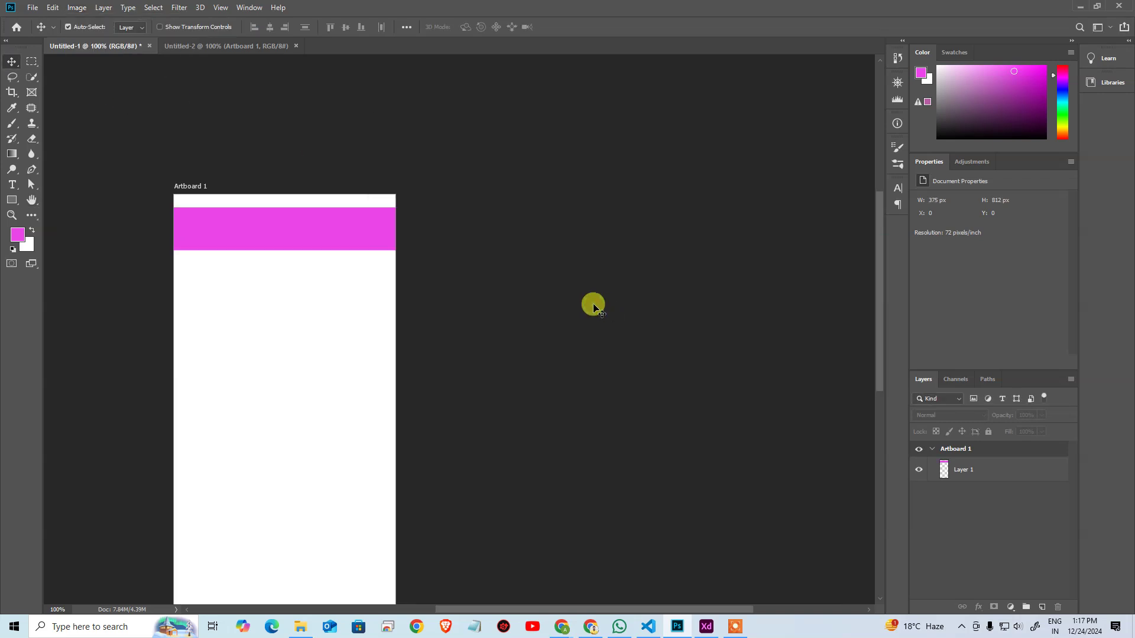
Step: Check the resized magenta band's width and height with Free Transform and the Info readout
left_click(562, 221)
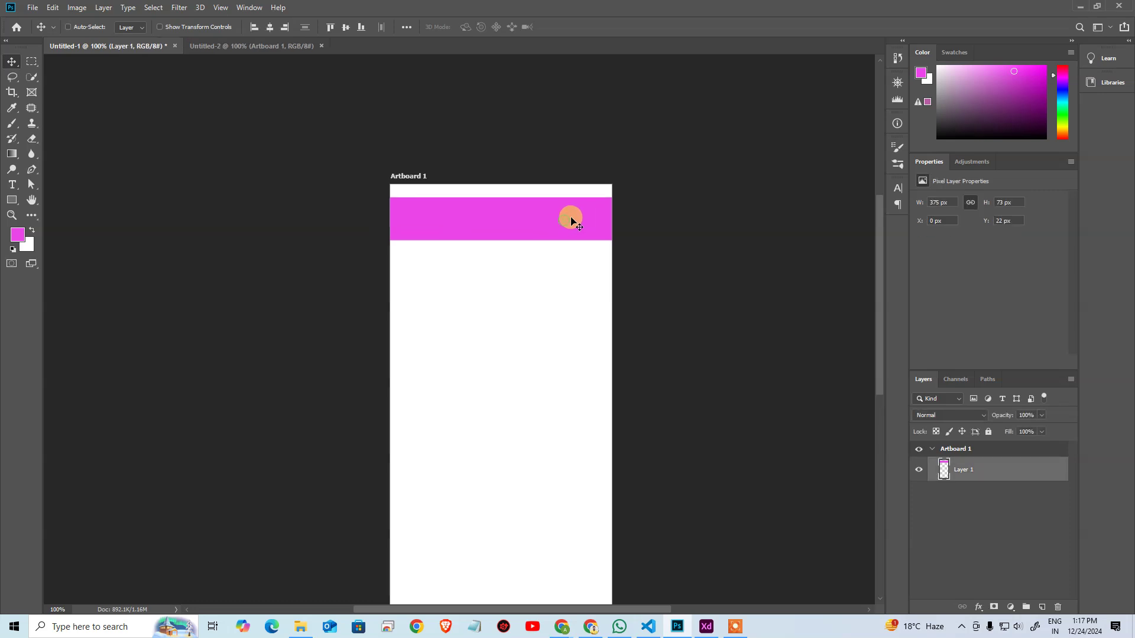
key("ctrl+t")
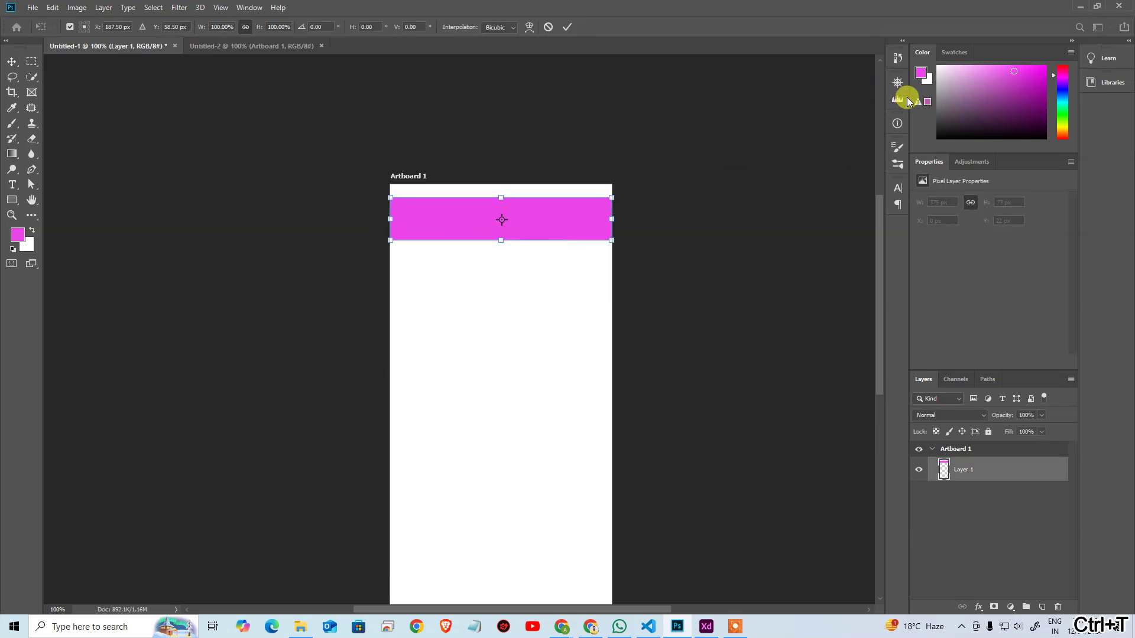
left_click(898, 126)
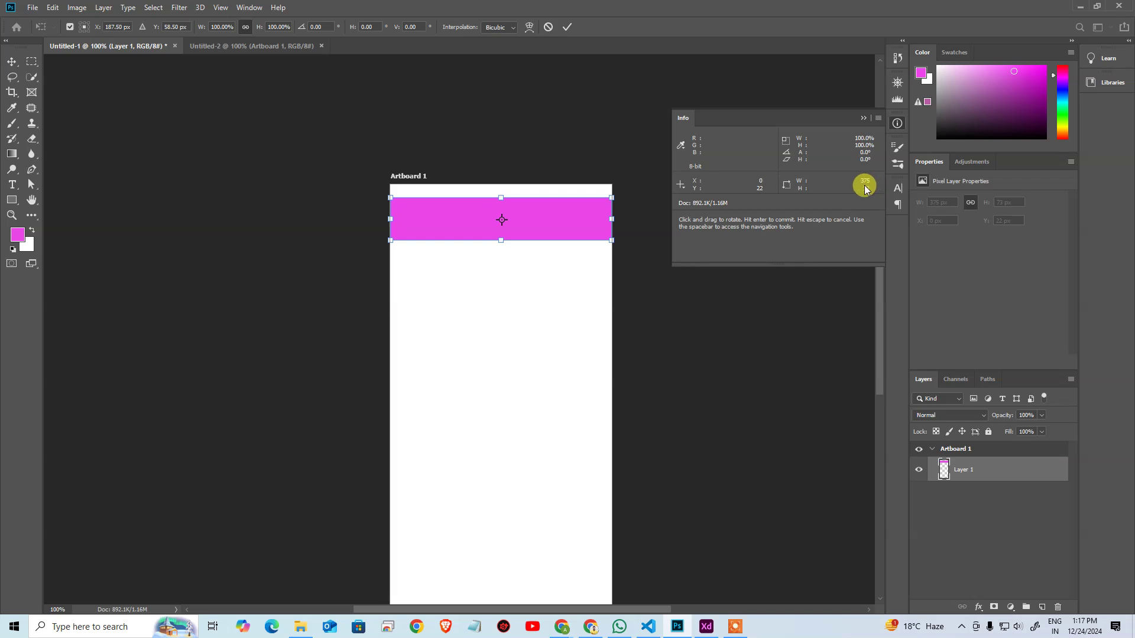
Step: Switch to Adobe XD and delete the red square from the iPhone X artboard
key("alt+Tab")
left_click(829, 197)
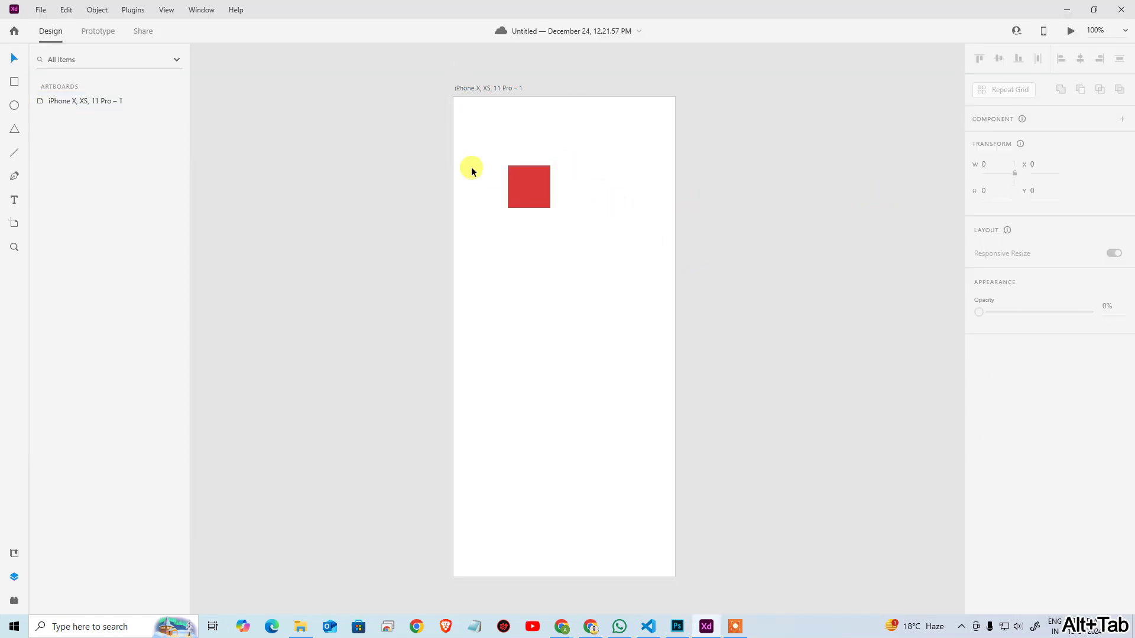
left_click_drag(442, 141, 664, 225)
key("Delete")
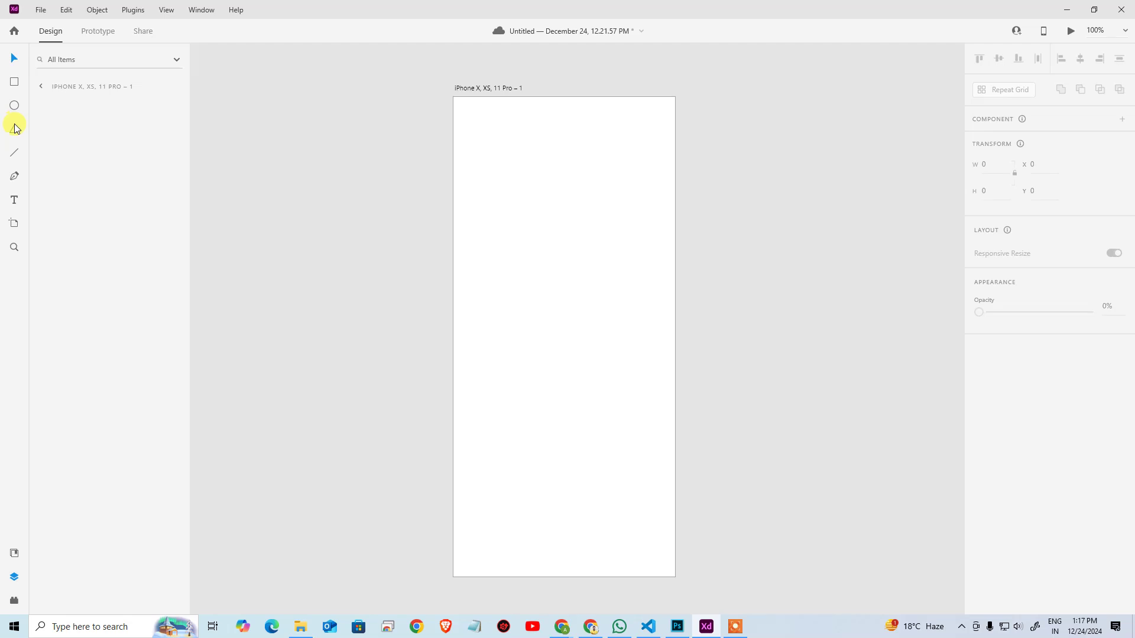
Step: Draw a rectangle on the artboard and set its width to 375 and its height to 73
left_click(14, 82)
left_click_drag(504, 191, 565, 224)
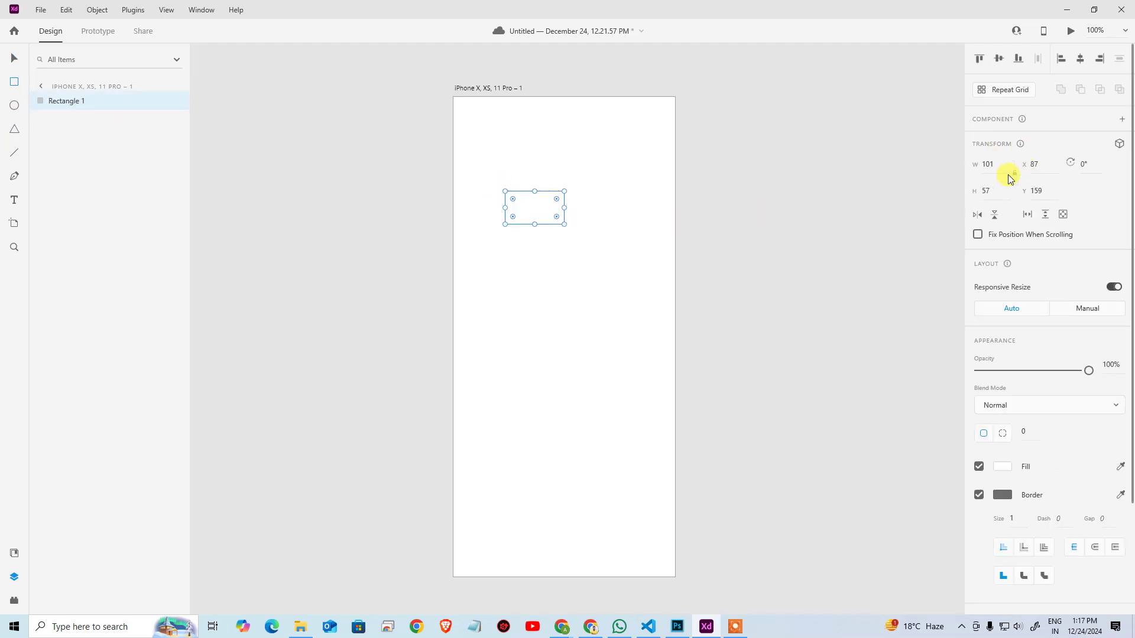
left_click(996, 164)
type("375")
key("Tab")
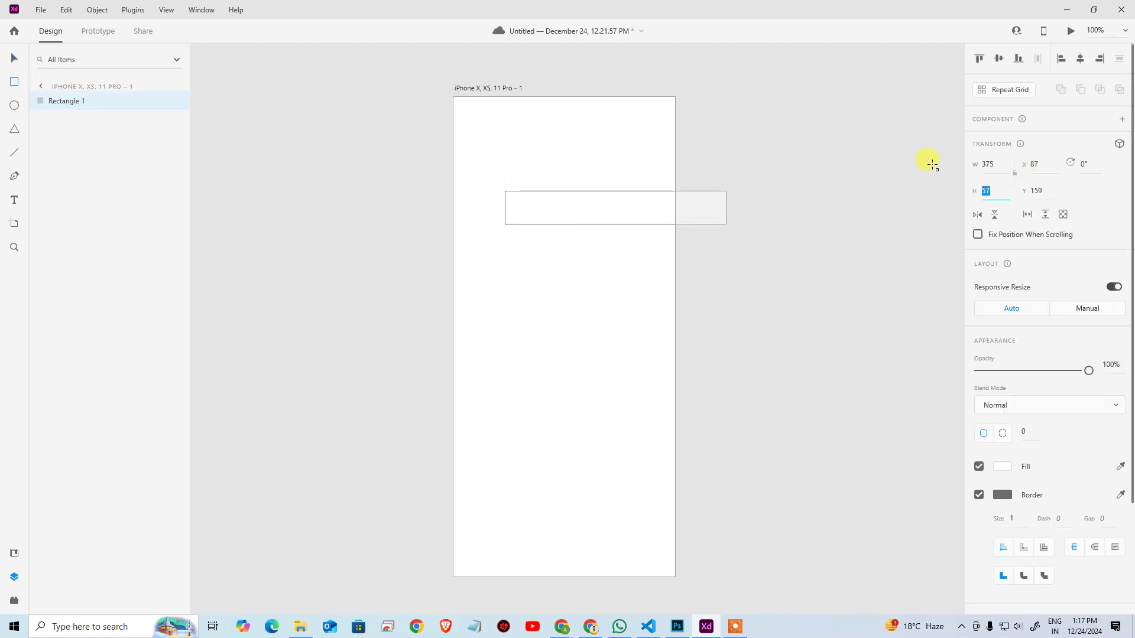
type("73")
key("Return")
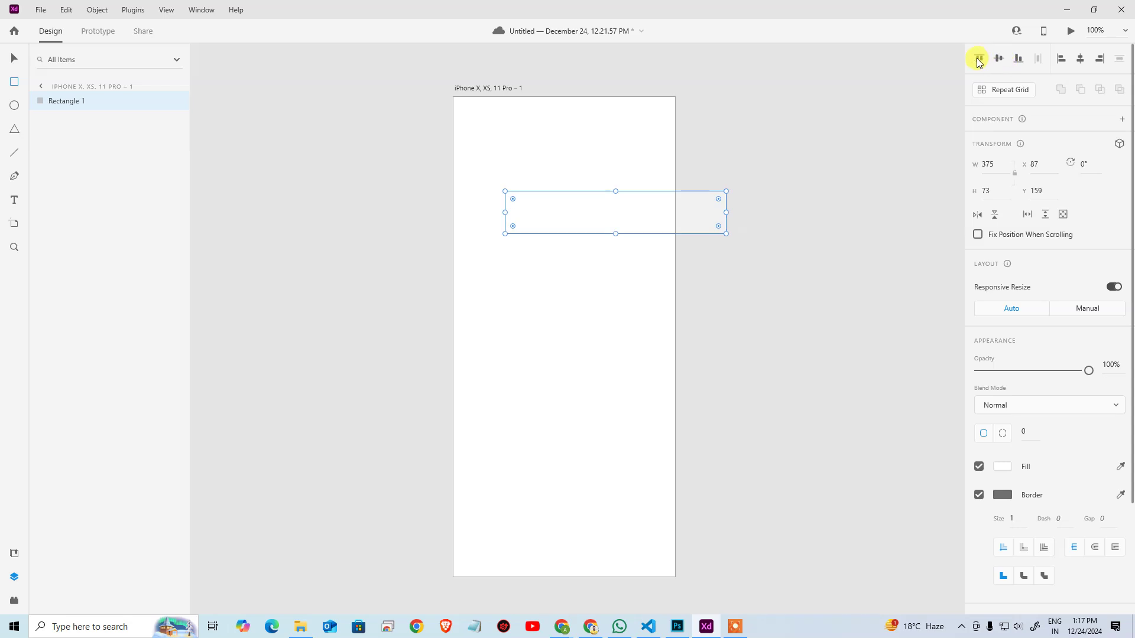
Step: Align the rectangle to the artboard's top-left corner and move it straight down to about Y 69
left_click(979, 58)
left_click(1061, 59)
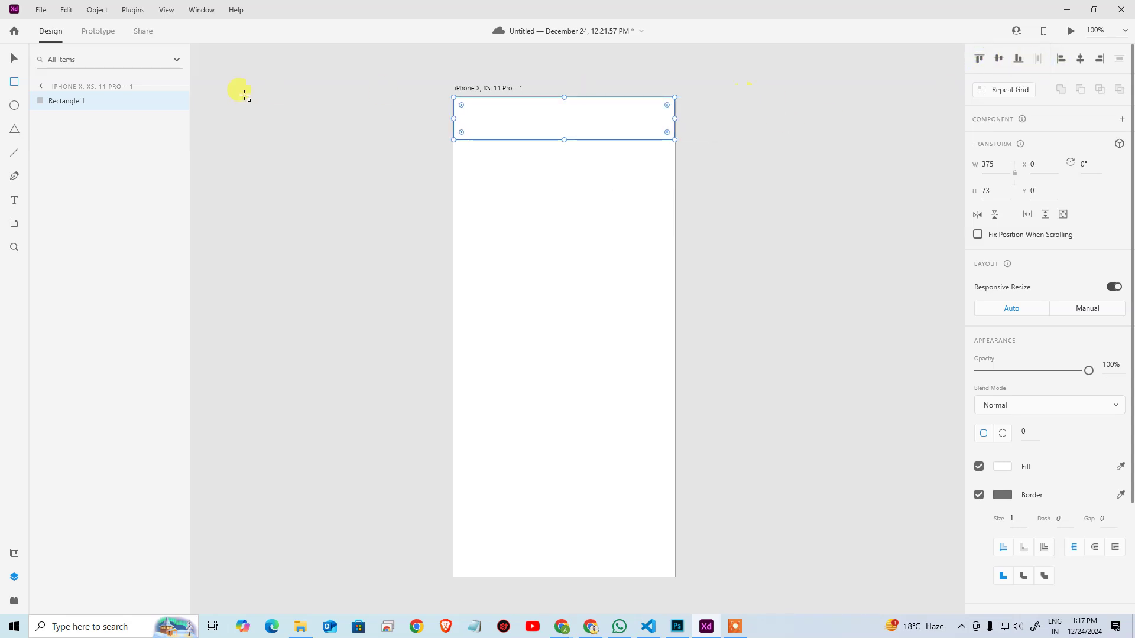
left_click(15, 58)
left_click(469, 175)
left_click_drag(526, 125, 520, 166)
left_click(860, 206)
Step: Change the rectangle's fill color to red
left_click(637, 159)
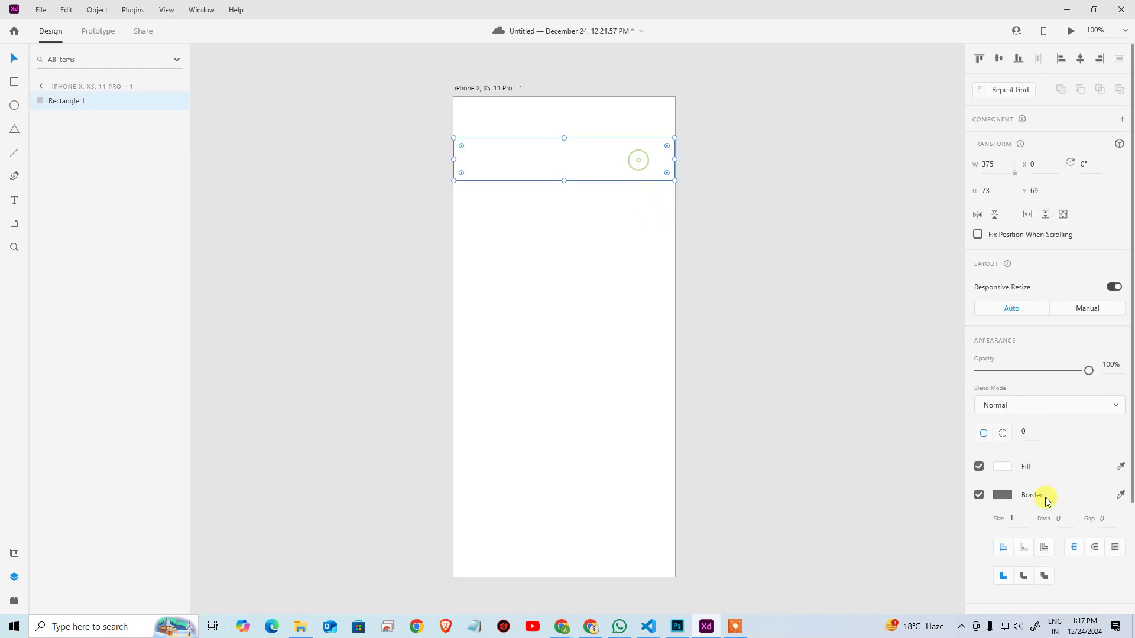
left_click(1012, 468)
left_click_drag(863, 417, 902, 402)
left_click(849, 277)
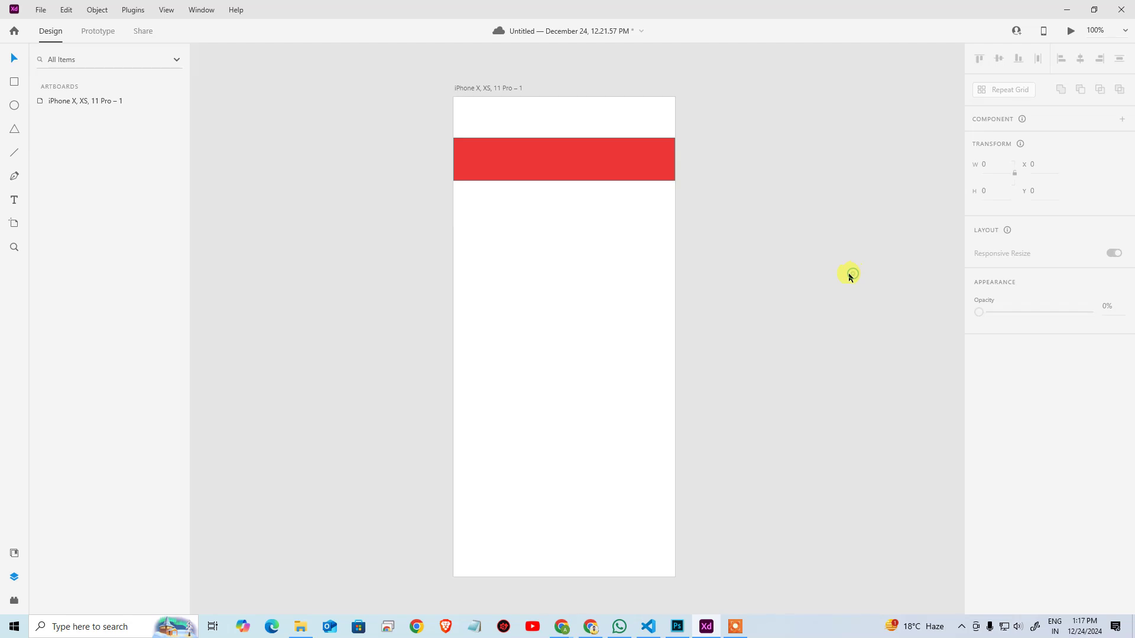
Step: Open Calculator, multiply 375 by 3, and return to Adobe XD
key("super+r")
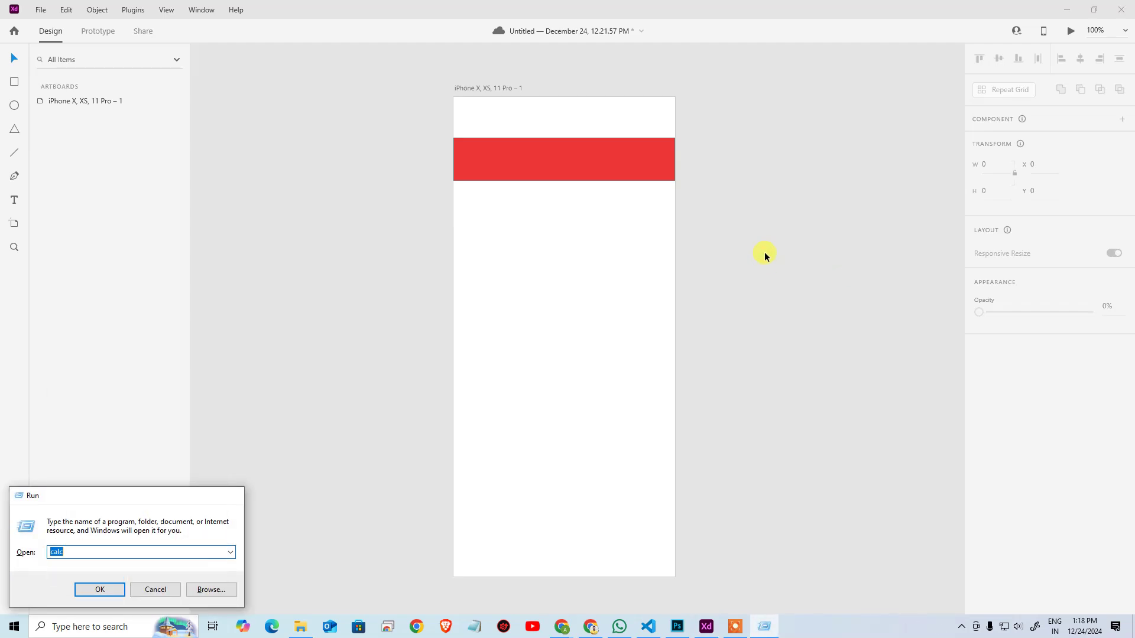
key("Return")
type("375")
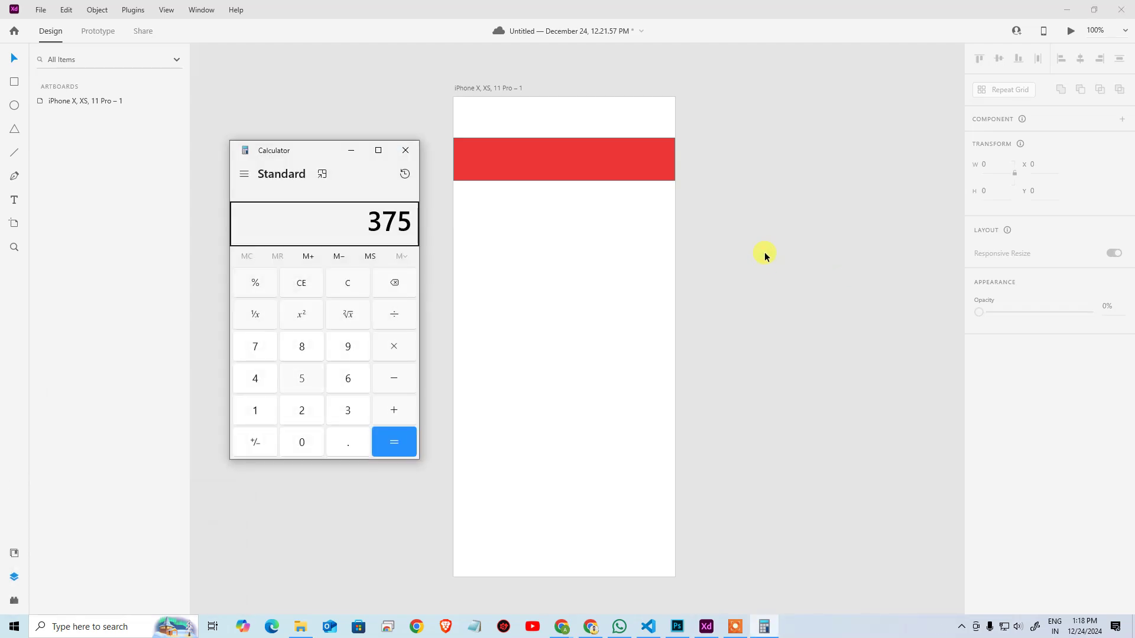
type(" × 3")
key("Return")
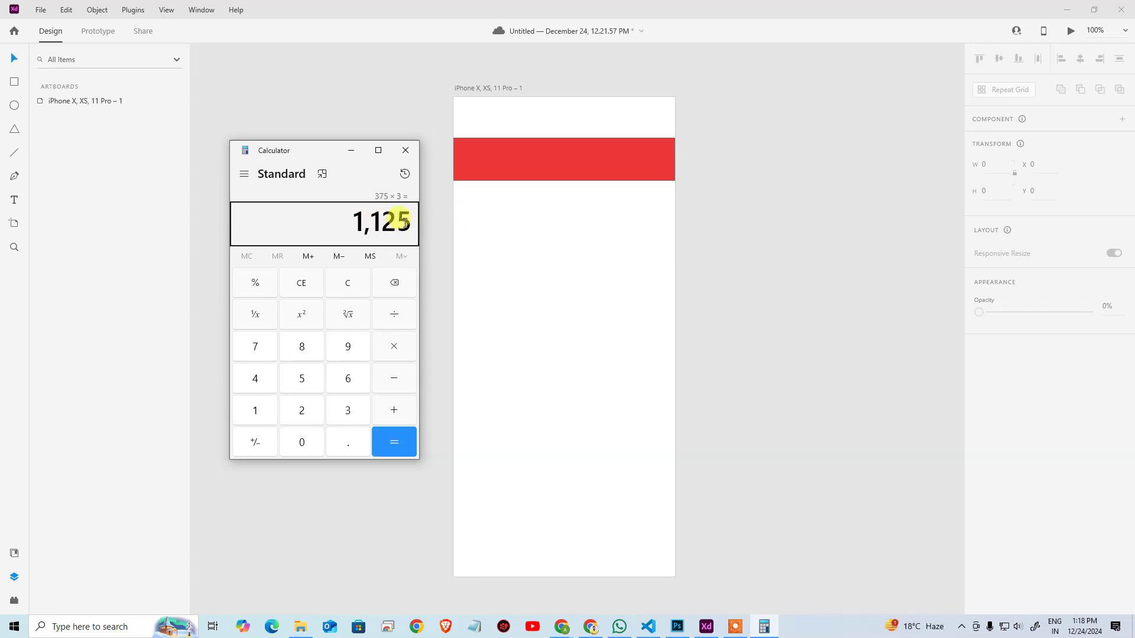
key("Escape")
key("alt+Tab")
left_click(398, 242)
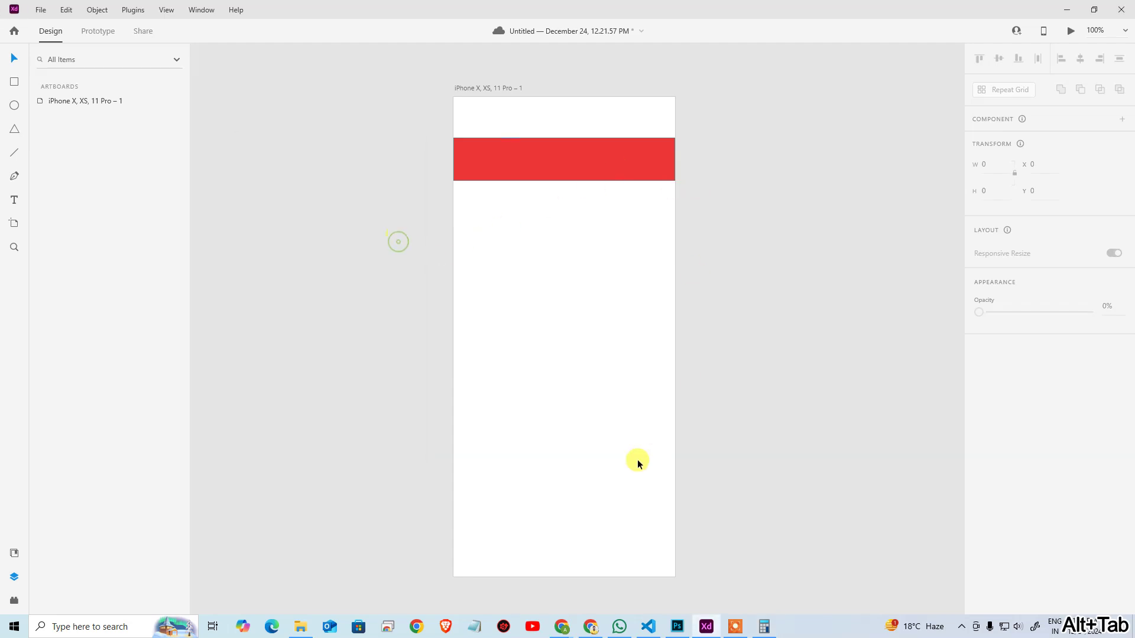
Step: Switch to Photoshop and undo the image resize
left_click(690, 631)
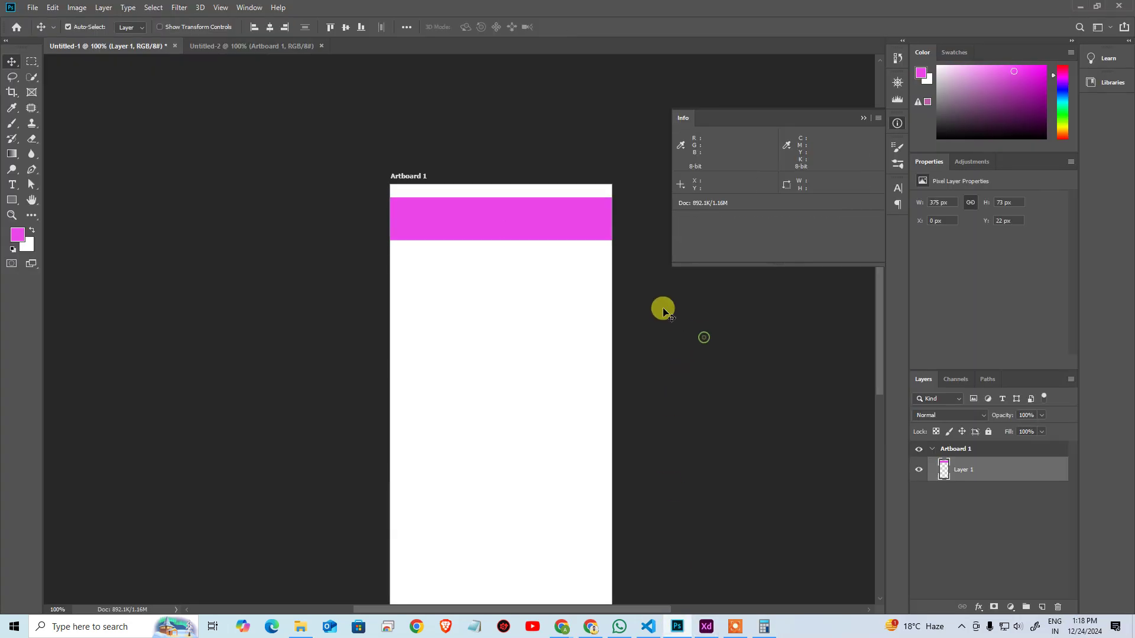
key("ctrl+z")
Step: Check the document's pixel width in the Image Size dialog and cancel it without changes
key("ctrl+alt+i")
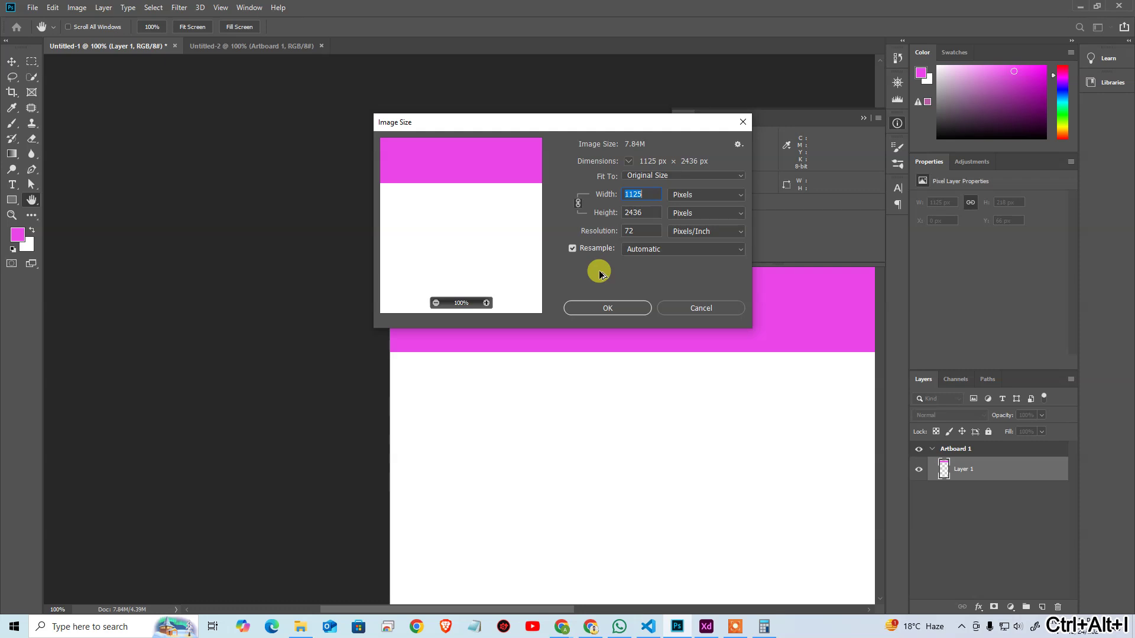
left_click(645, 193)
double_click(646, 193)
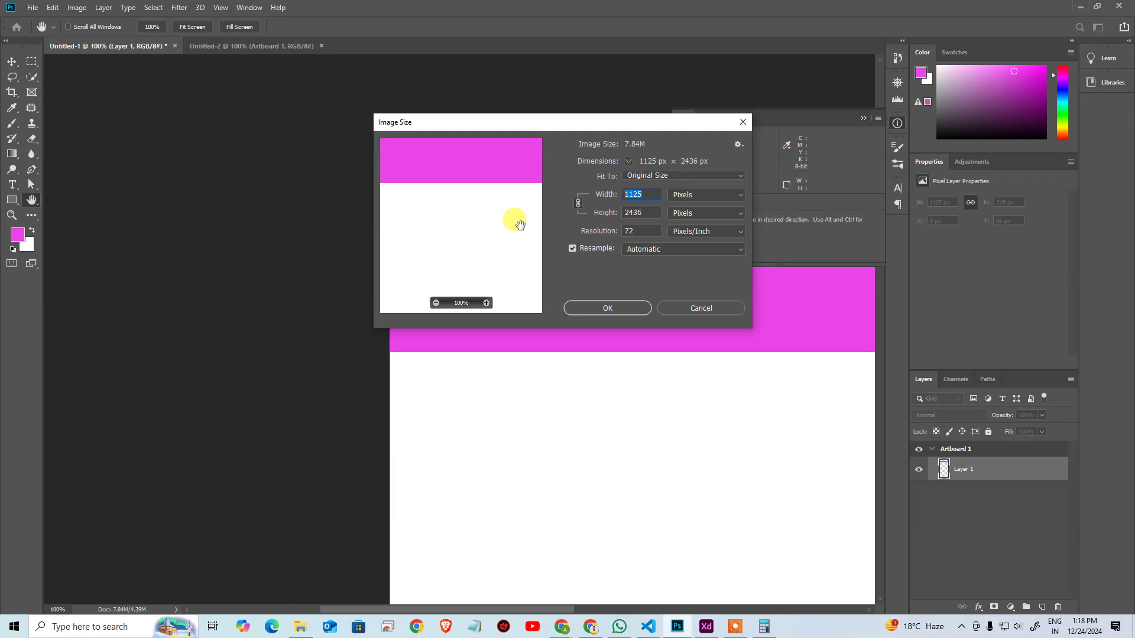
key("Escape")
Step: Examine the Export As and Save for Web settings for the magenta band document without exporting it
left_click_drag(532, 253, 350, 246)
key("v")
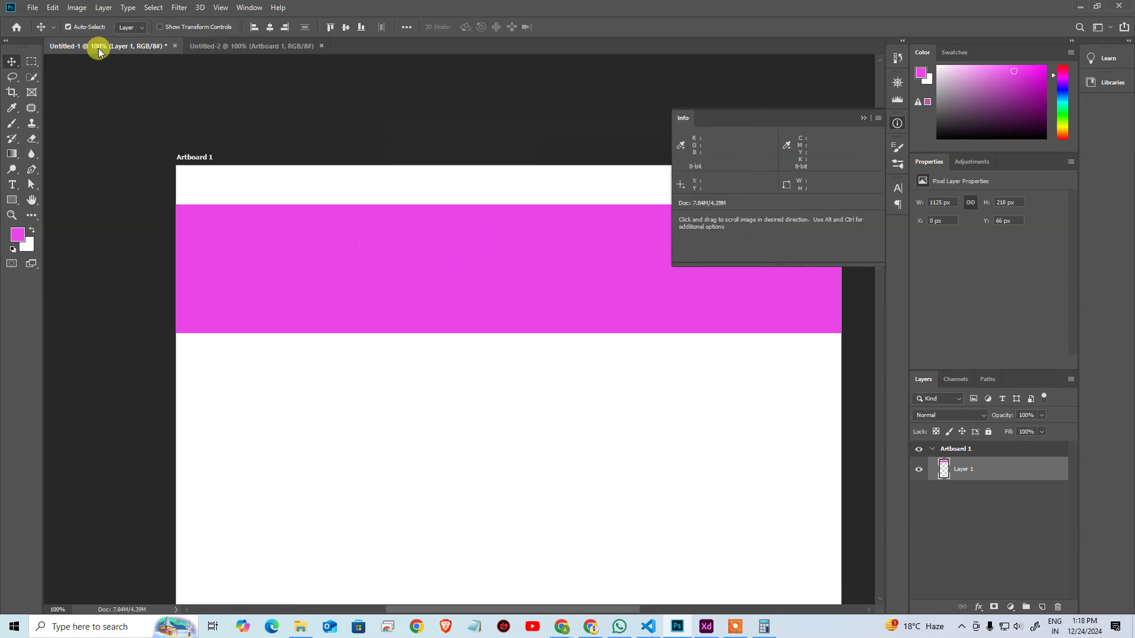
left_click(32, 7)
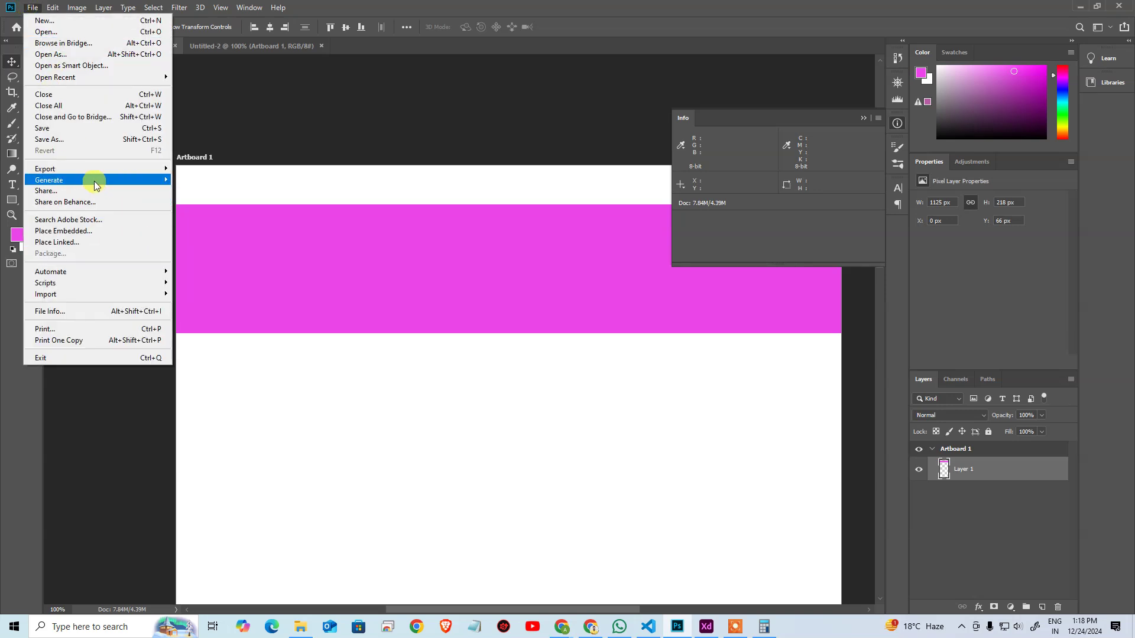
mouse_move(101, 169)
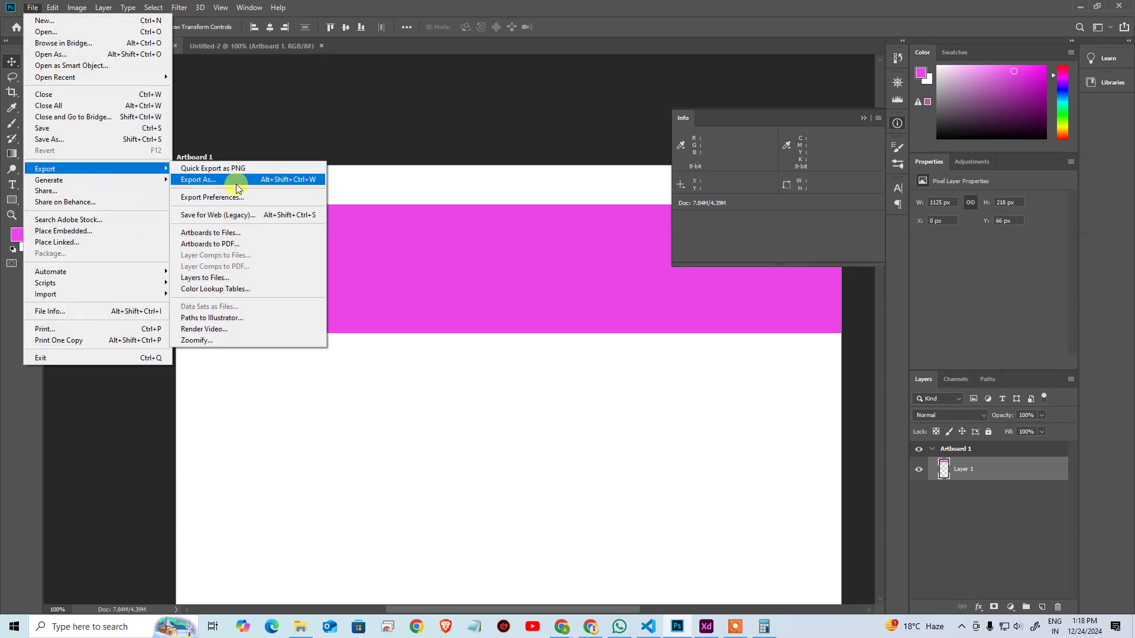
left_click(237, 183)
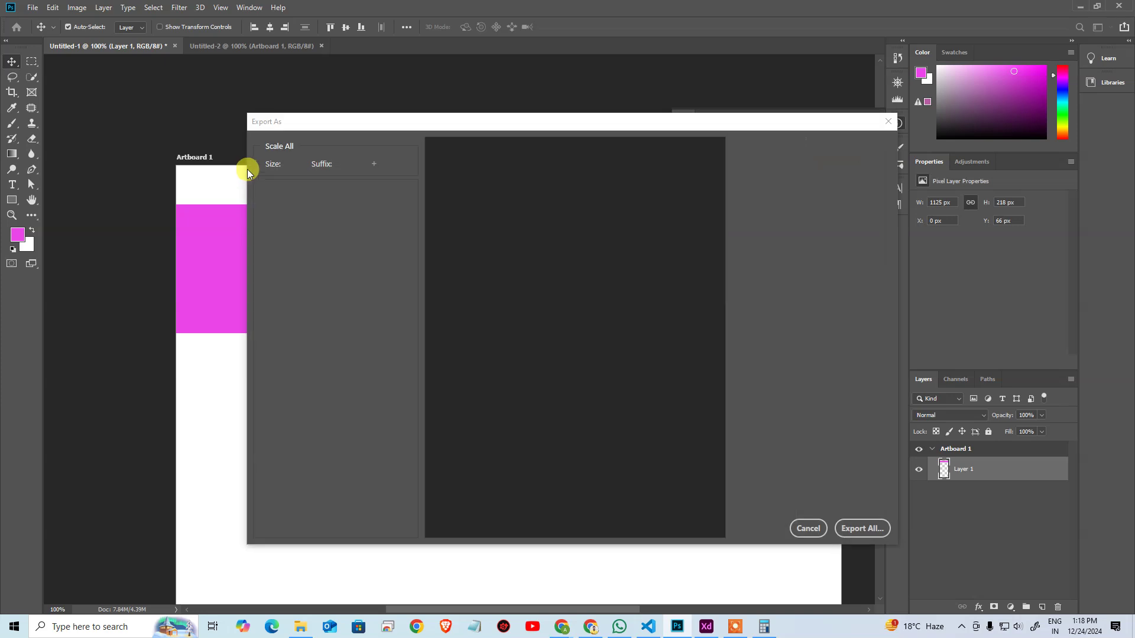
key("ctrl+alt+shift+s")
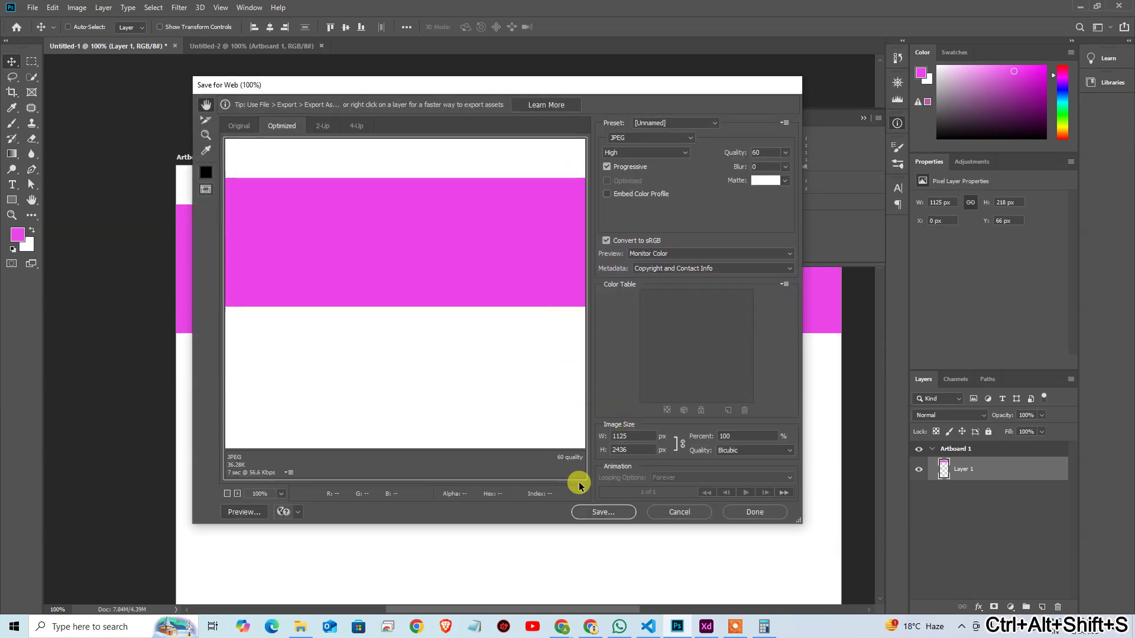
key("Escape")
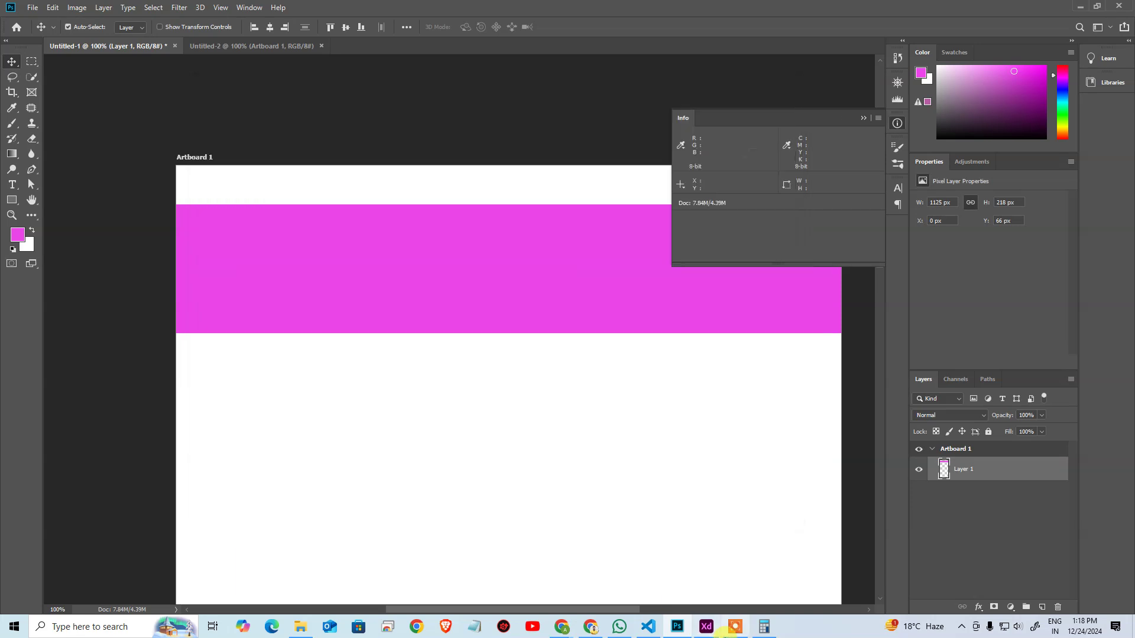
mouse_move(707, 627)
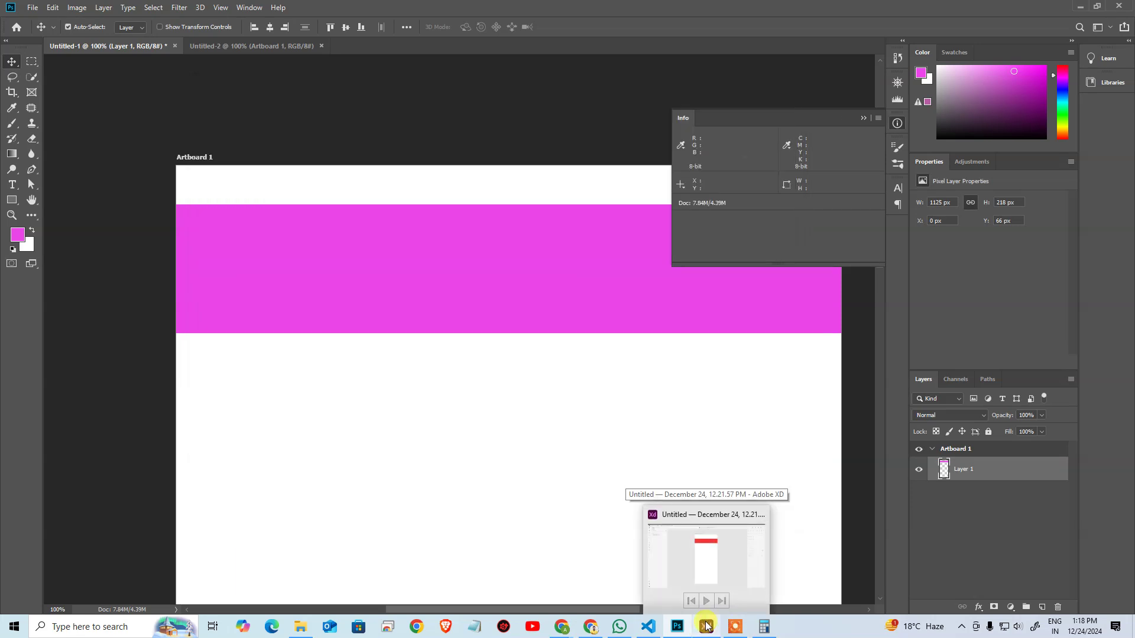
left_click(545, 416)
key("ctrl+alt+shift+s")
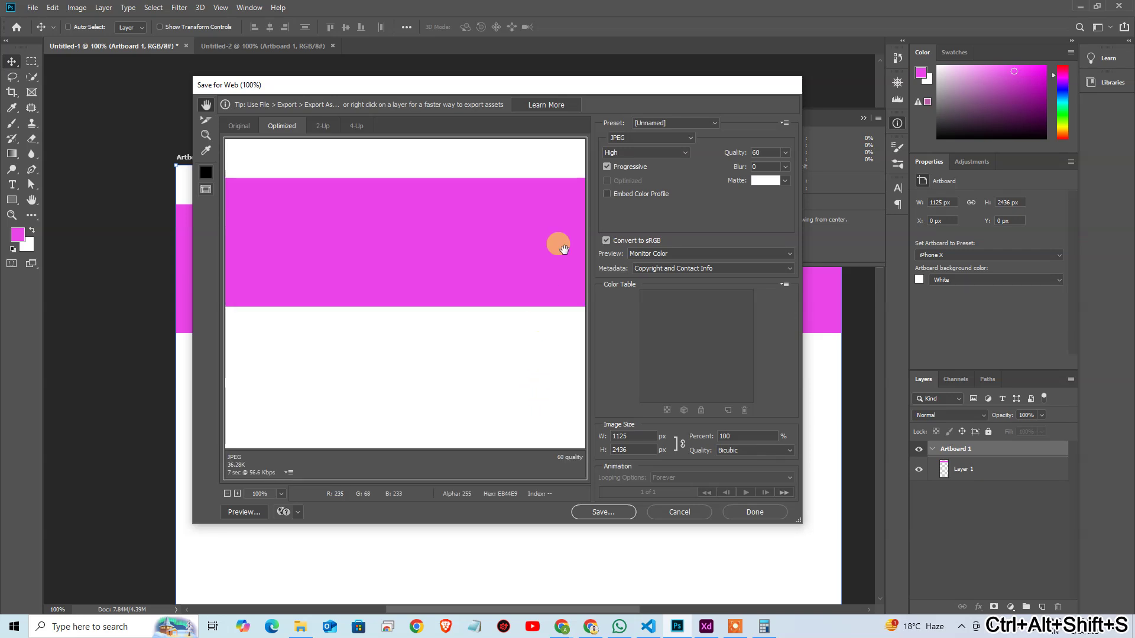
Step: Switch to Adobe XD and mark the red rectangle for export
key("alt+Tab")
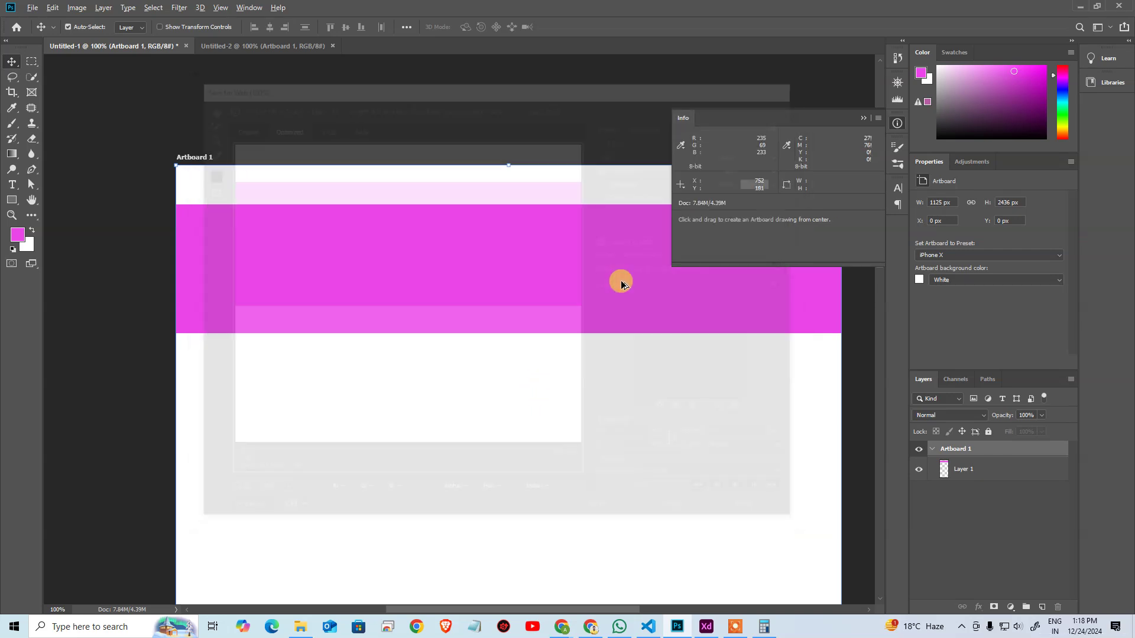
left_click(511, 161)
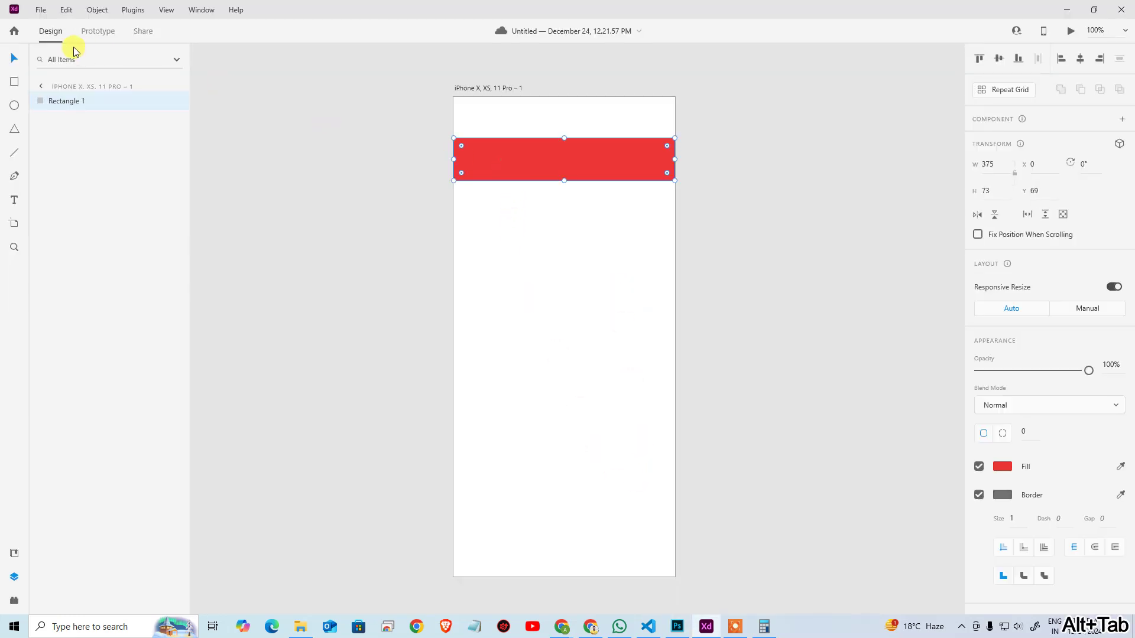
scroll(1042, 575, "down", 3)
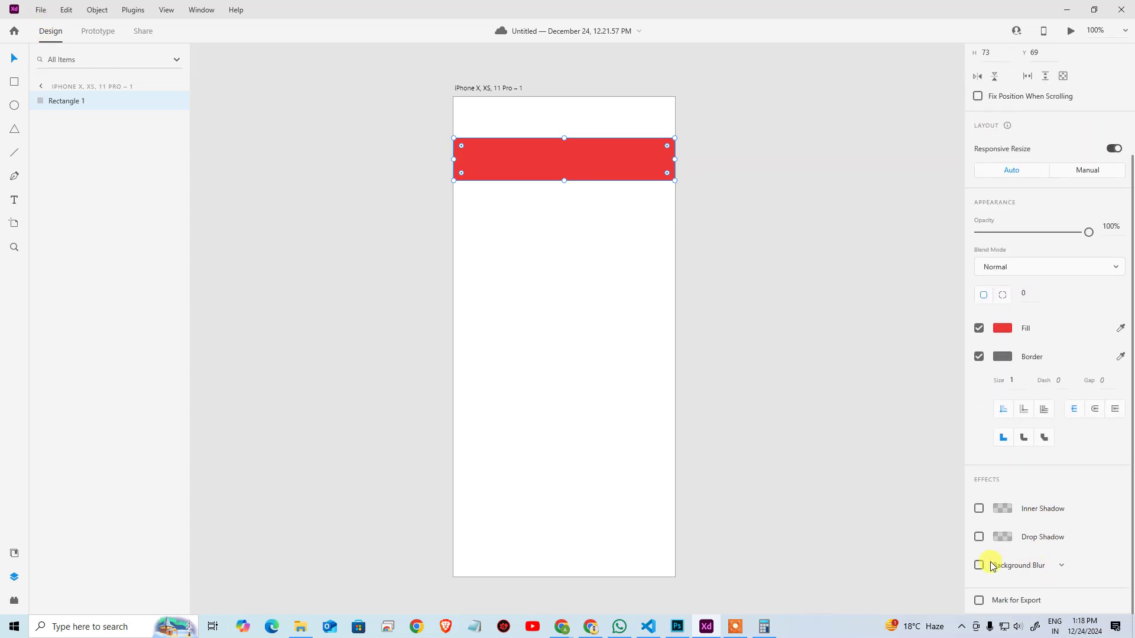
left_click(979, 600)
Step: Export the selected red rectangle as a JPG at 100% quality and 3x size to the Desktop\xd folder
left_click(40, 10)
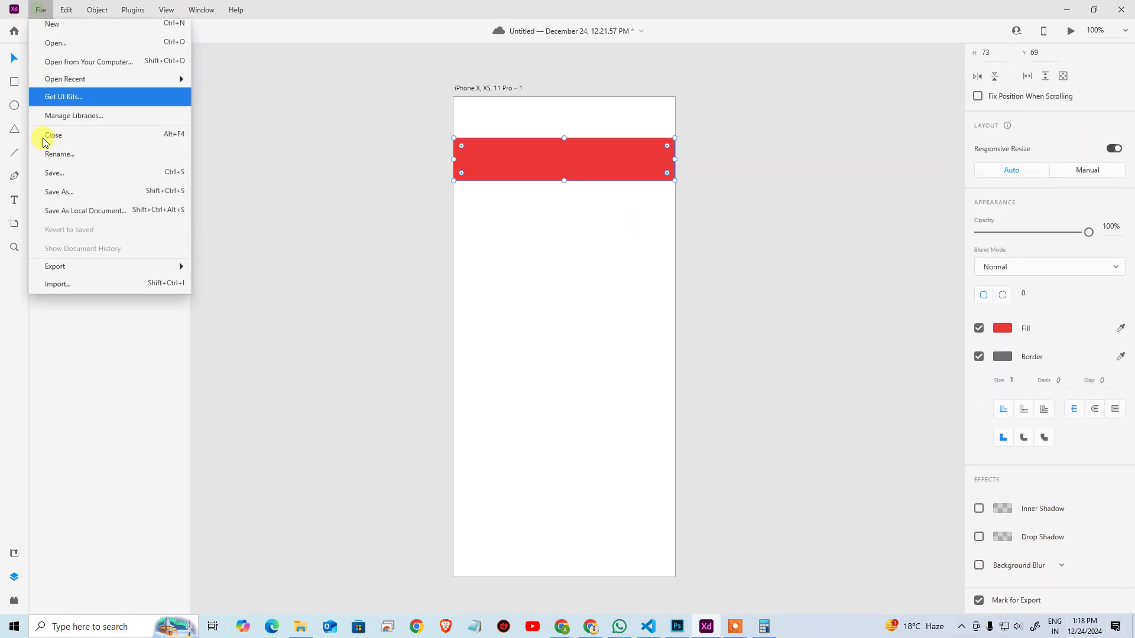
mouse_move(108, 281)
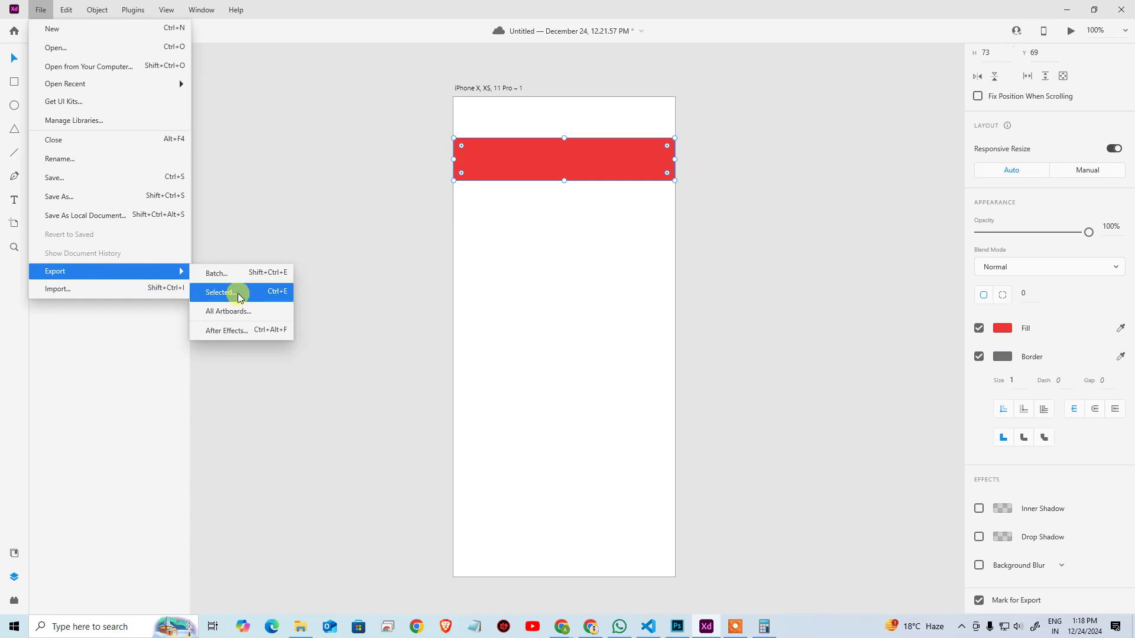
left_click(239, 293)
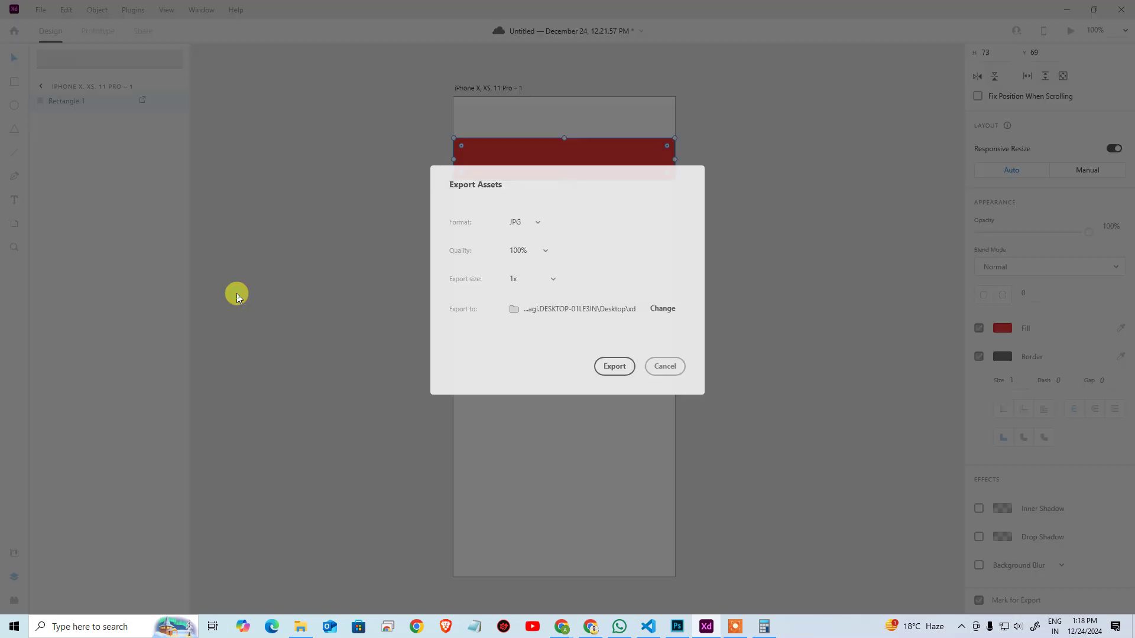
left_click(555, 286)
left_click(534, 301)
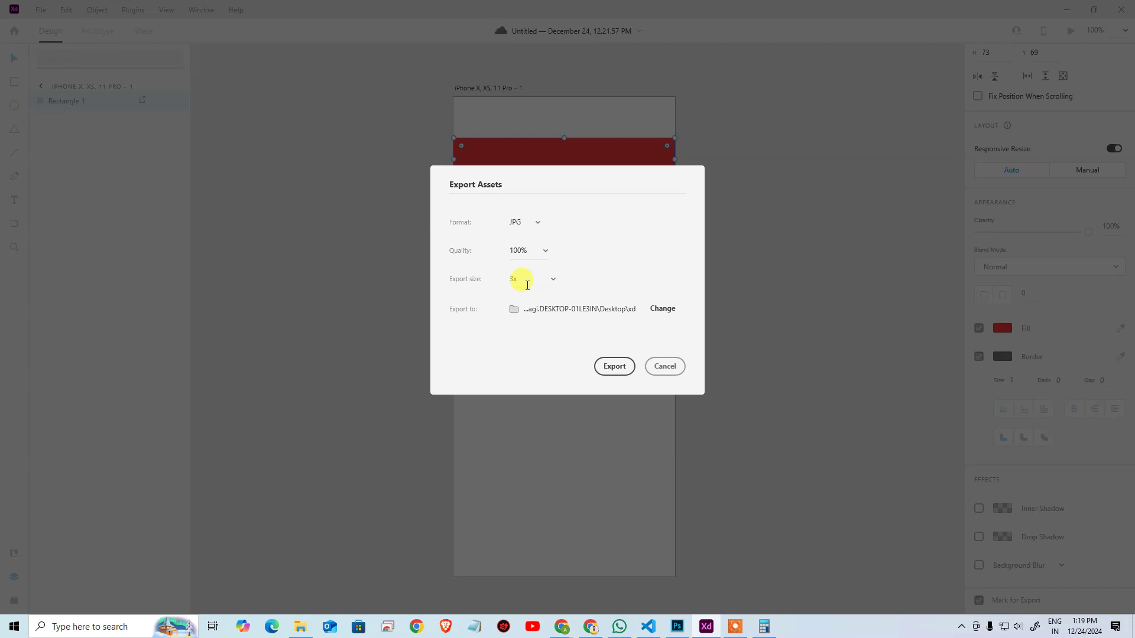
left_click(615, 366)
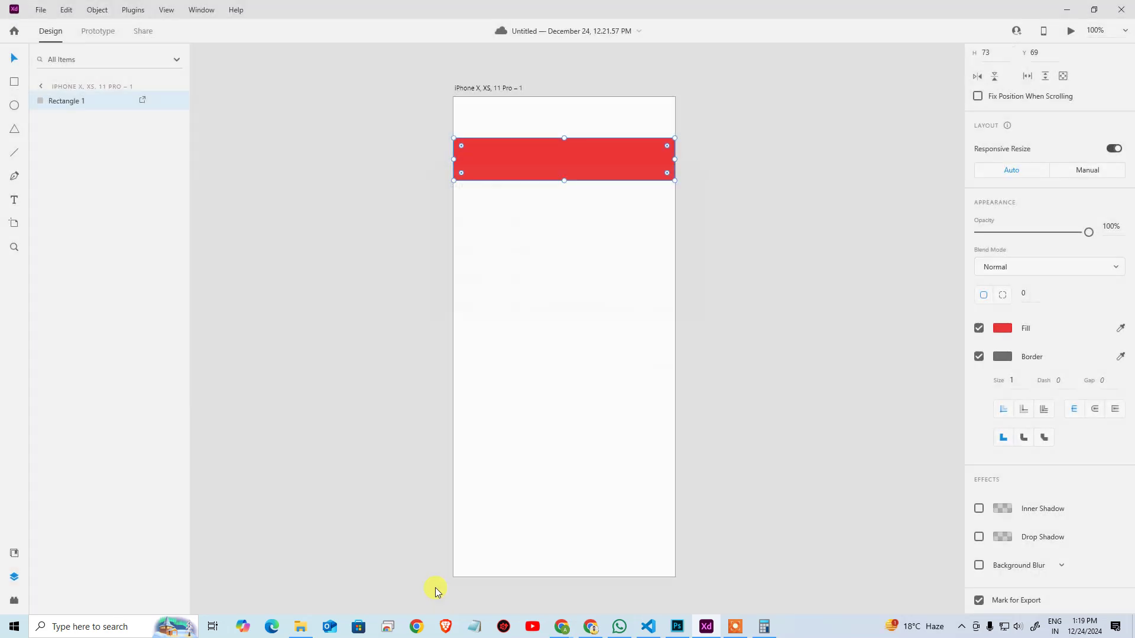
Step: Dismiss the XD_EXPORT.jpg properties and open the xd folder in File Explorer from the location of the recent file PS_EXPORT.jpg
left_click(300, 627)
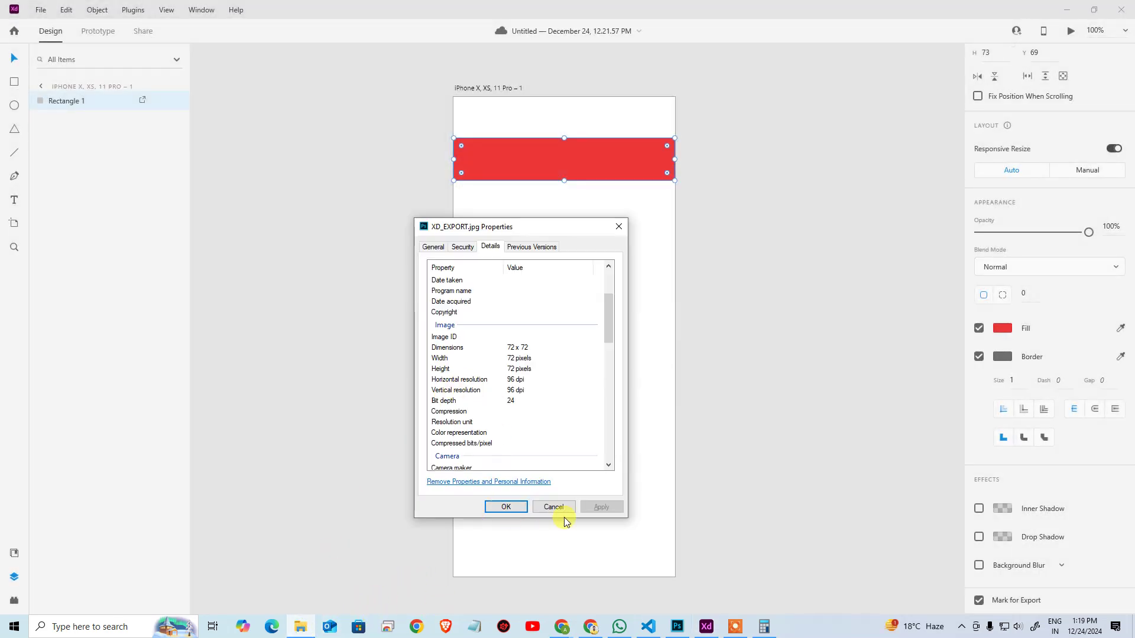
left_click(554, 507)
left_click(300, 626)
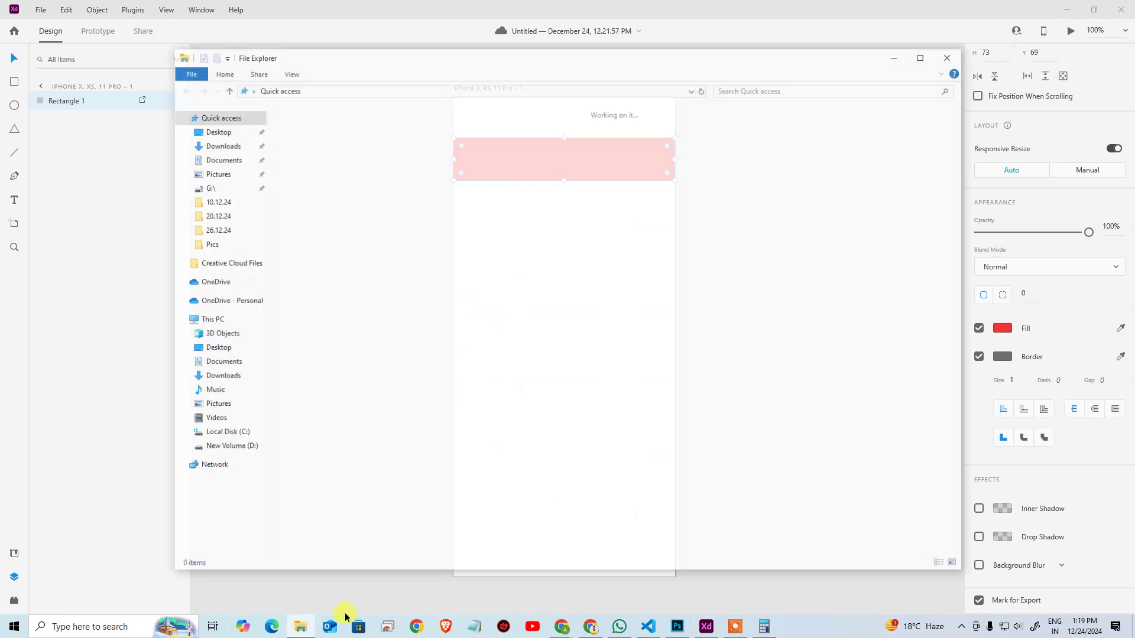
left_click(324, 249)
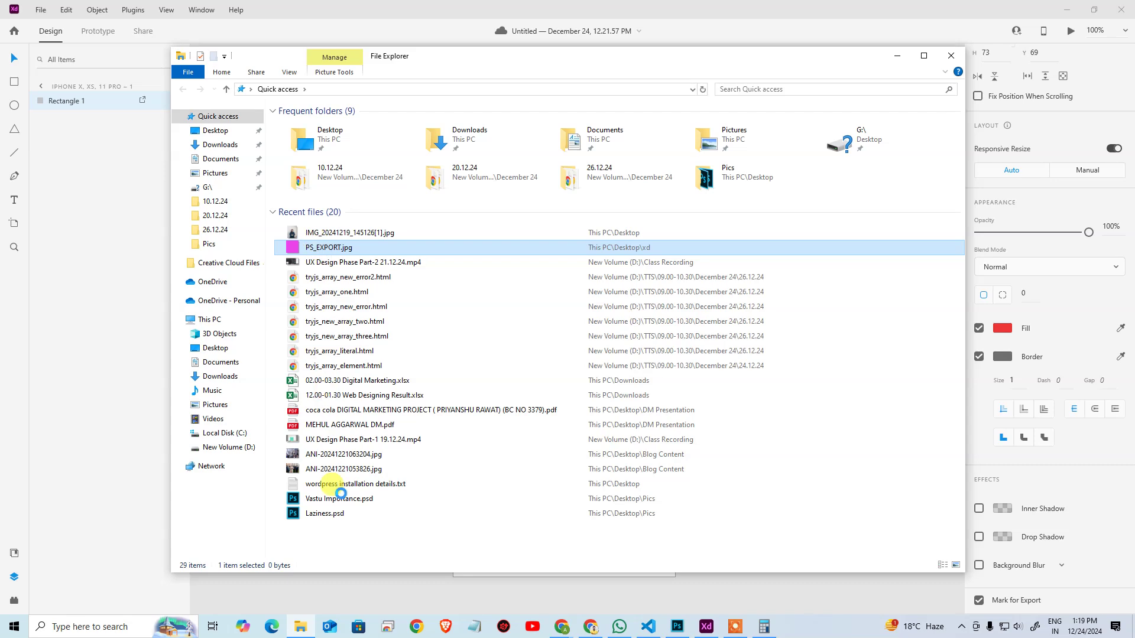
right_click(324, 249)
left_click(282, 586)
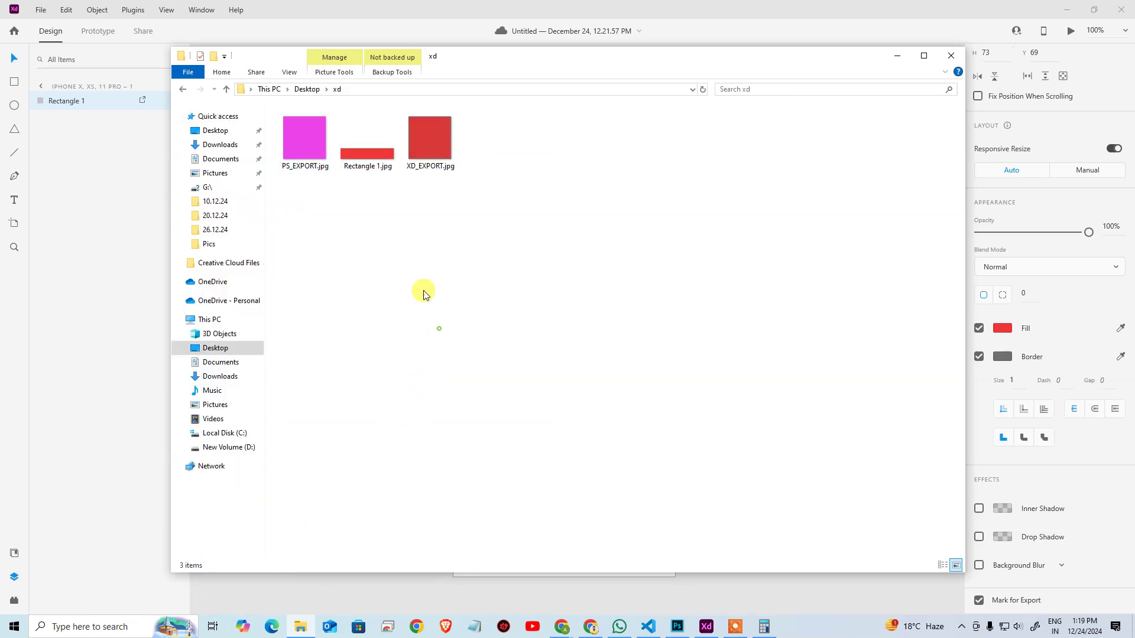
Step: Check the pixel dimensions of Rectangle 1.jpg in its detailed file properties
left_click(366, 159)
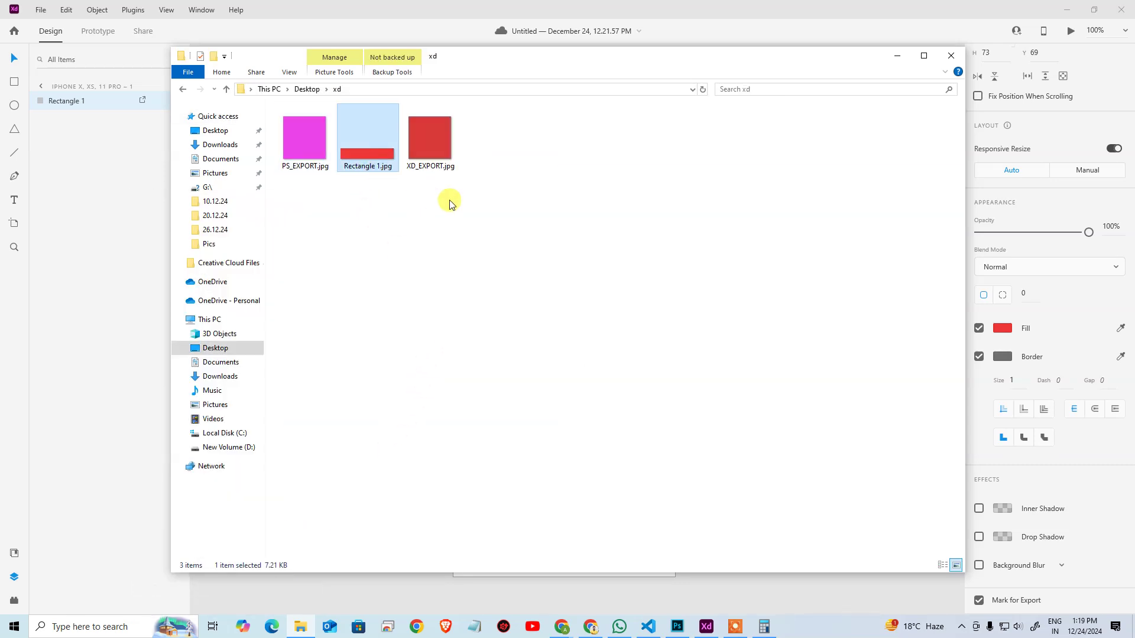
key("alt+Return")
left_click(530, 229)
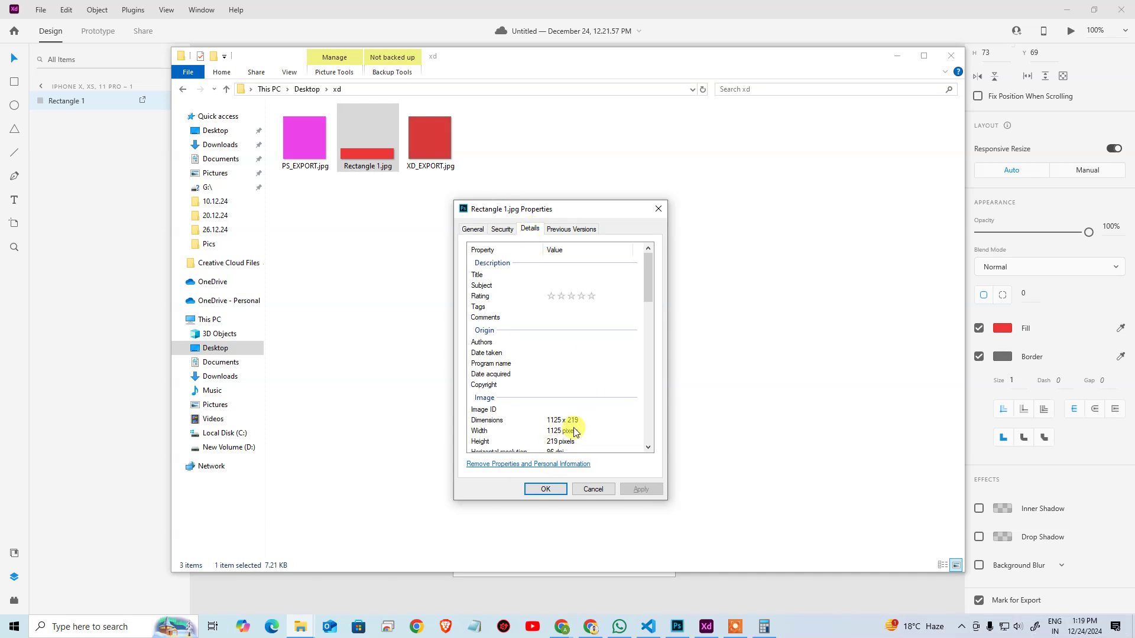
key("Escape")
Step: Switch to Photoshop and check the magenta band's width and height with Free Transform against the exported file
key("alt+Tab")
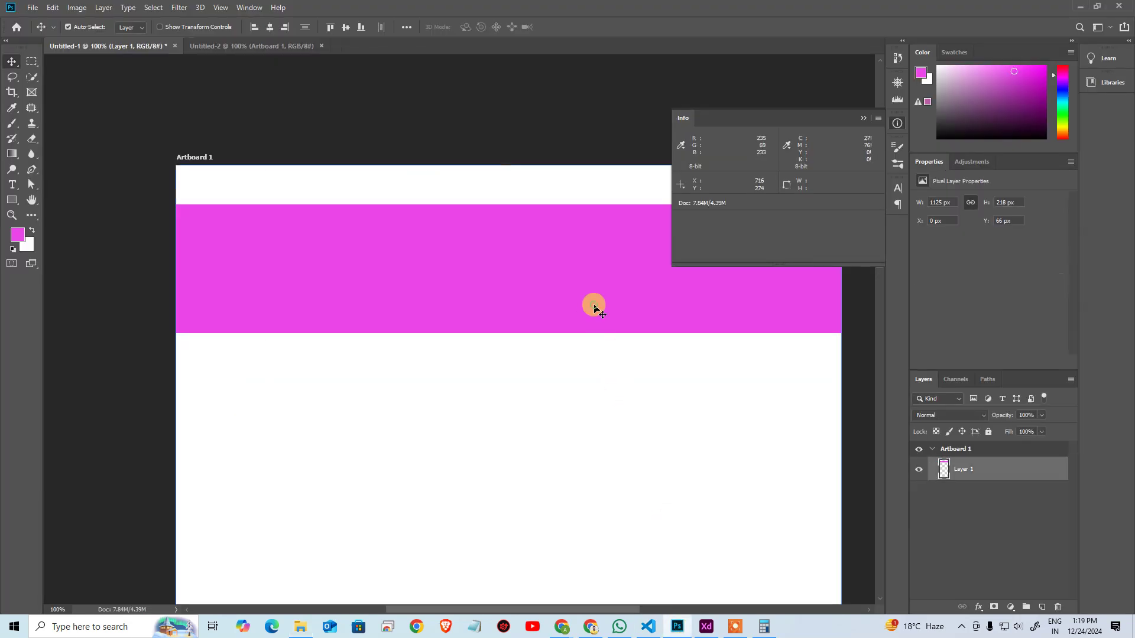
key("ctrl+t")
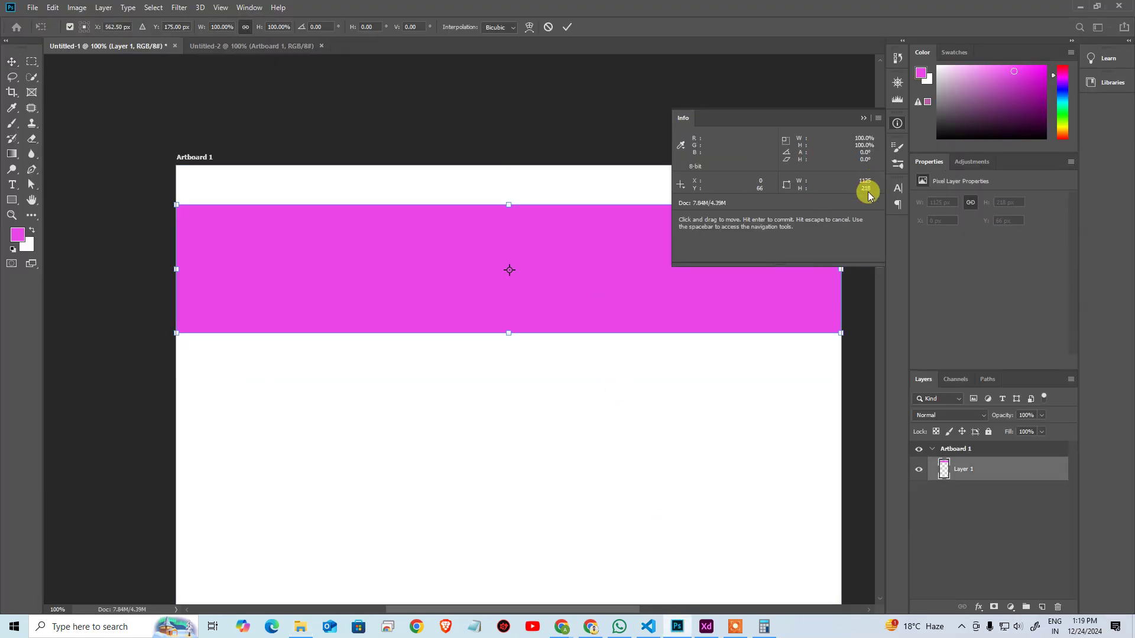
key("alt+Tab")
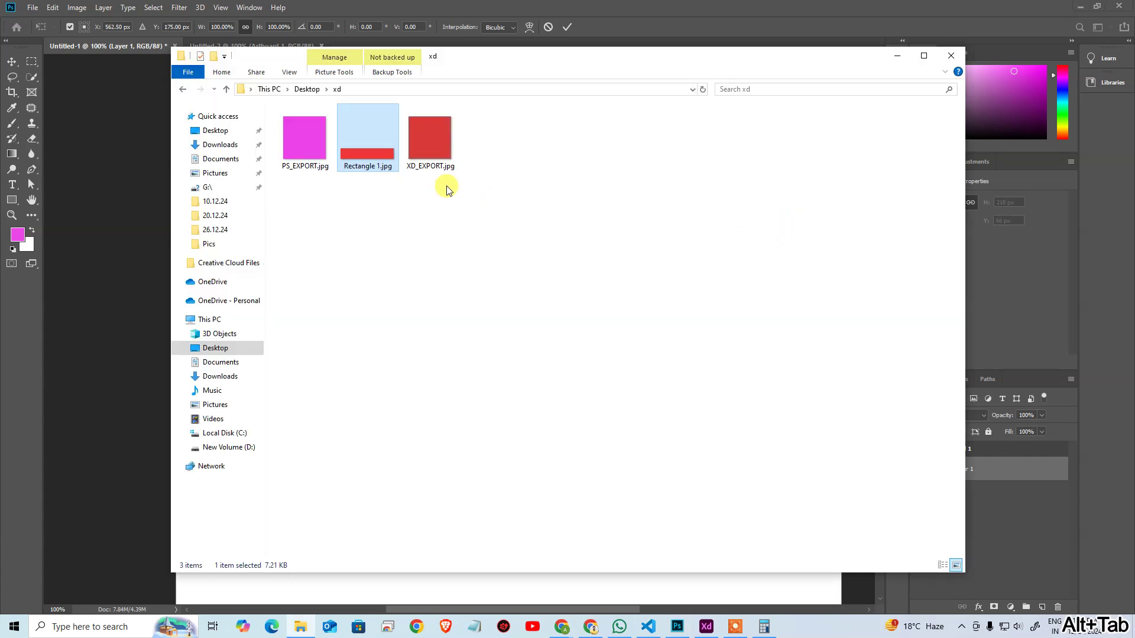
key("alt+Tab")
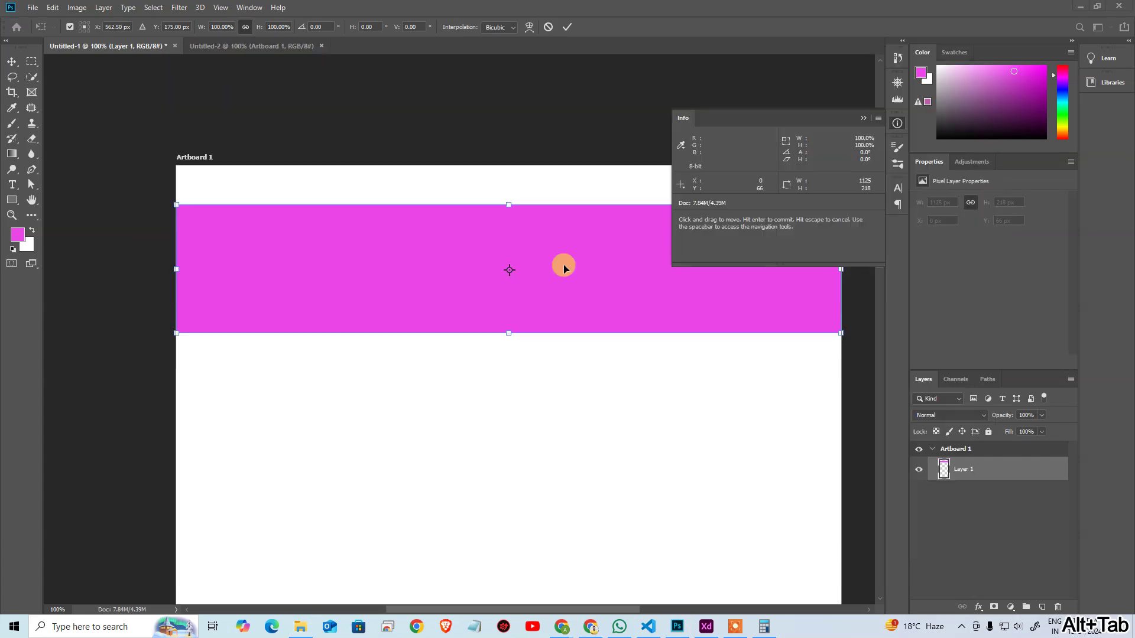
Step: Switch to Adobe XD and export the selected red rectangle as a 100% quality JPG with the iOS export size
key("alt+Tab")
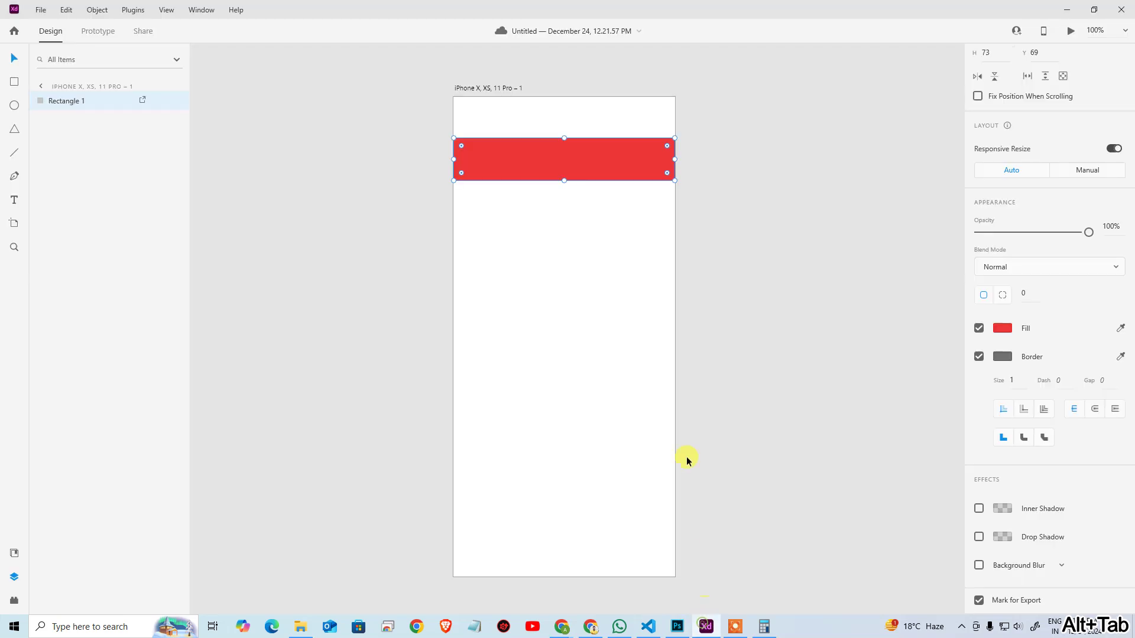
left_click(373, 120)
left_click_drag(373, 121, 846, 269)
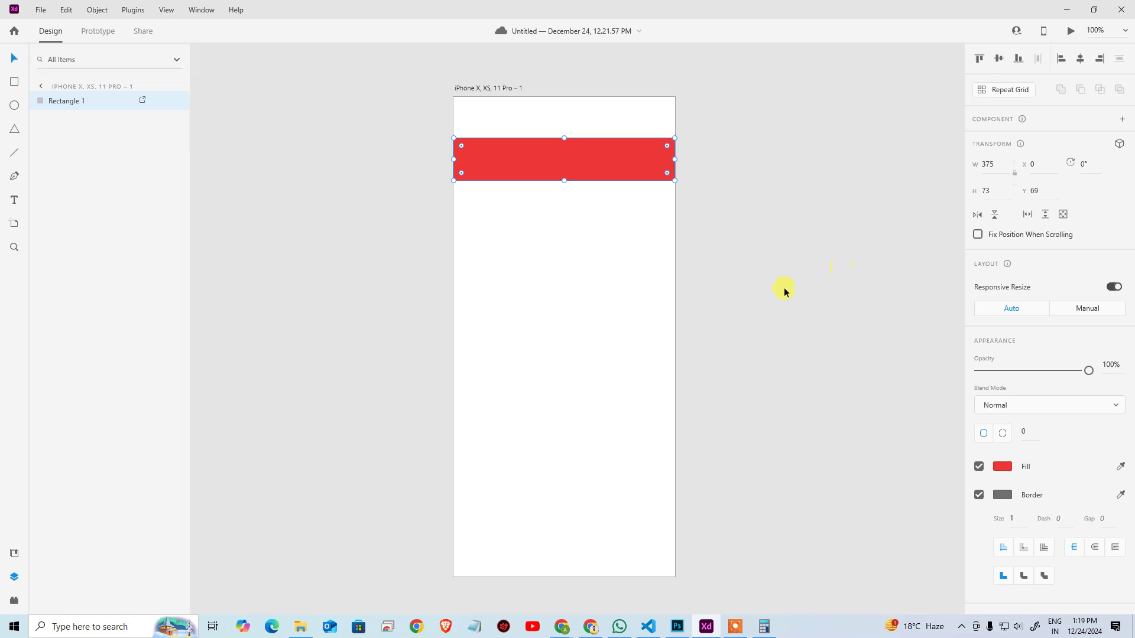
left_click(40, 10)
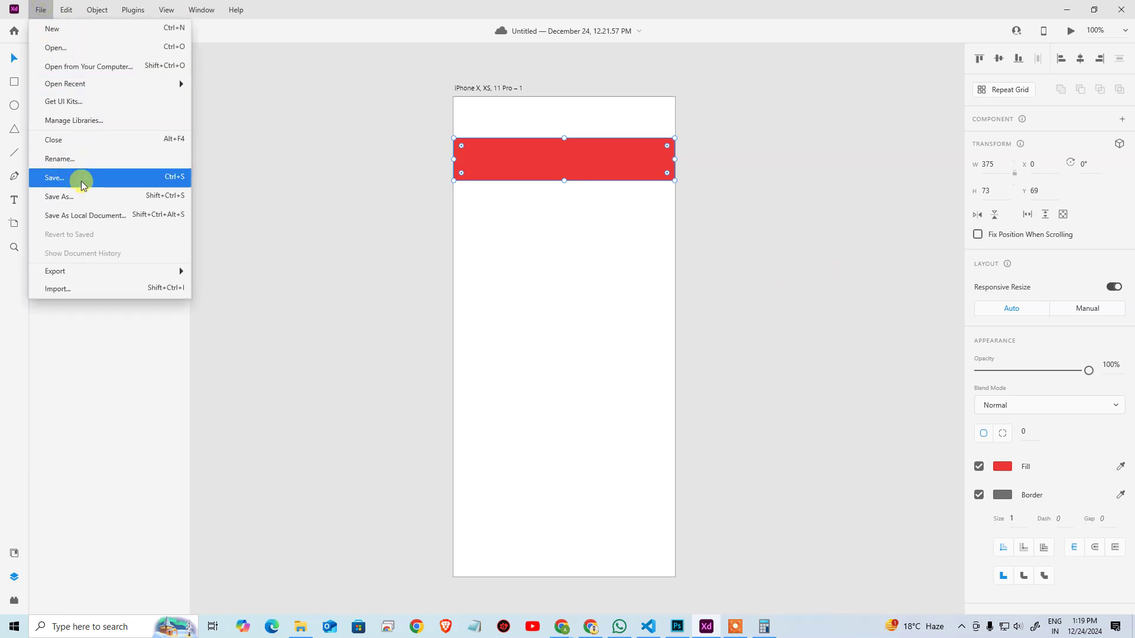
mouse_move(120, 277)
left_click(243, 291)
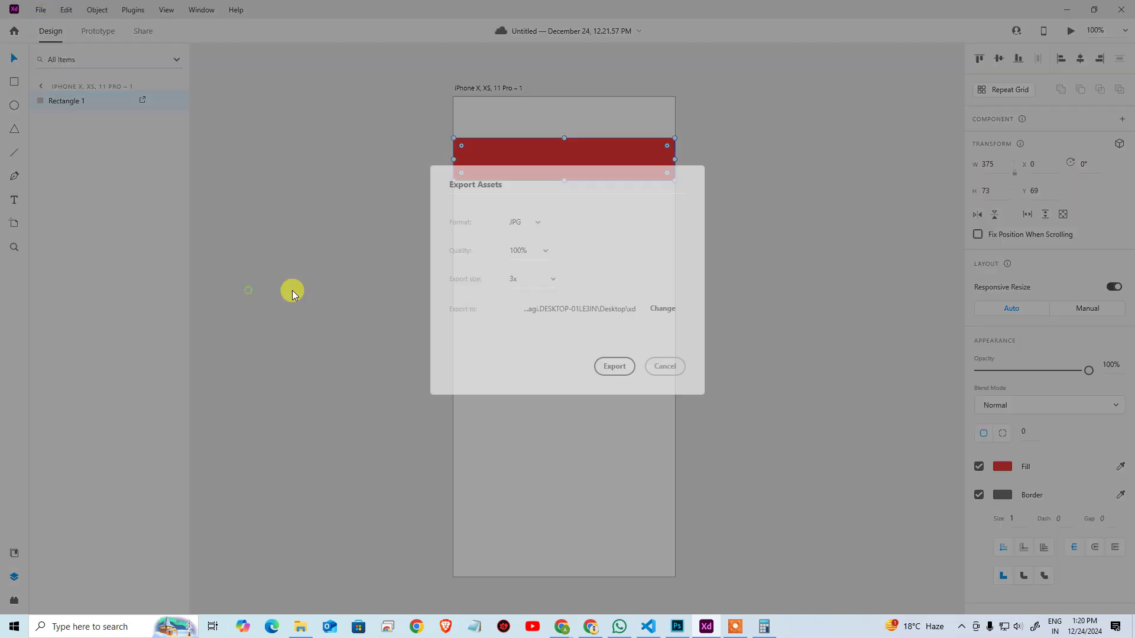
left_click(552, 278)
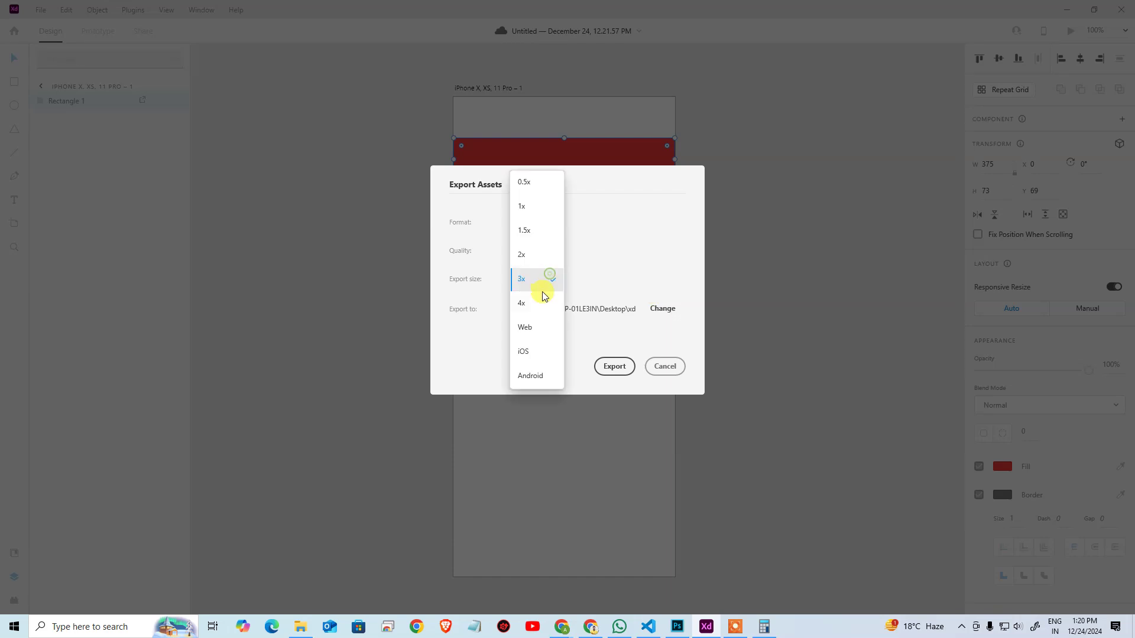
left_click(539, 188)
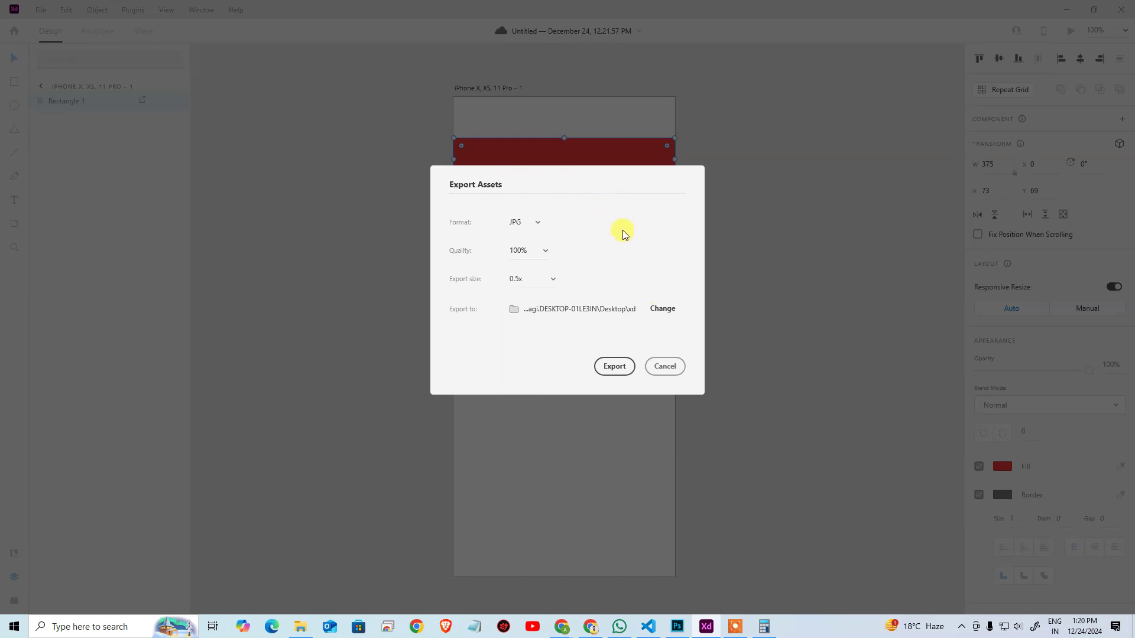
left_click(544, 276)
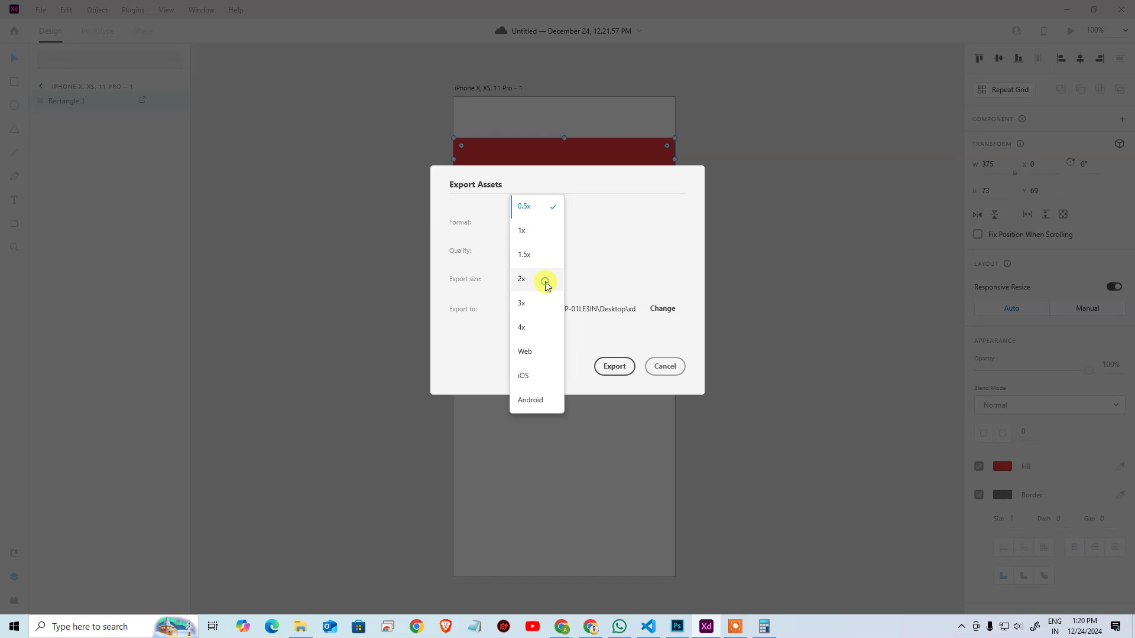
left_click(539, 375)
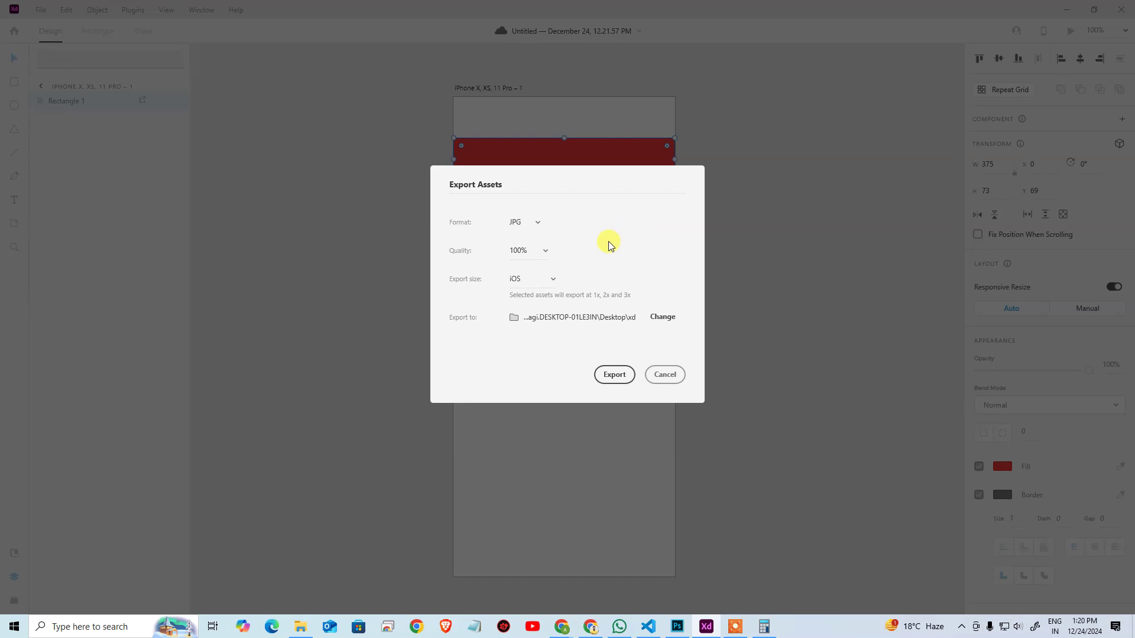
left_click(606, 378)
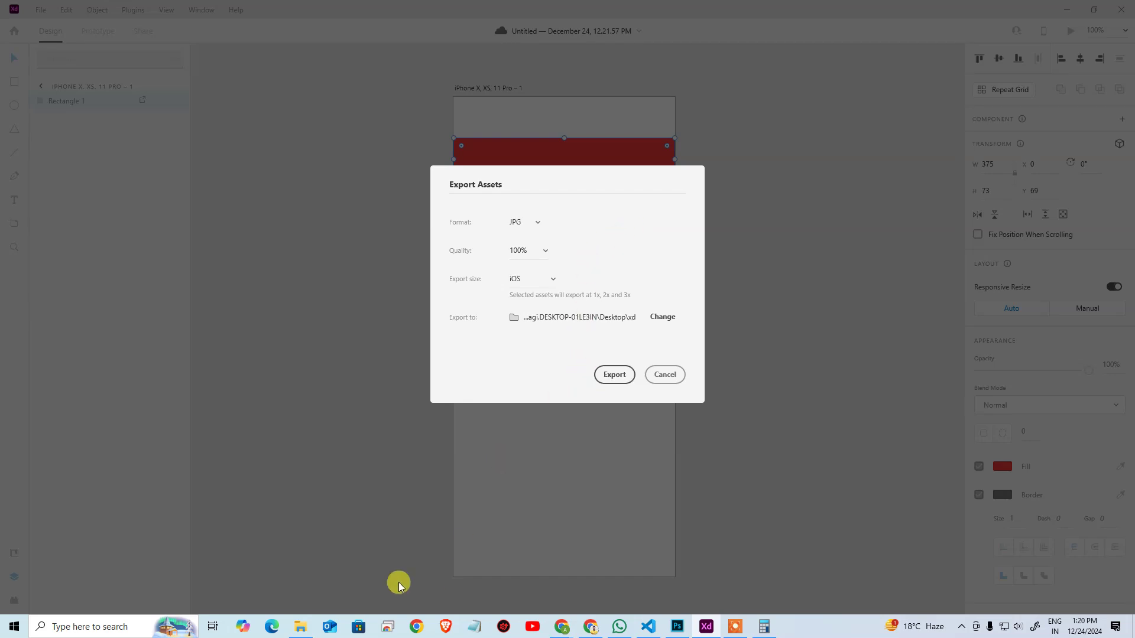
Step: Switch to File Explorer and move PS_EXPORT.jpg, Rectangle 1.jpg and XD_EXPORT.jpg into a new folder named older inside the xd folder
left_click(302, 625)
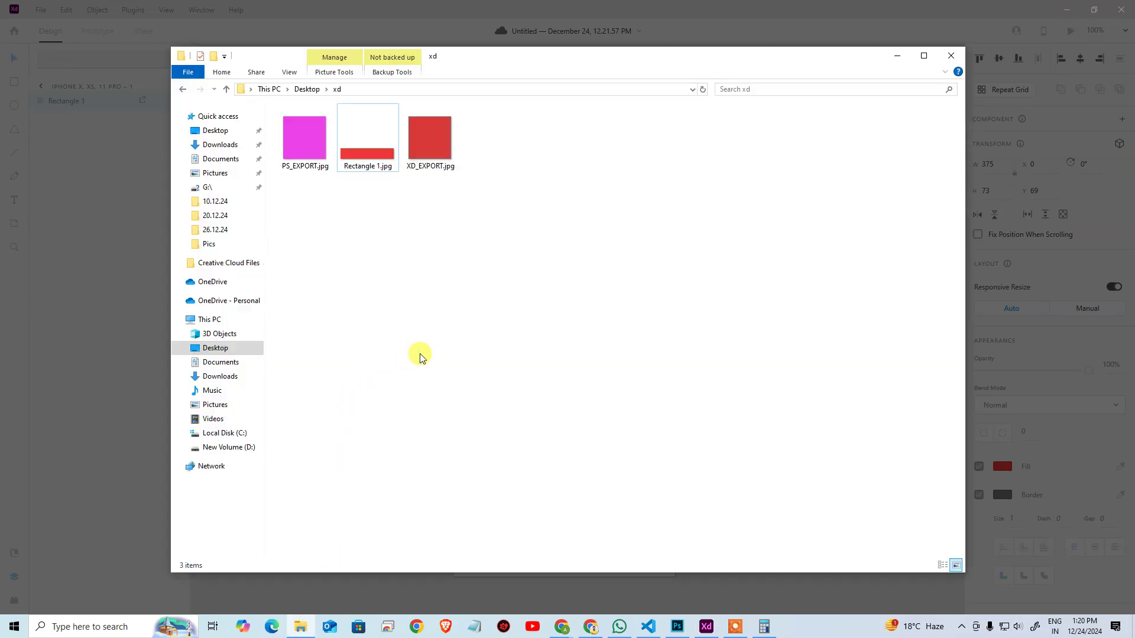
key("ctrl+shift+n")
type("ol")
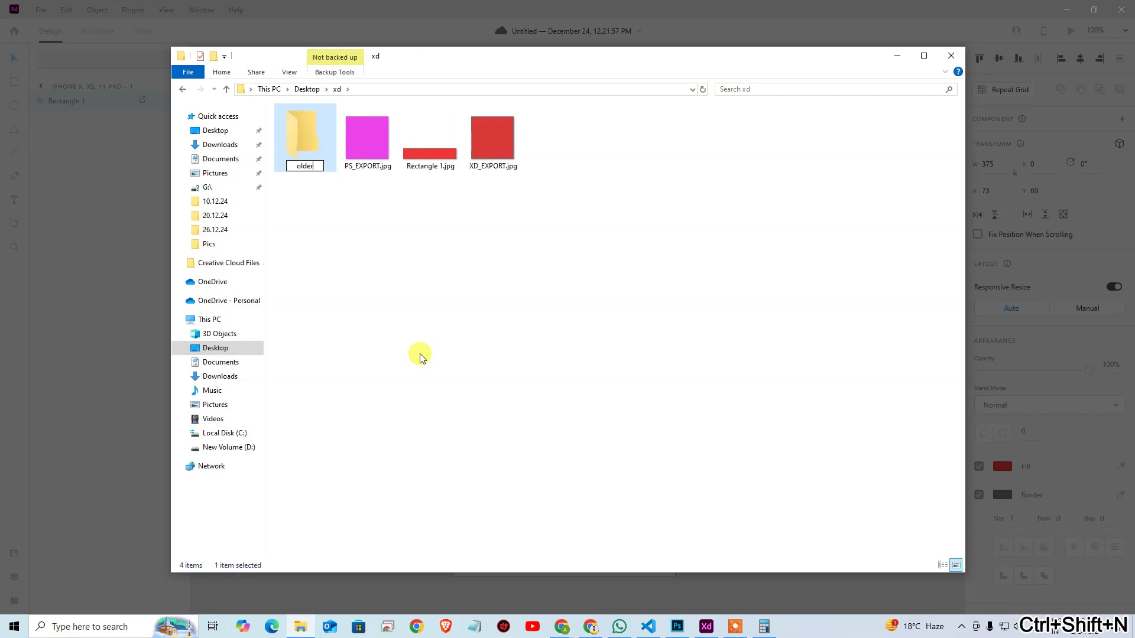
type("der")
key("Return")
left_click_drag(532, 241, 378, 145)
left_click_drag(372, 144, 318, 164)
Step: Return to Adobe XD and run the pending JPG export of the rectangle with the iOS export size
key("alt+Tab")
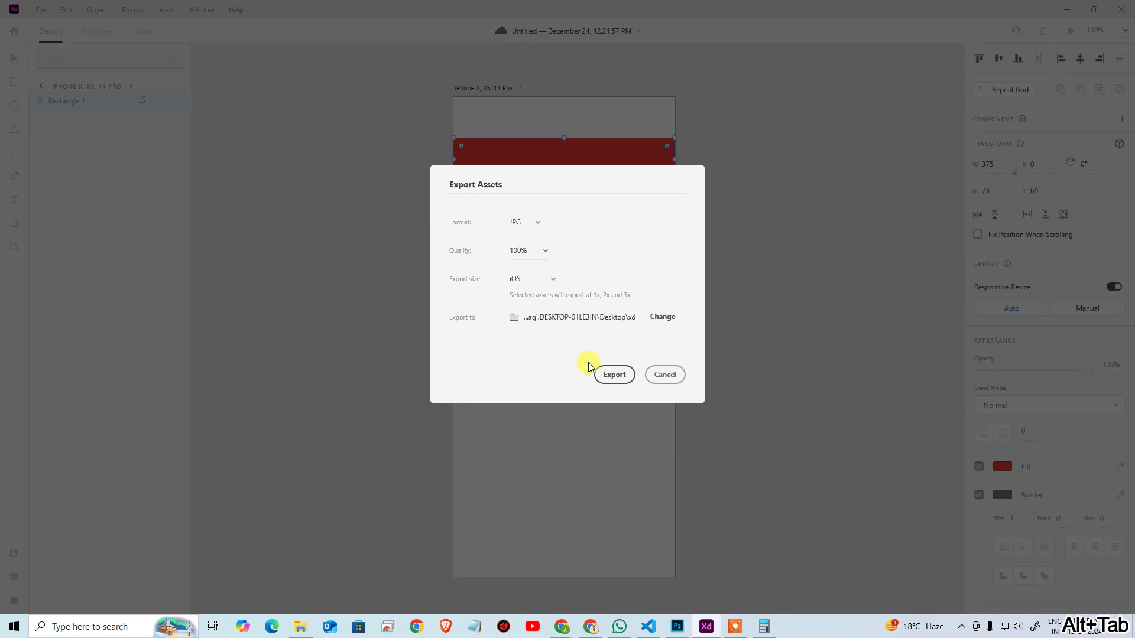
left_click(613, 375)
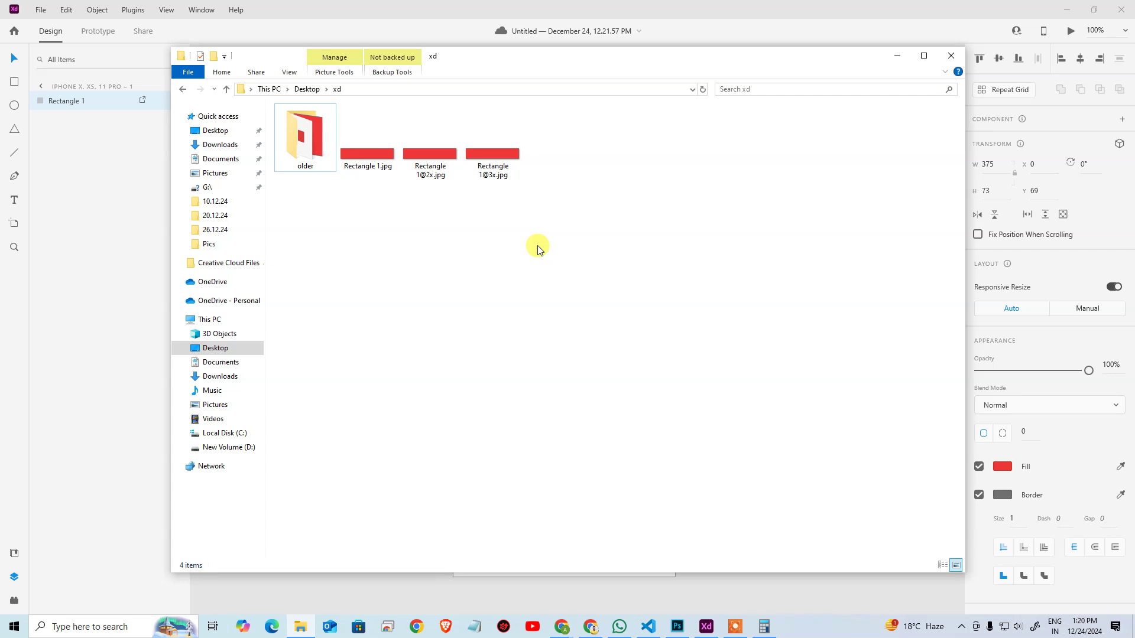
left_click(362, 162)
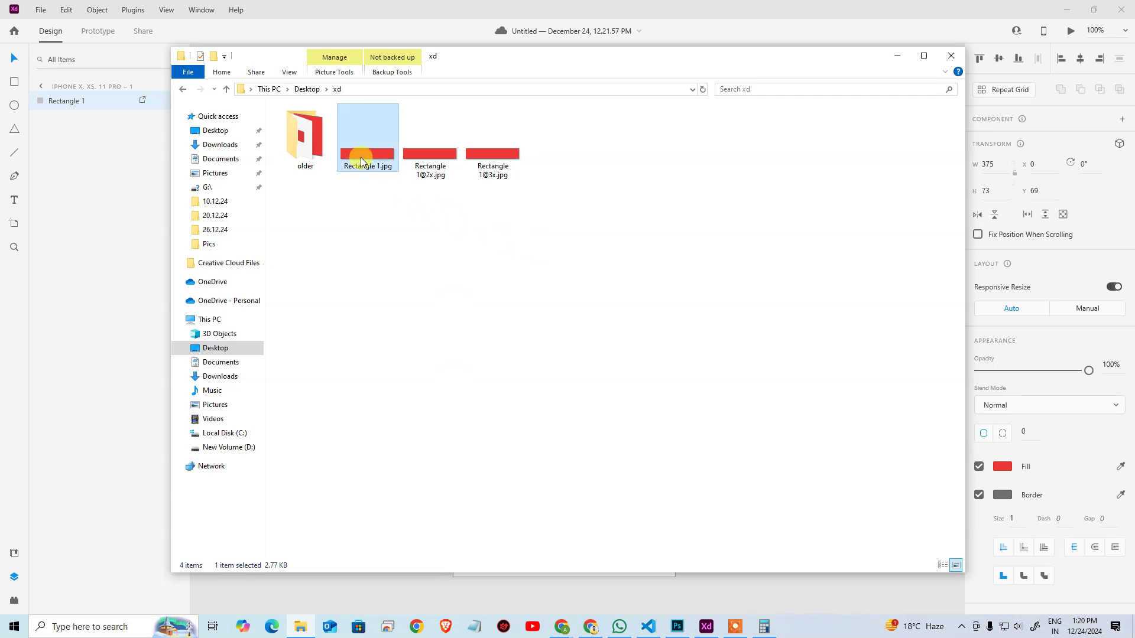
key("alt+Return")
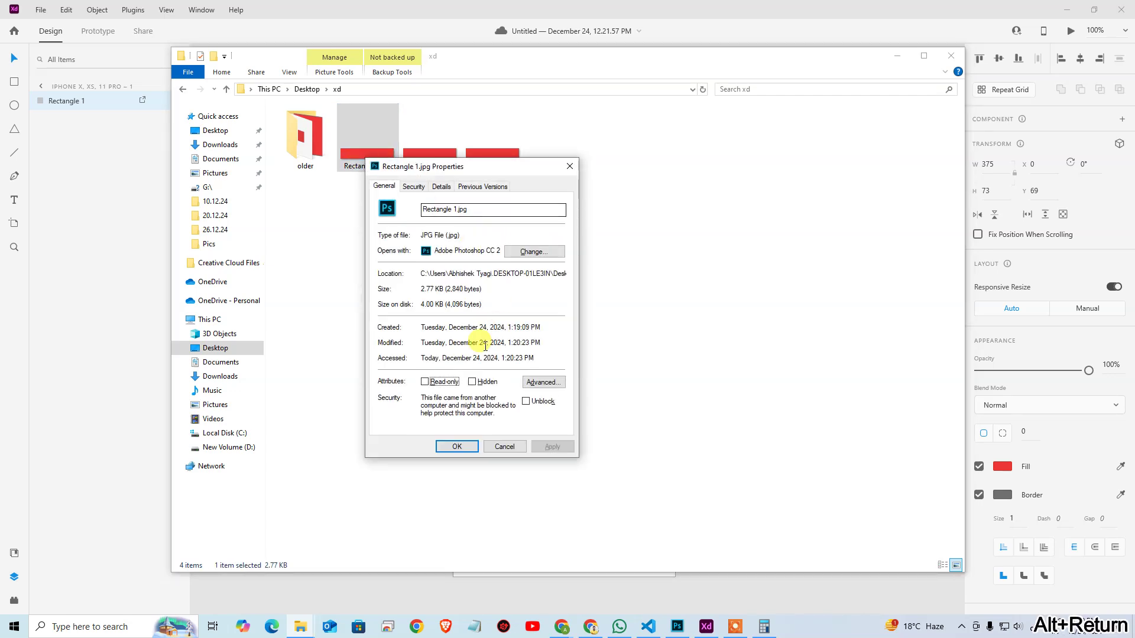
left_click(441, 187)
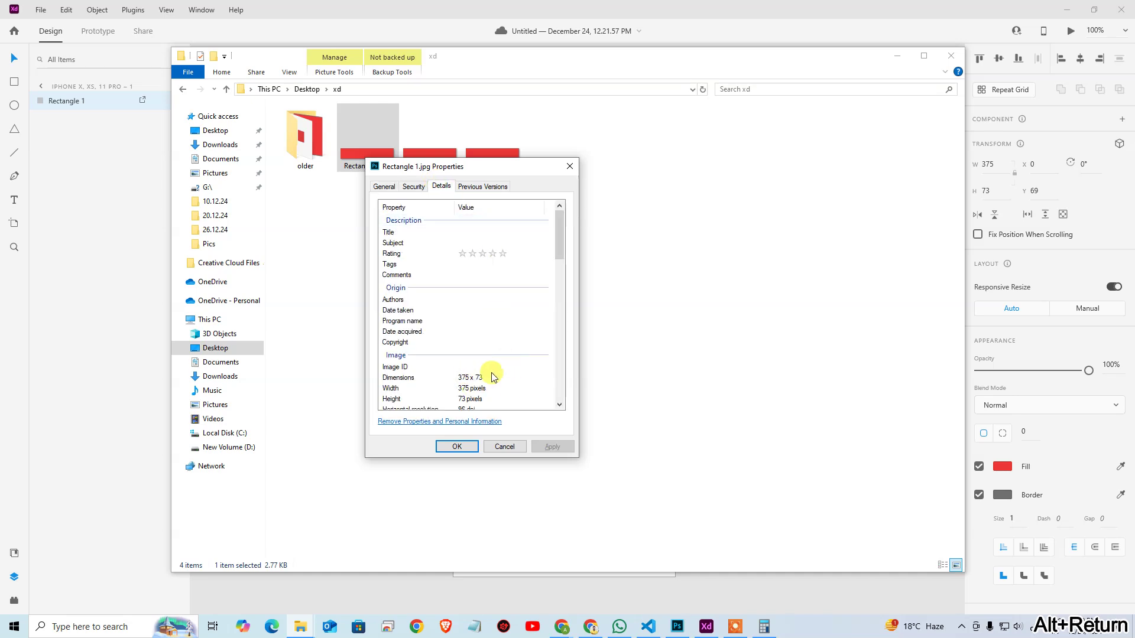
left_click(426, 158)
key("alt+Return")
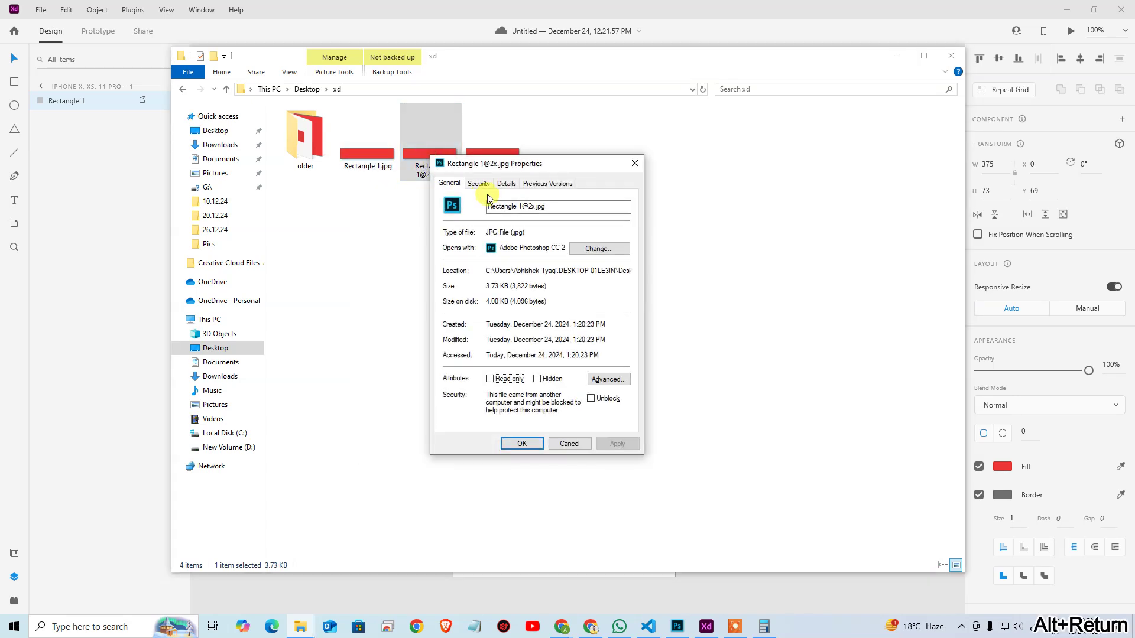
left_click(506, 184)
left_click(490, 172)
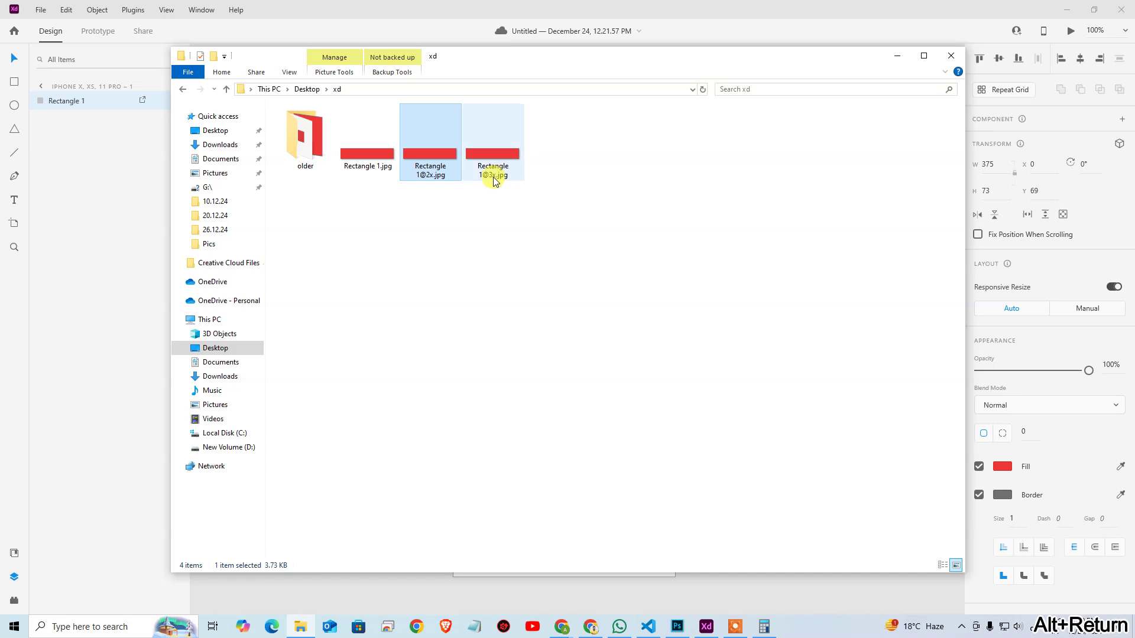
key("alt+Return")
left_click(573, 202)
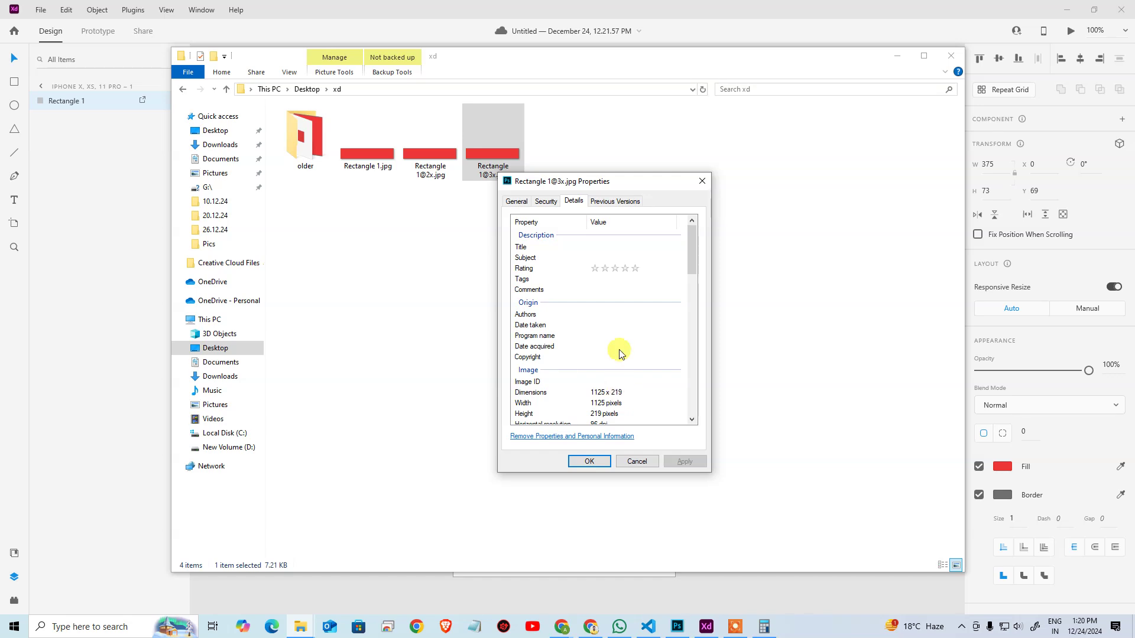
key("Escape")
Step: Create a folder named ios in the xd folder and move the three exported rectangle JPGs into it
left_click(627, 323)
key("ctrl+shift+n")
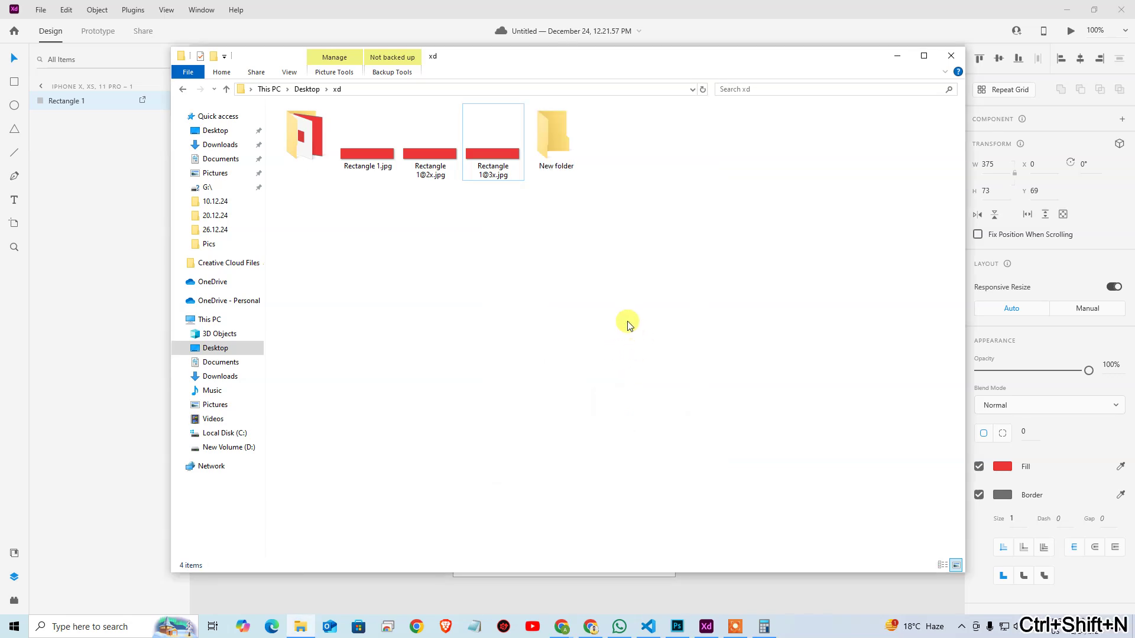
type("ios")
key("Return")
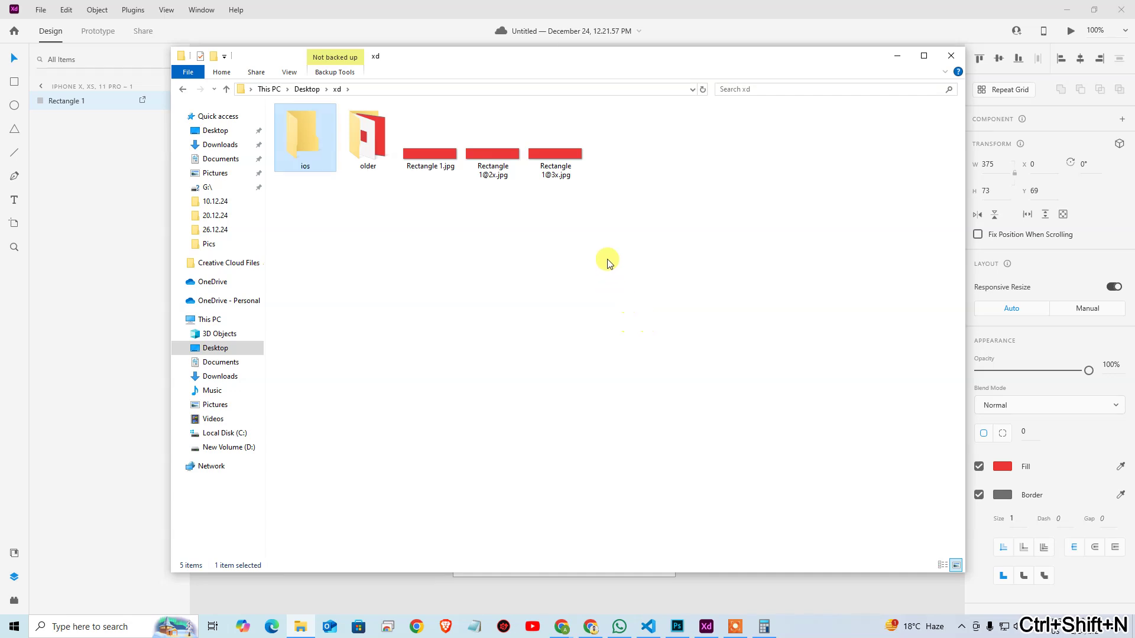
left_click_drag(607, 260, 456, 101)
left_click_drag(449, 148, 367, 142)
Step: Switch to Adobe XD and export the selected red rectangle as a 100% quality JPG with the Android export size
key("alt+Tab")
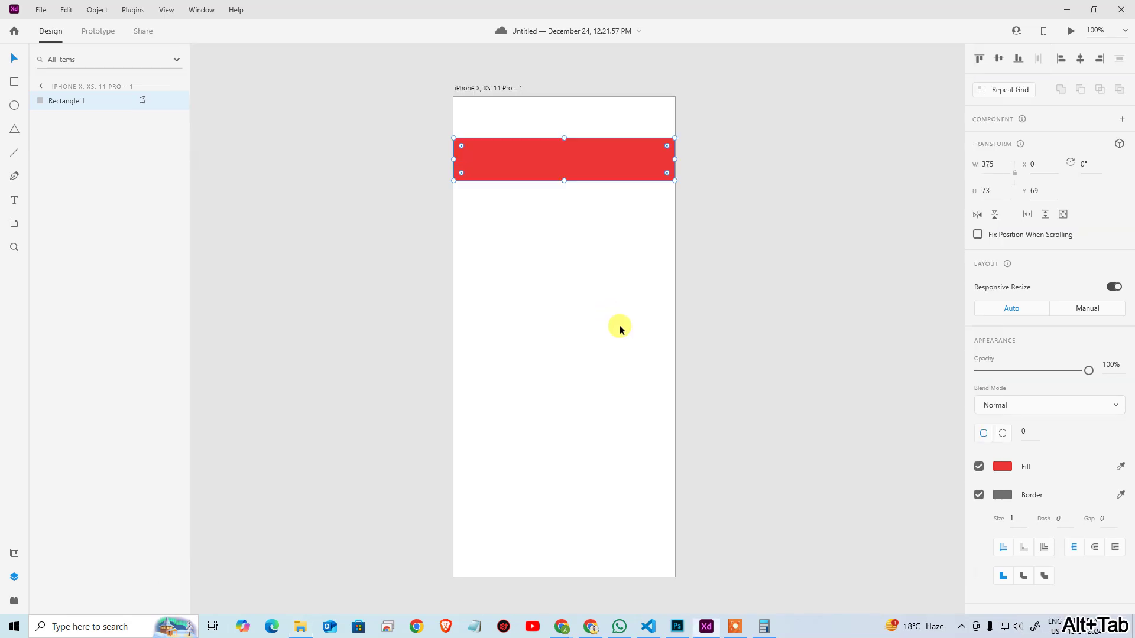
left_click(41, 10)
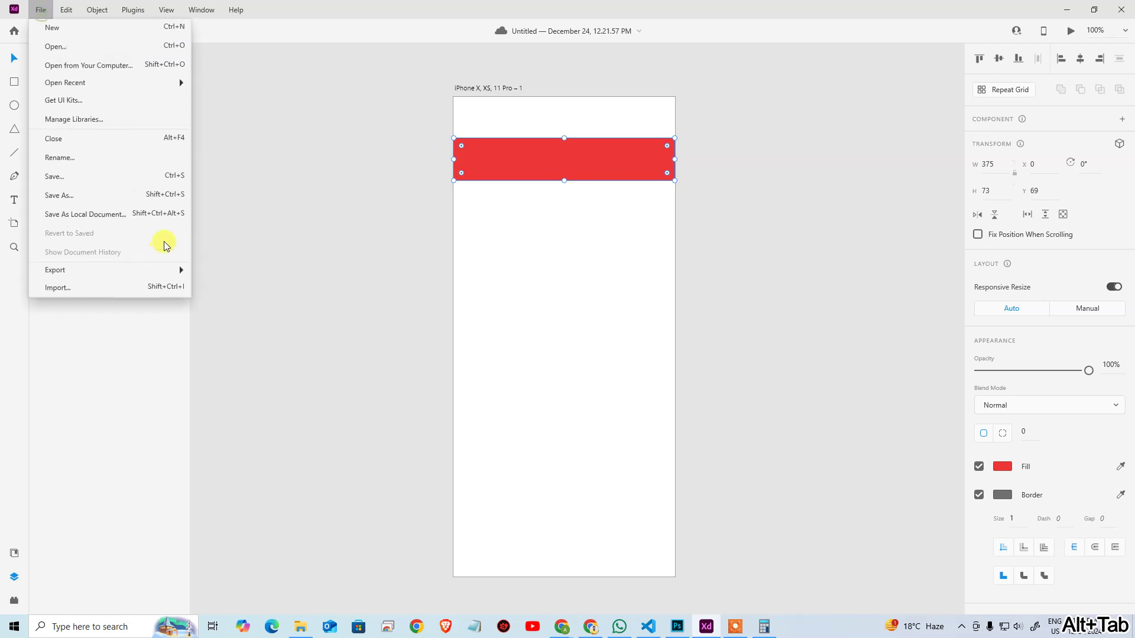
mouse_move(169, 271)
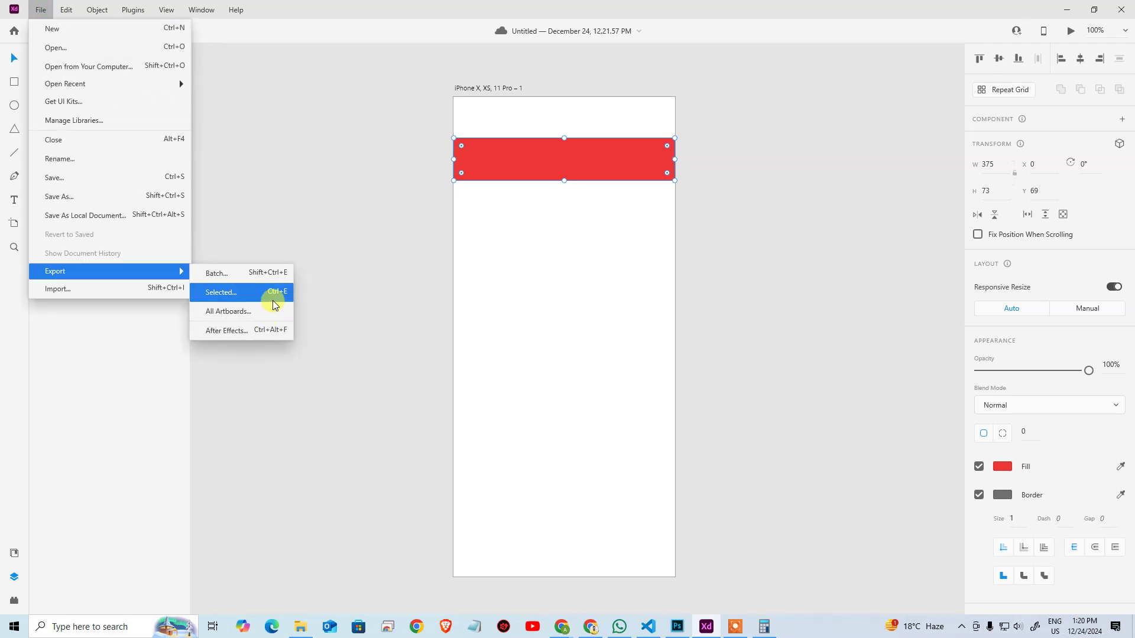
left_click(260, 312)
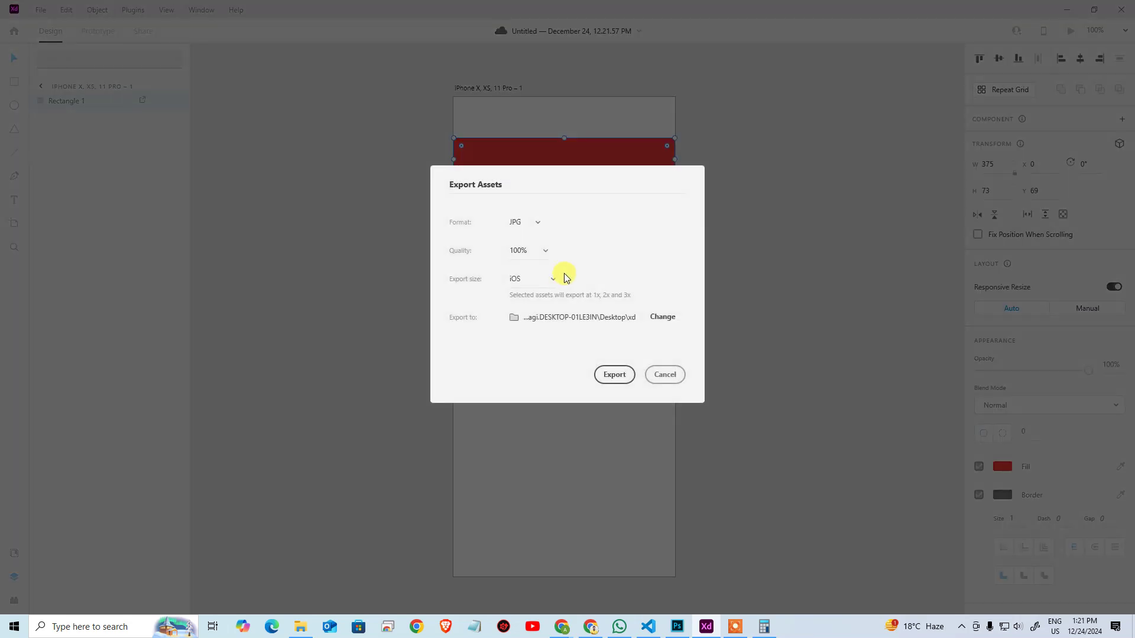
left_click(555, 279)
left_click(537, 303)
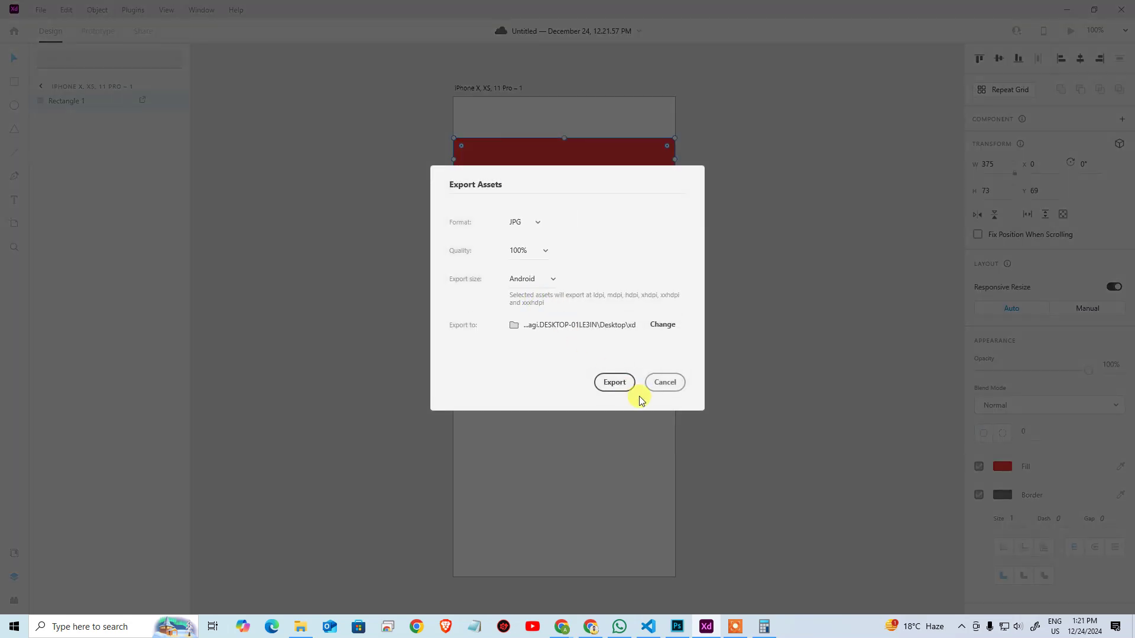
left_click(619, 382)
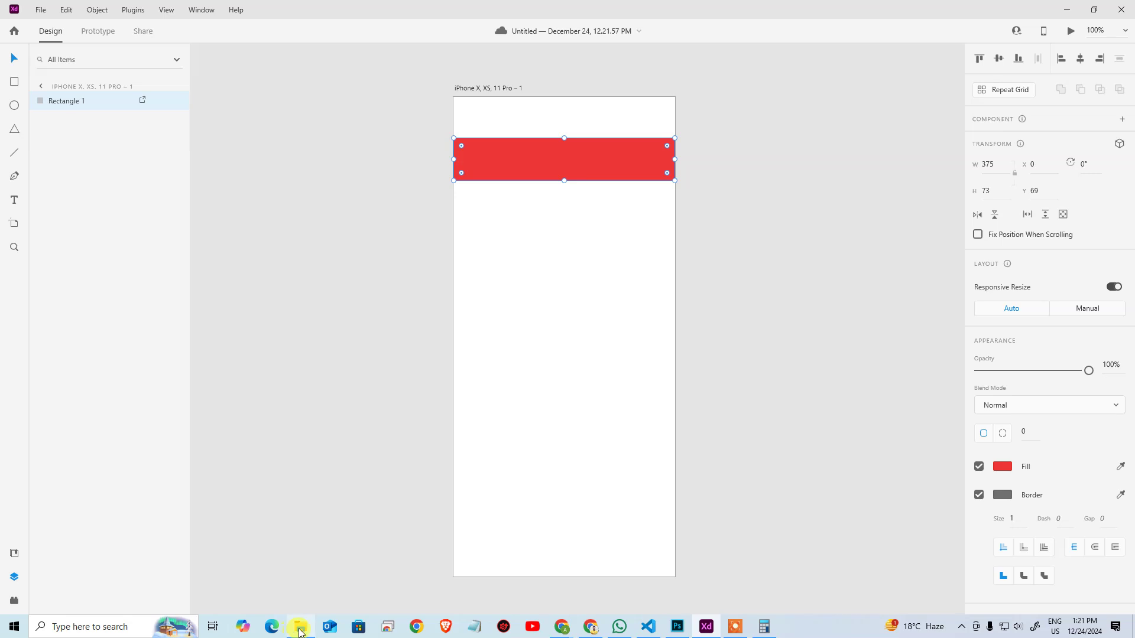
Step: Switch to File Explorer, view the contents of the drawable-hdpi folder and return to the xd folder's Android density folders
left_click(300, 628)
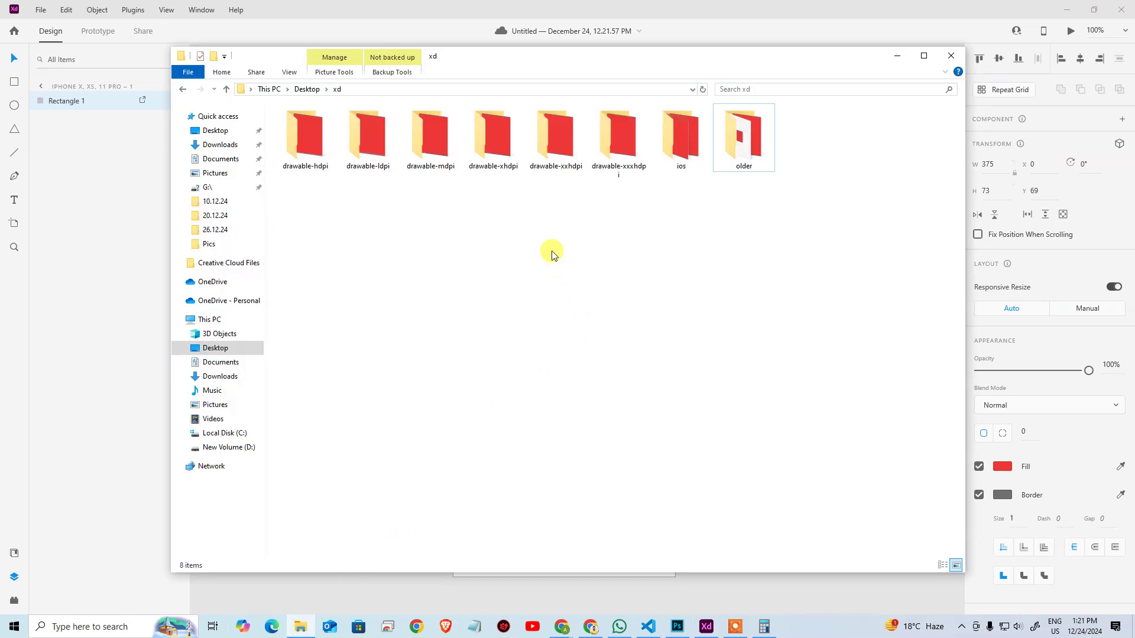
double_click(312, 161)
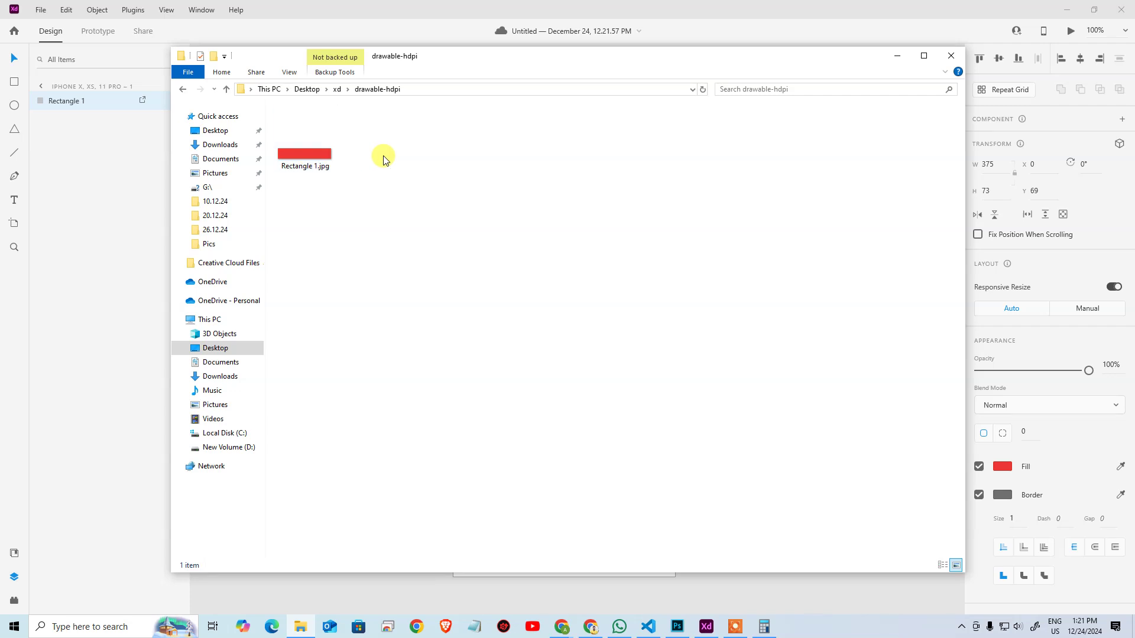
key("alt+Left")
left_click(375, 130)
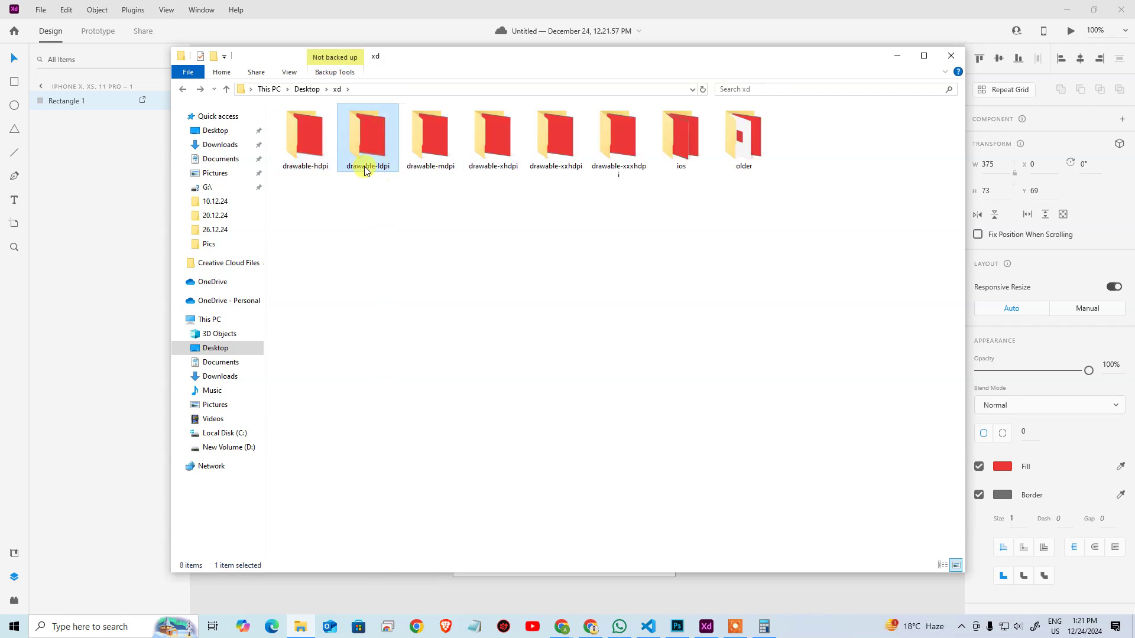
mouse_move(308, 173)
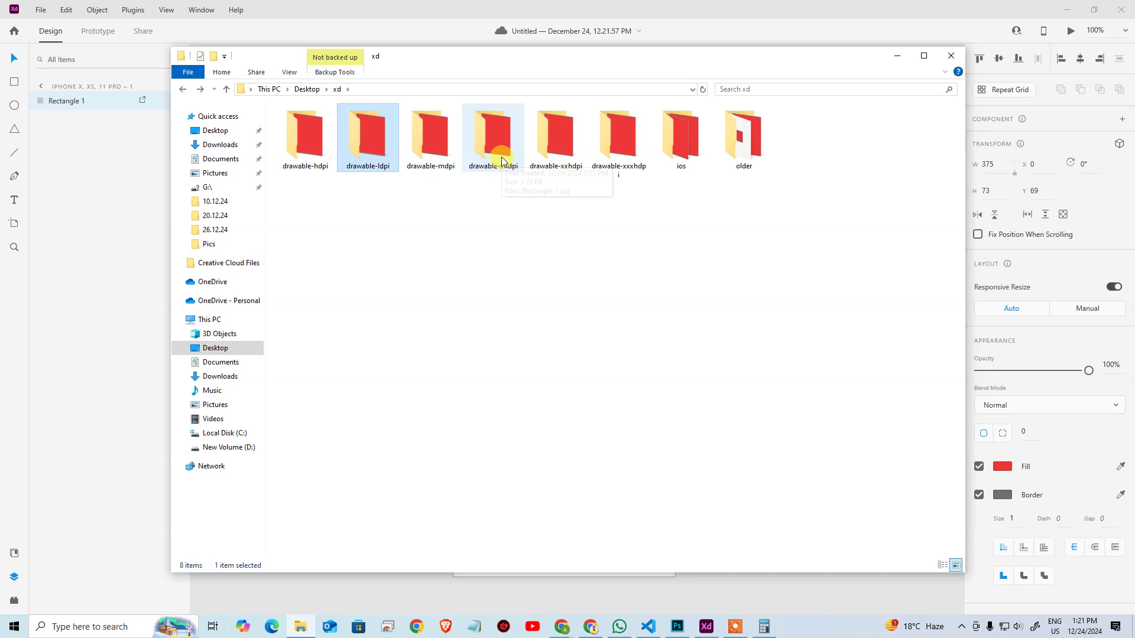
Step: Check the pixel dimensions of Rectangle 1.jpg in the drawable-xxxhdpi folder and go back to the Desktop folder
double_click(606, 119)
left_click(321, 148)
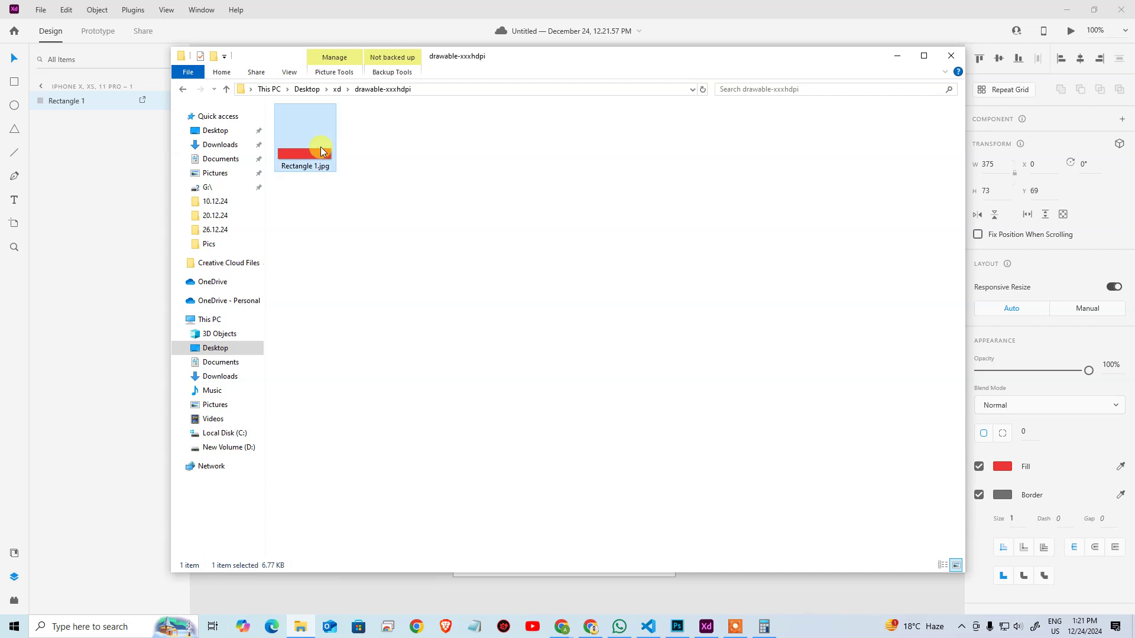
key("alt+Return")
left_click(401, 176)
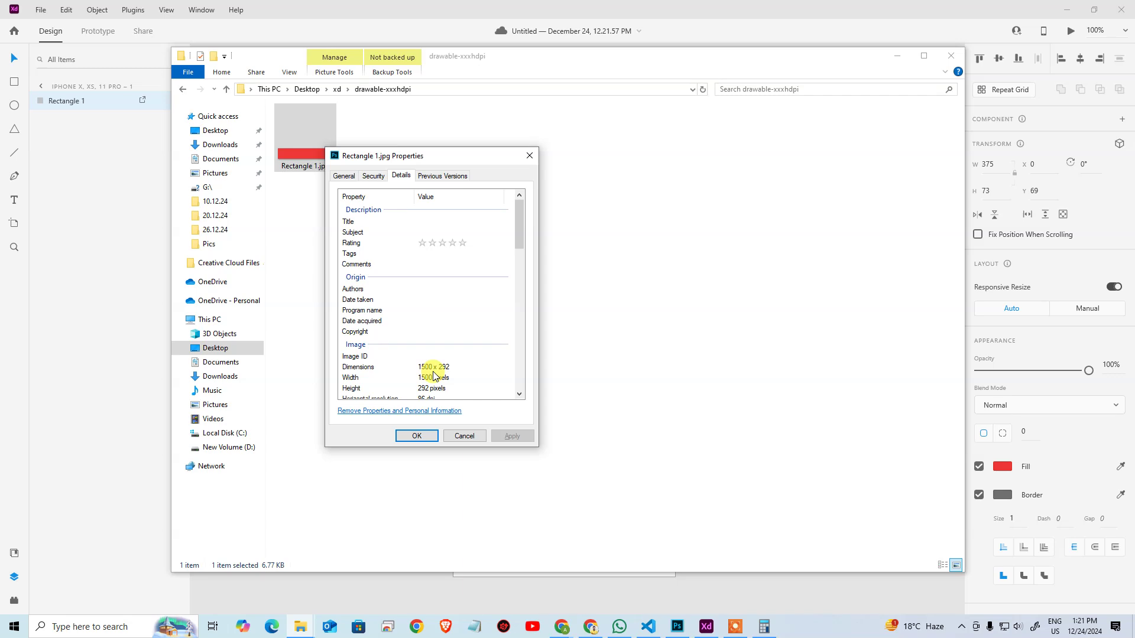
key("Escape")
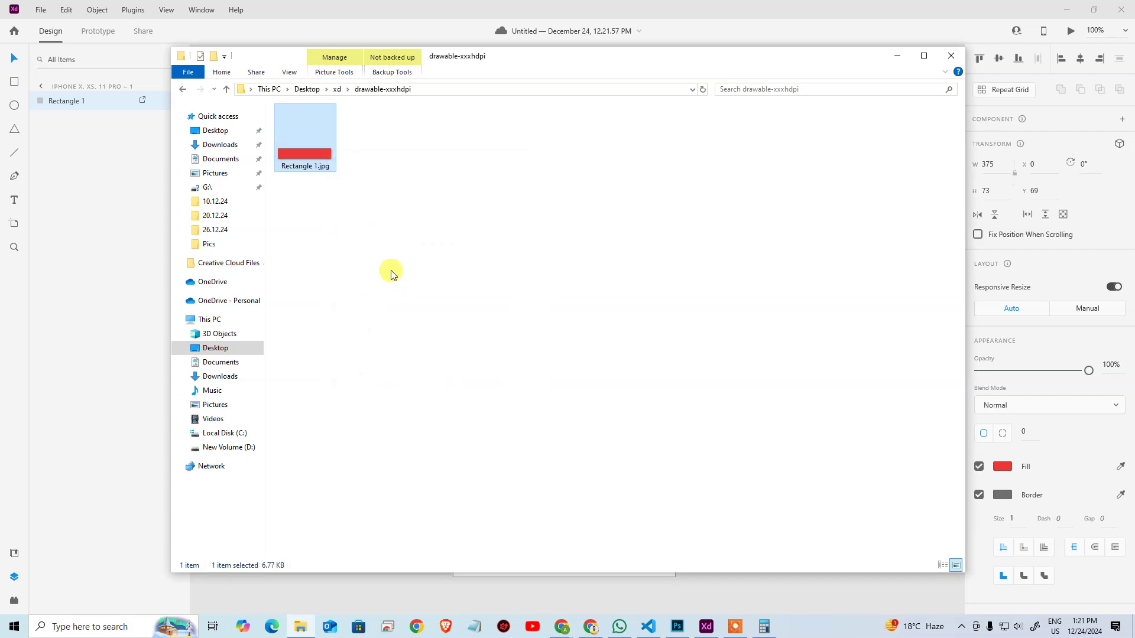
left_click(312, 92)
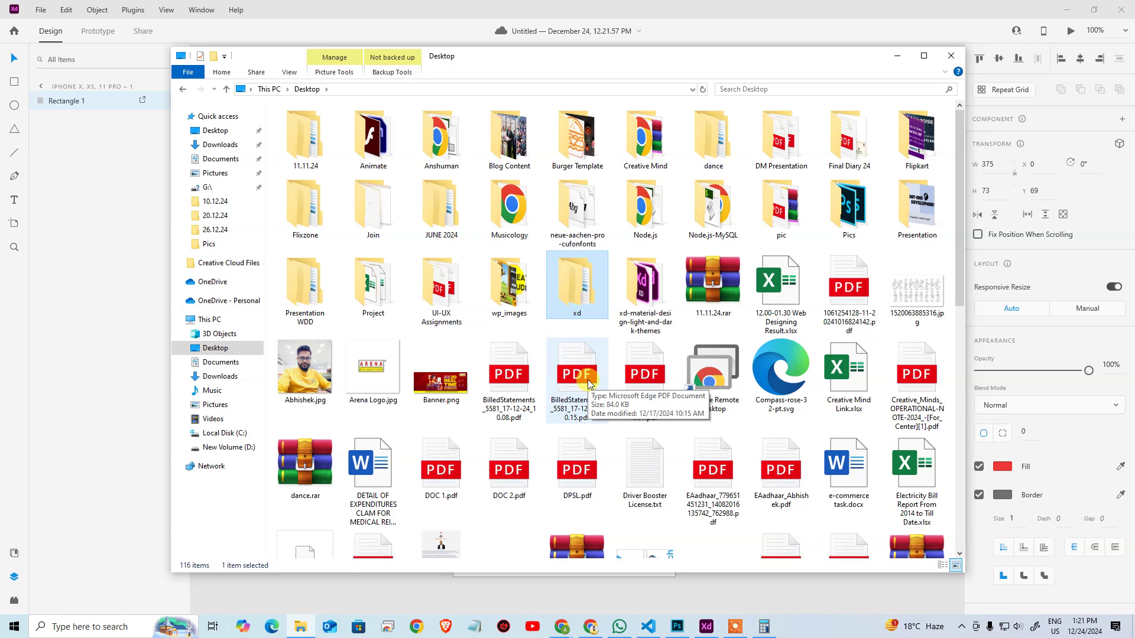
Step: Switch to Adobe XD, reselect the red rectangle and export it as a 100% quality JPG with the Web export size
left_click(66, 256)
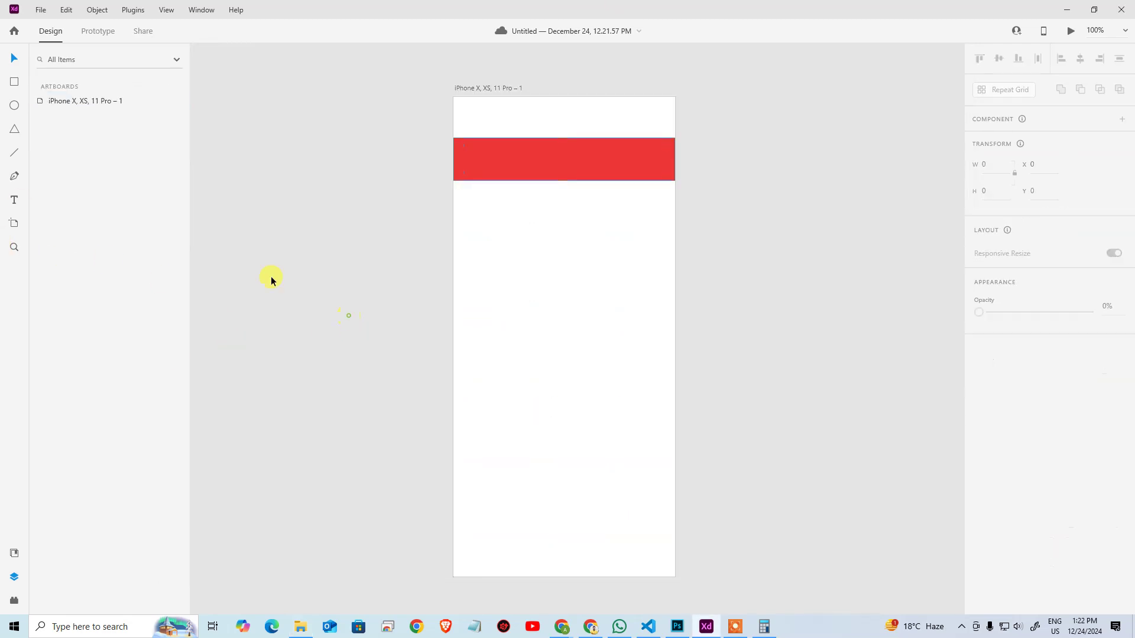
left_click(38, 9)
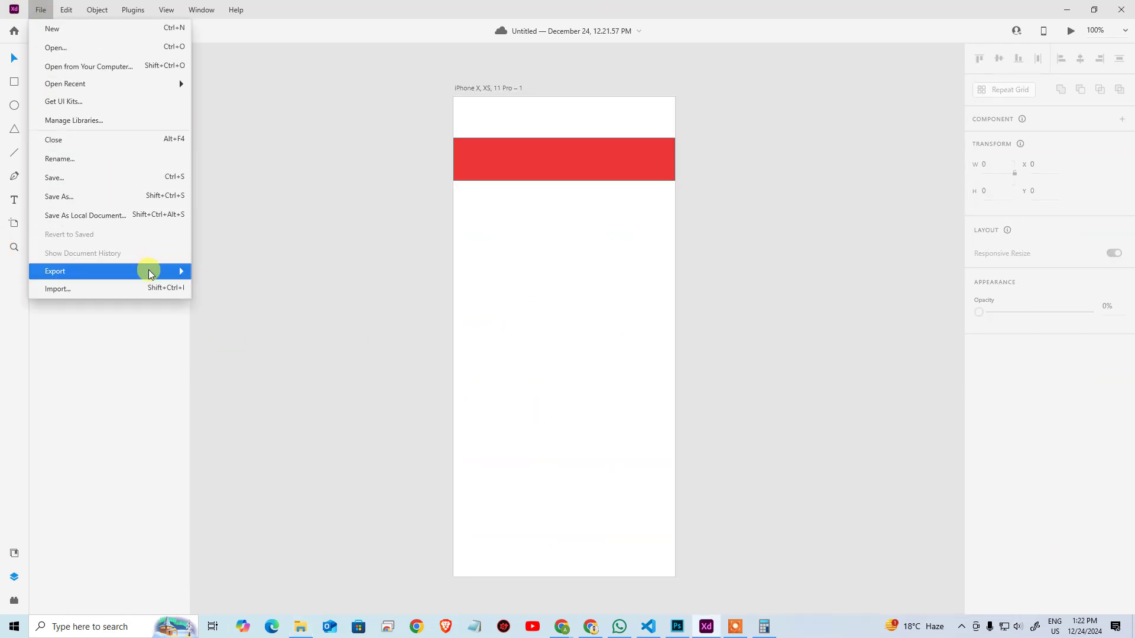
left_click(591, 161)
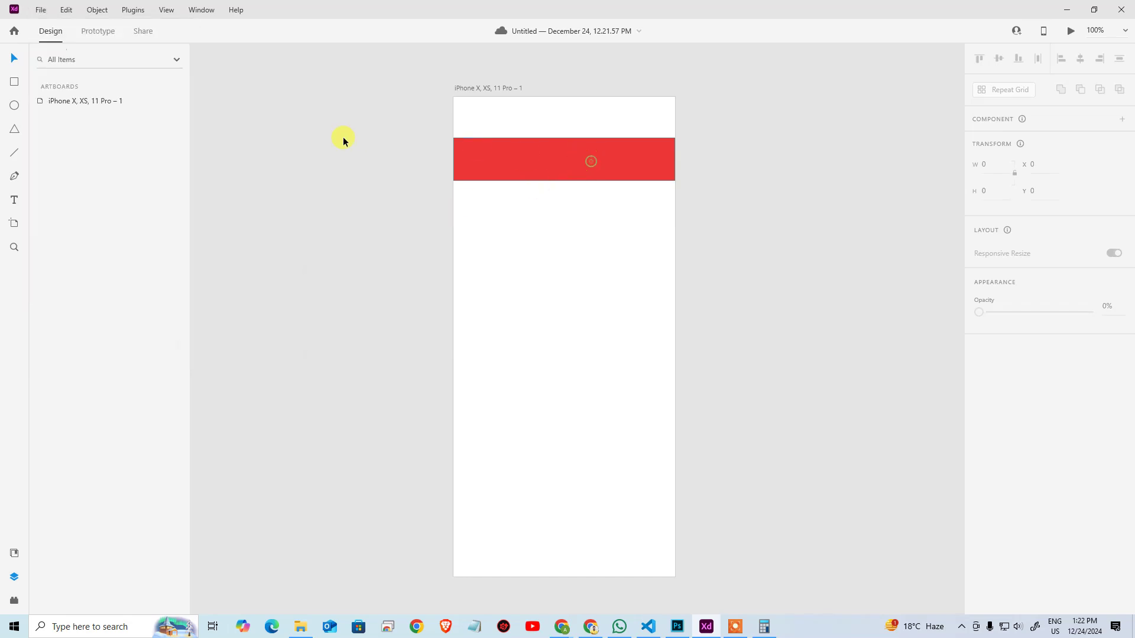
left_click(39, 10)
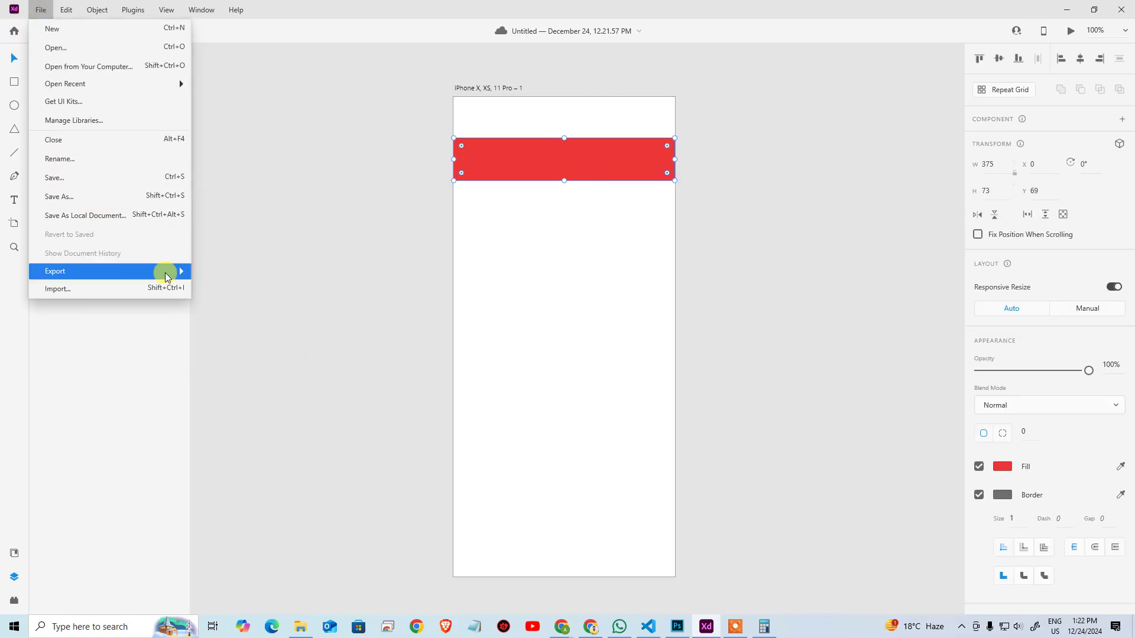
mouse_move(168, 275)
left_click(246, 291)
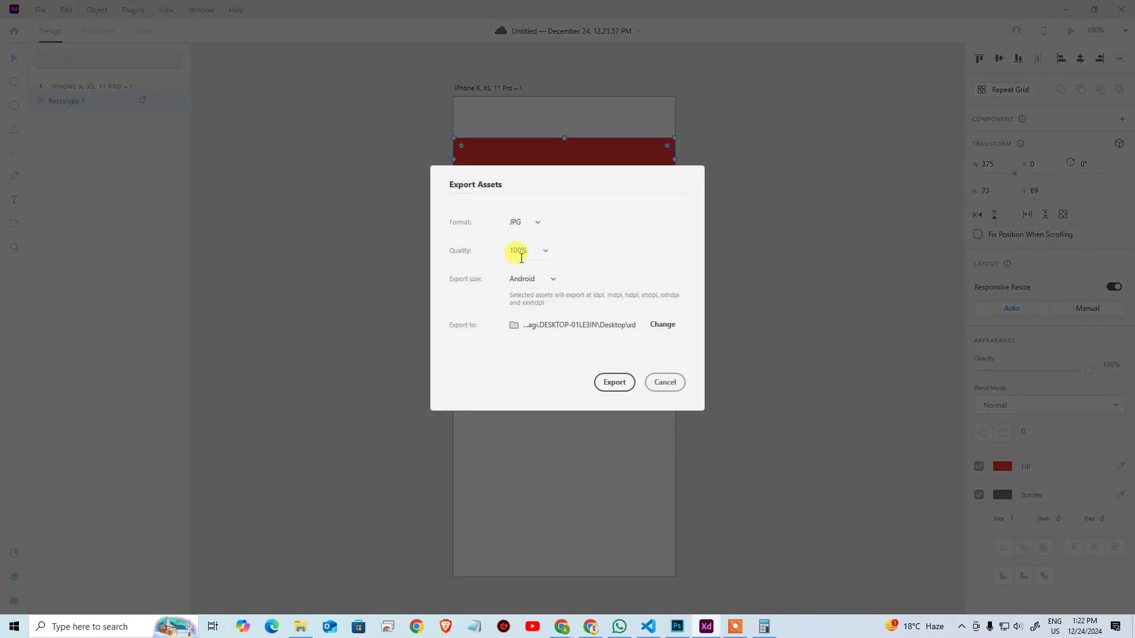
left_click(543, 282)
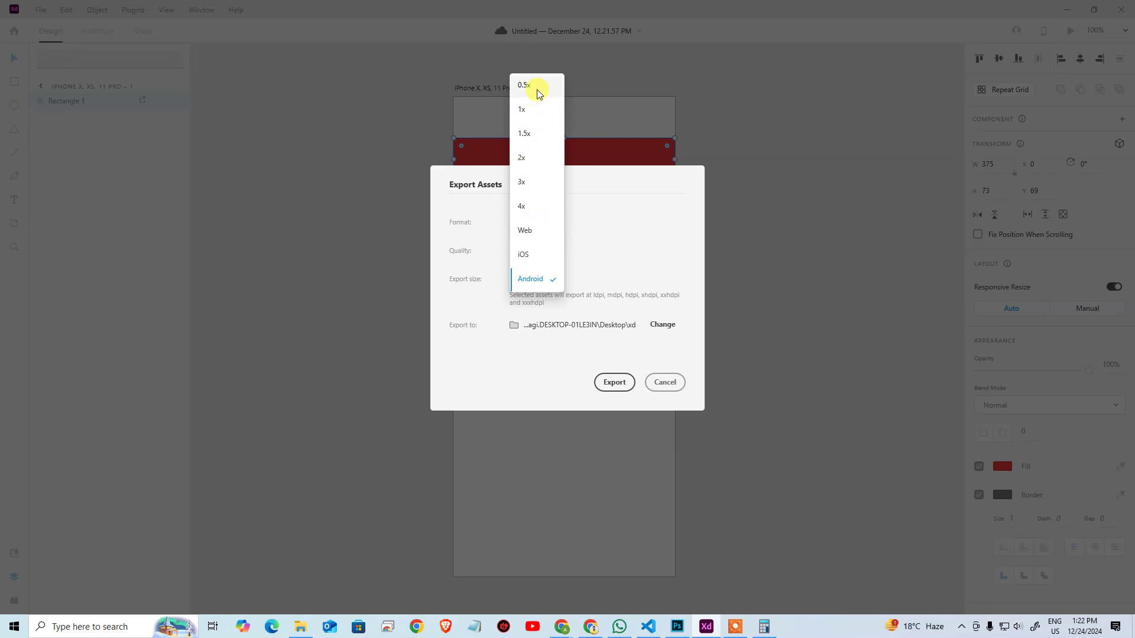
left_click(554, 232)
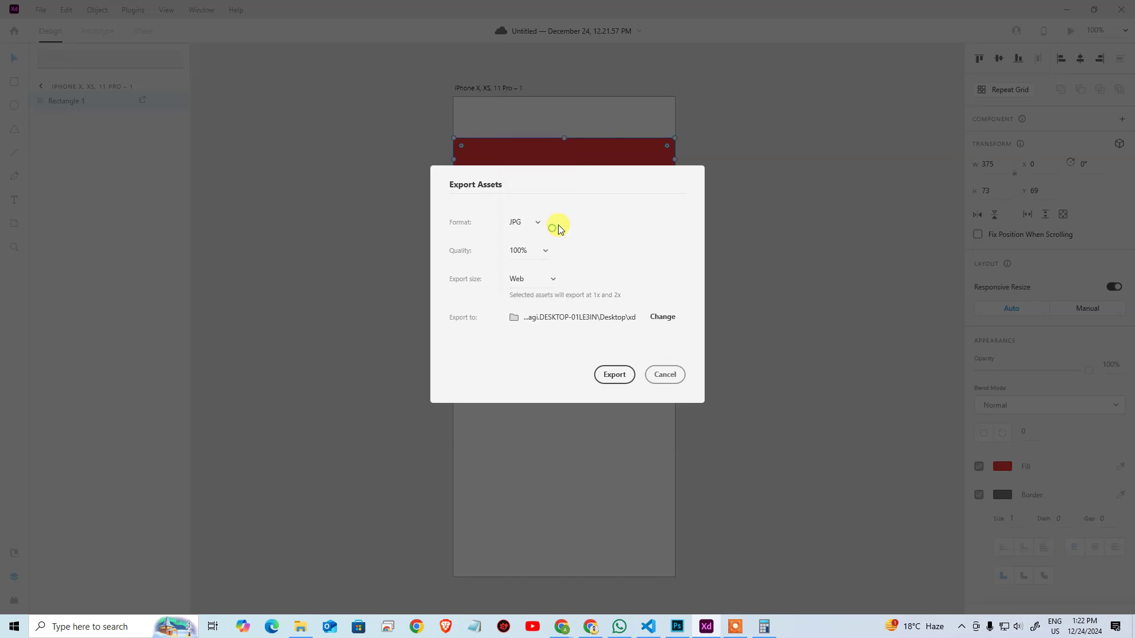
left_click(630, 373)
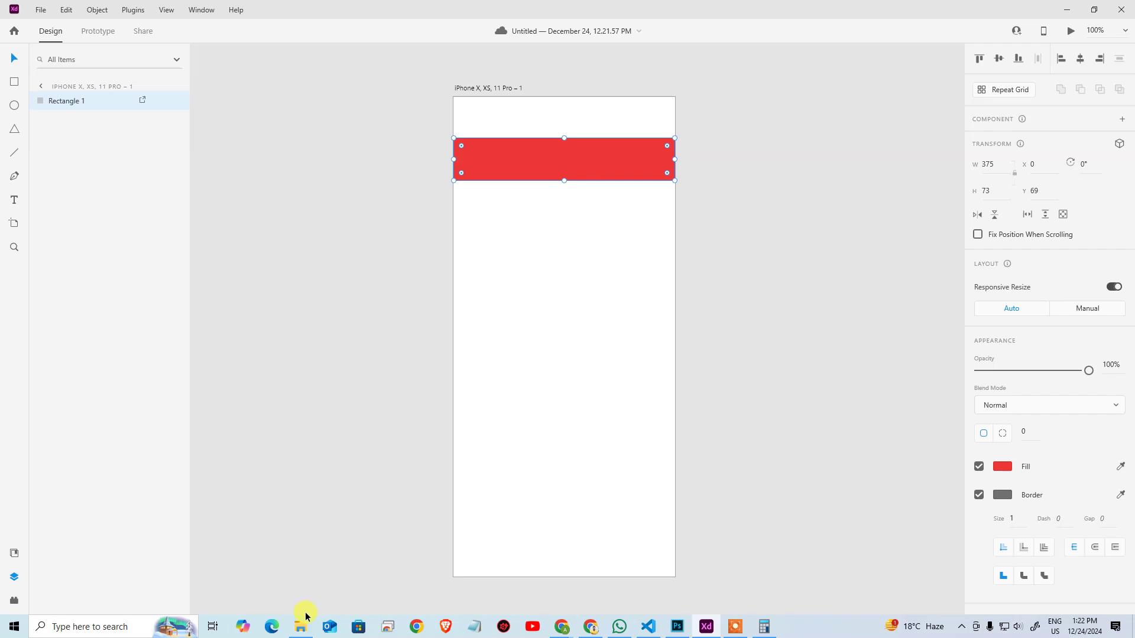
left_click(303, 624)
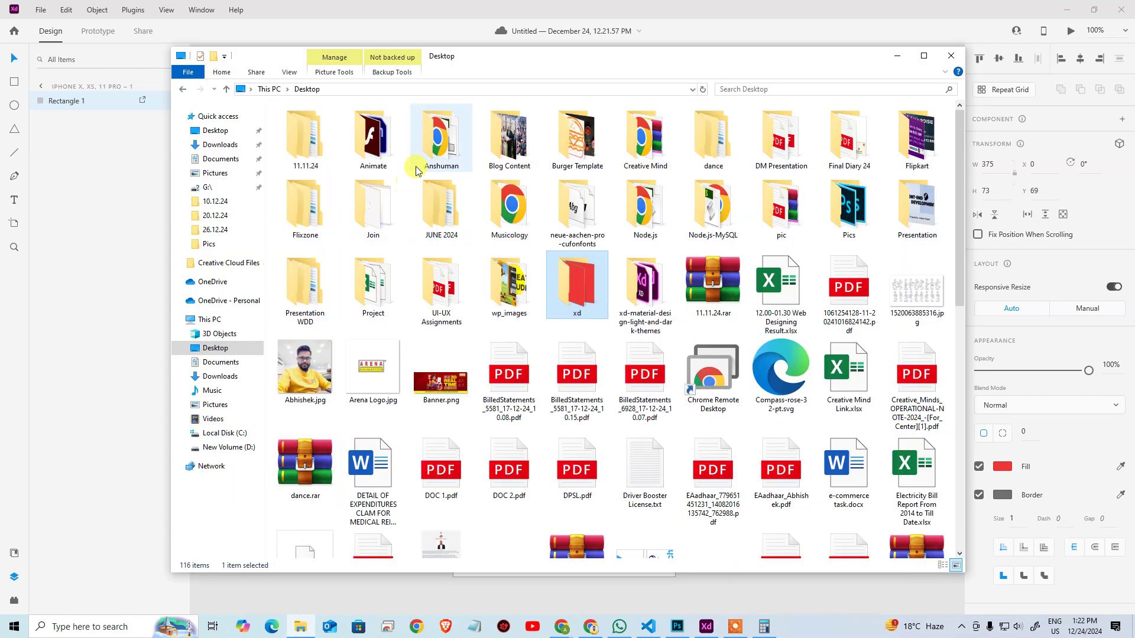
left_click(455, 158)
double_click(577, 284)
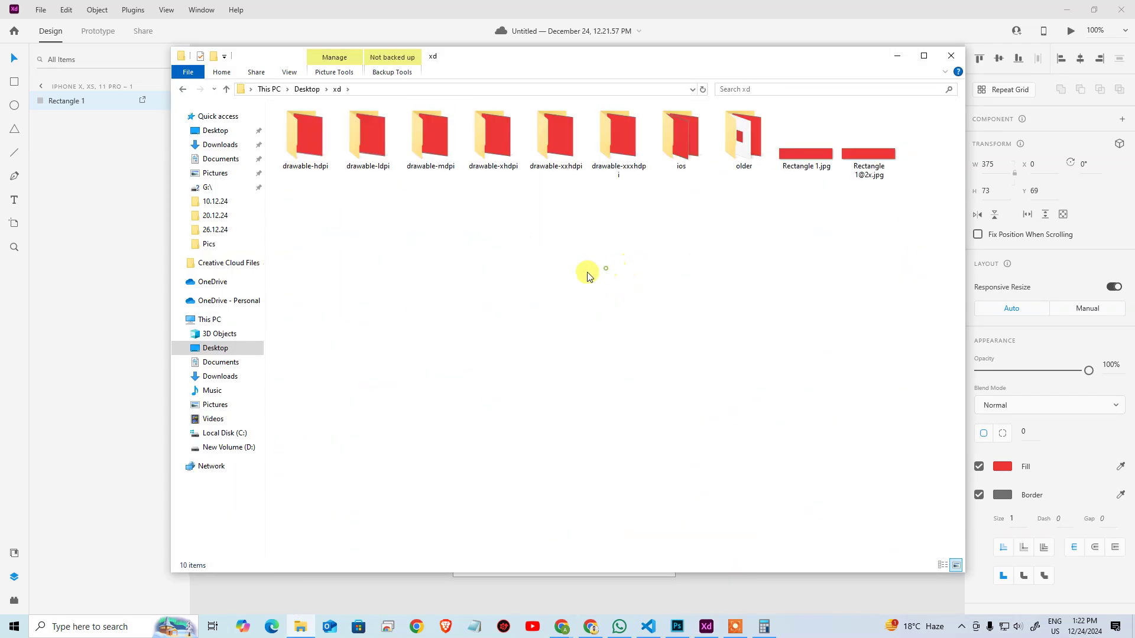
left_click(899, 142)
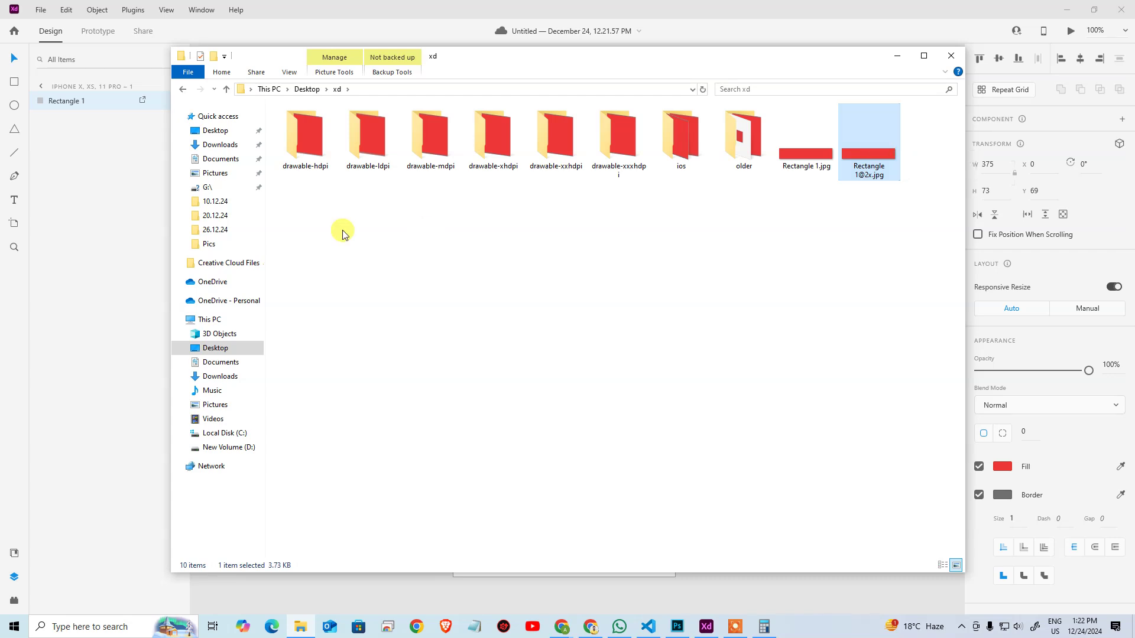
left_click(134, 223)
left_click(417, 236)
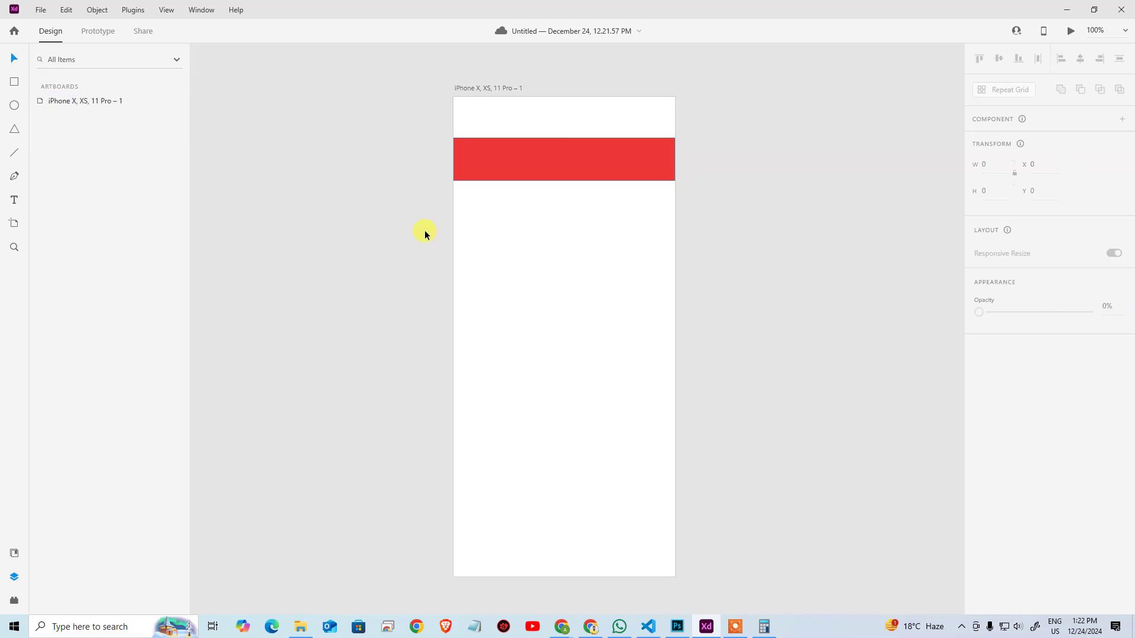
Step: Open the new-file start window, look through the Web artboard size presets and return to the iPhone X document
left_click(39, 10)
left_click(83, 37)
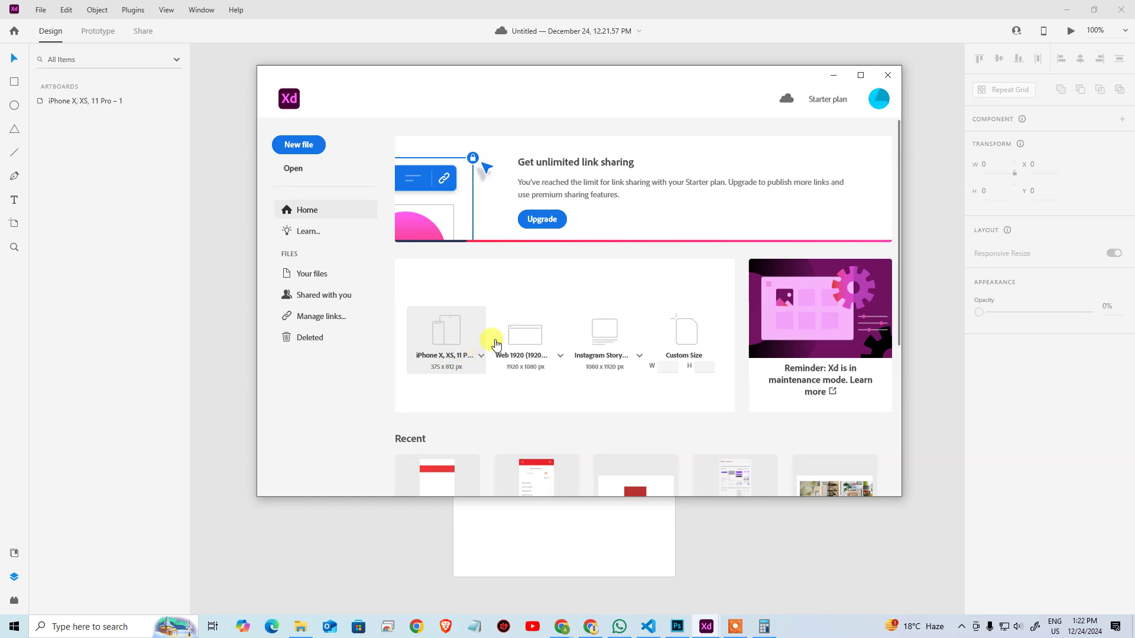
left_click(559, 356)
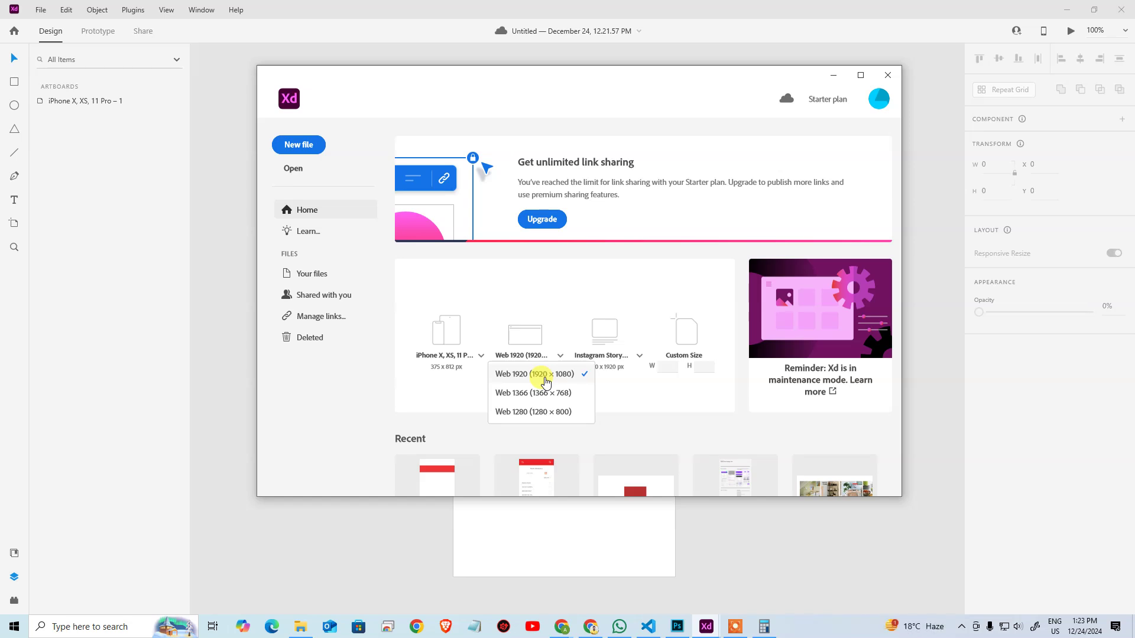
left_click(800, 20)
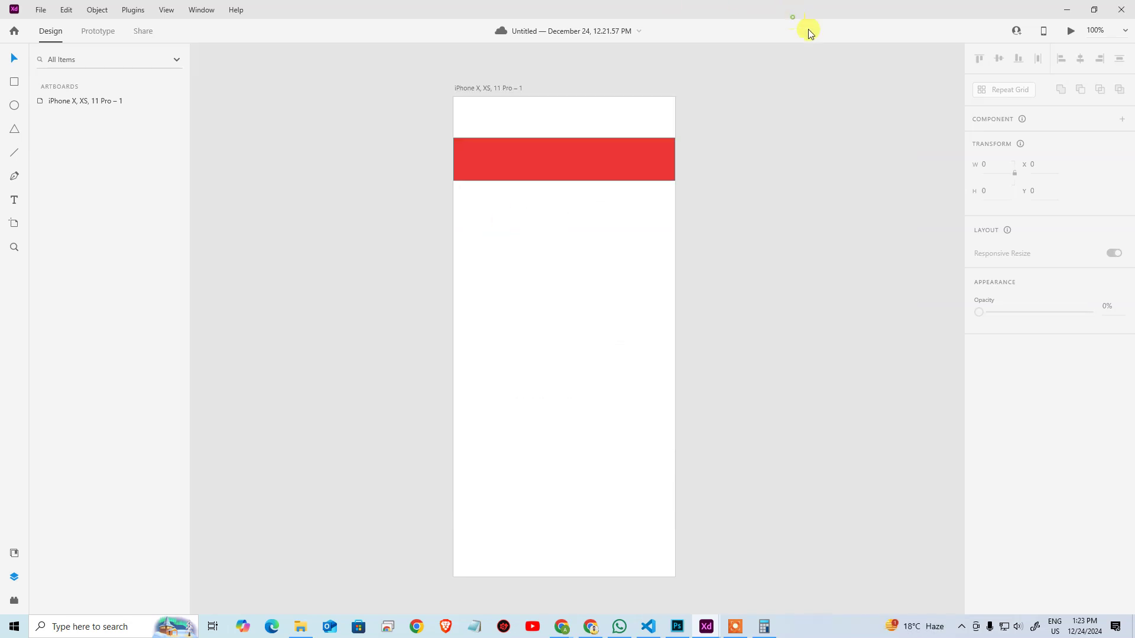
left_click(826, 153)
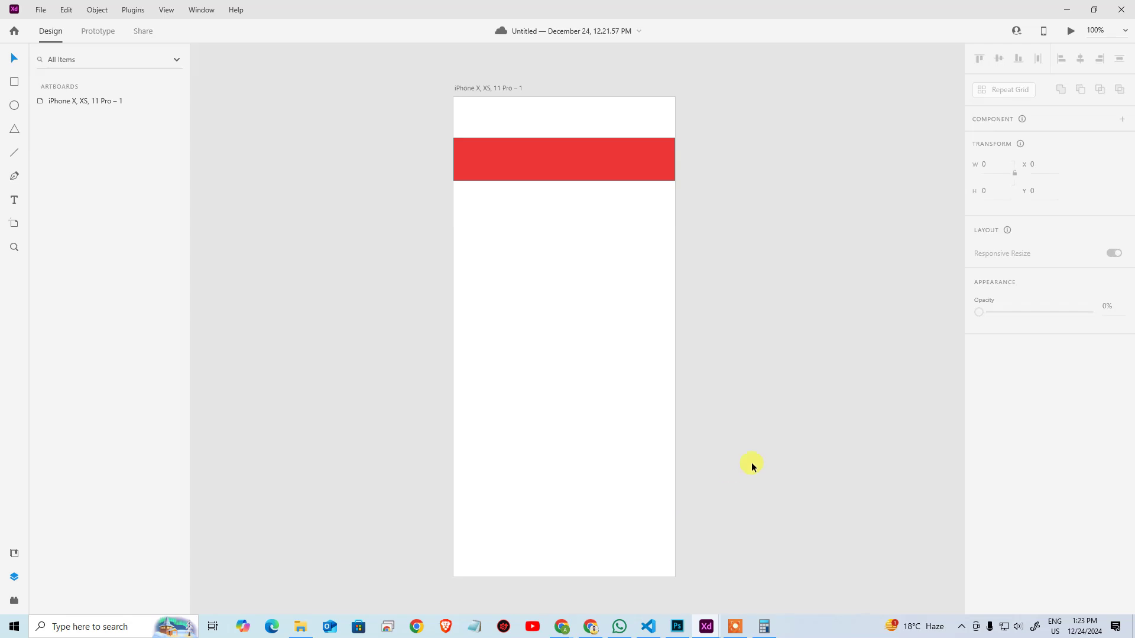
Step: Switch to Photoshop, inspect the Export As settings for the magenta band's Layer 1 and leave without exporting
left_click(677, 627)
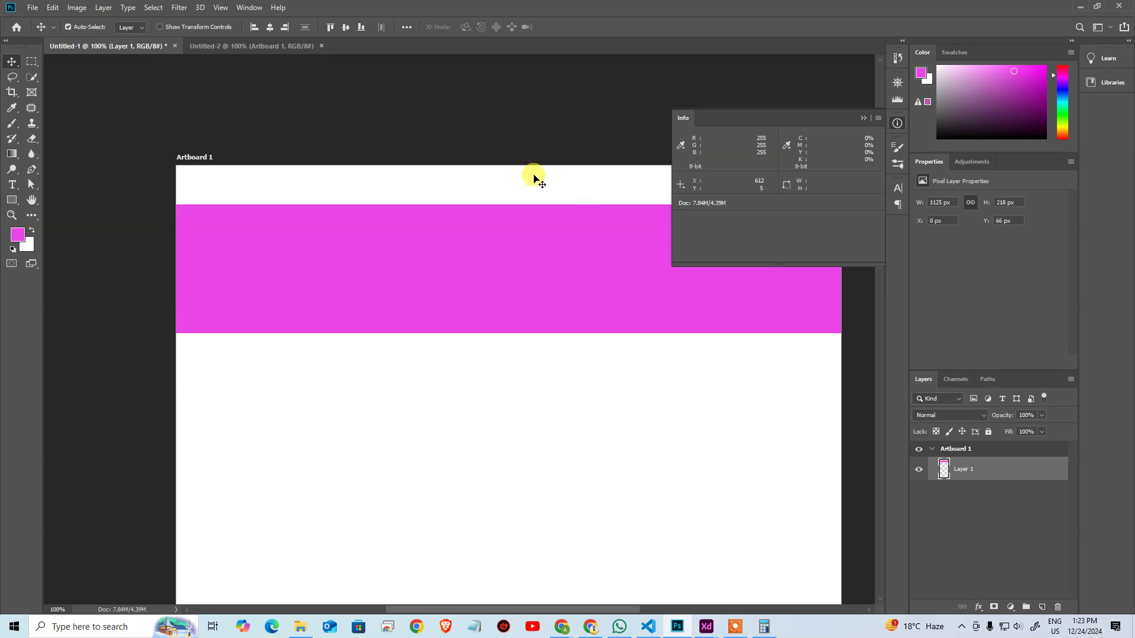
left_click_drag(549, 234, 474, 230)
left_click(473, 230)
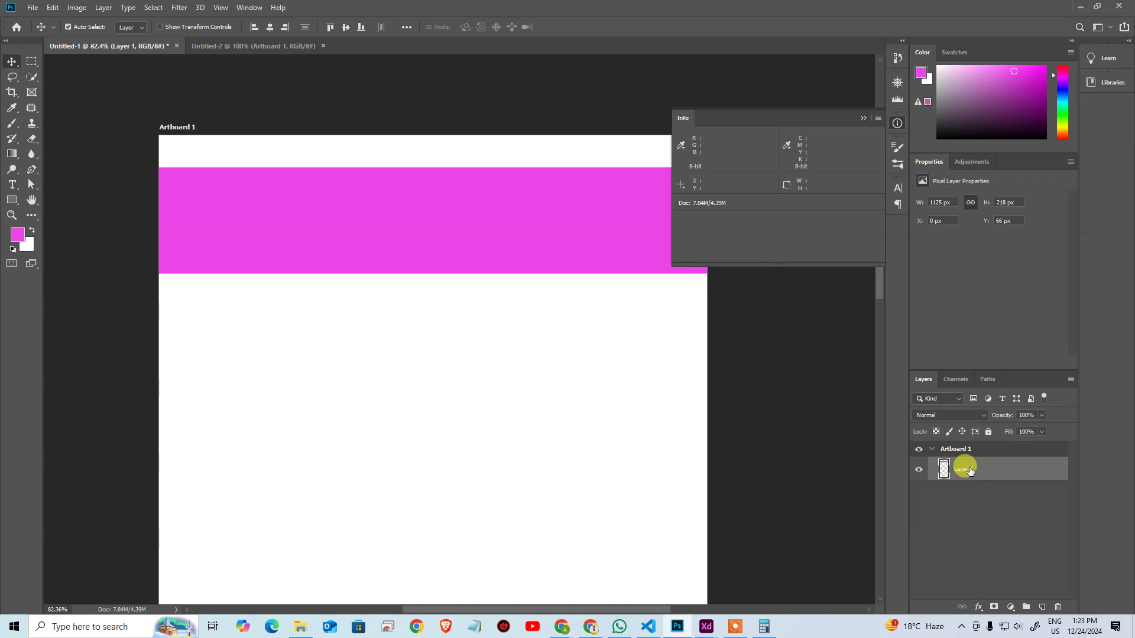
right_click(967, 470)
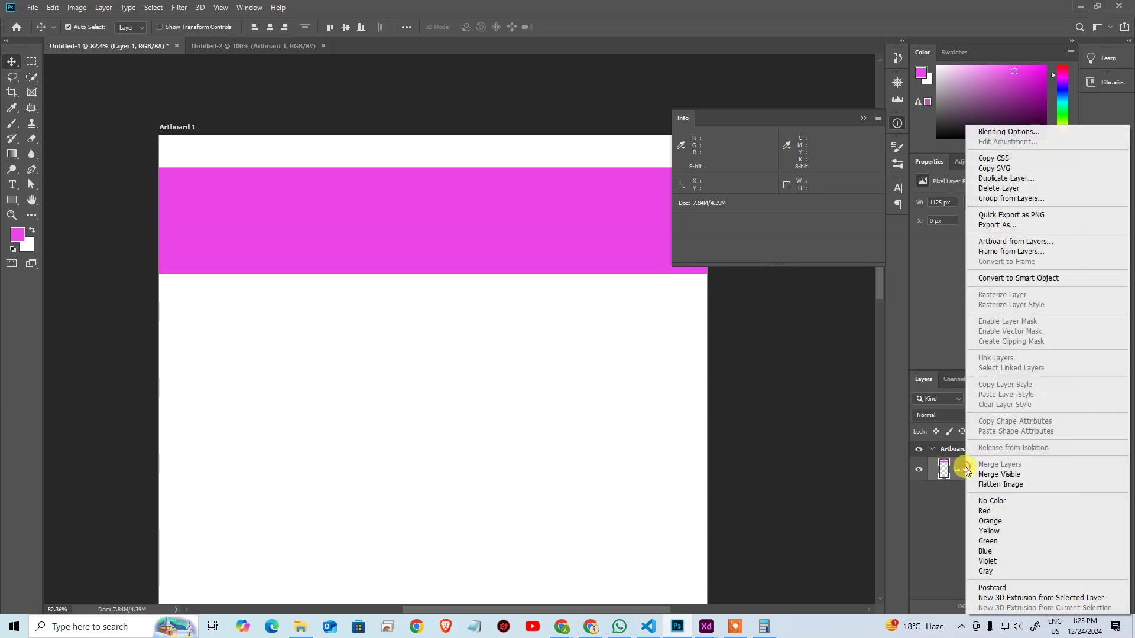
left_click(996, 225)
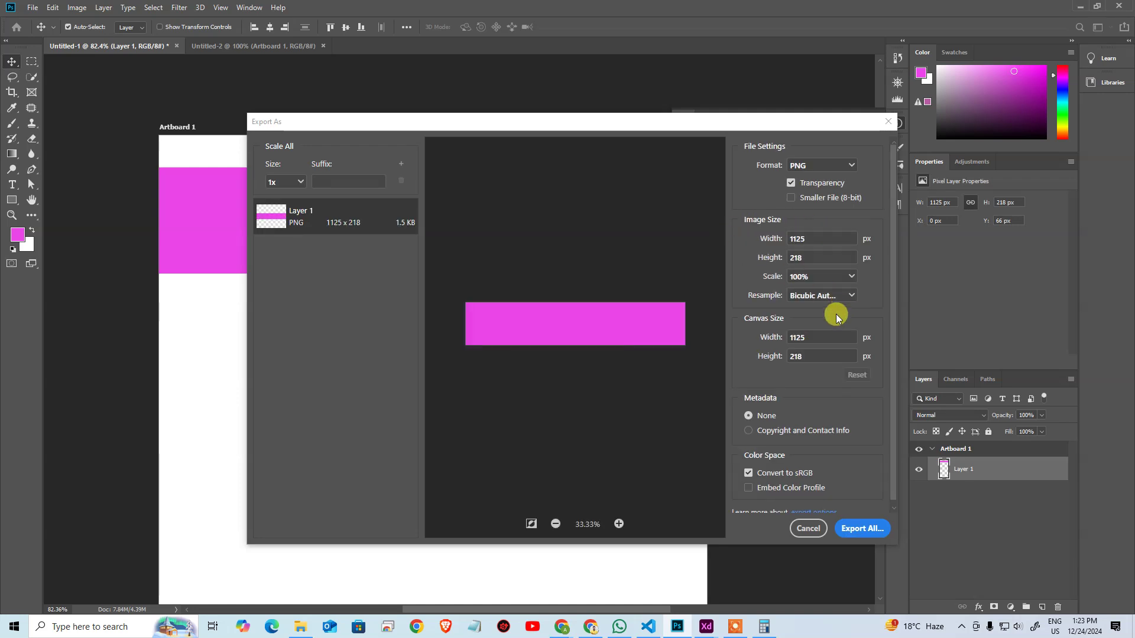
scroll(748, 355, "up", 1)
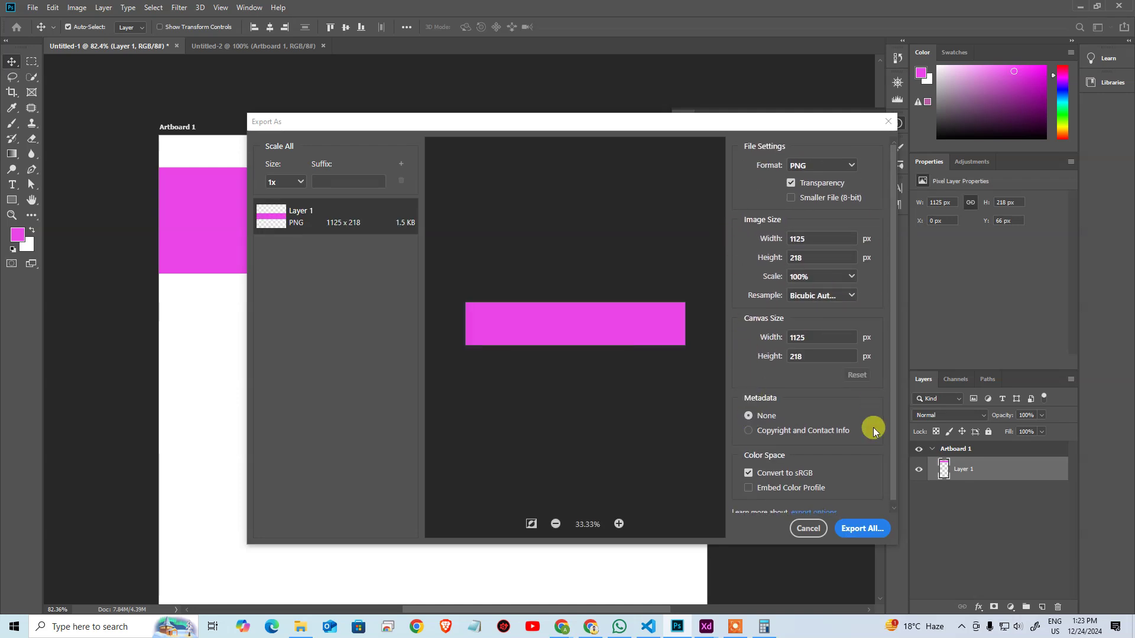
key("Escape")
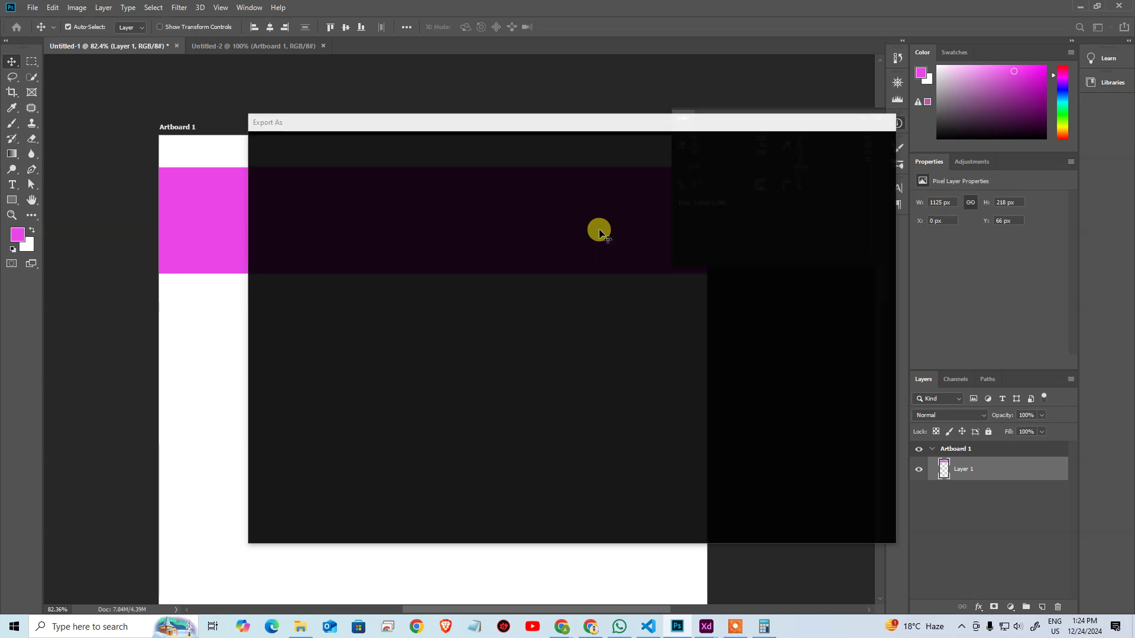
Step: Inspect the Save for Web and Export As settings for the whole artboard, closing both without exporting
key("ctrl+alt+shift+s")
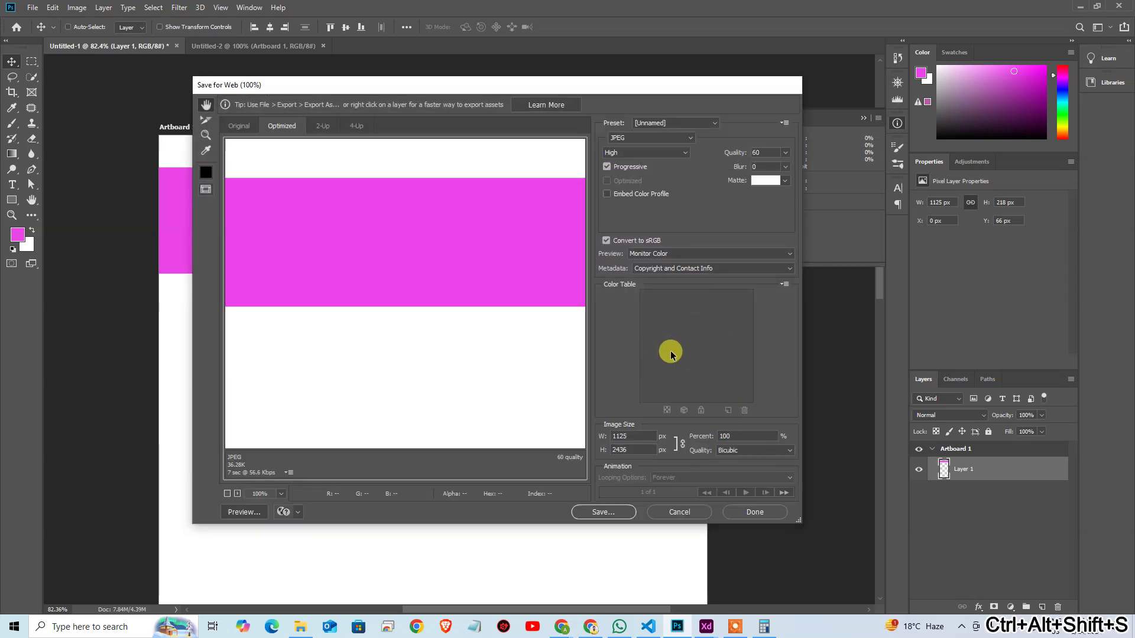
key("Escape")
left_click(33, 8)
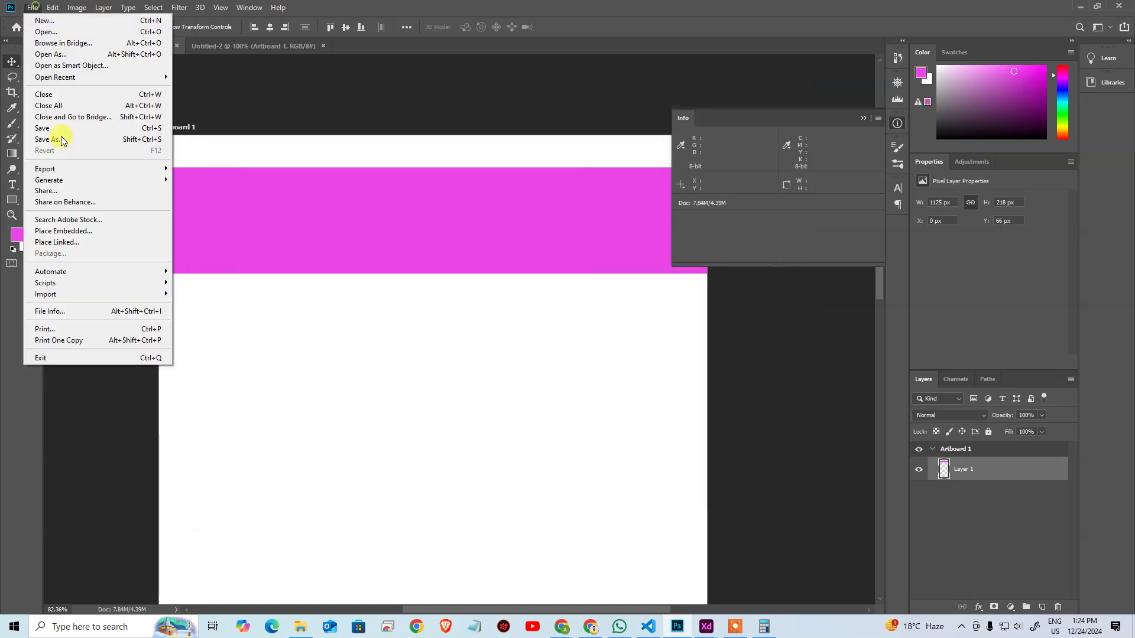
mouse_move(118, 169)
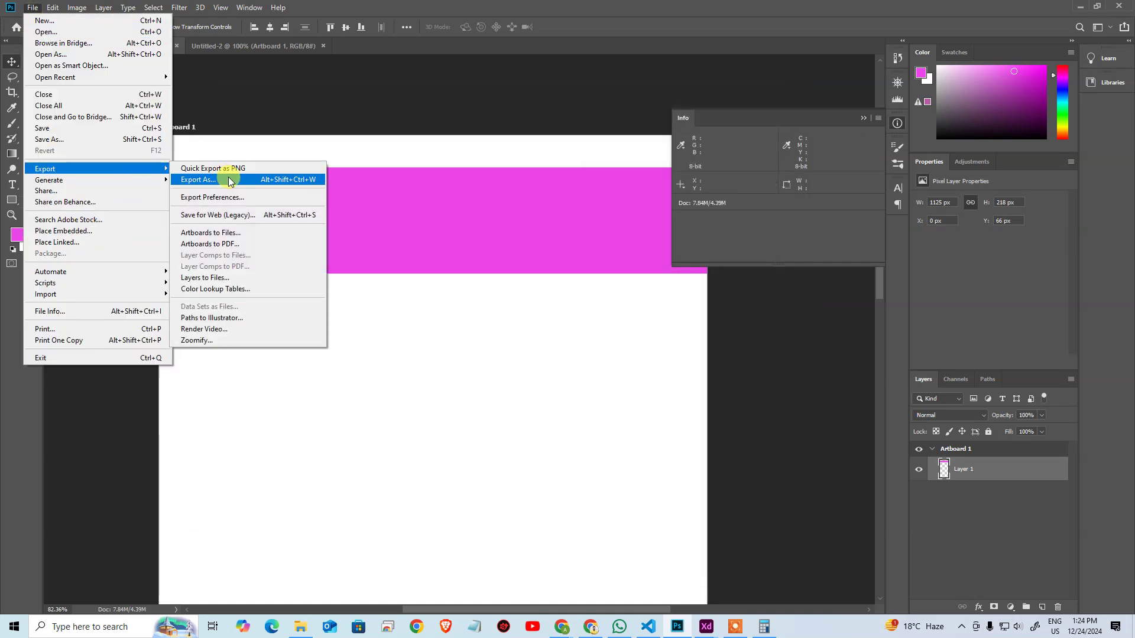
left_click(228, 179)
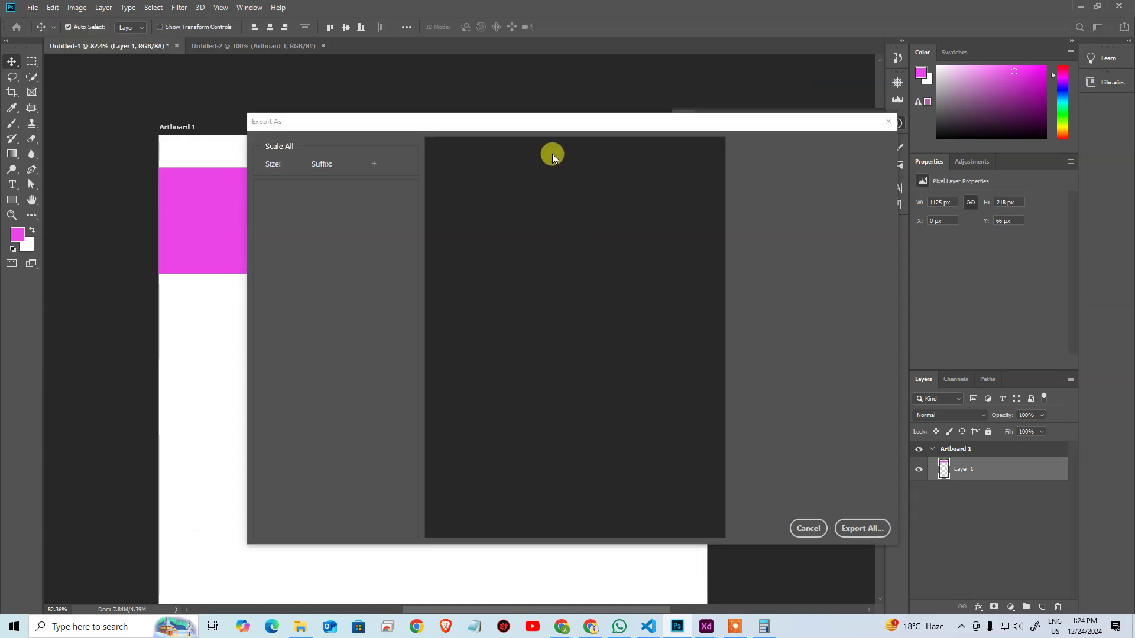
scroll(773, 254, "down", 2)
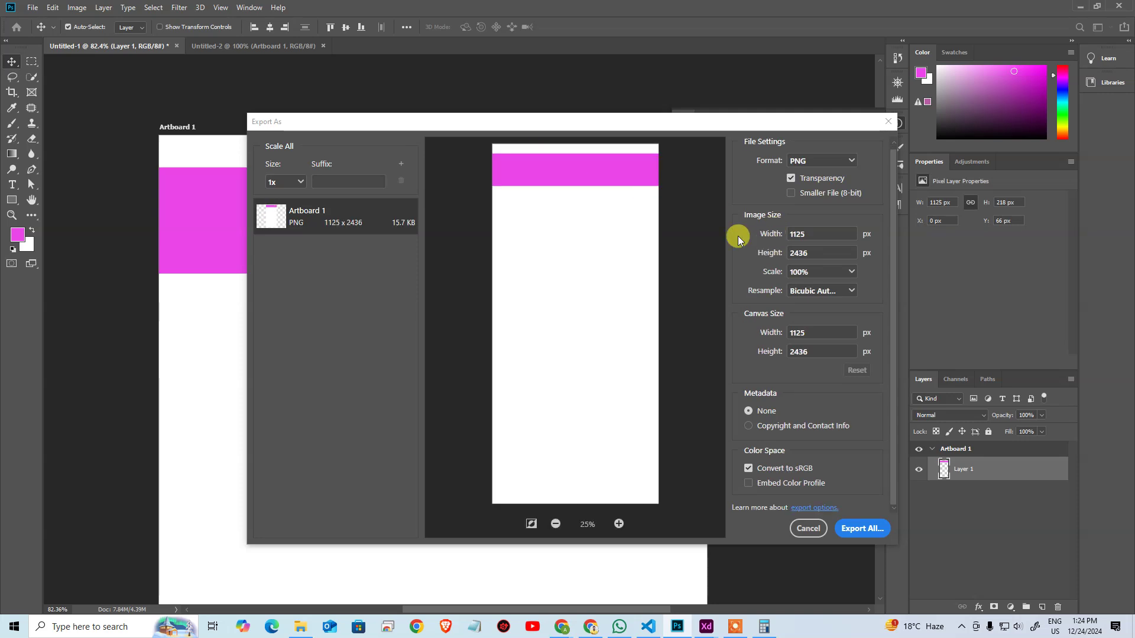
key("Escape")
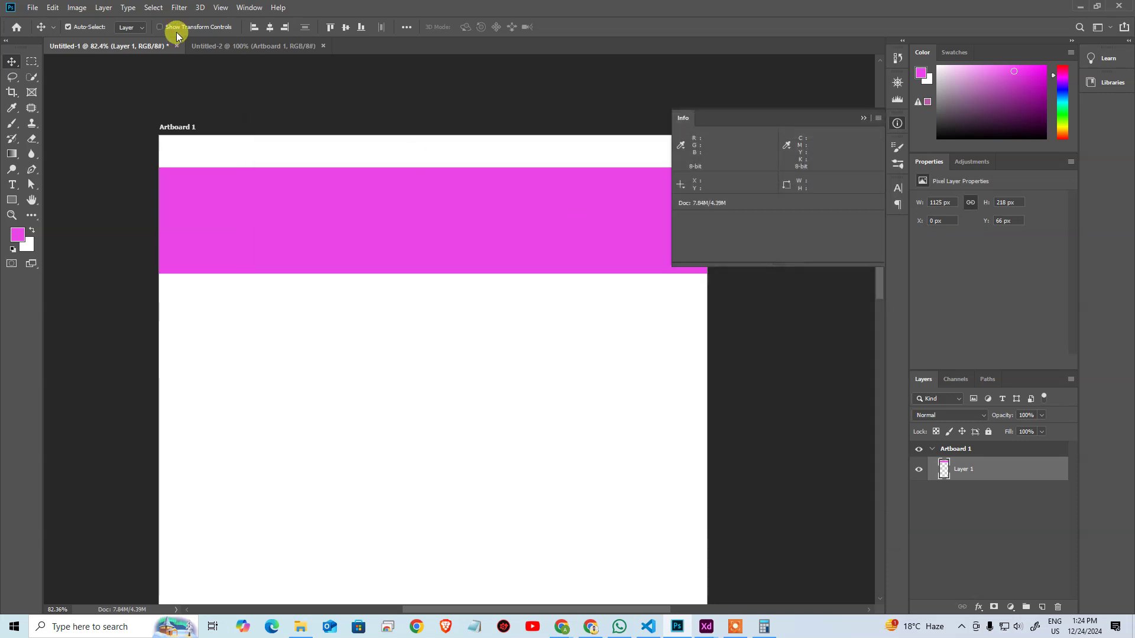
Step: View the export preferences and the available help and update commands without changing anything
left_click(33, 9)
mouse_move(126, 169)
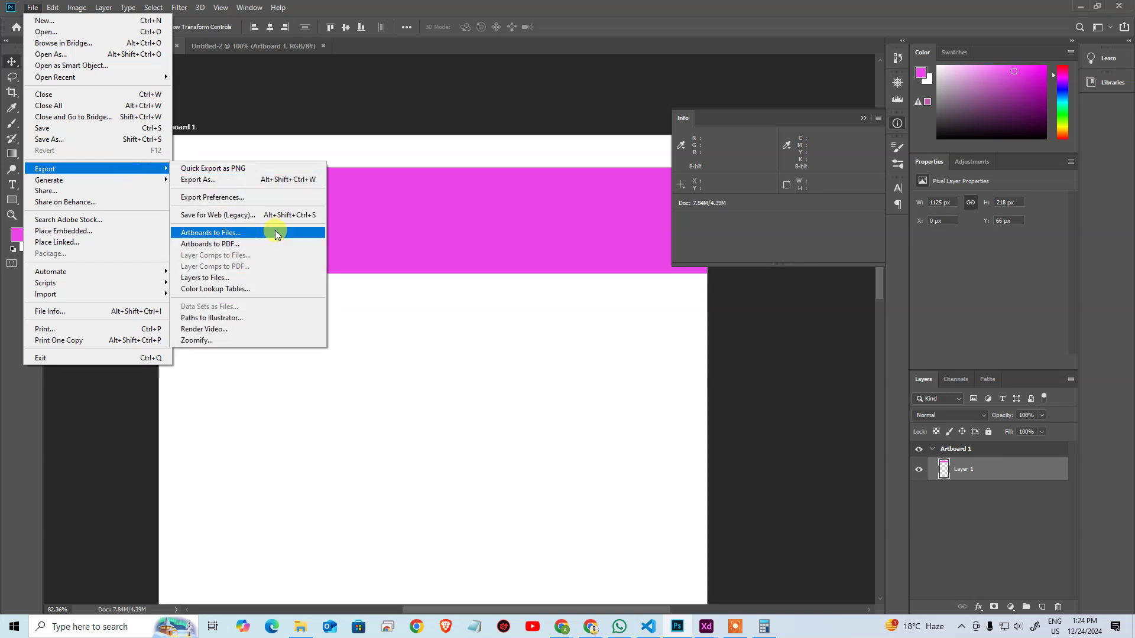
left_click(287, 199)
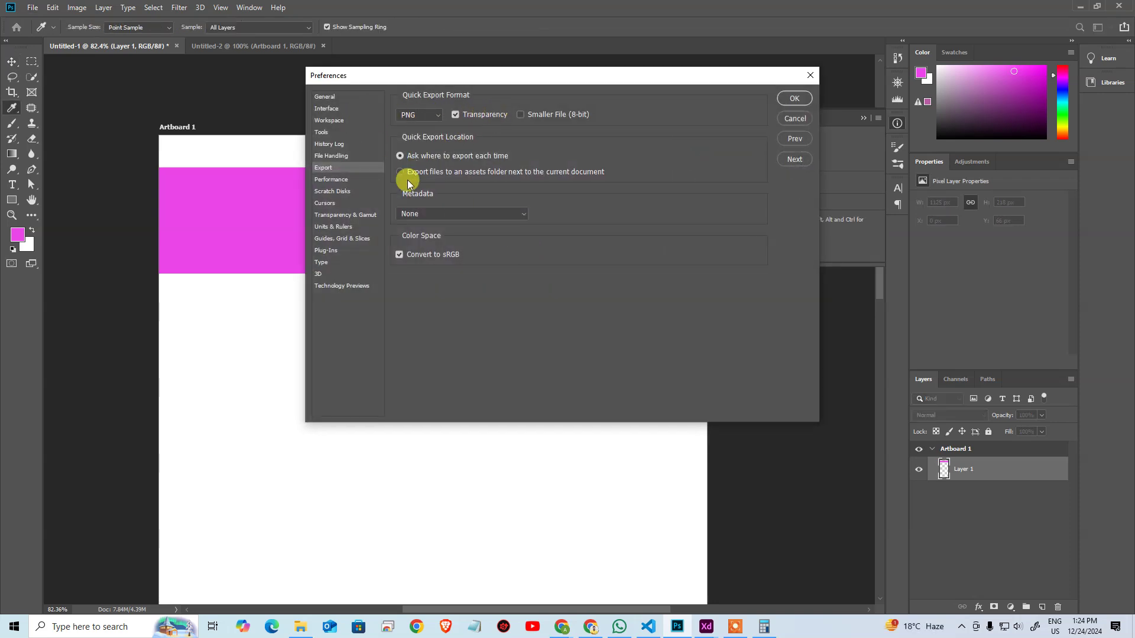
key("Escape")
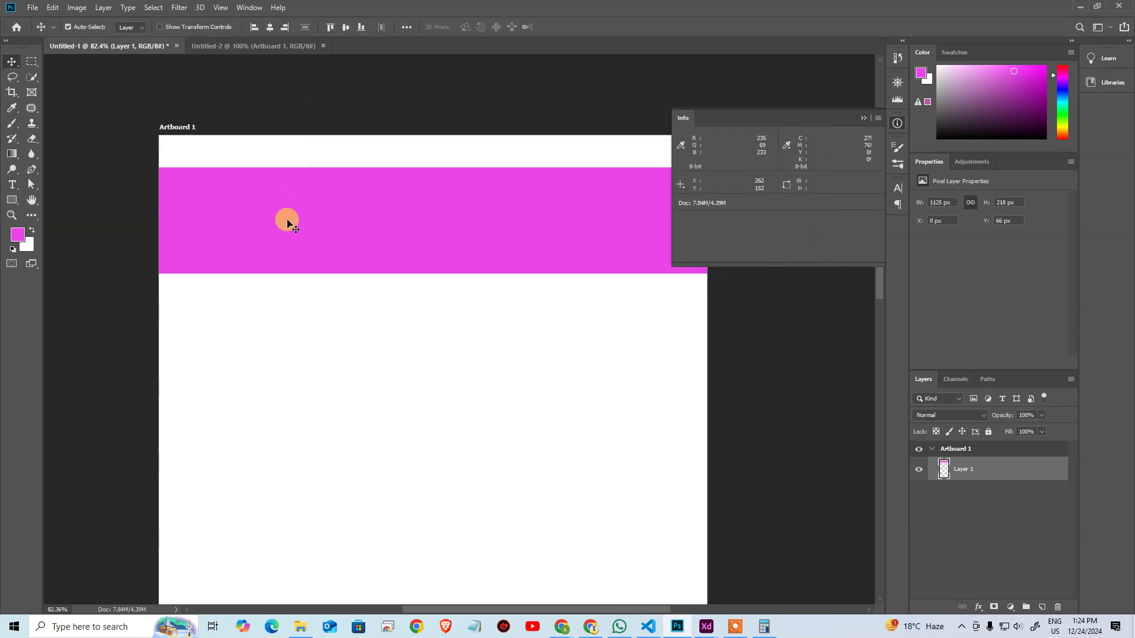
left_click(278, 7)
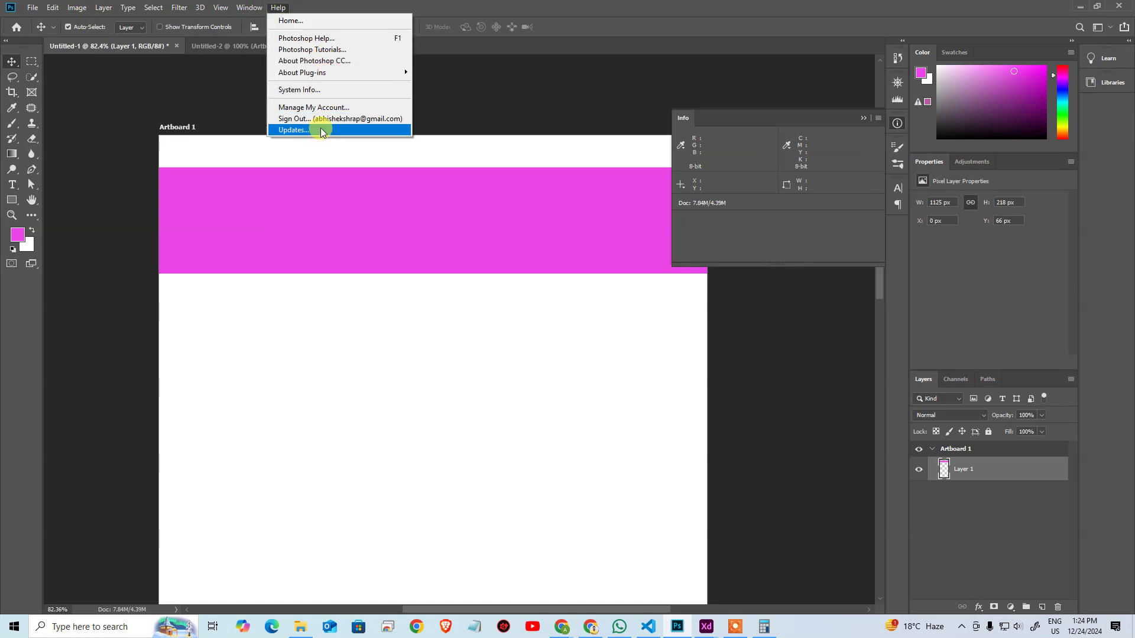
left_click(321, 207)
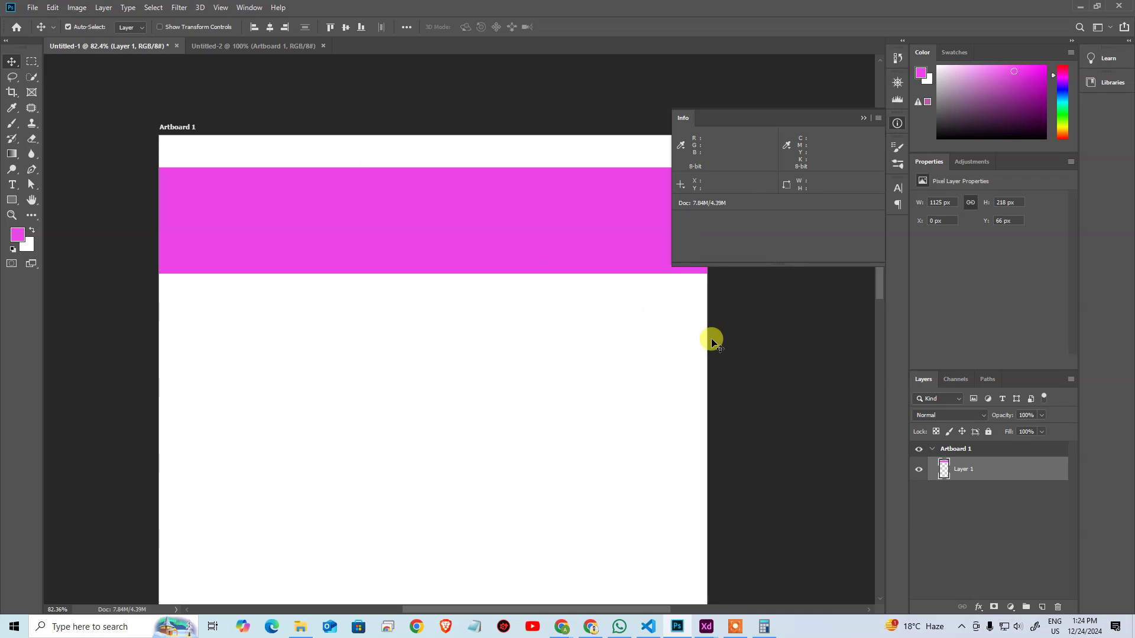
Step: Draw a magenta rectangle shape about 471 by 363 px on Artboard 1 below the band
key("ctrl+space")
left_click_drag(550, 246, 446, 161)
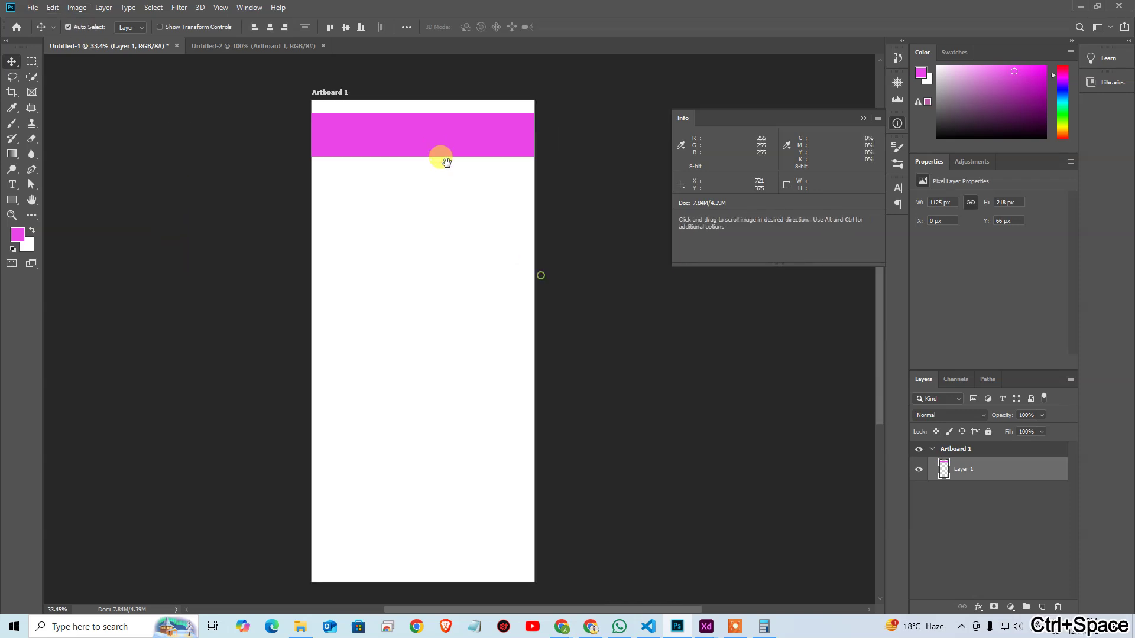
left_click(468, 312)
left_click(17, 200)
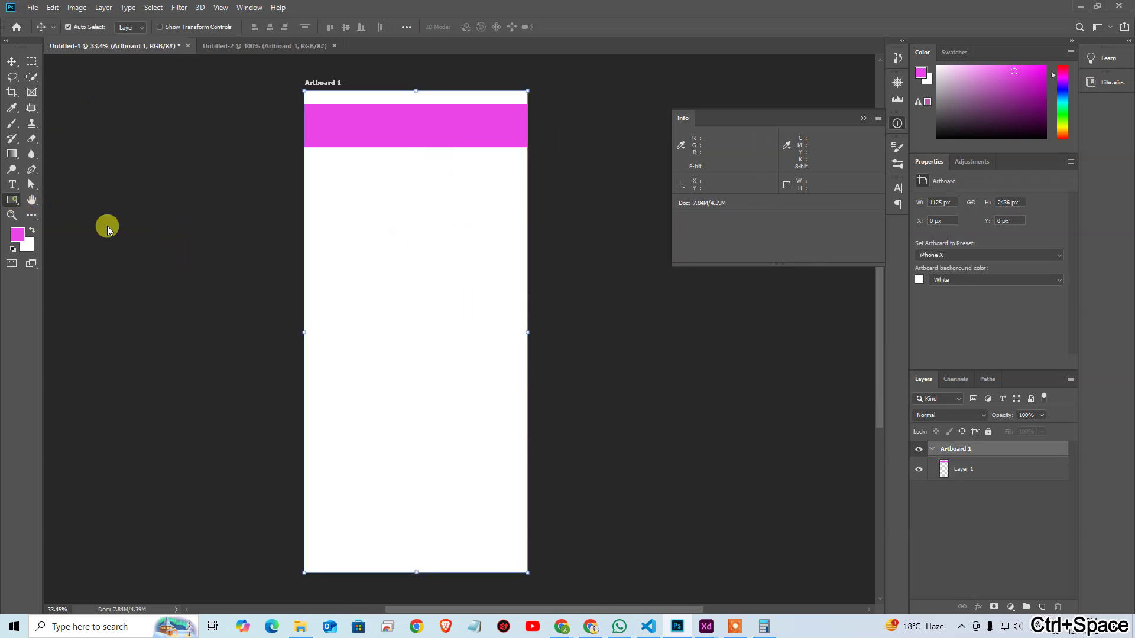
key("u")
left_click_drag(356, 252, 450, 323)
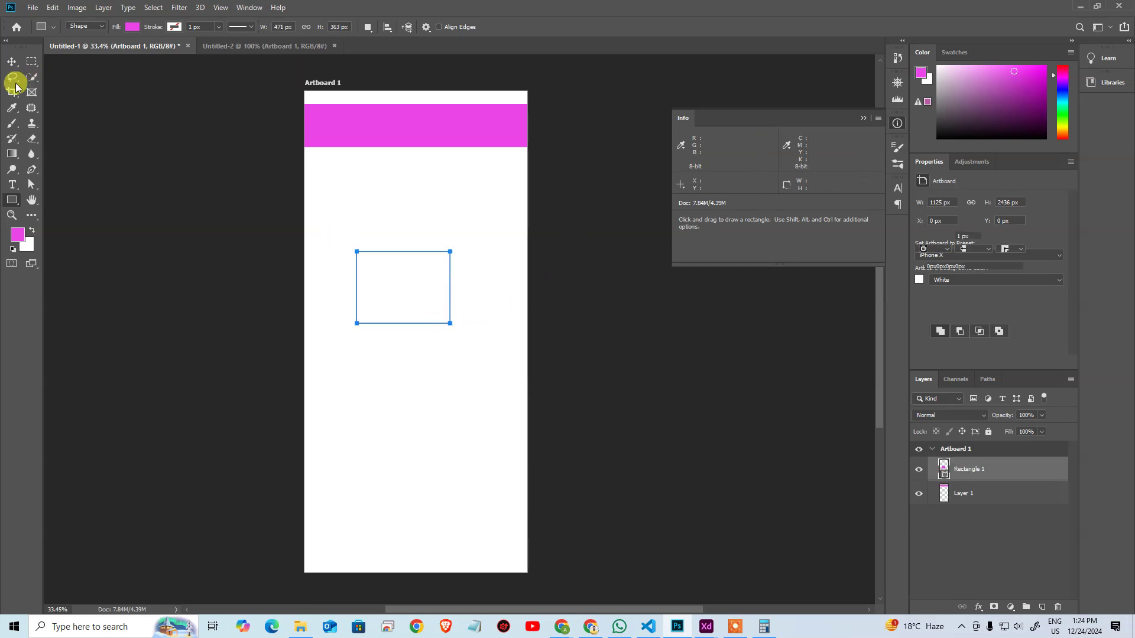
left_click(11, 62)
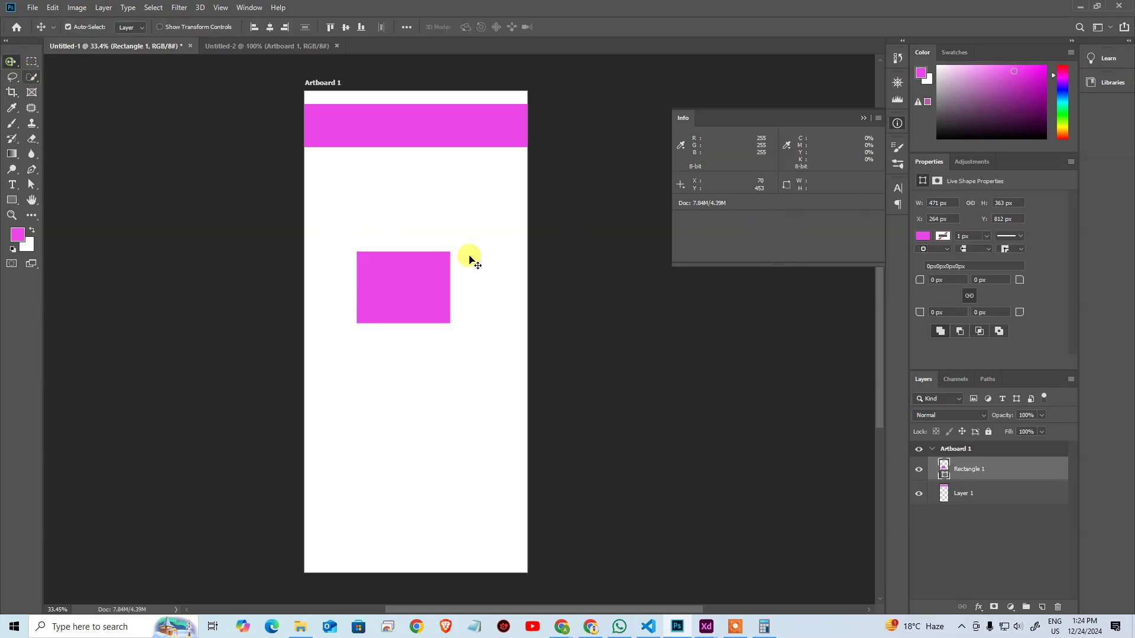
Step: Open Export As for the Rectangle 1 layer, review the available scale sizes and close it without exporting
right_click(977, 465)
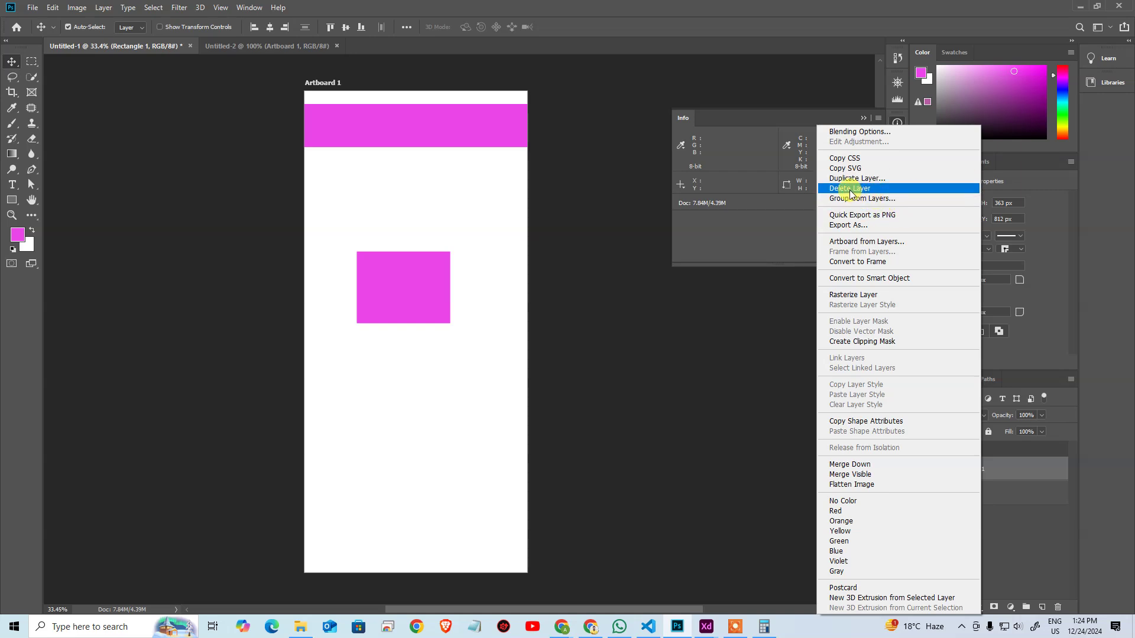
left_click(837, 224)
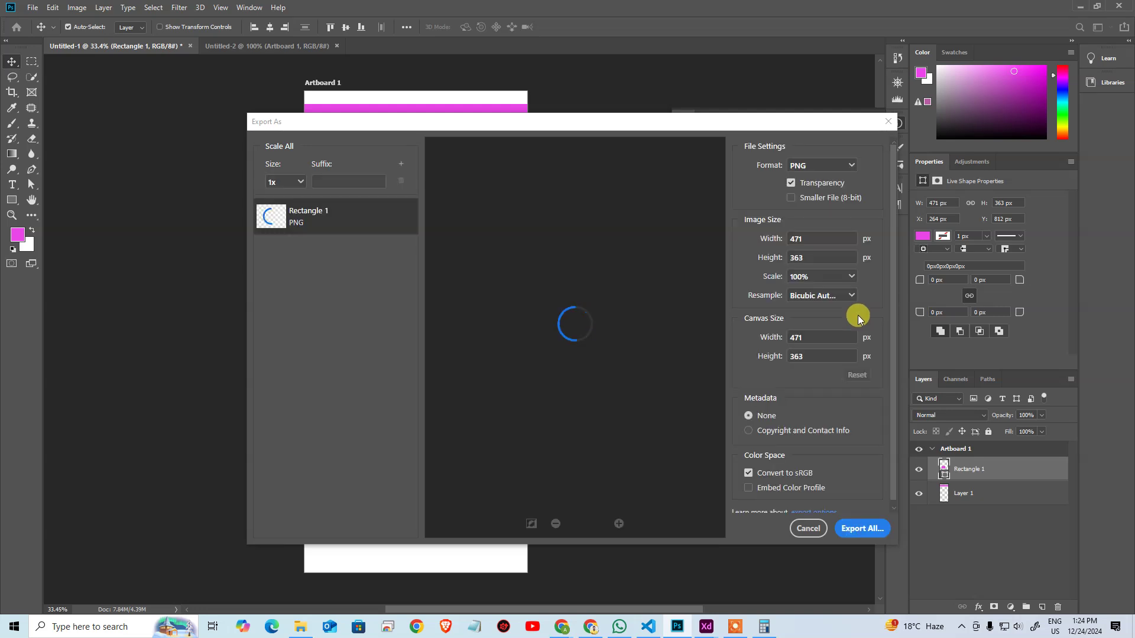
left_click(300, 181)
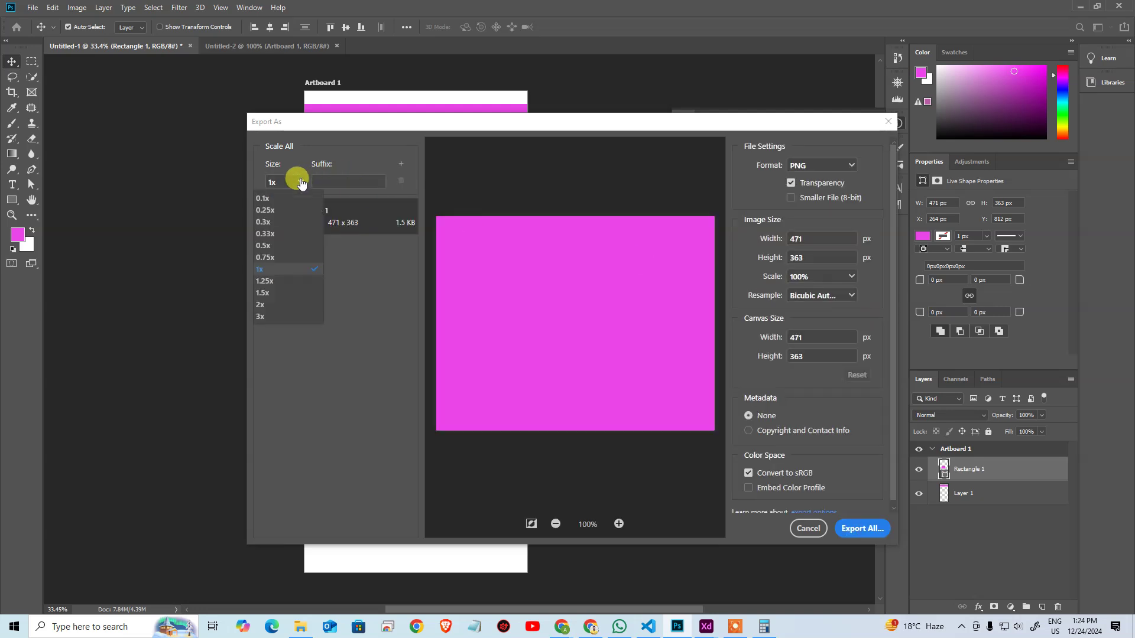
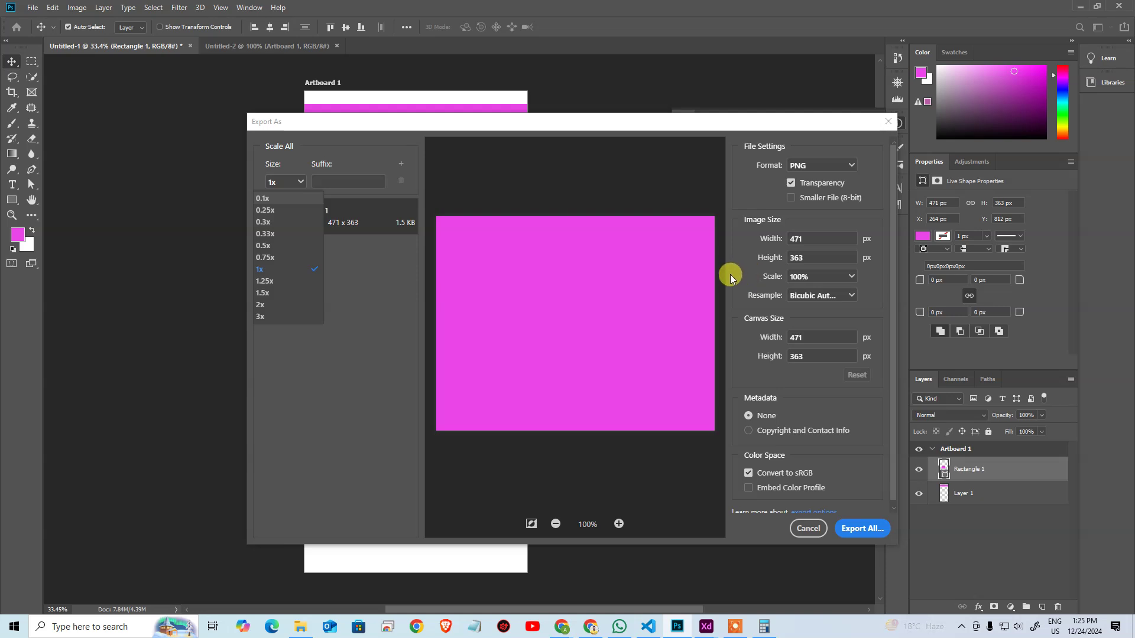
key("Escape")
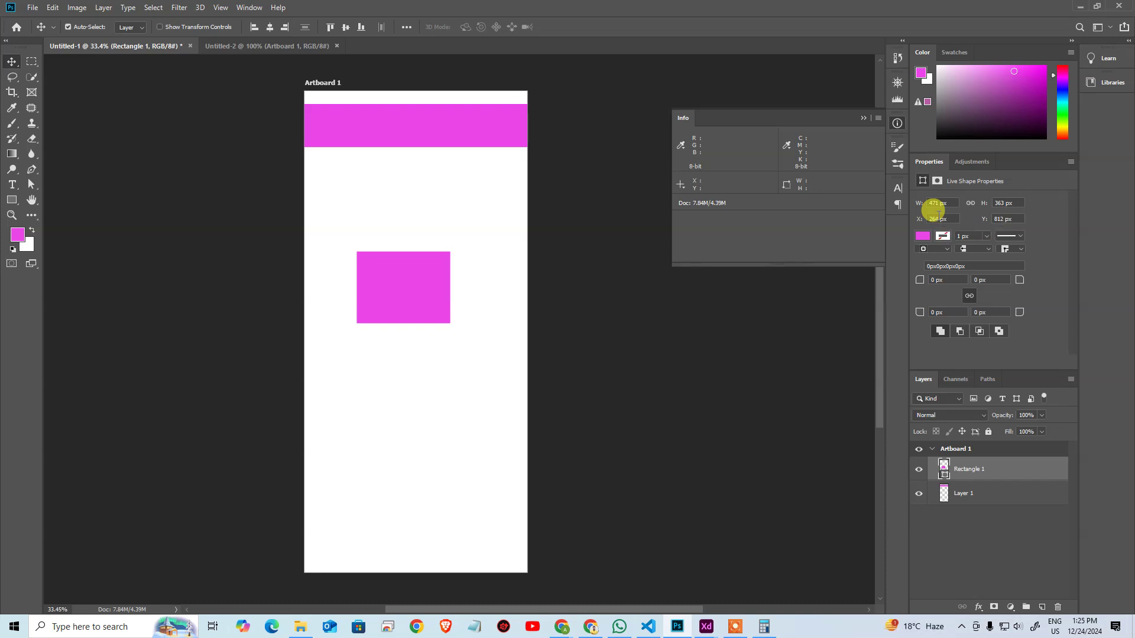
Step: Reopen Export As for the Rectangle 1 layer, check the scale size list and image settings, and close it without exporting
right_click(962, 466)
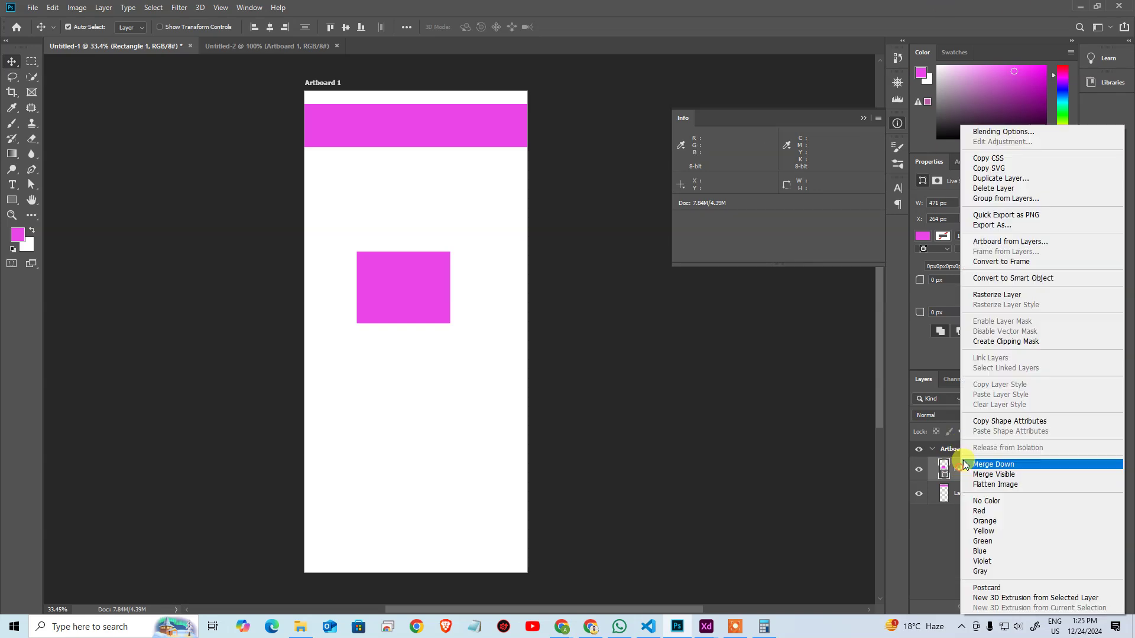
left_click(1021, 229)
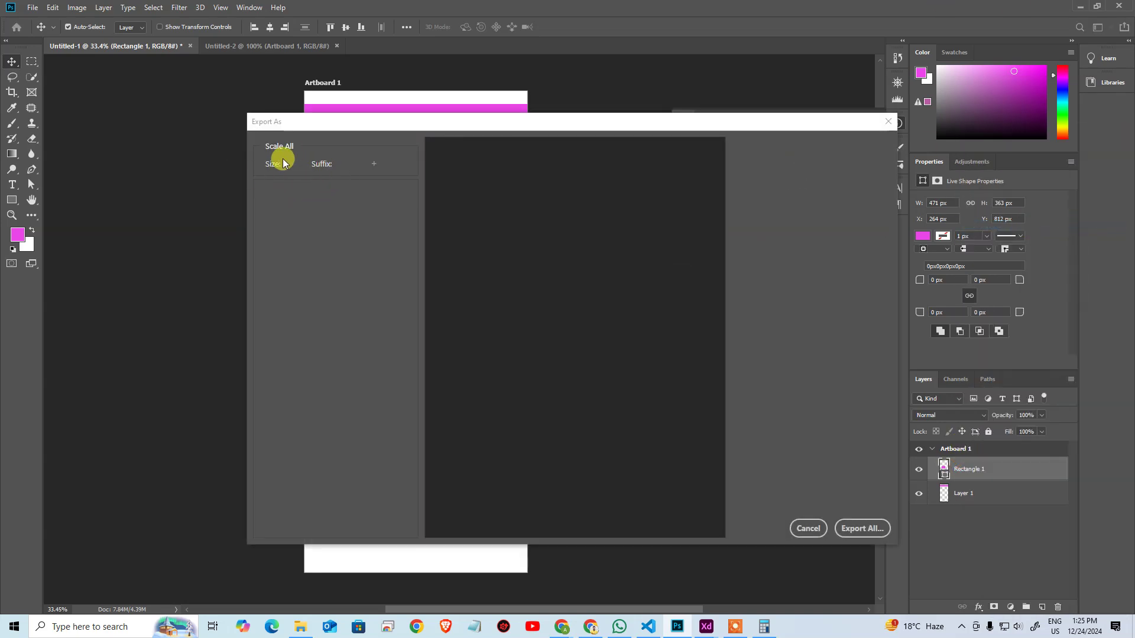
left_click(301, 183)
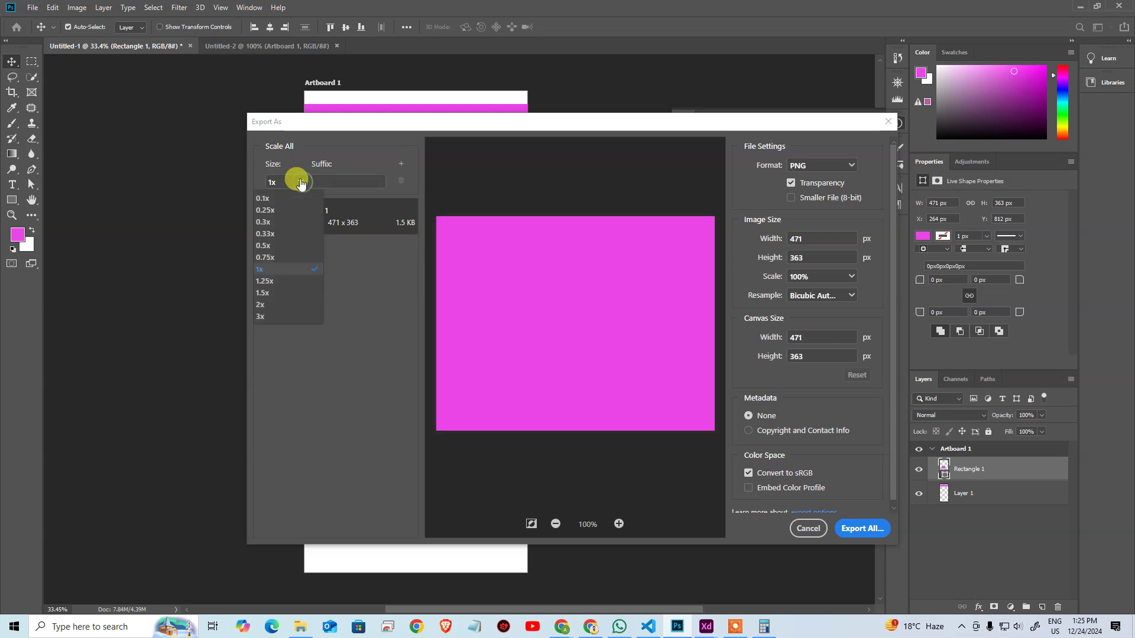
left_click(851, 415)
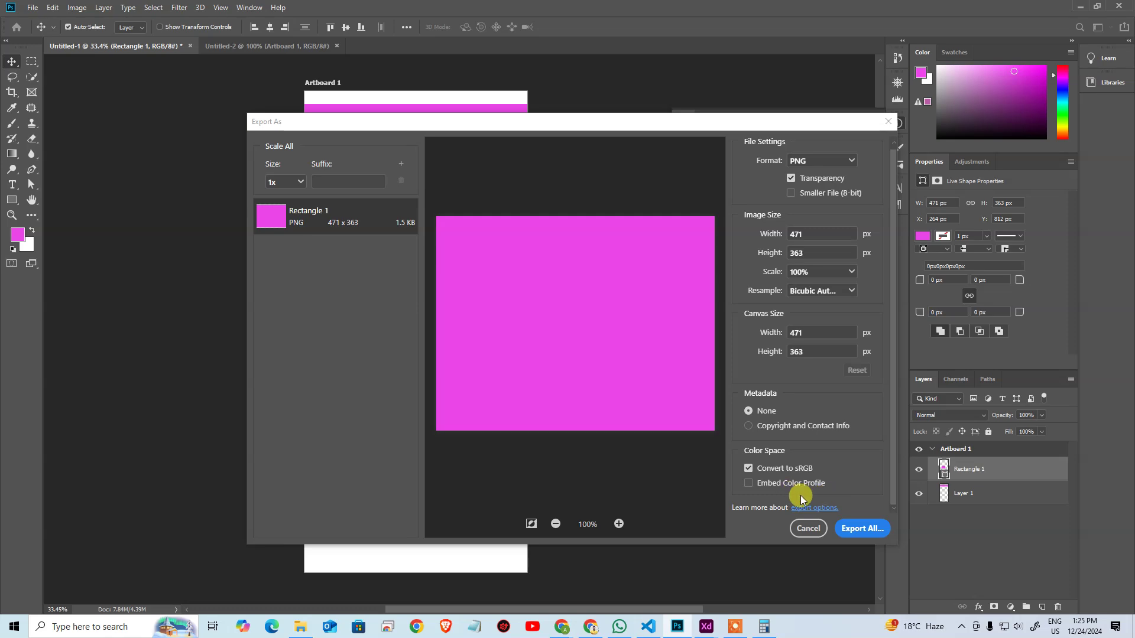
key("Escape")
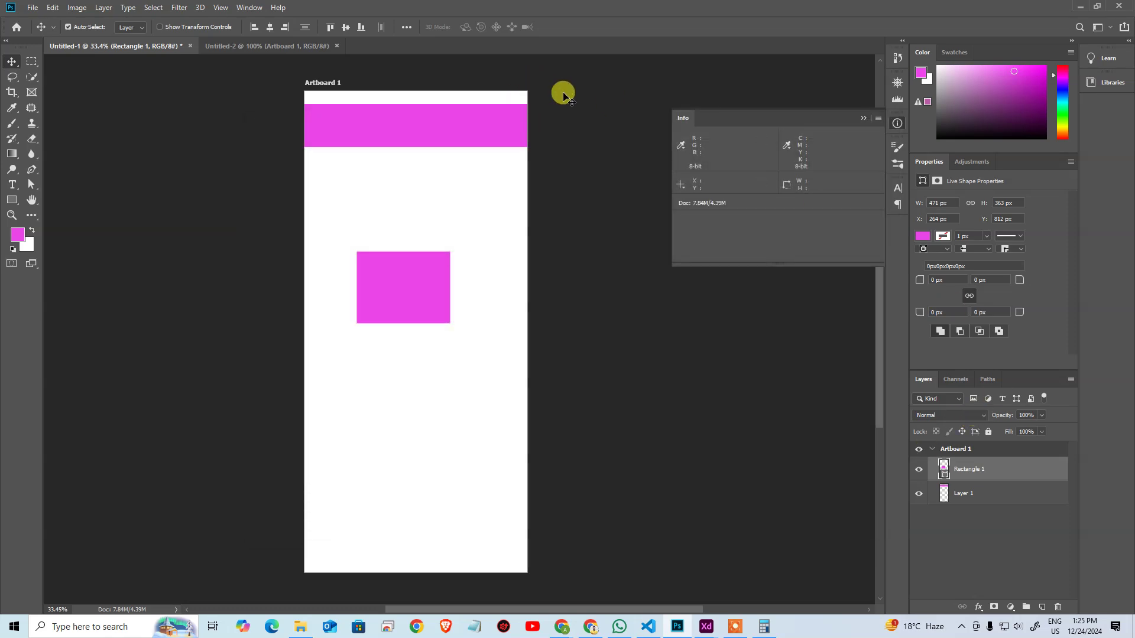
Step: Close both open documents without saving the changes
key("ctrl+w")
left_click(567, 230)
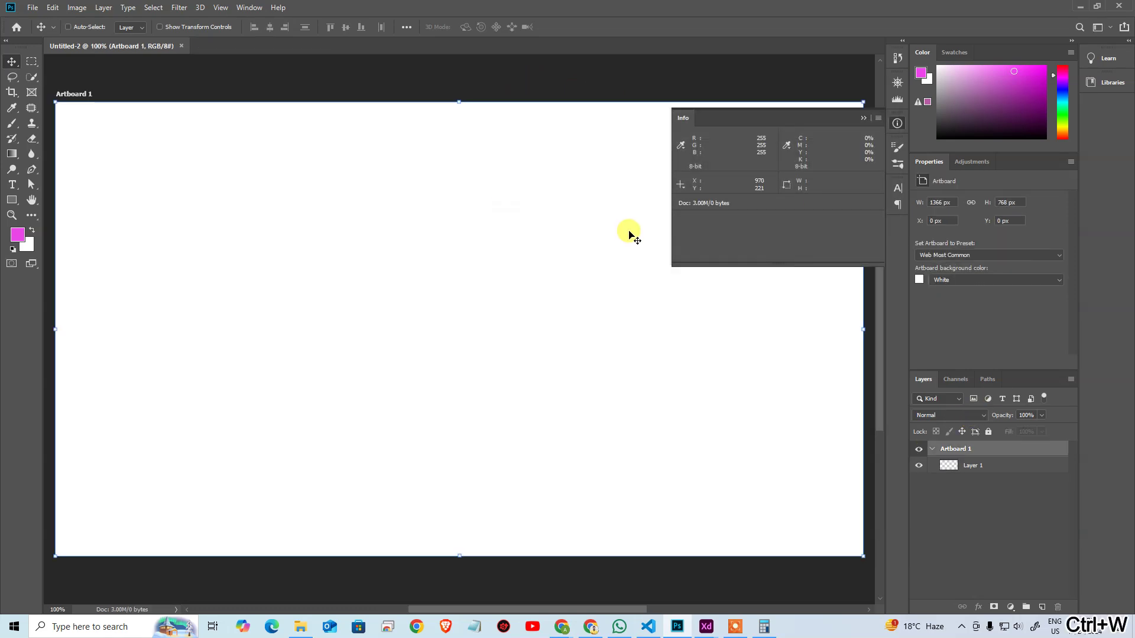
key("ctrl+w")
key("alt+Tab")
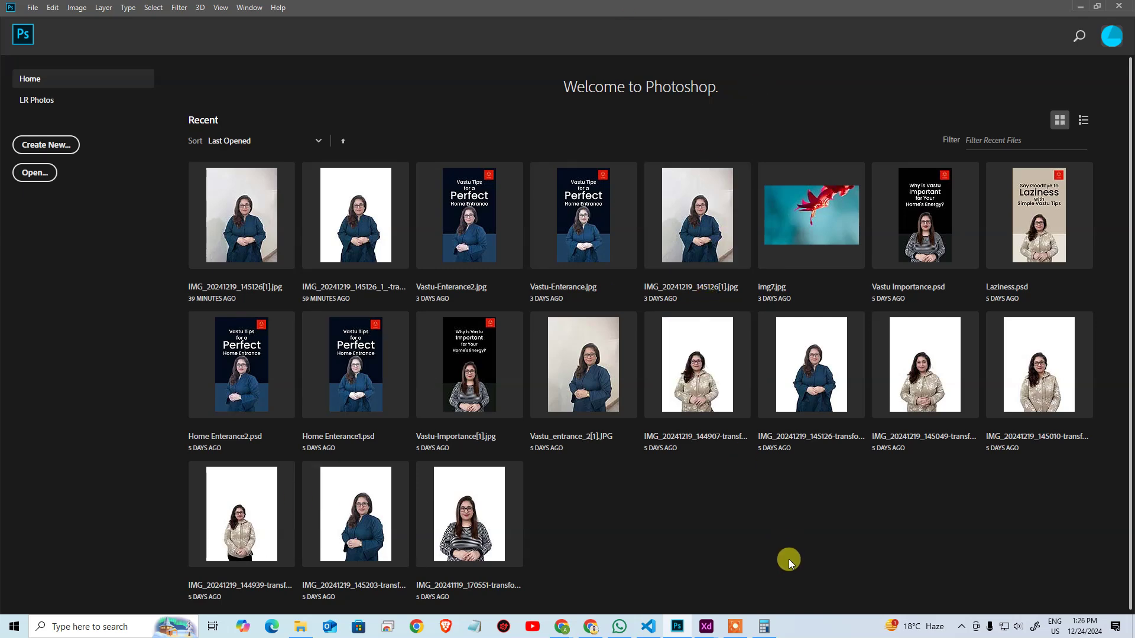
Step: Create a new document from the mobile iPhone X preset, 1125 x 2436 px at 72 ppi with artboards enabled
key("ctrl+n")
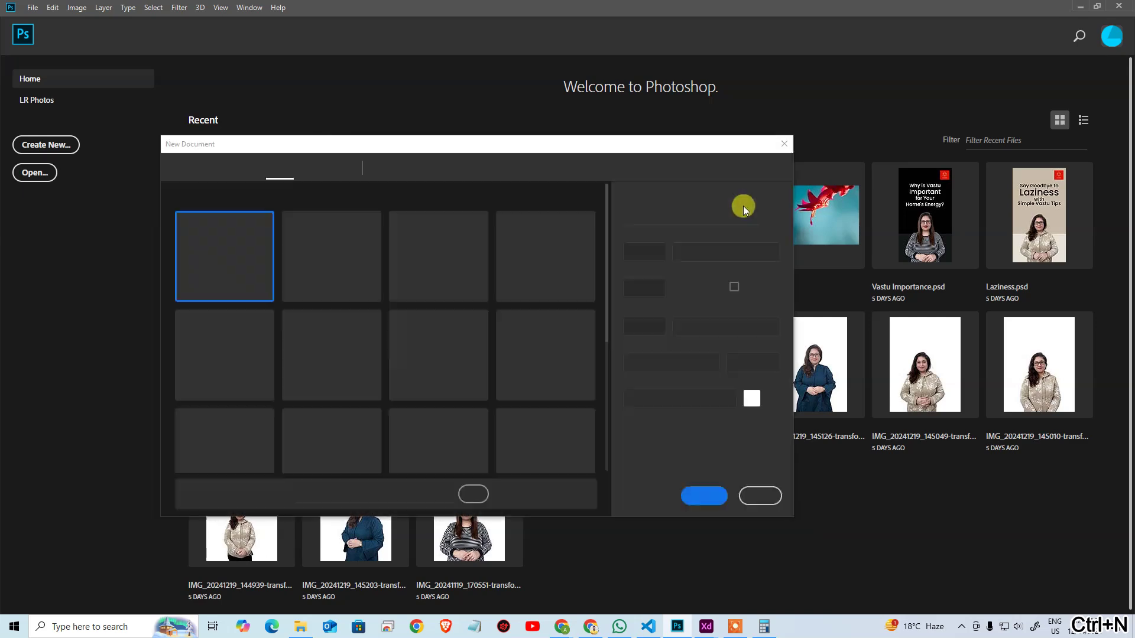
left_click(566, 166)
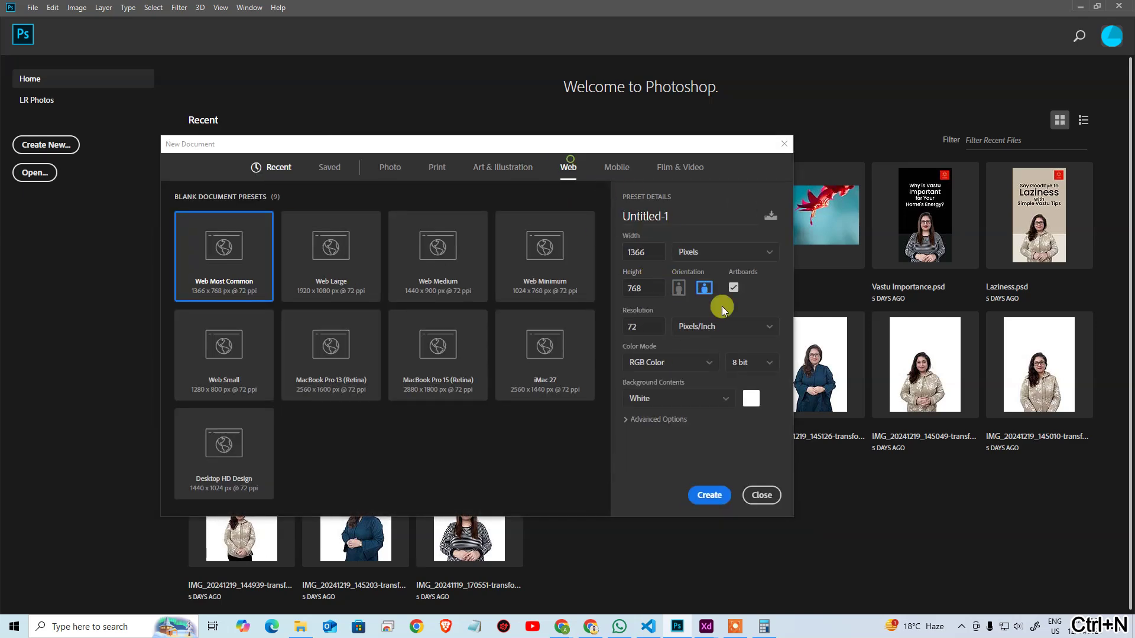
left_click(617, 167)
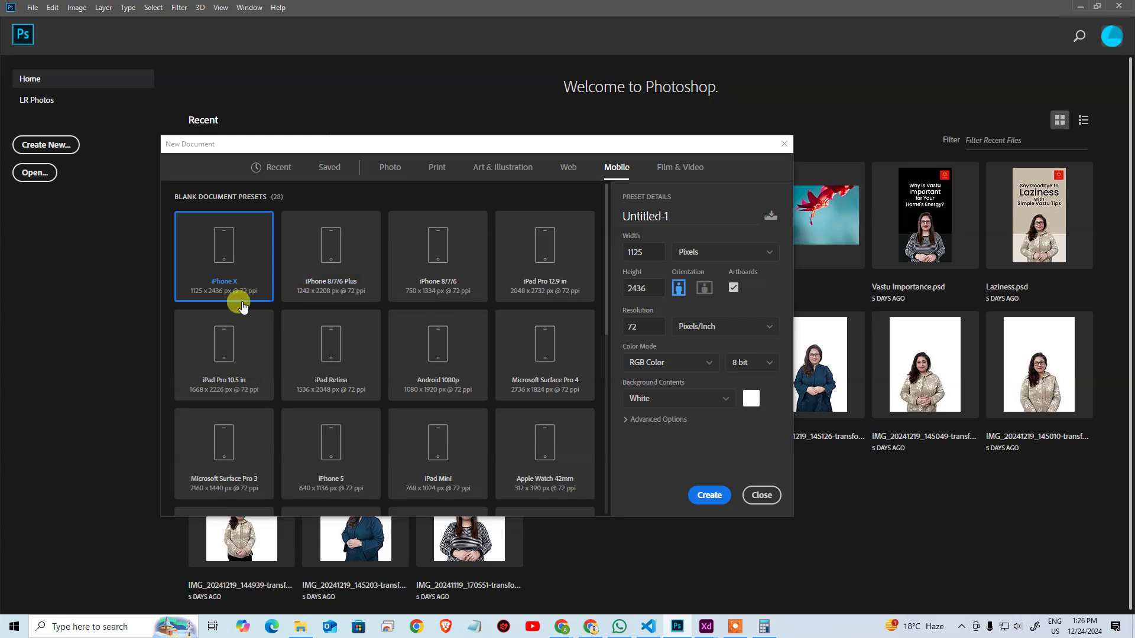
left_click(709, 496)
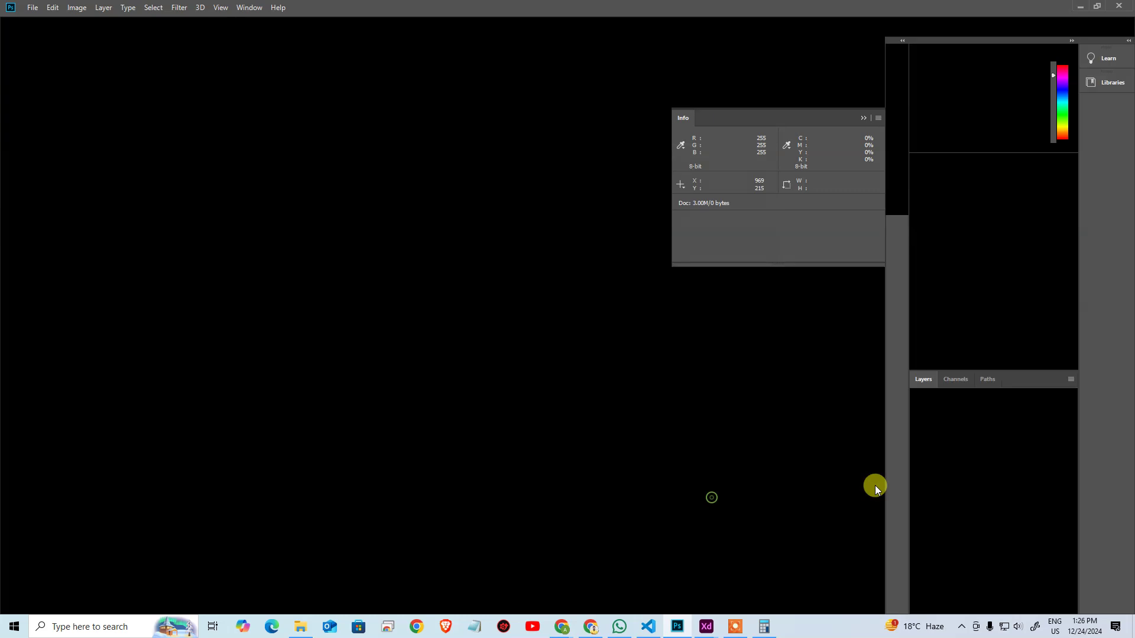
Step: Resize the image proportionally to 375 px wide and fit the artboard in the view
key("ctrl+alt+i")
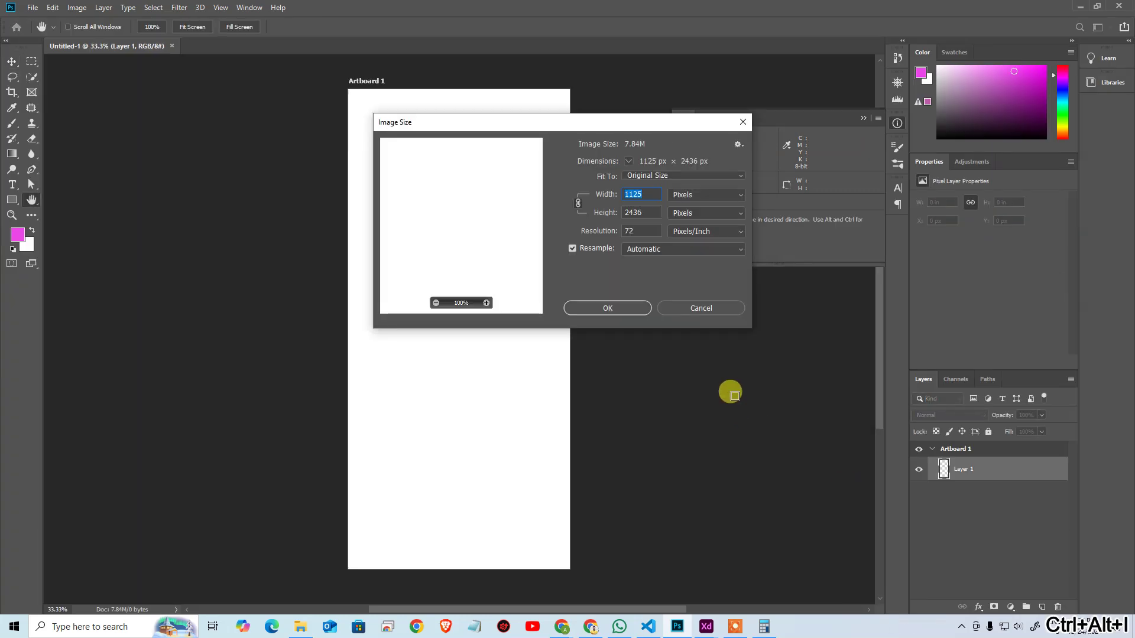
type("375")
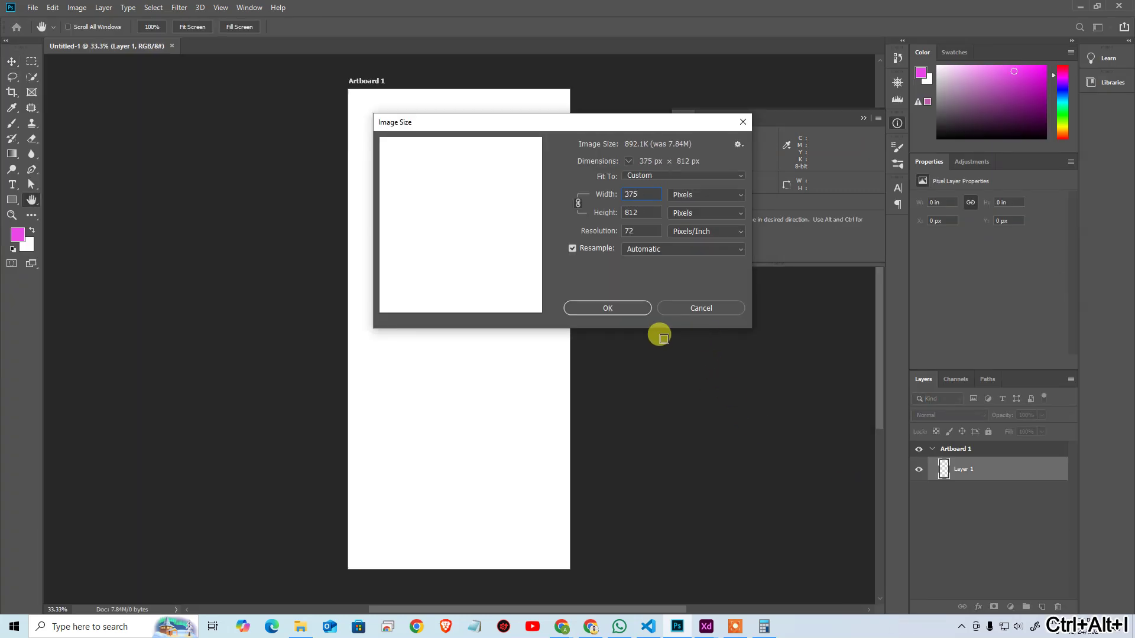
left_click(621, 305)
key("ctrl+alt+0")
key("ctrl+0")
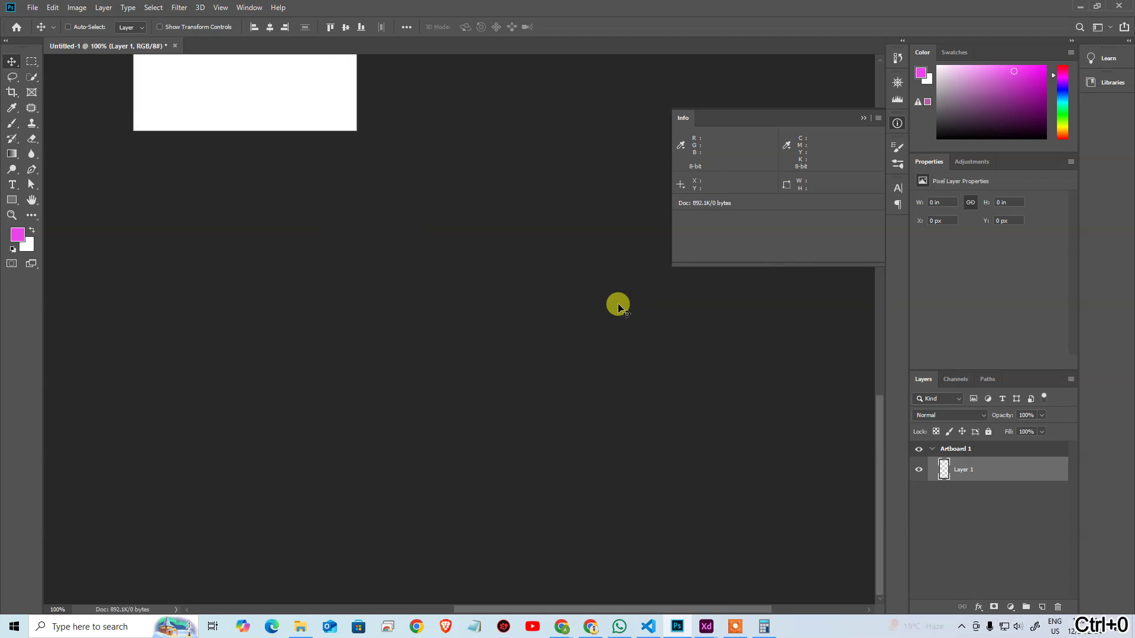
Step: Fill a full-width band about 375 by 48 px along the artboard's upper edge with the magenta foreground color
left_click(31, 61)
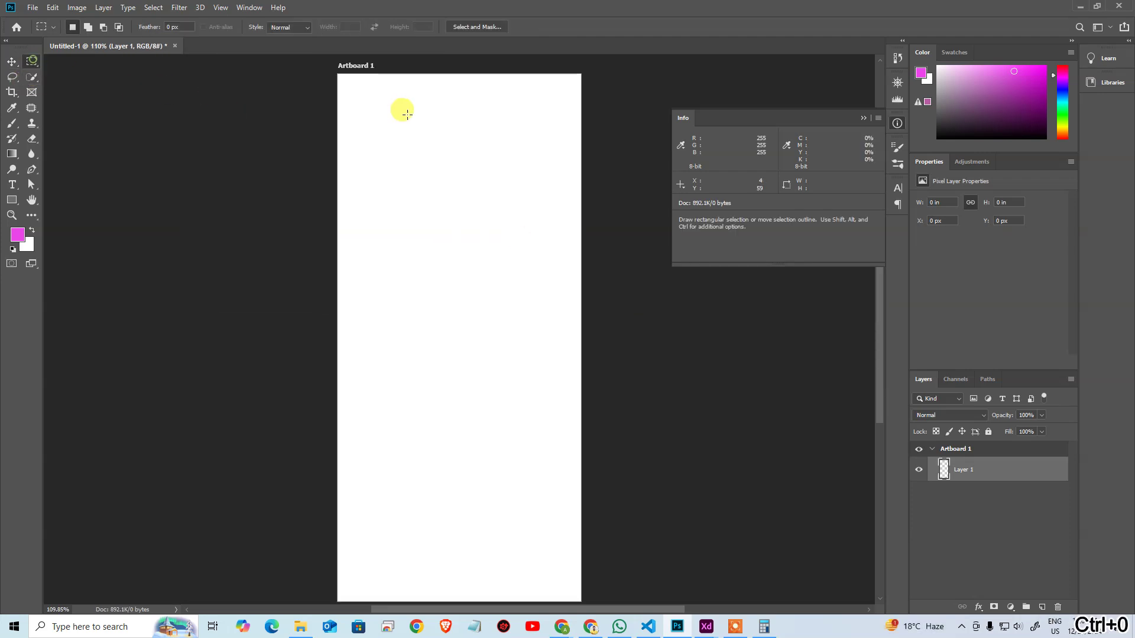
left_click_drag(337, 74, 580, 105)
key("alt+BackSpace")
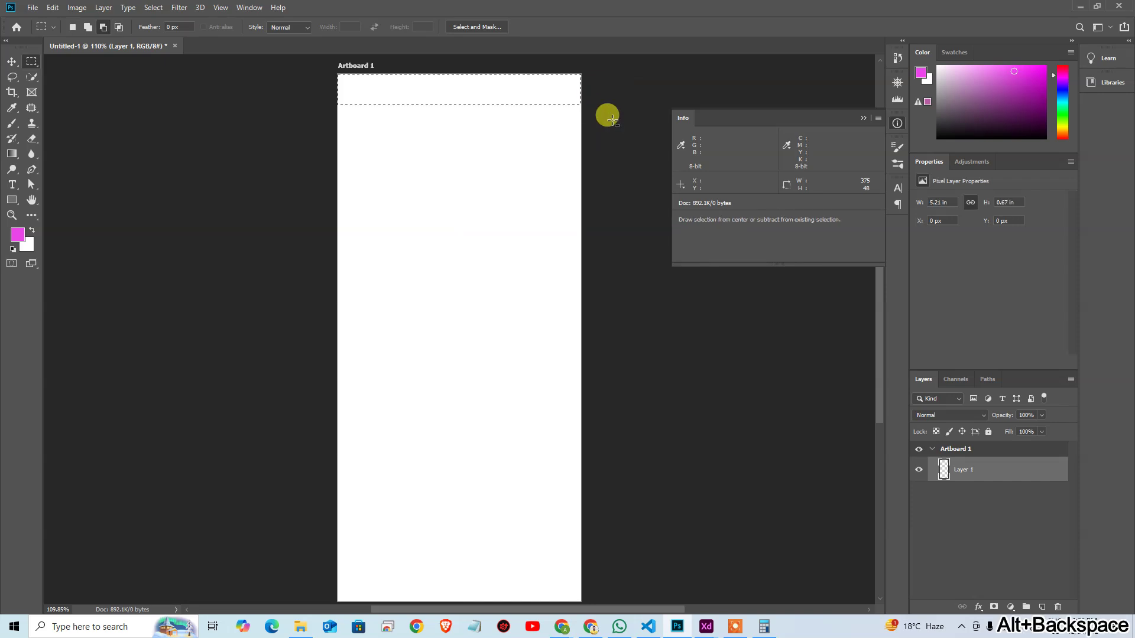
key("ctrl+d")
key("v")
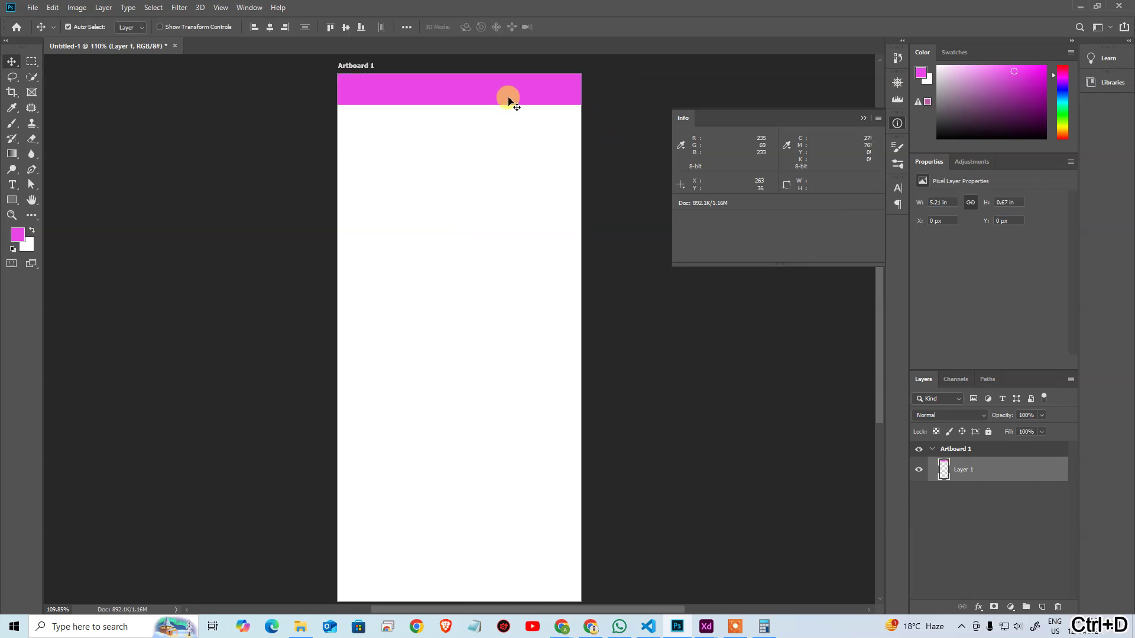
Step: Duplicate the magenta band below itself, leaving a small gap, and stretch the copy to about 152 px high
left_click_drag(494, 99, 460, 212)
key("ctrl+t")
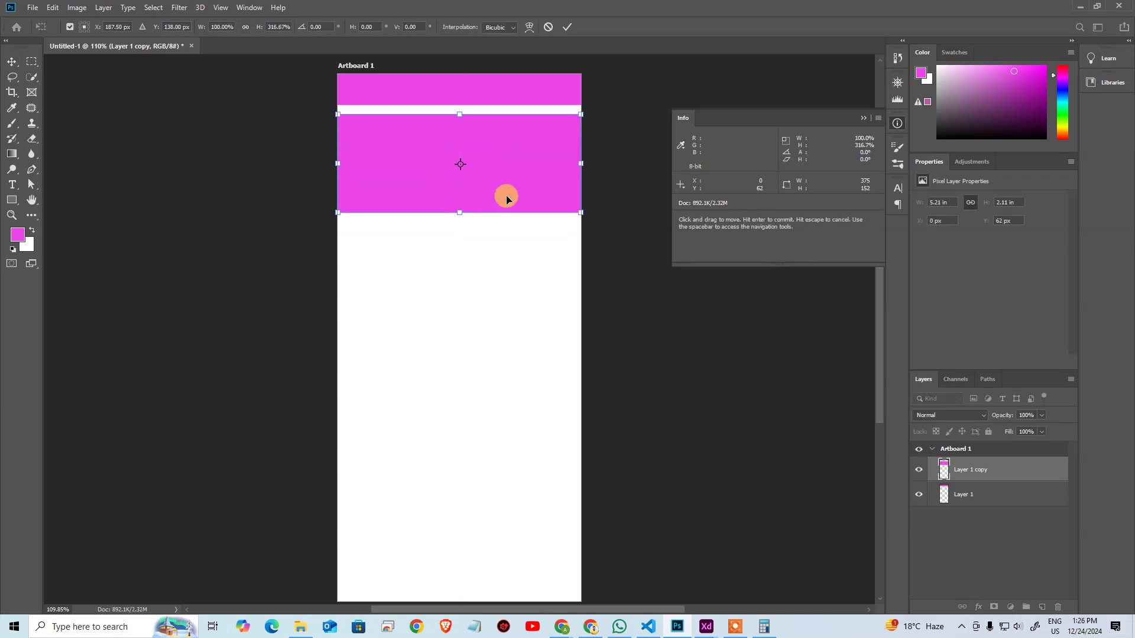
key("Return")
Step: Duplicate the large banner below itself and narrow the copy to about 144 px wide, aligned to the artboard's left edge
left_click_drag(438, 169, 428, 279)
key("ctrl+t")
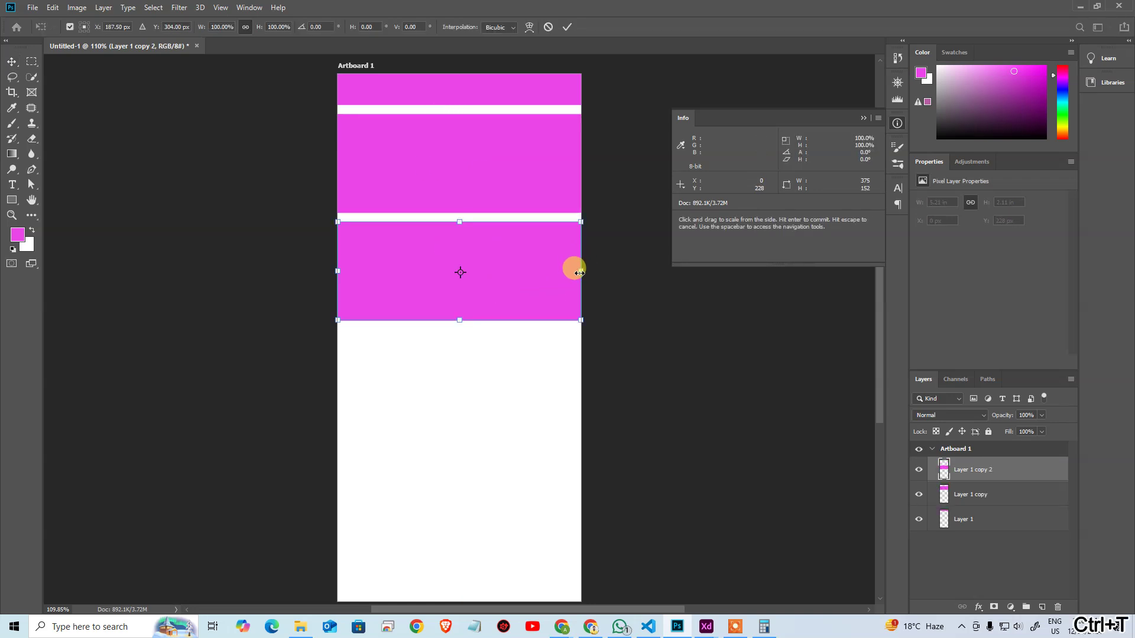
left_click_drag(580, 273, 431, 280)
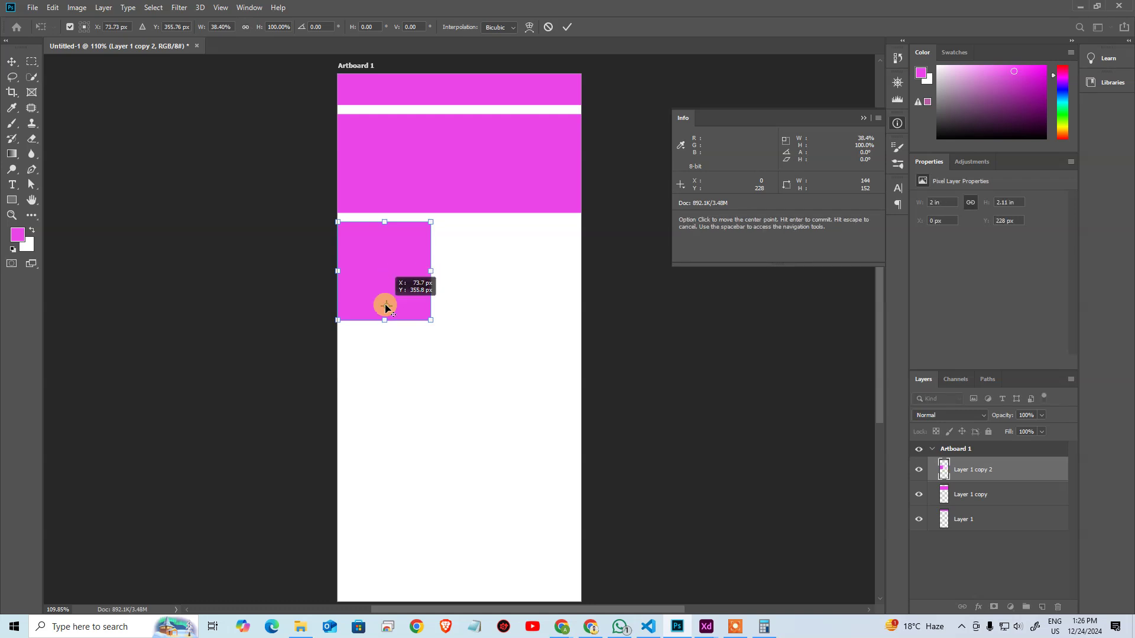
key("ctrl+z")
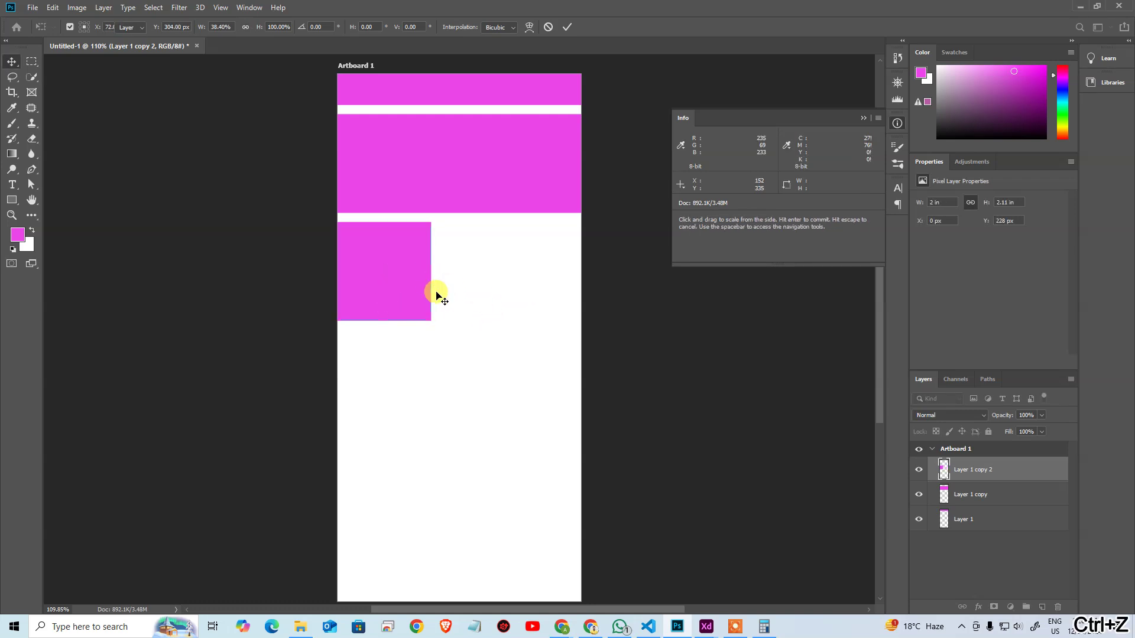
key("Return")
Step: Make two copies of the narrow block beside it and scale all three together to fit the artboard width with even gaps
left_click_drag(410, 286, 506, 297)
key("ctrl+z")
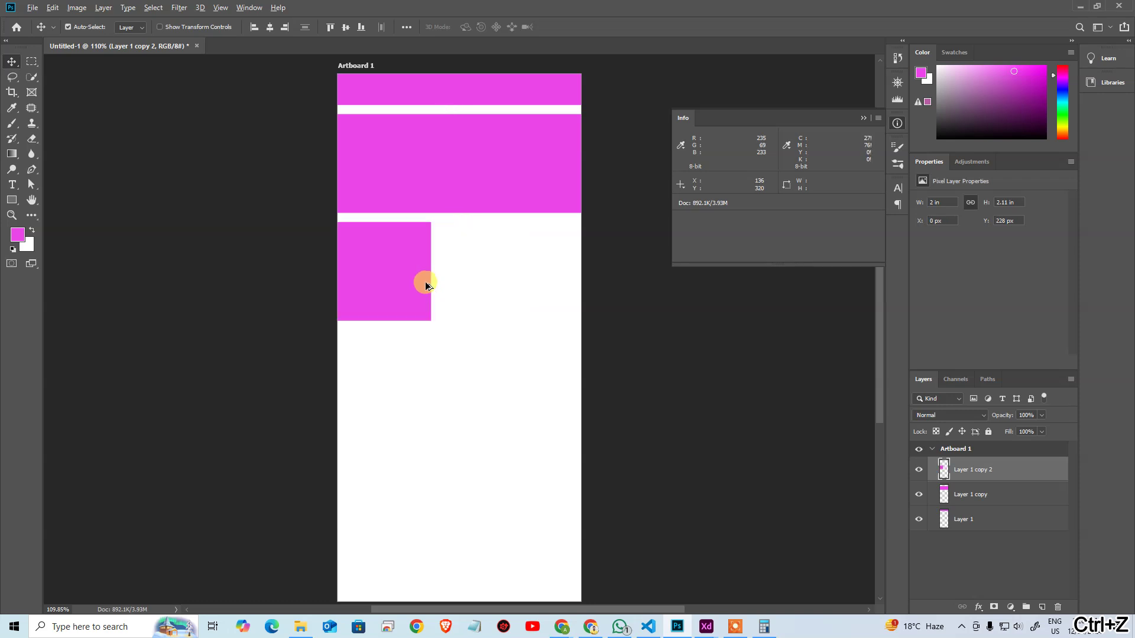
left_click_drag(409, 285, 586, 290, "alt")
left_click(405, 263)
left_click(481, 269, "shift")
left_click(554, 276, "shift")
key("ctrl+t")
key("Return")
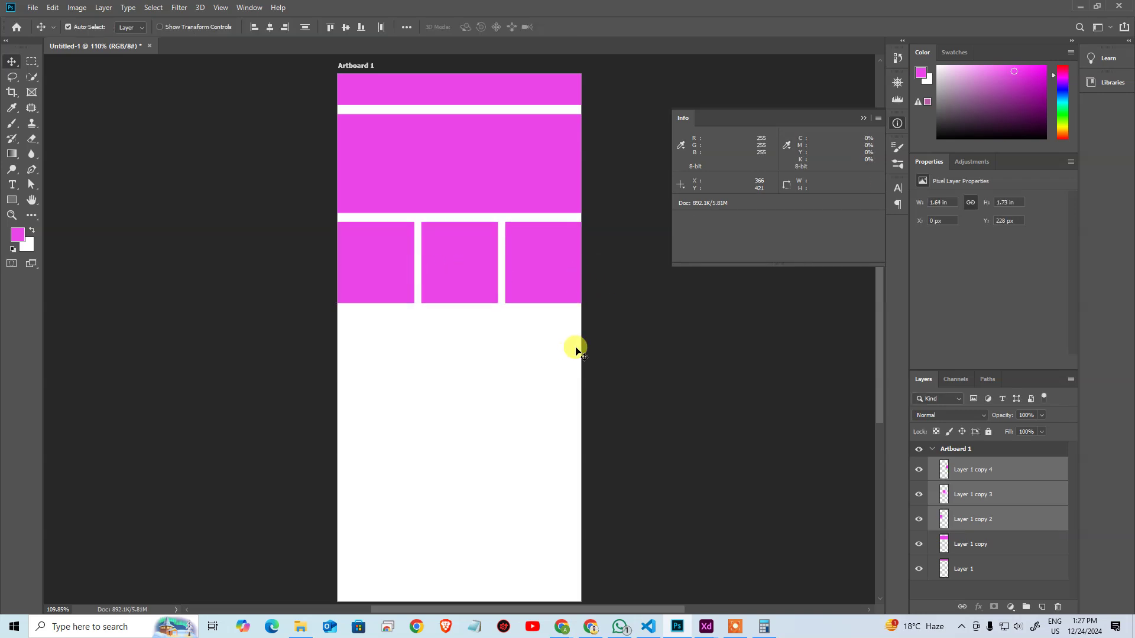
left_click(284, 326)
left_click_drag(283, 325, 600, 221)
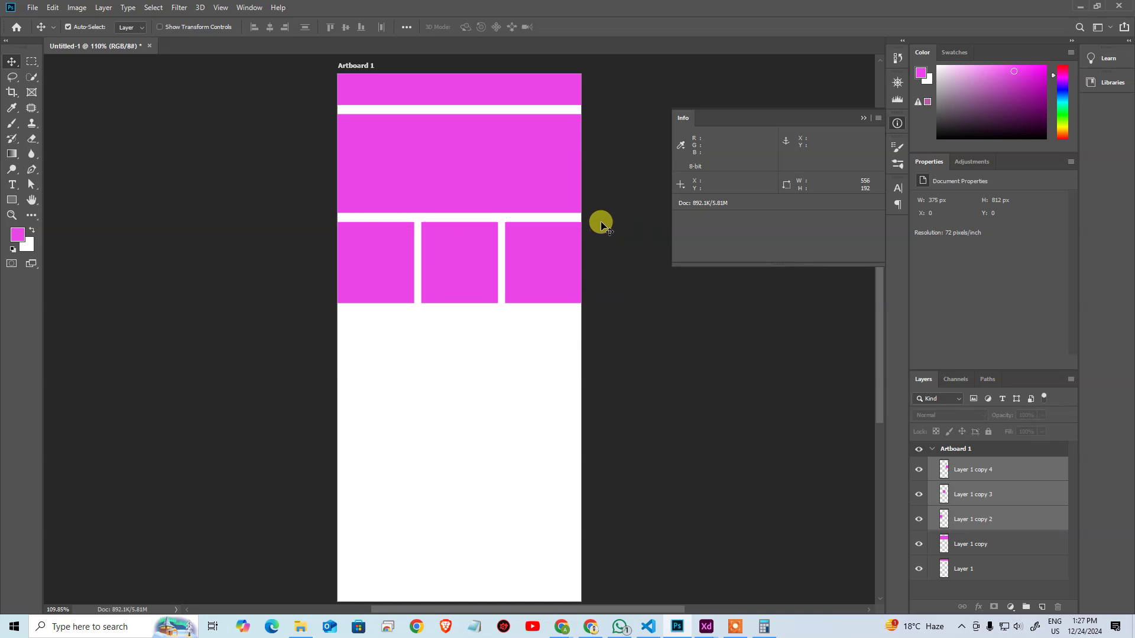
left_click_drag(559, 276, 560, 324)
key("ctrl+z")
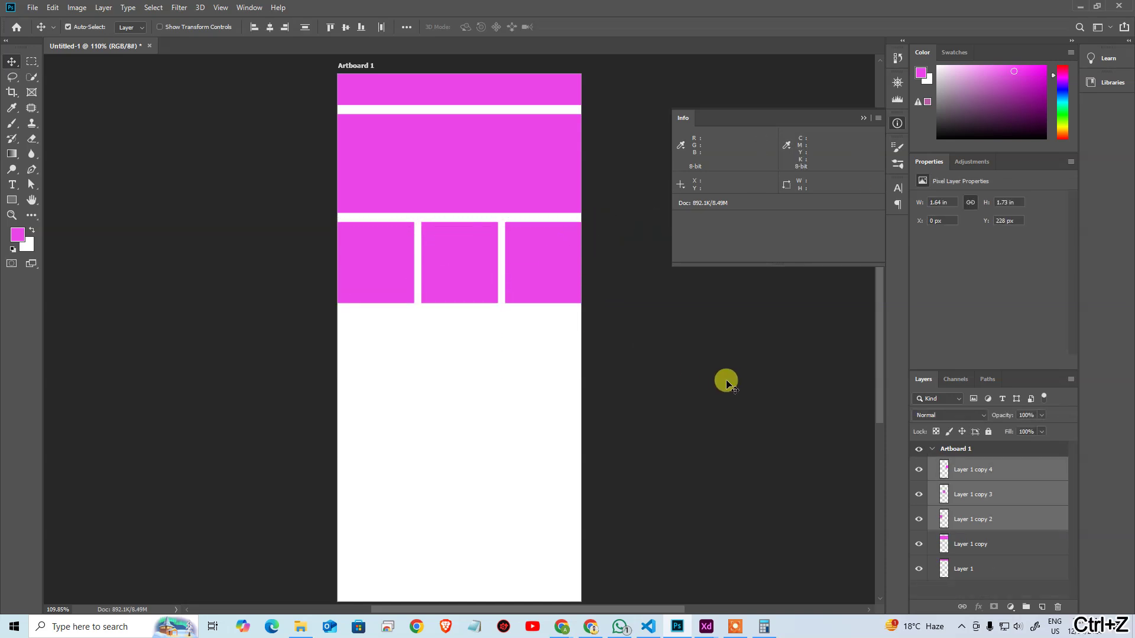
Step: Duplicate the row of three blocks twice downward with even gaps to form a 3 x 3 grid
left_click_drag(727, 380, 299, 221)
left_click_drag(532, 261, 526, 436)
left_click(675, 417)
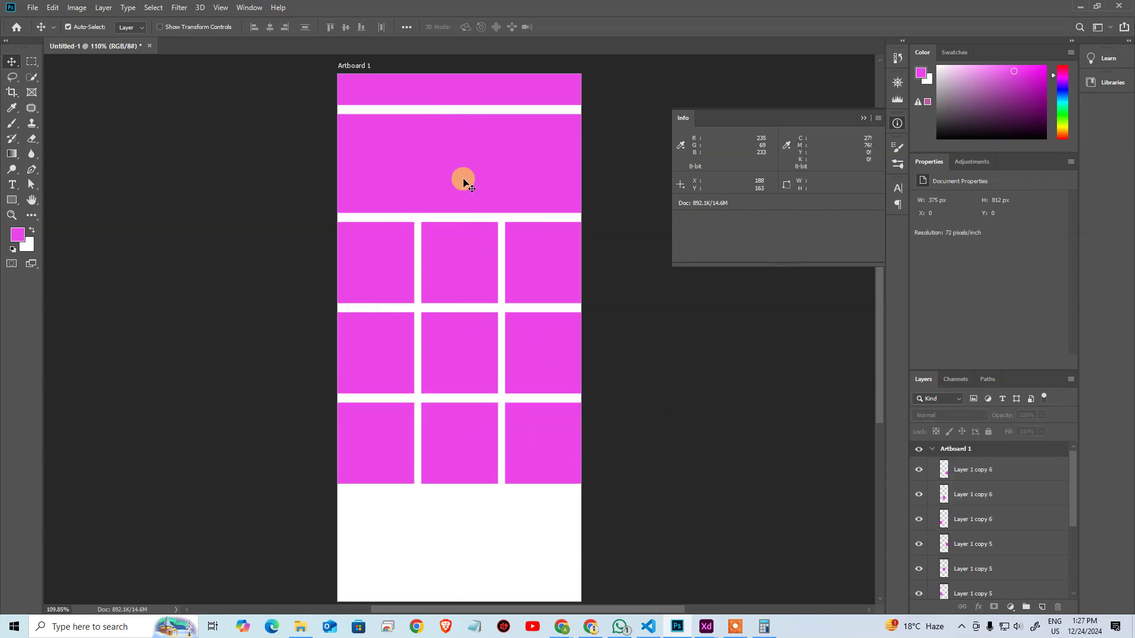
Step: Copy the thin header band to the artboard's lower edge as a footer and deselect it
left_click_drag(457, 97, 439, 566)
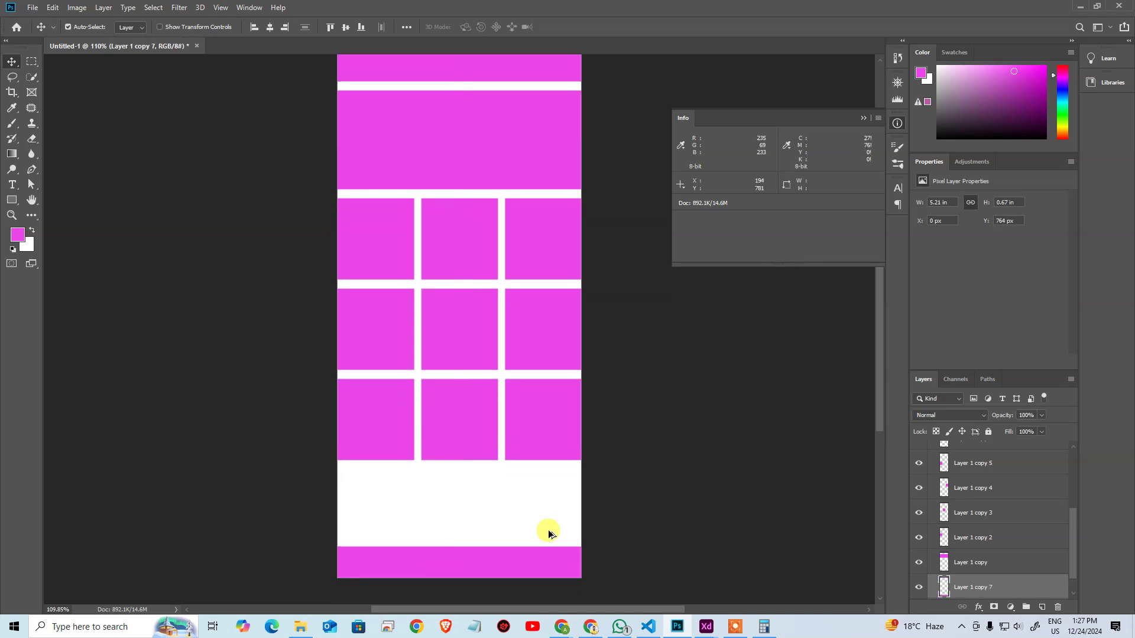
left_click(330, 172)
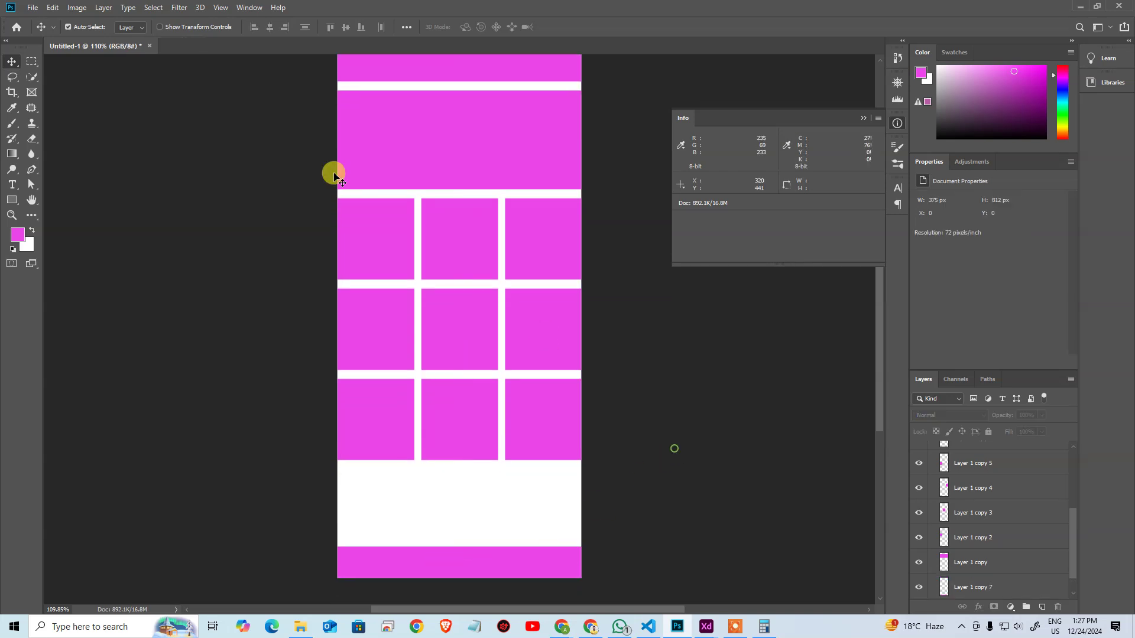
left_click(398, 422)
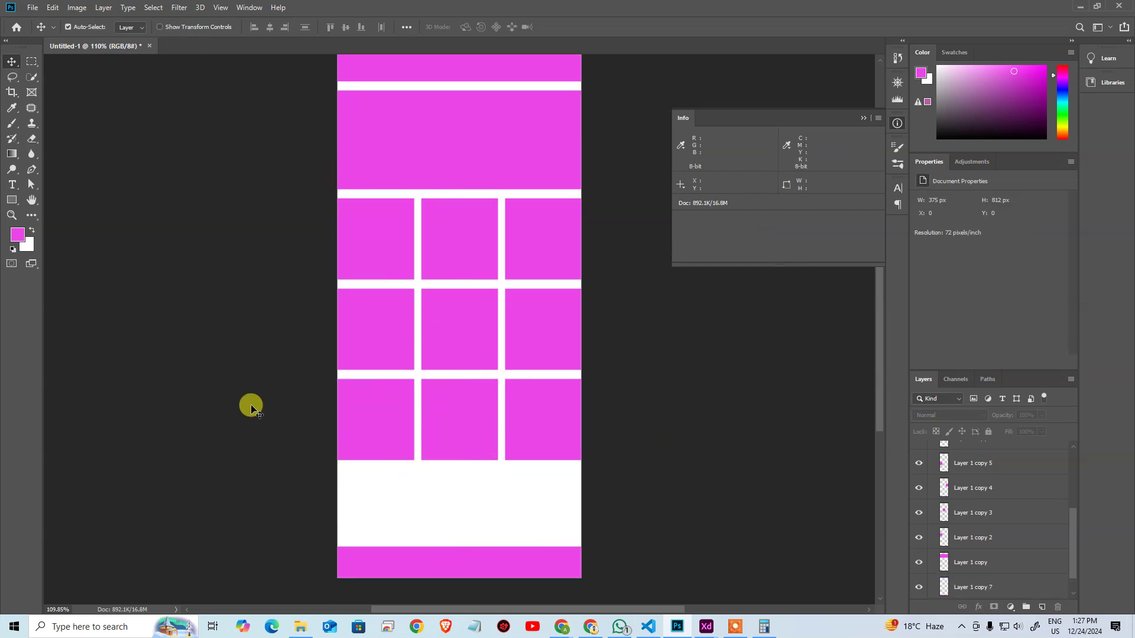
Step: Duplicate the large banner into the space below the grid and scale it proportionally to about 69%
left_click(455, 136)
left_click_drag(459, 124, 525, 463)
key("ctrl+t")
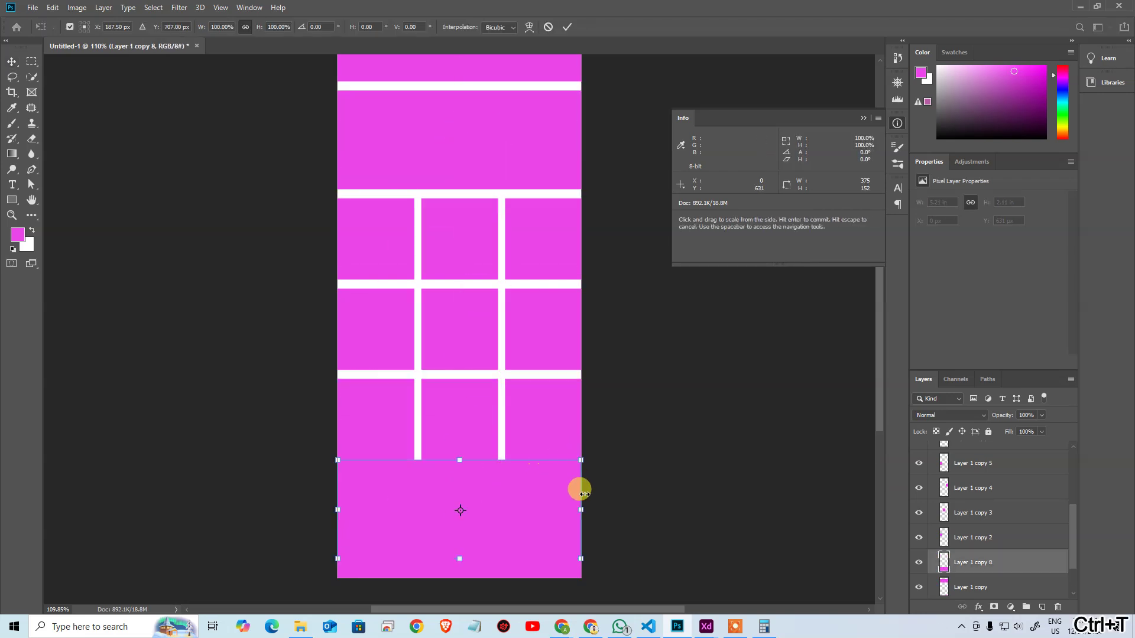
left_click_drag(577, 511, 543, 504)
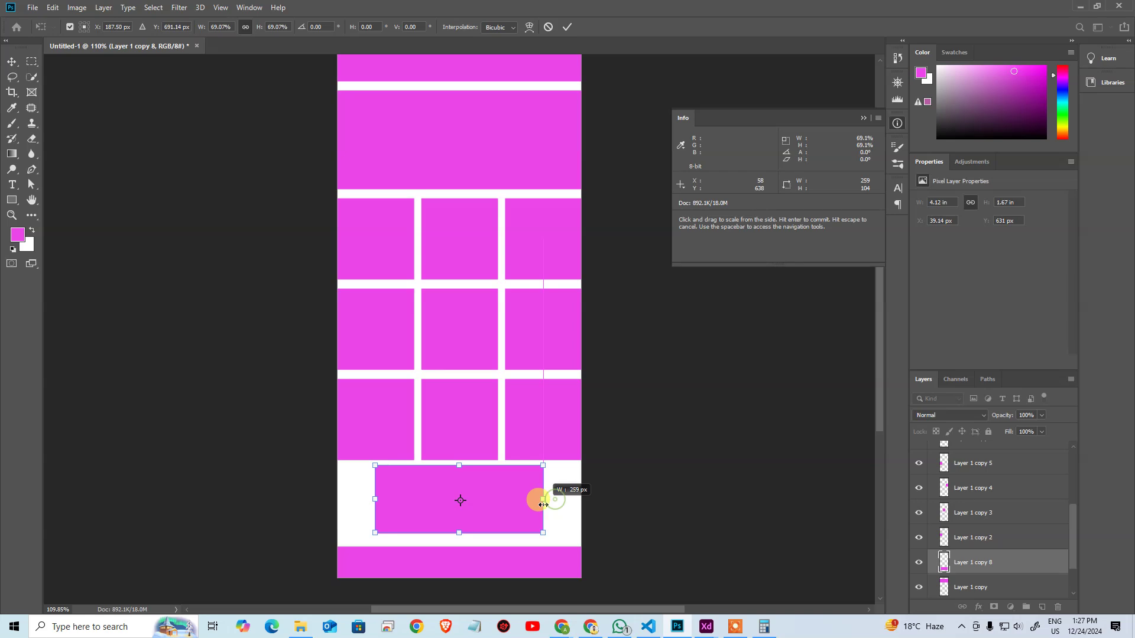
Step: Center the scaled banner vertically between the grid and the footer and stretch it to the full 375 px artboard width
key("shift+Down")
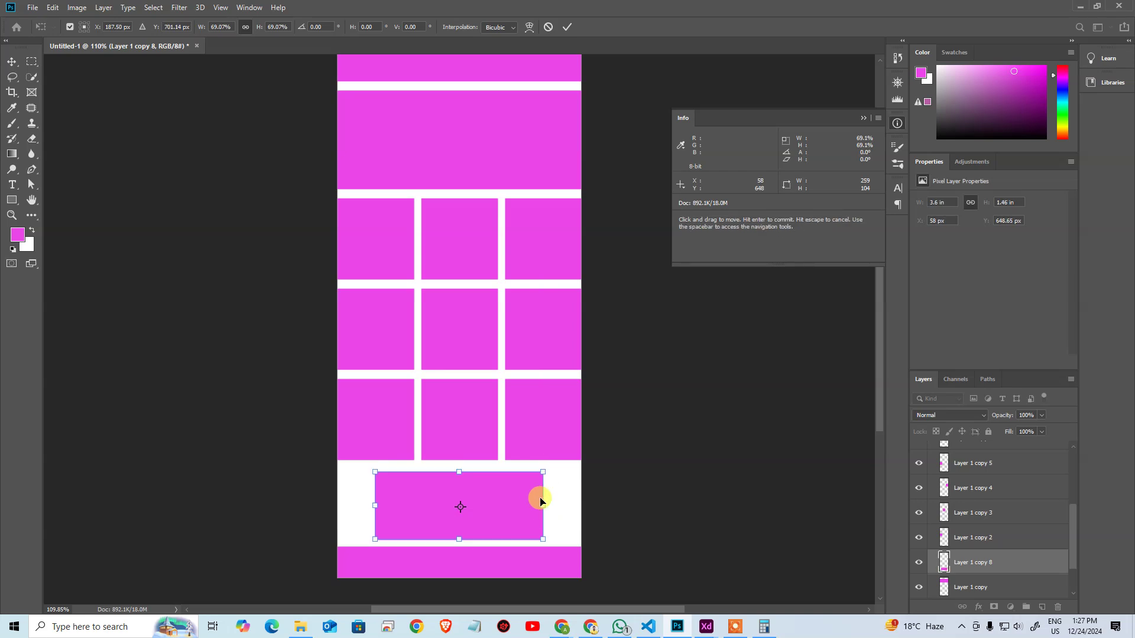
key("Up")
key("Up")
key("Up")
key("Up")
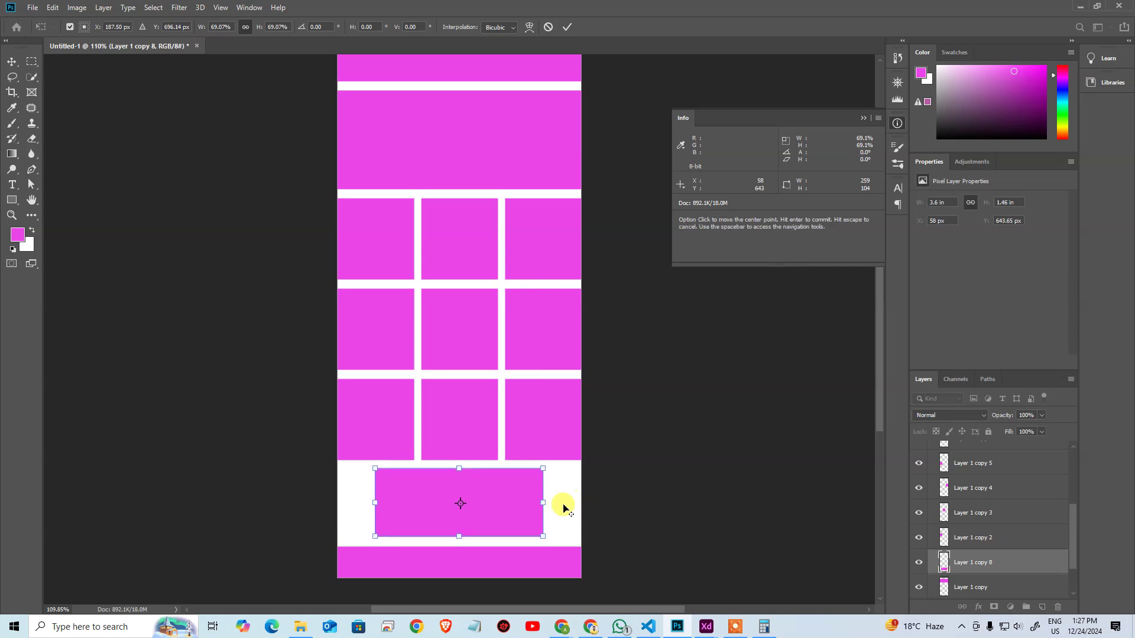
left_click_drag(541, 501, 579, 503)
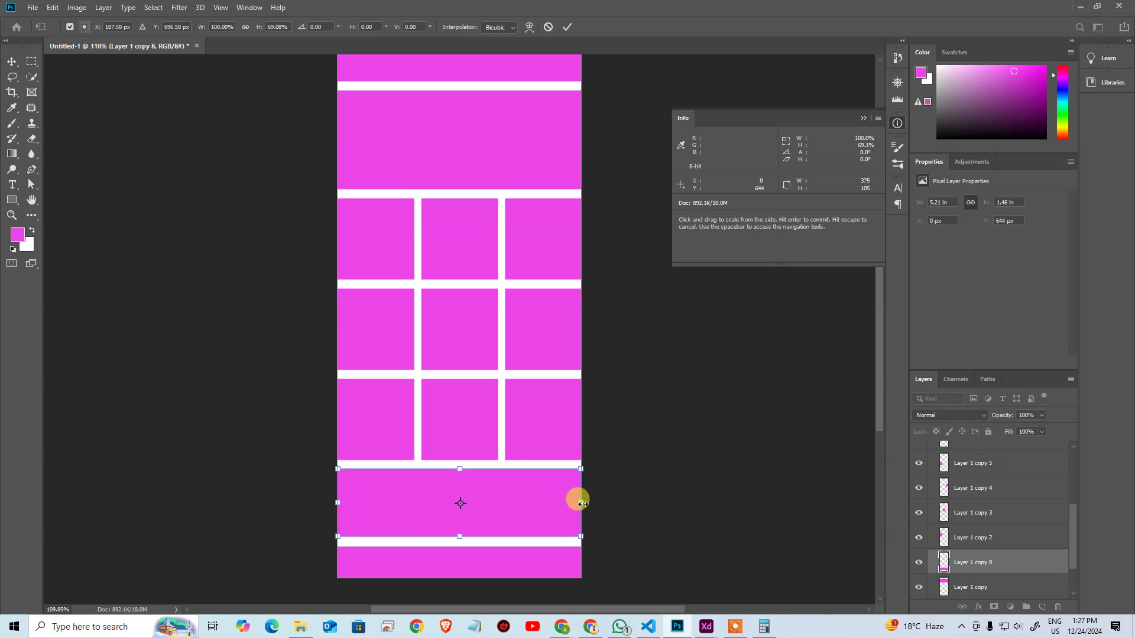
key("Return")
left_click(679, 490)
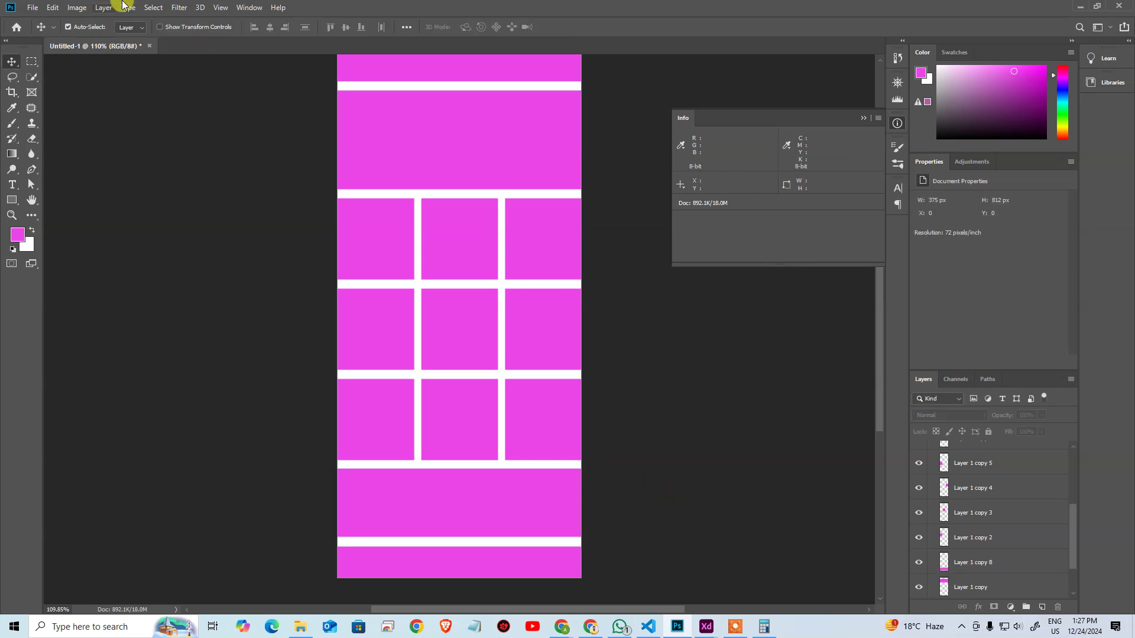
Step: Save the layered layout as the Photoshop file demo in the Desktop xd folder, keeping Maximize Compatibility enabled
left_click(32, 9)
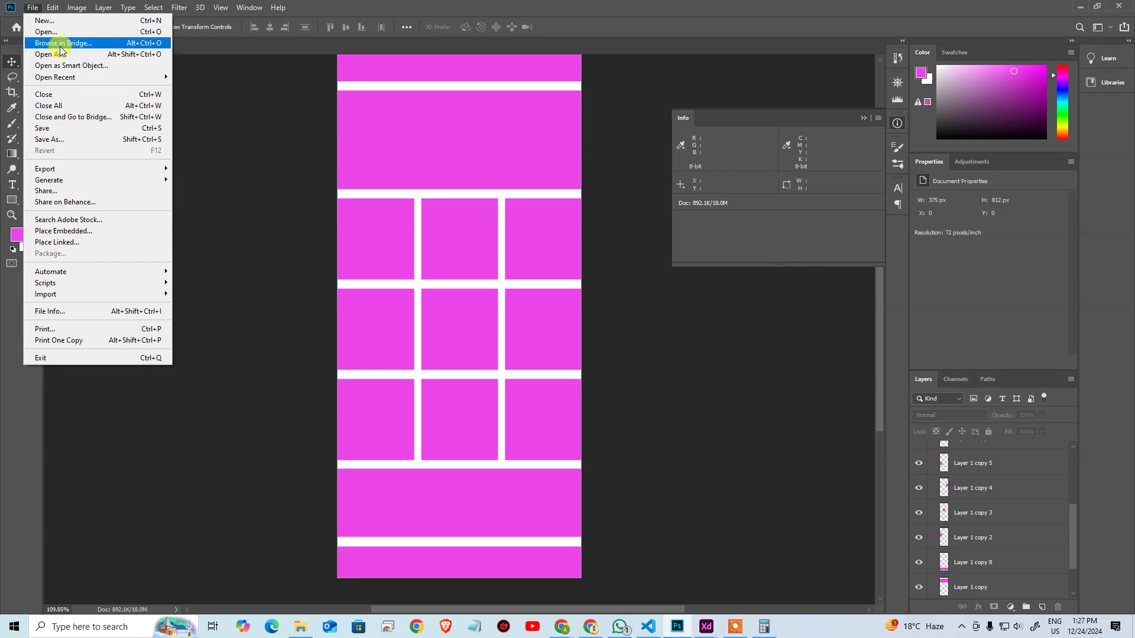
left_click(69, 137)
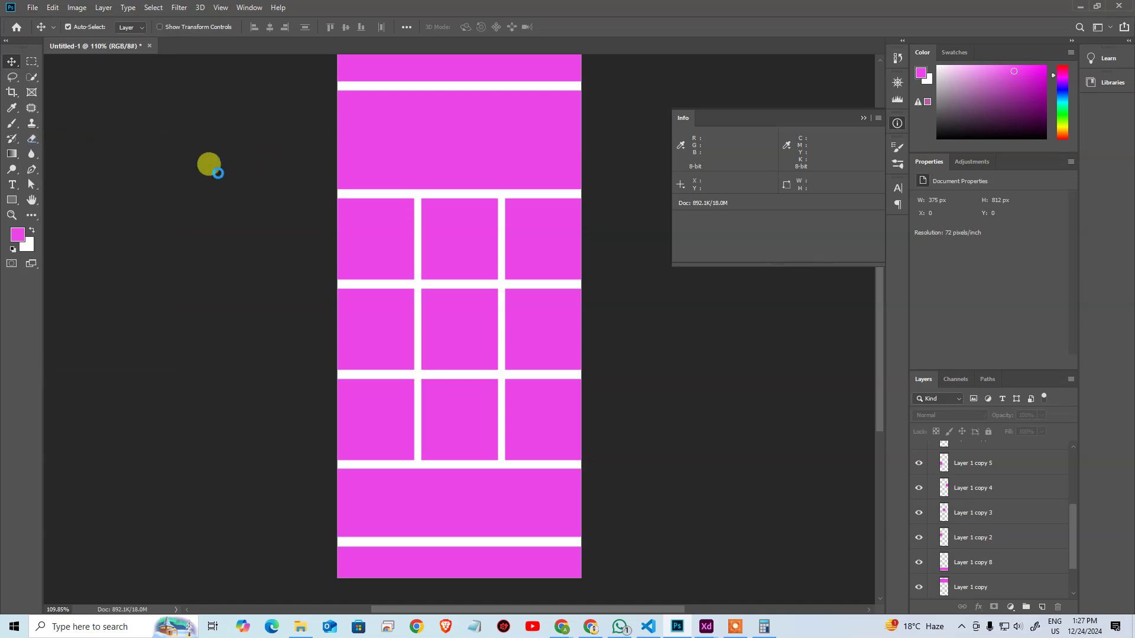
left_click(158, 213)
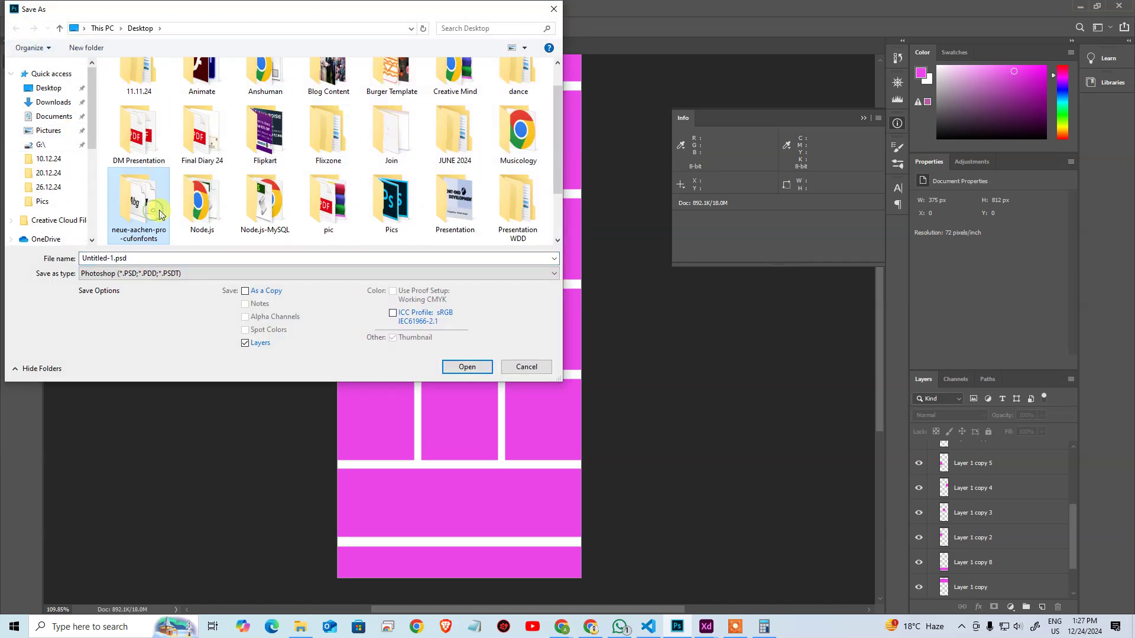
scroll(159, 214, "down", 2)
left_click(328, 198)
double_click(328, 198)
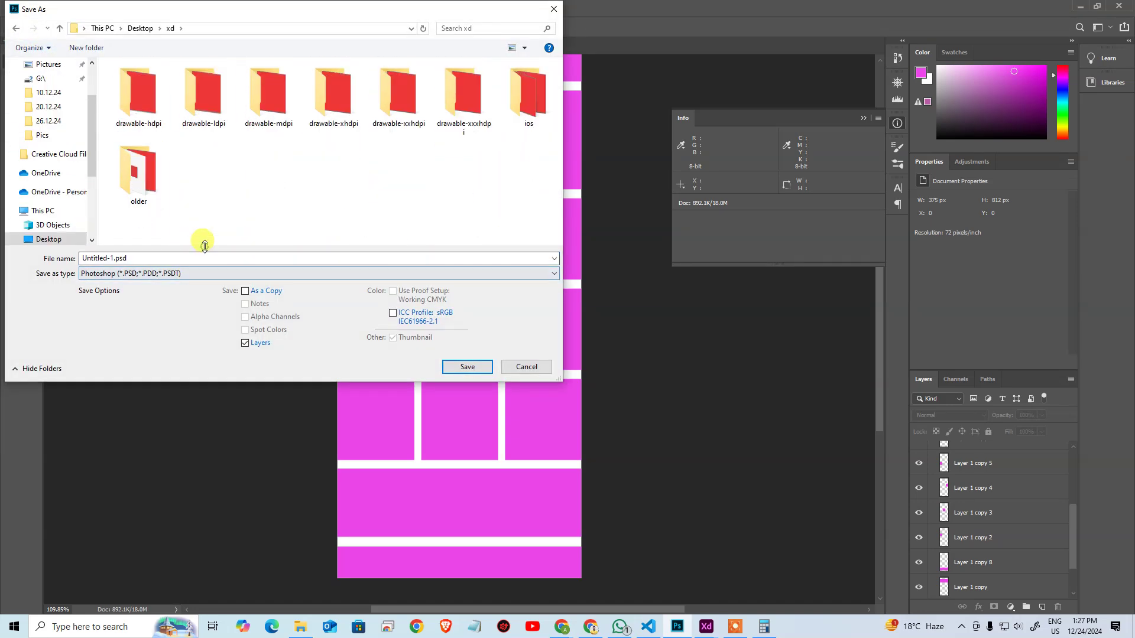
left_click(194, 256)
type("demo")
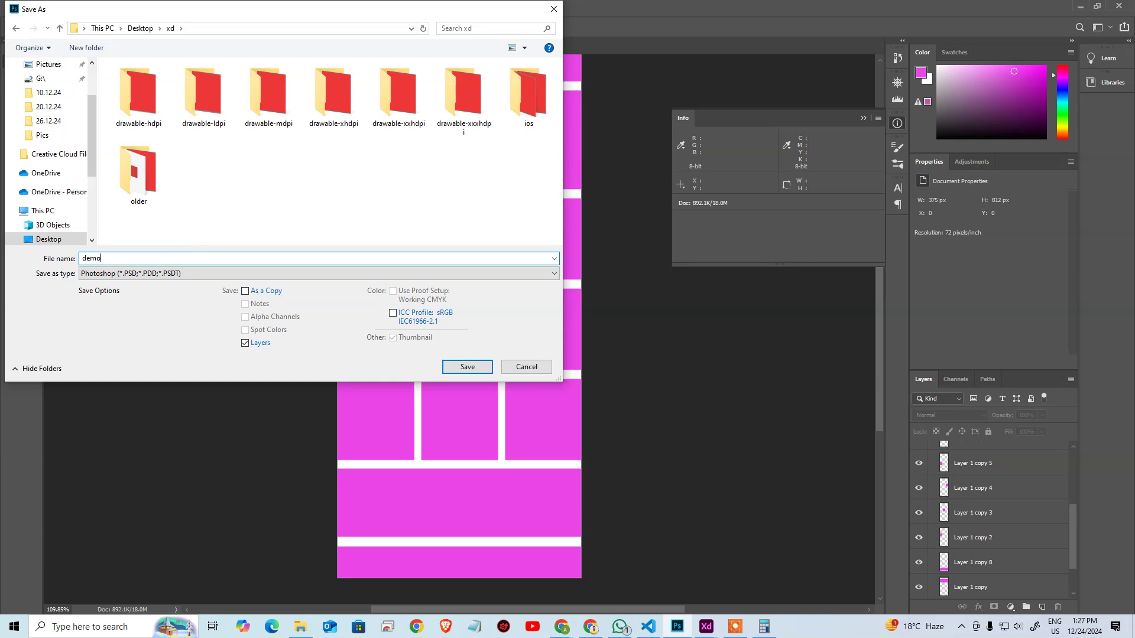
key("Return")
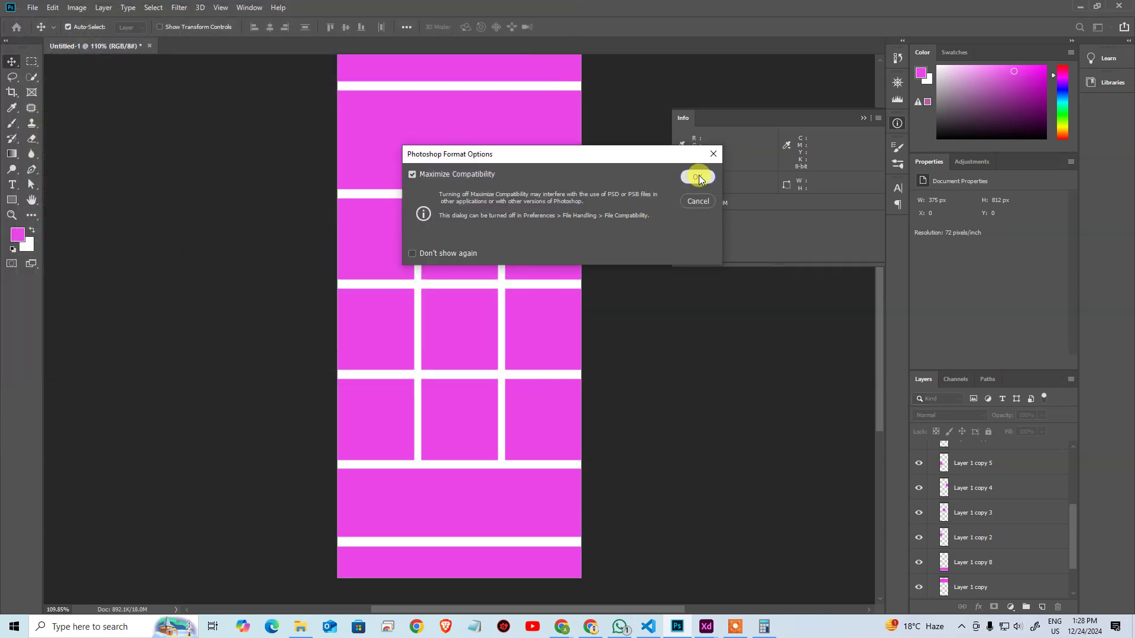
left_click(698, 177)
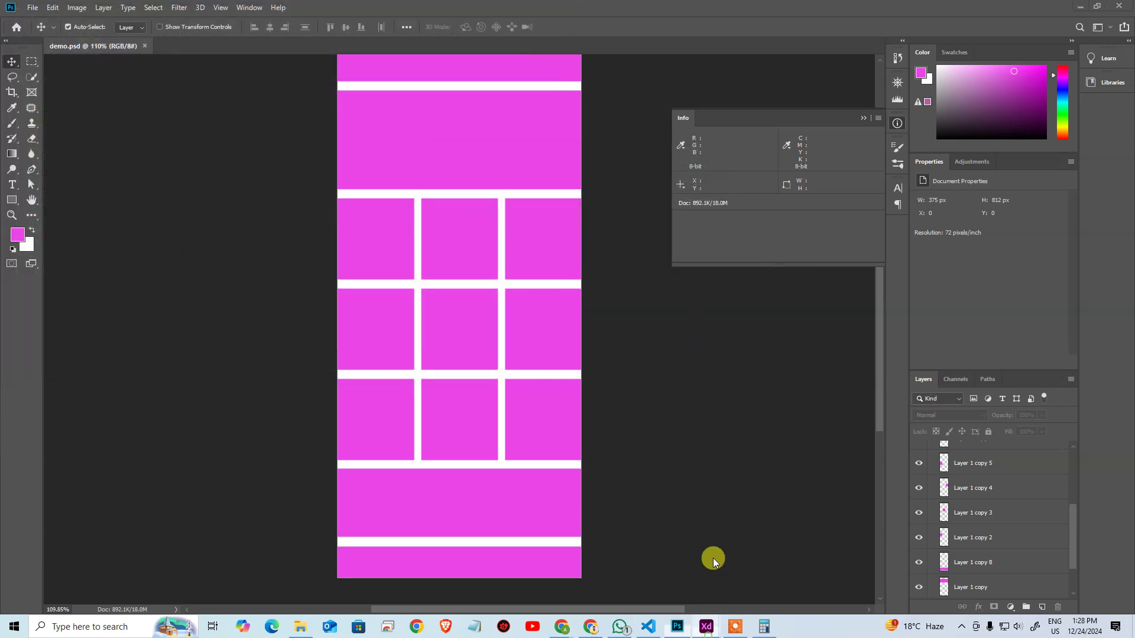
Step: Switch to XD and delete the red rectangle from the iPhone X artboard
mouse_move(707, 627)
left_click(686, 585)
left_click_drag(337, 117, 786, 254)
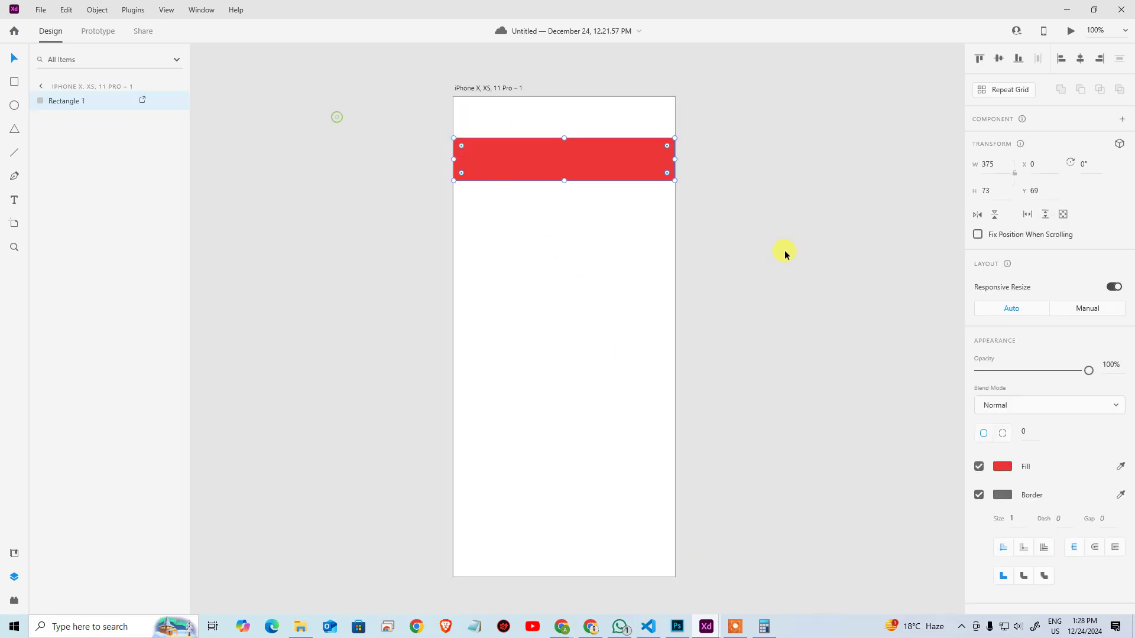
key("Delete")
Step: Import demo.psd from the Desktop xd folder into the XD document with all file types shown, then deselect the imported artboard
left_click(43, 10)
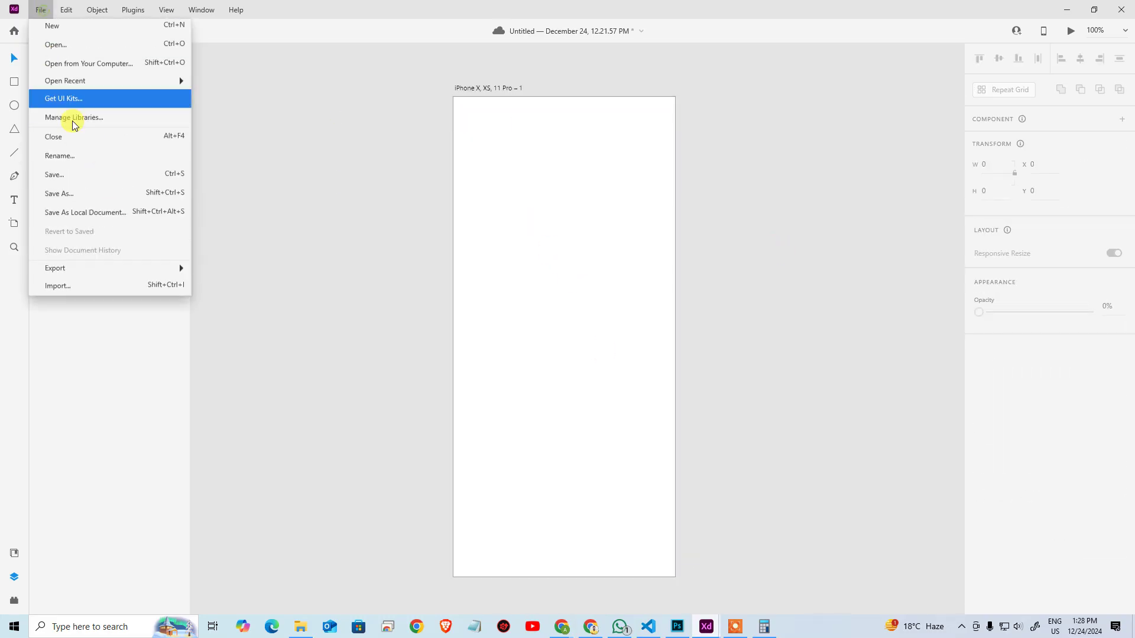
left_click(114, 283)
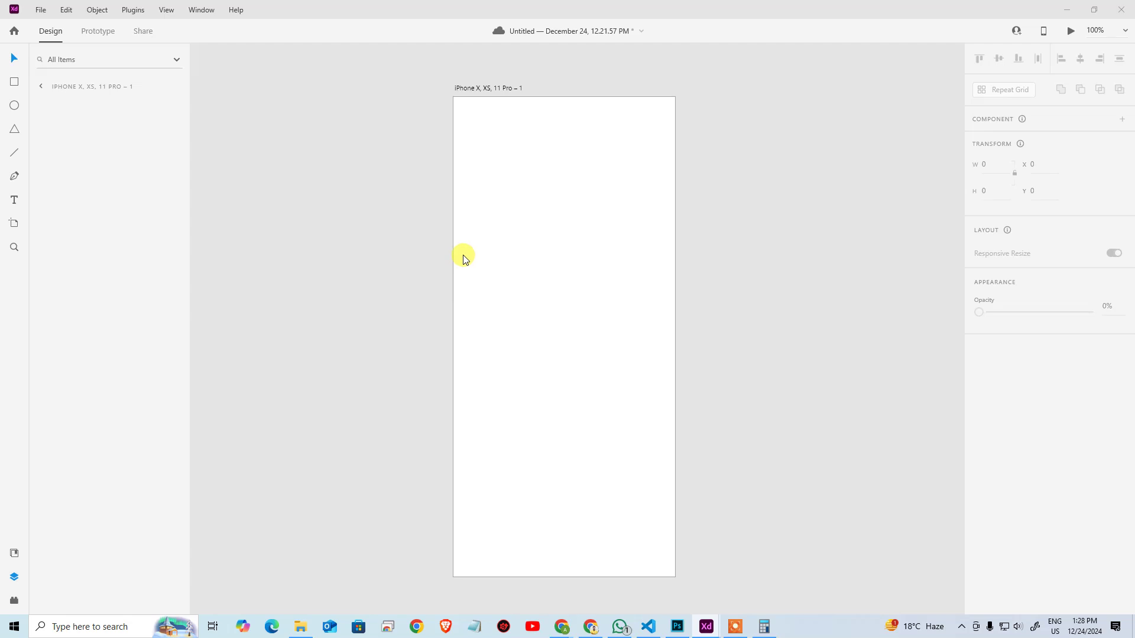
left_click(467, 282)
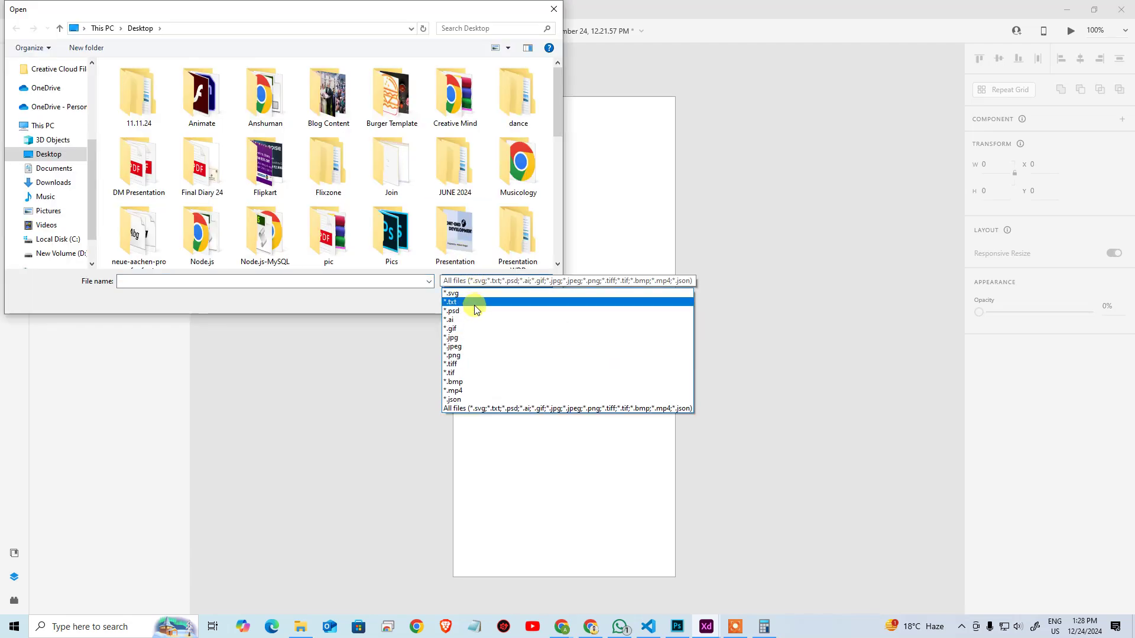
left_click(519, 409)
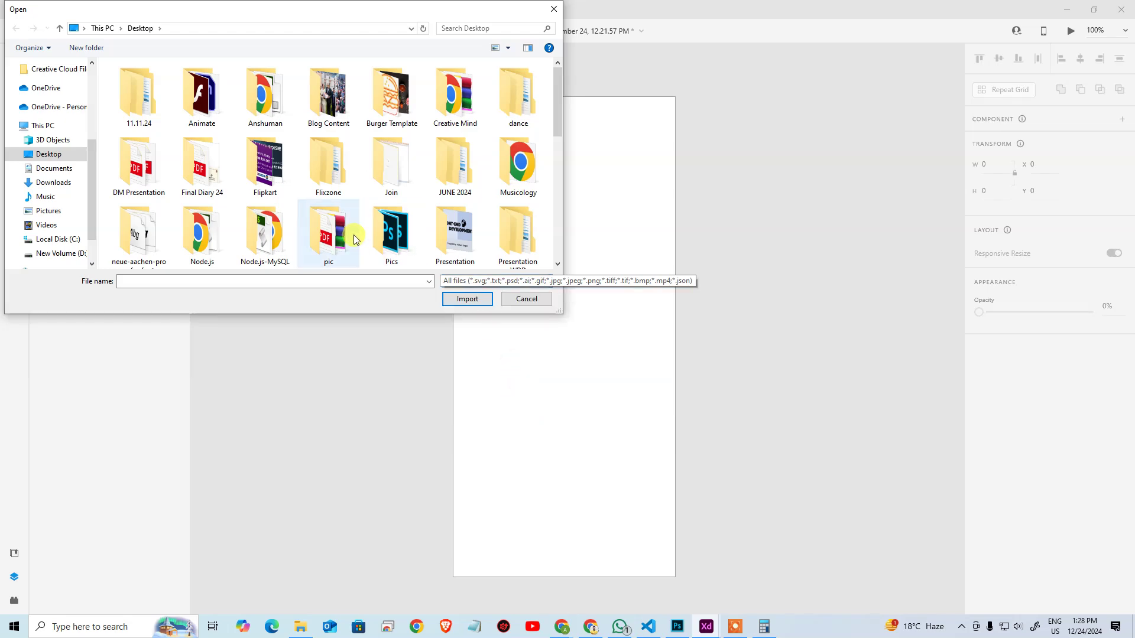
scroll(329, 254, "down", 10)
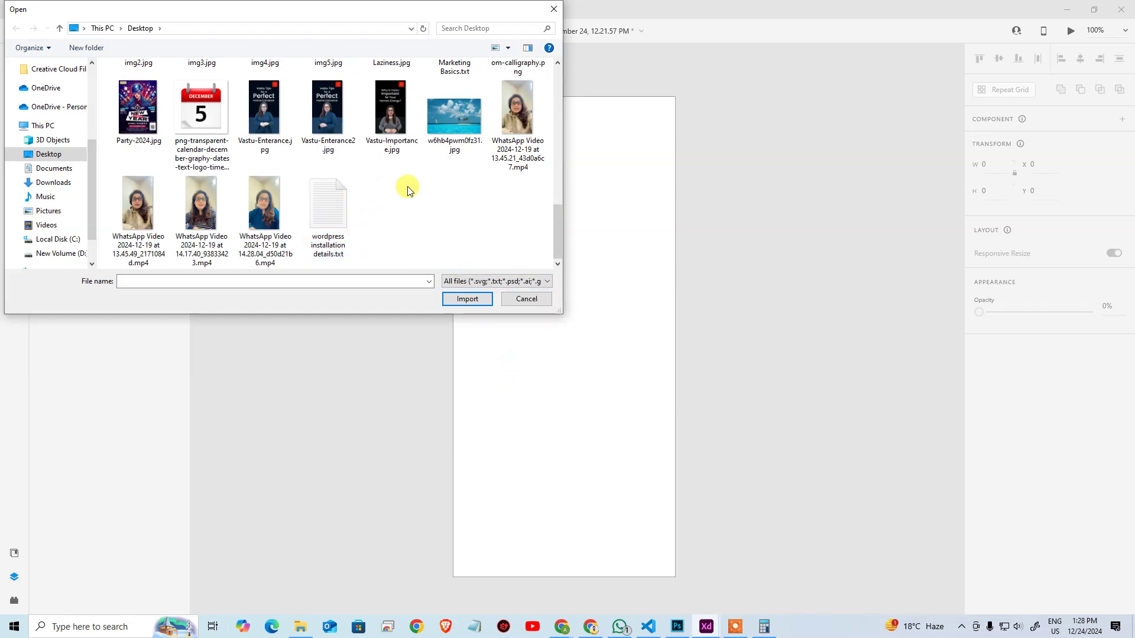
scroll(408, 189, "up", 10)
double_click(325, 88)
double_click(208, 156)
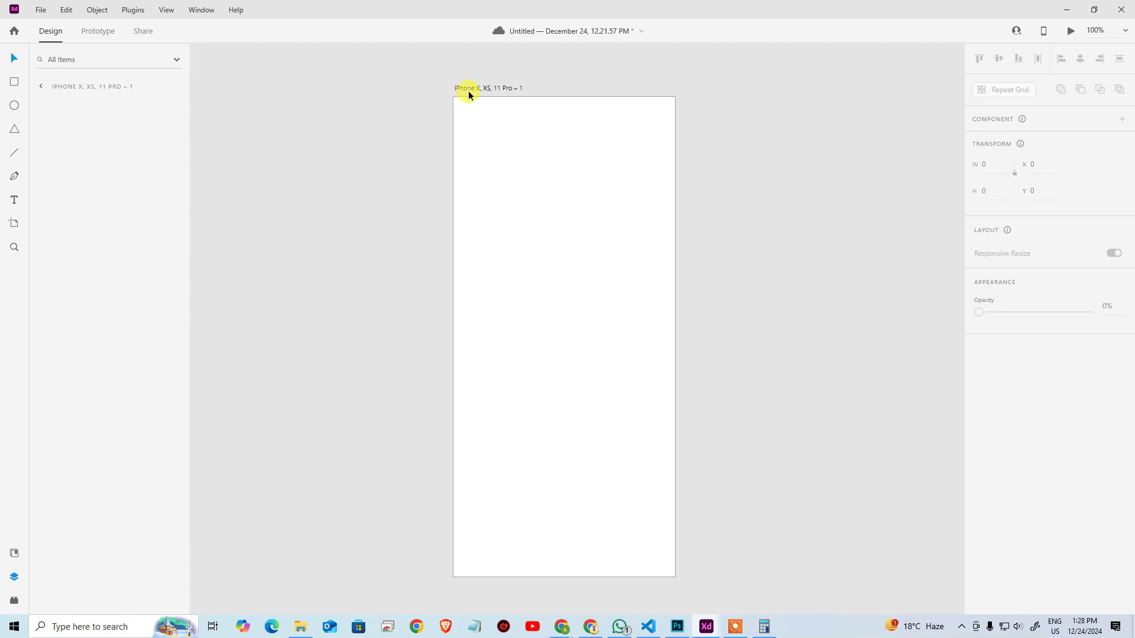
key("ctrl+v")
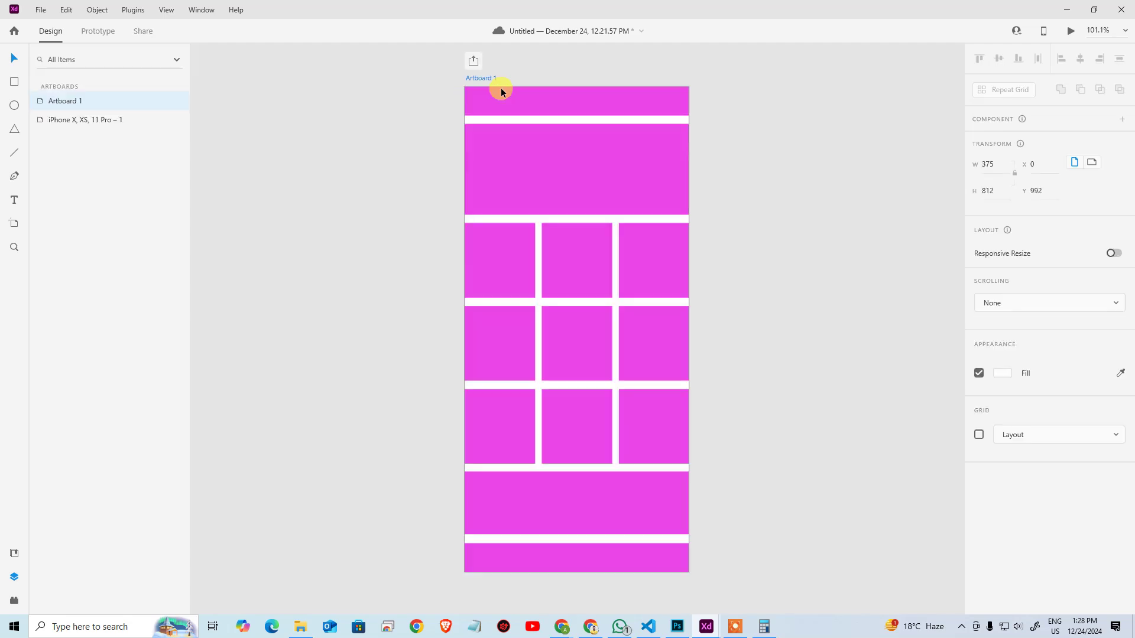
left_click(789, 202)
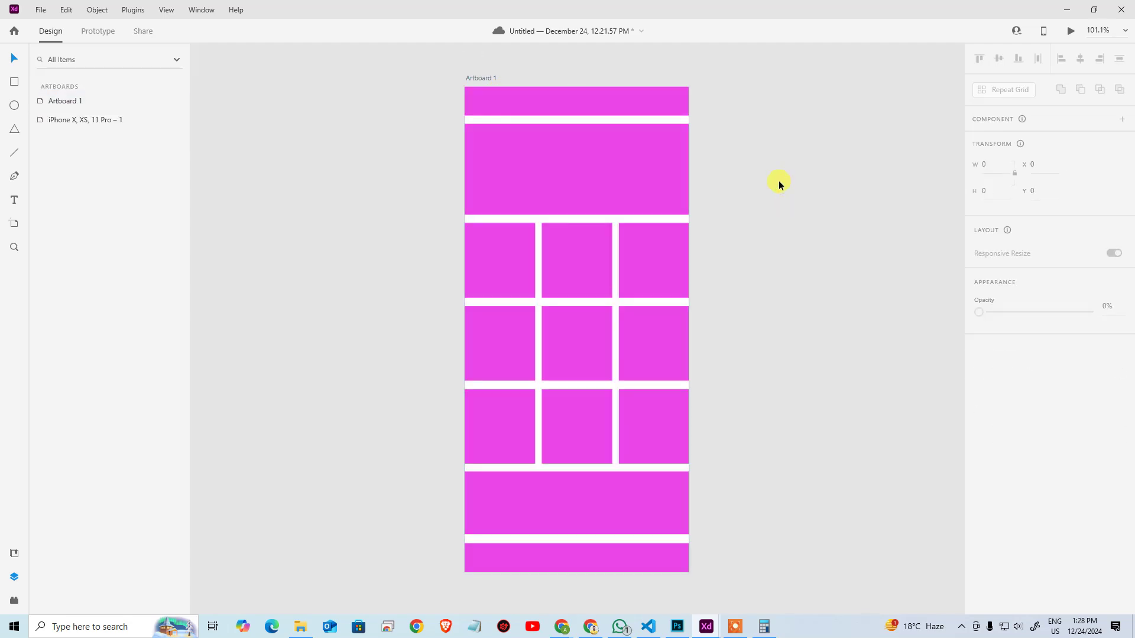
Step: Move the imported Artboard 1 from below to the right of the blank iPhone X artboard, aligning their upper edges
key("ctrl+minus")
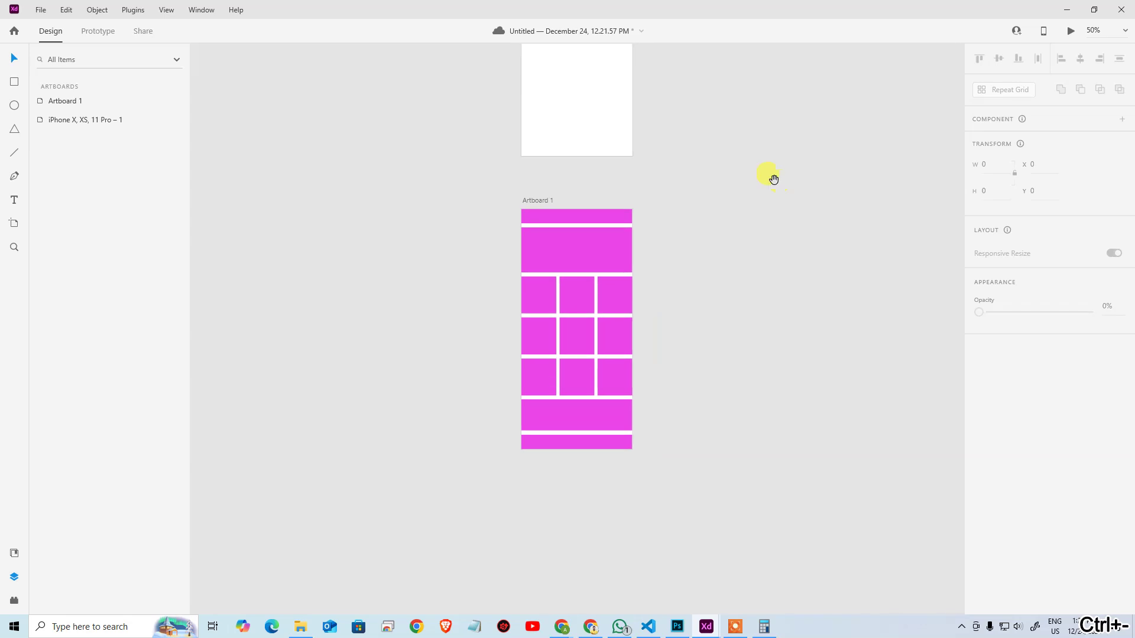
left_click_drag(774, 179, 735, 352)
left_click(499, 373)
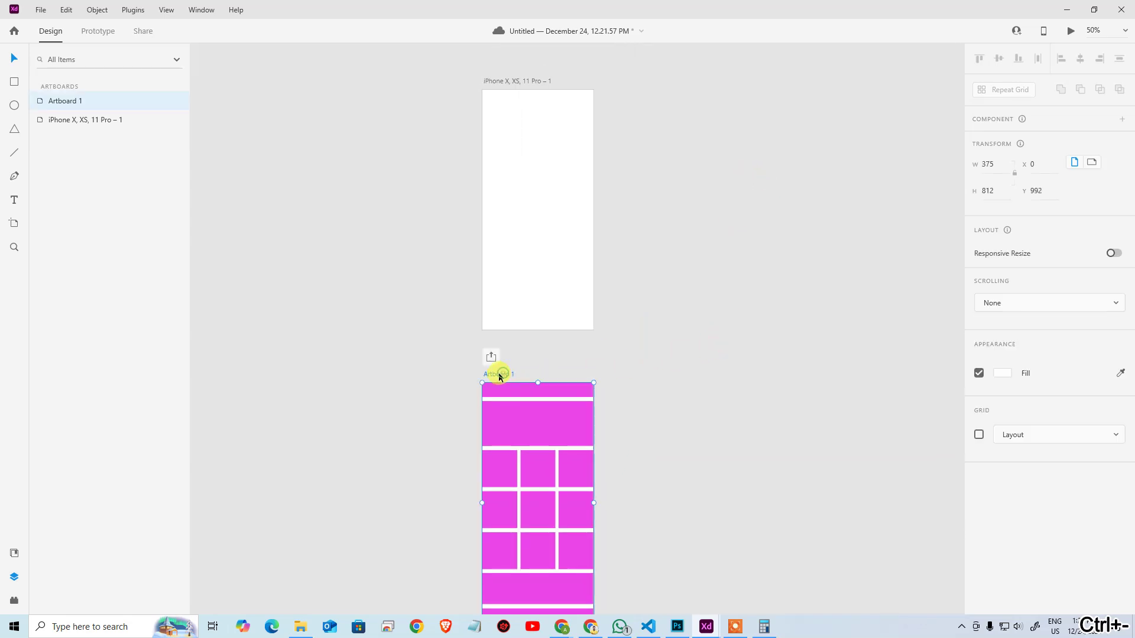
left_click_drag(490, 377, 615, 83)
left_click(828, 282)
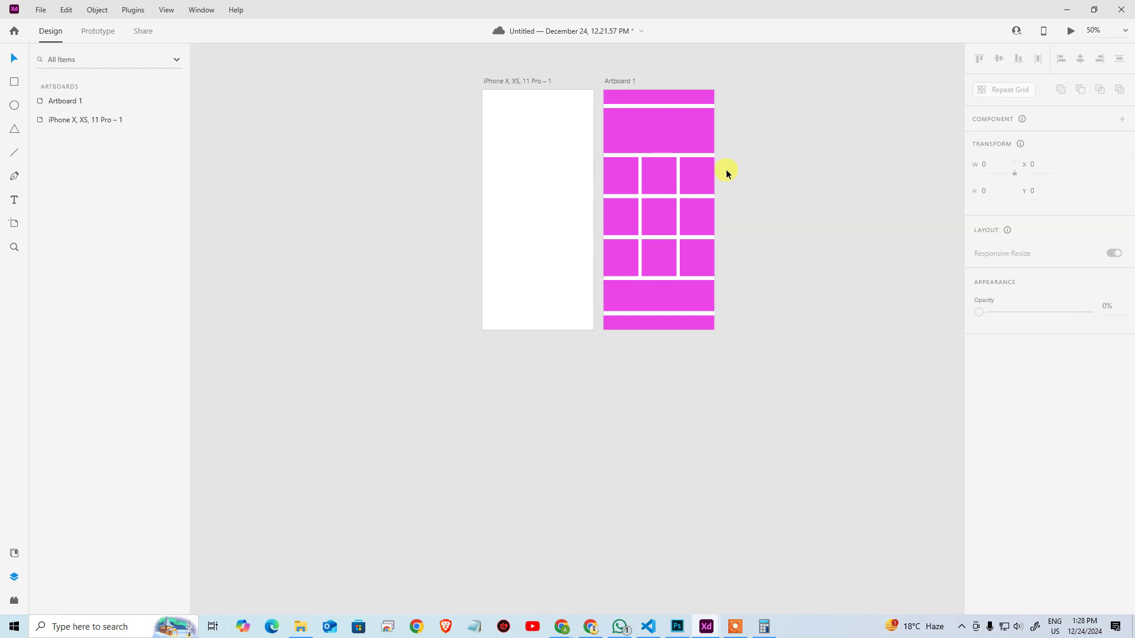
Step: Examine the imported large banner's layer type and its size and appearance properties
left_click(658, 144)
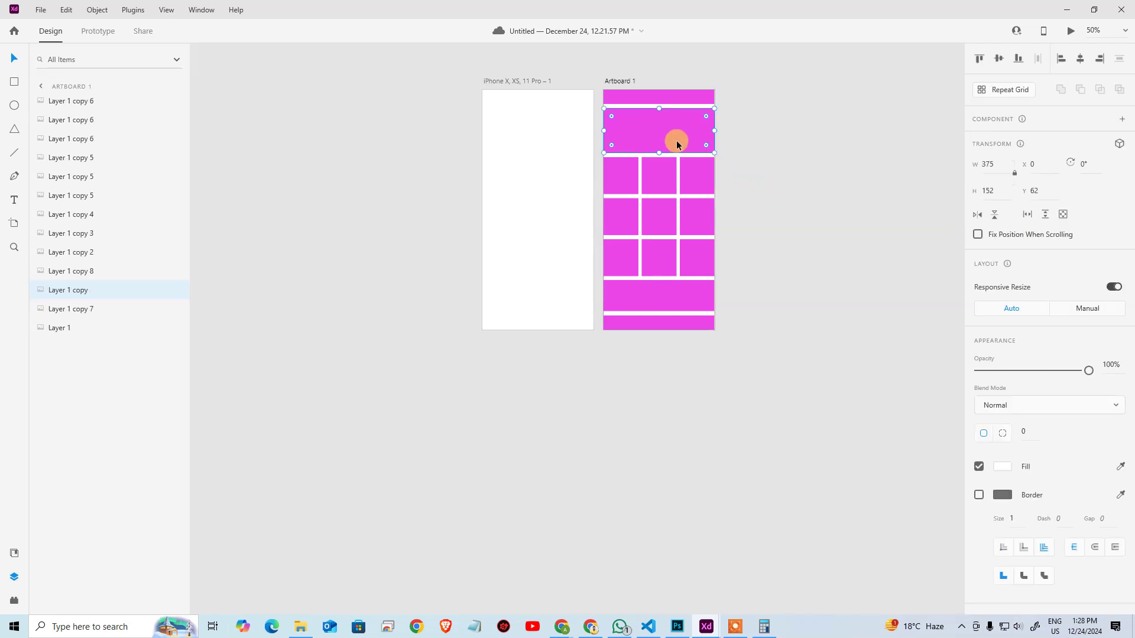
left_click(762, 156)
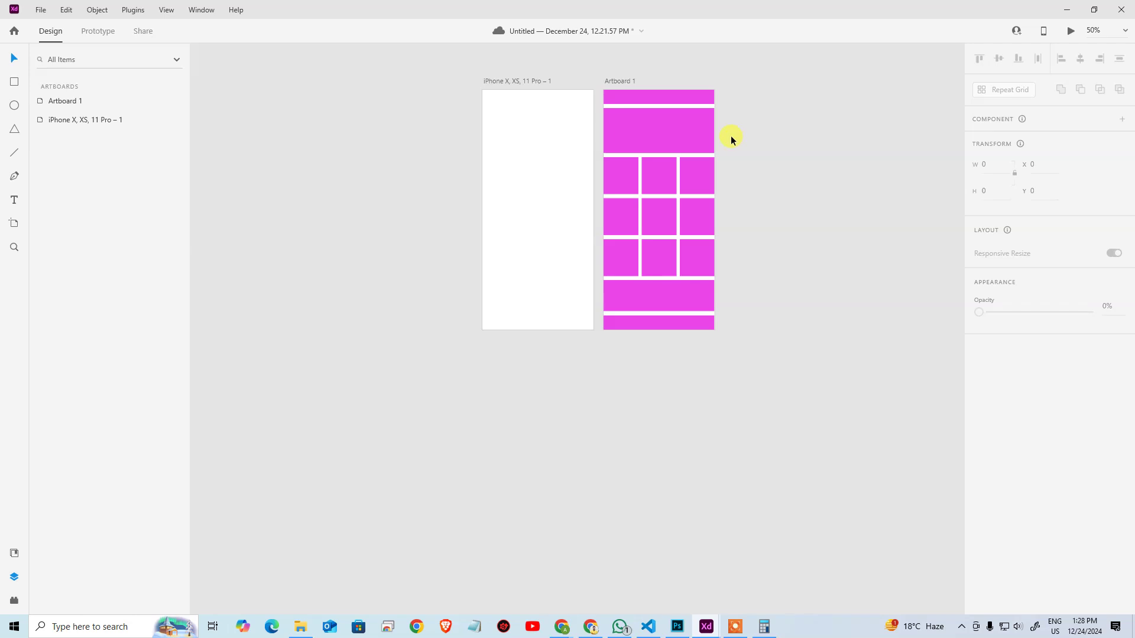
left_click(694, 134)
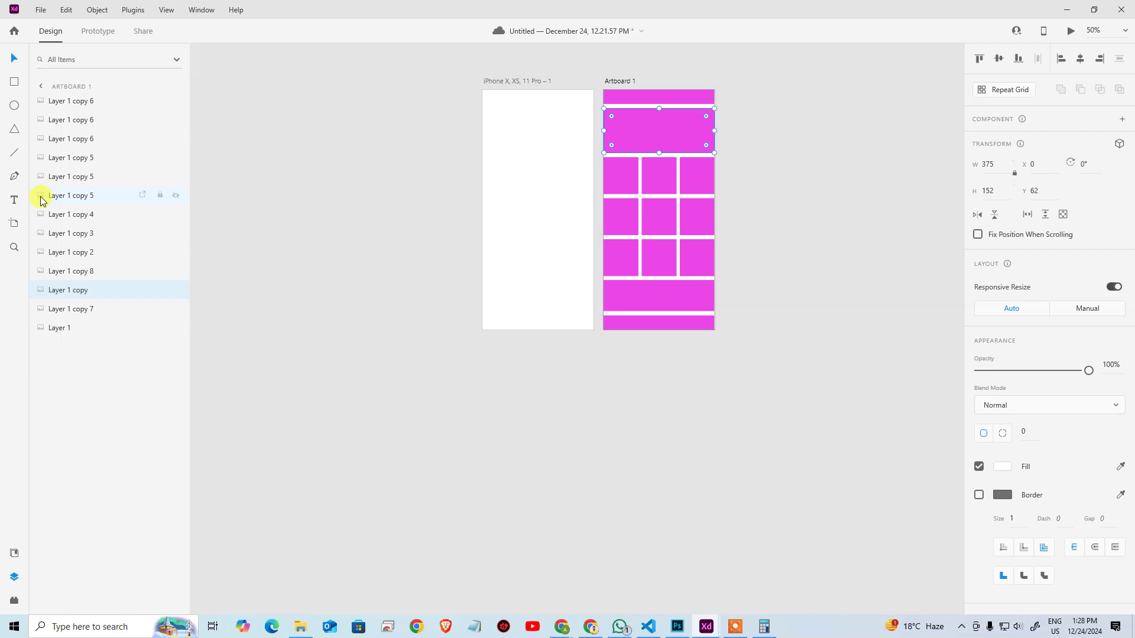
Step: Switch to Photoshop and empty the artboard by undoing the duplicated blocks and deleting the remaining pixel layers
key("alt+Tab")
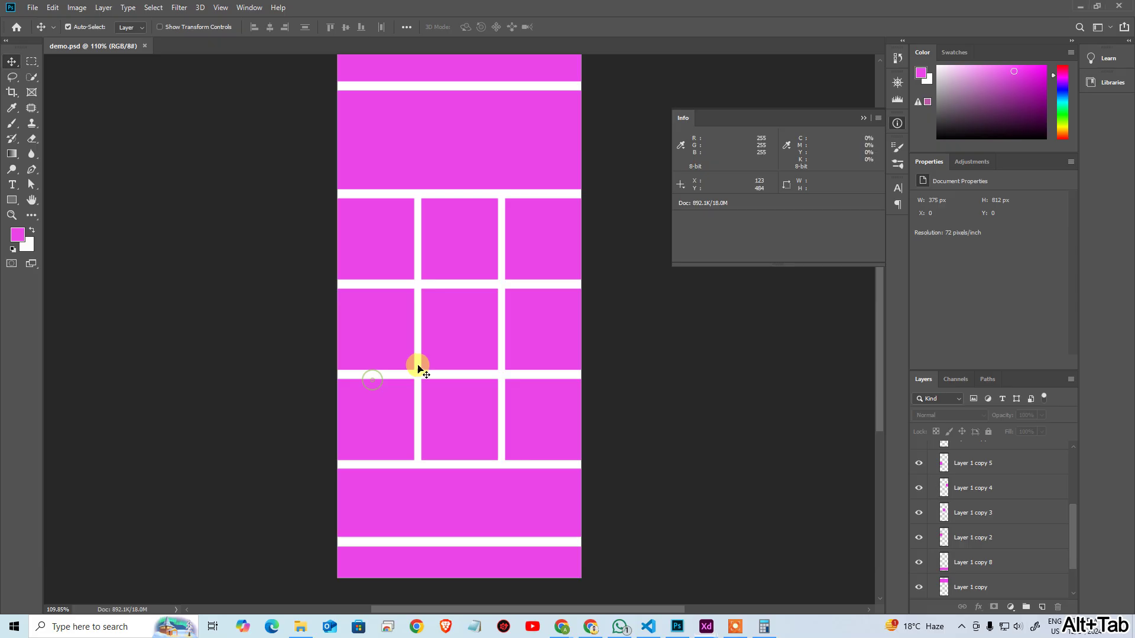
scroll(654, 329, "up", 3)
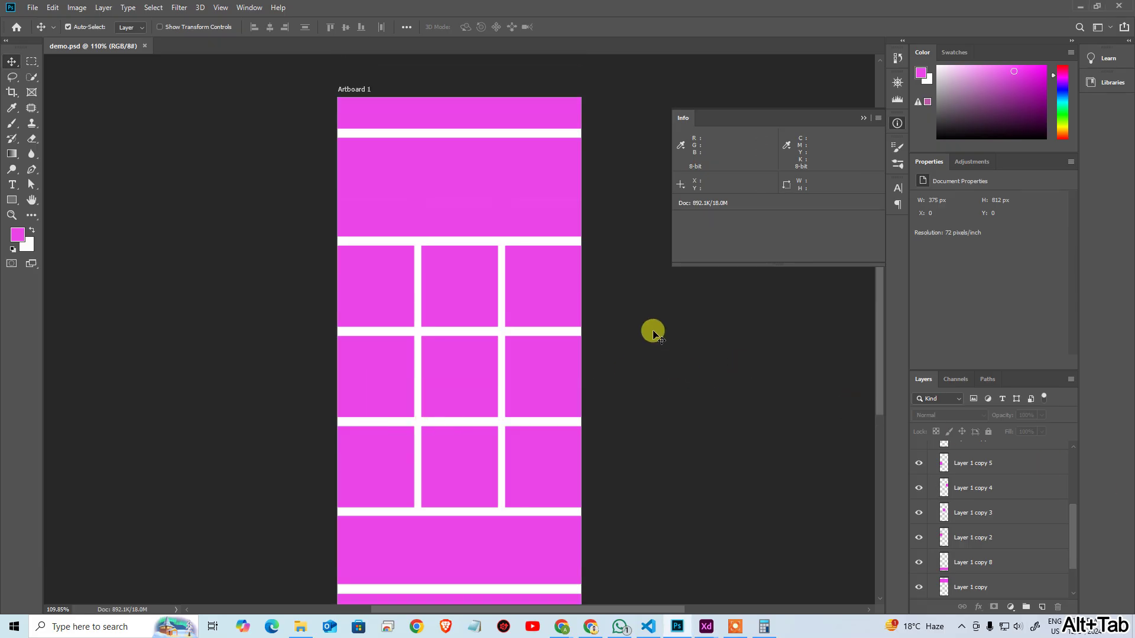
left_click(533, 214)
key("ctrl+z")
key("ctrl+z")
key("ctrl+z")
key("ctrl+z")
key("ctrl+z")
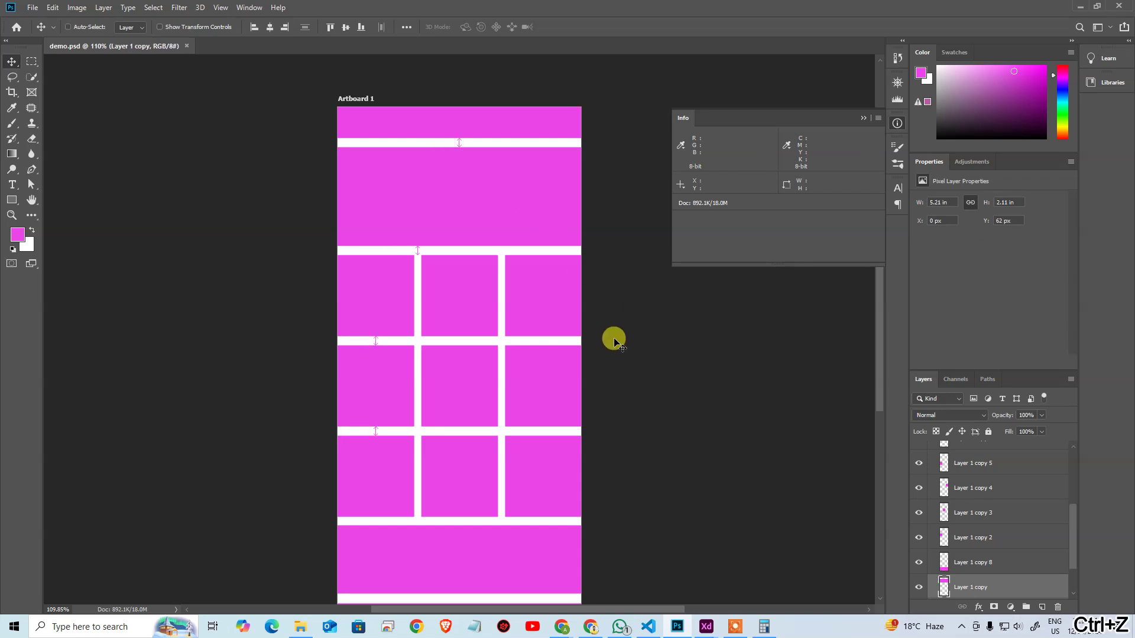
key("ctrl+z")
key("ctrl+z")
key("ctrl+z")
key("ctrl+z")
key("ctrl+z")
key("ctrl+z")
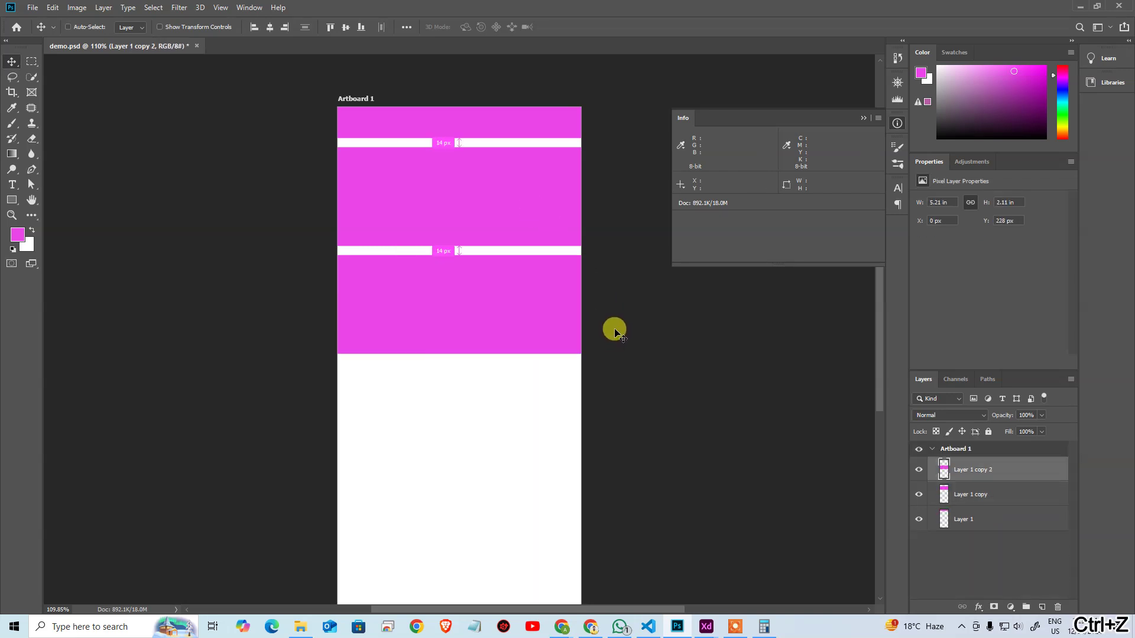
key("ctrl+d")
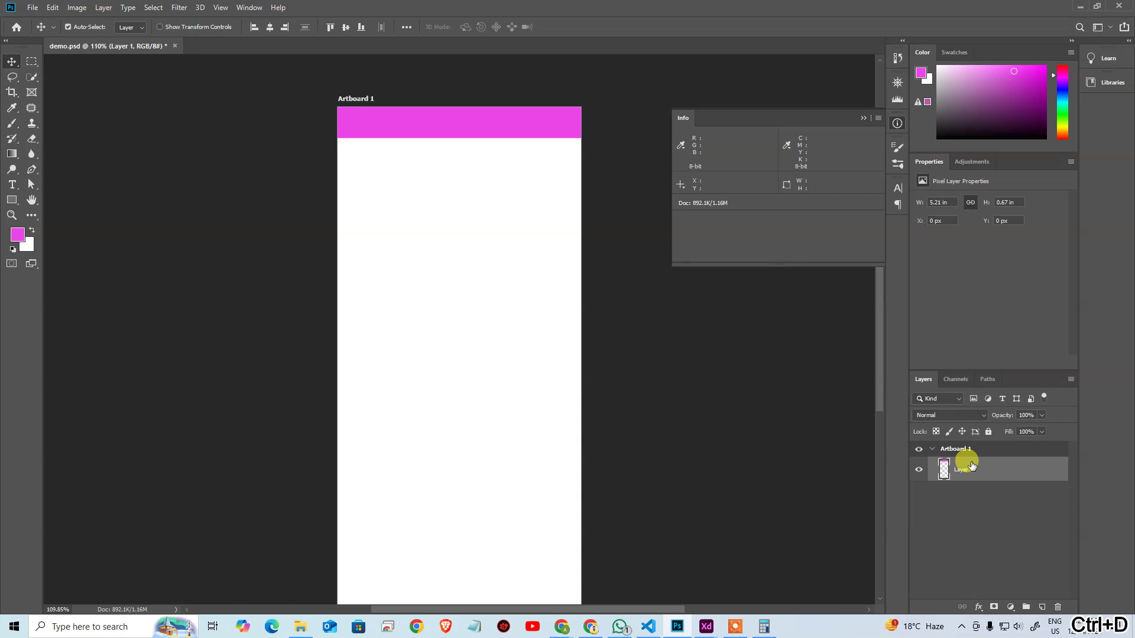
key("Delete")
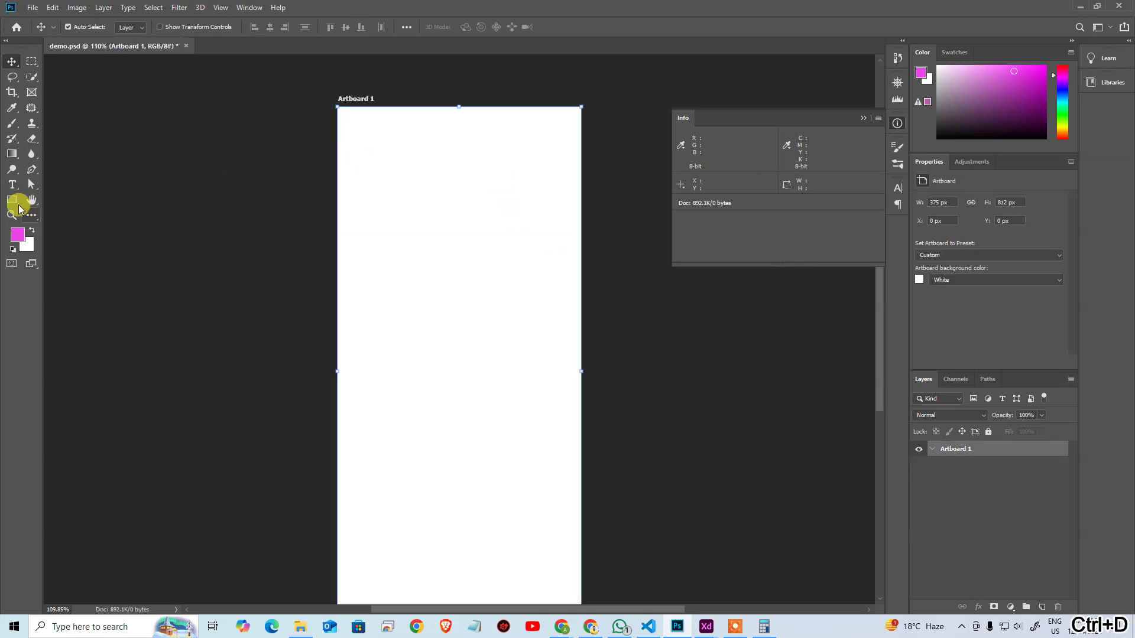
Step: Draw a magenta rectangle shape about 373 x 62 px near the artboard's upper edge and duplicate it just below
left_click(11, 200)
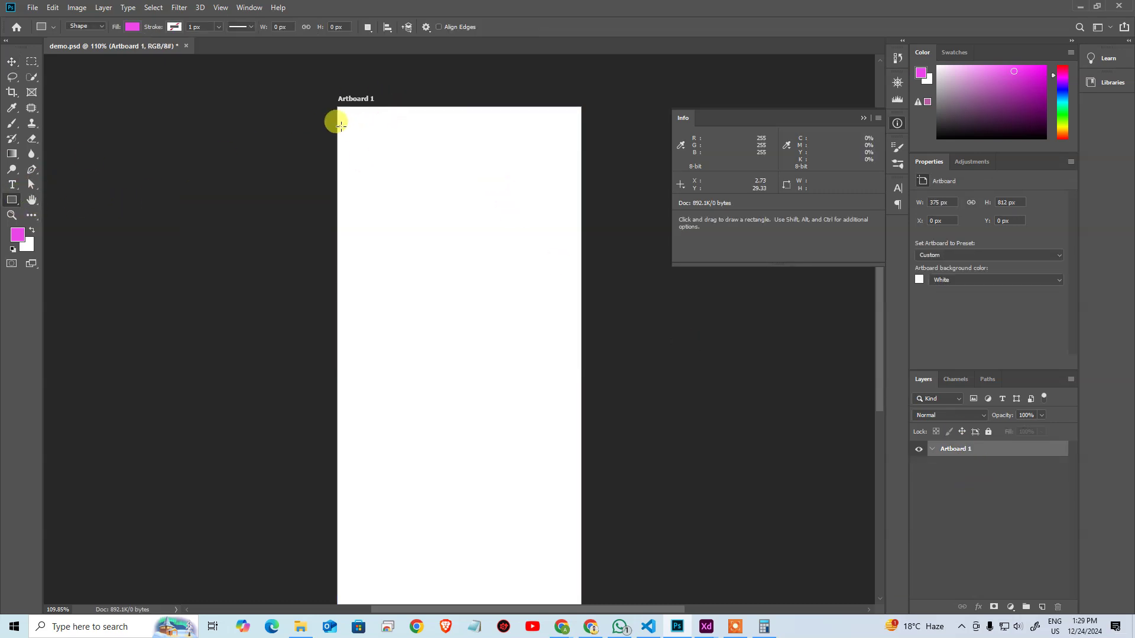
left_click_drag(339, 126, 579, 165)
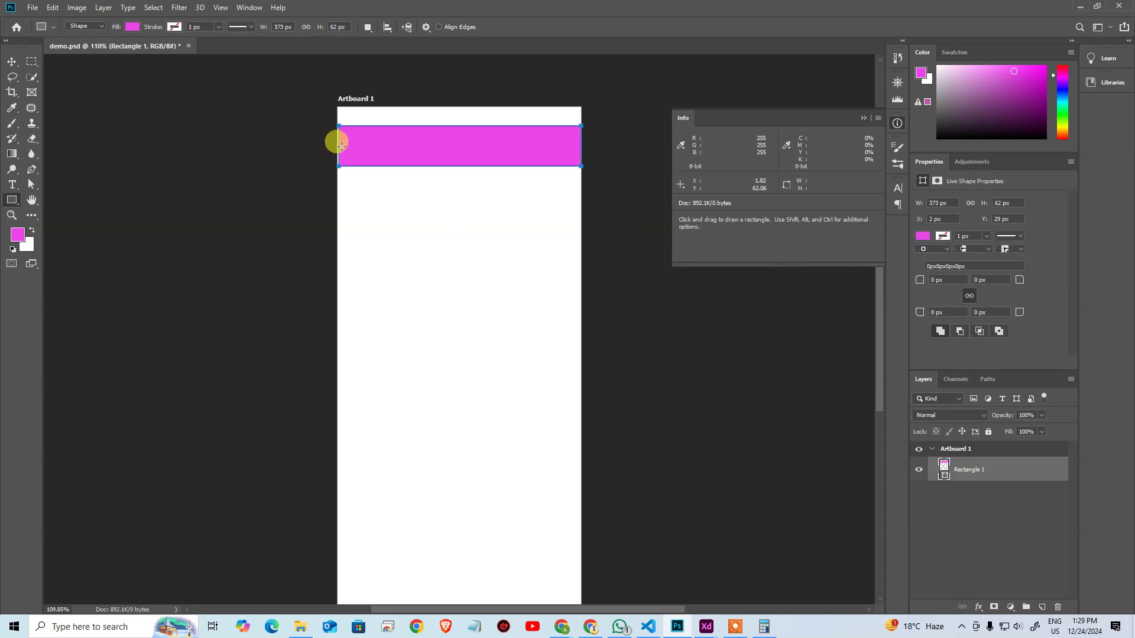
left_click(12, 60)
left_click_drag(366, 147, 451, 254)
key("ctrl+t")
key("super+space")
key("super+space")
key("Escape")
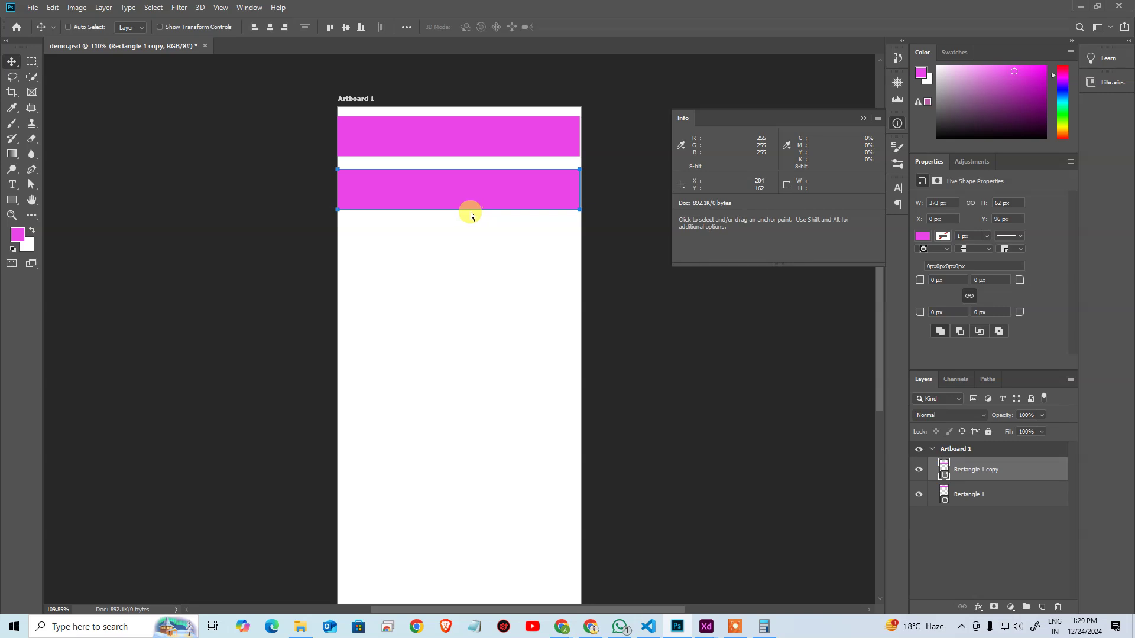
Step: Stretch the duplicated rectangle downward into a banner about 159 px tall and place a copy of it directly below
key("ctrl+t")
left_click_drag(451, 208, 464, 319)
key("Return")
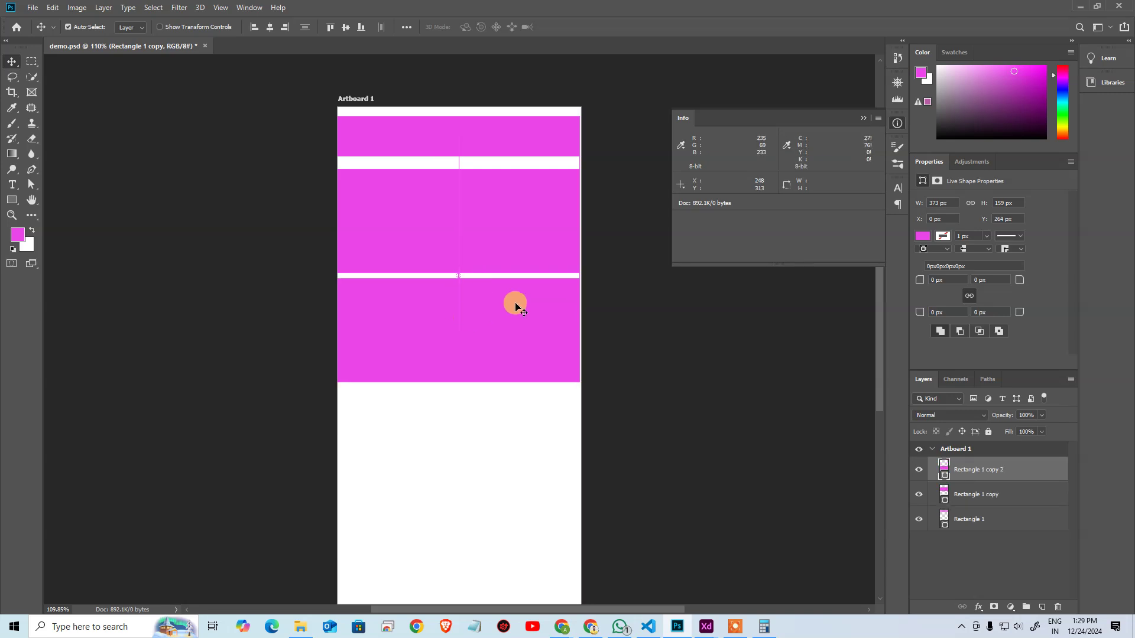
Step: Narrow the lower banner copy to a block about two-fifths of the artboard's width, keeping its left edge in place
key("ctrl+t")
left_click_drag(580, 330, 433, 330)
left_click(509, 329)
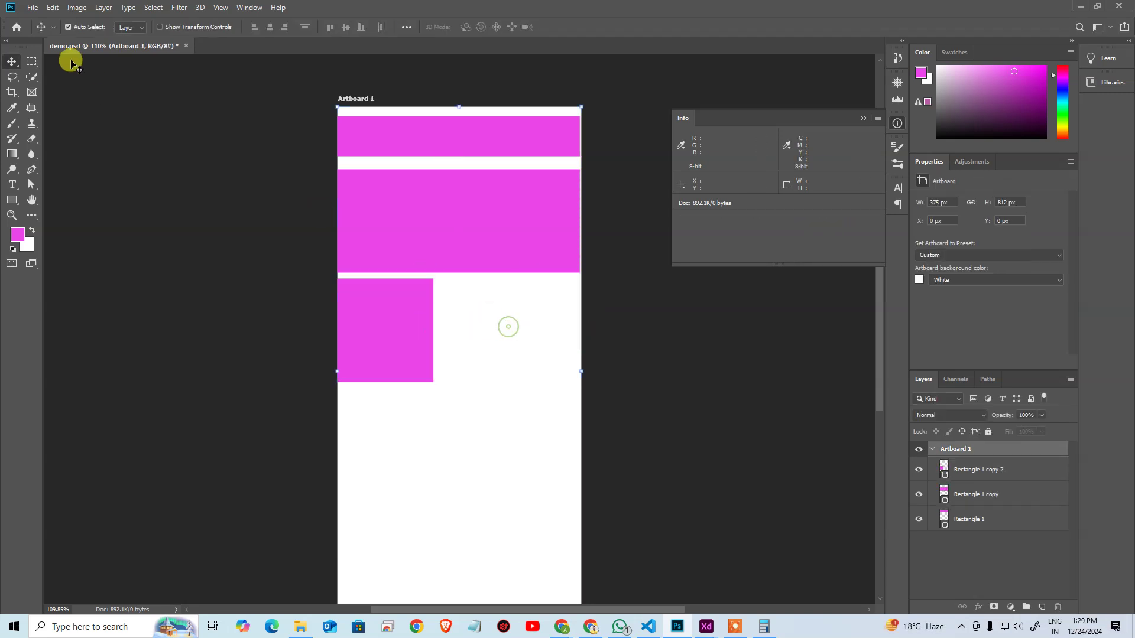
Step: Save the layout as a new Photoshop file named demo1.psd with Maximize Compatibility enabled, and close it
left_click(30, 8)
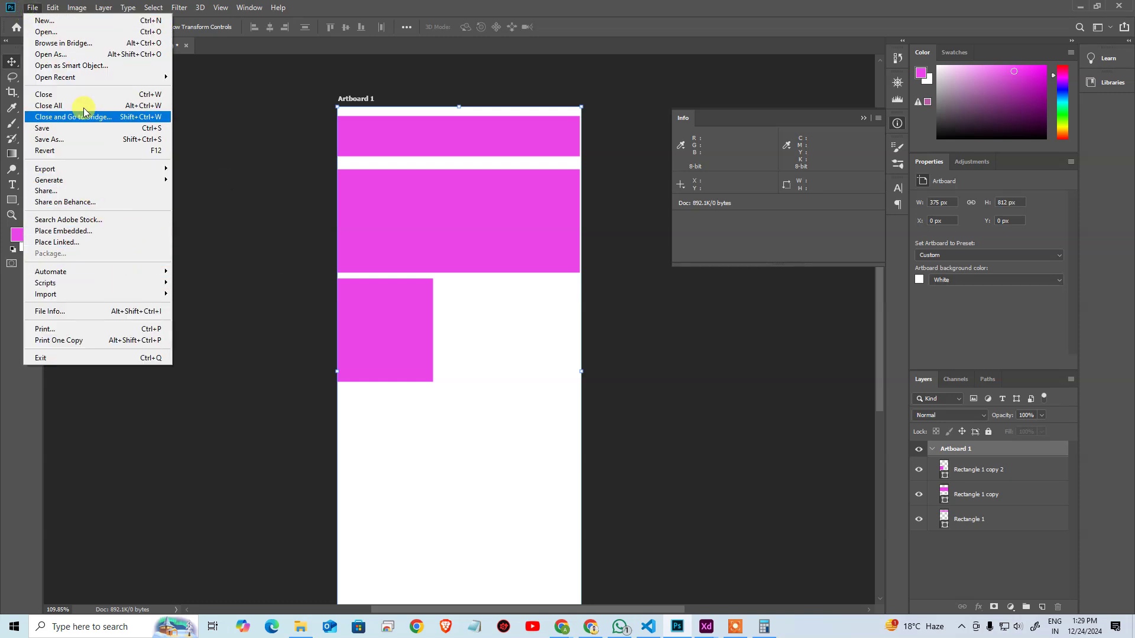
left_click(80, 139)
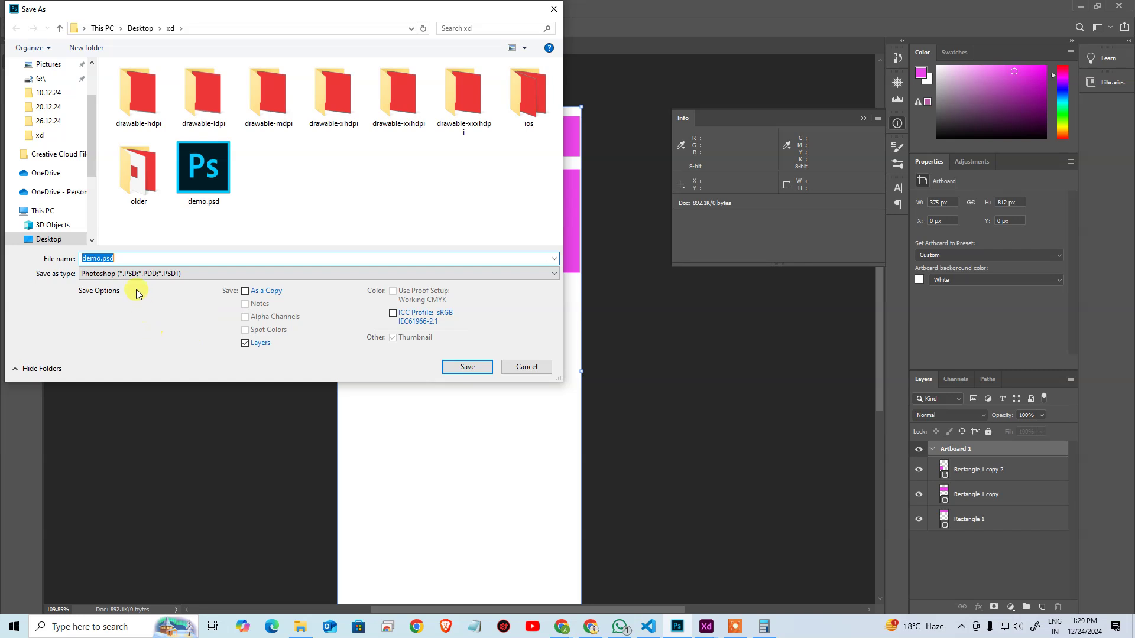
left_click(166, 258)
key("Left")
key("Left")
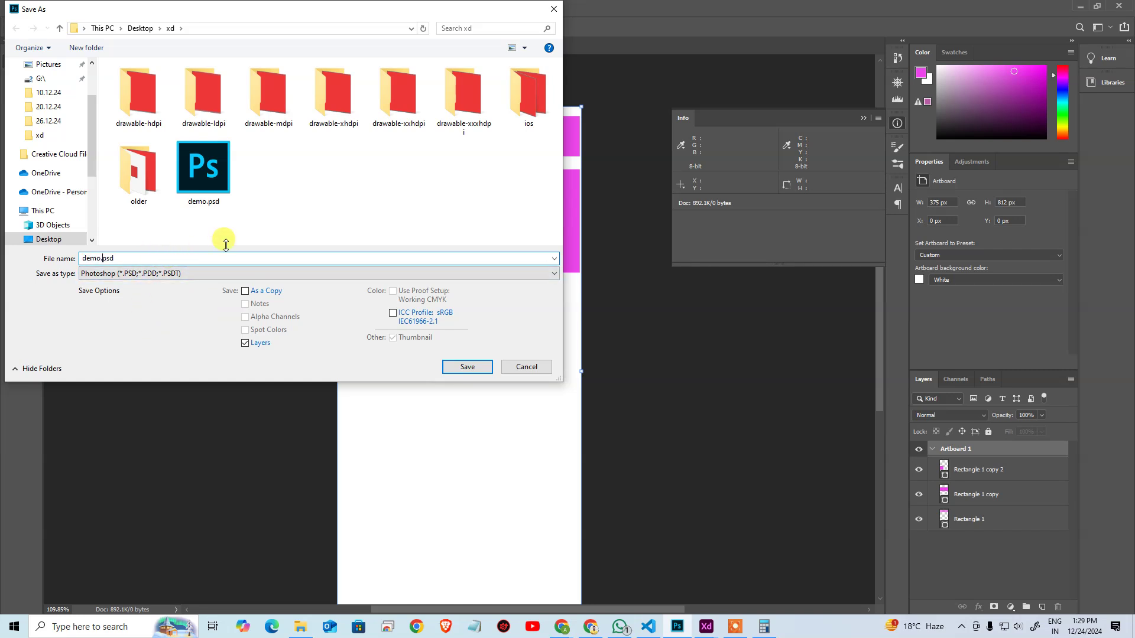
key("Return")
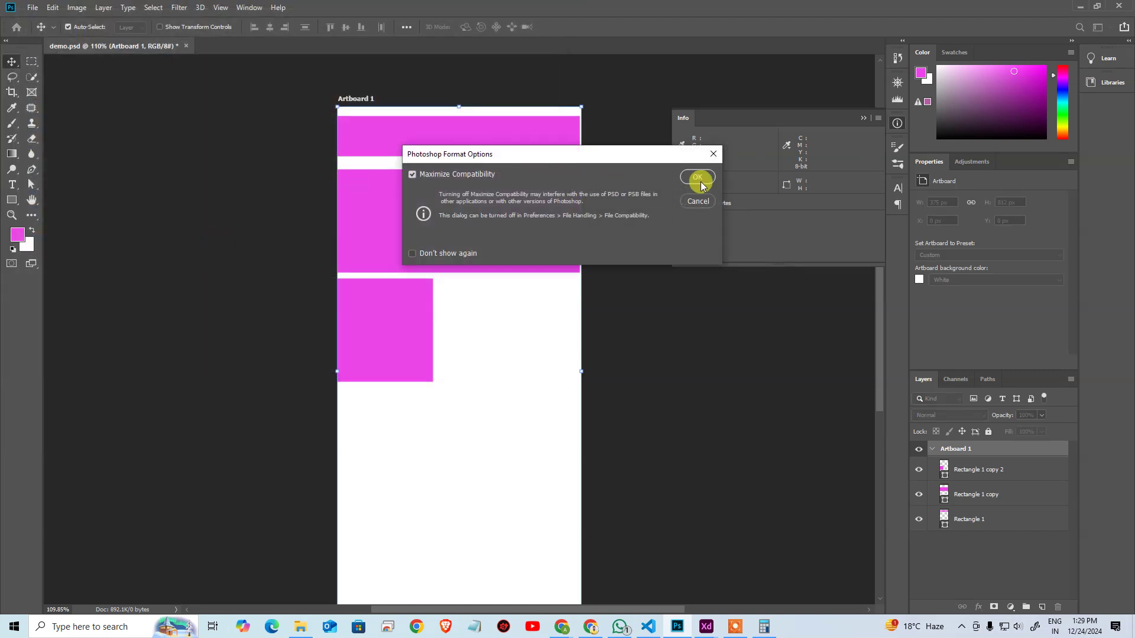
left_click(697, 177)
key("ctrl+w")
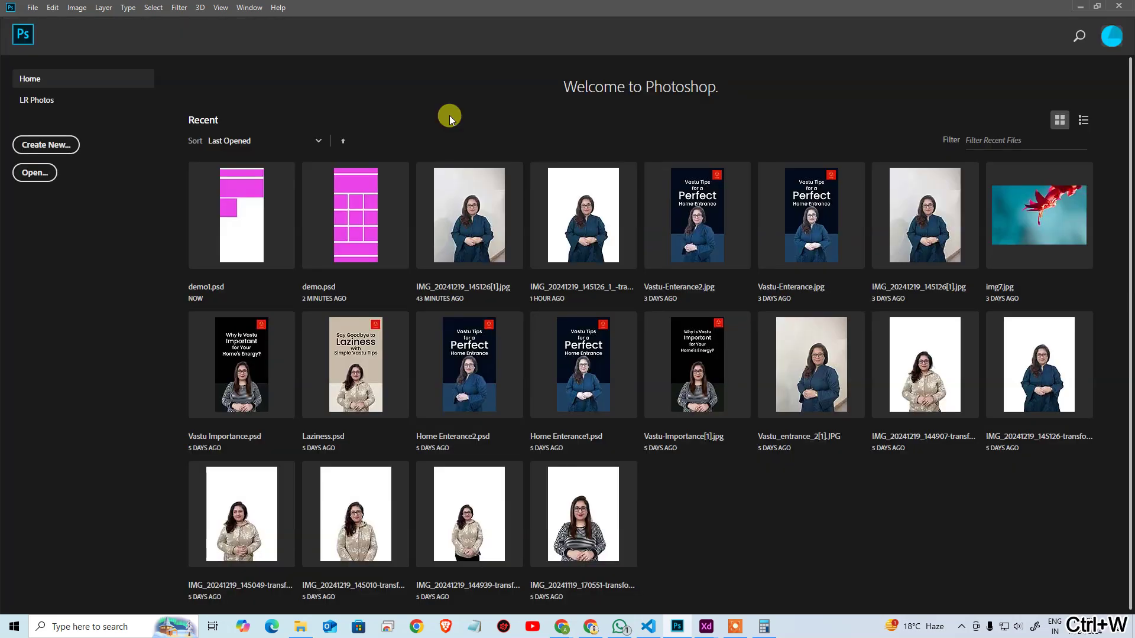
Step: Switch to the untitled XD document and import demo1.psd as a new artboard
mouse_move(706, 625)
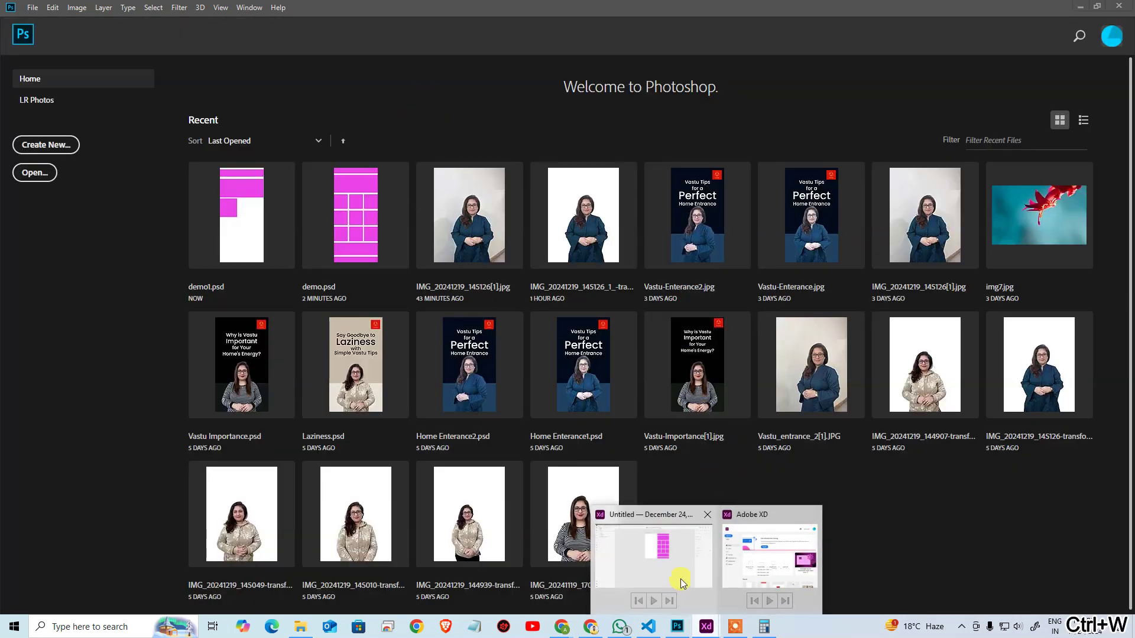
left_click(681, 582)
left_click(40, 9)
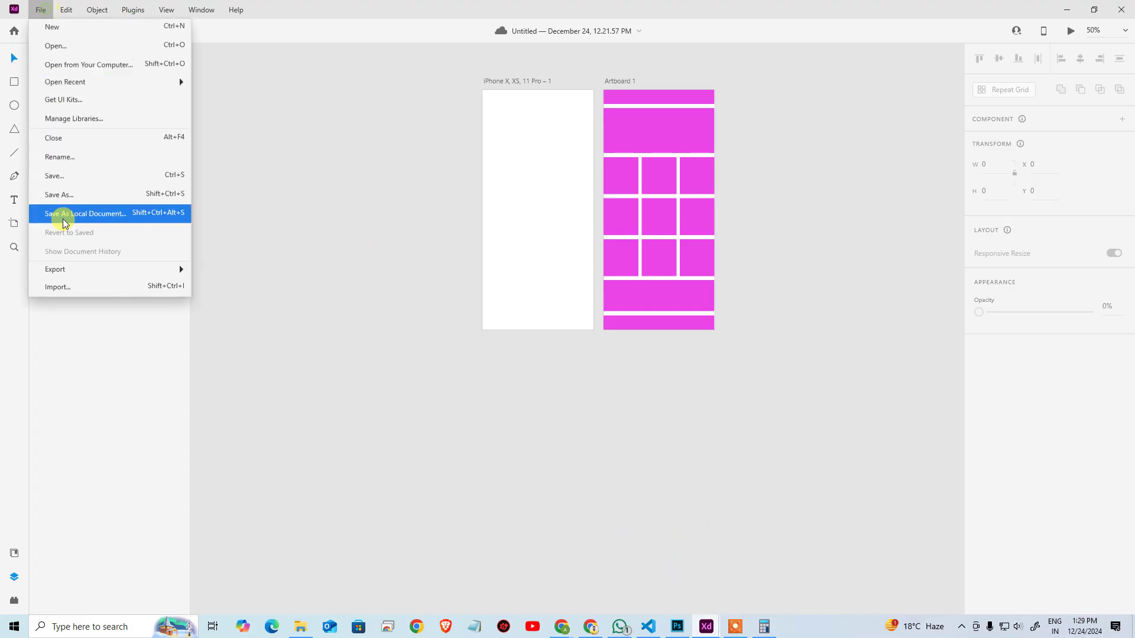
left_click(286, 218)
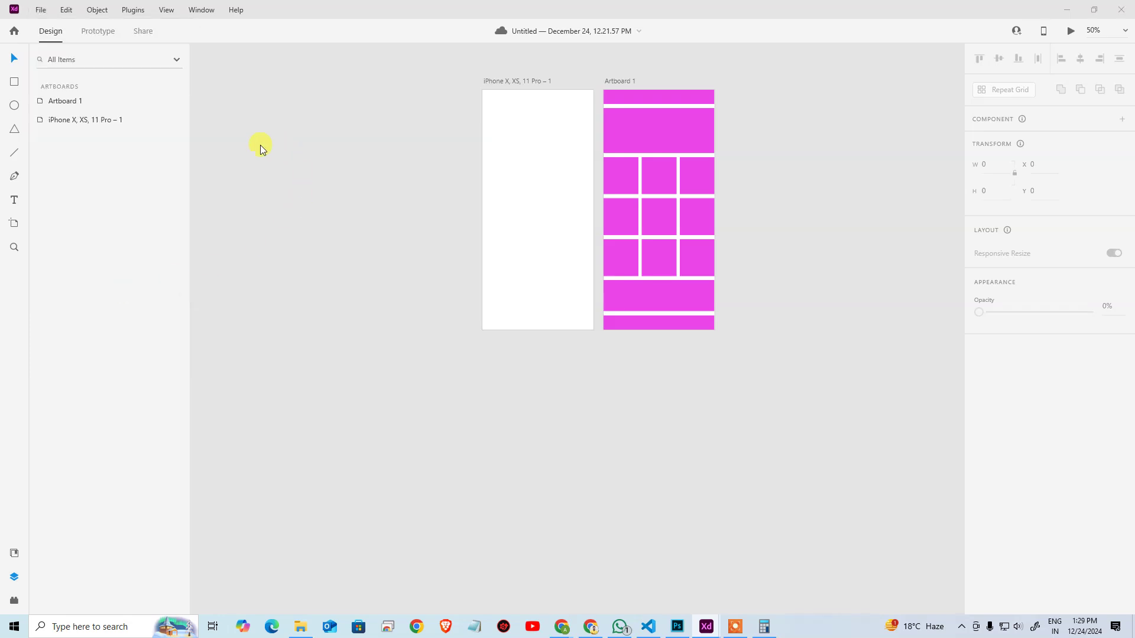
double_click(283, 161)
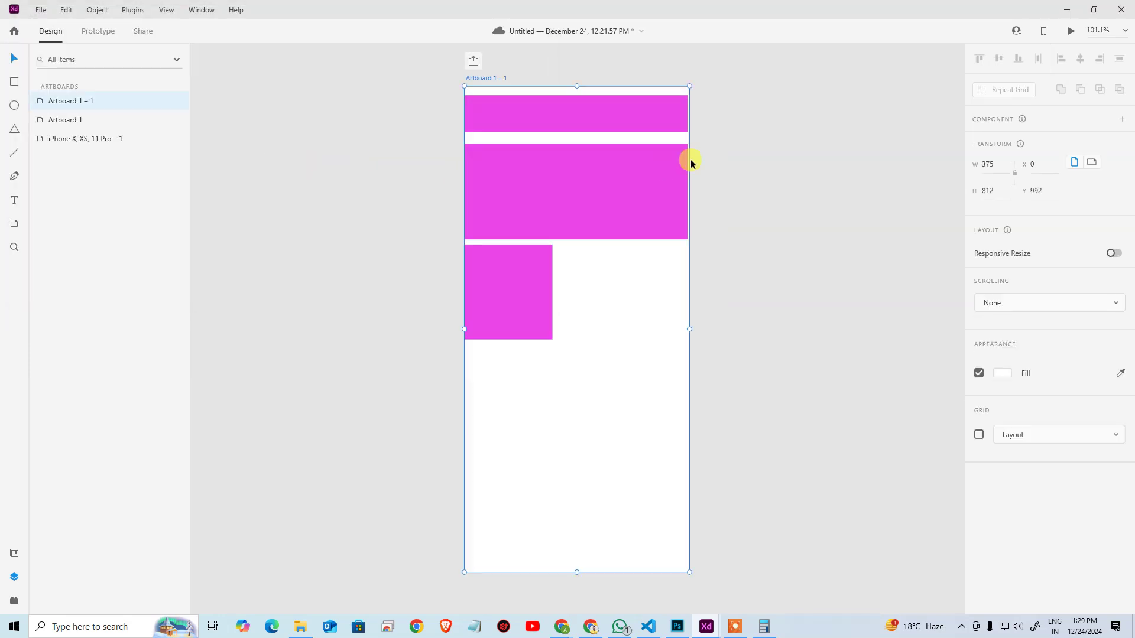
left_click(773, 172)
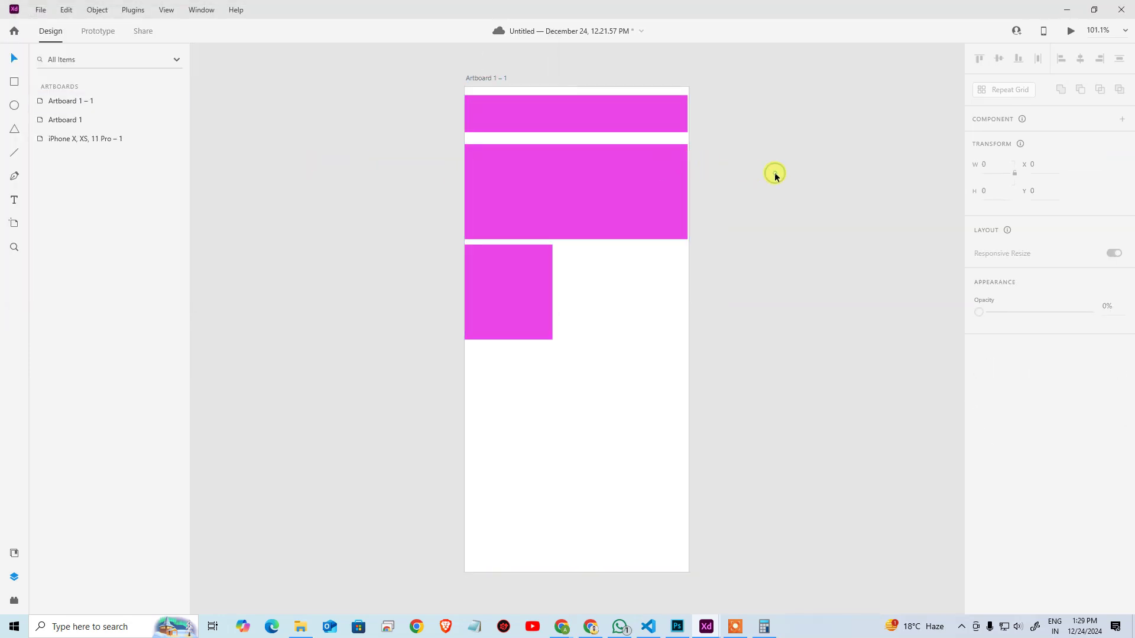
Step: Change the fill of the imported header rectangle to red and save the document
left_click(627, 127)
left_click(1003, 466)
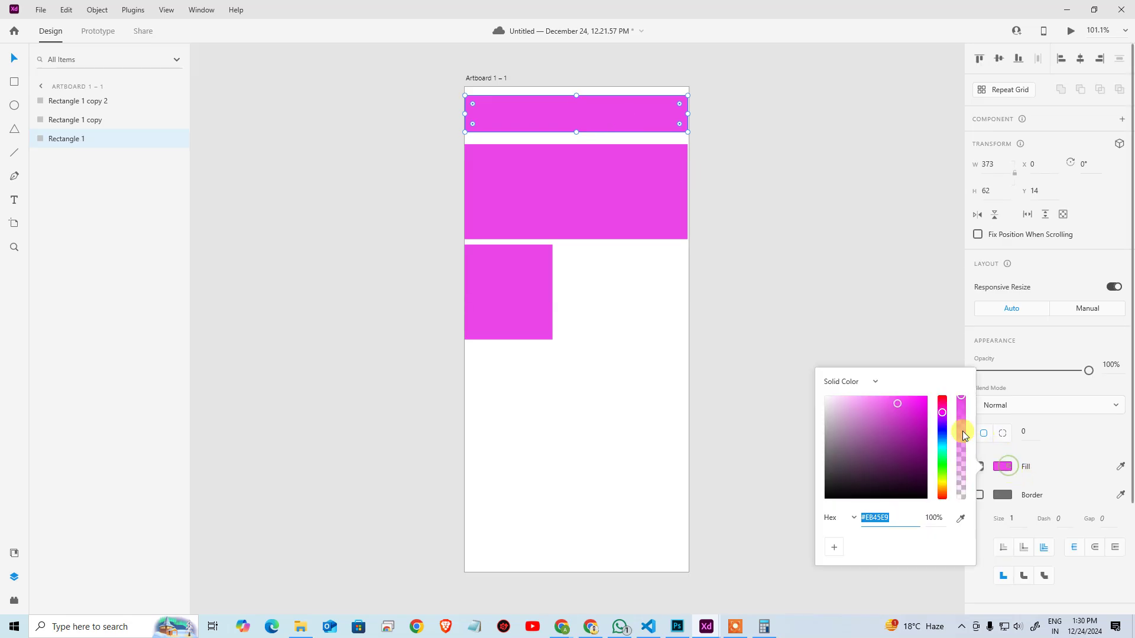
left_click_drag(942, 412, 942, 387)
left_click(885, 264)
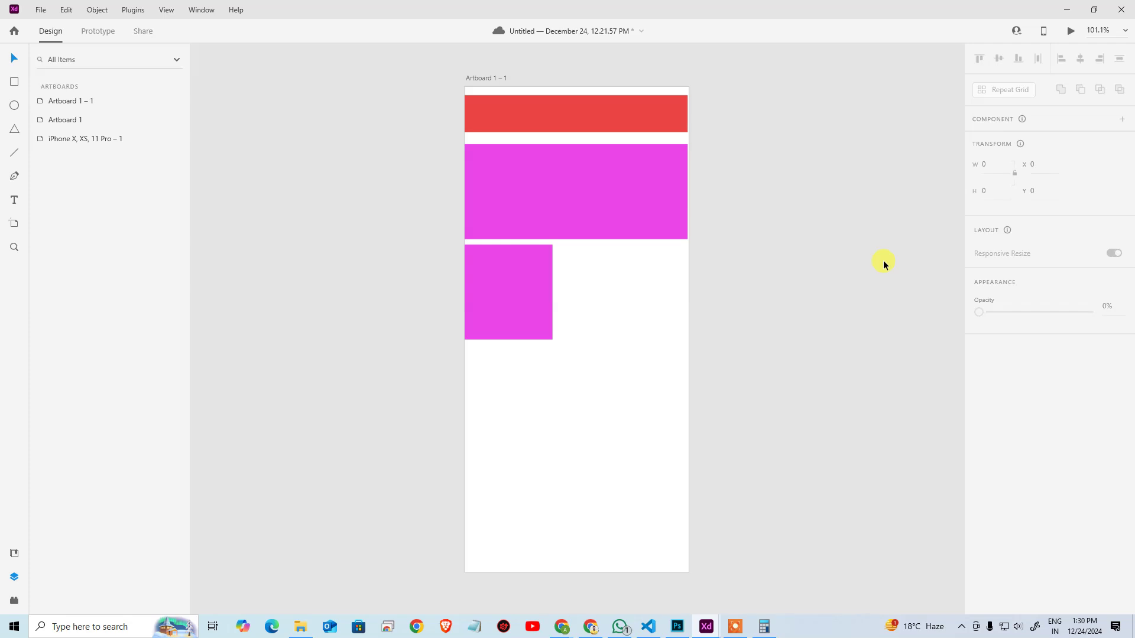
key("ctrl+s")
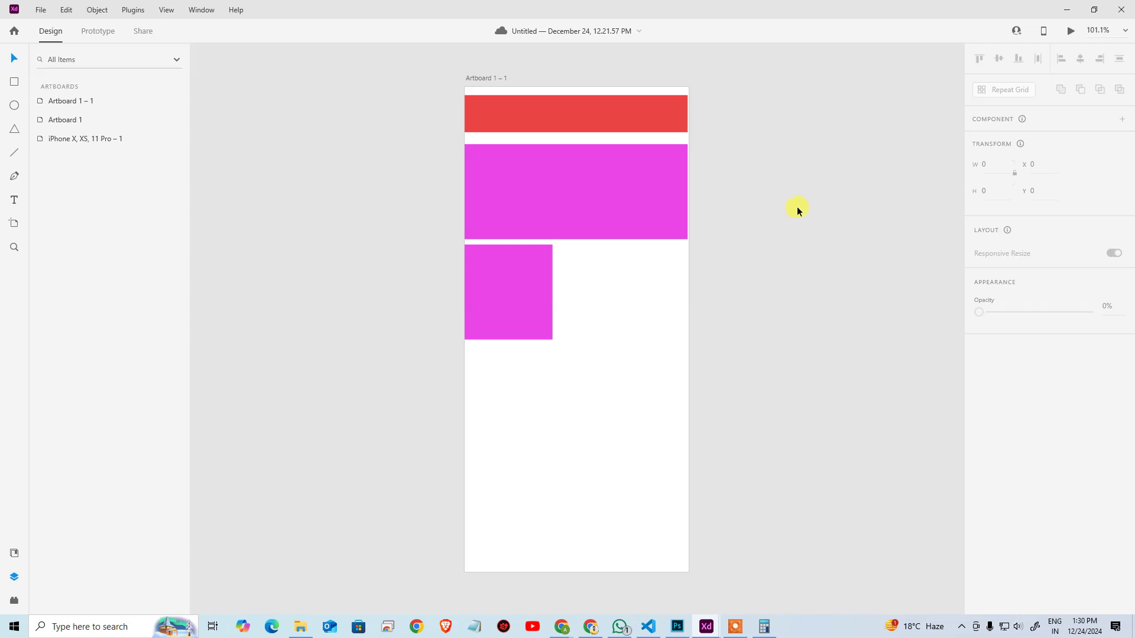
Step: Stretch the red header rectangle downward to about 690 px tall, and undo the resize
left_click(585, 106)
left_click_drag(574, 133, 546, 507)
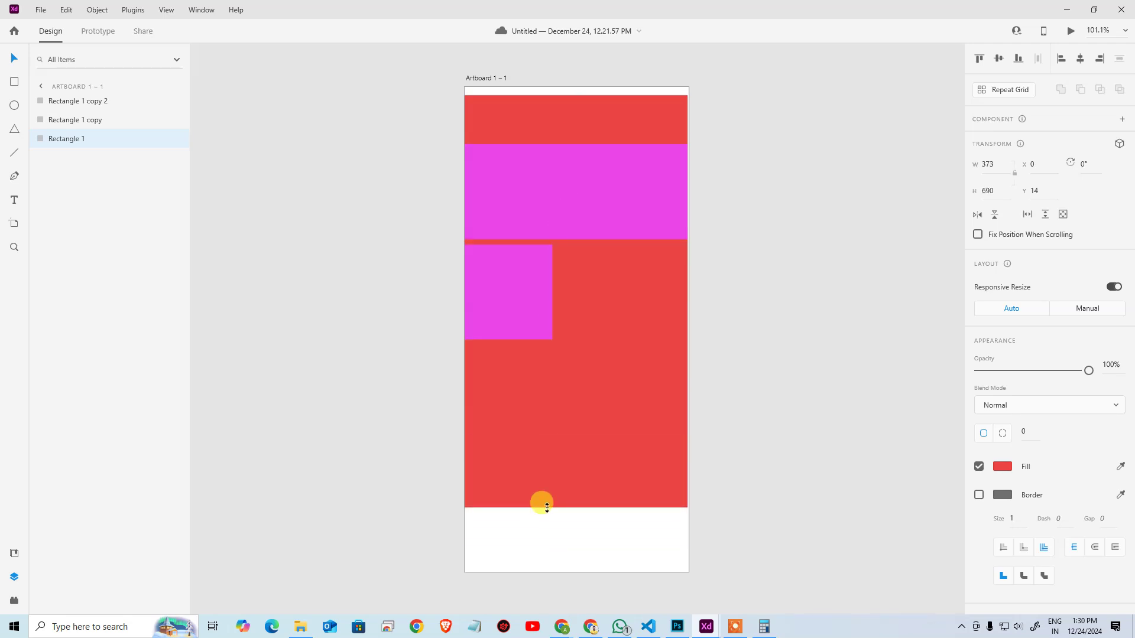
key("ctrl+z")
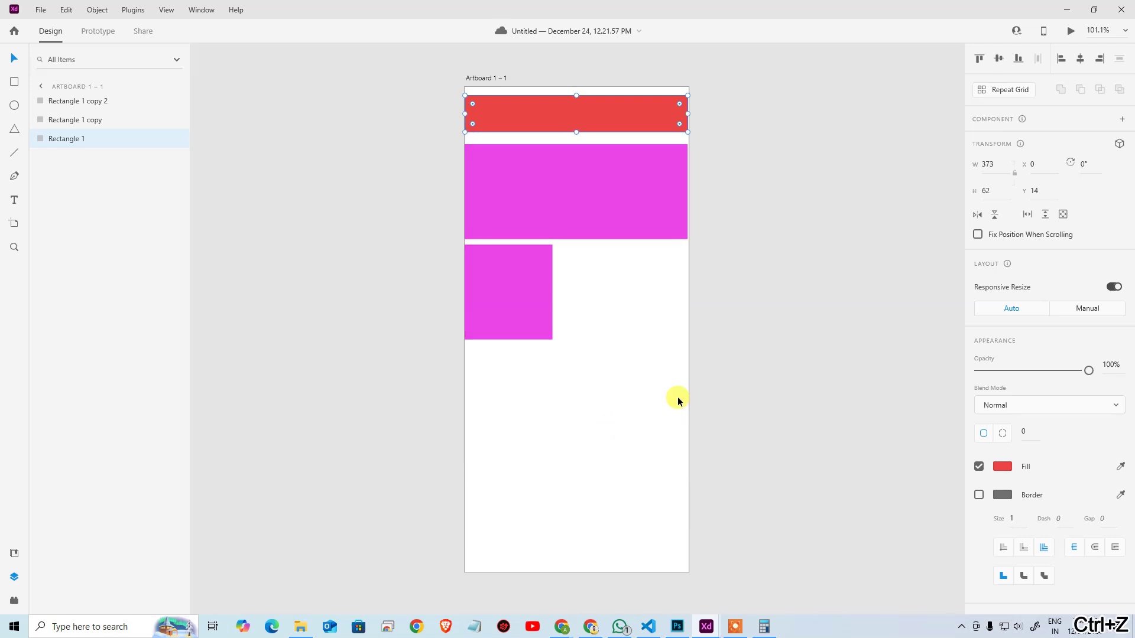
left_click(792, 346)
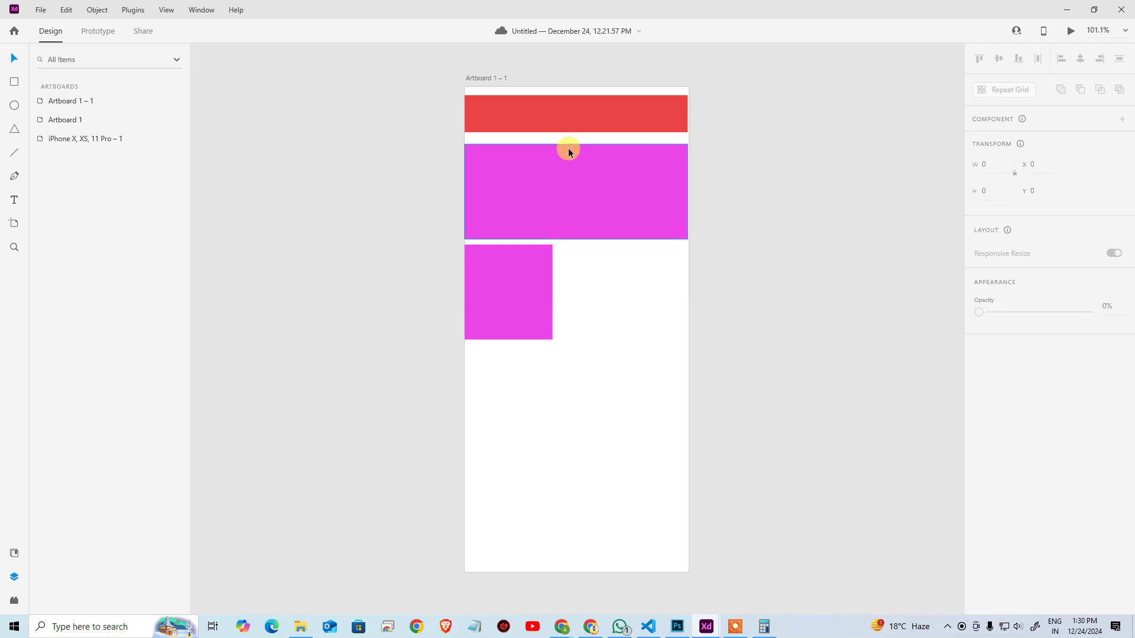
Step: Move the red header rectangle 3 px right and 1 px down, to X 3 and Y 15
key("ctrl+space")
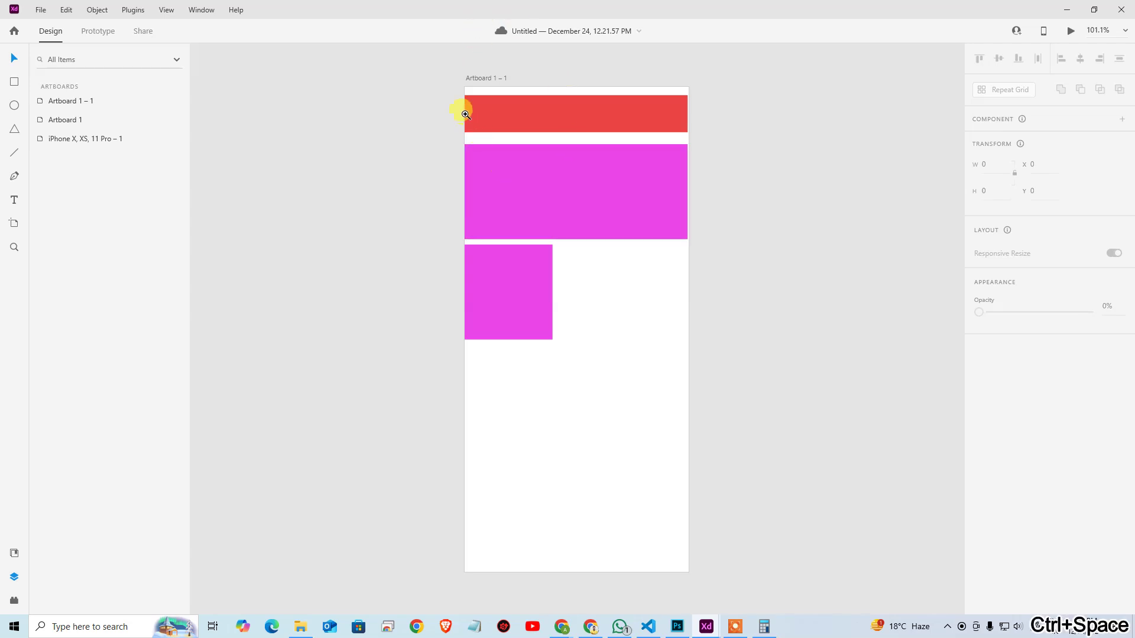
left_click_drag(465, 114, 496, 155)
left_click_drag(380, 277, 452, 355)
left_click_drag(406, 259, 486, 309)
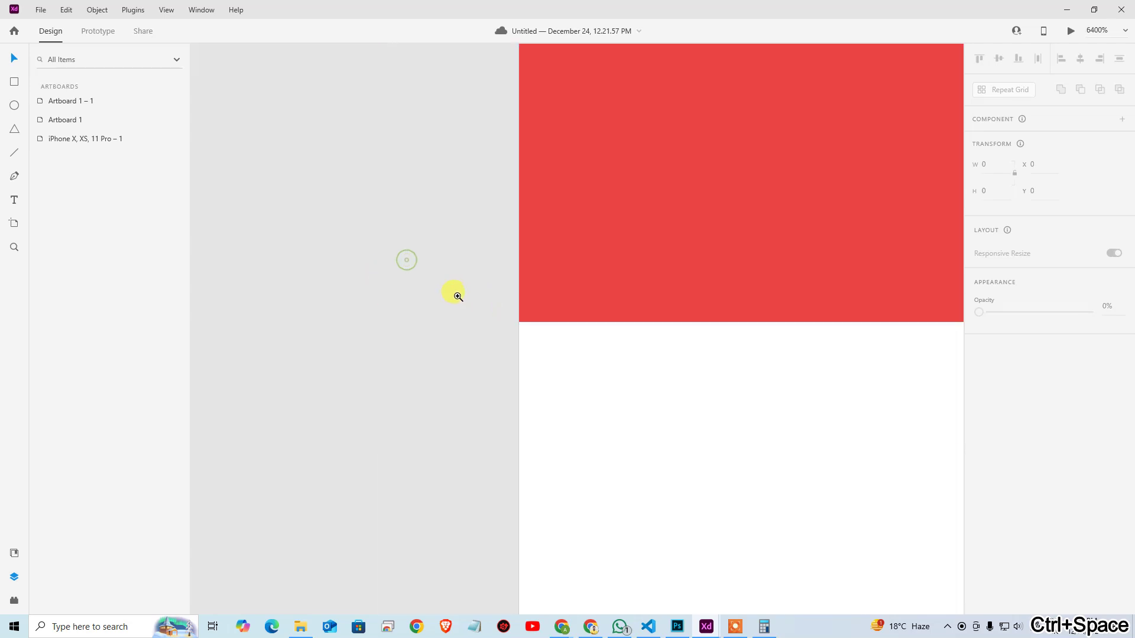
left_click(562, 308)
key("Right")
key("Right")
key("Right")
key("Down")
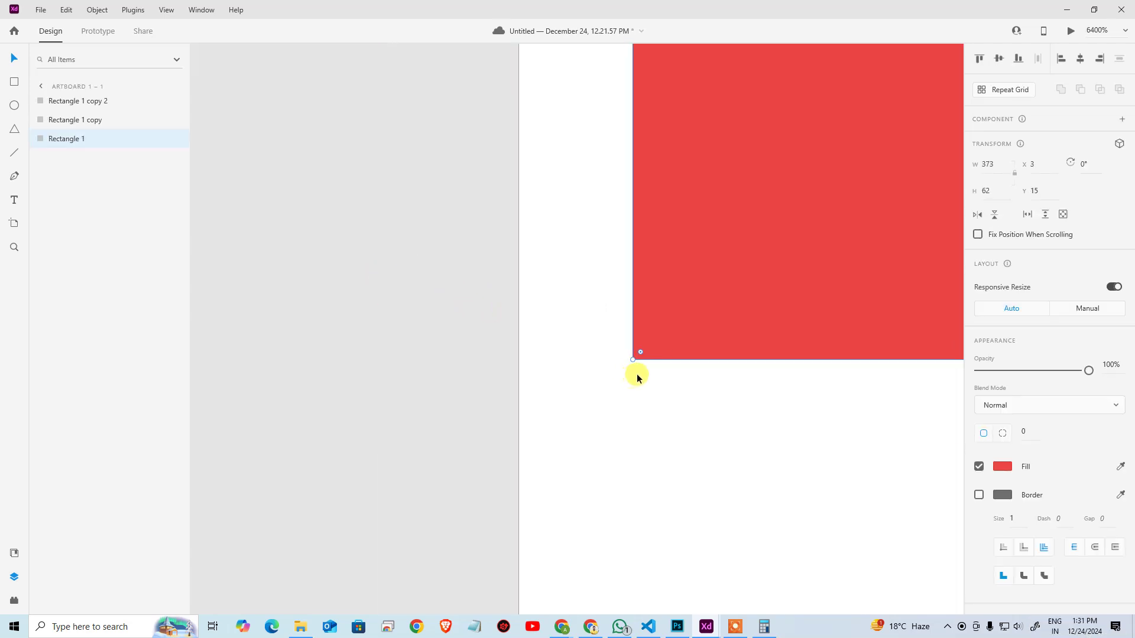
Step: Round the corners of the red header rectangle to a radius of 2
left_click_drag(640, 354, 697, 359)
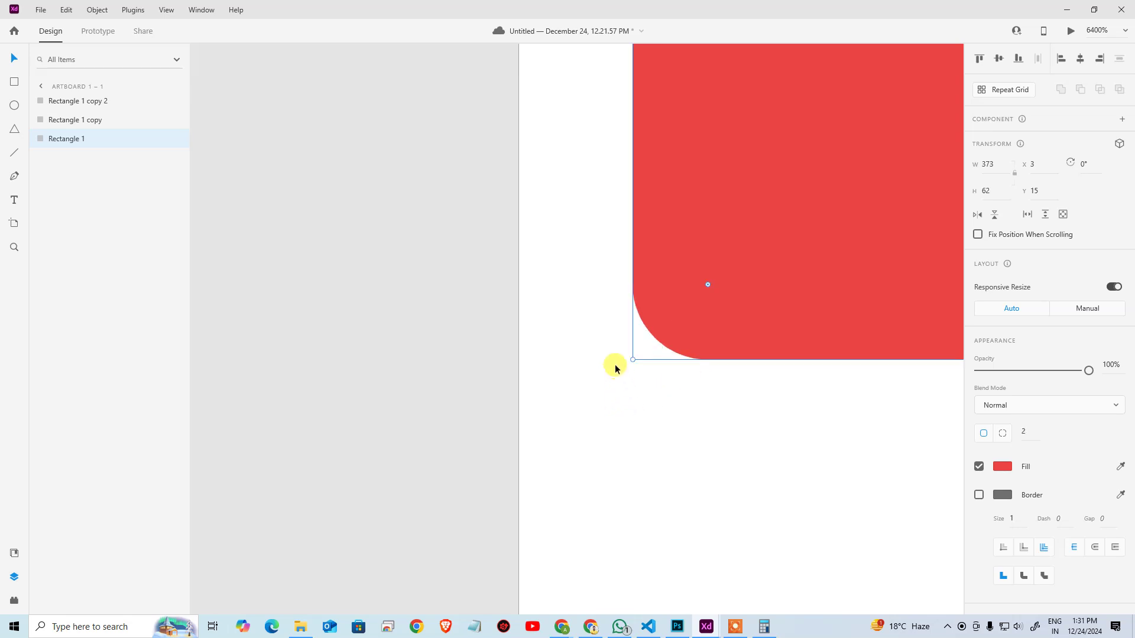
key("ctrl+0")
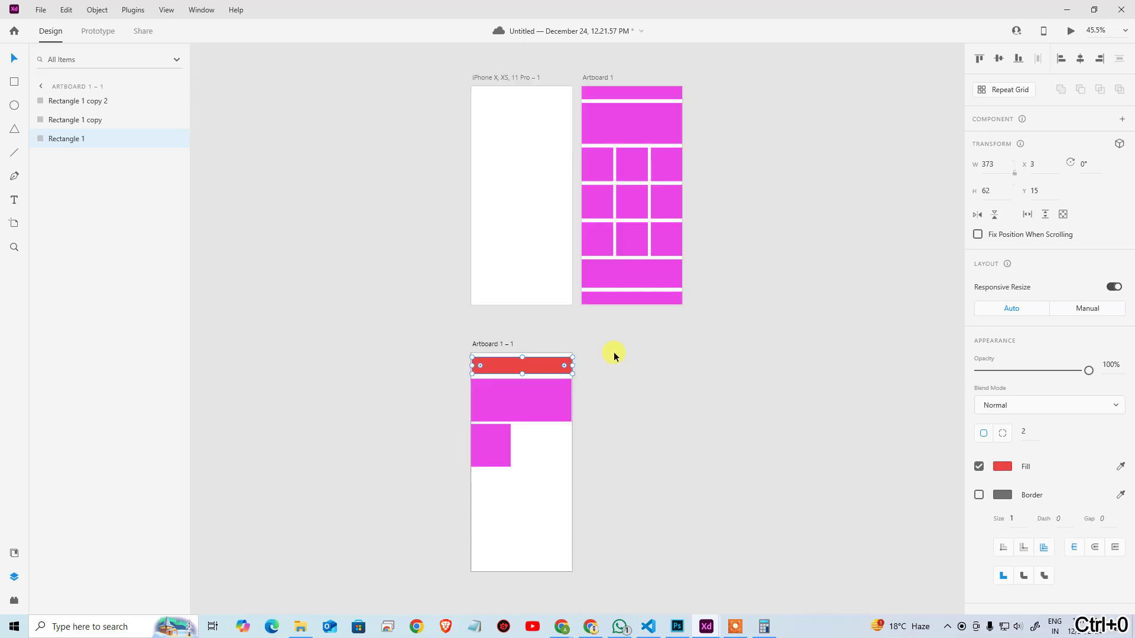
left_click(628, 353)
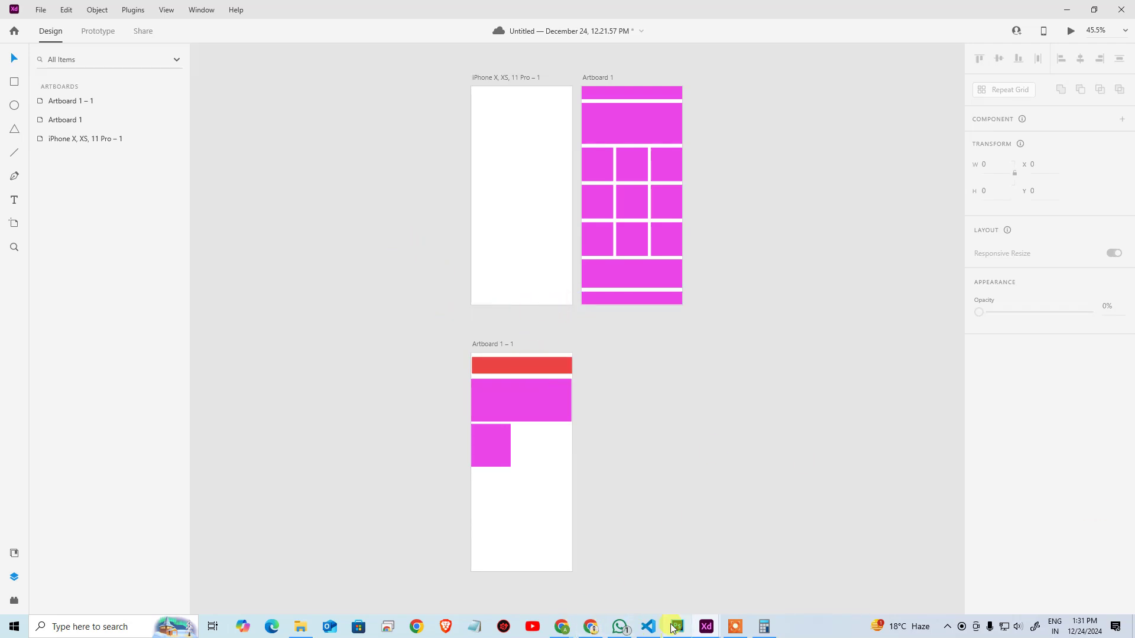
key("alt+Tab")
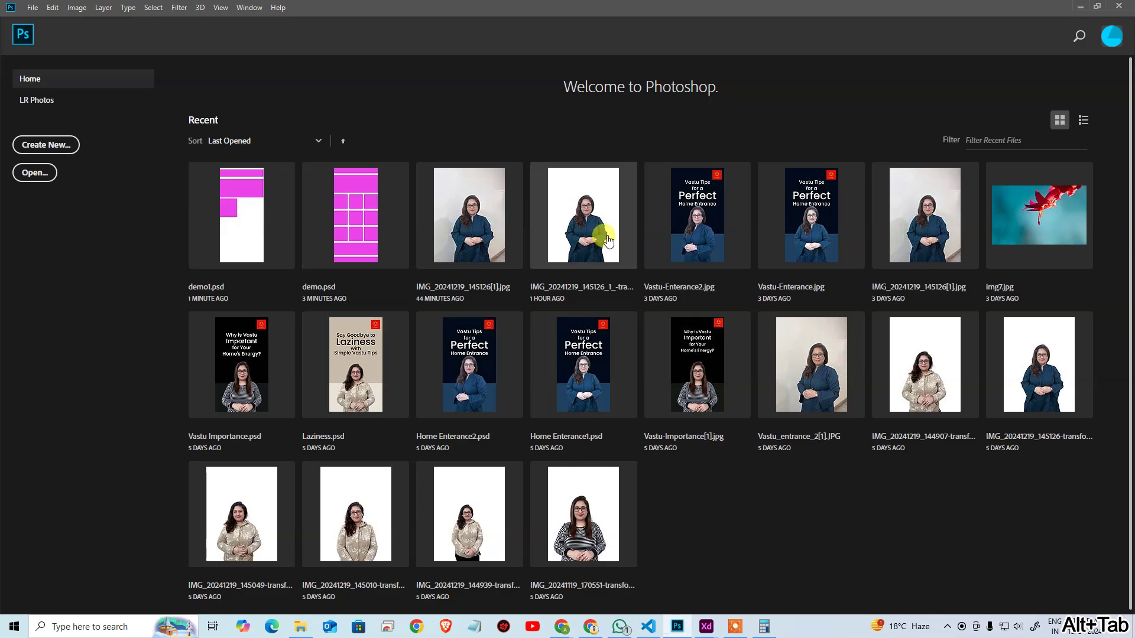
key("alt+Tab")
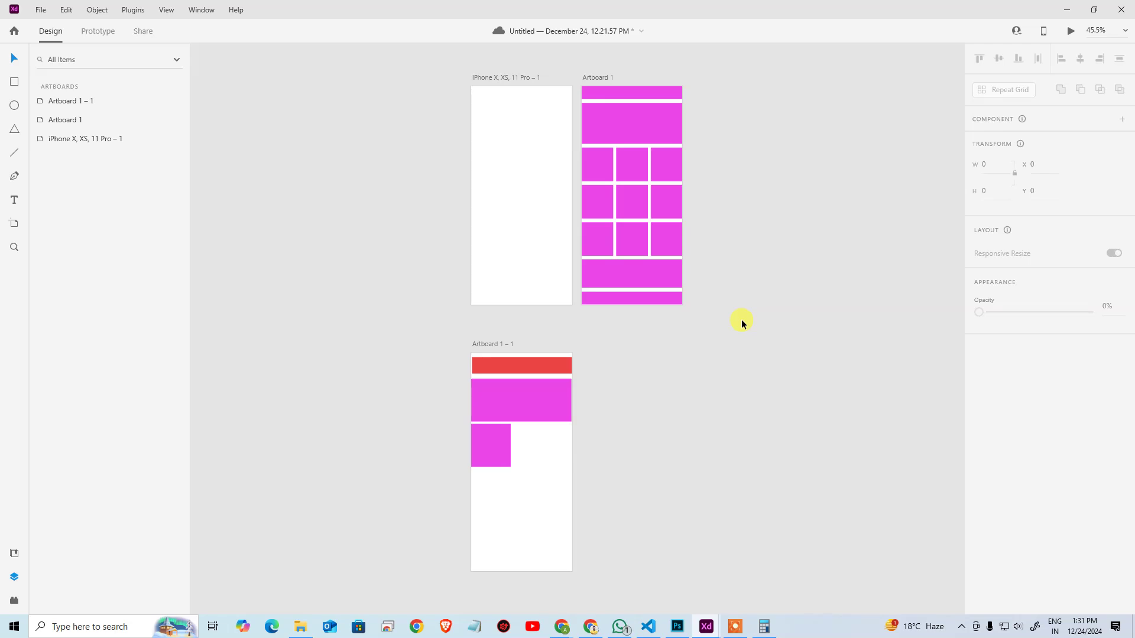
Step: Save the XD document and delete all three artboards to leave an empty canvas
key("ctrl+s")
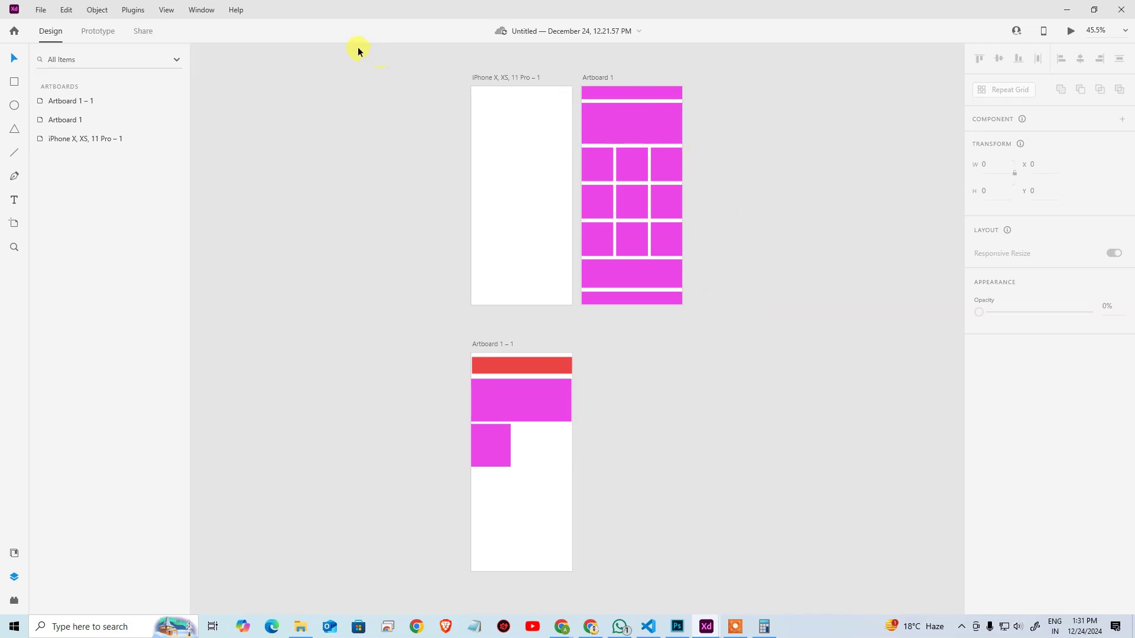
left_click_drag(358, 46, 918, 615)
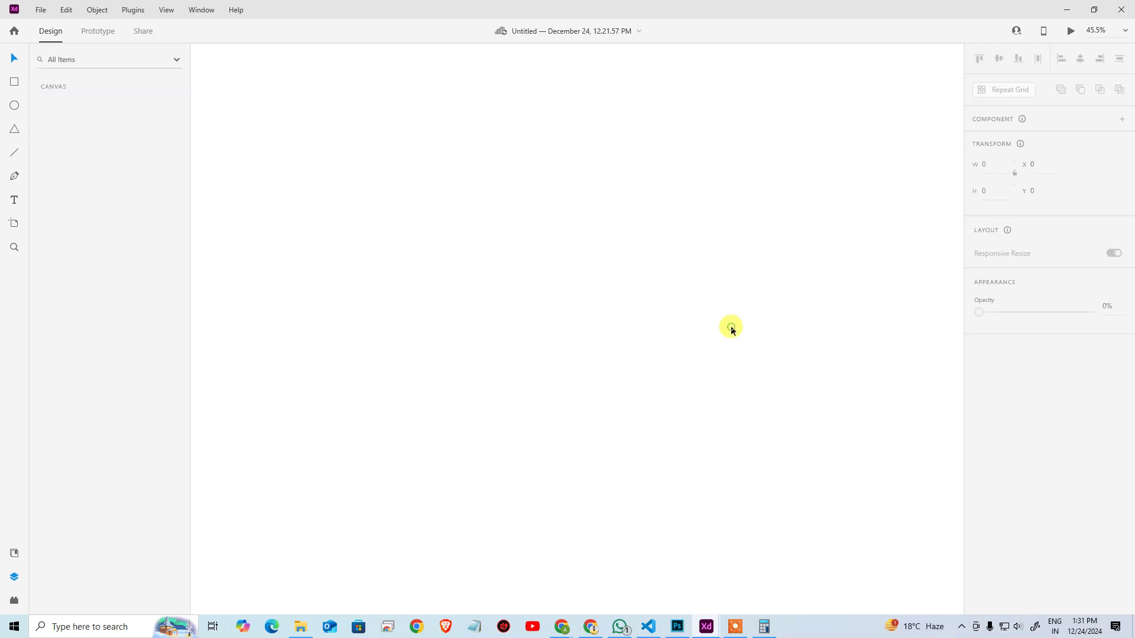
Step: Switch to Photoshop, reopen demo1.psd and select Artboard 1 with the Artboard tool
key("alt+Tab")
left_click(264, 204)
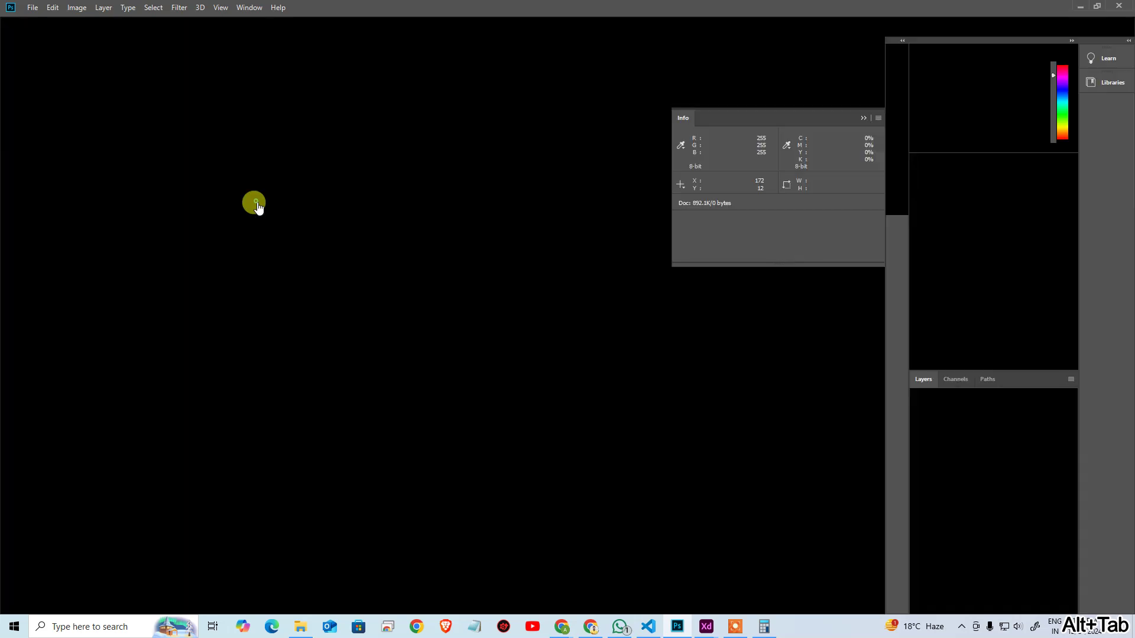
left_click(366, 87)
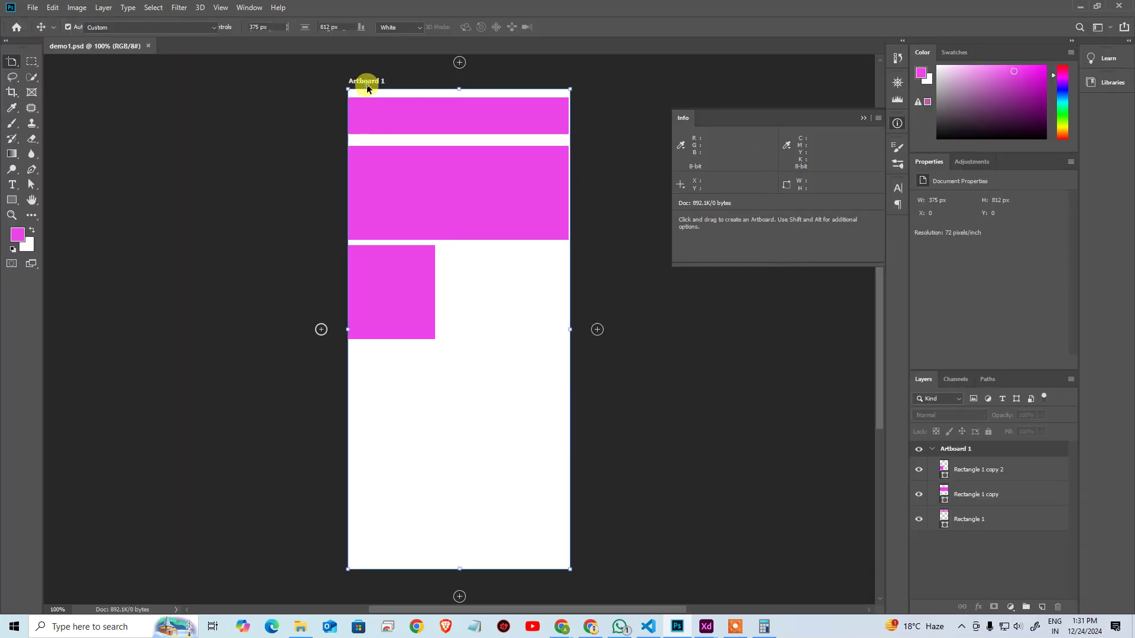
Step: Add a blank 375 x 812 px artboard to the right of Artboard 1 and another directly above the new one
left_click(598, 329)
left_click(460, 101)
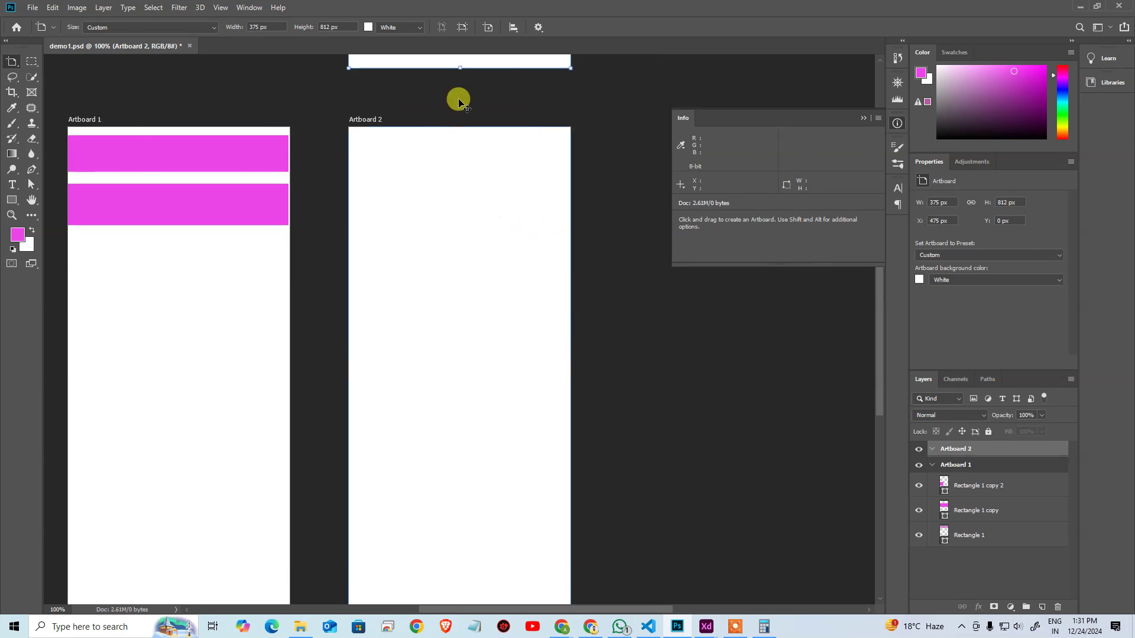
scroll(577, 446, "up", 8)
scroll(535, 407, "down", 4)
scroll(508, 379, "down", 7)
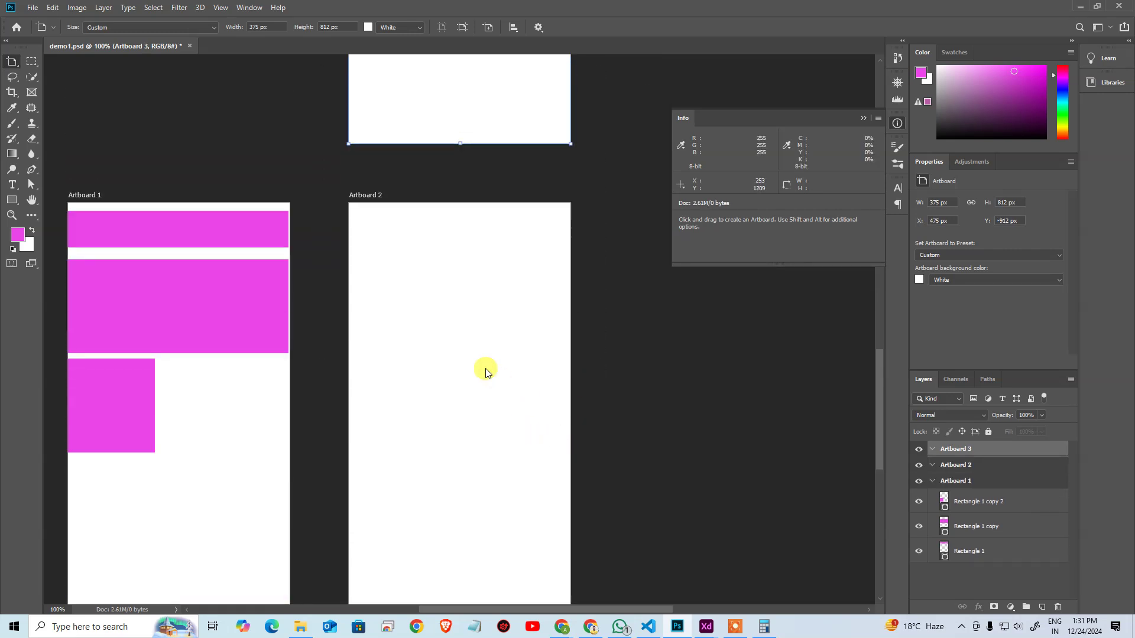
Step: Select Artboard 2 and add a blank 375 x 812 px artboard directly below it
key("v")
left_click(461, 401)
scroll(397, 212, "up", 2)
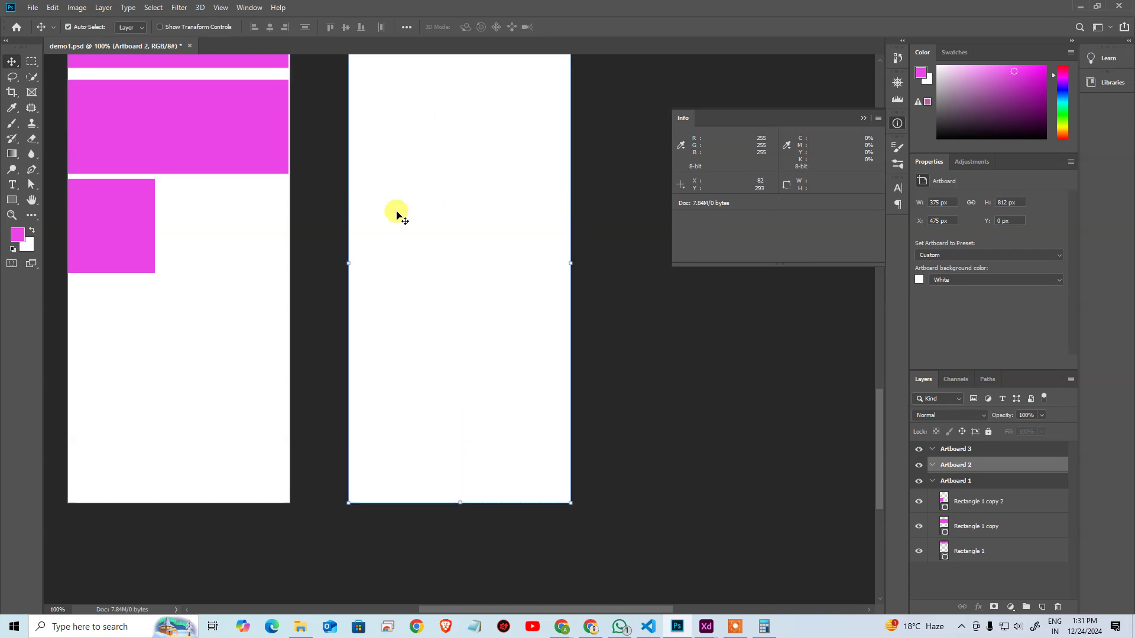
key("shift+v")
scroll(453, 412, "down", 1)
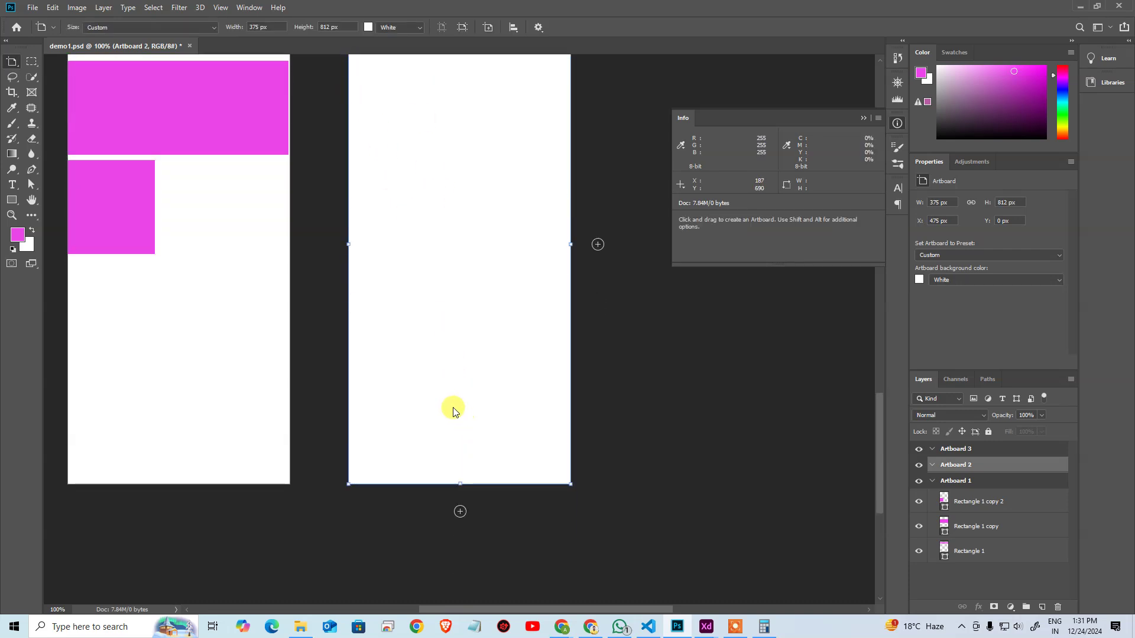
left_click(460, 512)
scroll(614, 379, "up", 3)
scroll(625, 374, "up", 2)
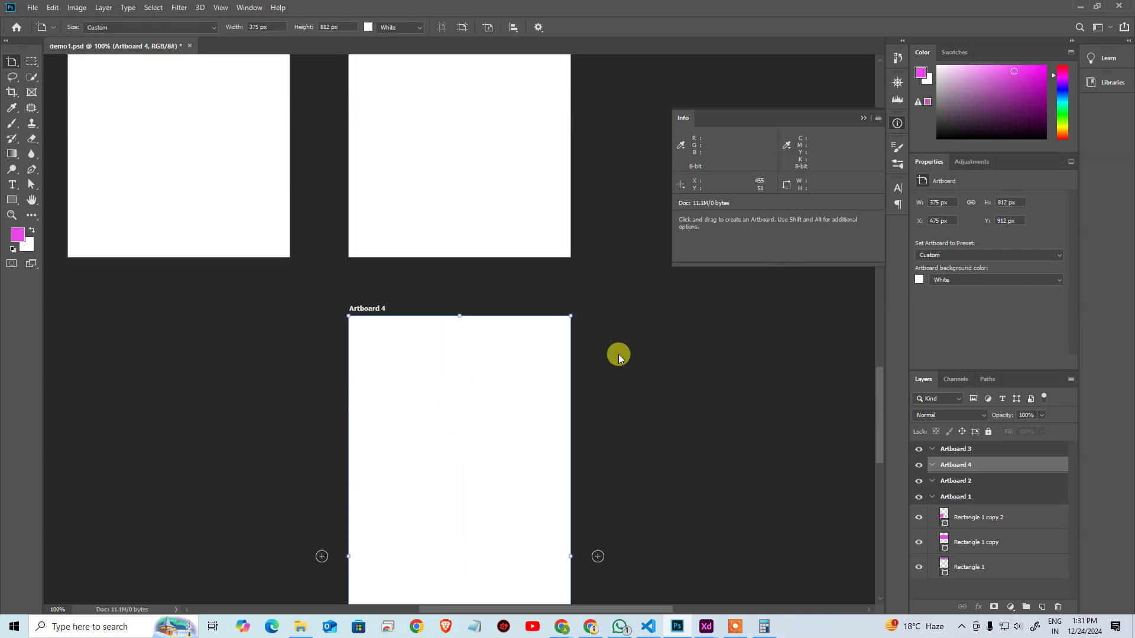
Step: Save and close demo1.psd in Photoshop, switch to XD and import demo1.psd onto the empty canvas
key("ctrl+s")
key("ctrl+w")
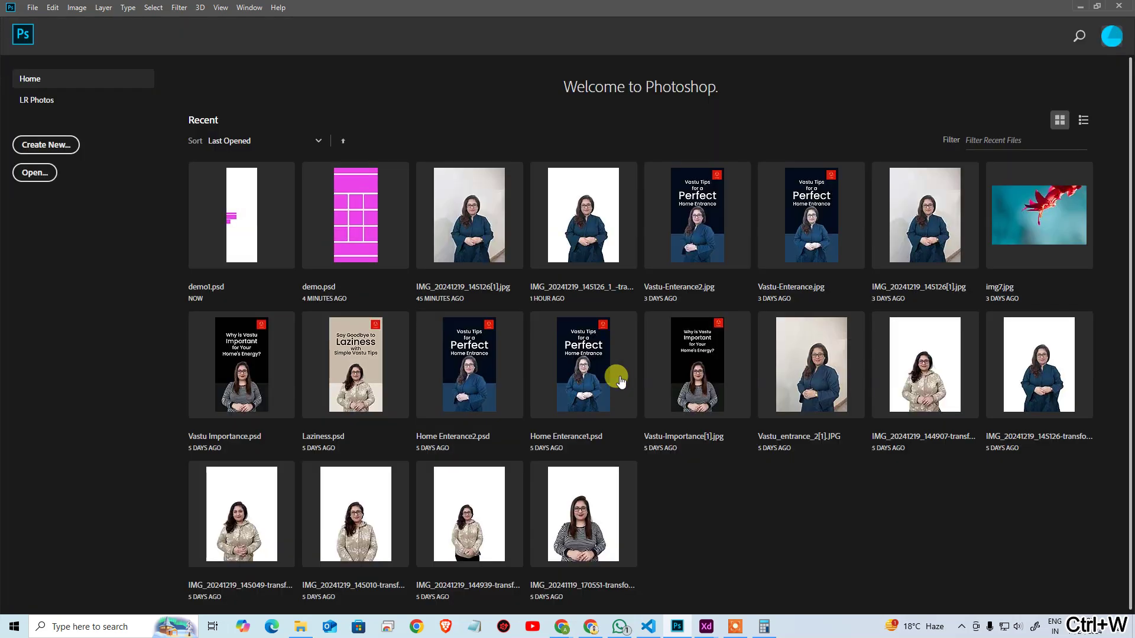
mouse_move(707, 628)
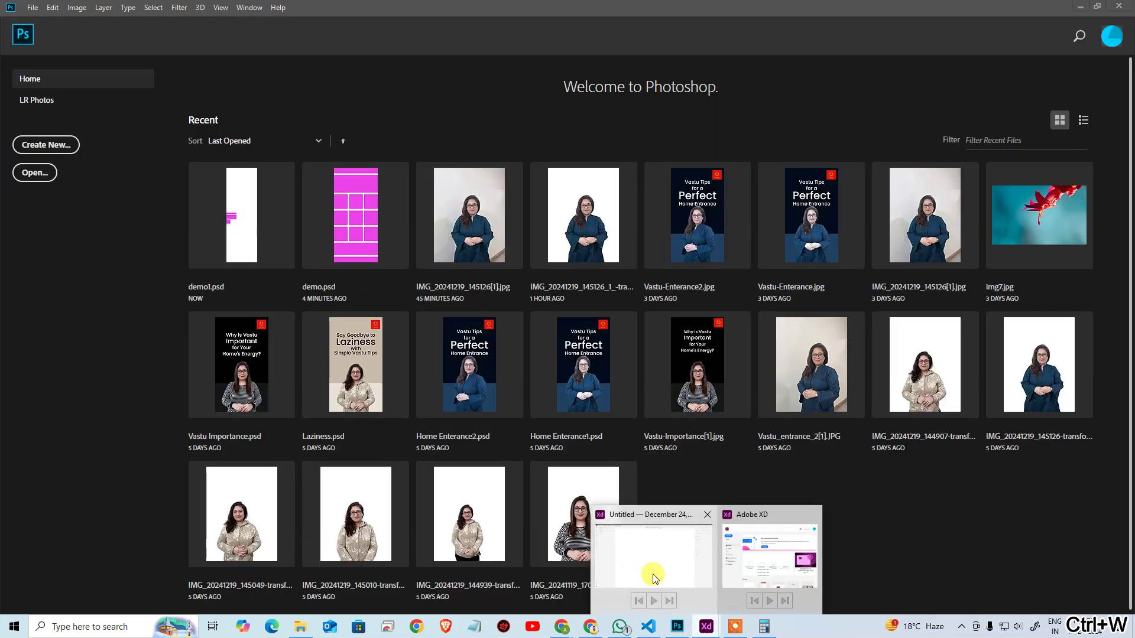
left_click(621, 572)
left_click(41, 10)
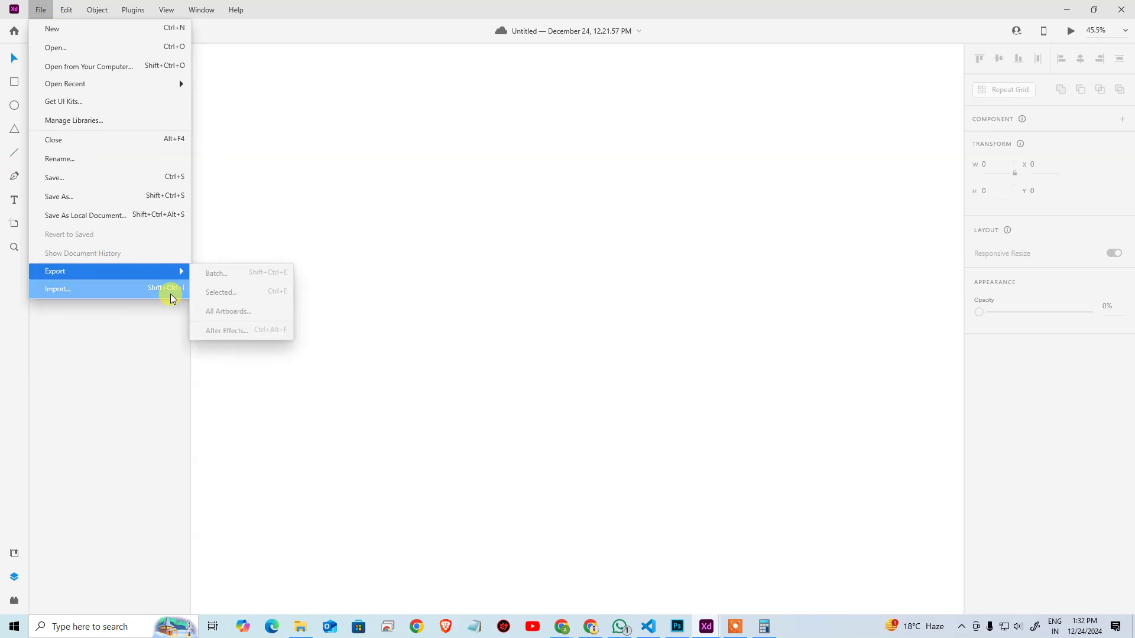
left_click(170, 291)
double_click(272, 174)
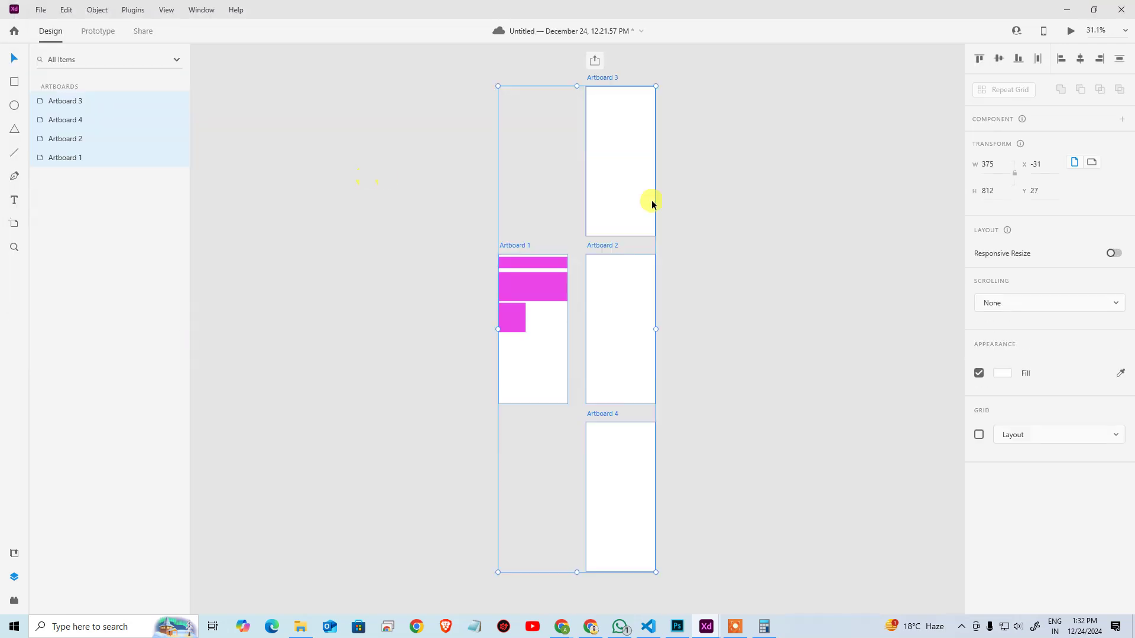
left_click(863, 263)
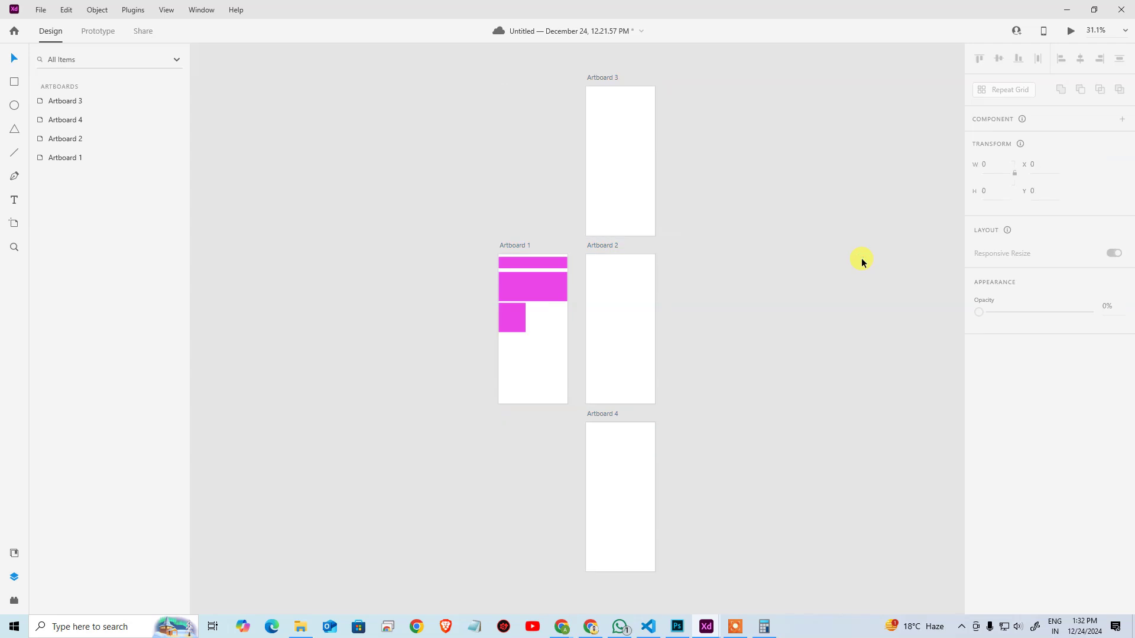
Step: Link the second rectangle of Artboard 1 to Artboard 3 with a Tap transition in Prototype mode and save the document
left_click(530, 292)
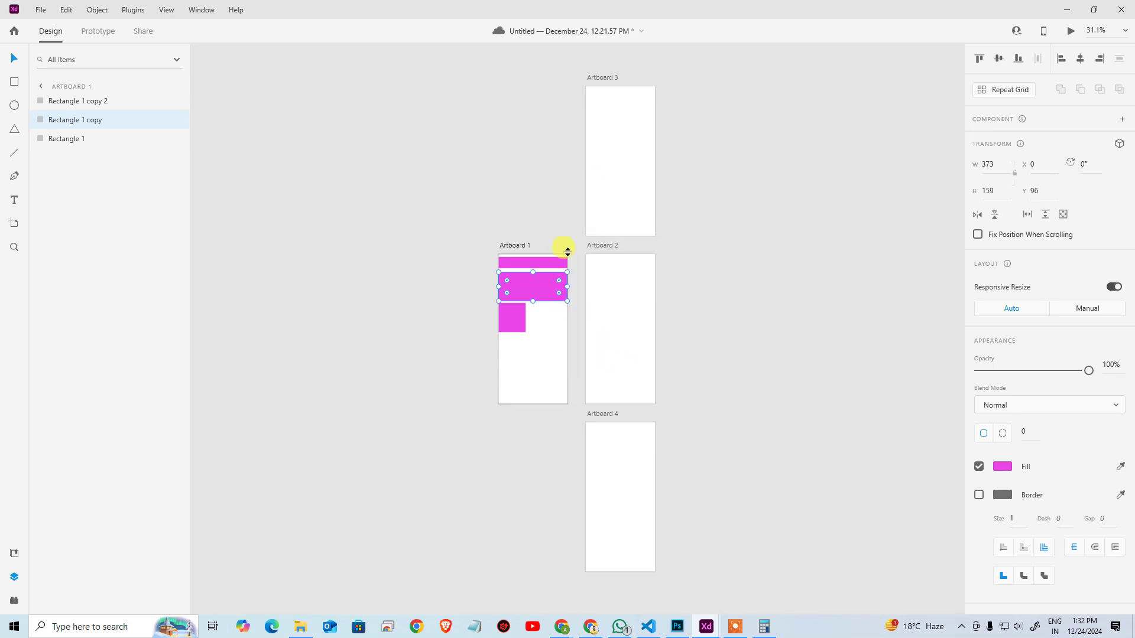
left_click(99, 31)
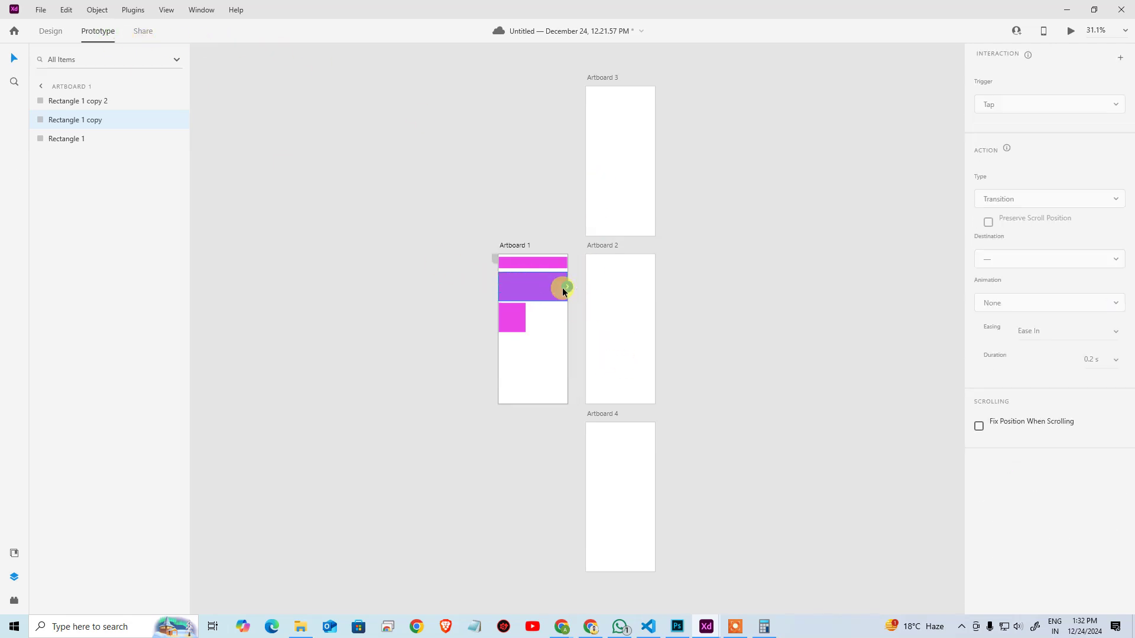
left_click_drag(567, 287, 609, 173)
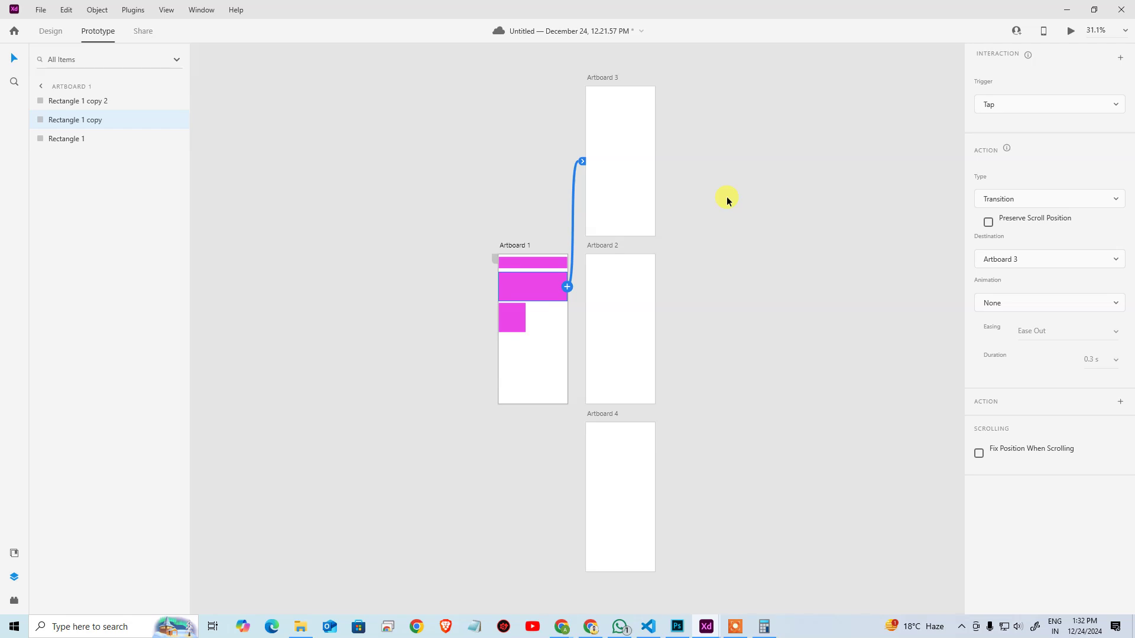
key("ctrl+s")
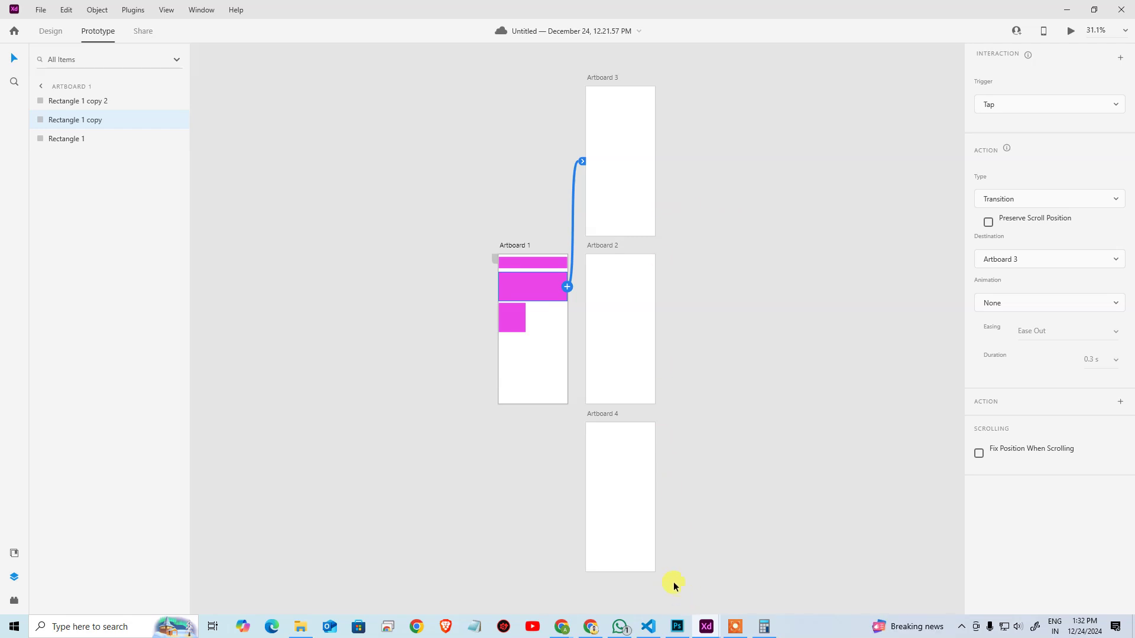
Step: Open Notepad and enter a tab-separated header row: Name, Gender, Age, Marks, Total Marks
key("super")
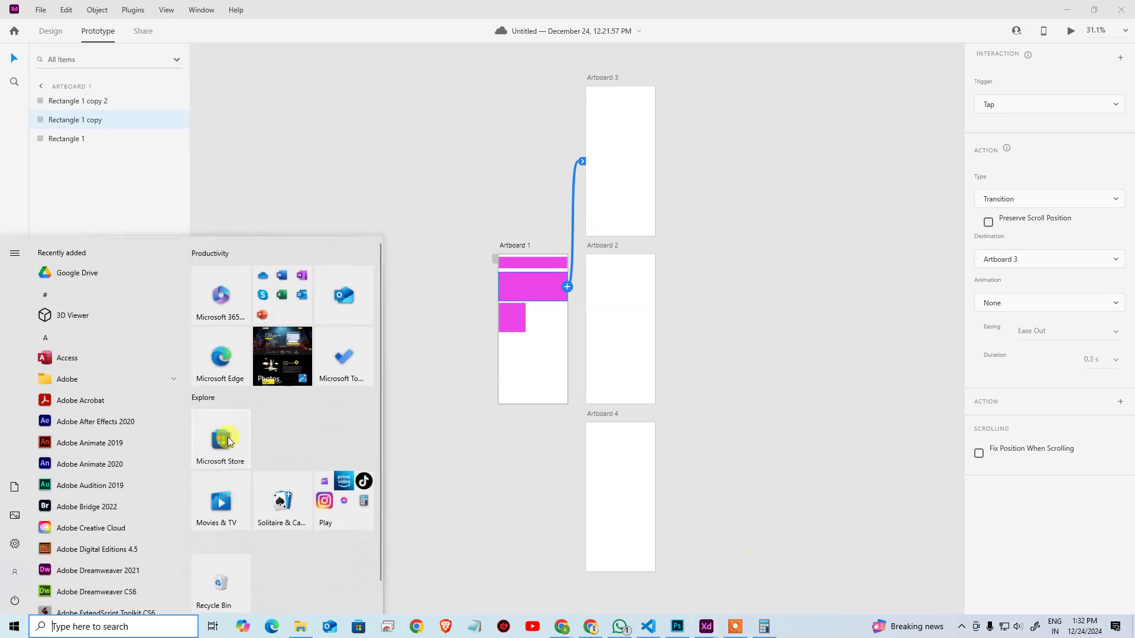
type("note")
key("Return")
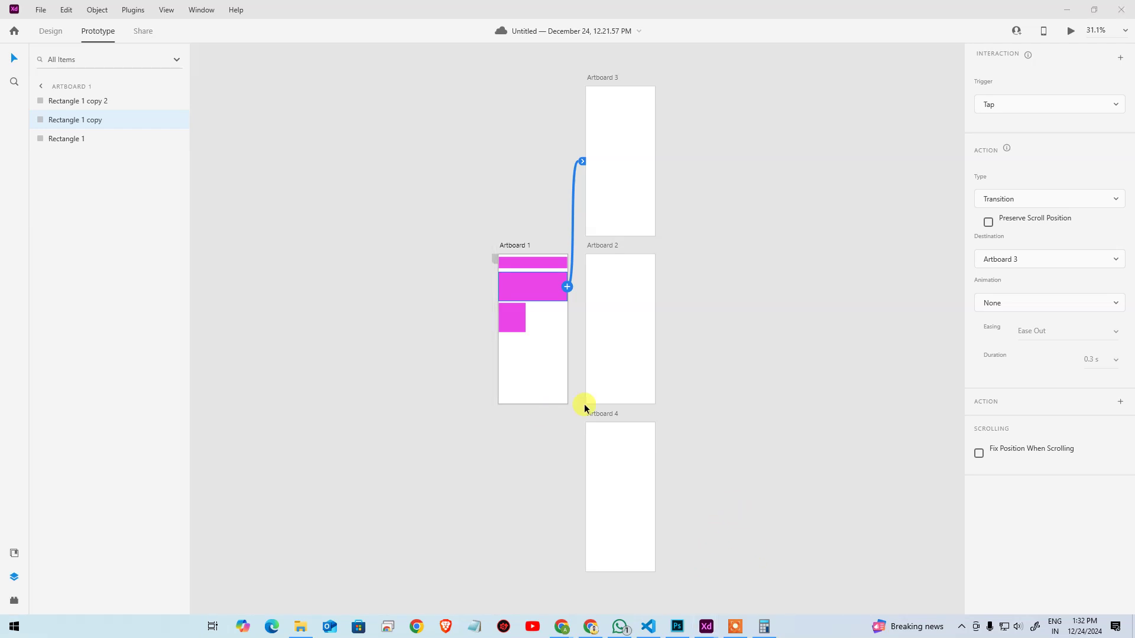
left_click_drag(418, 84, 495, 69)
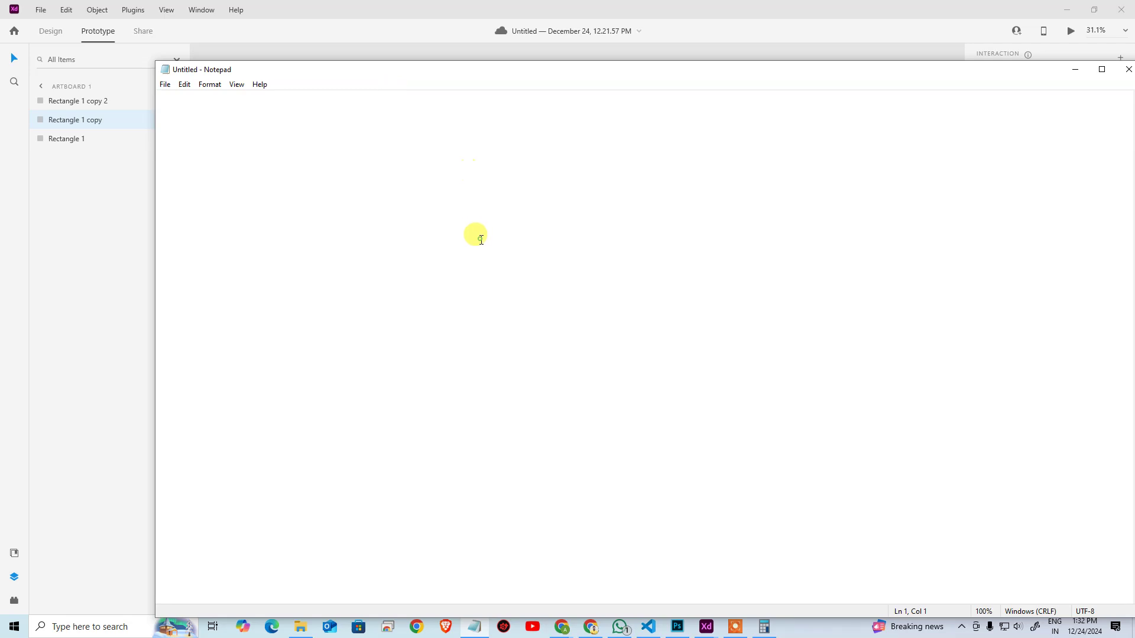
type("Name")
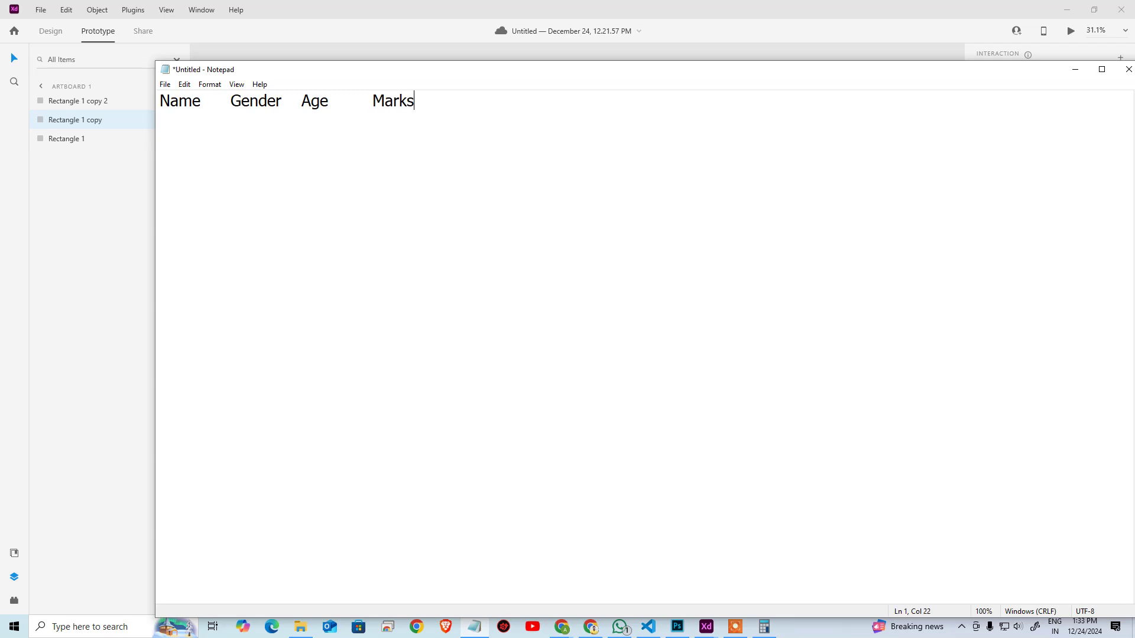
type("l Marks")
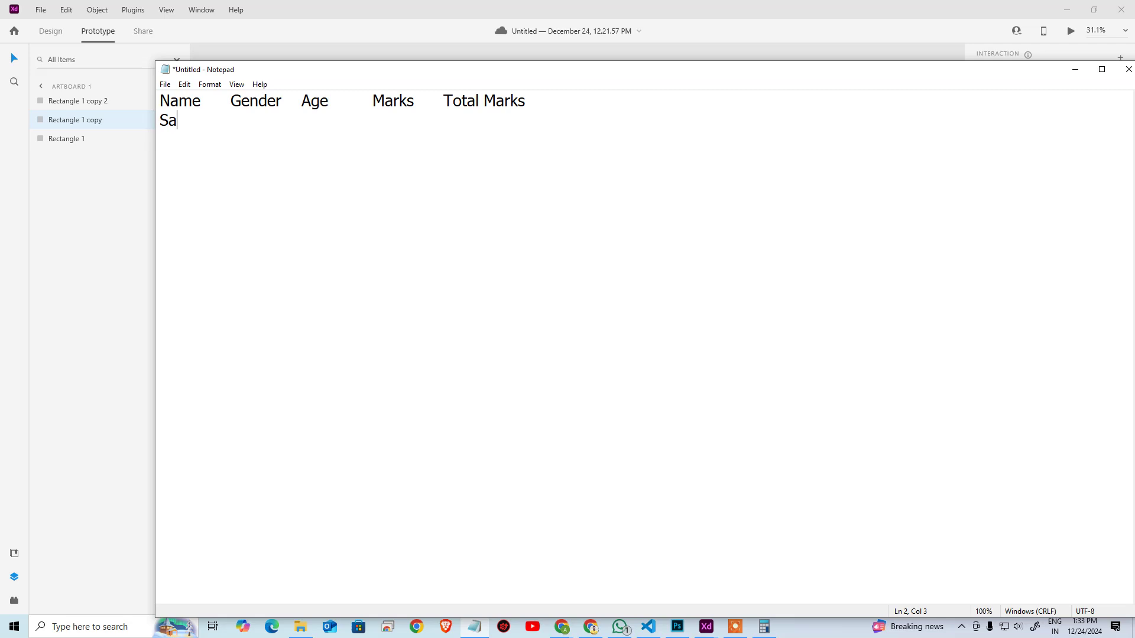
Step: Enter a tab-separated record with the student's first name, Male, 20, 50 and 100, and duplicate it three times on new lines
type("Male")
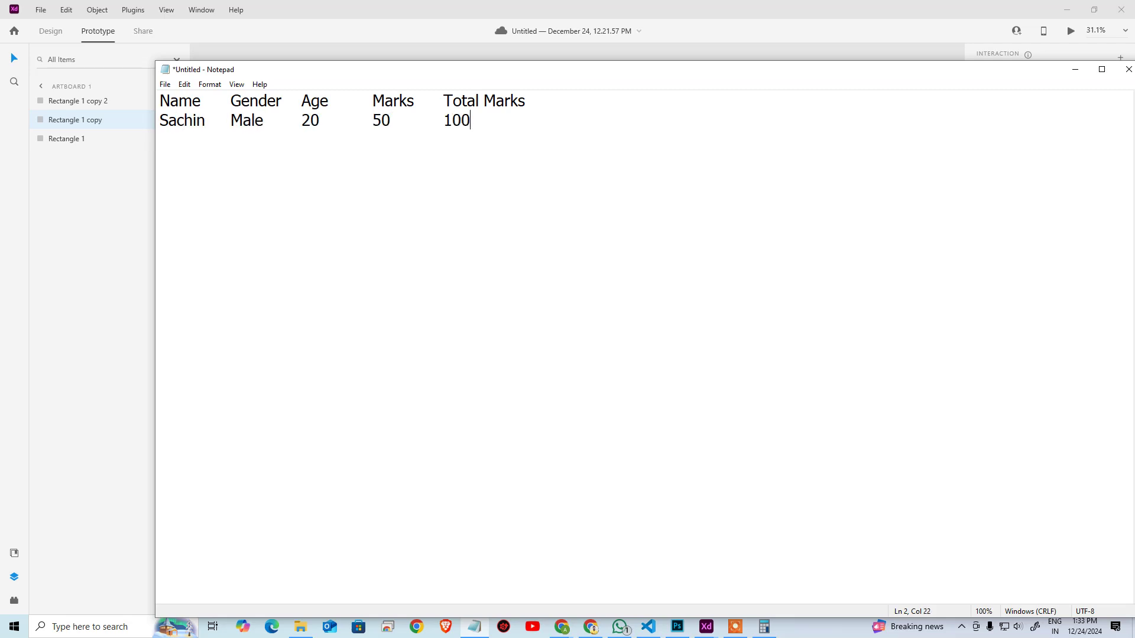
key("shift+Home")
key("ctrl+c")
key("End")
key("Return")
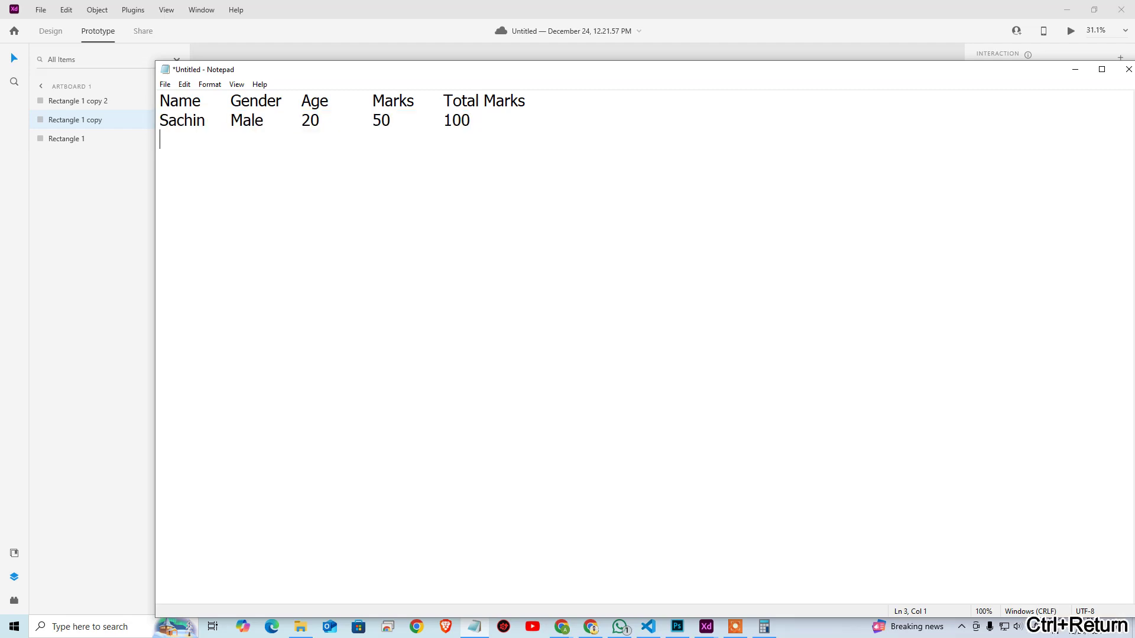
key("ctrl+v")
key("Return")
key("ctrl+v")
key("Return")
key("ctrl+v")
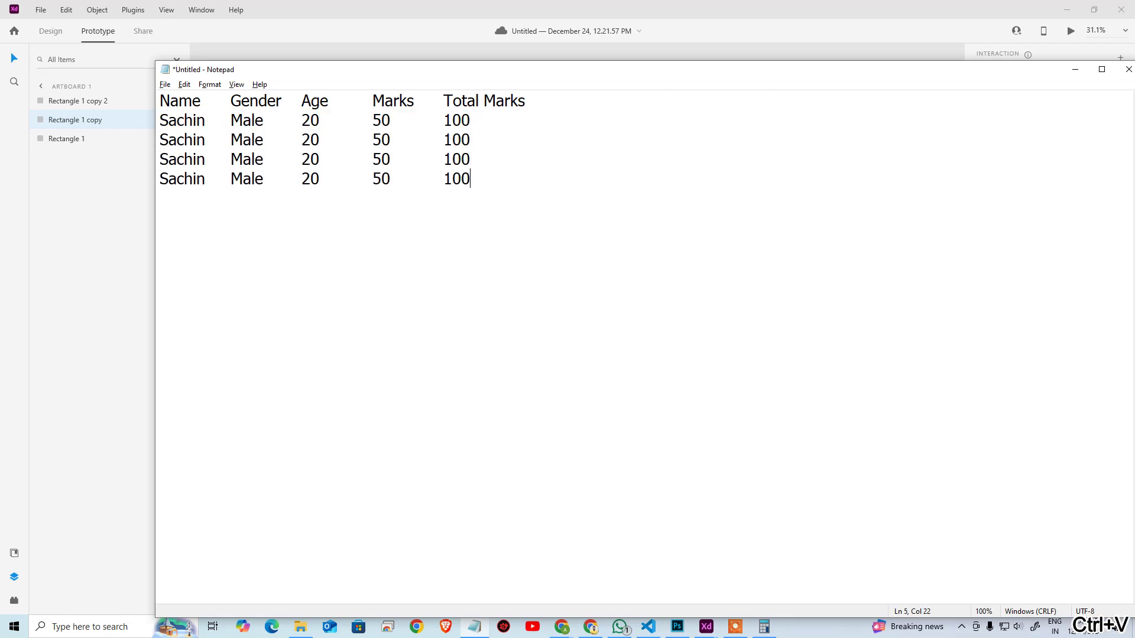
Step: Save the text file to the Desktop as table and close Notepad
key("alt+f")
key("a")
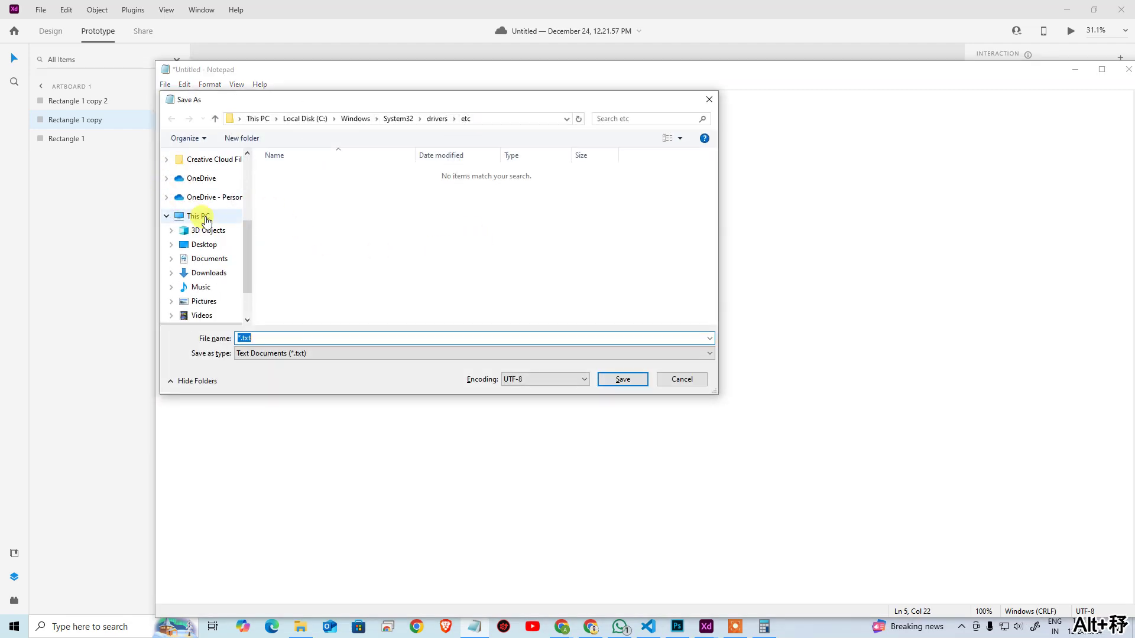
left_click(209, 258)
left_click(204, 245)
left_click(295, 339)
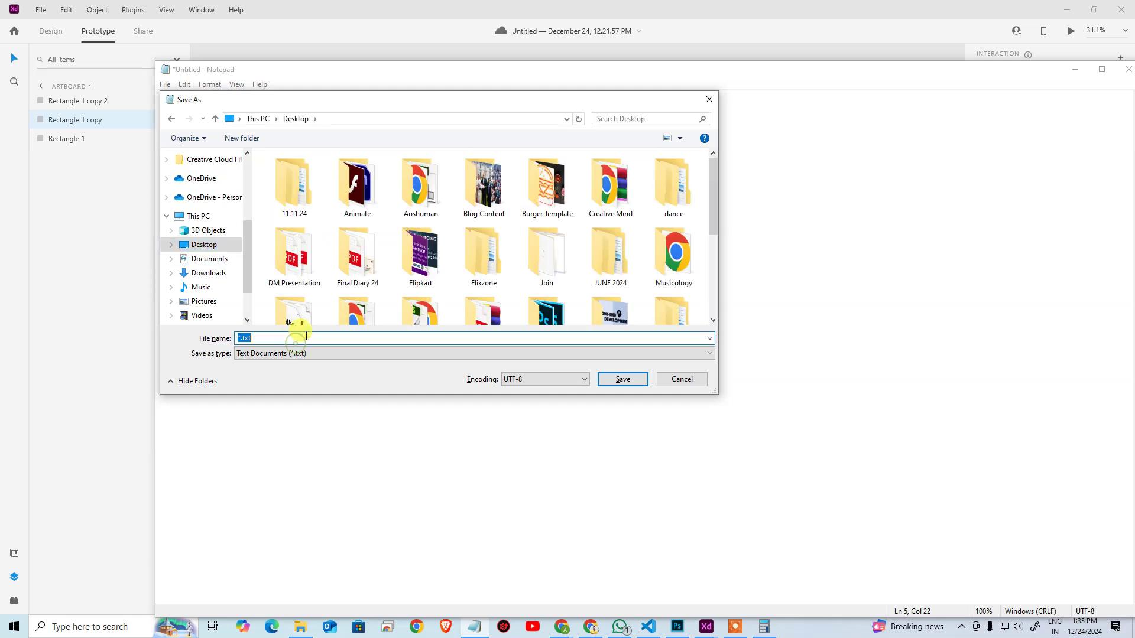
type("table")
key("Return")
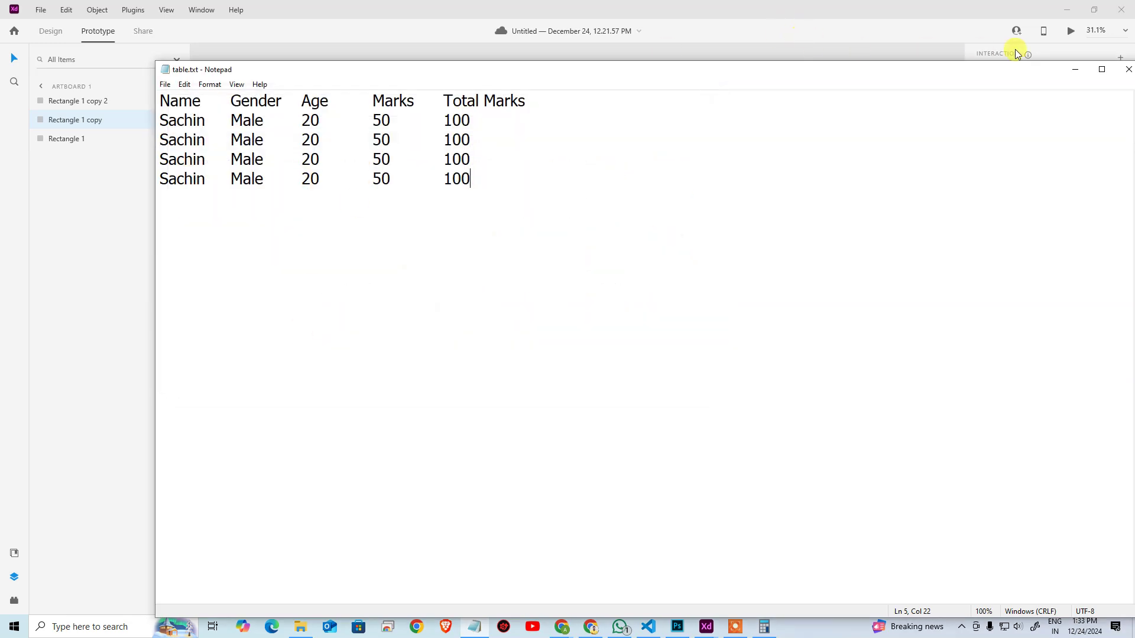
left_click(1125, 74)
Step: Launch Dreamweaver and Excel, opening a blank workbook in Excel
key("super")
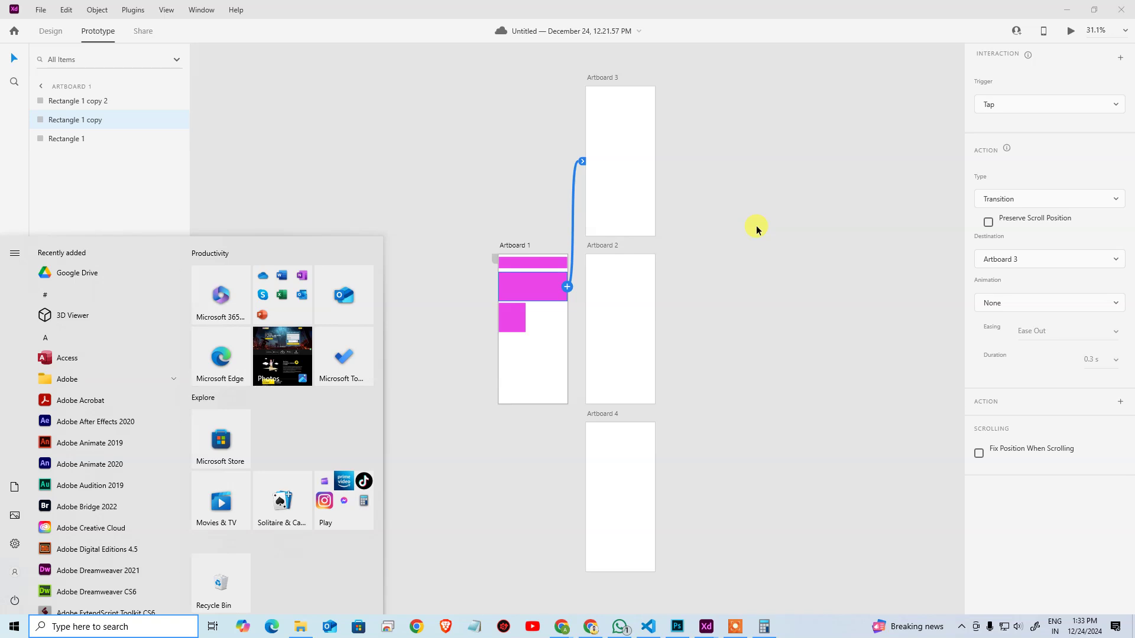
type("dream")
key("Escape")
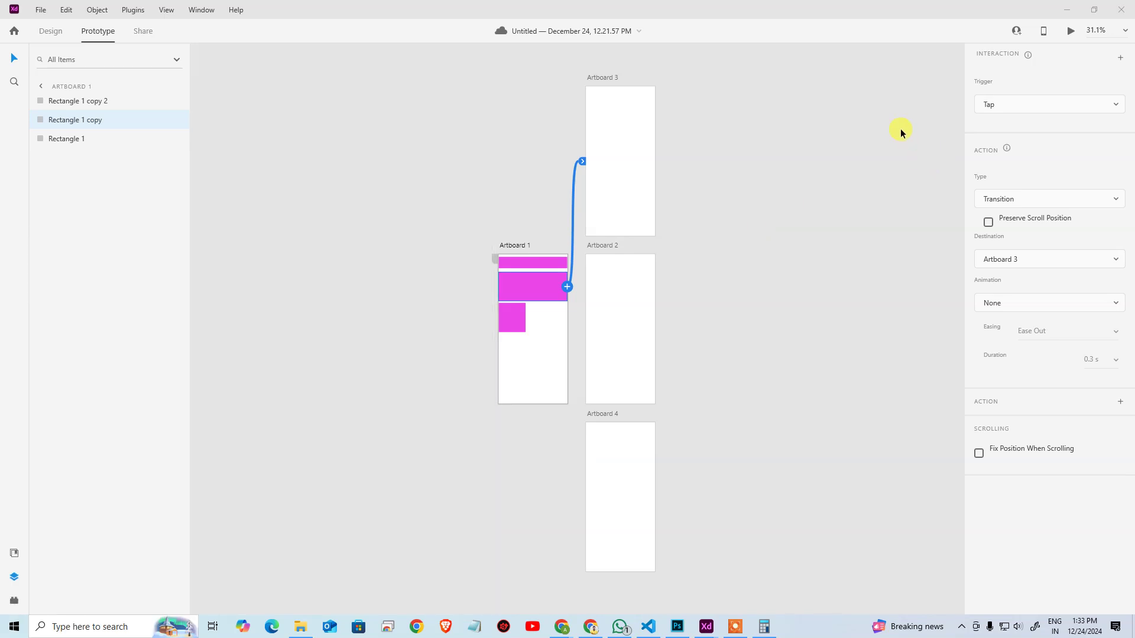
key("super")
type("excel")
key("Escape")
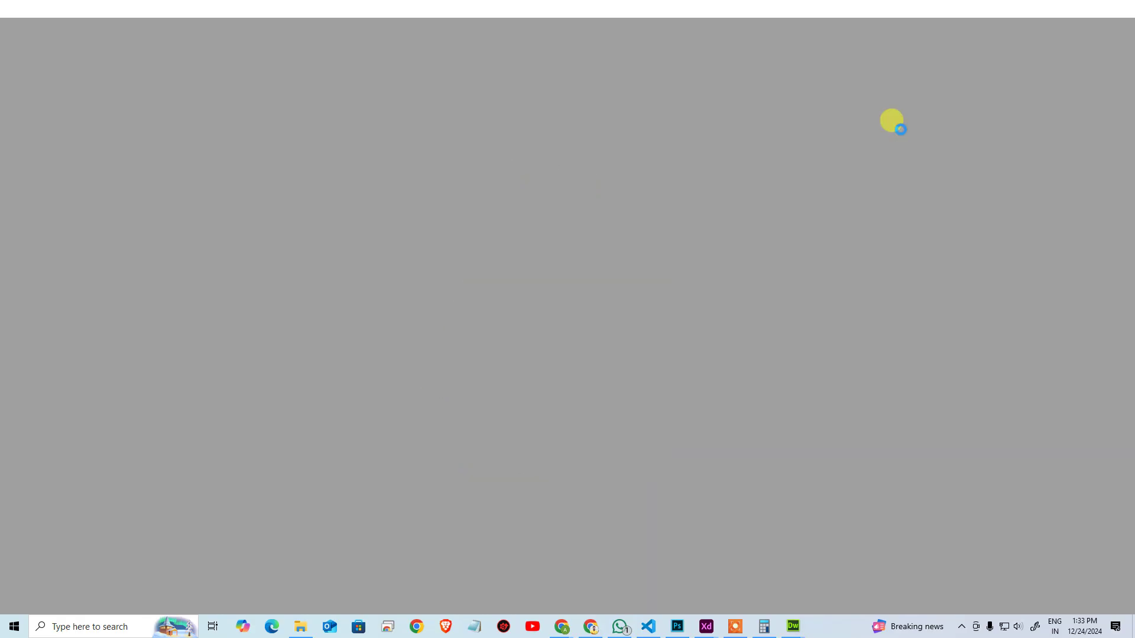
left_click(149, 129)
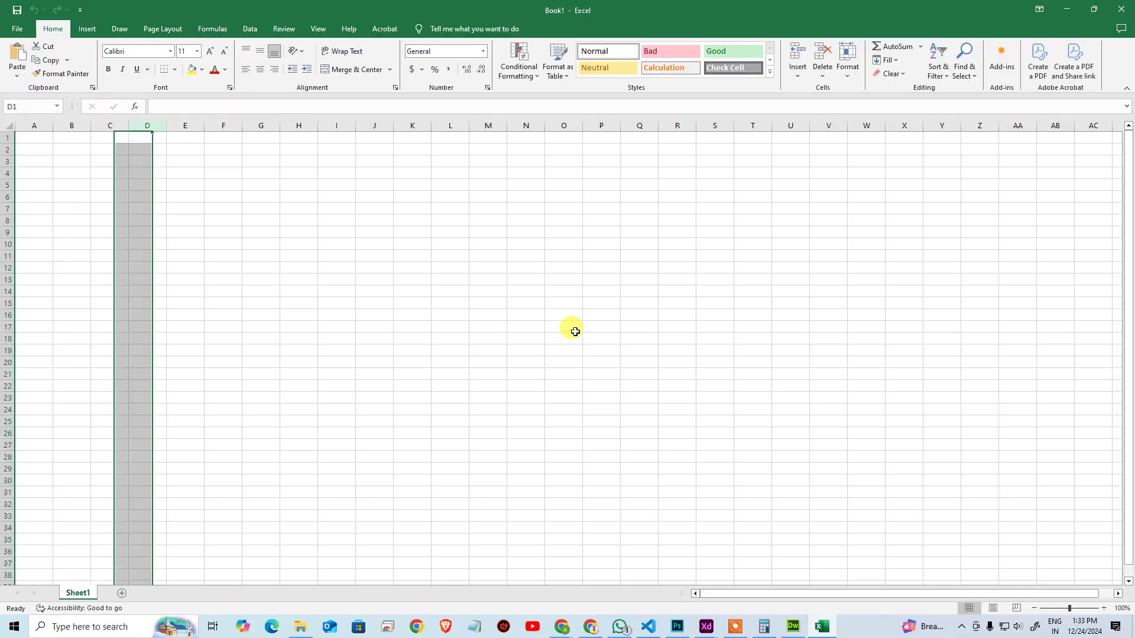
Step: Switch to Dreamweaver and create a new HTML document
key("alt+Tab")
left_click(804, 381)
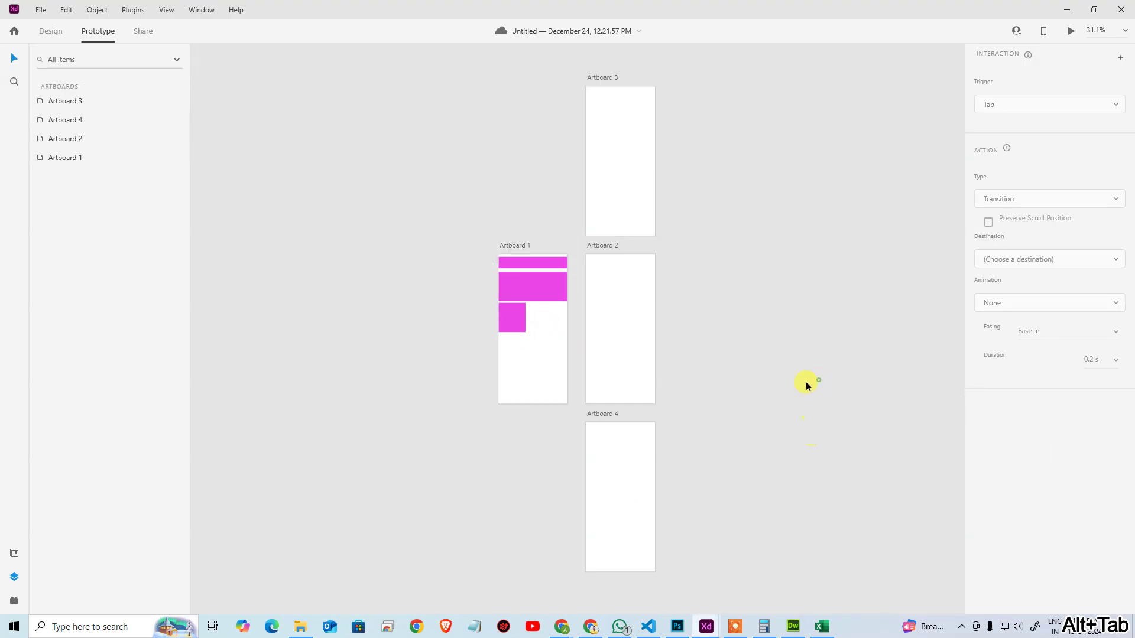
left_click(793, 625)
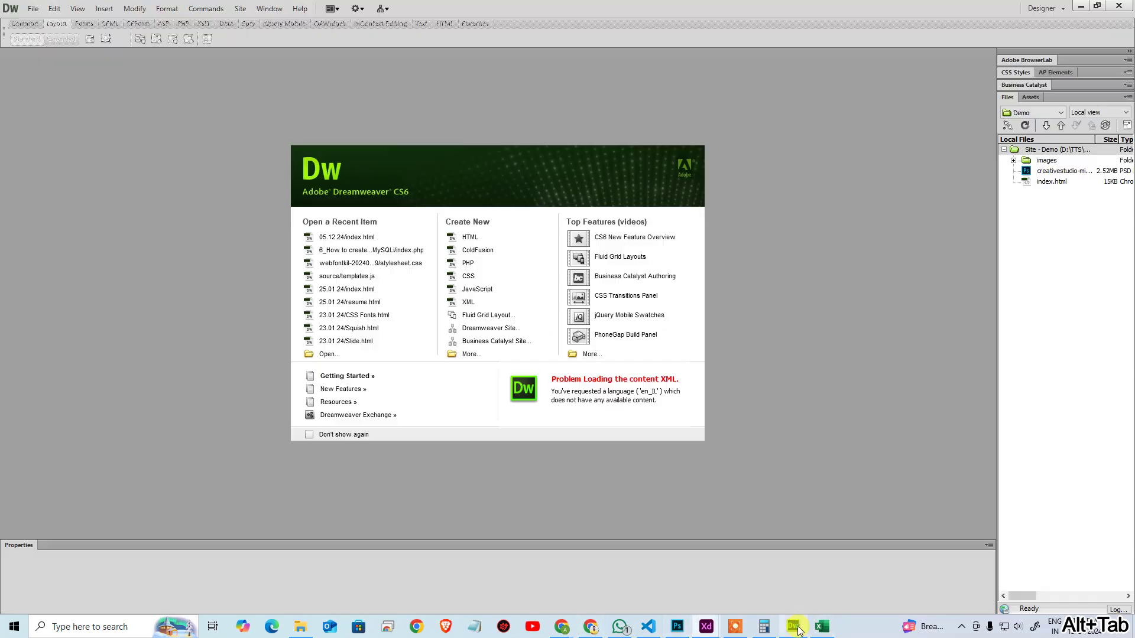
left_click(479, 240)
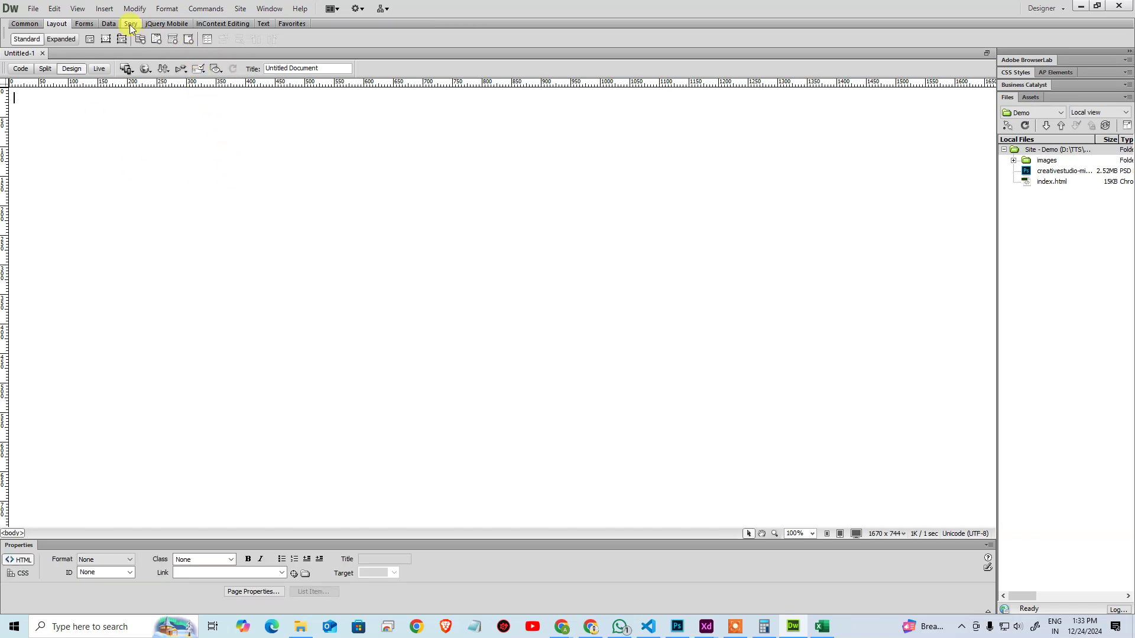
Step: Start importing tabular data and choose table.txt from the Desktop as the data file
left_click(109, 23)
left_click(17, 39)
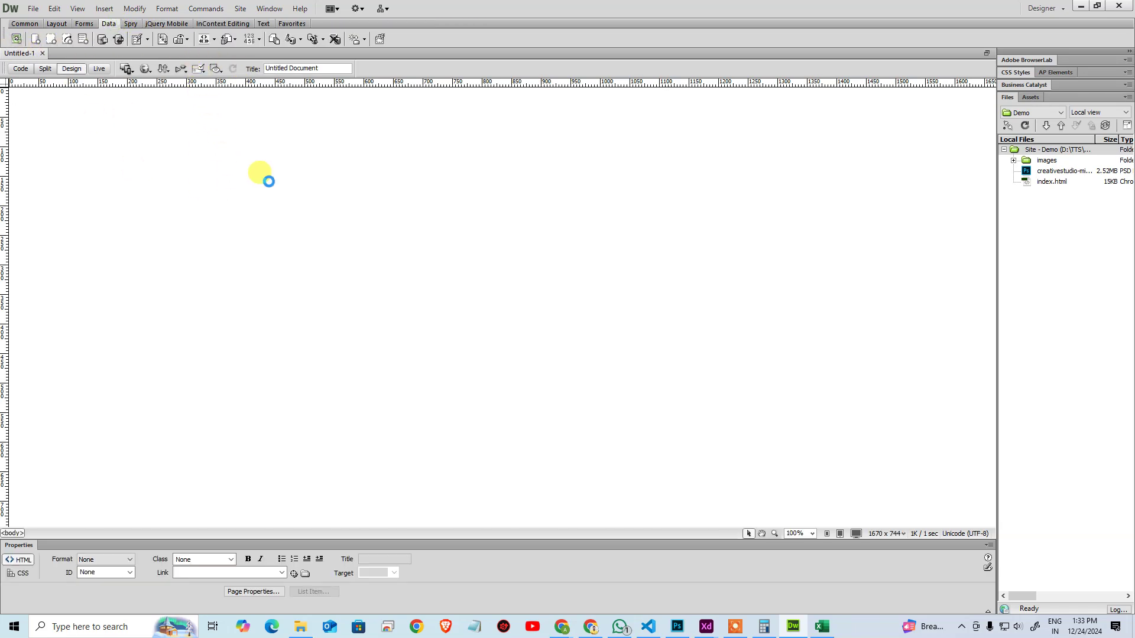
left_click(595, 264)
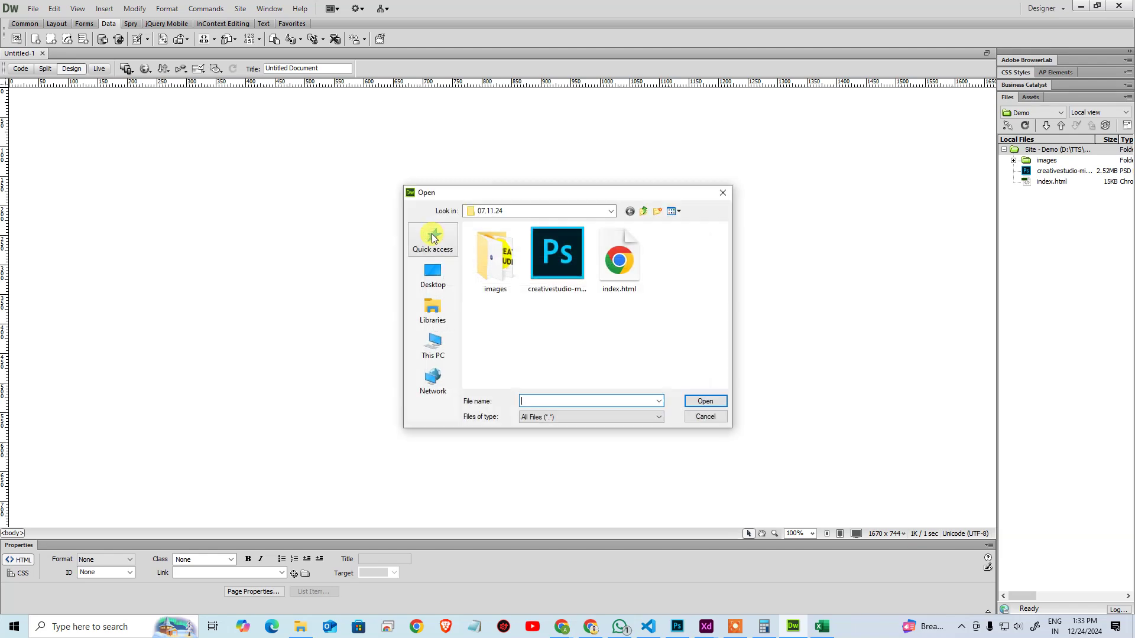
left_click(434, 283)
scroll(642, 320, "down", 10)
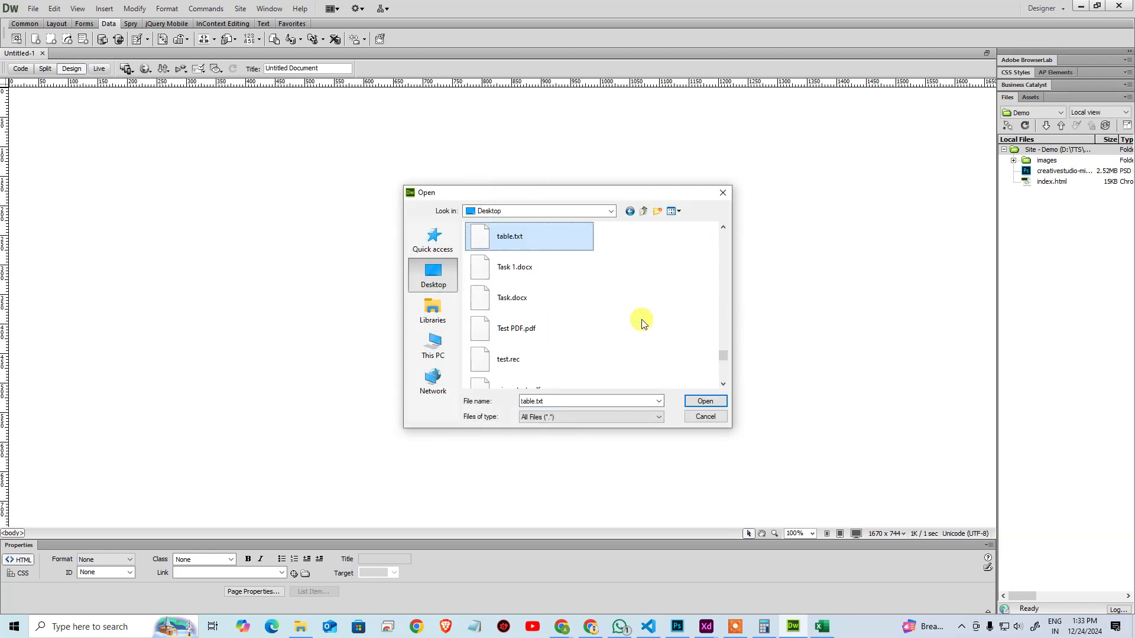
left_click(540, 245)
double_click(540, 244)
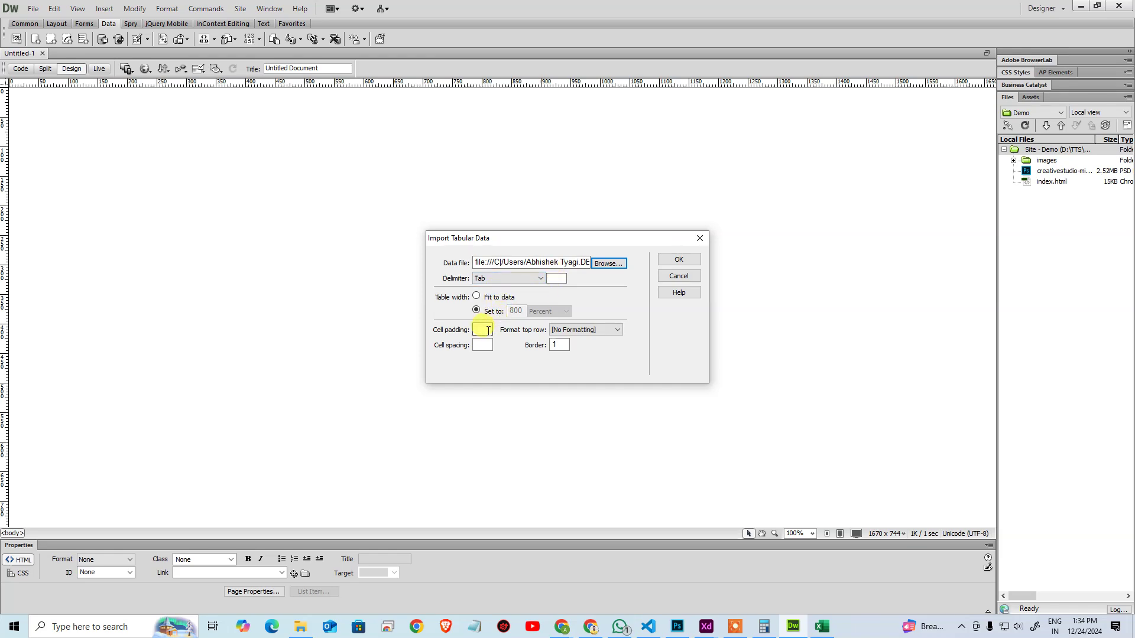
Step: Set the table width to 800 pixels, import the tab-delimited data and select the inserted table
left_click(490, 311)
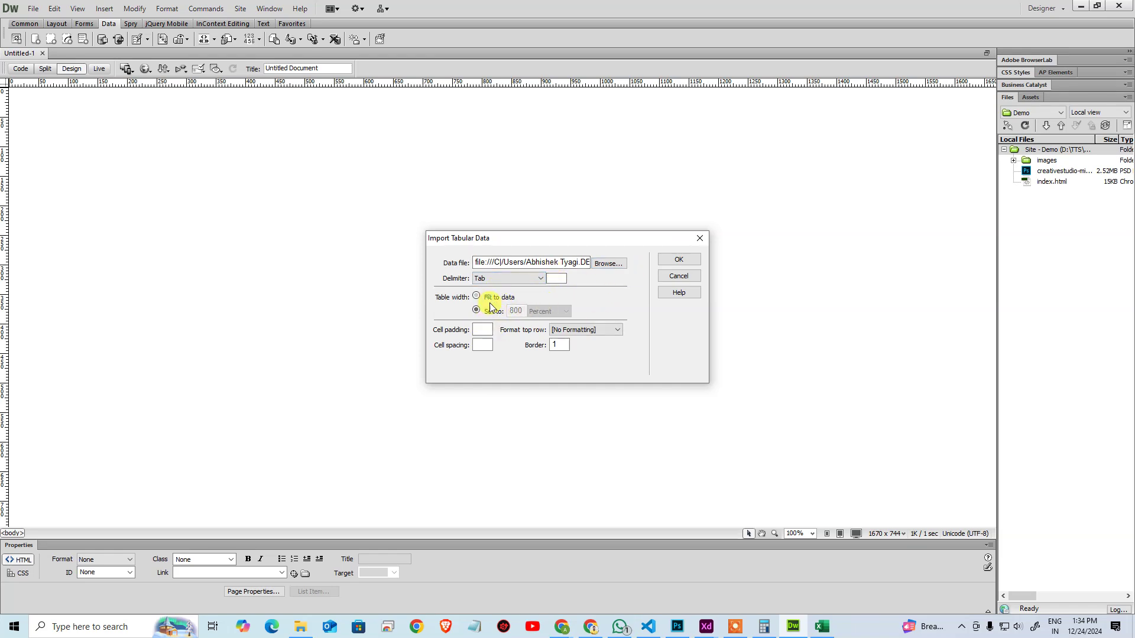
left_click(540, 311)
left_click(540, 330)
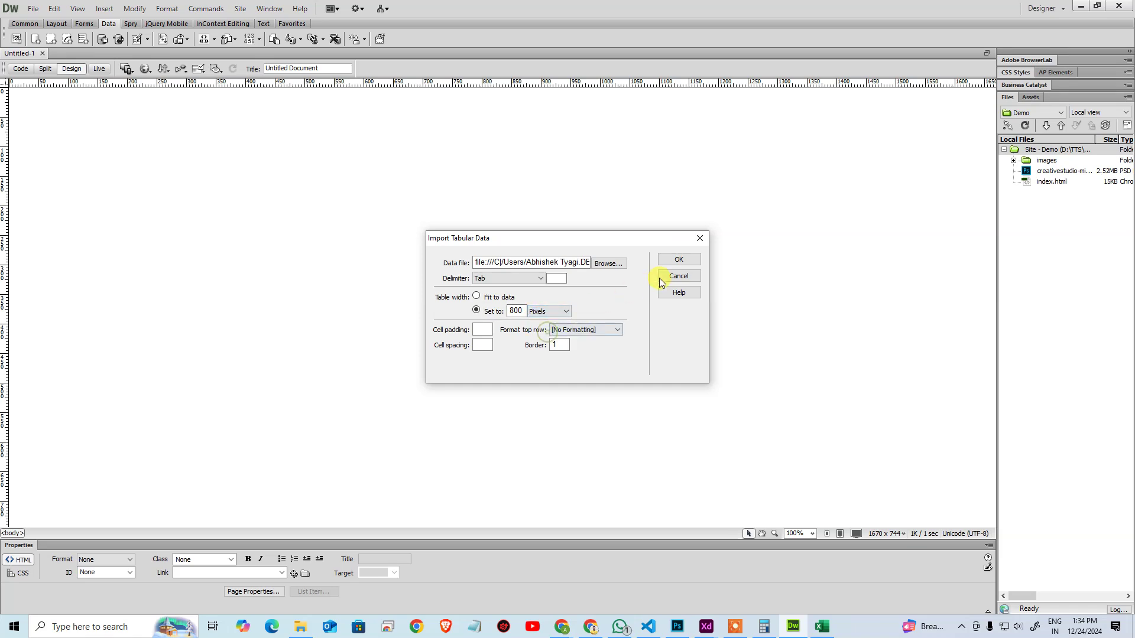
left_click(678, 260)
left_click(703, 265)
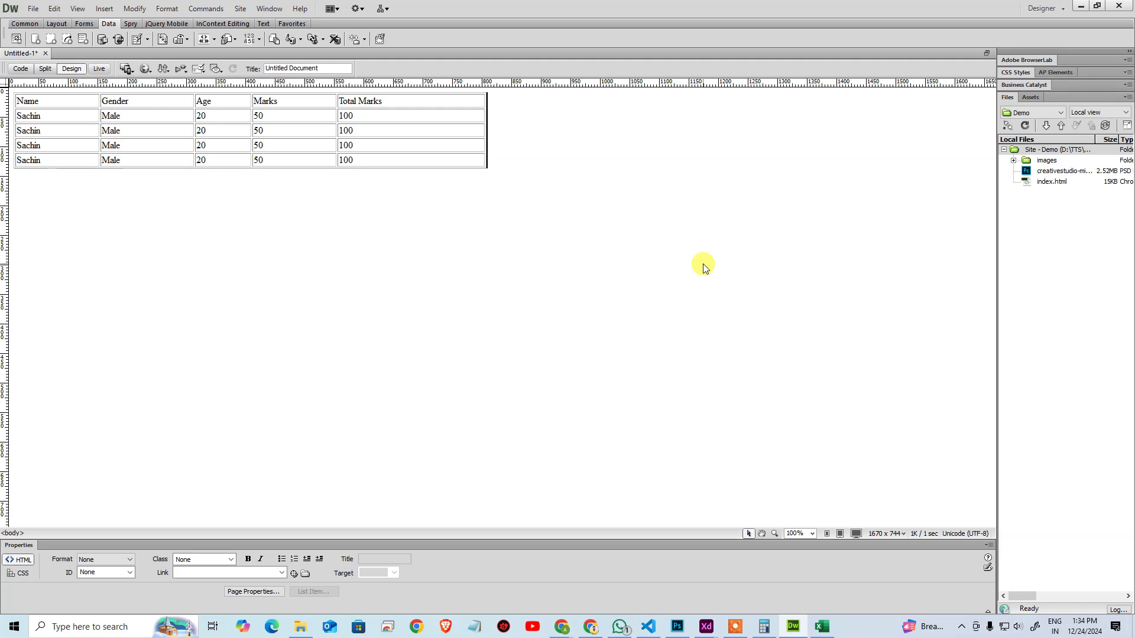
left_click(485, 125)
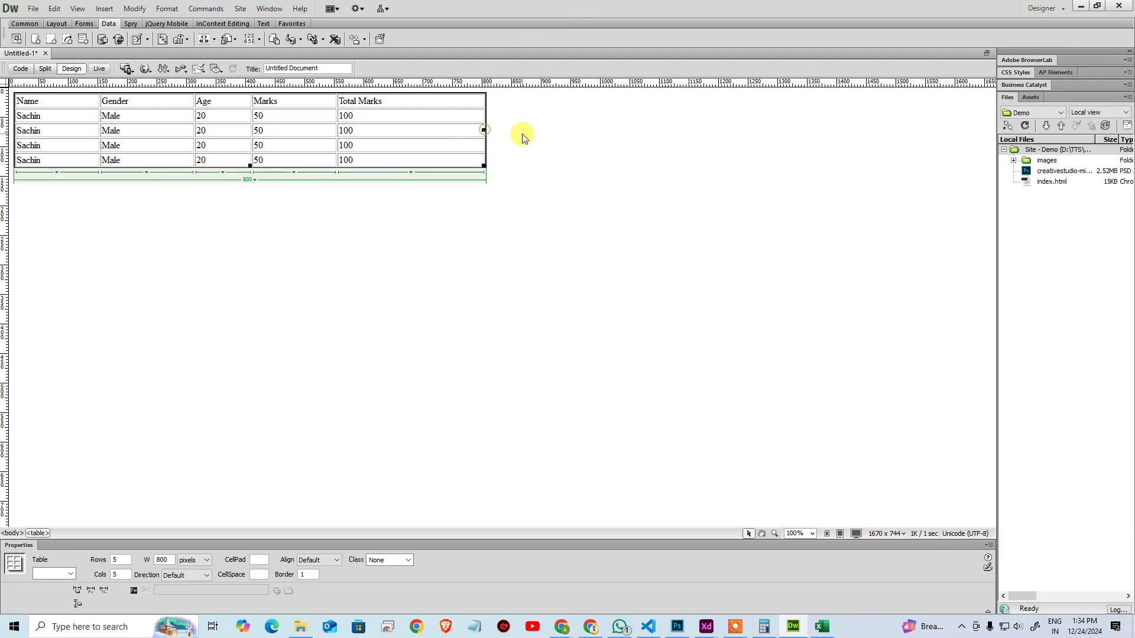
Step: Copy the selected Dreamweaver table and paste it into the blank Excel sheet at cell A1
key("ctrl+c")
left_click(821, 625)
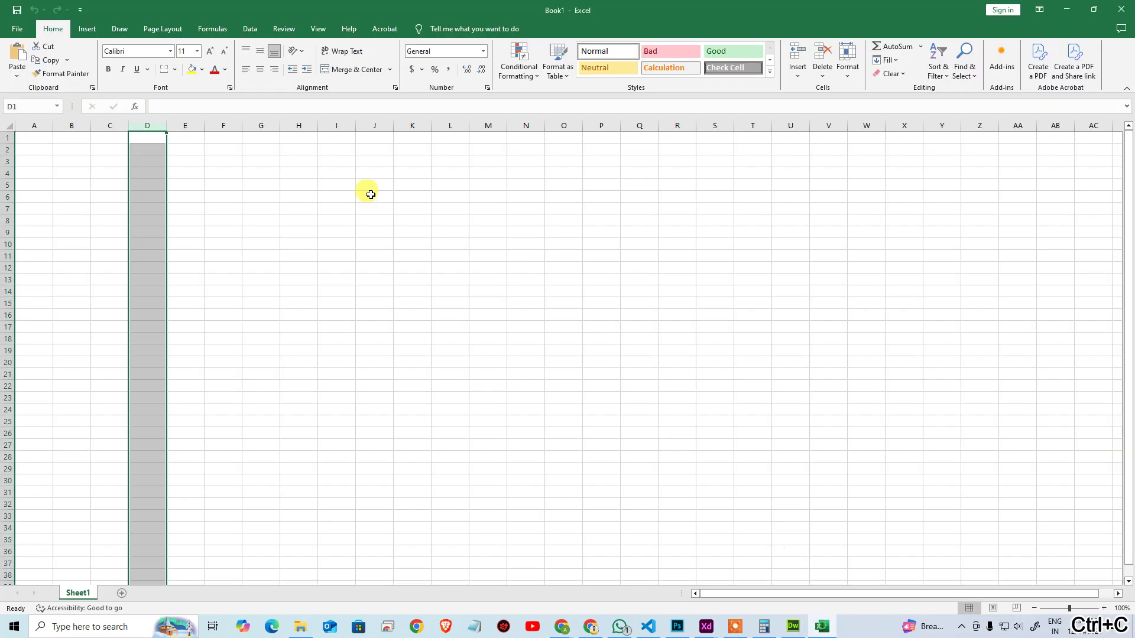
left_click(42, 136)
key("ctrl+v")
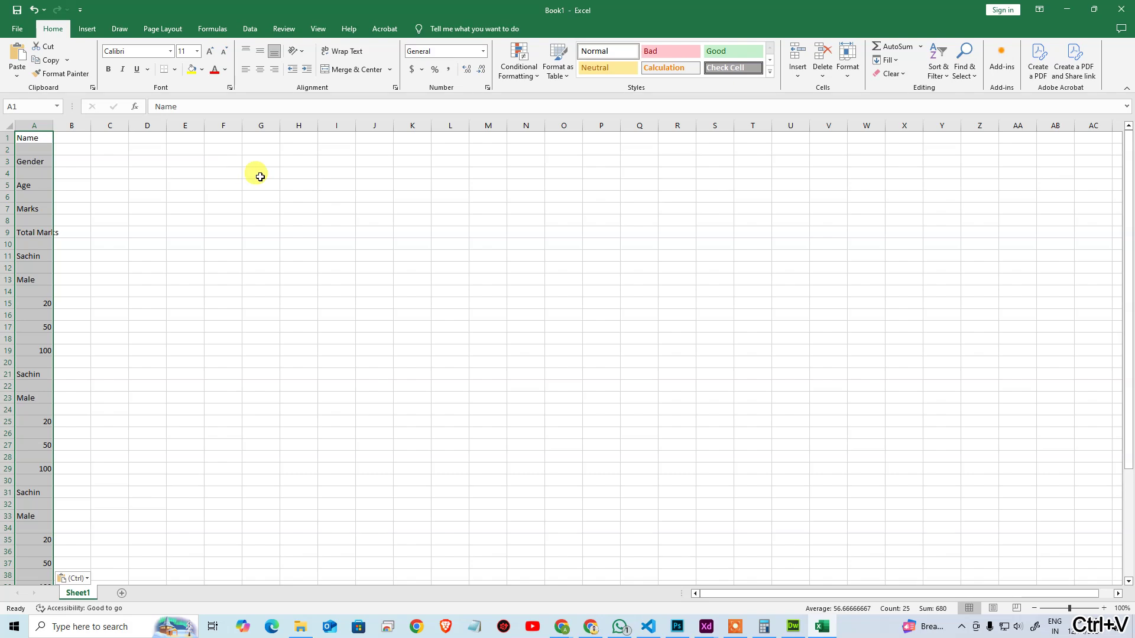
Step: Clear all the pasted data from the Excel sheet
left_click(261, 173)
key("ctrl+a")
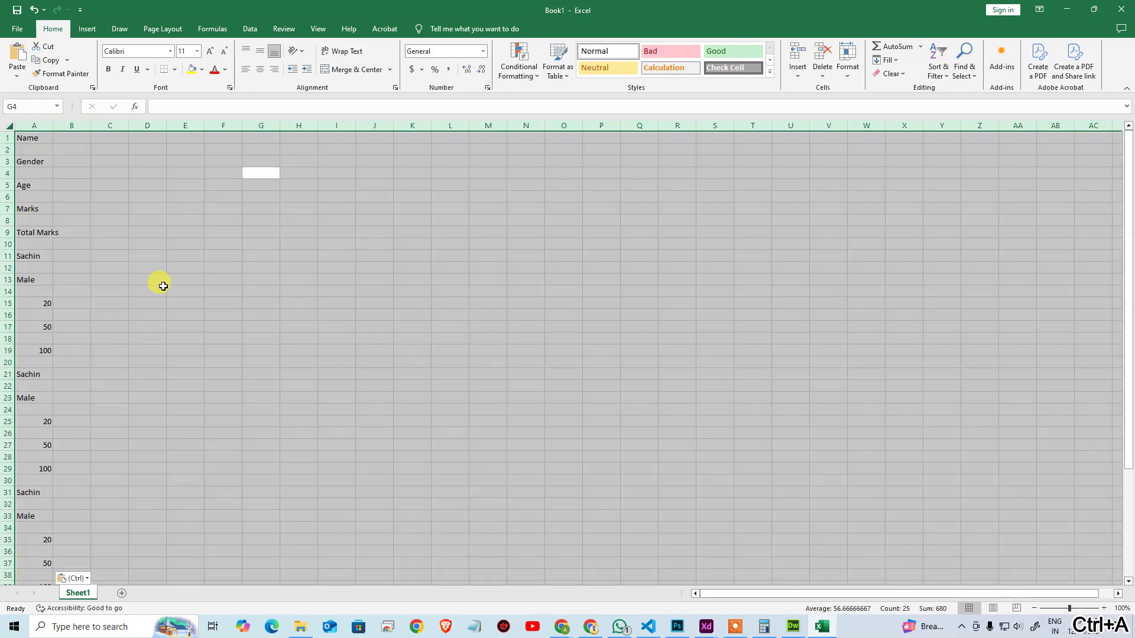
key("Delete")
left_click(157, 282)
left_click(86, 28)
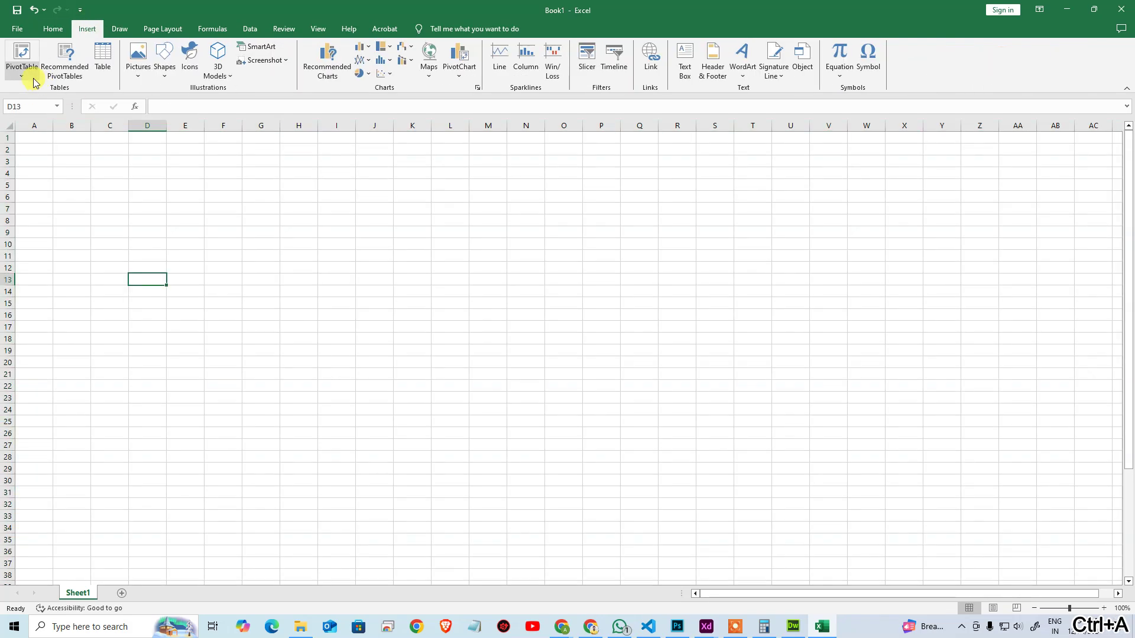
left_click(99, 64)
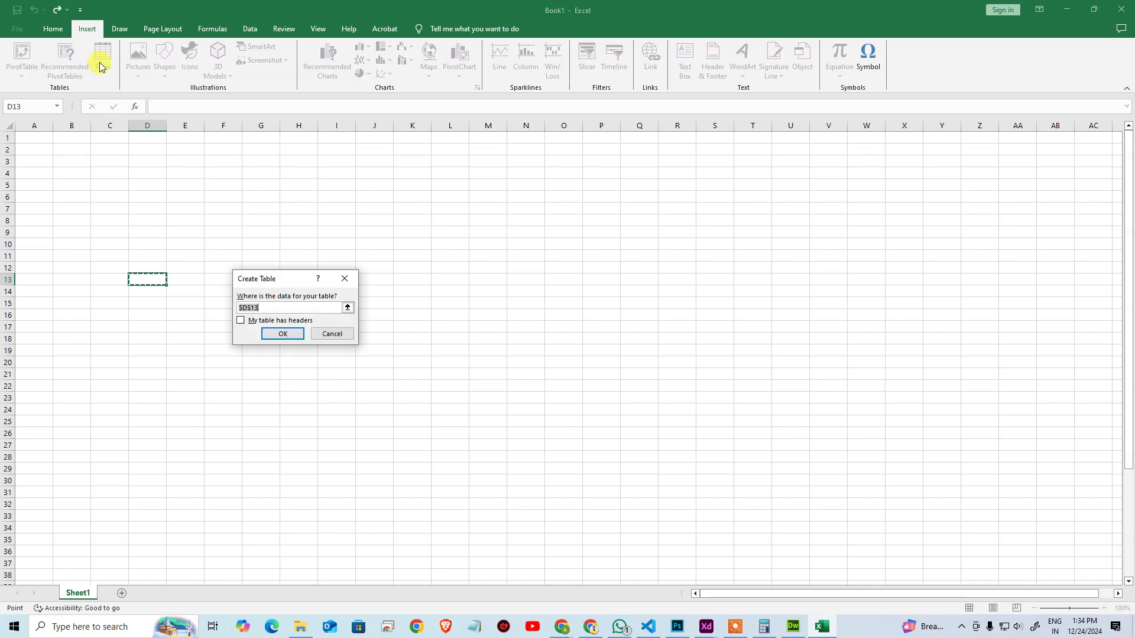
key("Escape")
left_click(55, 107)
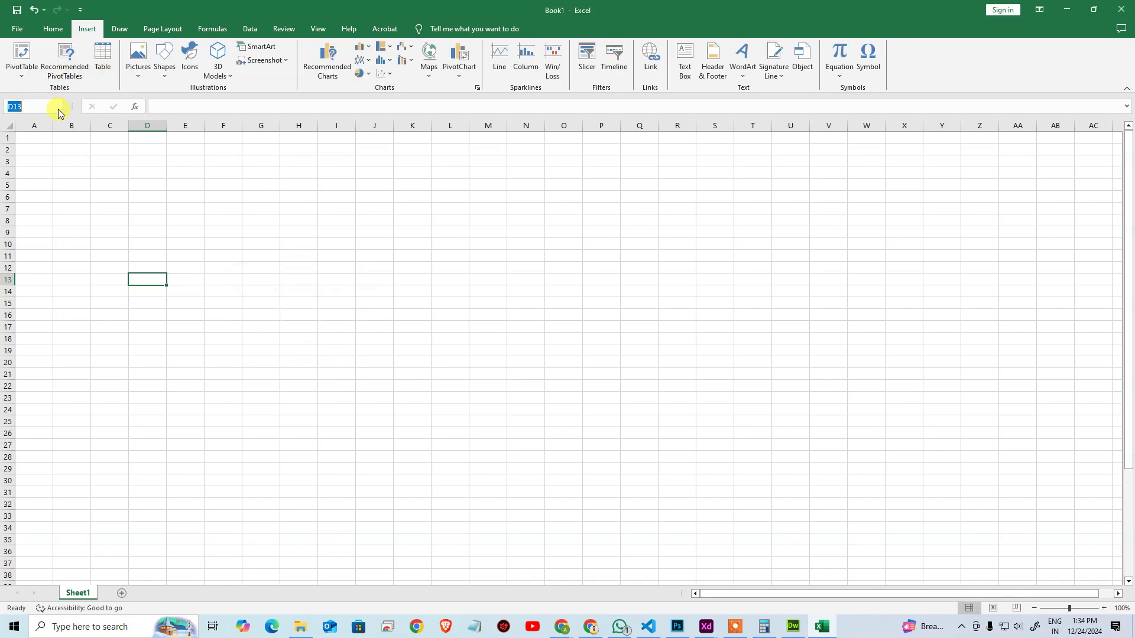
left_click(22, 82)
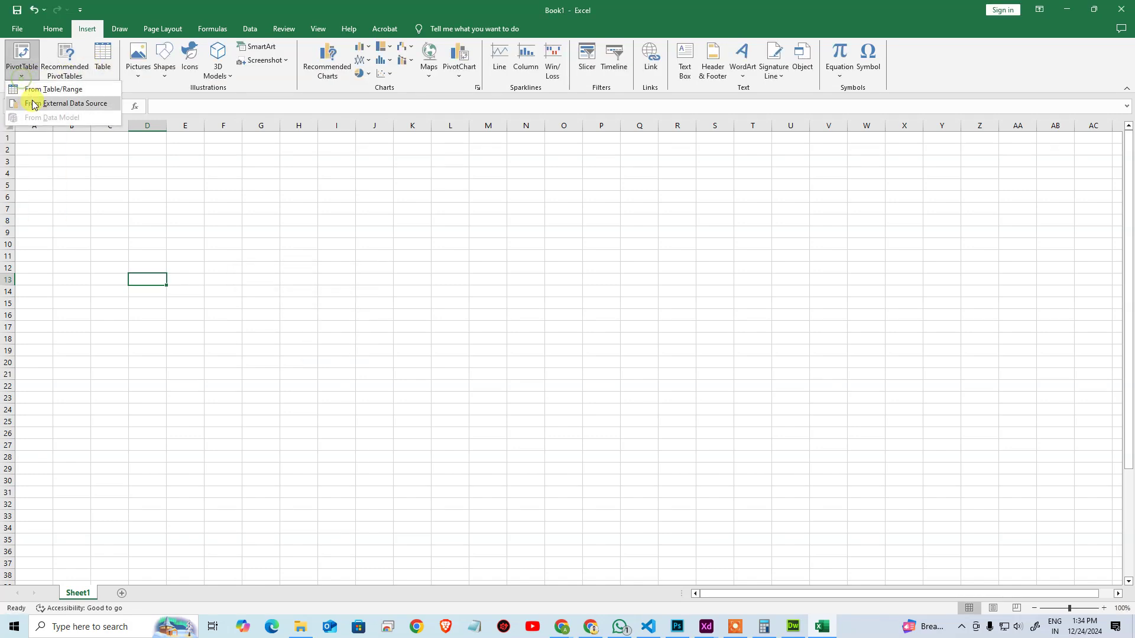
left_click(93, 90)
key("Escape")
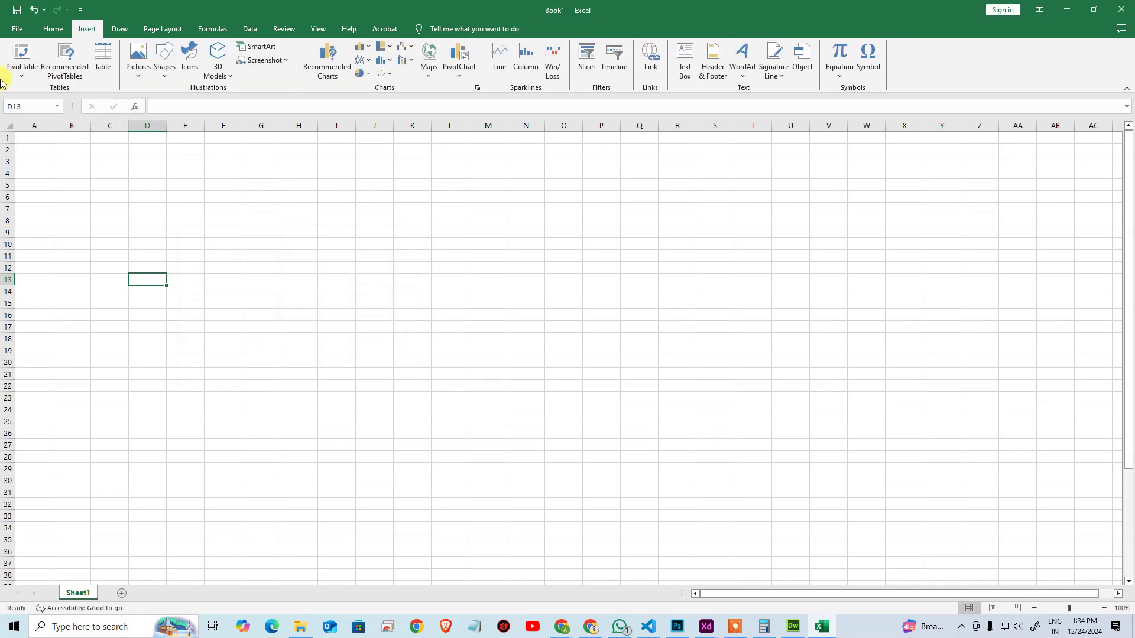
left_click(20, 78)
left_click(88, 106)
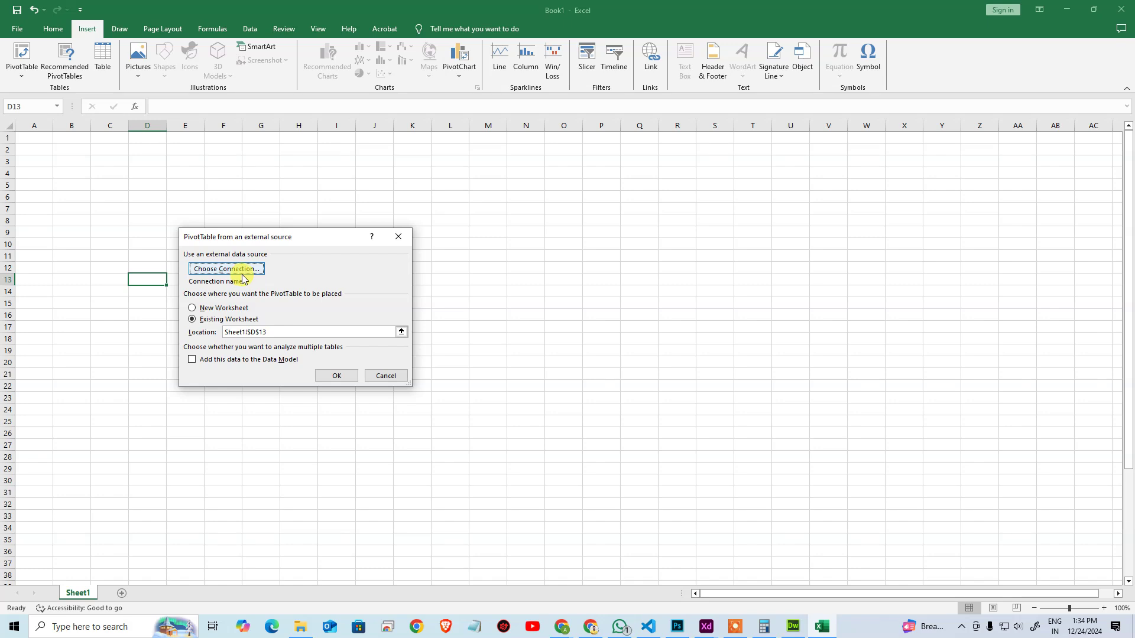
key("Escape")
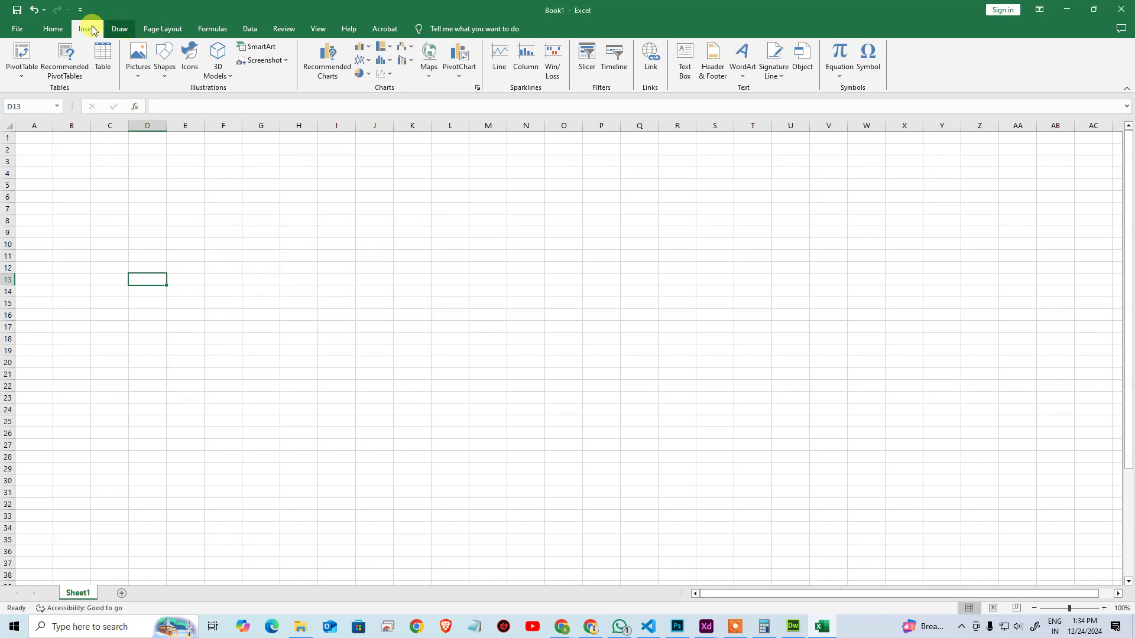
left_click(52, 28)
left_click(17, 27)
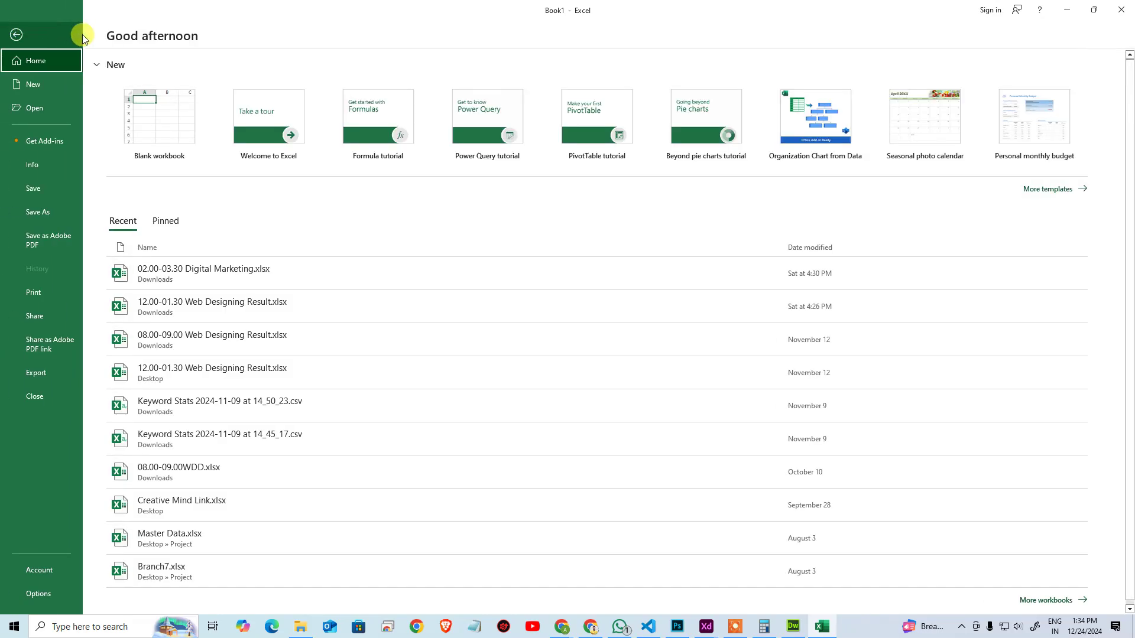
left_click(16, 35)
left_click(138, 197)
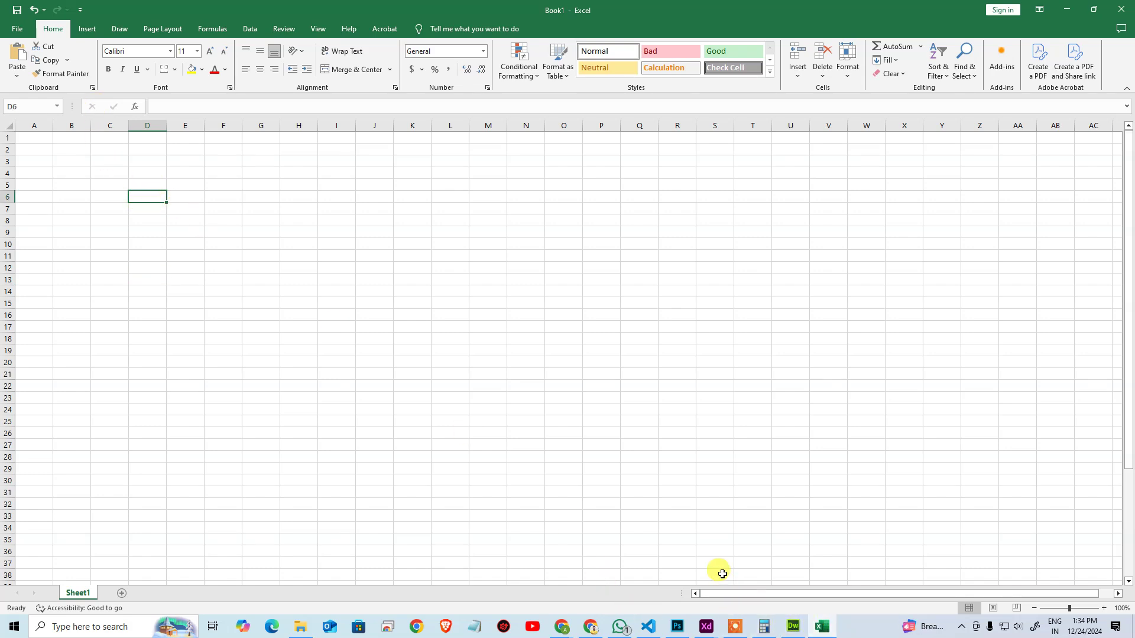
left_click(142, 125)
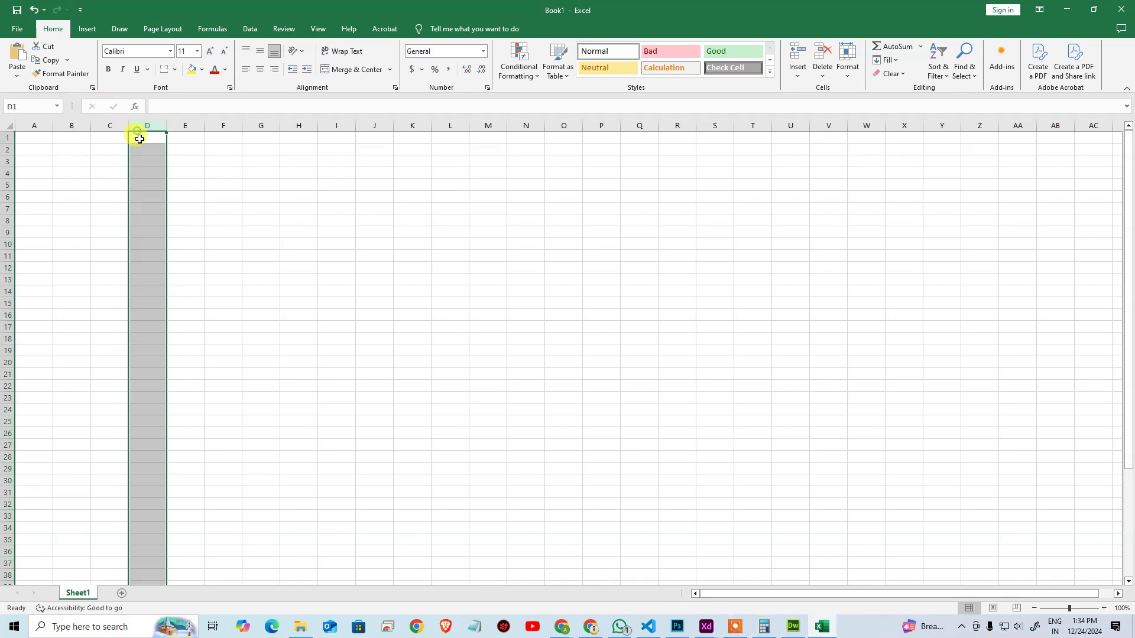
left_click(249, 30)
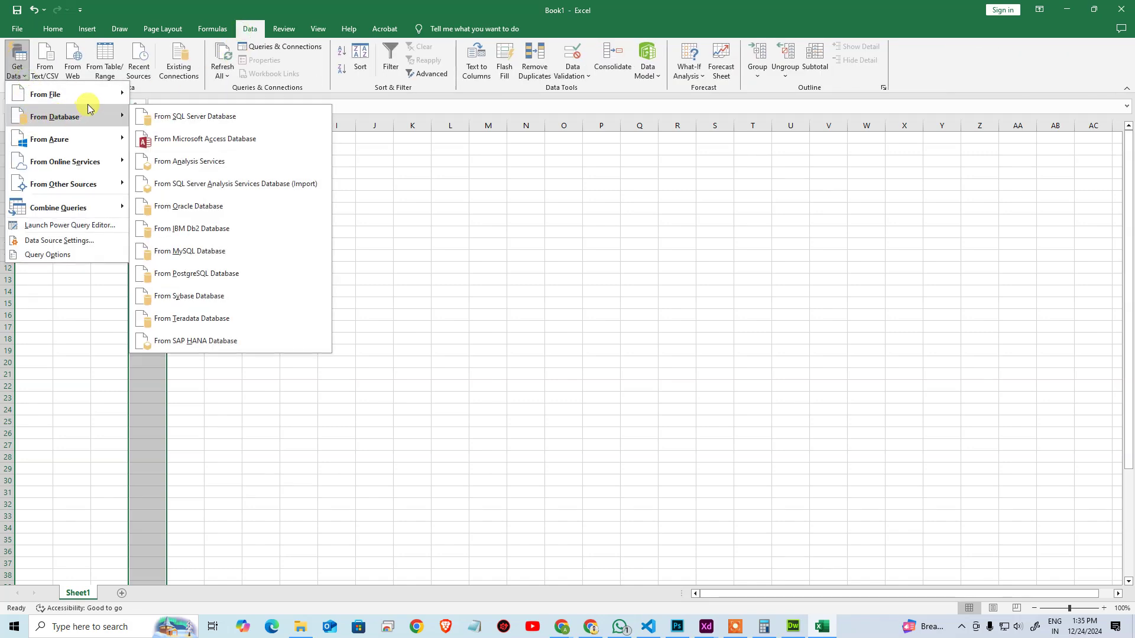
mouse_move(88, 97)
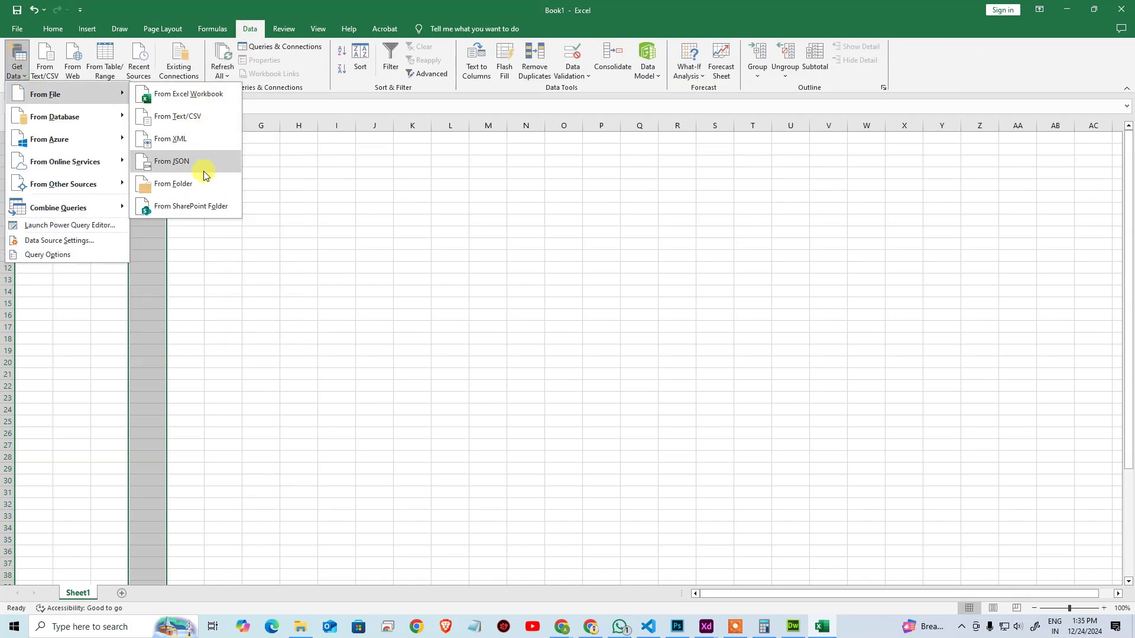
left_click(208, 118)
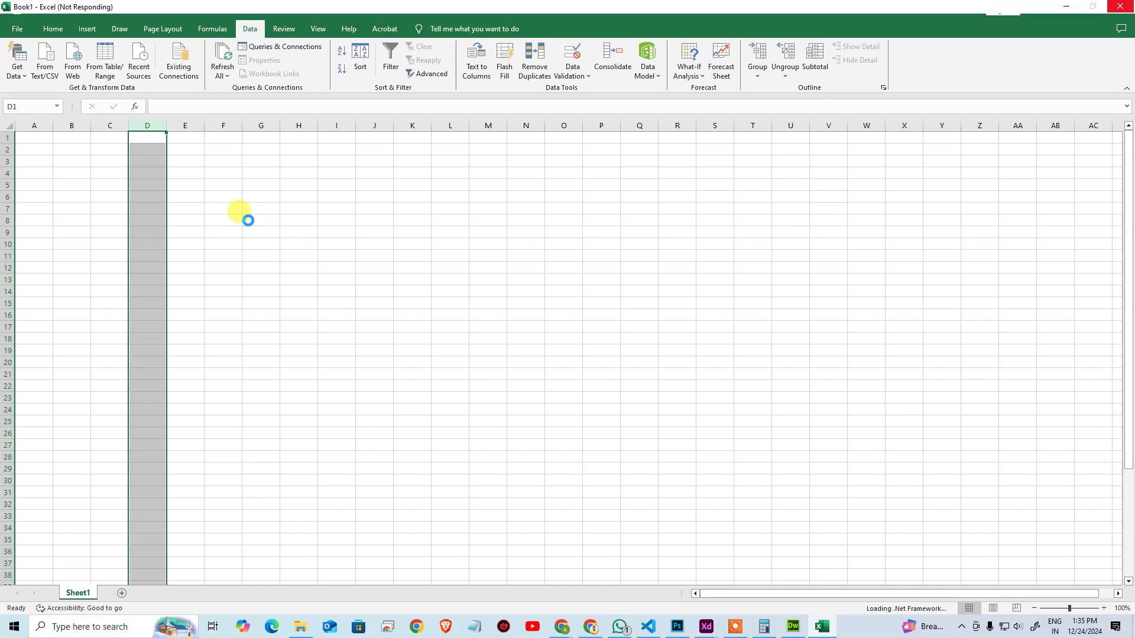
key("Escape")
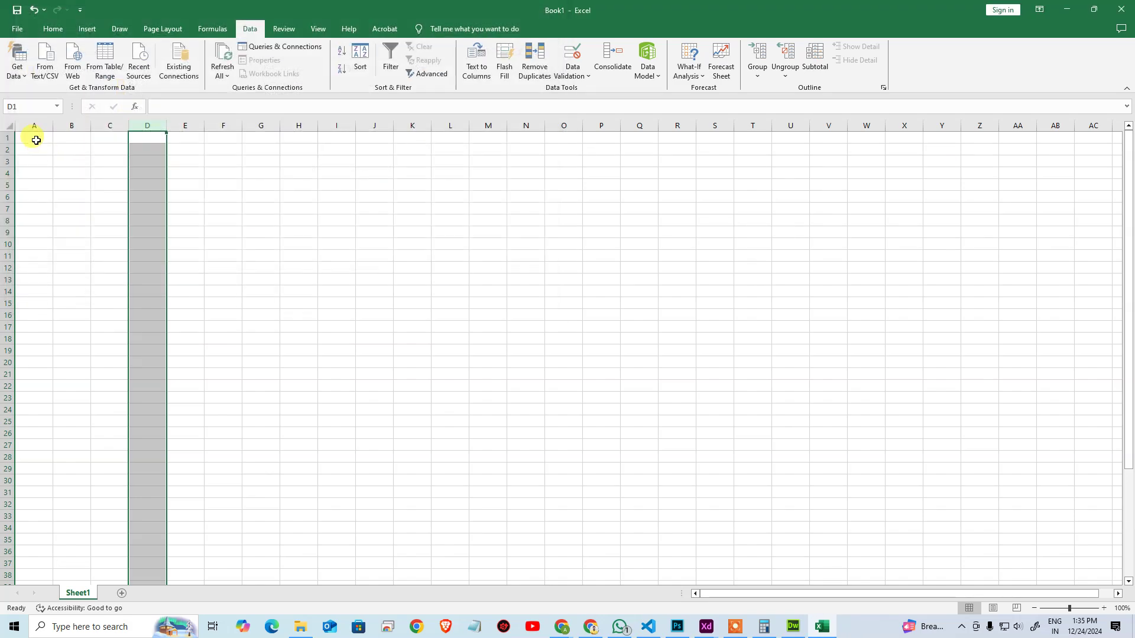
Step: Start a Text/CSV data import at cell A1 and choose table.txt from the Desktop as the source
left_click(36, 140)
left_click(282, 232)
left_click(41, 137)
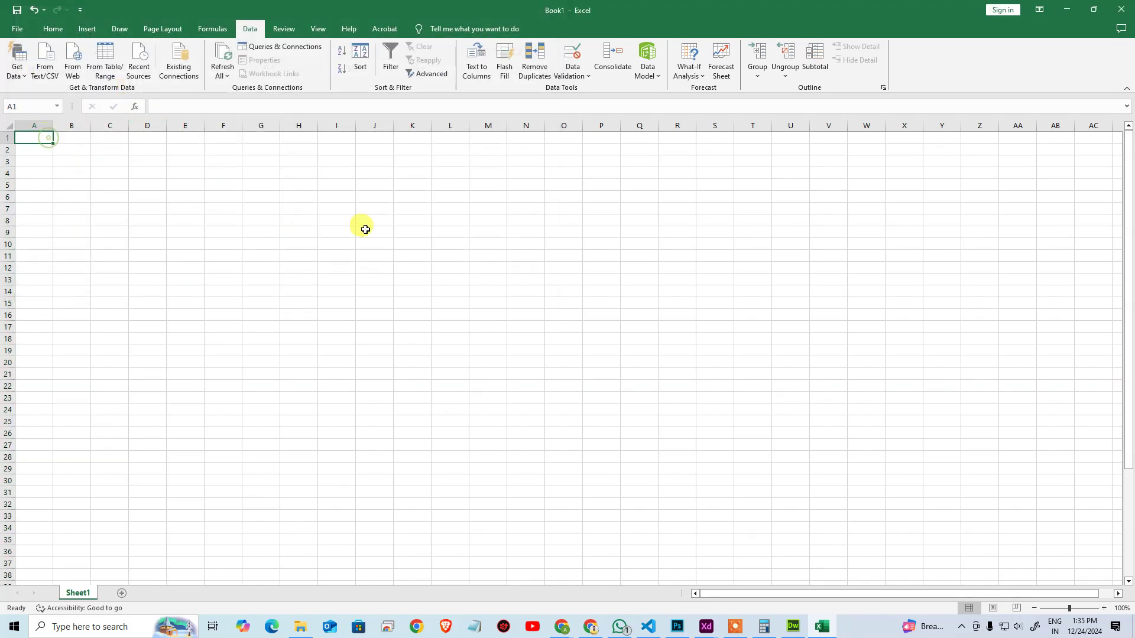
left_click(26, 78)
mouse_move(106, 94)
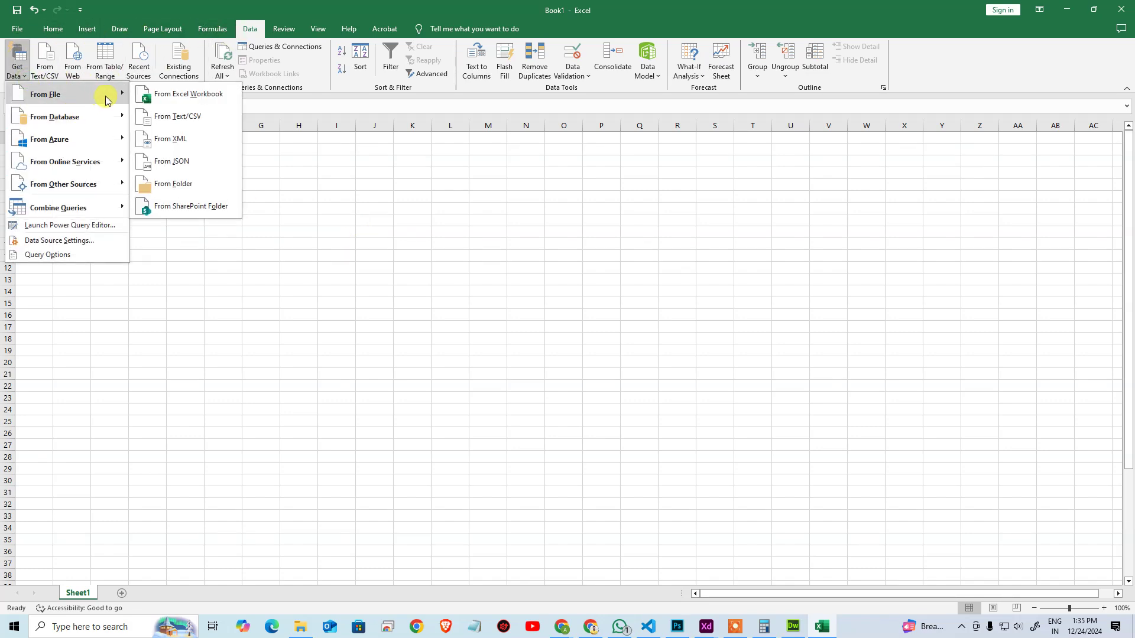
left_click(211, 122)
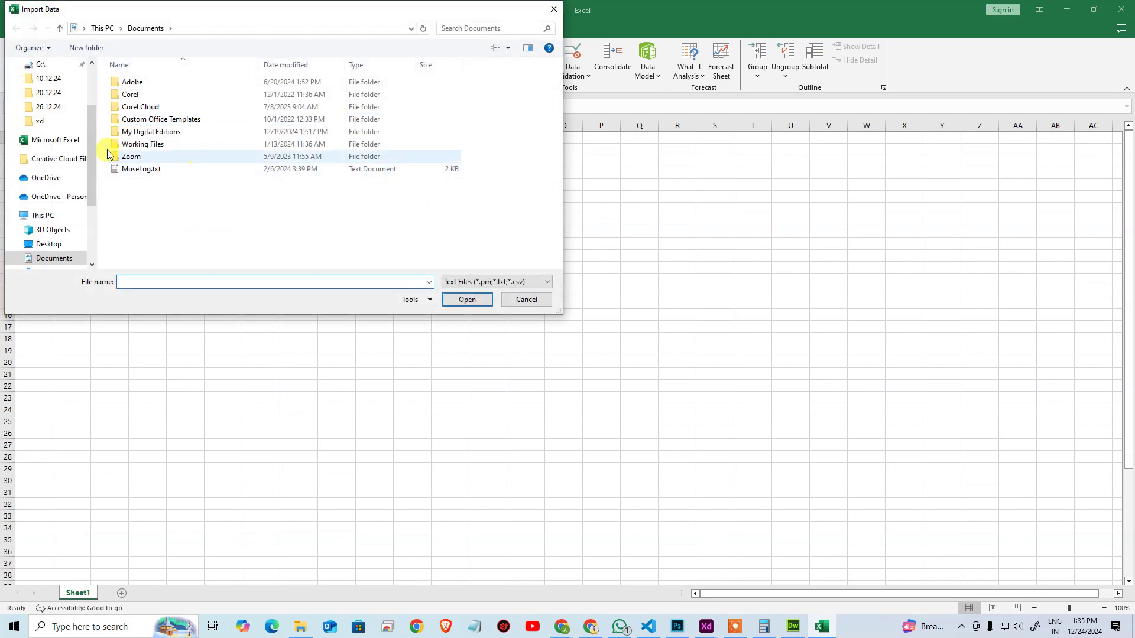
scroll(59, 95, "up", 1)
scroll(59, 95, "up", 1)
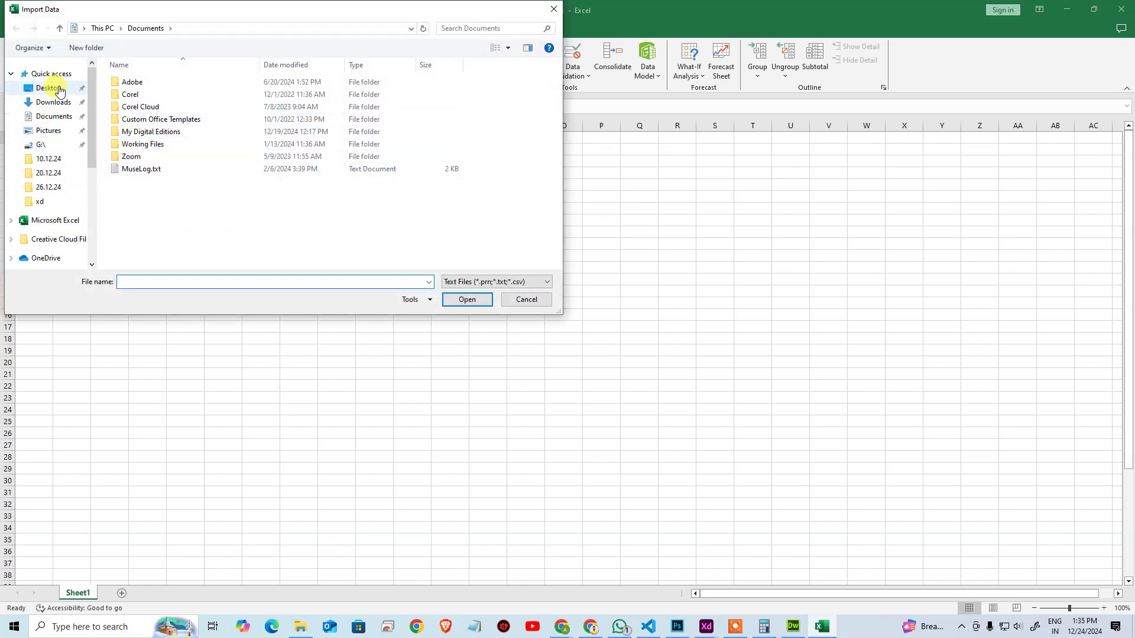
left_click(49, 88)
scroll(348, 177, "down", 2)
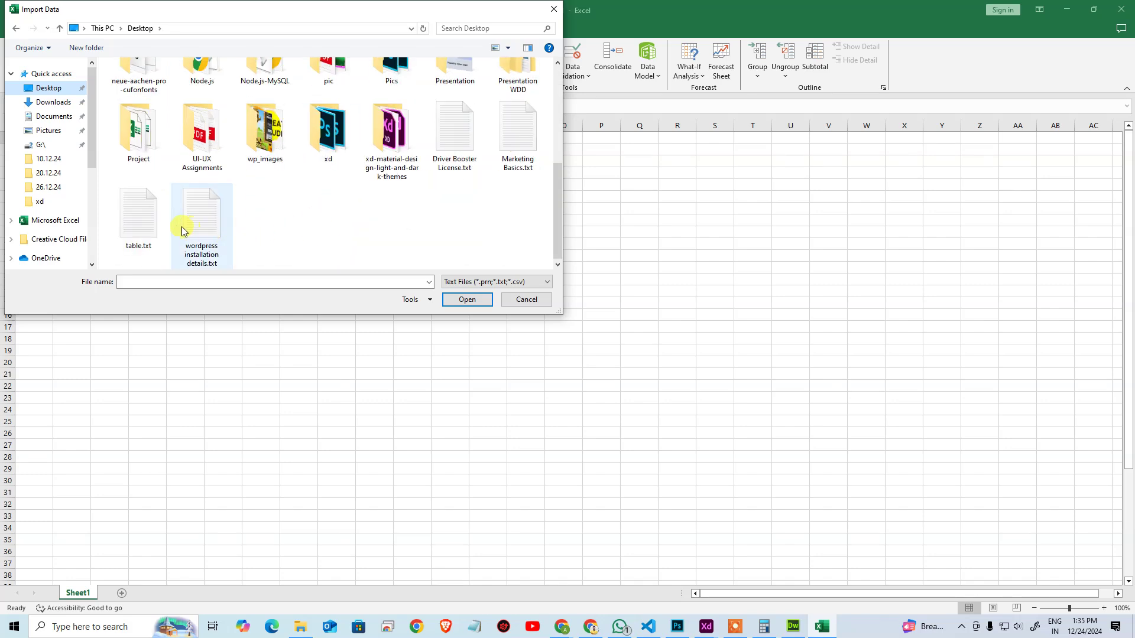
double_click(138, 215)
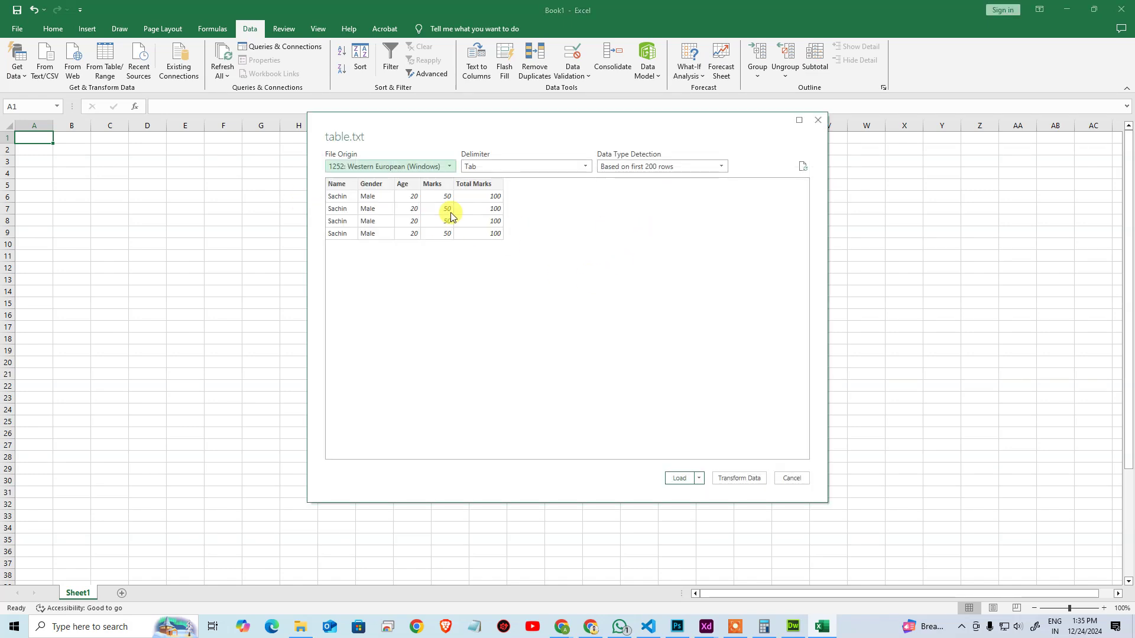
Step: Load the tab-delimited data into the workbook and dismiss the web data tip
left_click(686, 483)
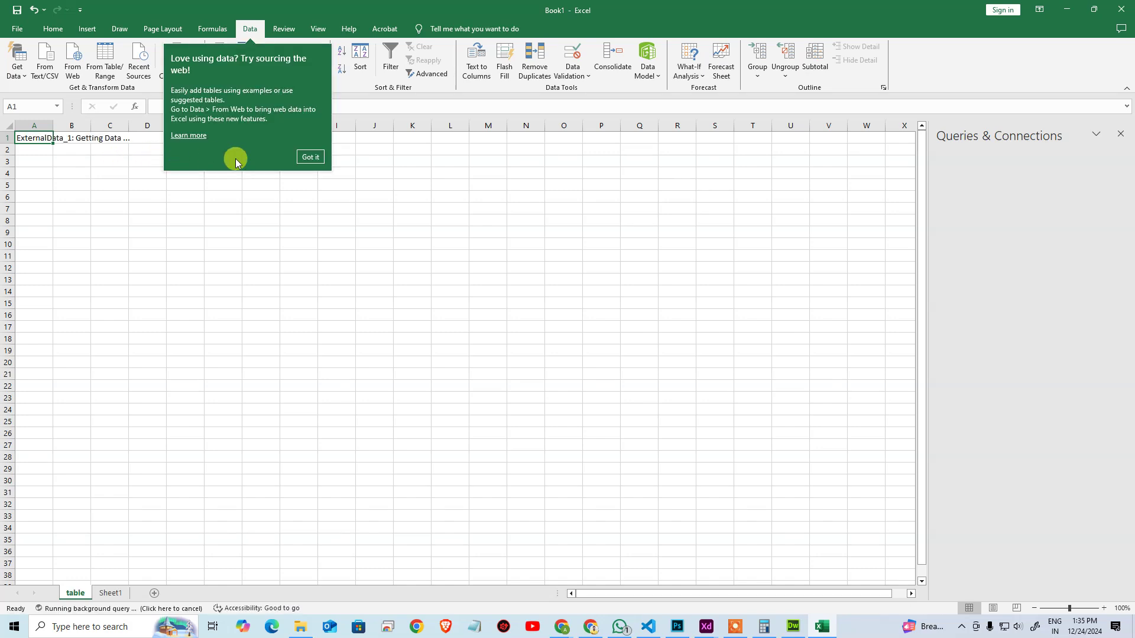
left_click(309, 157)
left_click(344, 225)
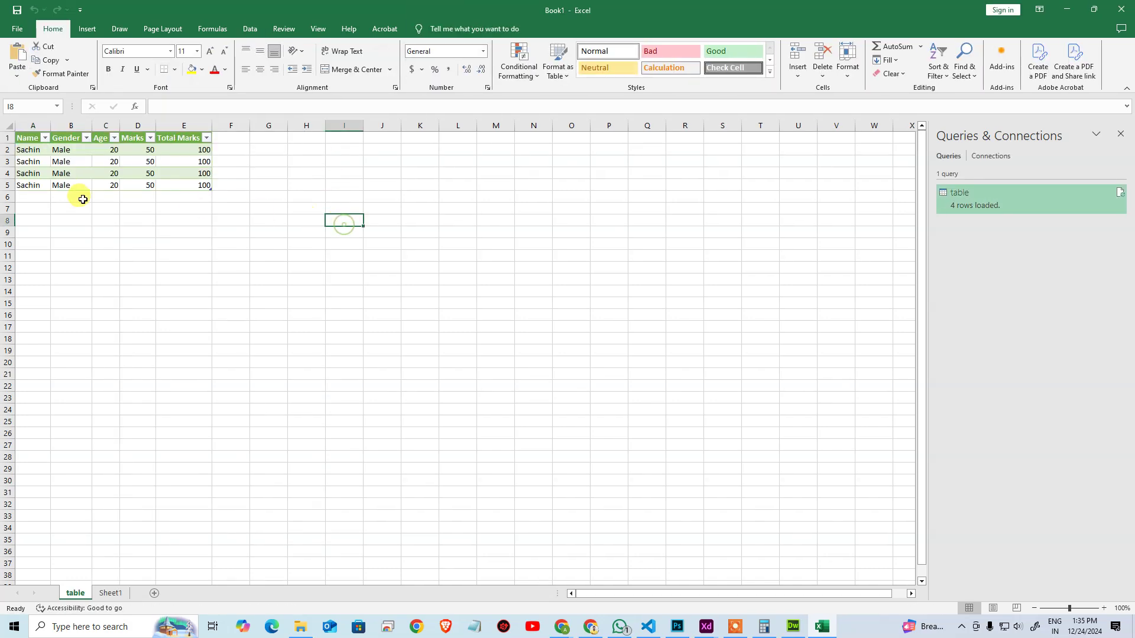
left_click(44, 138)
left_click(178, 236)
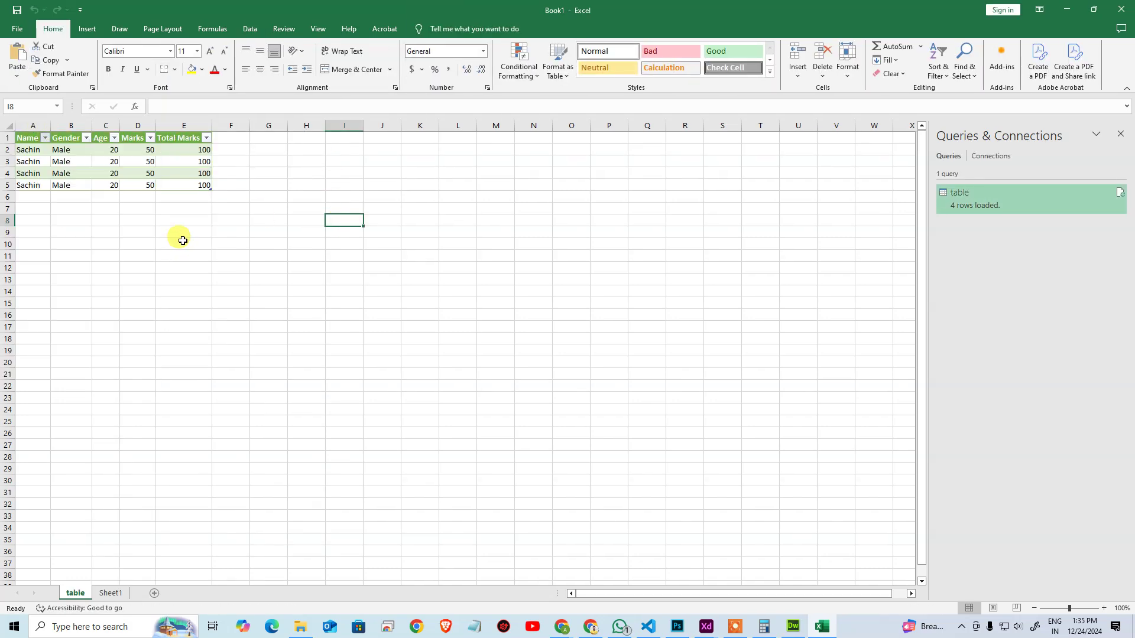
left_click(515, 232)
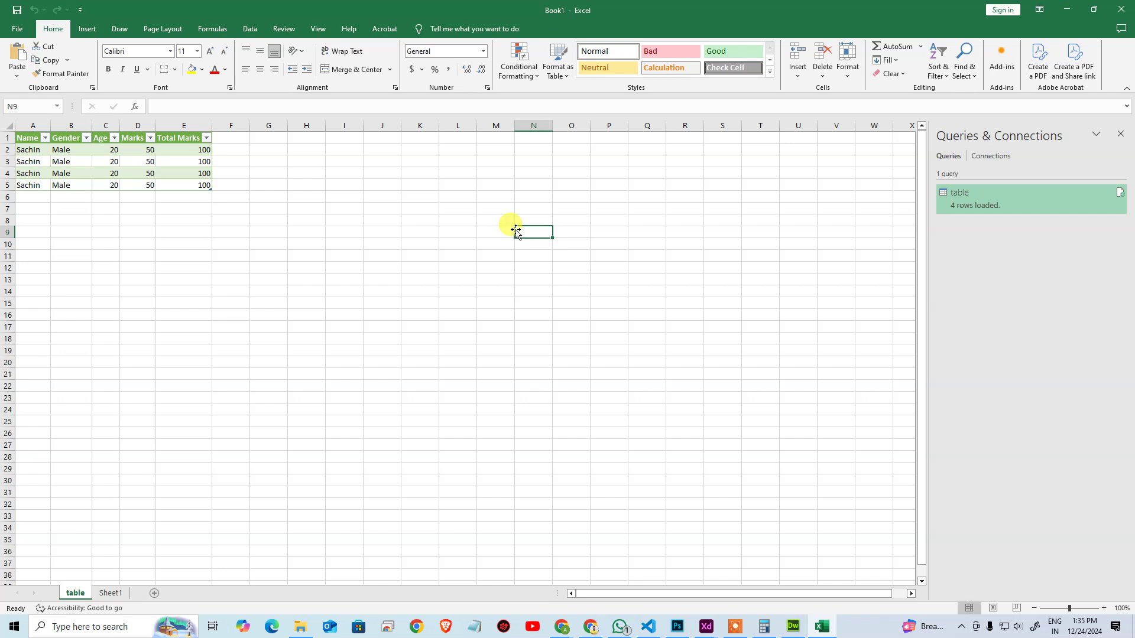
left_click_drag(306, 255, 307, 267)
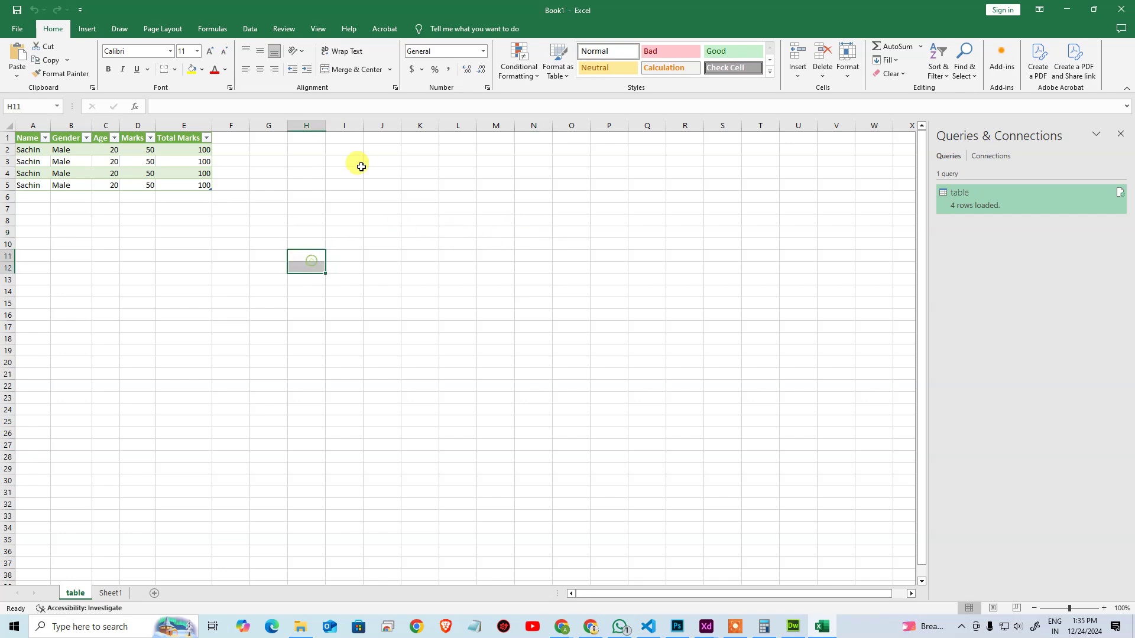
Step: Close Excel without saving the workbook and return to the Dreamweaver document
left_click(1122, 9)
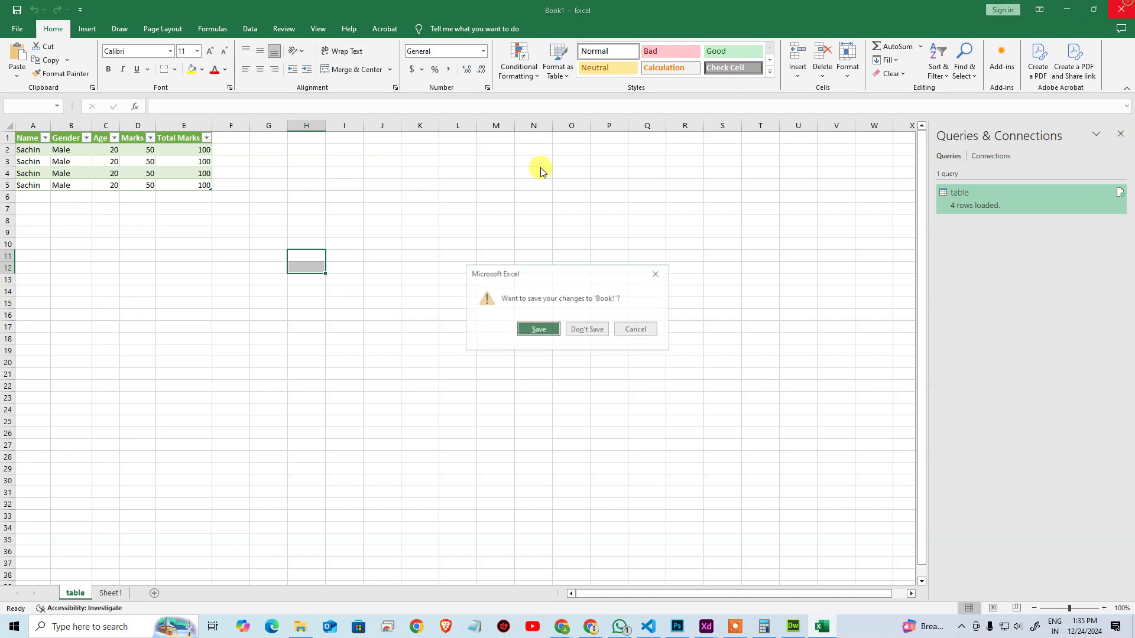
left_click(599, 327)
left_click(435, 188)
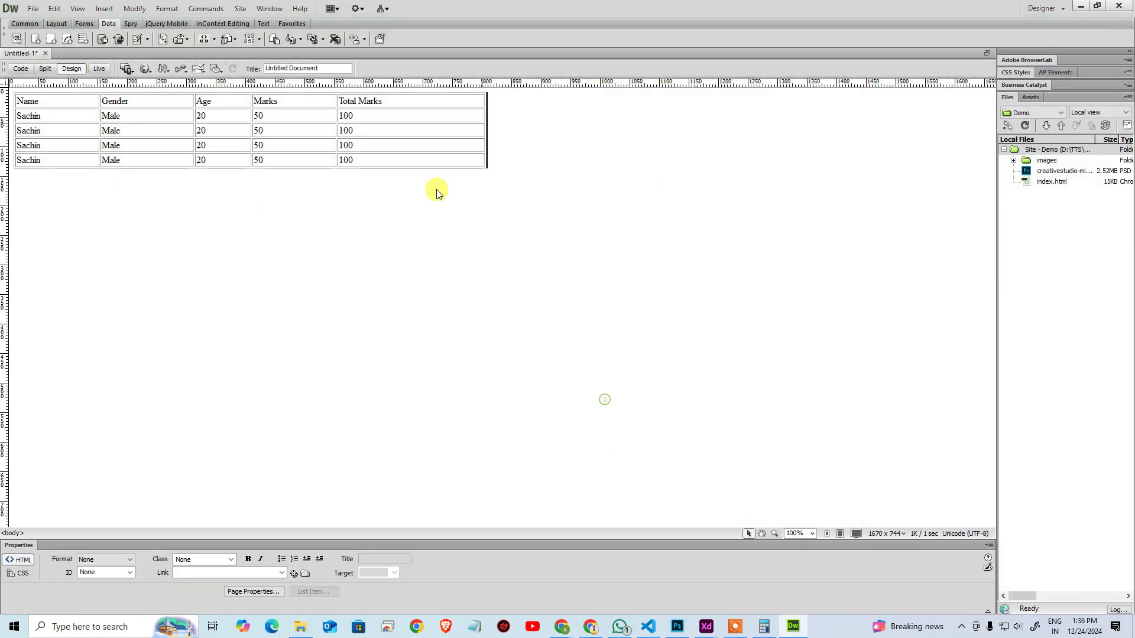
key("ctrl+s")
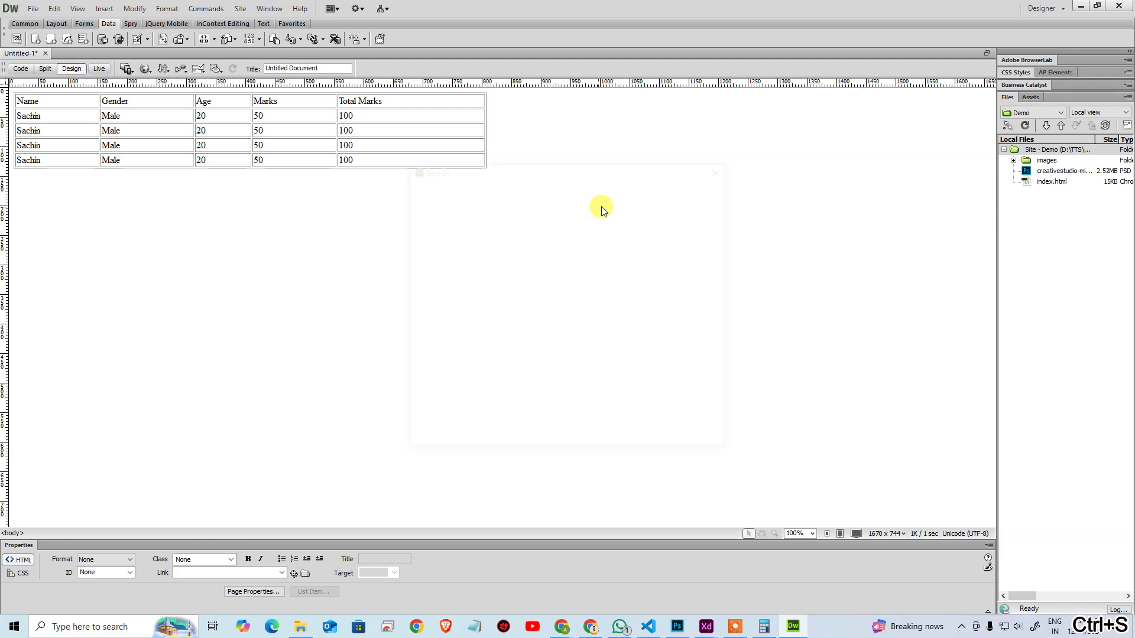
key("ctrl+w")
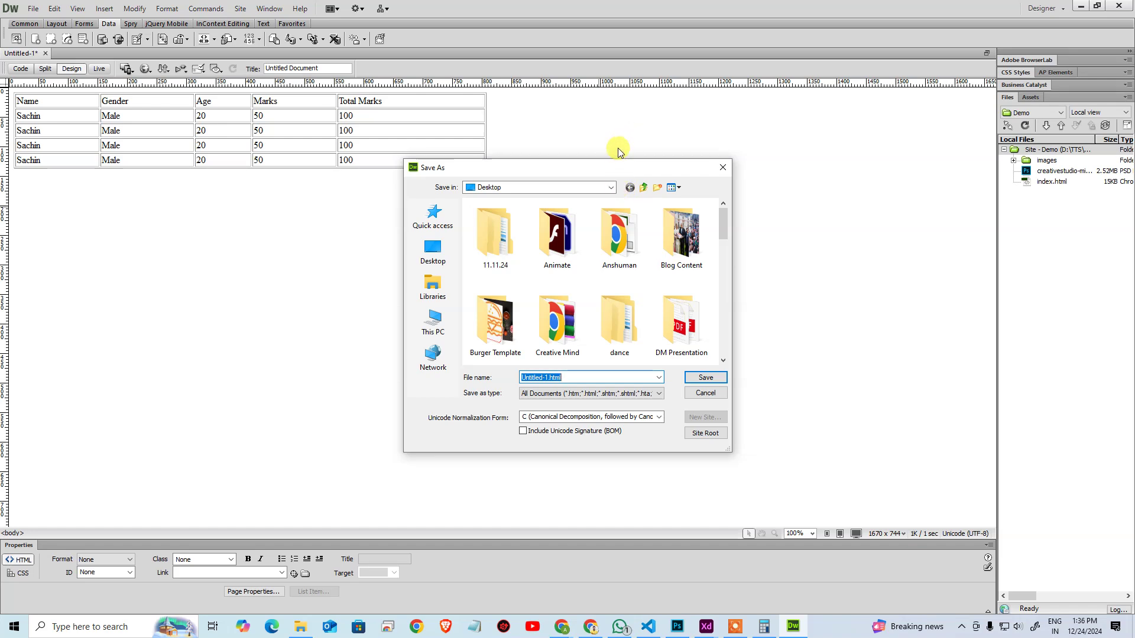
key("Escape")
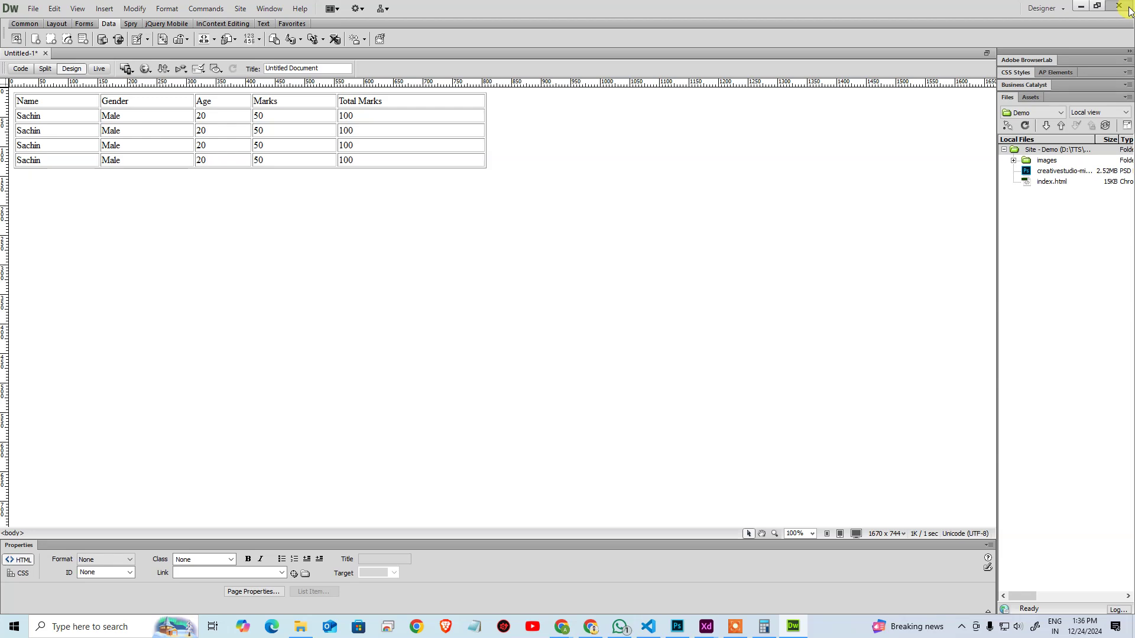
Step: Close Dreamweaver and switch to the XD prototype
left_click(1119, 5)
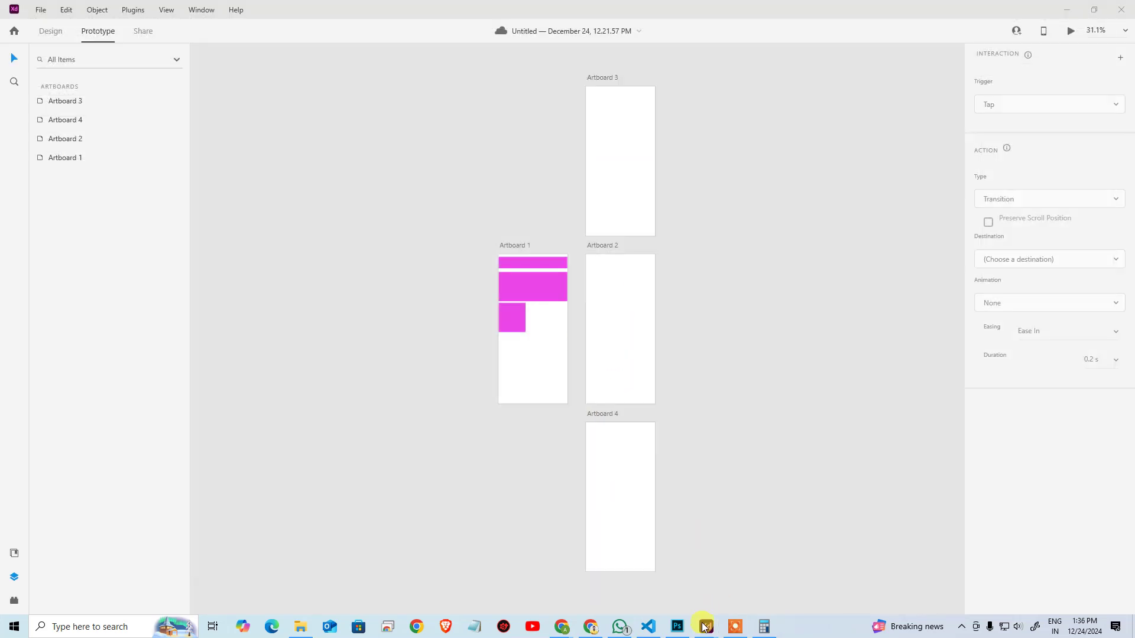
left_click(706, 626)
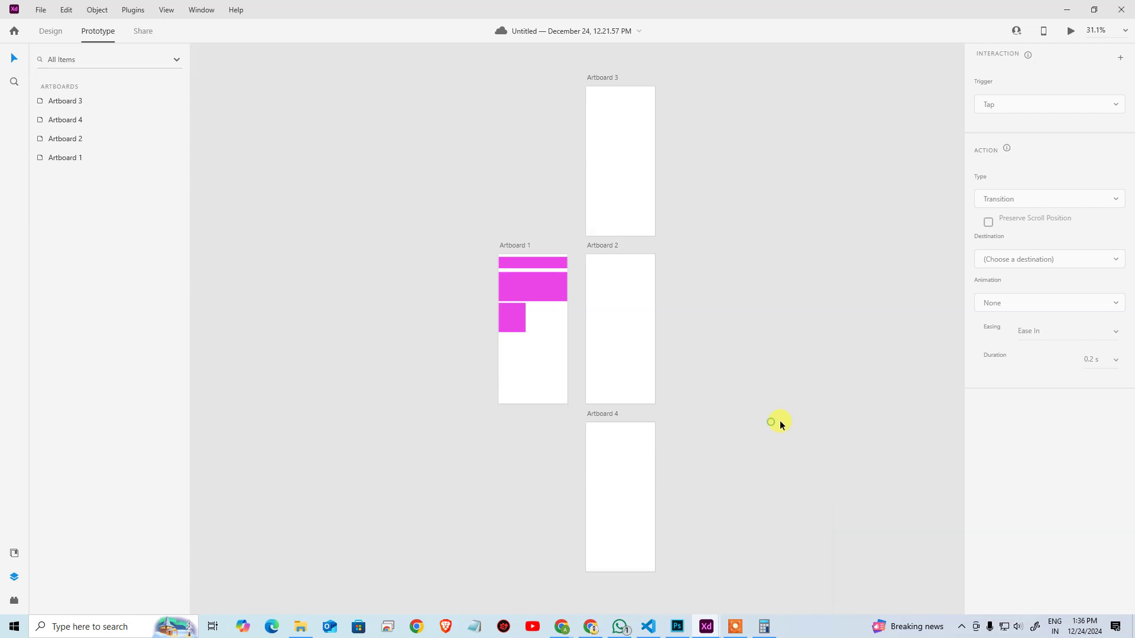
Step: Switch the prototype to Design mode, look over the file commands and close the document
left_click(522, 263)
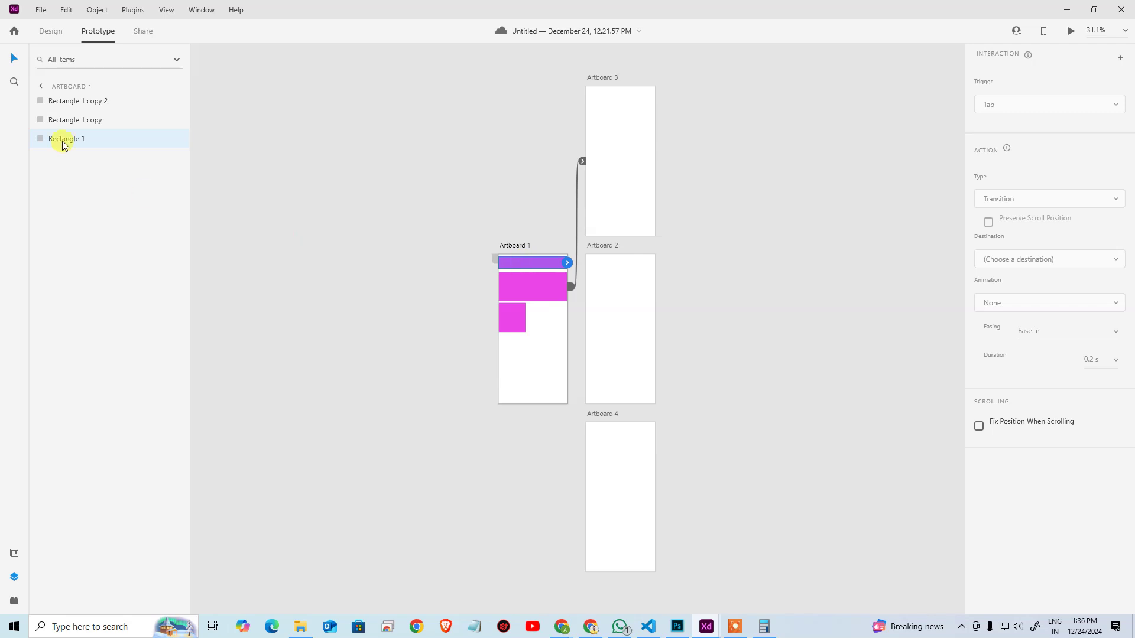
left_click(50, 31)
left_click(40, 11)
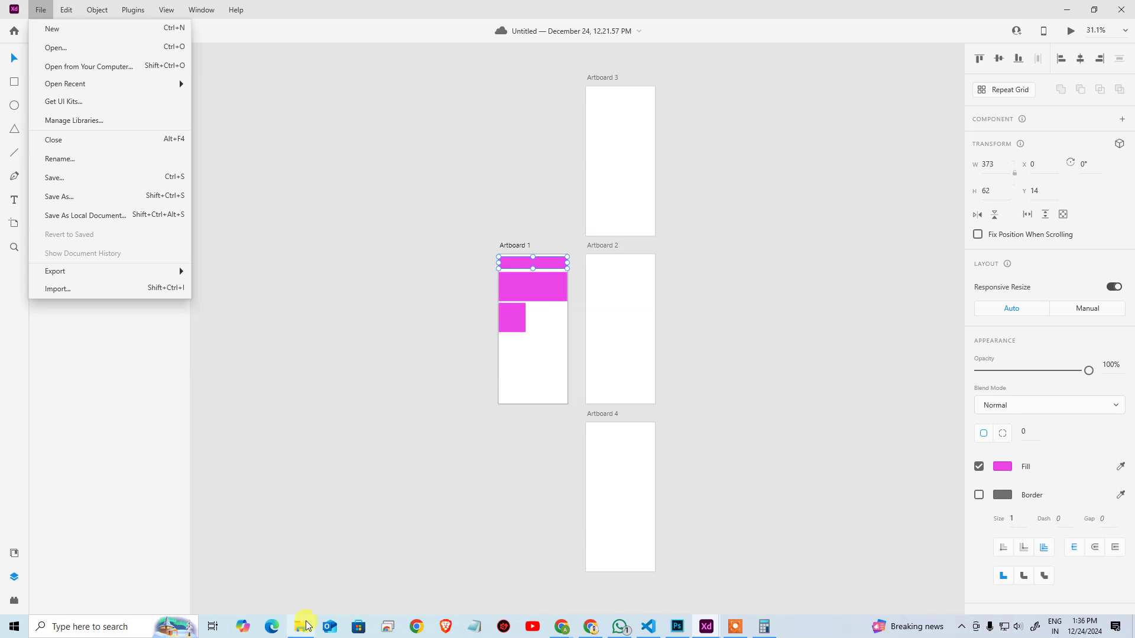
left_click(679, 5)
left_click(778, 180)
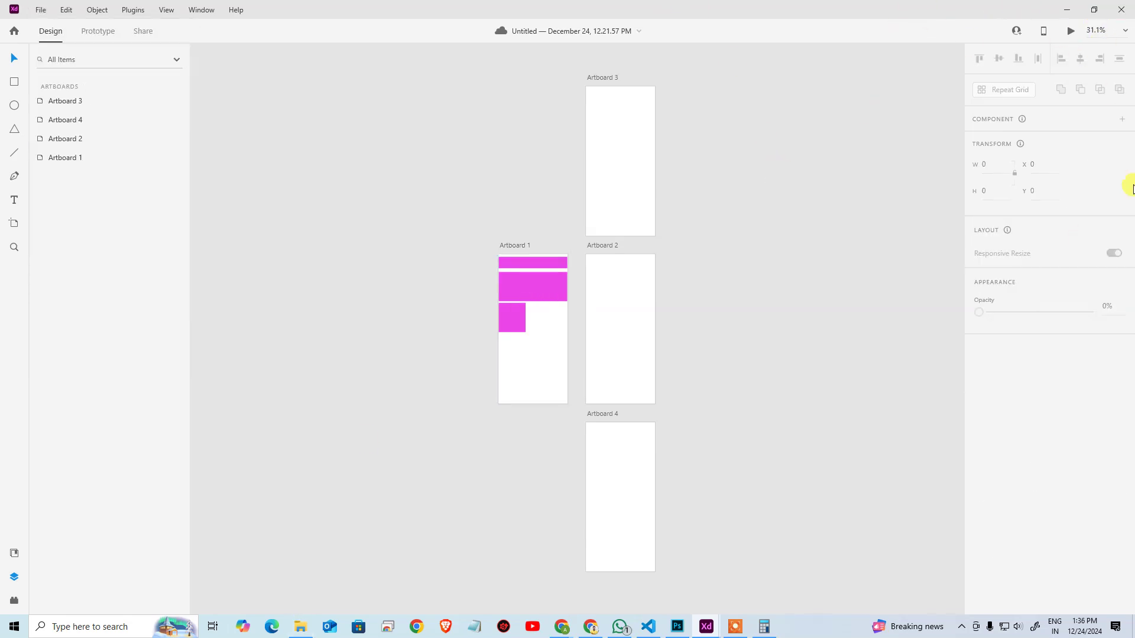
left_click(1122, 10)
left_click(648, 319)
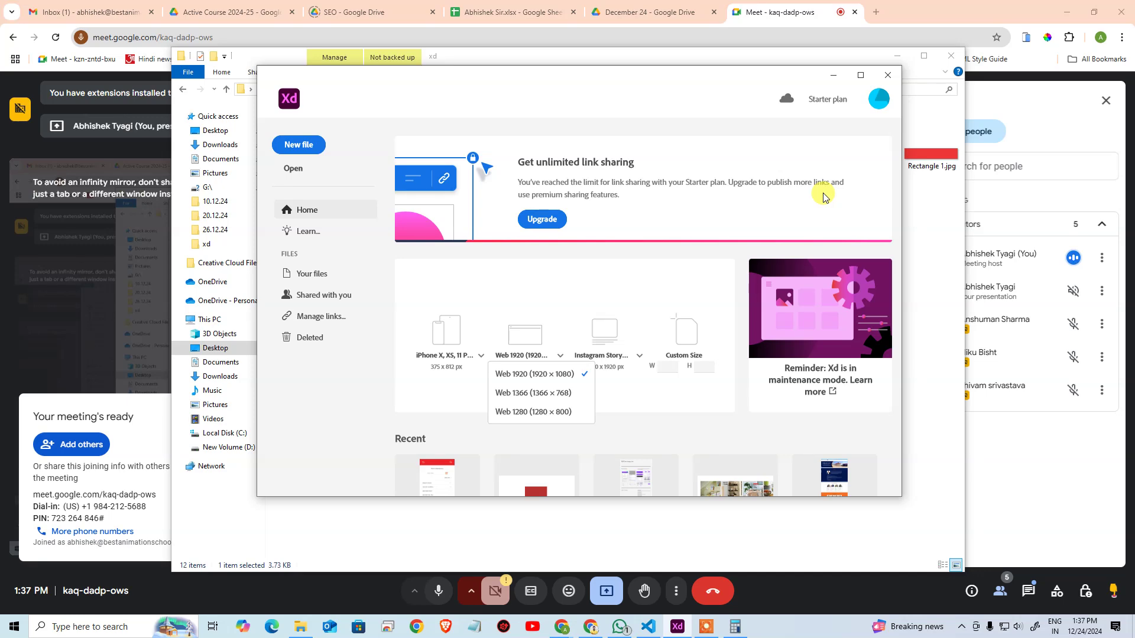
Step: Bring up Adobe XD again and create a new document from the iPhone X, XS, 11 Pro preset
key("super")
type("xd")
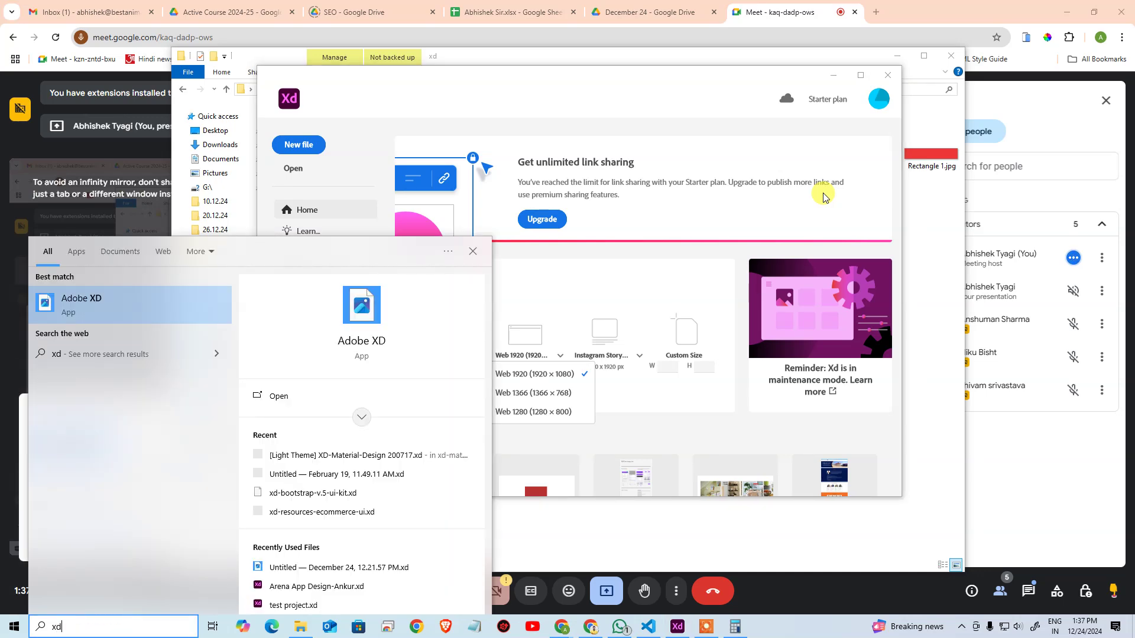
key("Return")
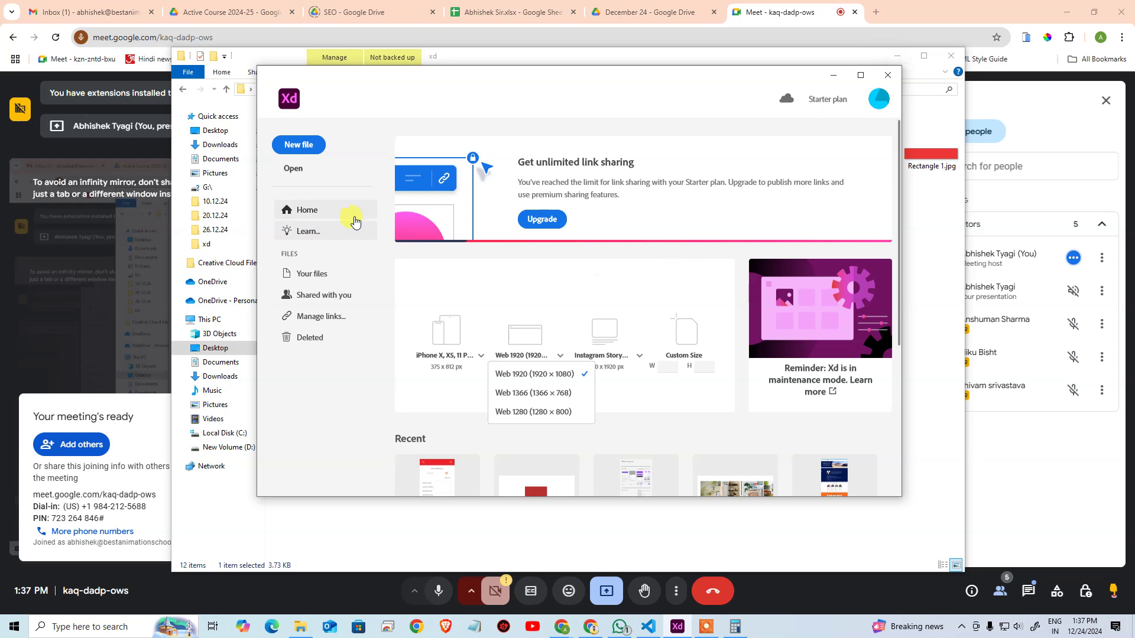
left_click(454, 347)
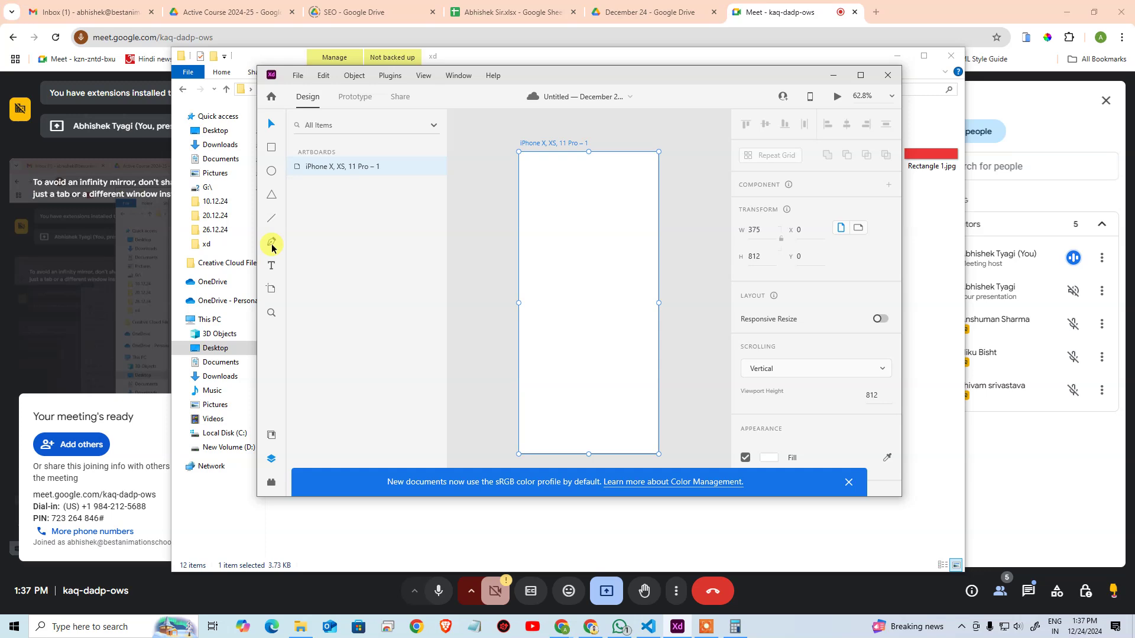
Step: Activate the Artboard tool and review the artboard presets and document assets in a maximized window
left_click(270, 289)
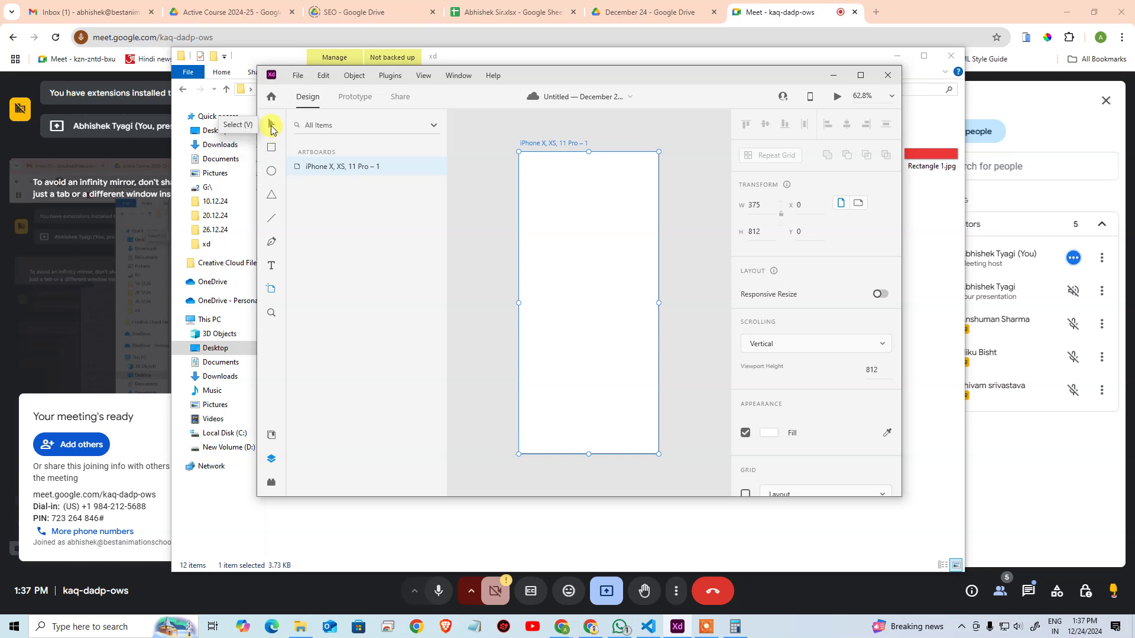
left_click(271, 288)
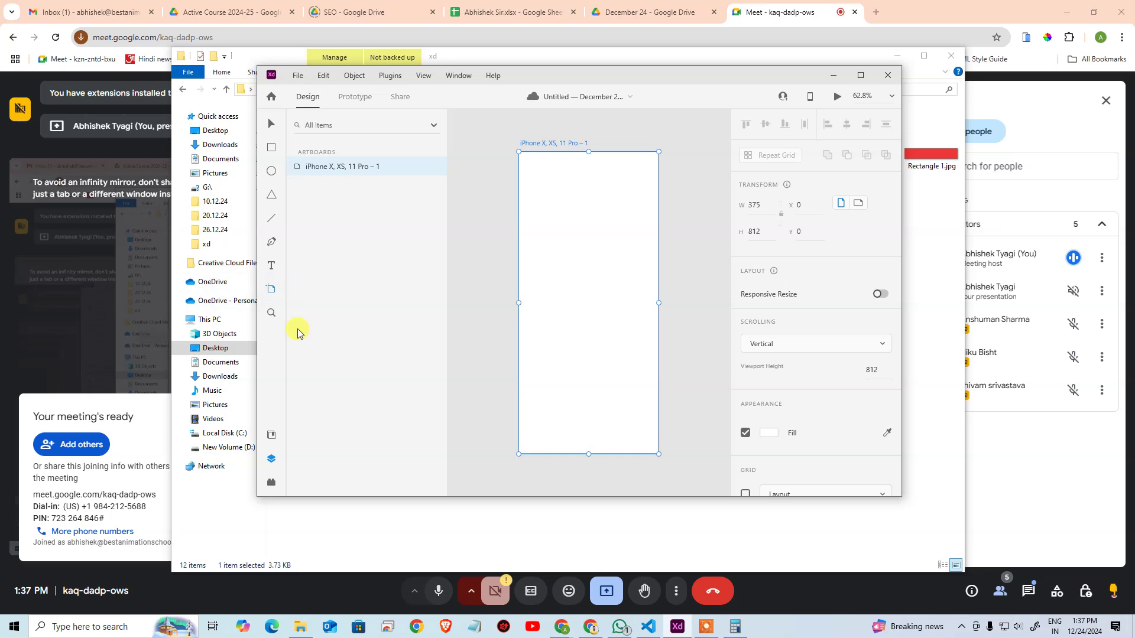
left_click(271, 435)
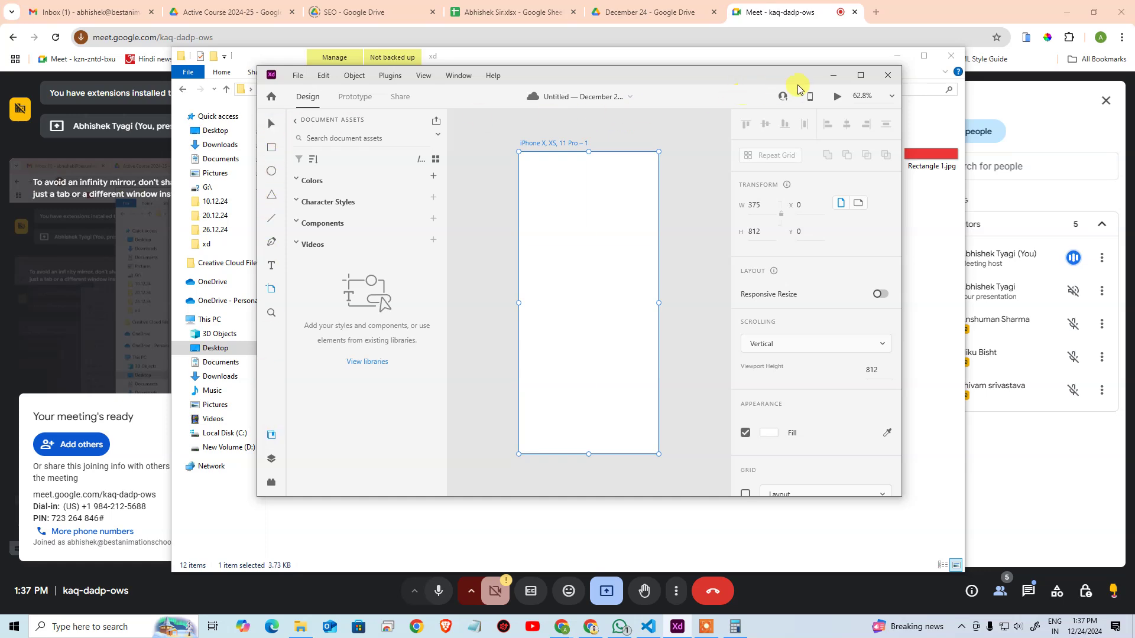
left_click(861, 80)
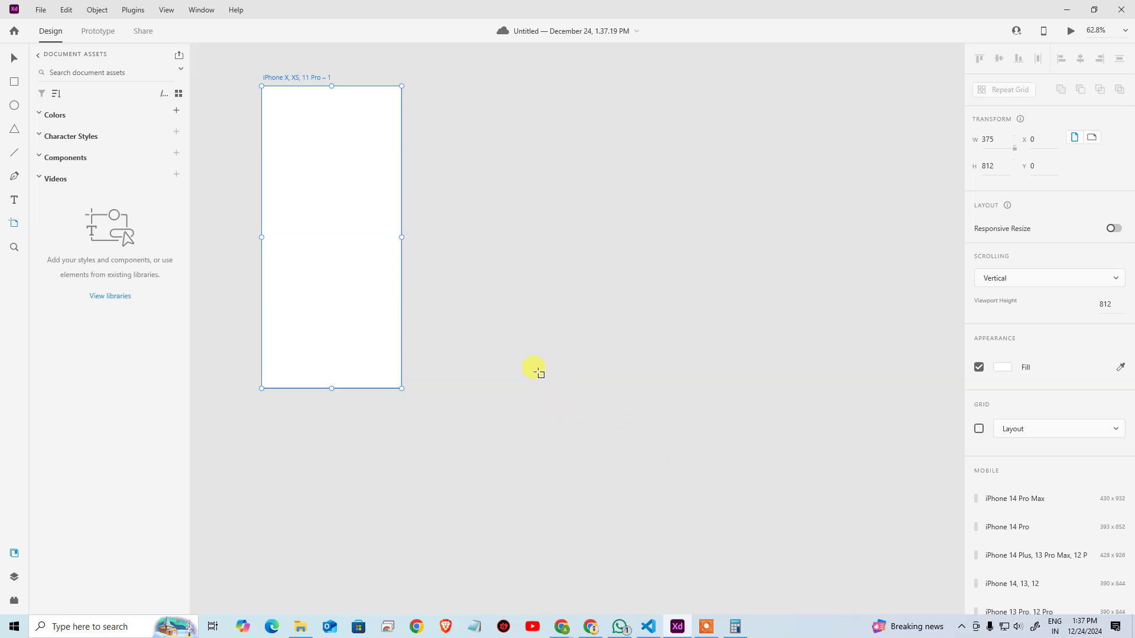
scroll(538, 378, "down", 1)
scroll(538, 384, "up", 5)
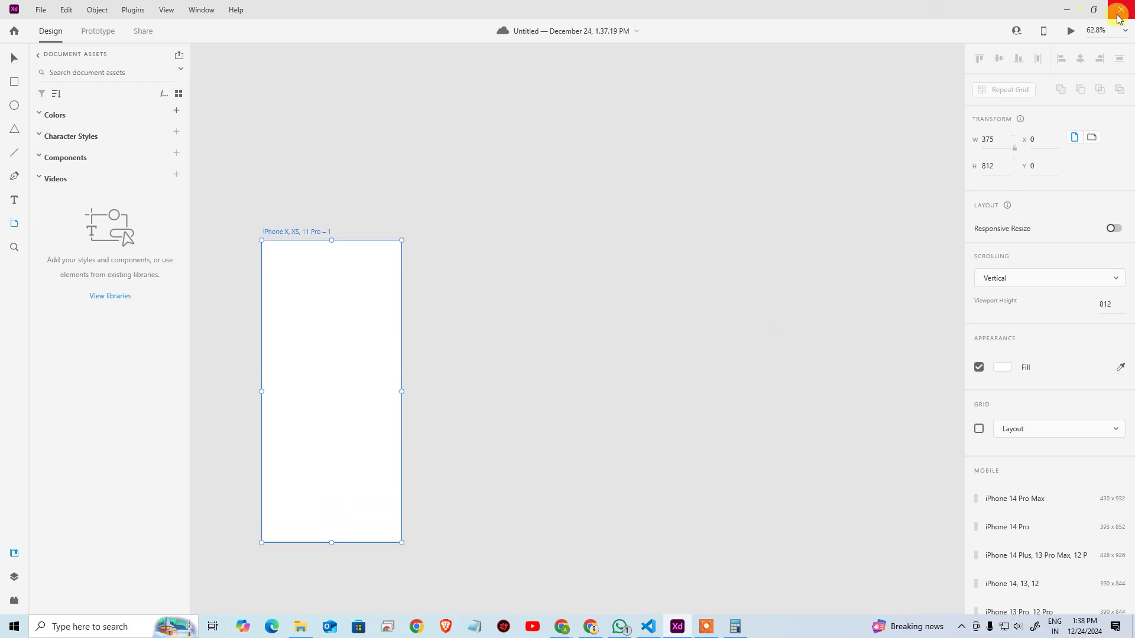
Step: Close XD, the xd folder window and the Calculator
key("alt+F4")
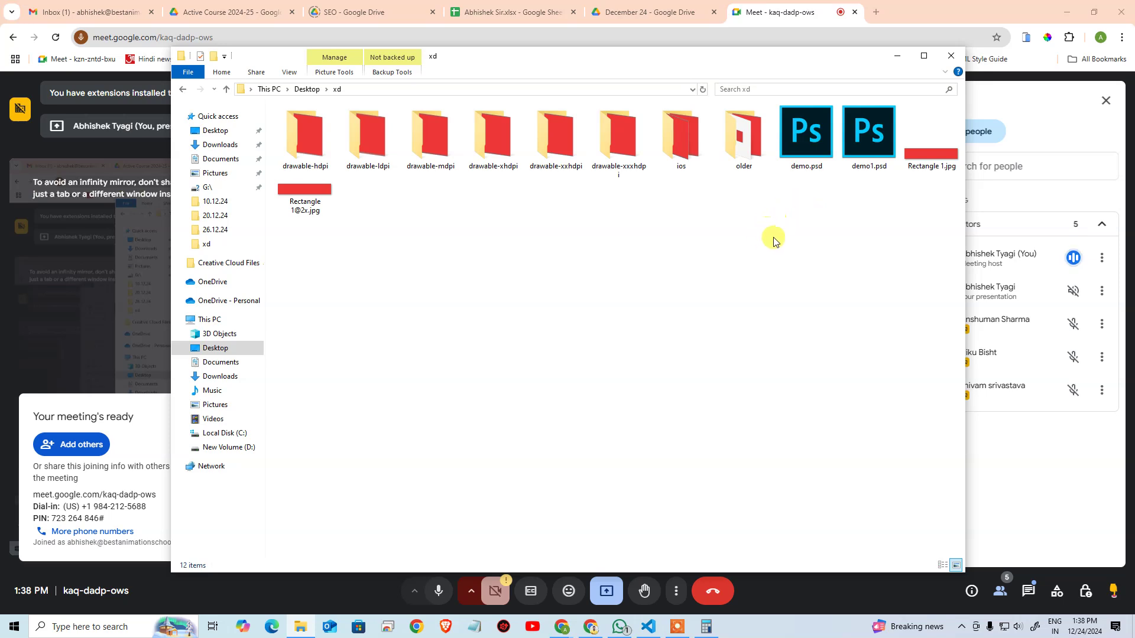
left_click_drag(912, 197, 945, 140)
left_click_drag(785, 255, 641, 271)
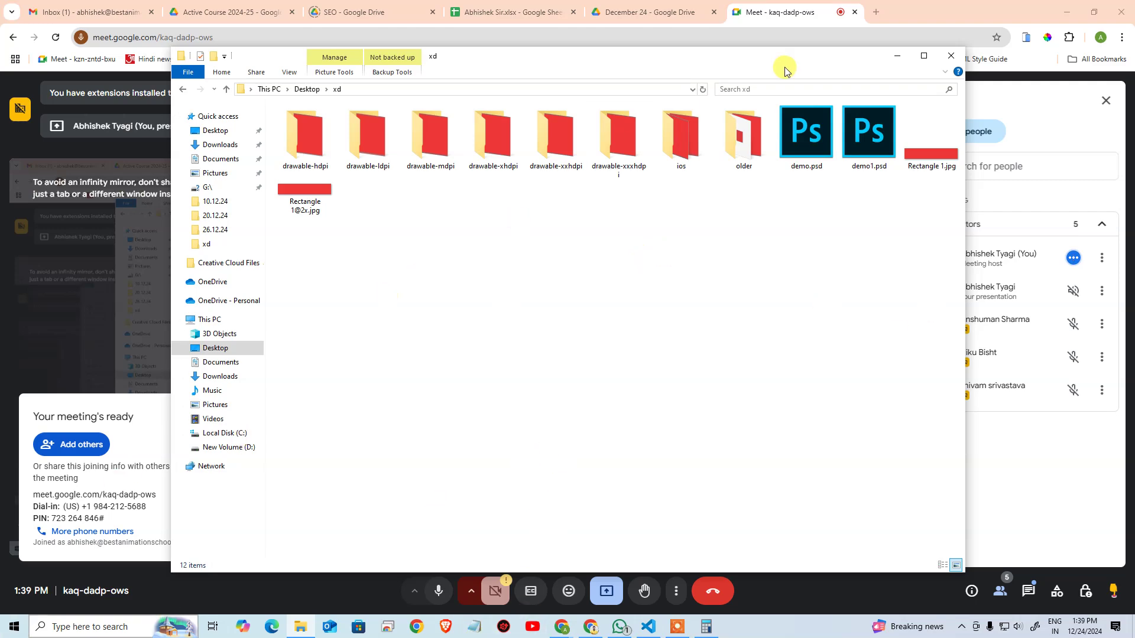
left_click(951, 56)
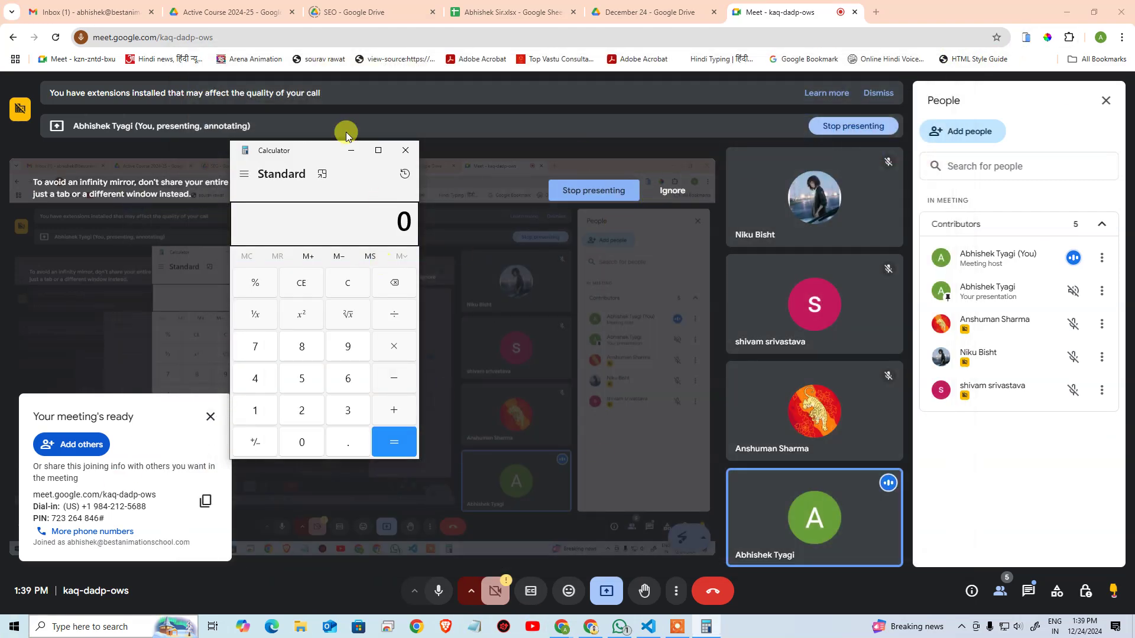
left_click_drag(296, 152, 582, 172)
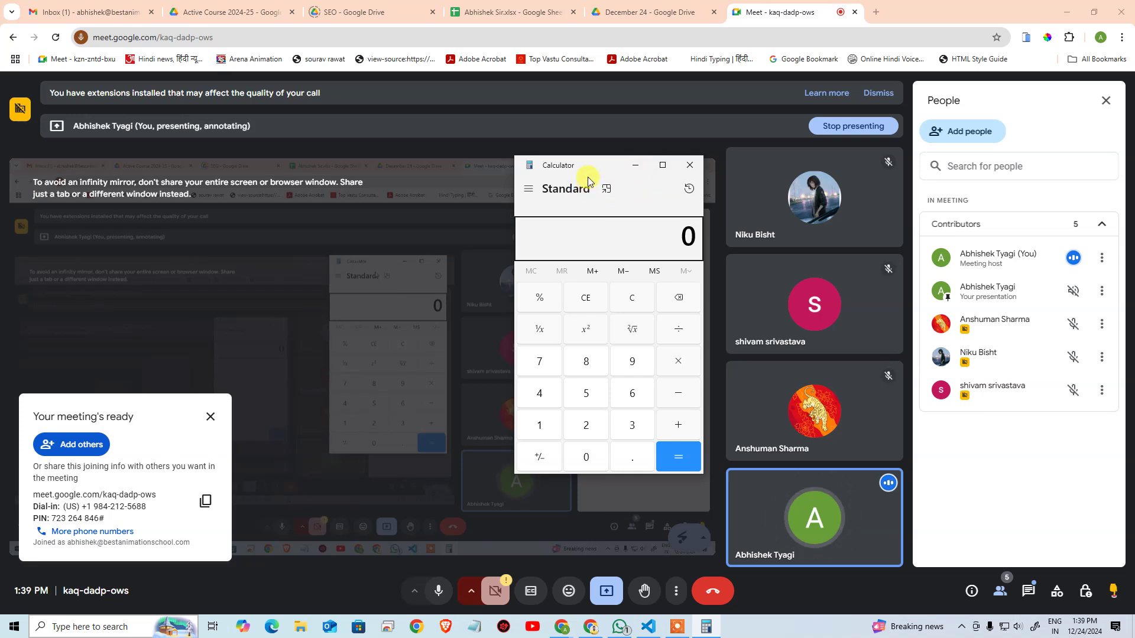
left_click_drag(585, 166, 469, 166)
left_click(572, 165)
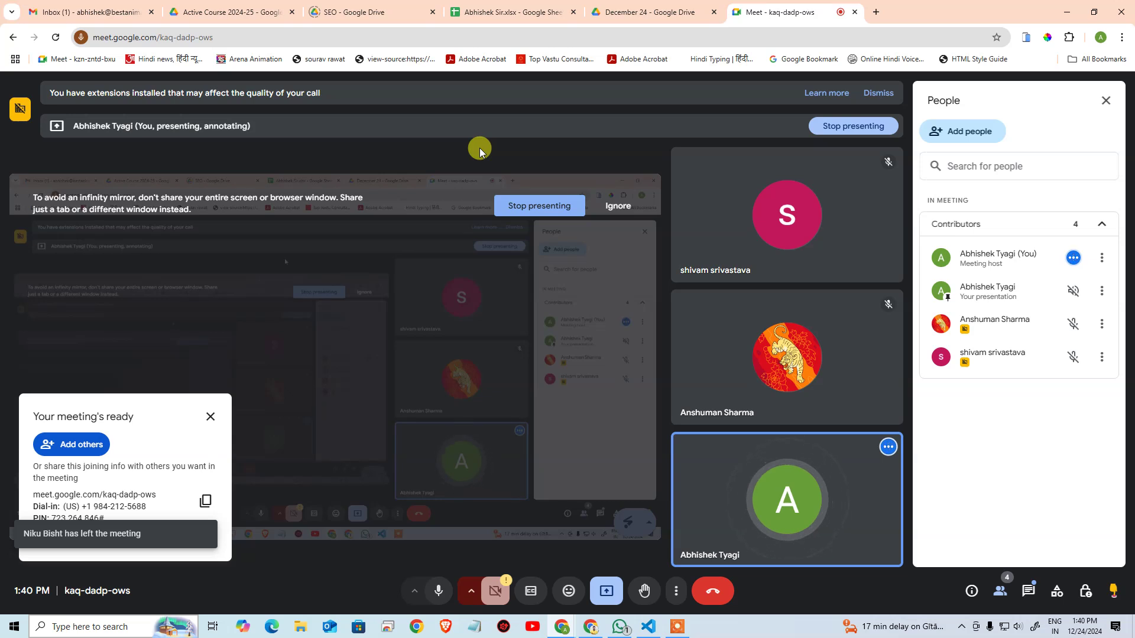
Step: Search the web for "amar ujala" in a new browser tab, open the newspaper's website and look over its home page
left_click(556, 7)
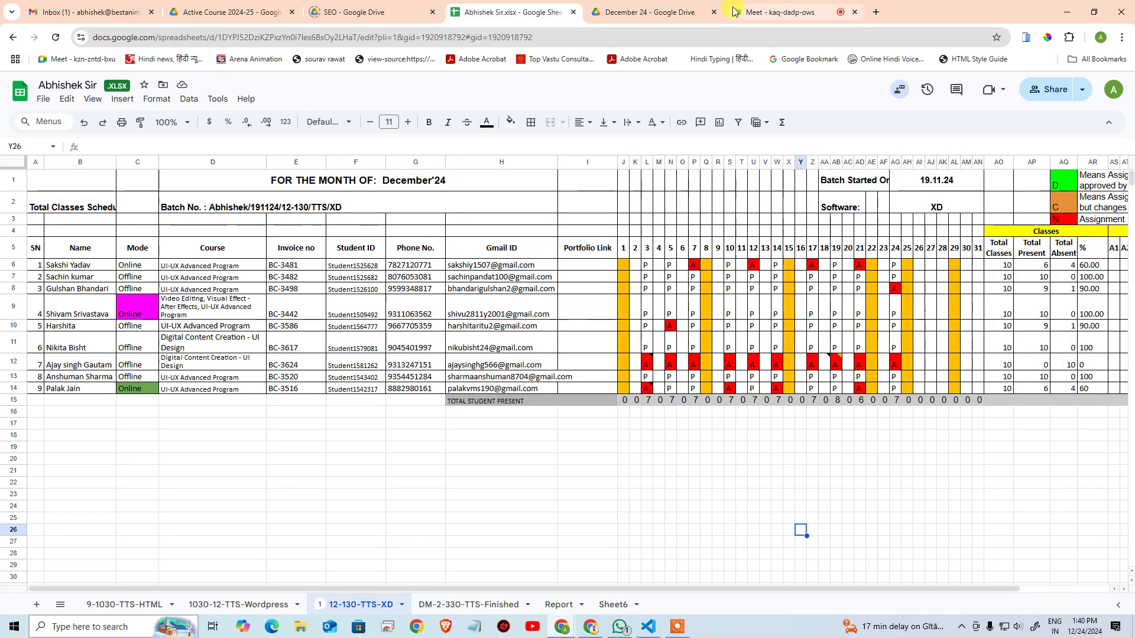
left_click(876, 12)
type("amar u")
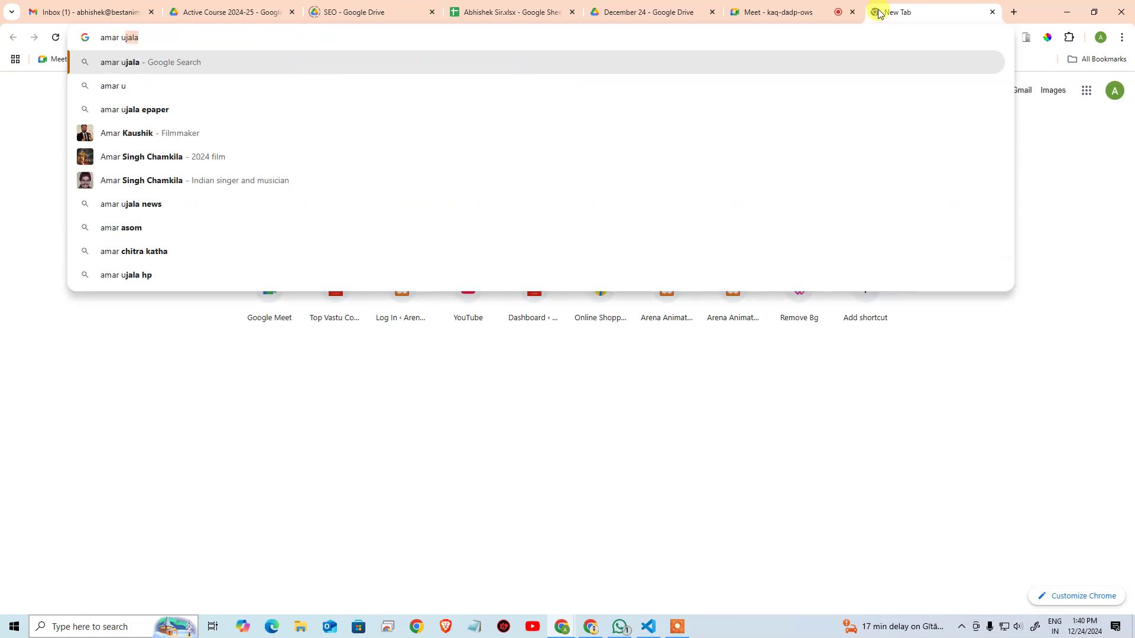
type("jala")
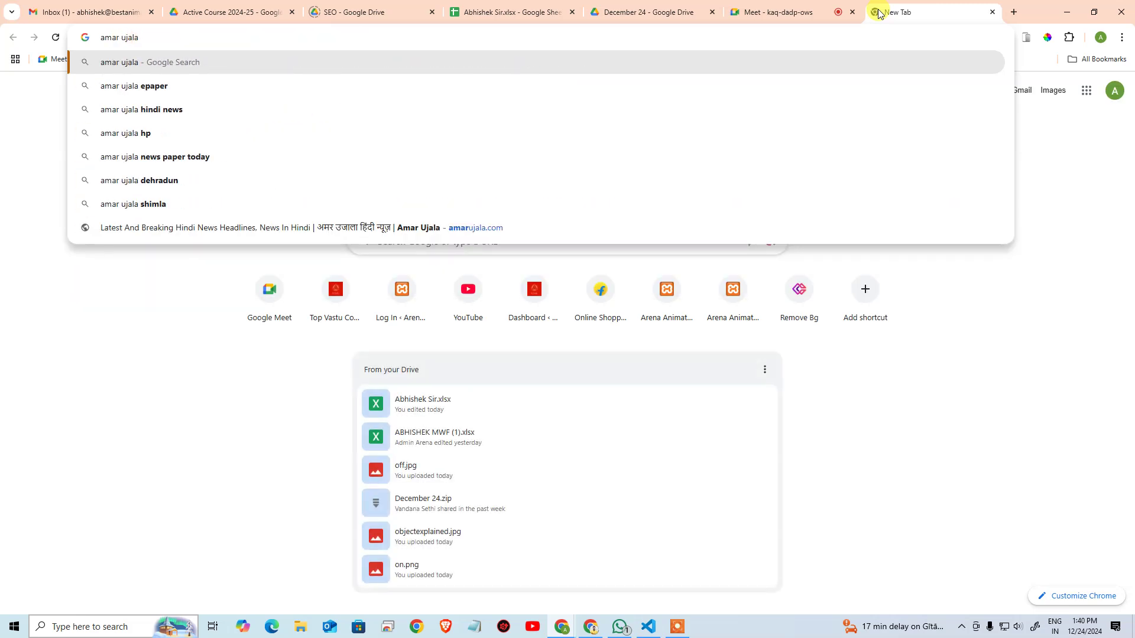
key("Return")
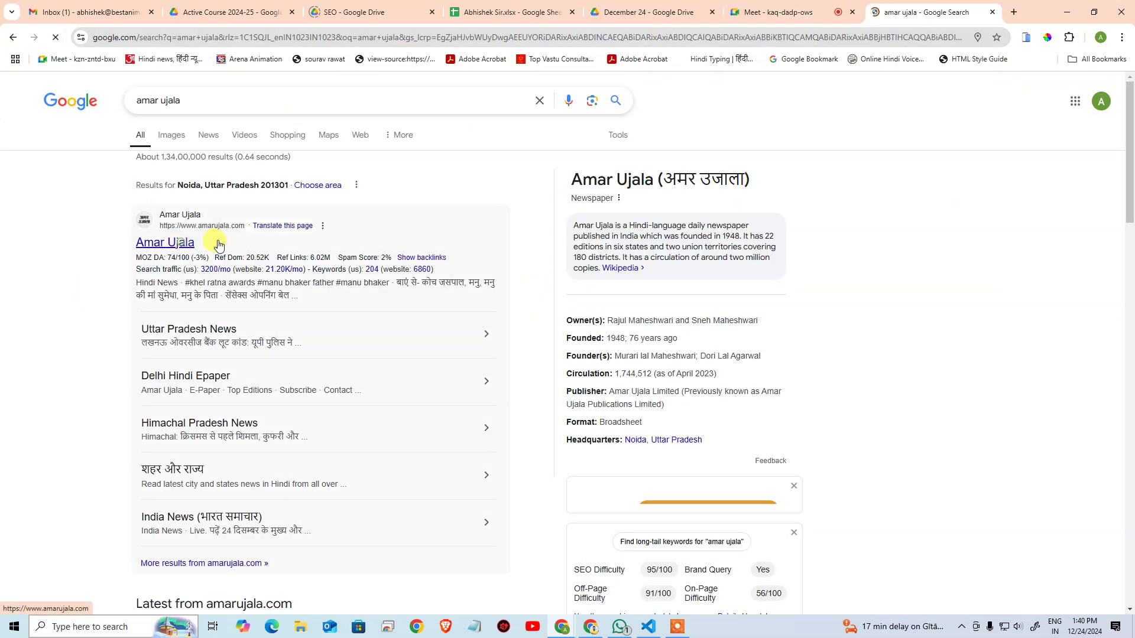
left_click(218, 245)
scroll(489, 460, "down", 4)
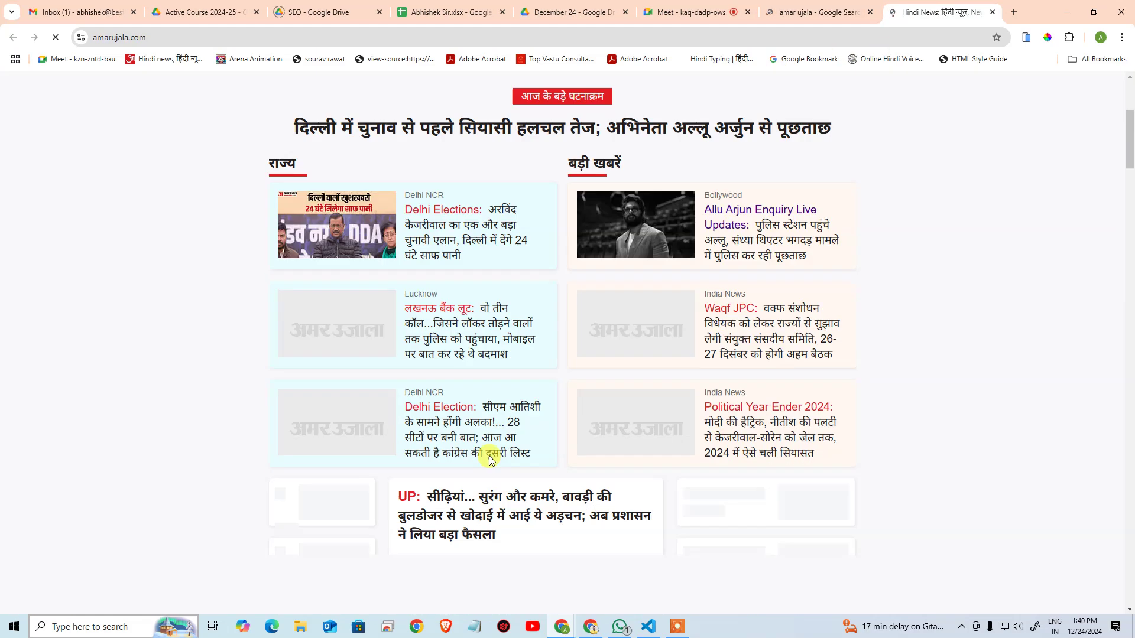
scroll(965, 277, "up", 5)
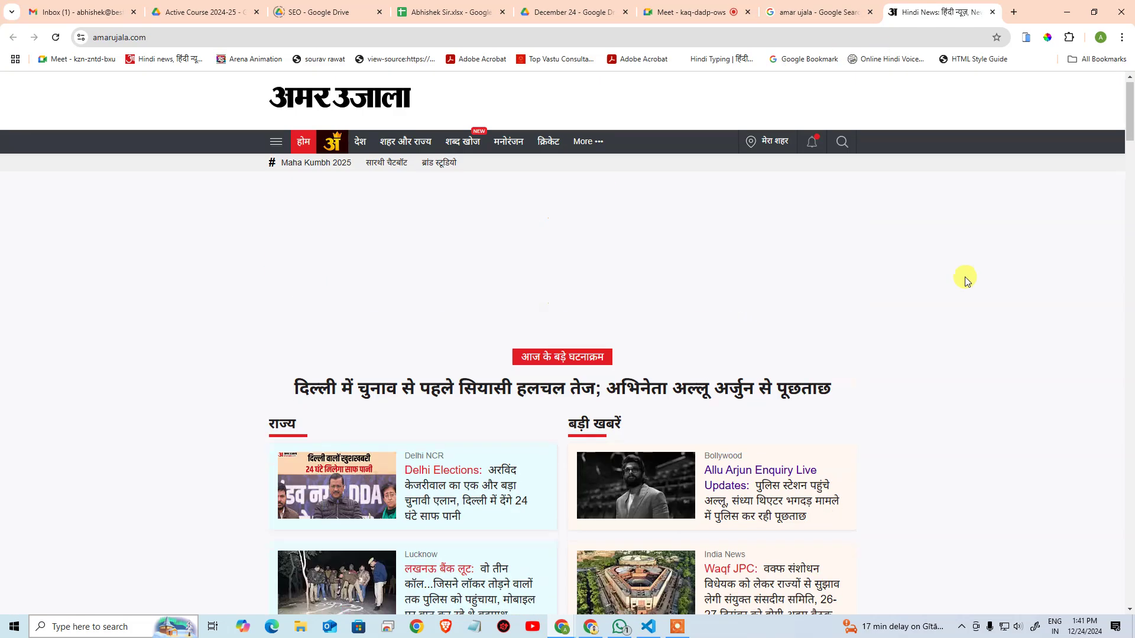
Step: Refine the web search to "e paper amar ujala" and open the Delhi Hindi Epaper result
left_click(802, 5)
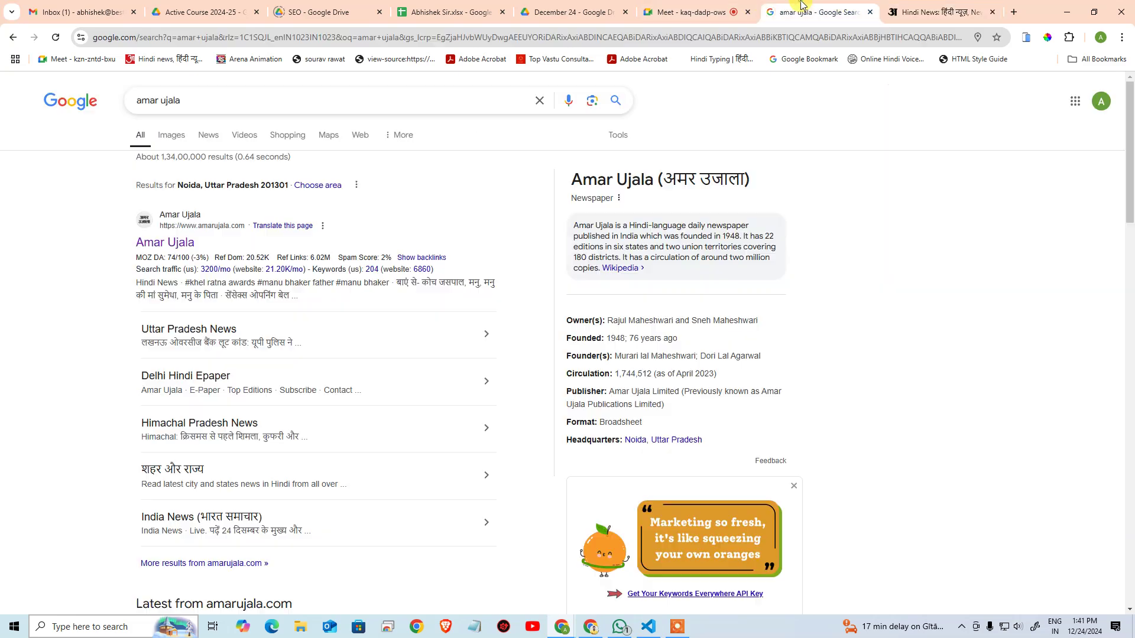
left_click(312, 103)
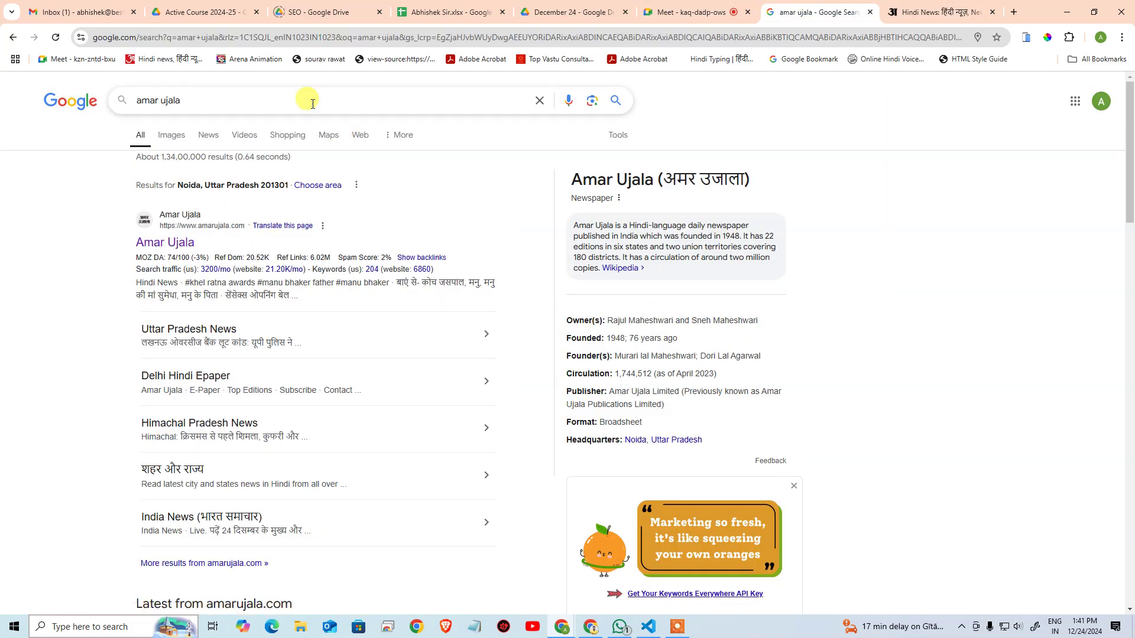
key("Home")
type("e")
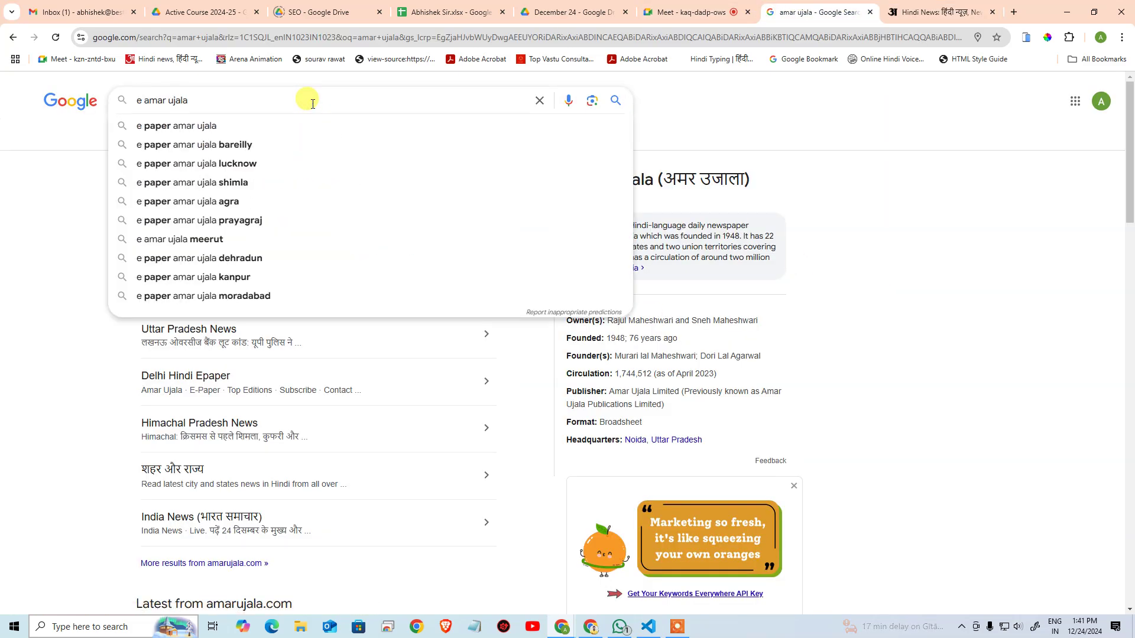
key("Down")
key("Return")
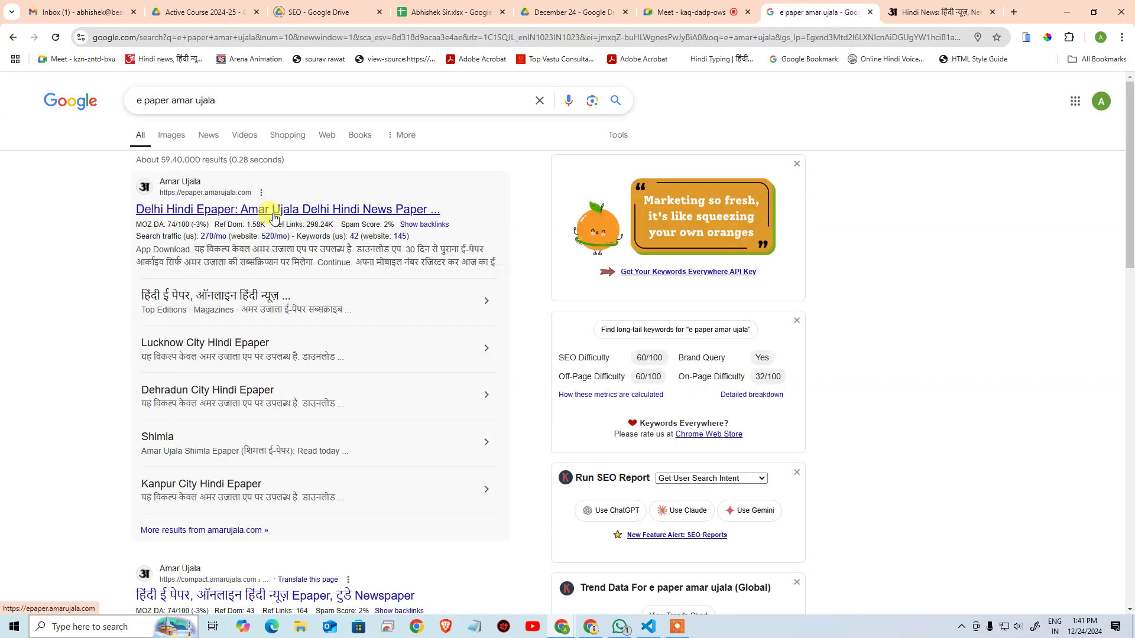
left_click(274, 211)
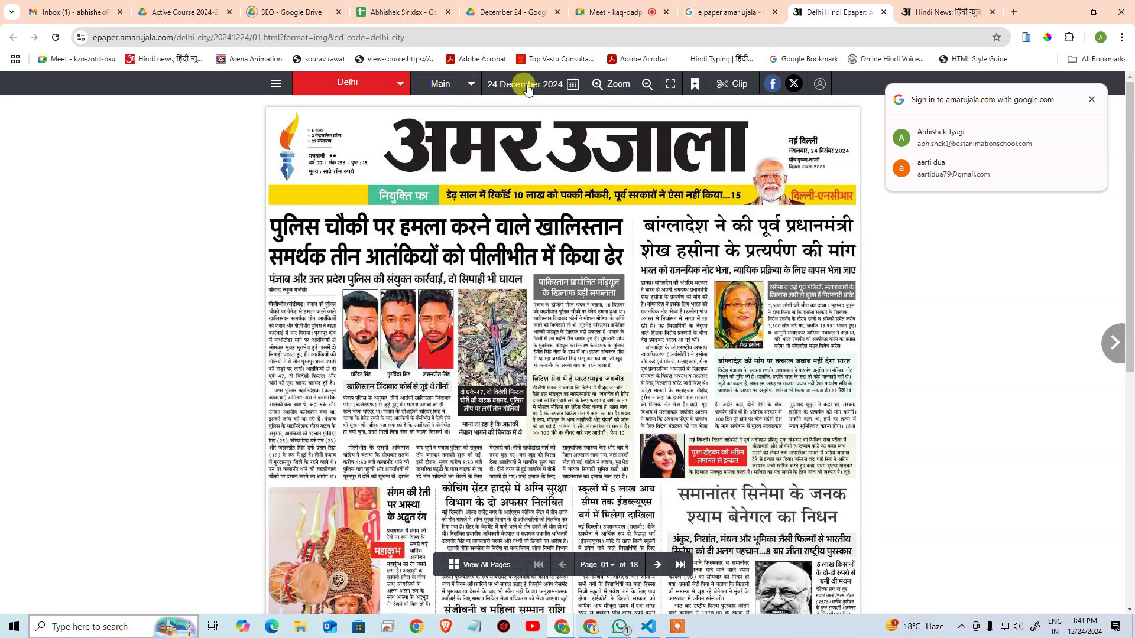
Step: View the epaper's front page full screen, enlarge it two levels and examine its articles and advertisements
left_click(602, 88)
left_click(621, 88)
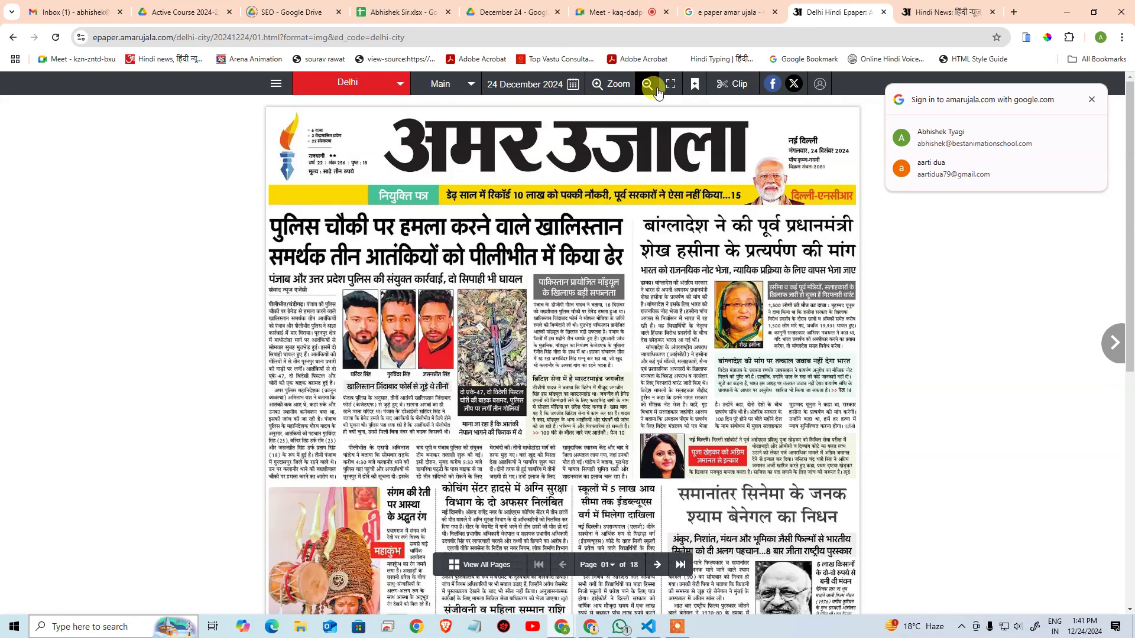
left_click(663, 89)
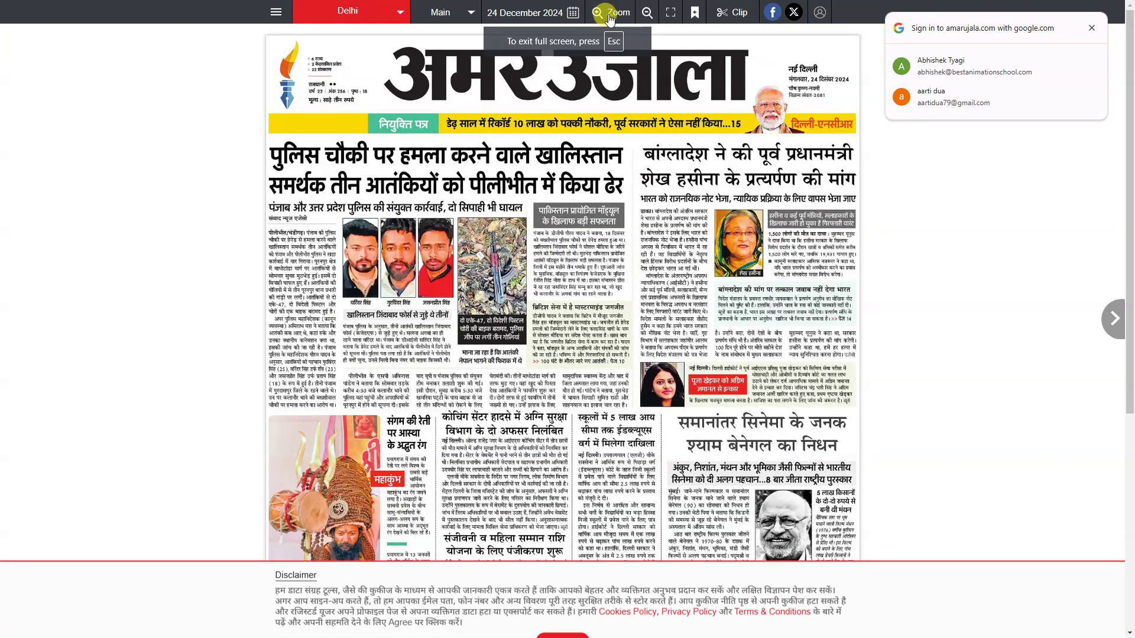
left_click(610, 18)
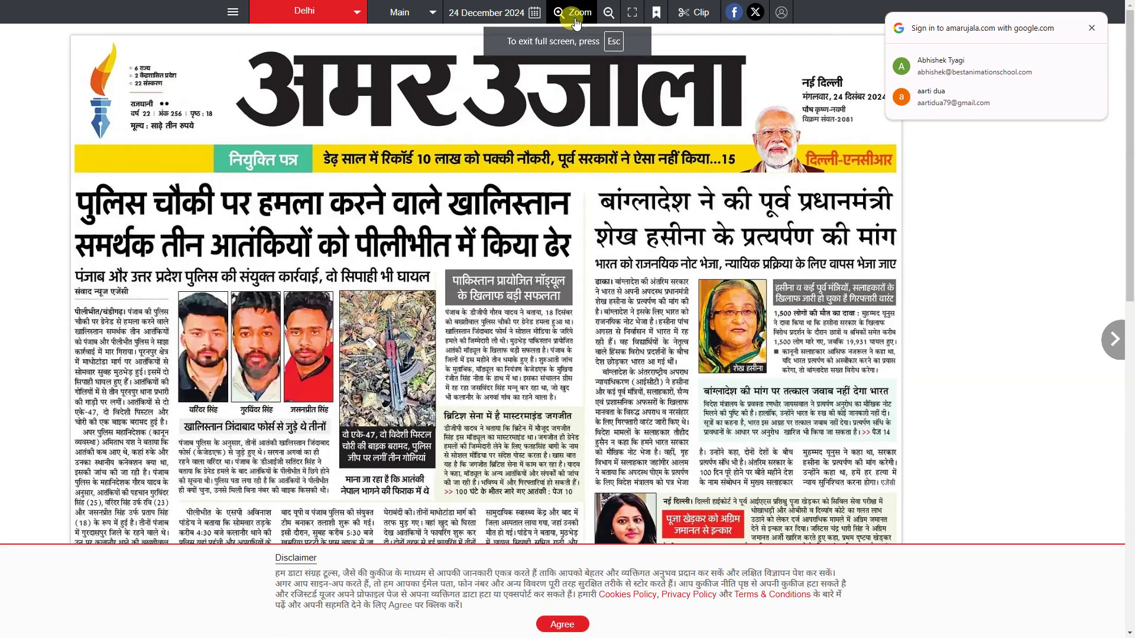
left_click(577, 21)
scroll(505, 303, "down", 3)
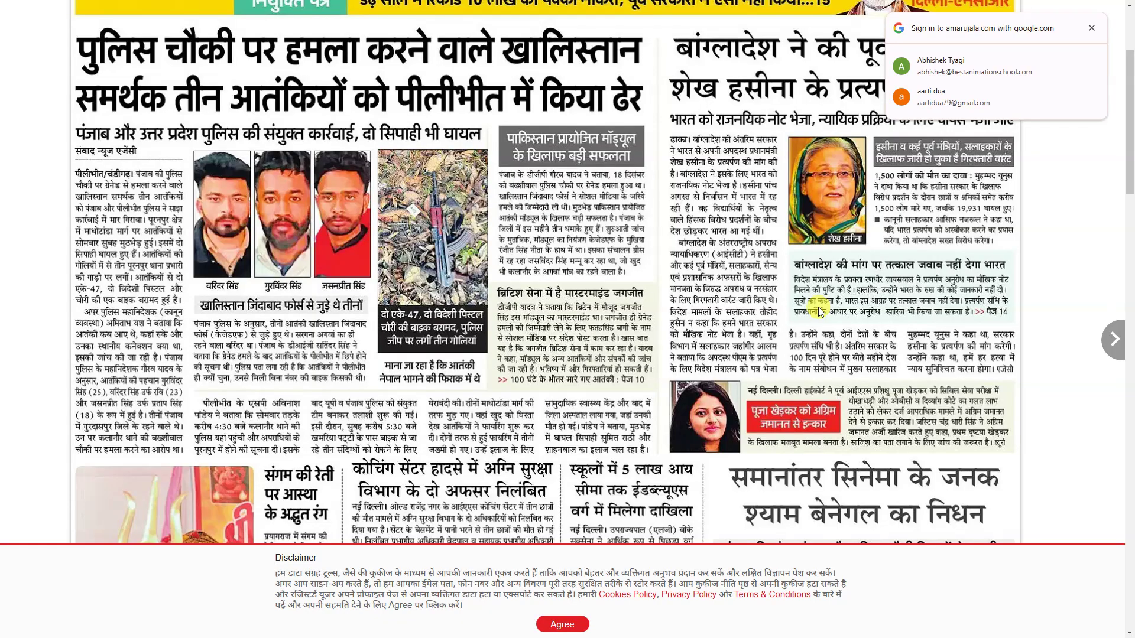
scroll(761, 353, "down", 12)
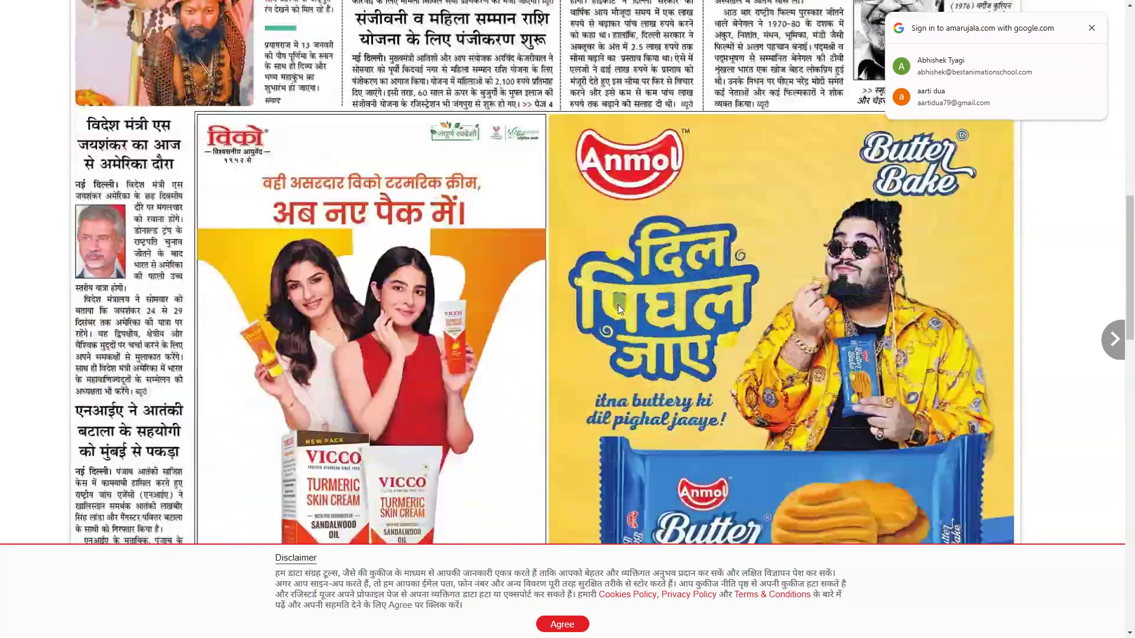
scroll(691, 335, "down", 15)
scroll(768, 354, "up", 18)
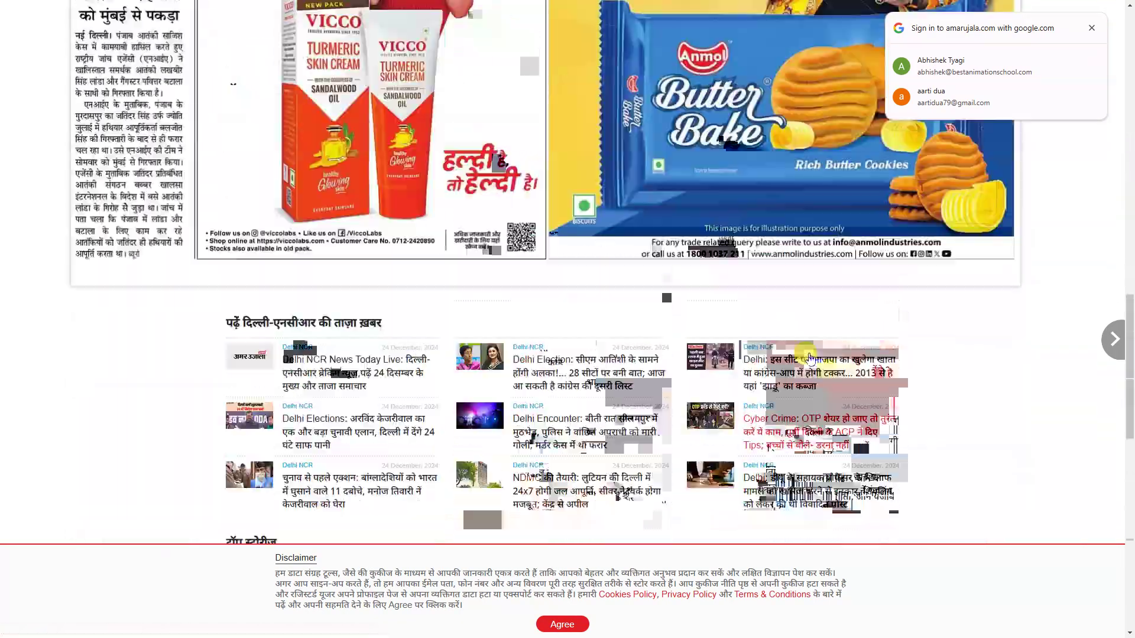
scroll(816, 343, "up", 10)
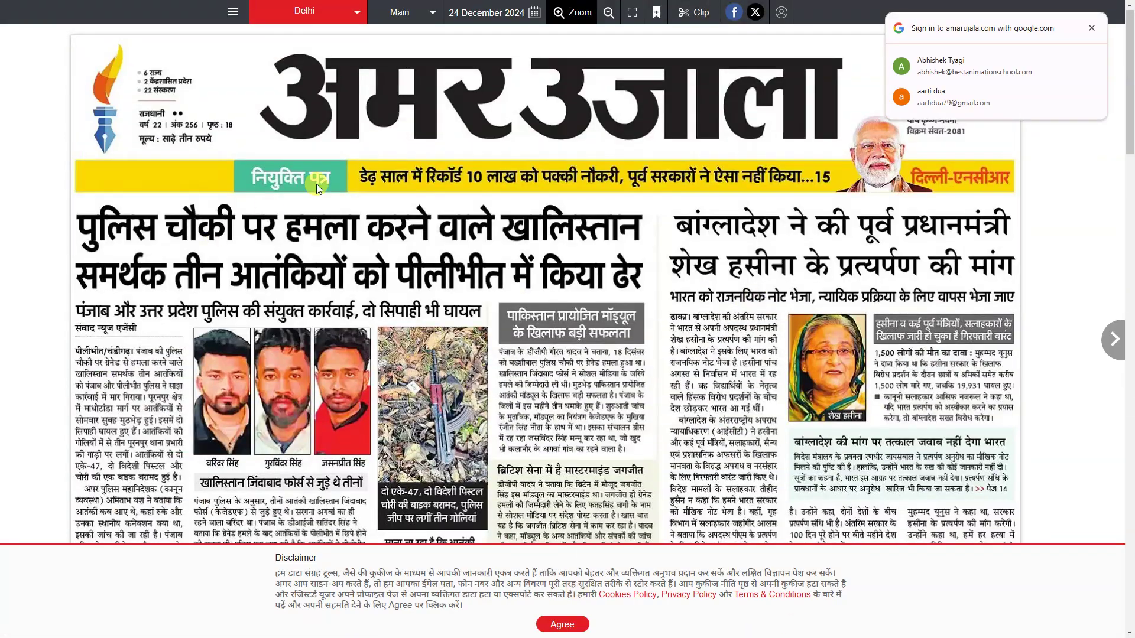
Step: Switch the epaper to the Aligarh dehat edition and look over its front page
left_click(402, 12)
left_click(347, 23)
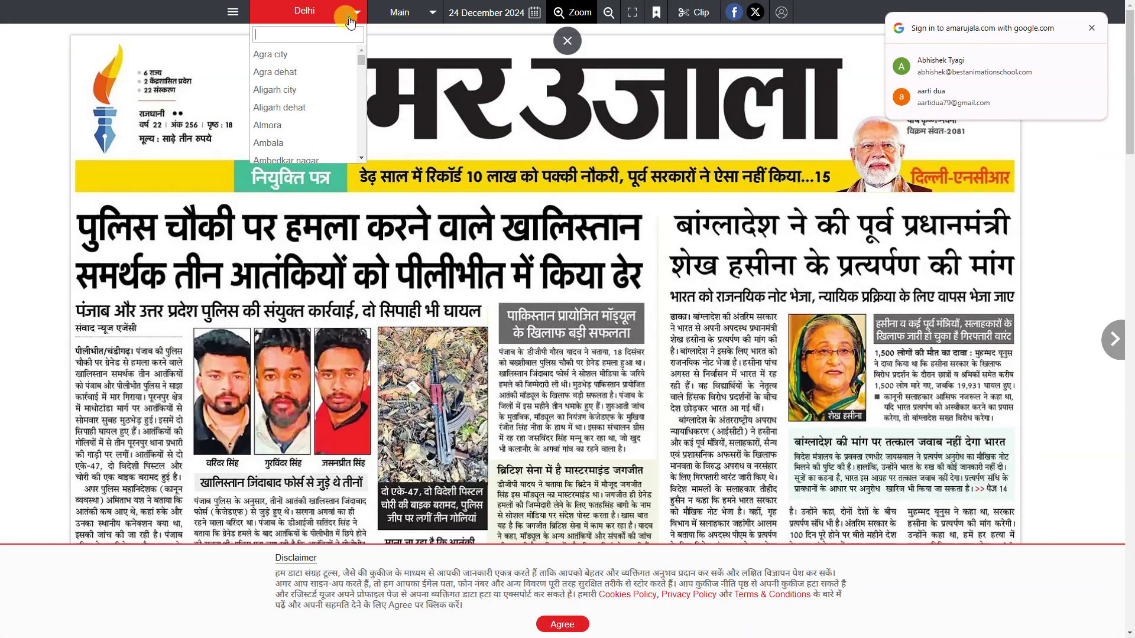
left_click(305, 113)
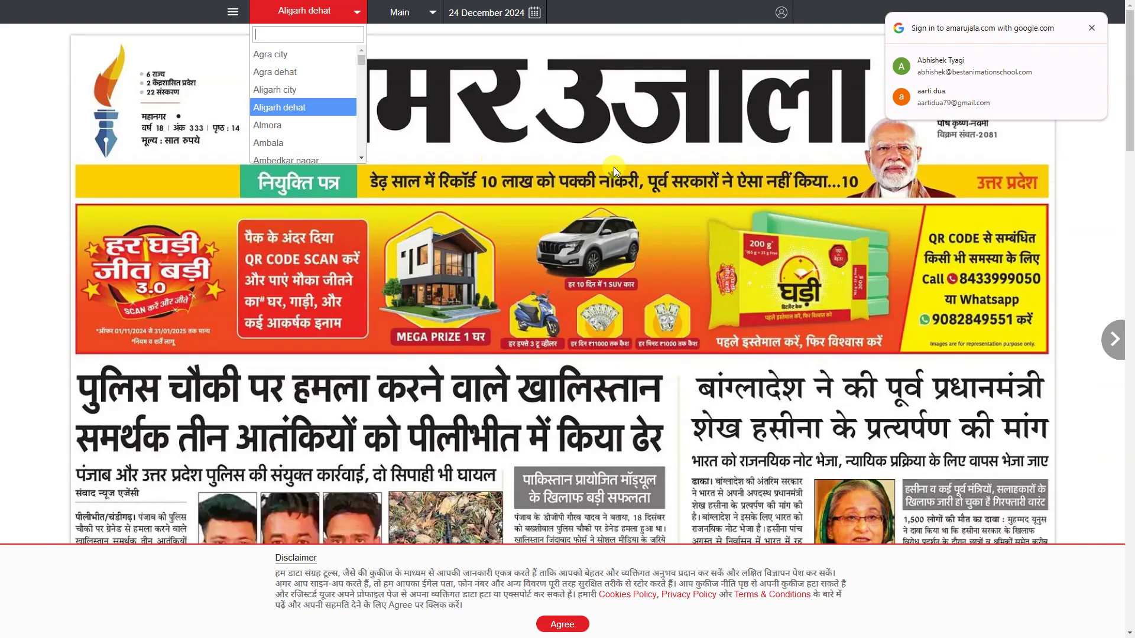
left_click(613, 167)
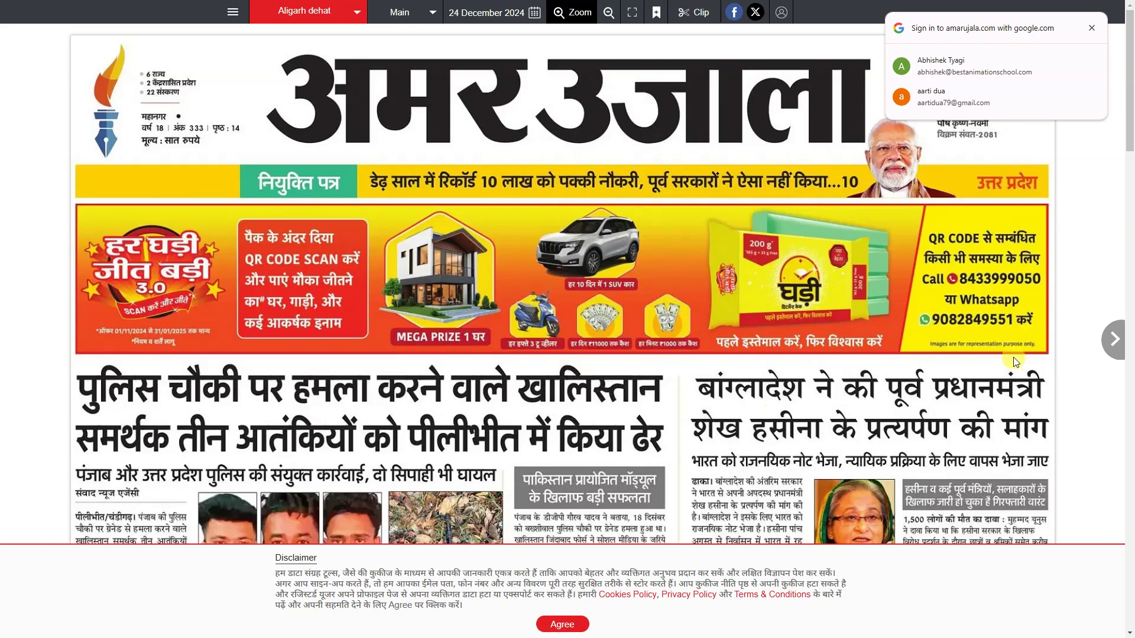
scroll(621, 321, "down", 4)
scroll(565, 233, "up", 4)
Step: Switch the epaper to the Amroha edition and examine the articles and advertisements on its front page
left_click(331, 23)
scroll(331, 100, "down", 2)
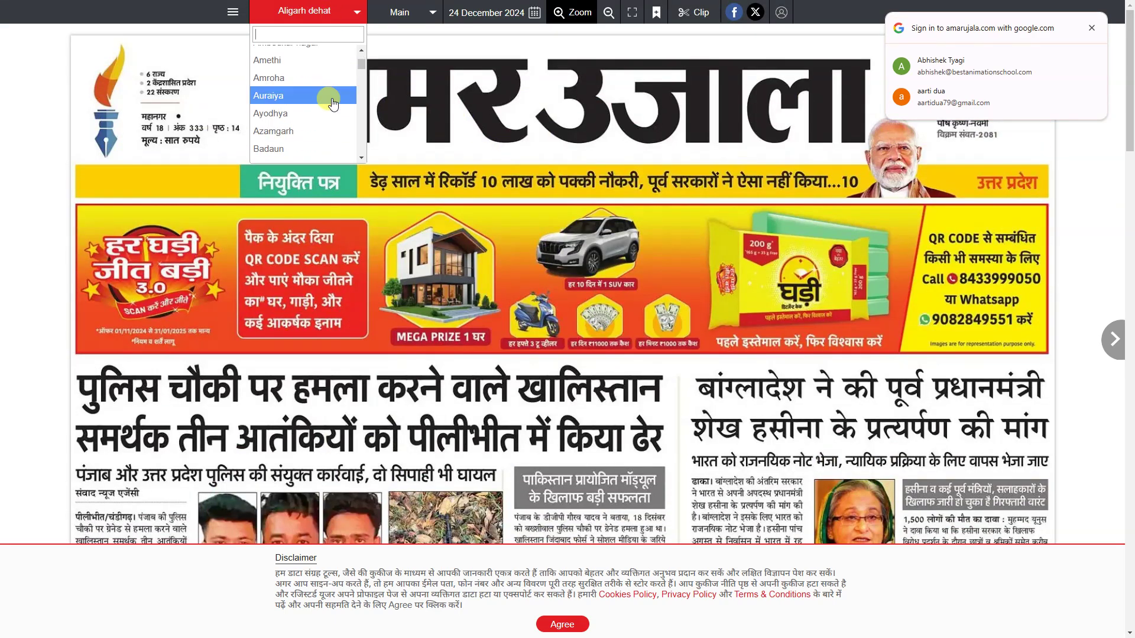
left_click(340, 78)
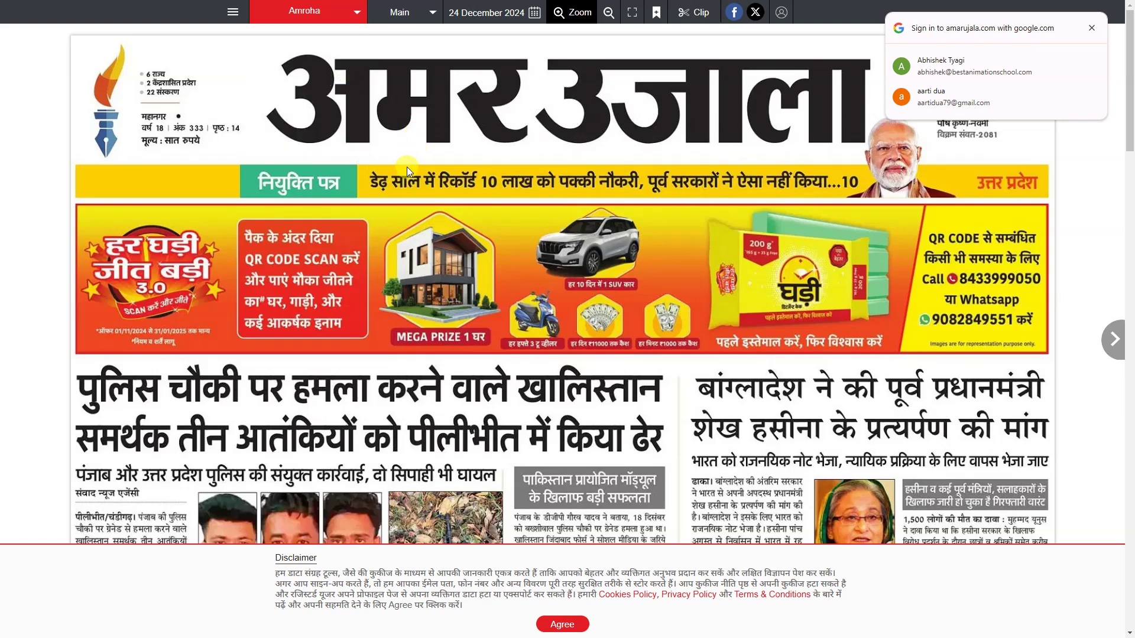
scroll(458, 173, "down", 8)
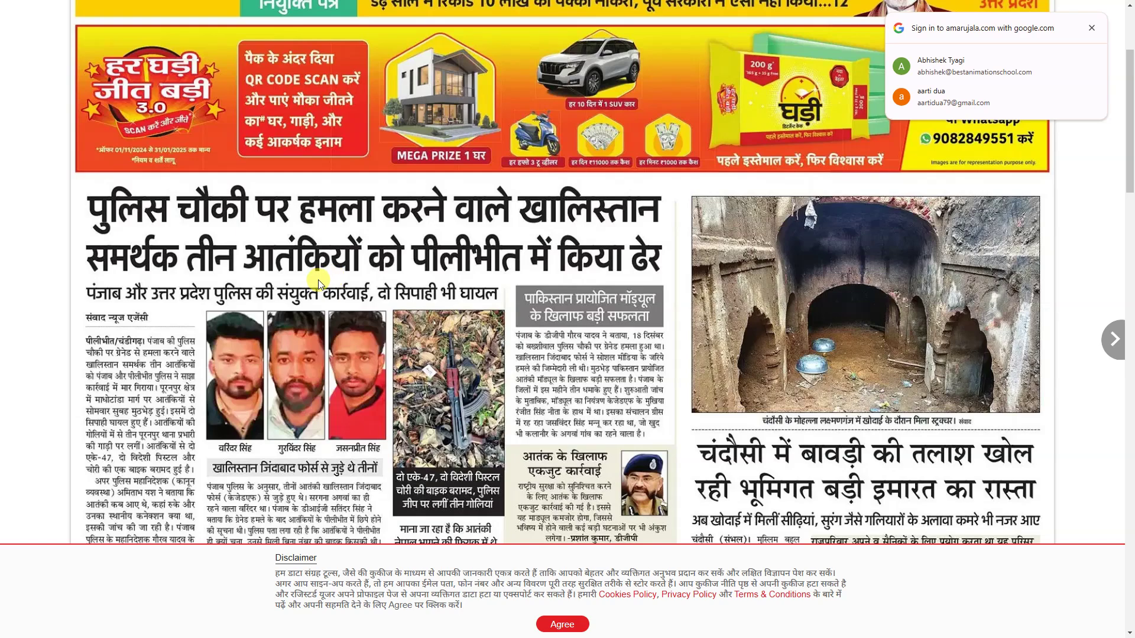
scroll(541, 265, "down", 2)
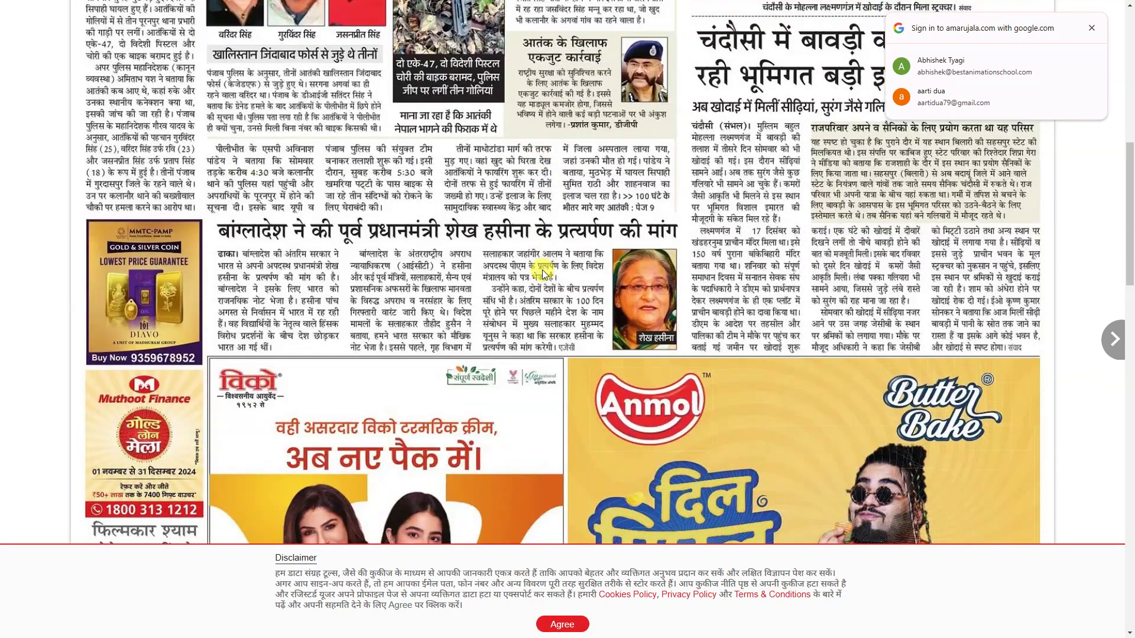
Step: Reduce the page zoom one level, leave full screen and close the two newspaper tabs
key("ctrl+minus")
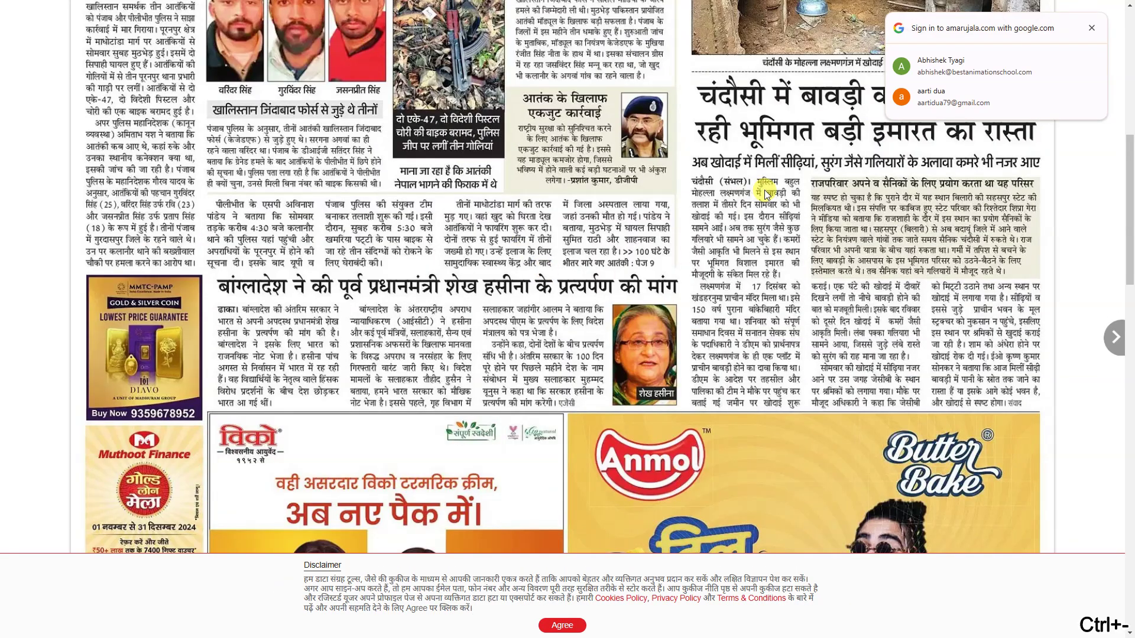
key("F11")
scroll(691, 259, "up", 8)
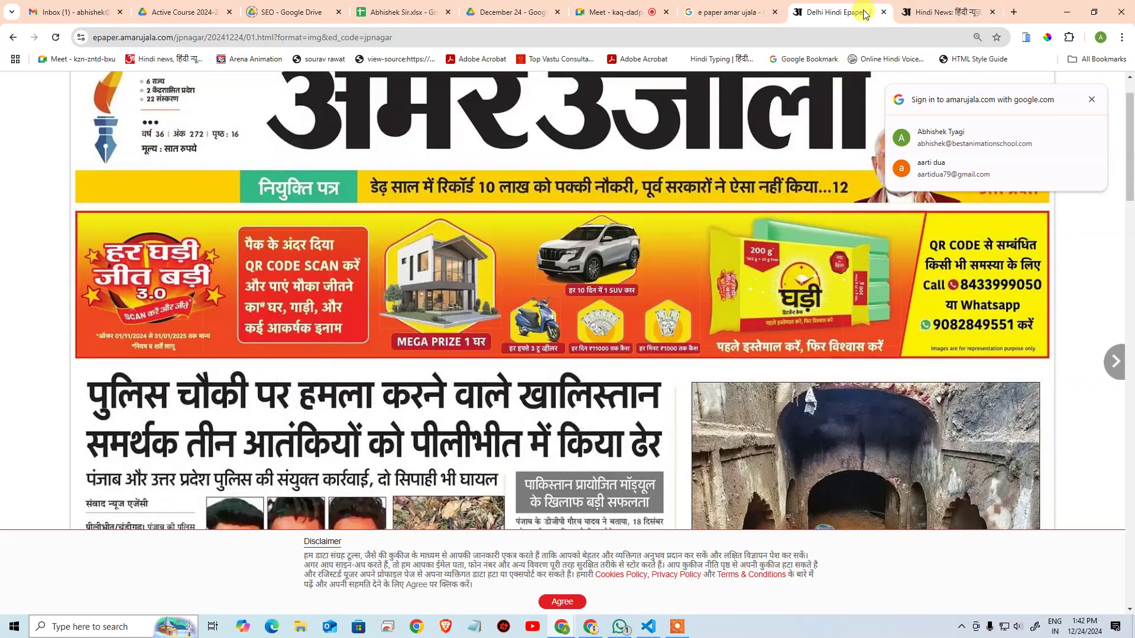
middle_click(864, 13)
middle_click(865, 11)
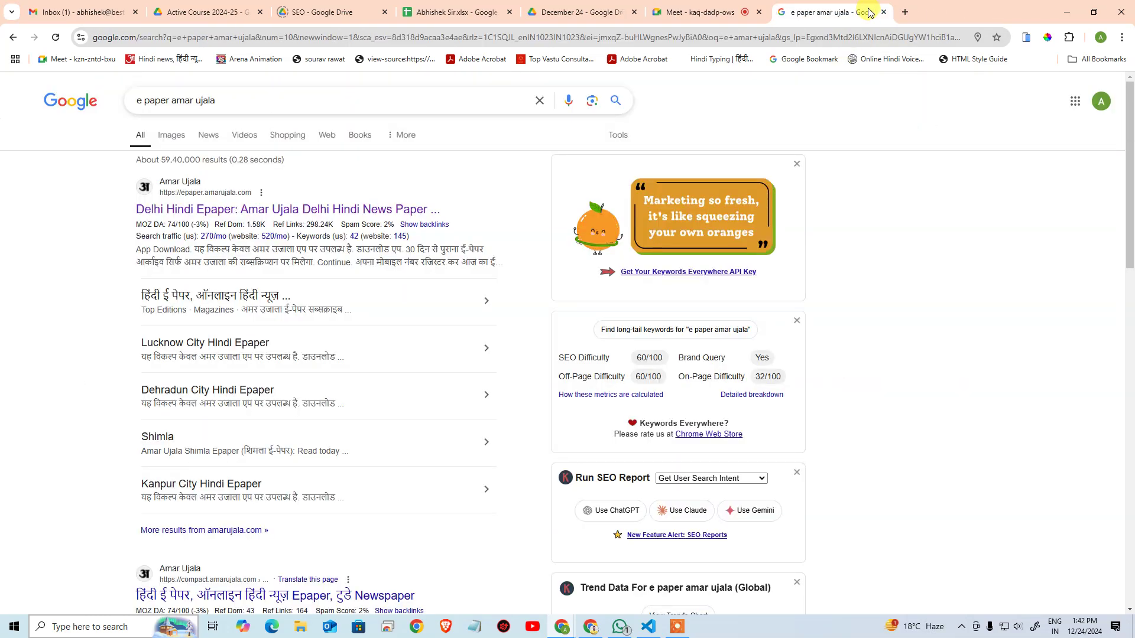
Step: Look over the "e paper amar ujala" search results and reopen the Delhi Hindi Epaper result
scroll(861, 347, "down", 4)
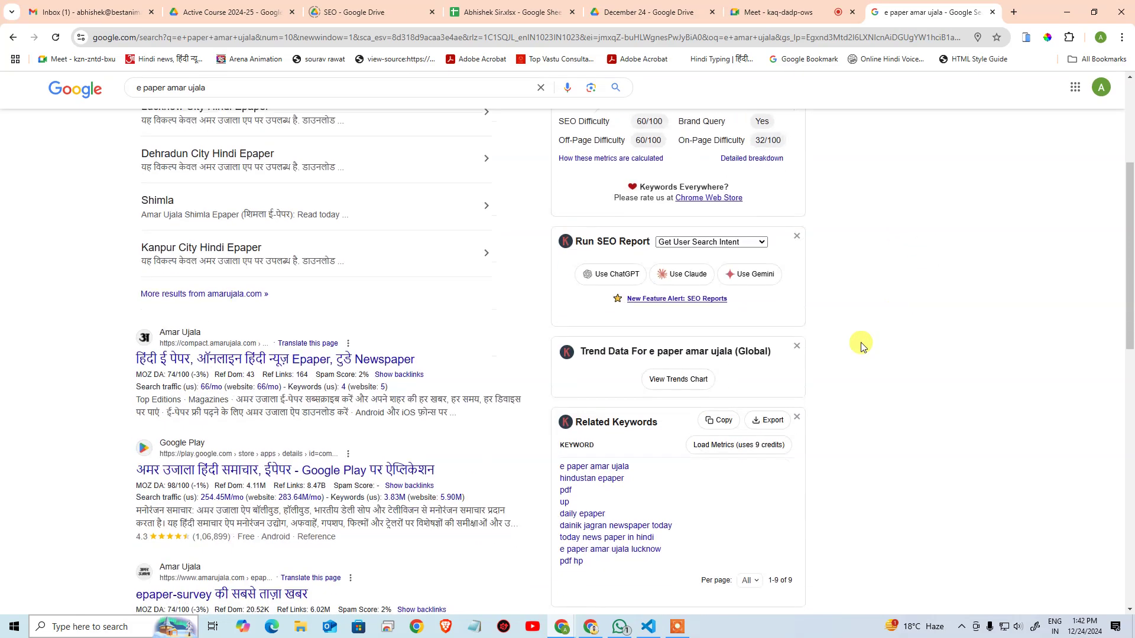
scroll(528, 195, "up", 4)
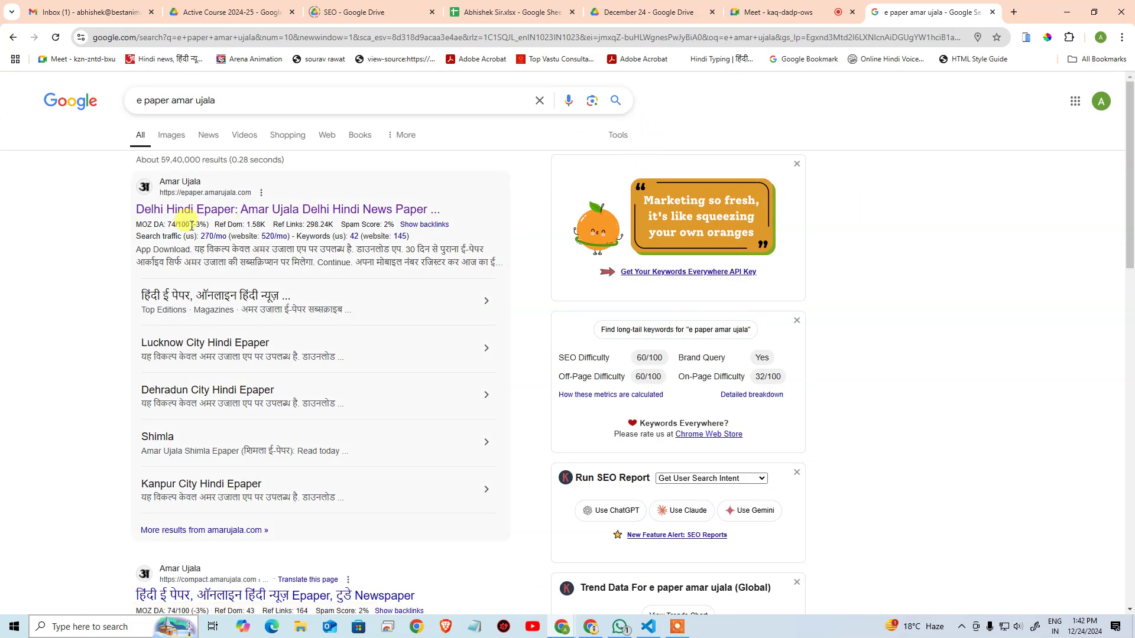
left_click(348, 215)
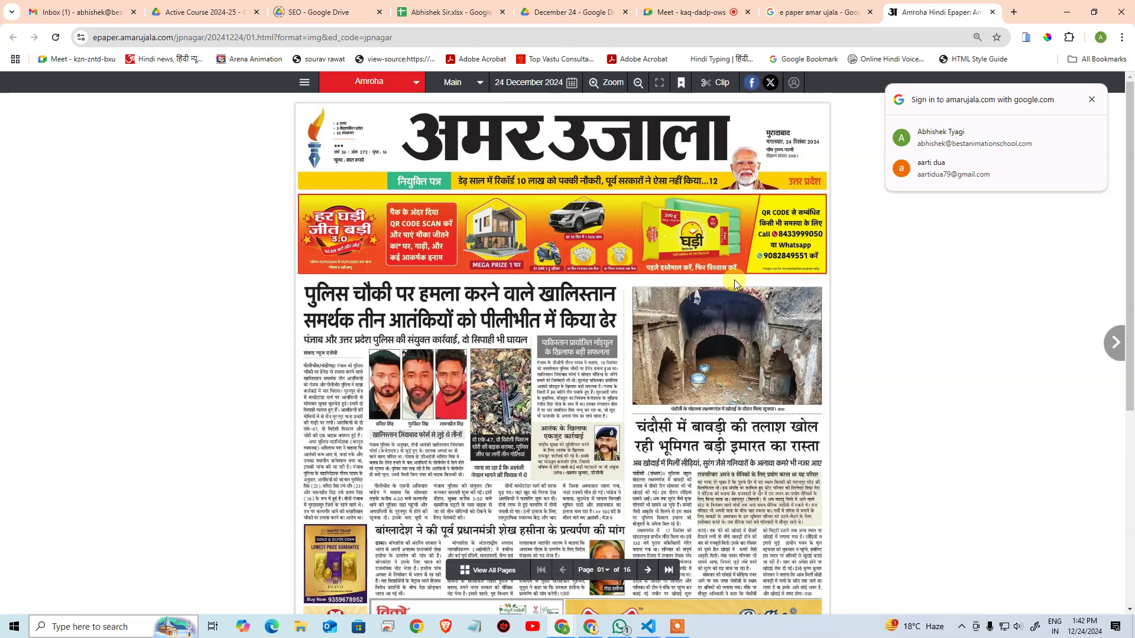
Step: Search the computer's apps for "indesi" and launch Adobe InDesign 2020
key("super")
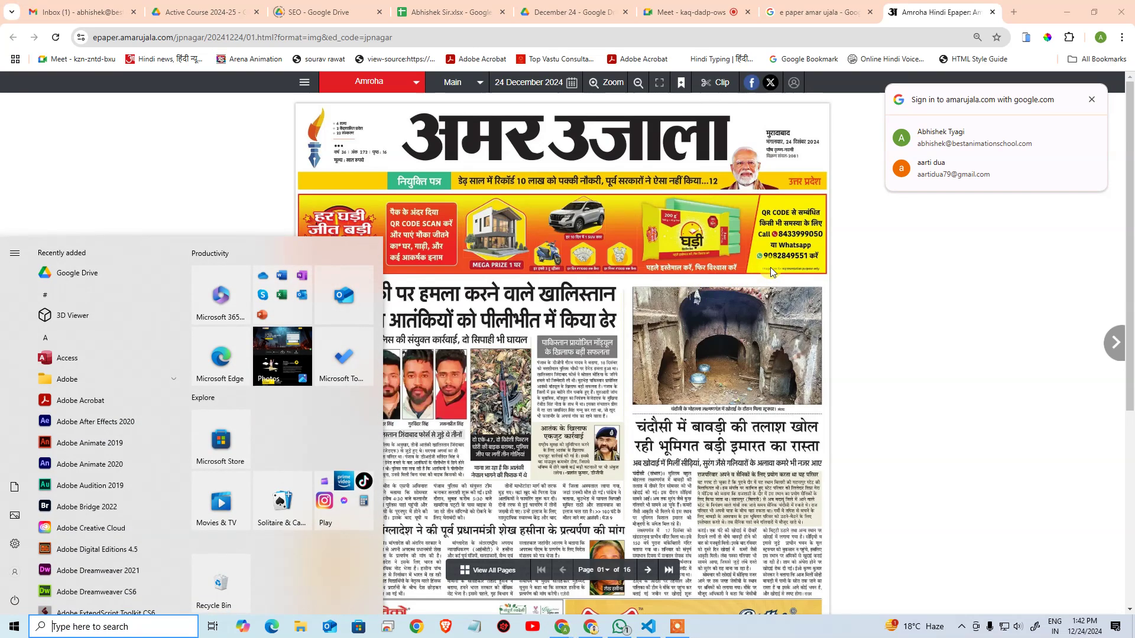
type("indesi")
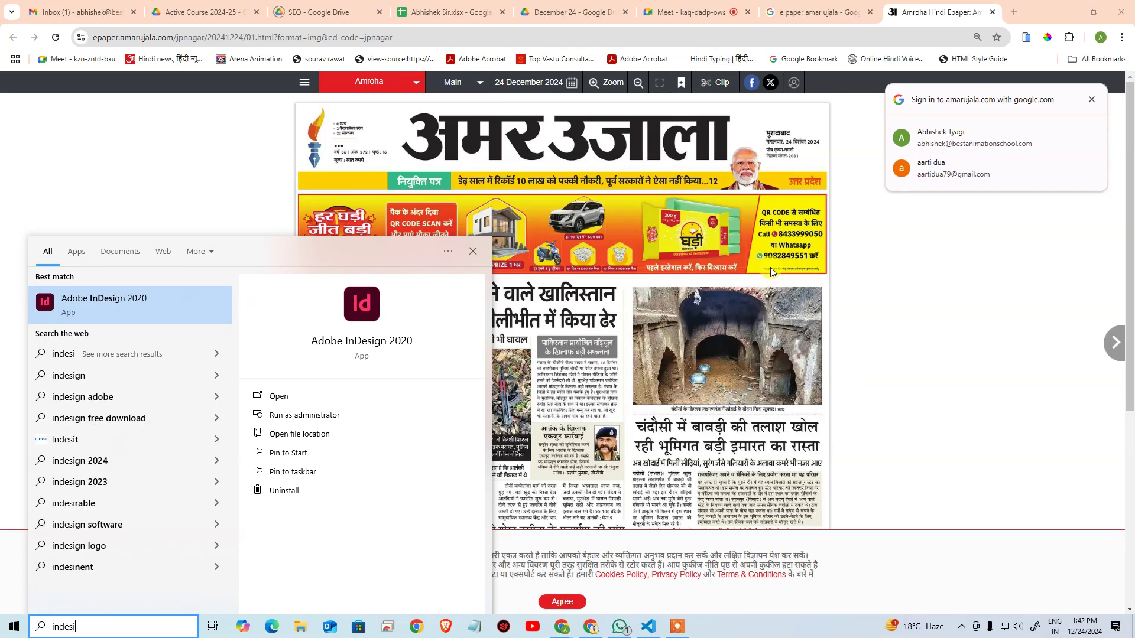
key("Return")
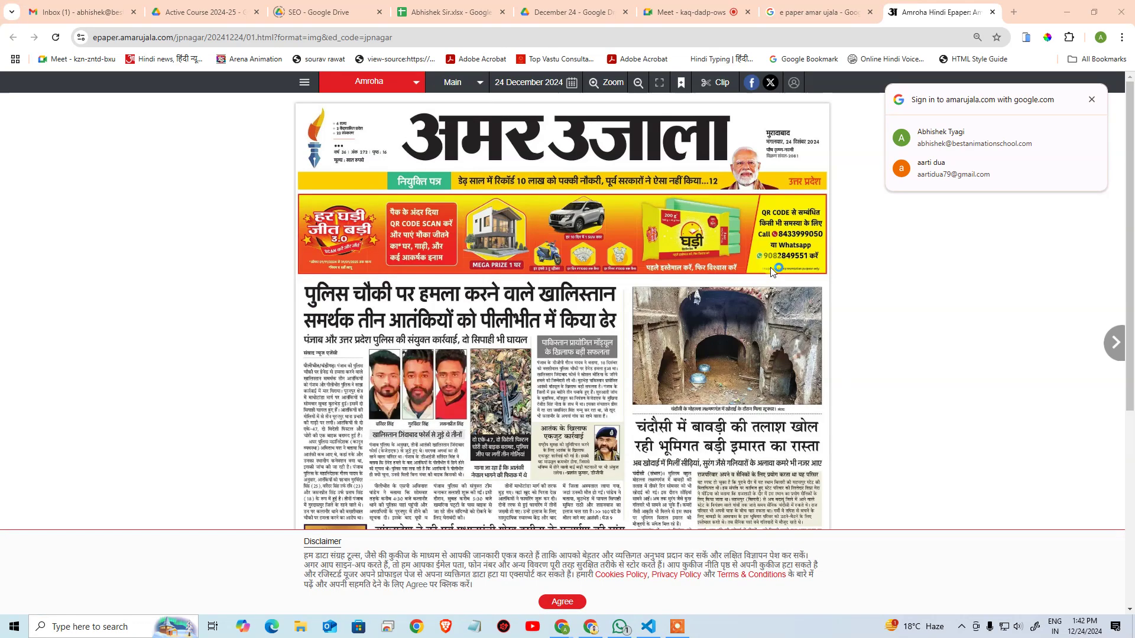